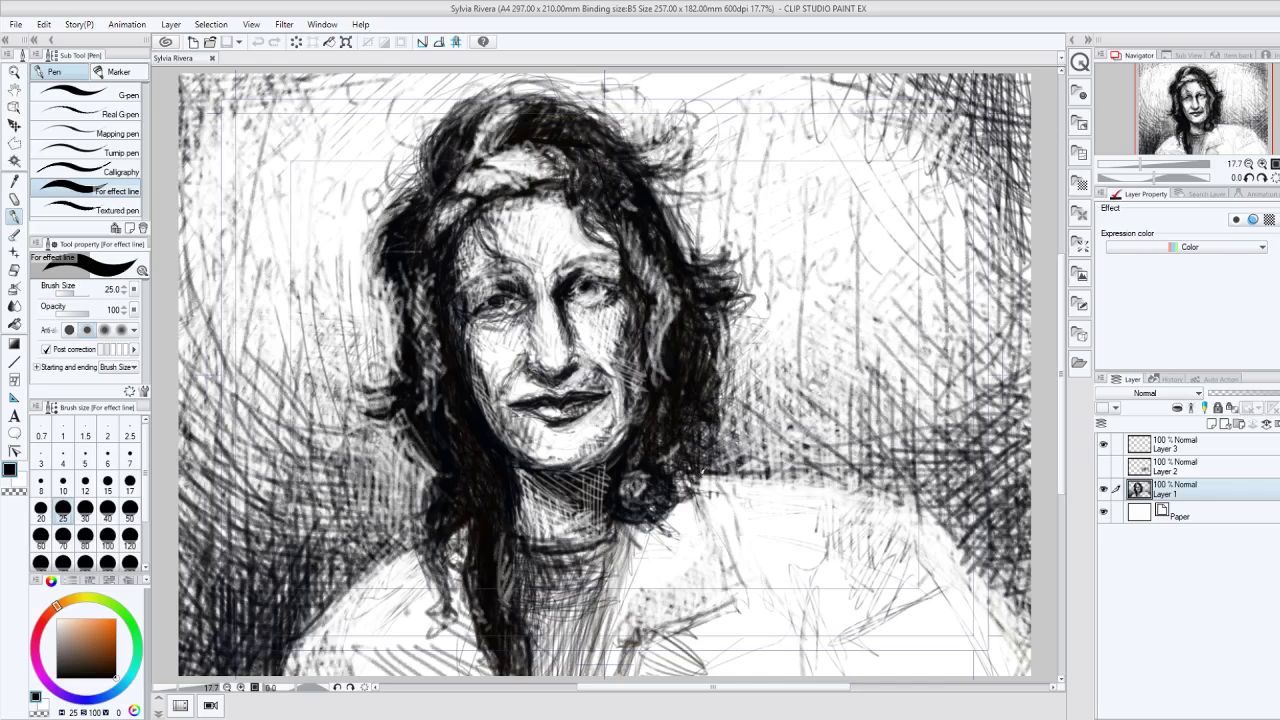
Step: Set the For effect line pen to size 50 and show Layer 2 with the reference photo
left_click(130, 508)
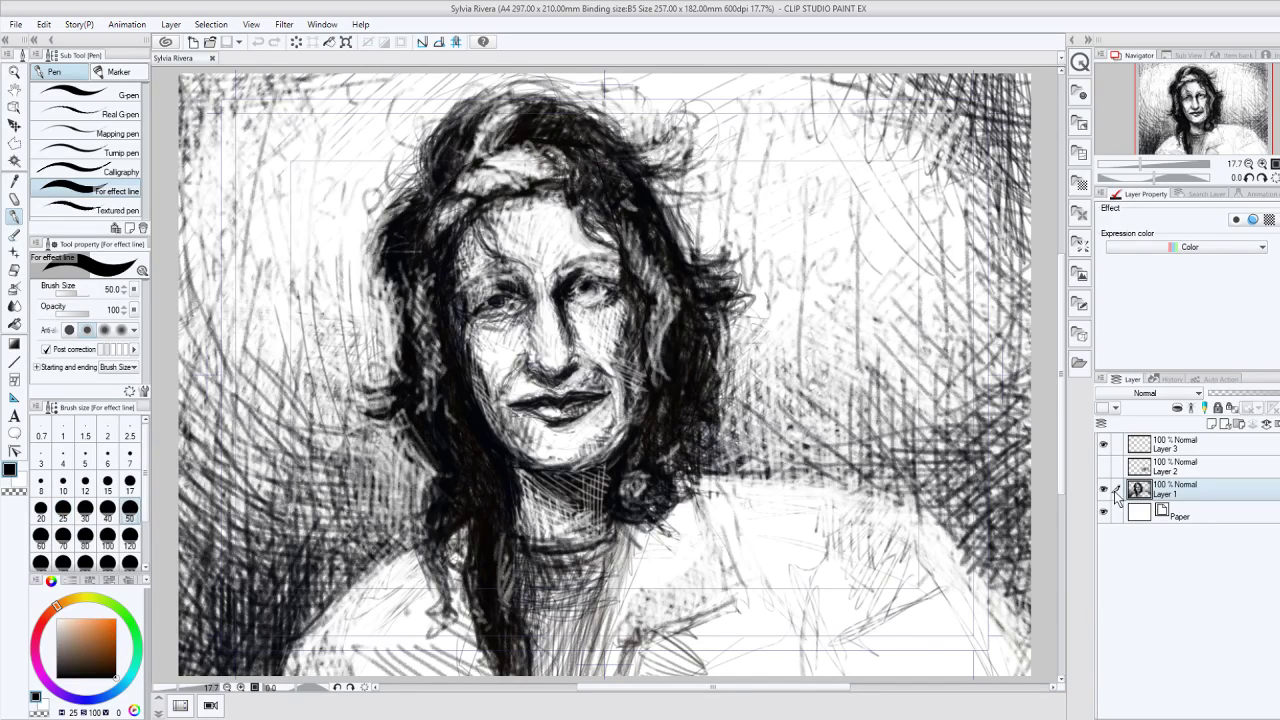
key("ctrl+v")
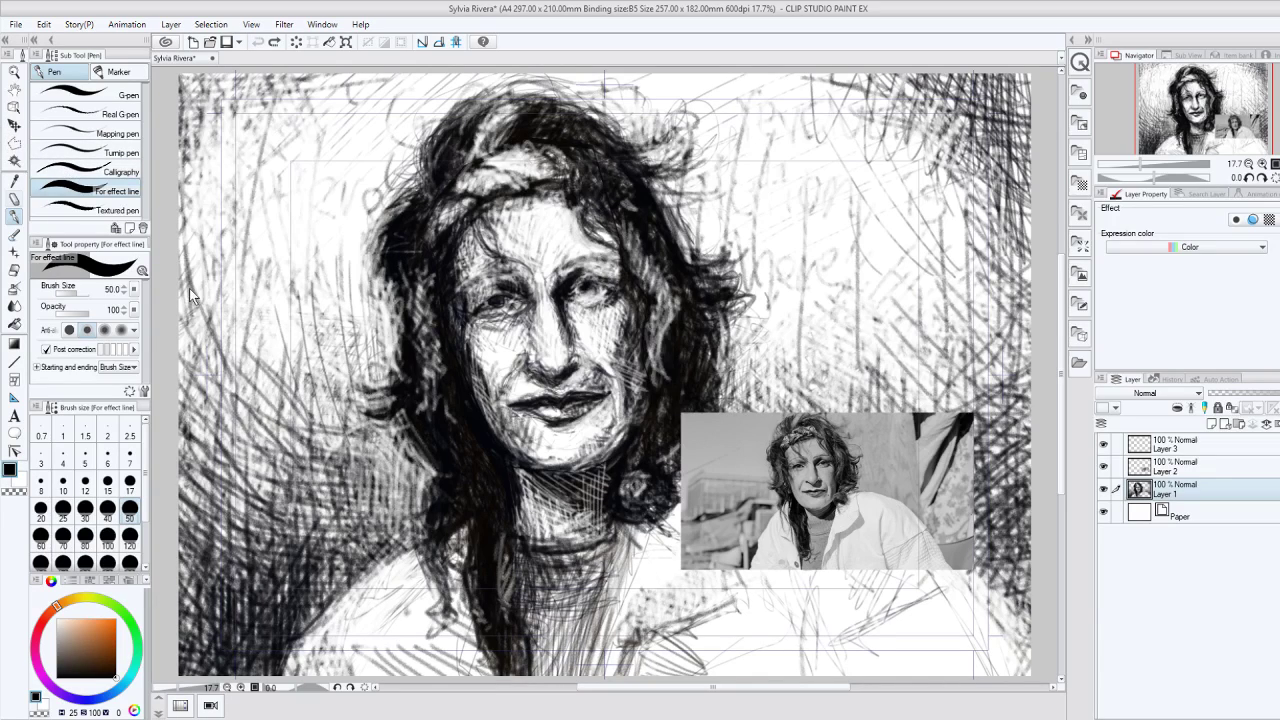
Step: Darken the long hair strands on the left side of the neck with the Crayon at size 50 in black
key("p")
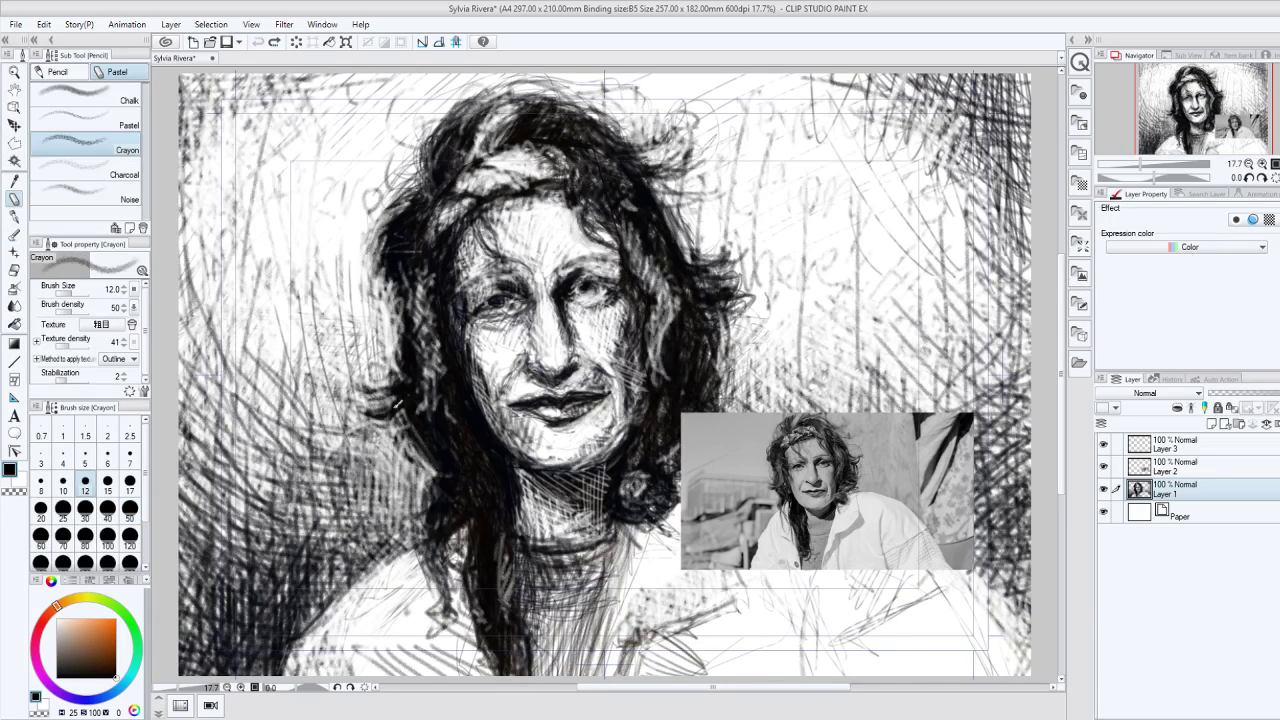
left_click(129, 512)
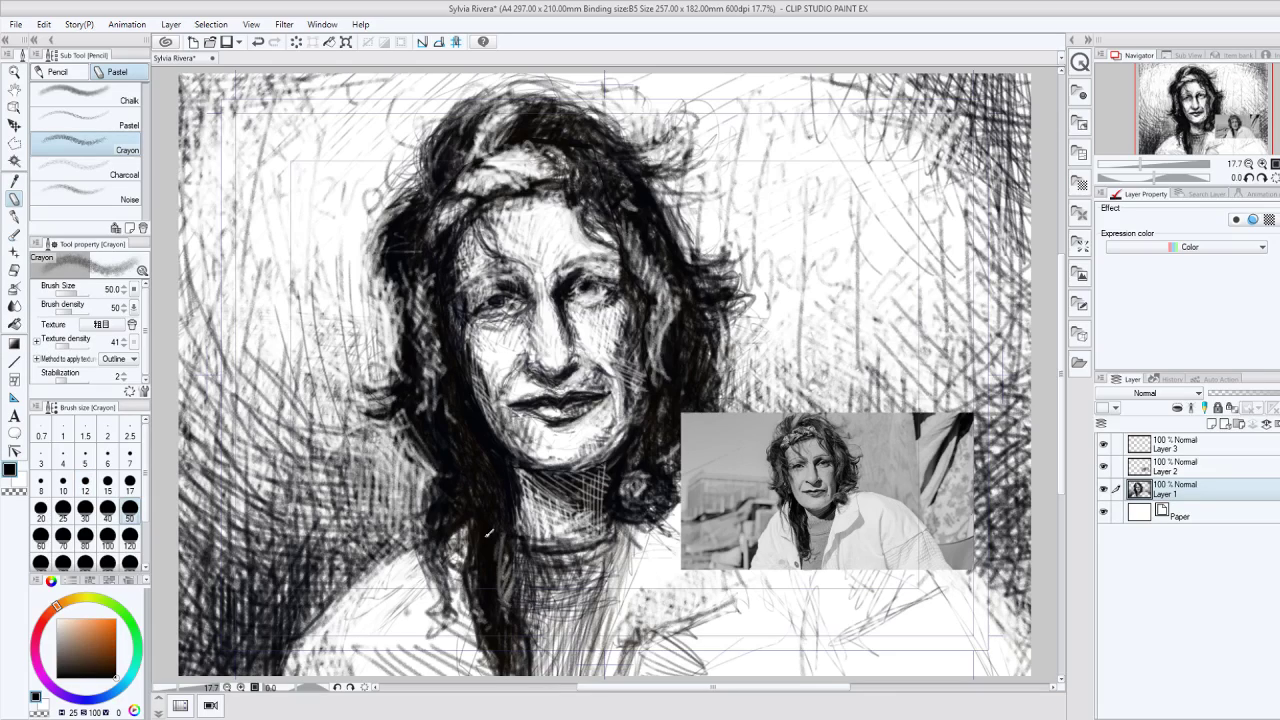
left_click_drag(458, 512, 461, 588)
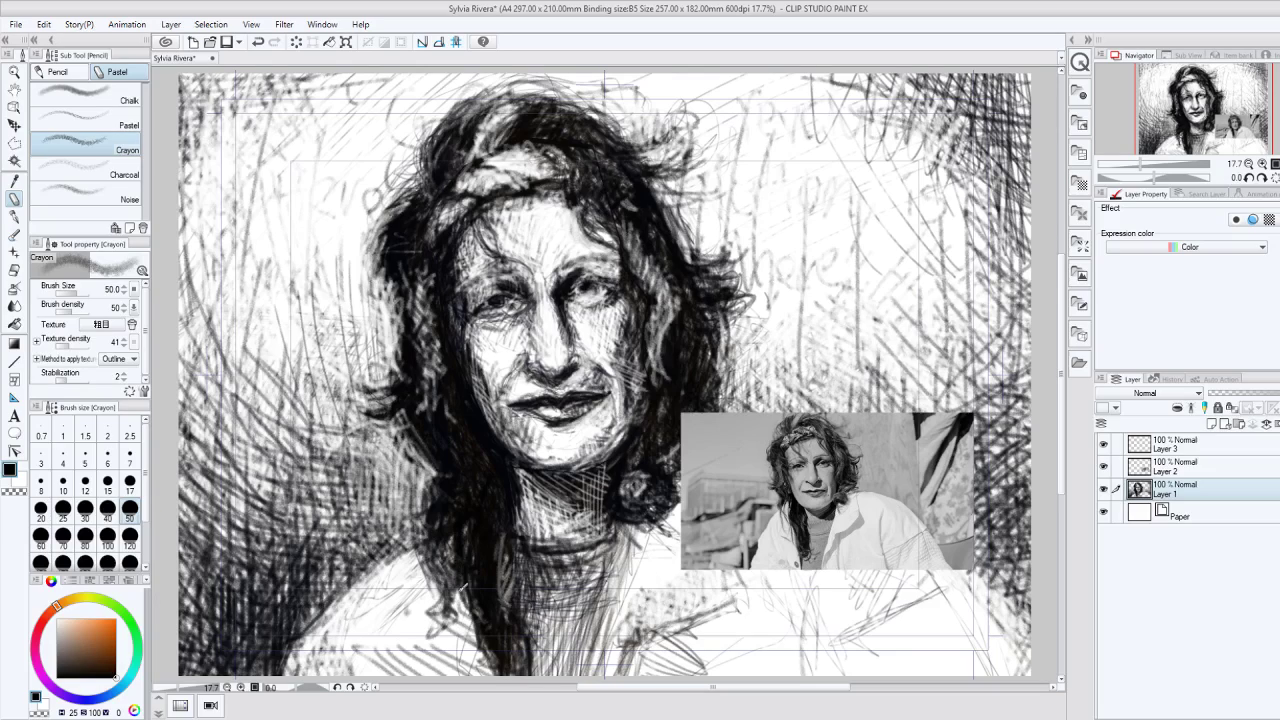
left_click_drag(455, 634, 485, 521)
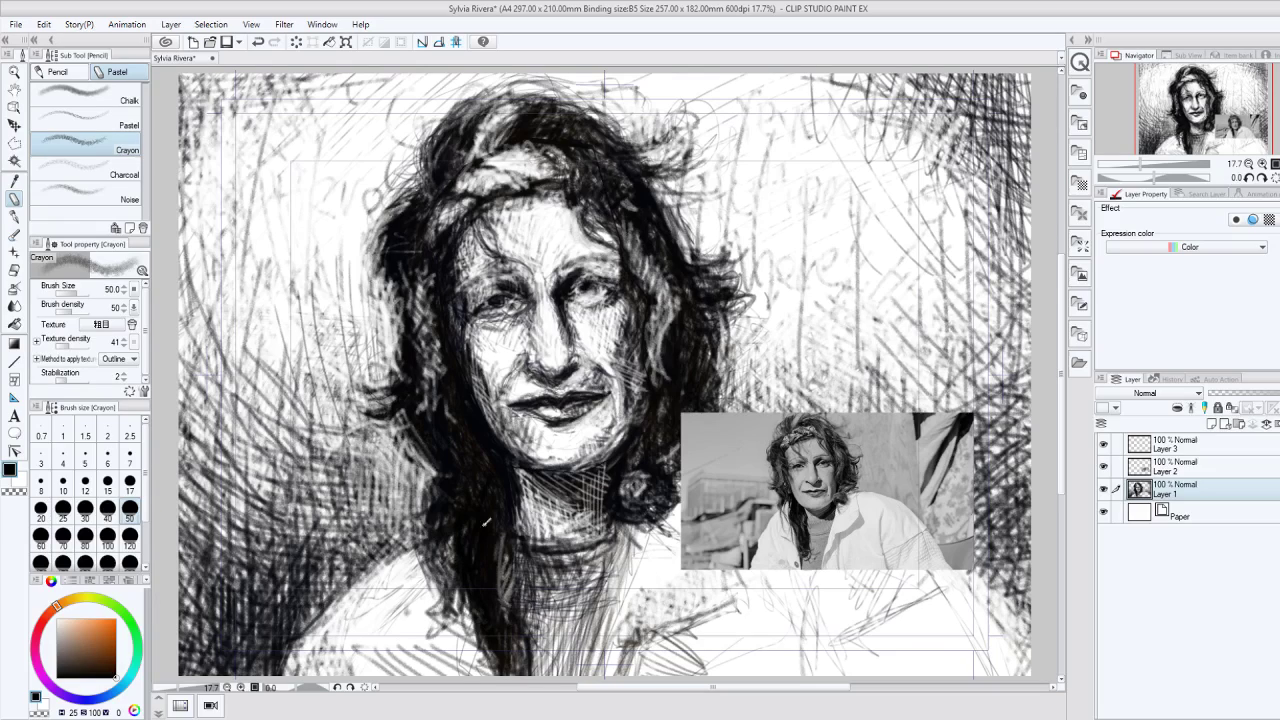
Step: Carve light strokes along the lower-left hair edge and shoulder using the Crayon with transparent colour
key("c")
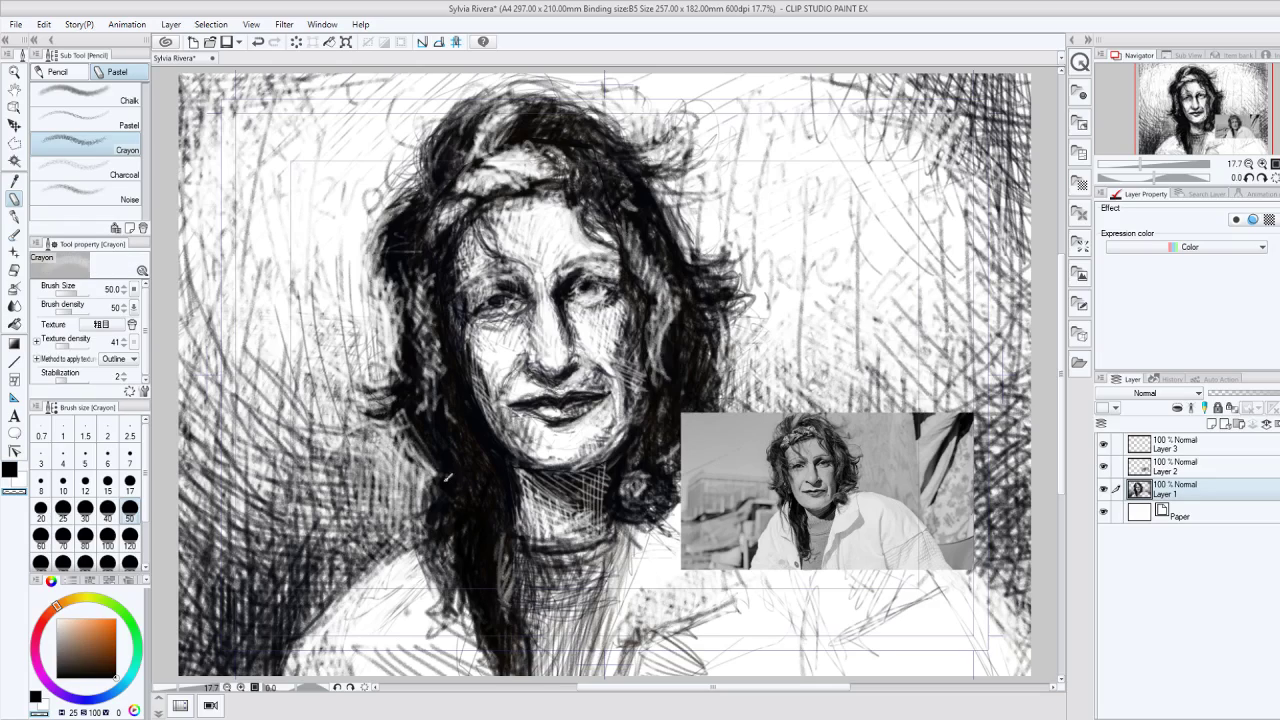
mouse_move(447, 477)
left_mouse_down()
mouse_move(430, 530)
mouse_move(417, 458)
left_mouse_up()
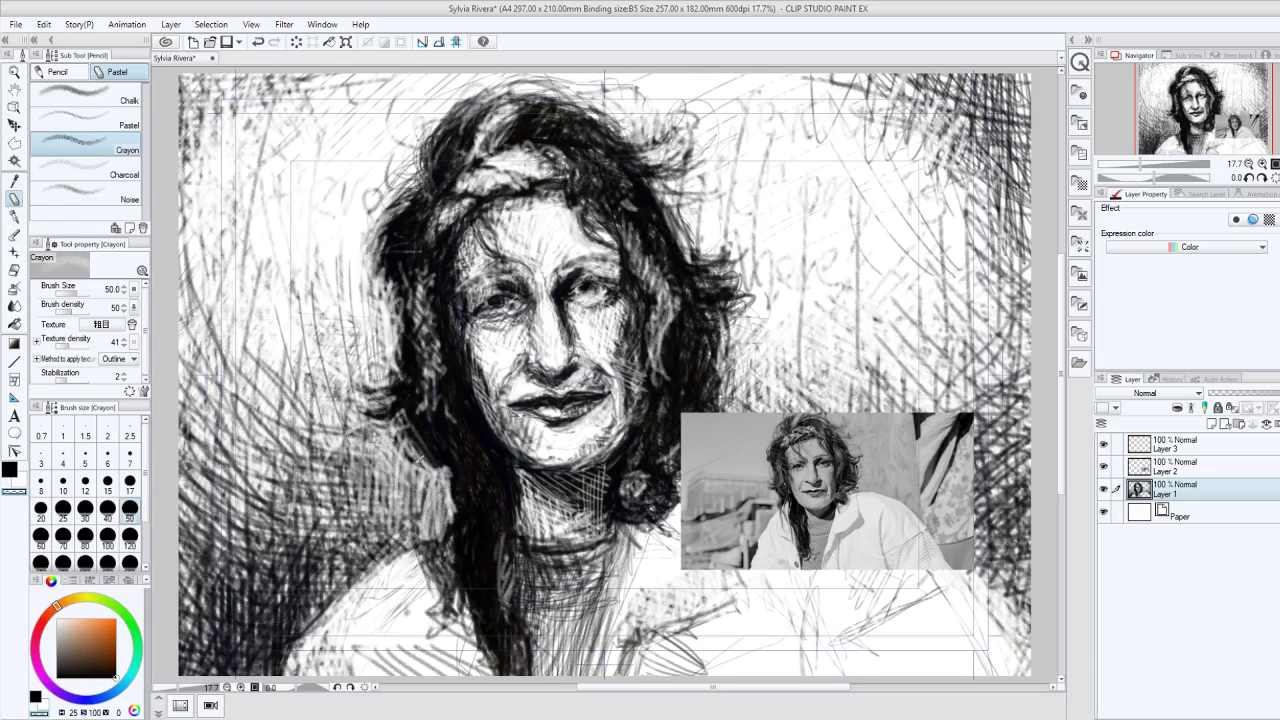
mouse_move(450, 536)
left_mouse_down()
mouse_move(412, 572)
mouse_move(440, 530)
mouse_move(450, 630)
mouse_move(468, 567)
mouse_move(480, 640)
left_mouse_up()
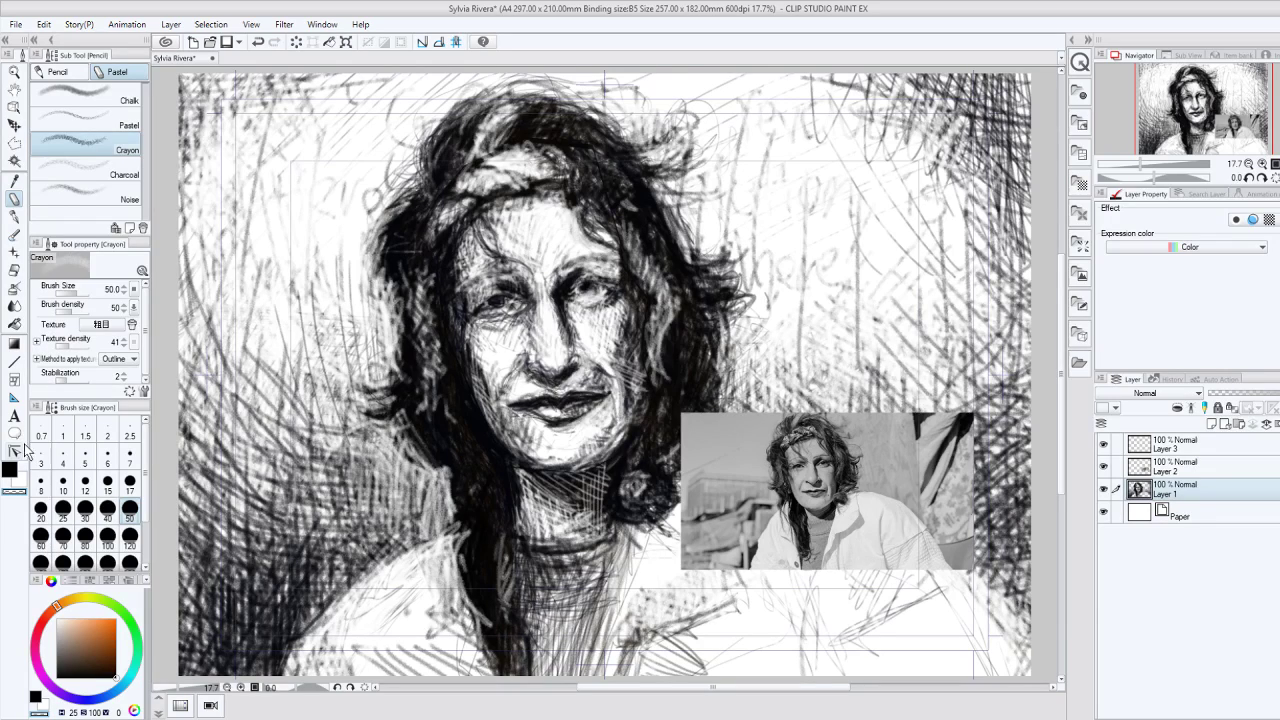
left_click_drag(450, 530, 424, 492)
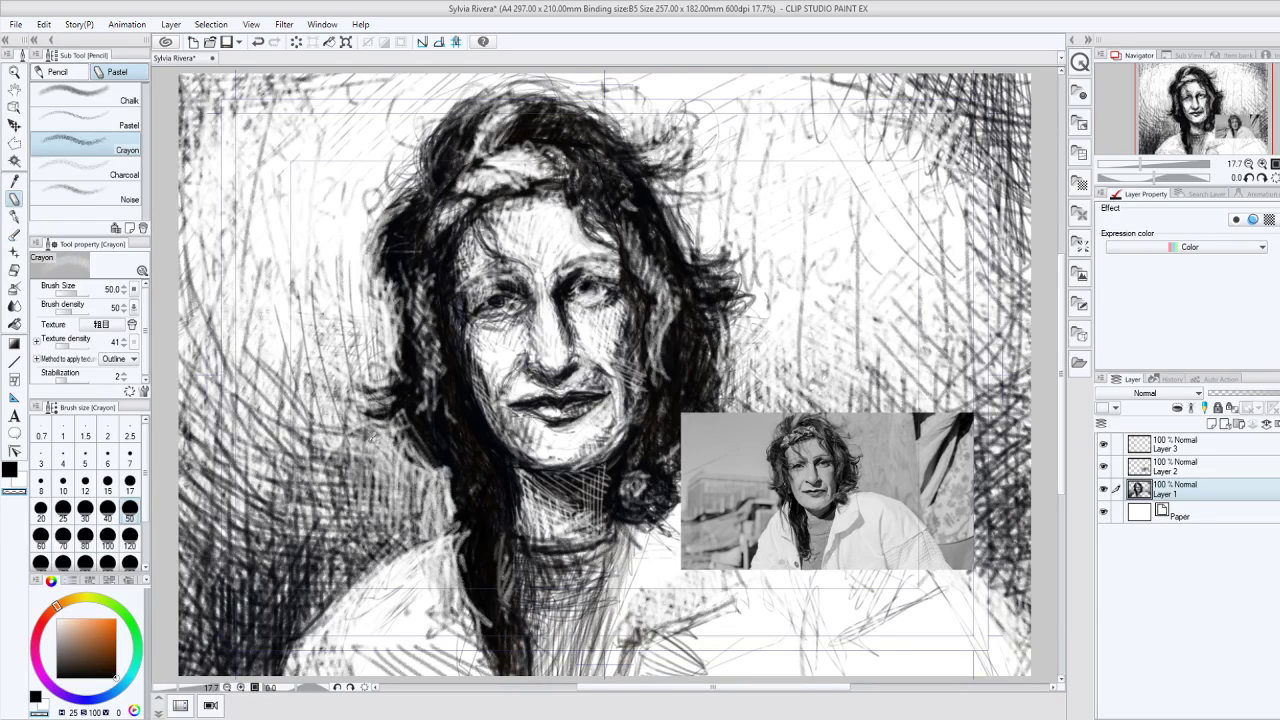
Step: Redraw dark strands along the lower-left hair edge and over the collar with the black Crayon
key("c")
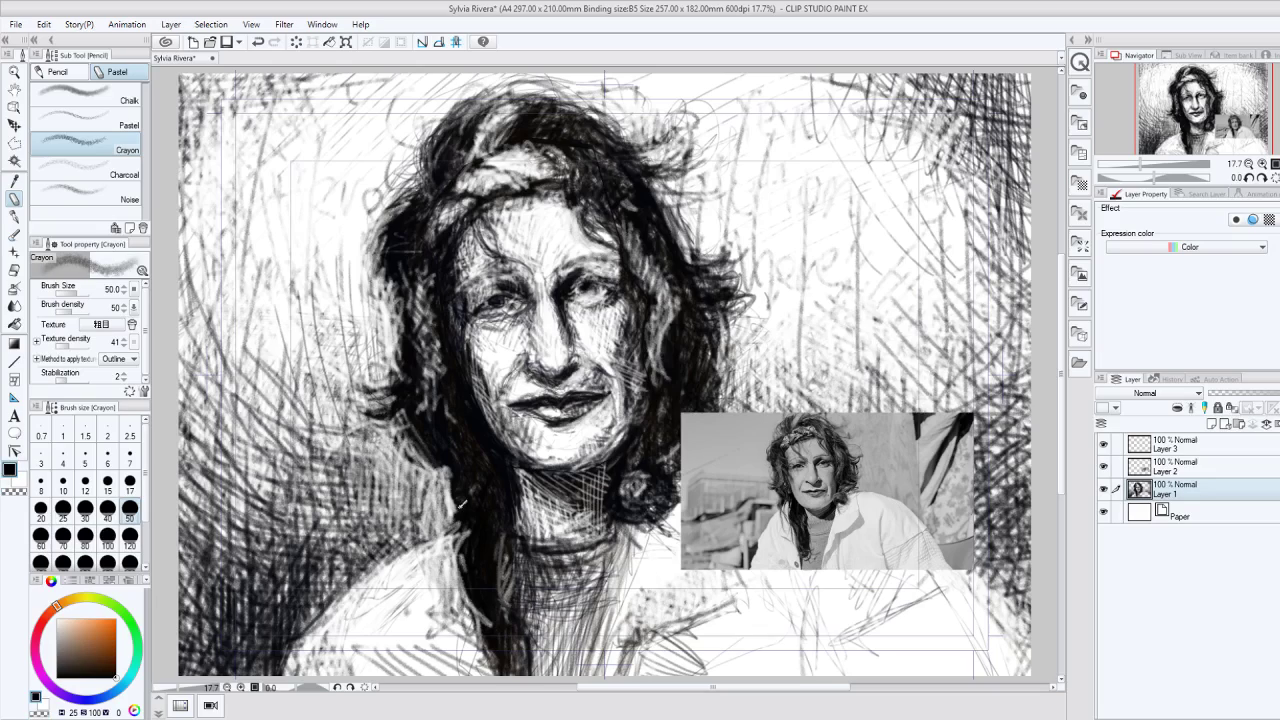
left_click_drag(458, 524, 426, 594)
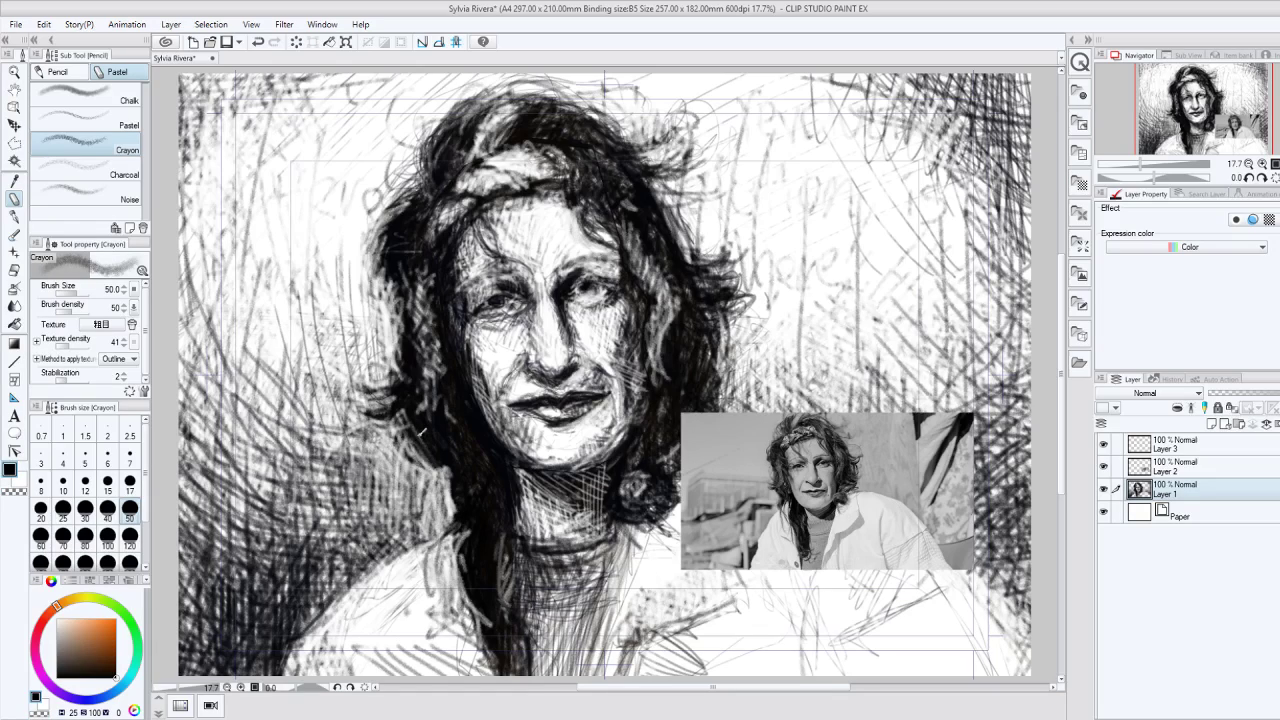
left_click_drag(420, 429, 400, 446)
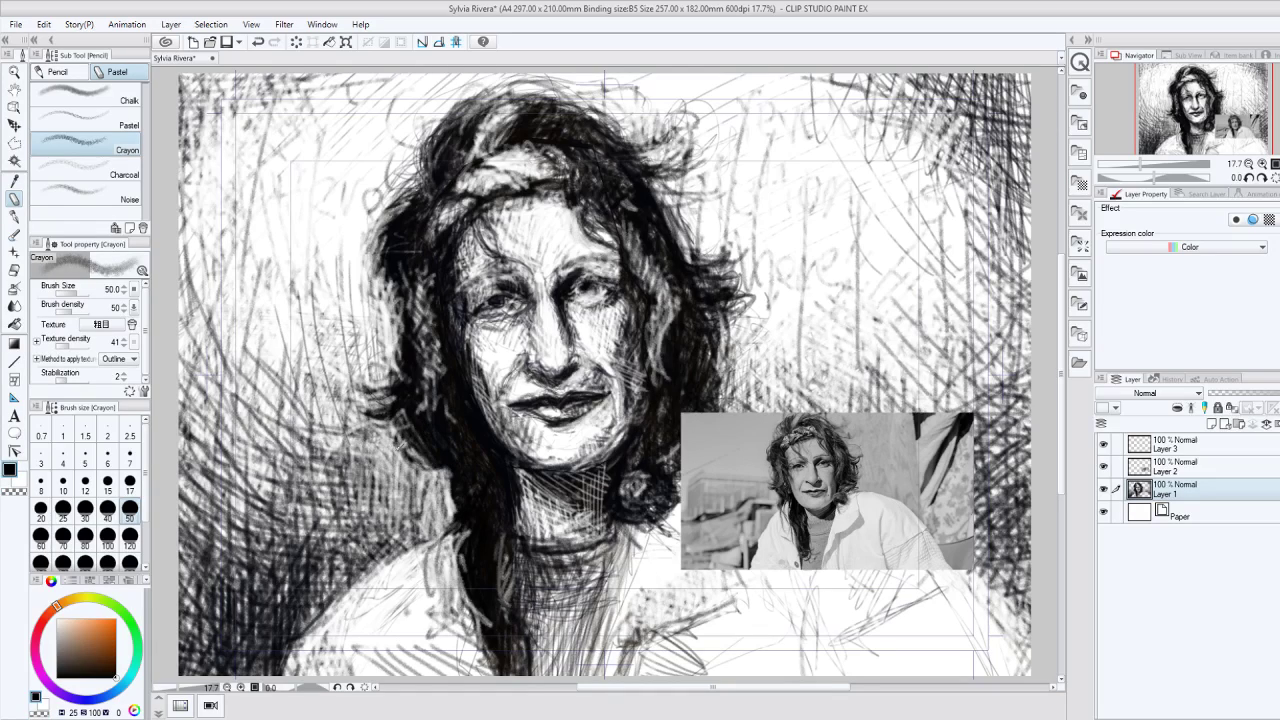
Step: Erase highlights into the left side of the hair and the headband using the Crayon with transparent colour
key("c")
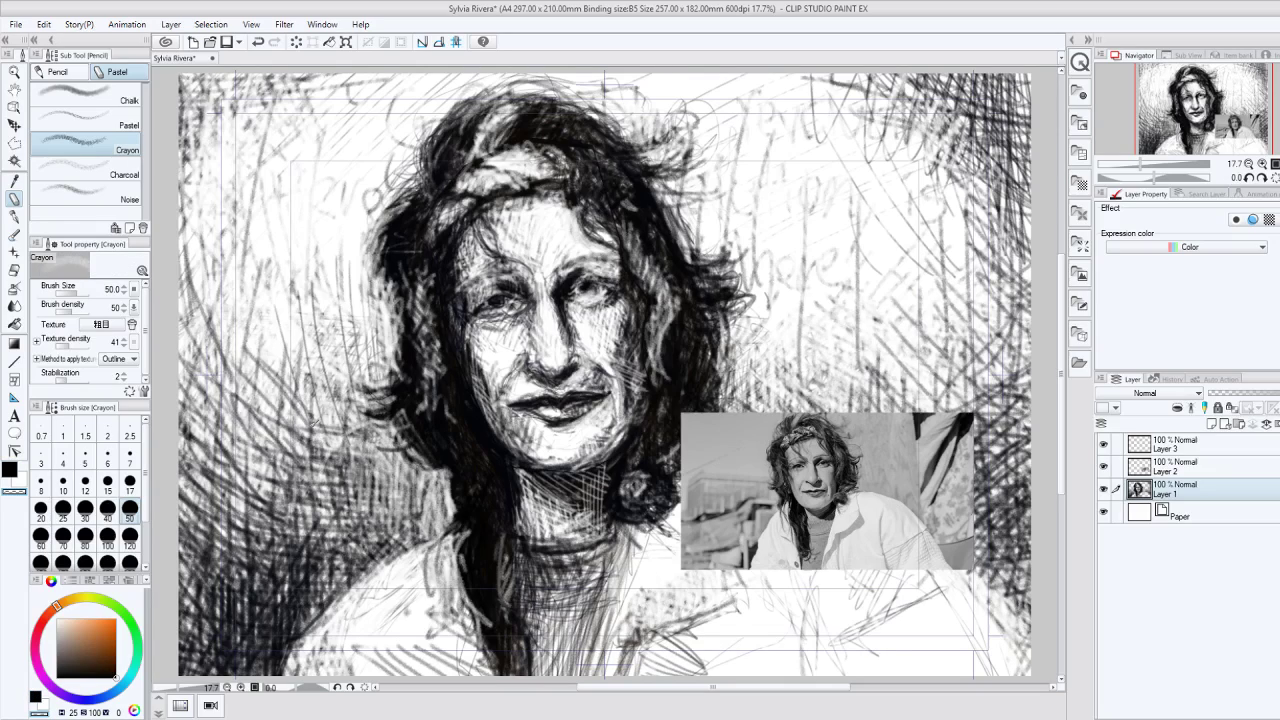
left_click_drag(455, 412, 423, 299)
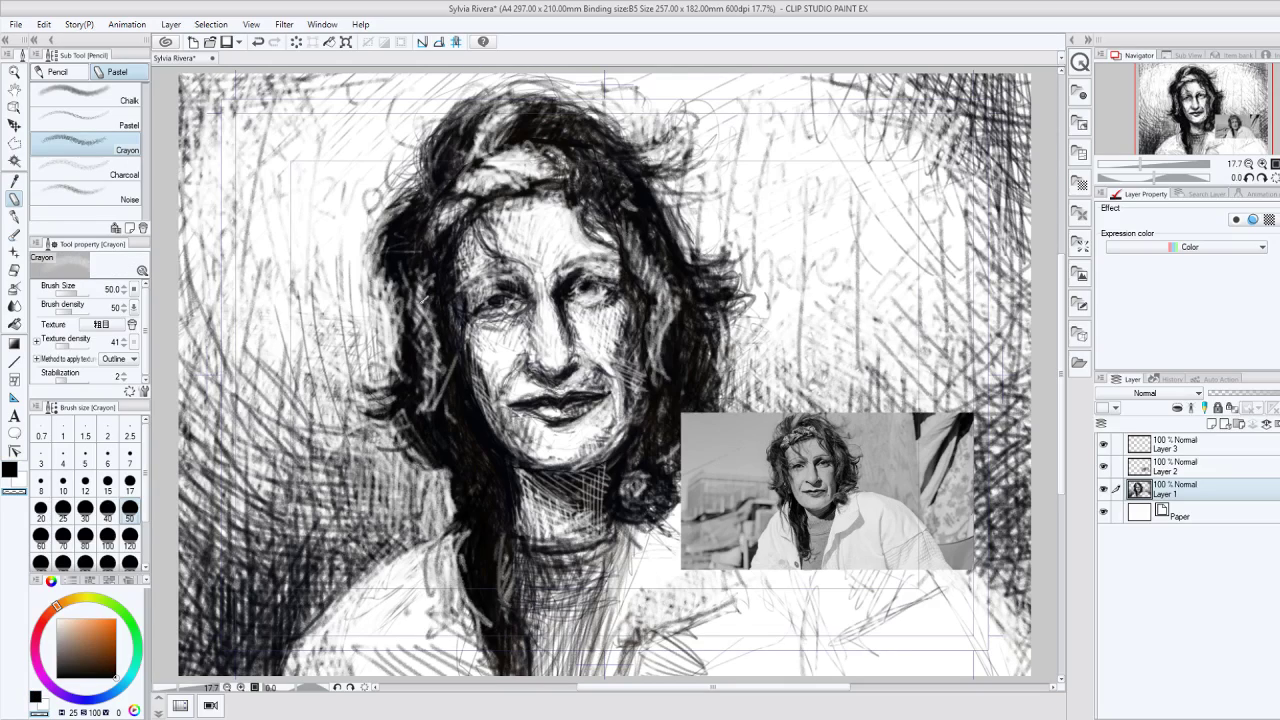
mouse_move(428, 362)
left_mouse_down()
mouse_move(414, 258)
mouse_move(416, 396)
mouse_move(431, 252)
left_mouse_up()
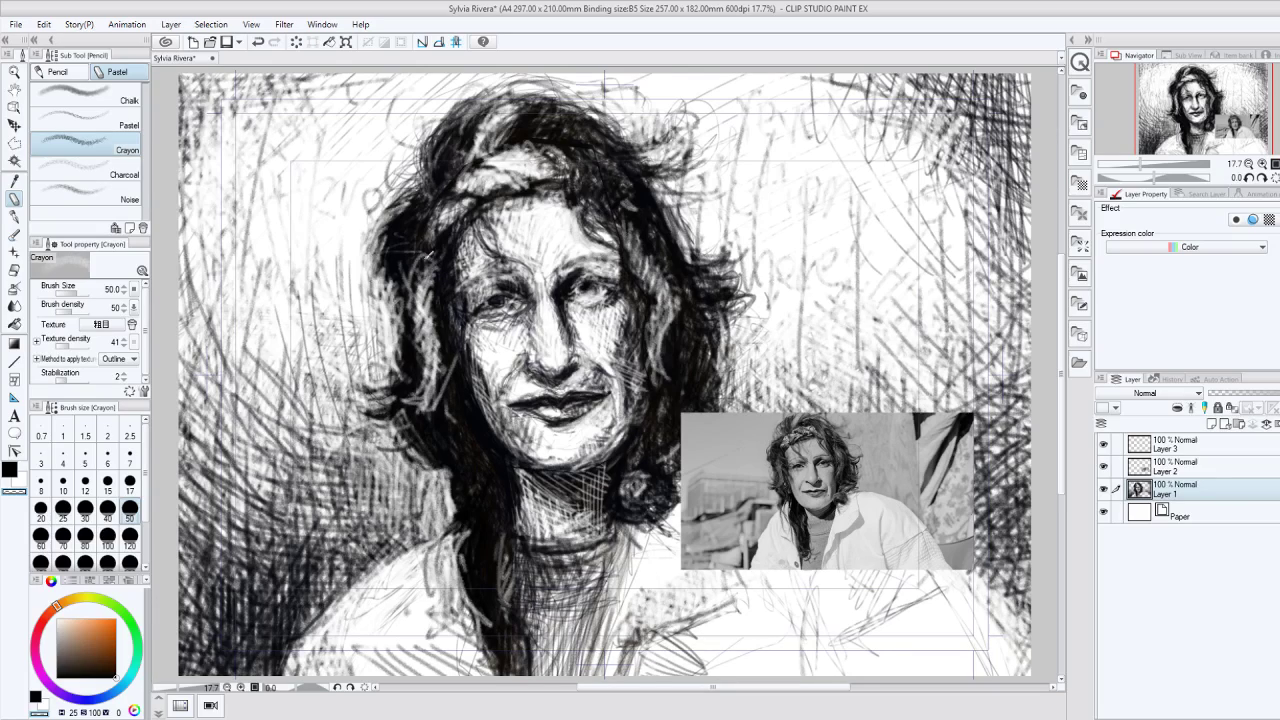
mouse_move(454, 176)
left_mouse_down()
mouse_move(490, 194)
mouse_move(508, 150)
left_mouse_up()
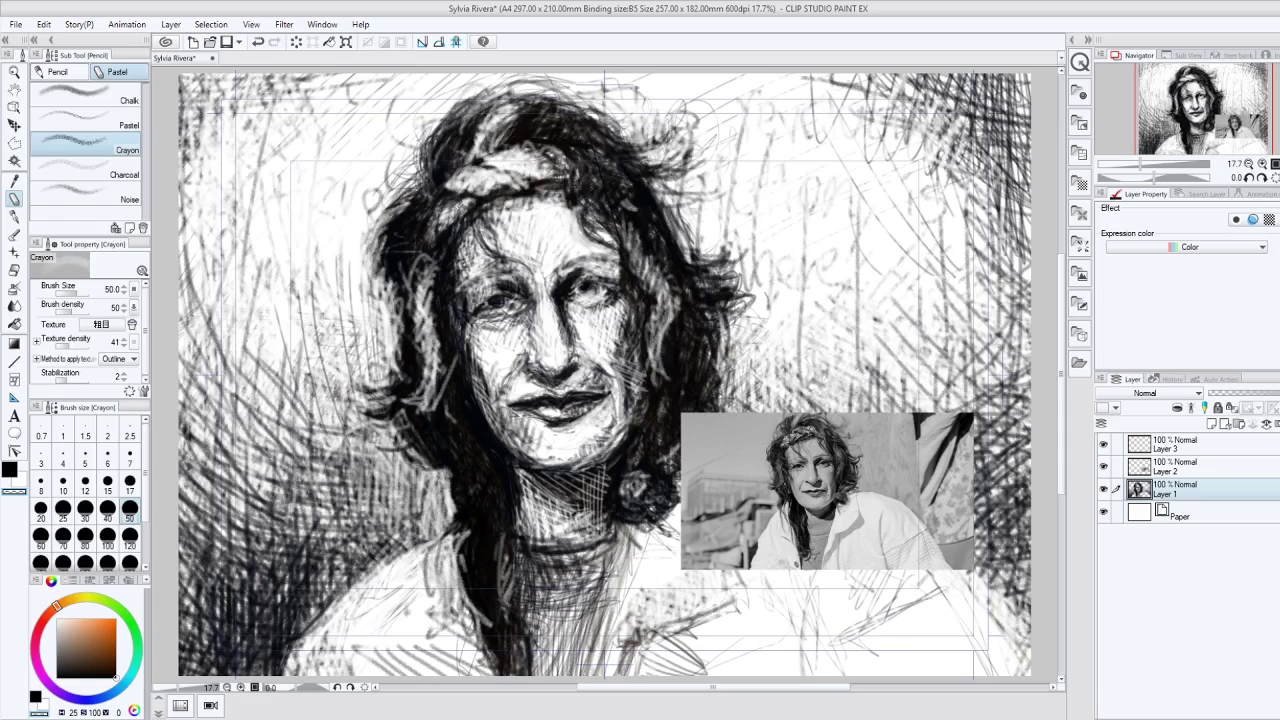
mouse_move(460, 204)
left_mouse_down()
mouse_move(438, 238)
mouse_move(410, 382)
left_mouse_up()
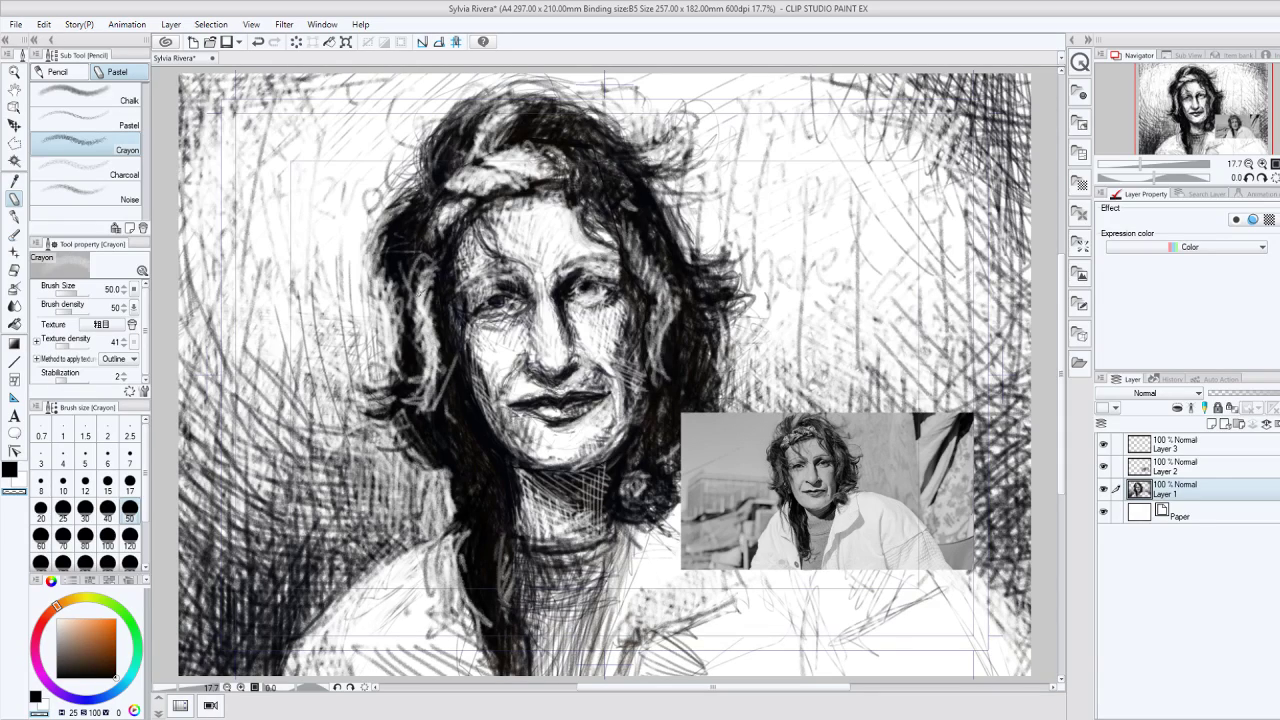
left_click_drag(436, 292, 416, 446)
left_click_drag(420, 402, 452, 446)
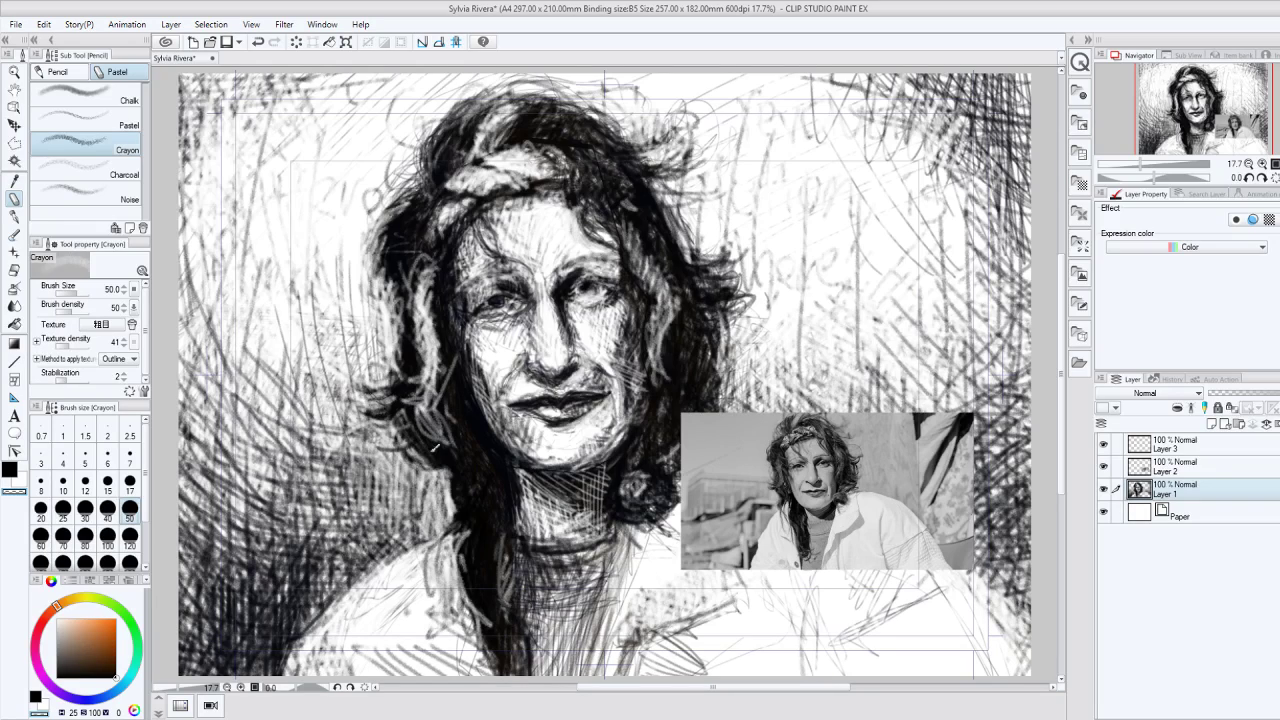
Step: Add black Crayon strokes beside the left hair ends and hatch a shadow across the neck beneath the chin
key("x")
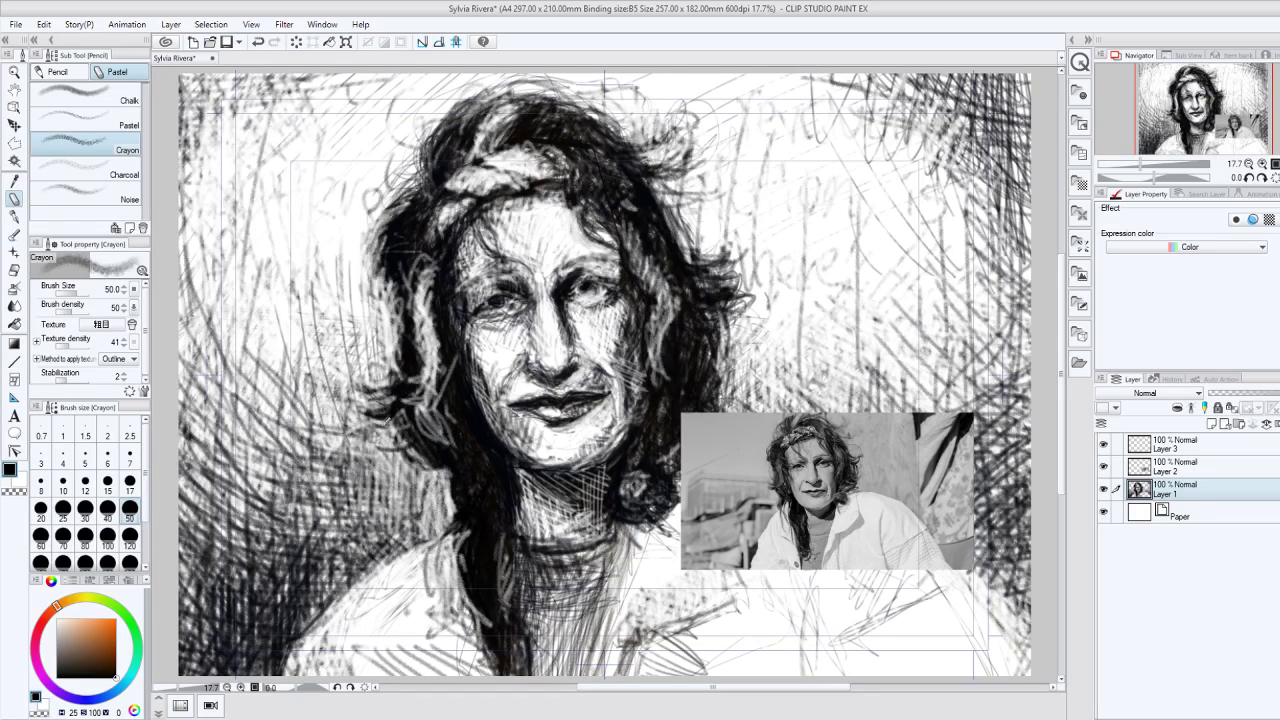
left_click_drag(376, 414, 318, 480)
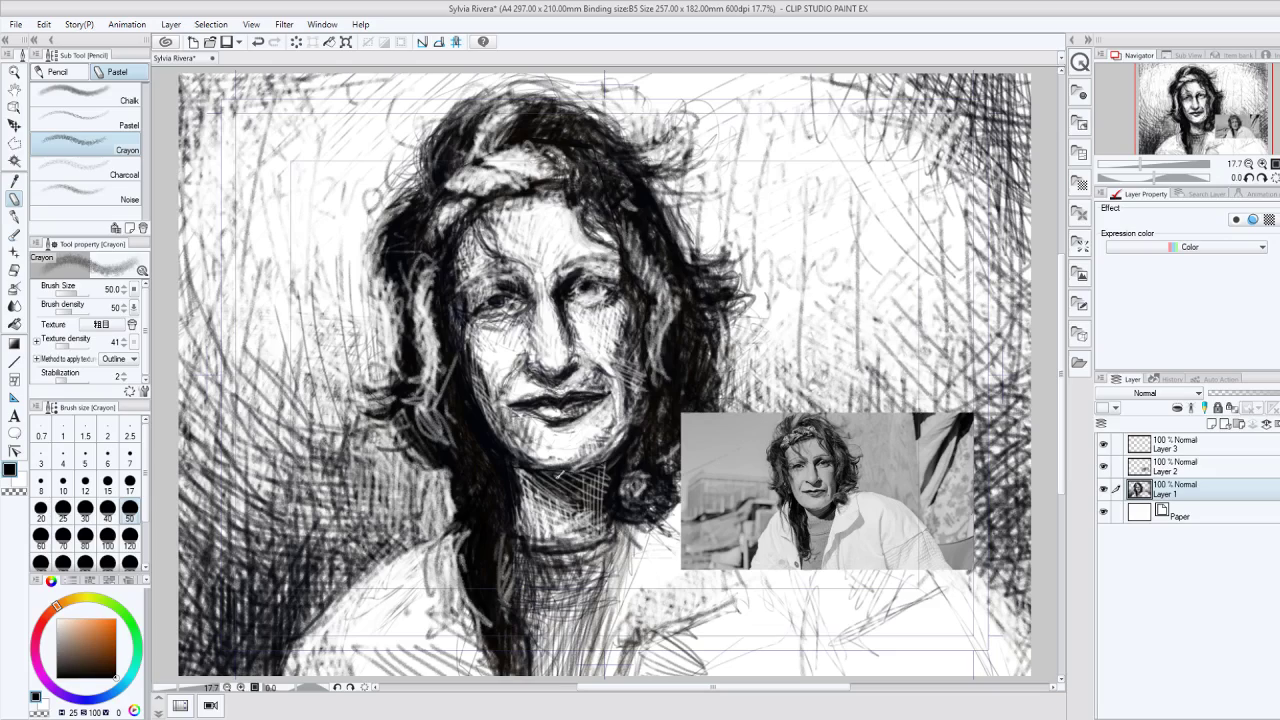
mouse_move(612, 462)
left_mouse_down()
mouse_move(562, 506)
mouse_move(578, 498)
mouse_move(568, 538)
mouse_move(512, 532)
left_mouse_up()
left_click_drag(532, 466, 547, 504)
left_click_drag(548, 470, 568, 502)
left_click_drag(562, 482, 588, 516)
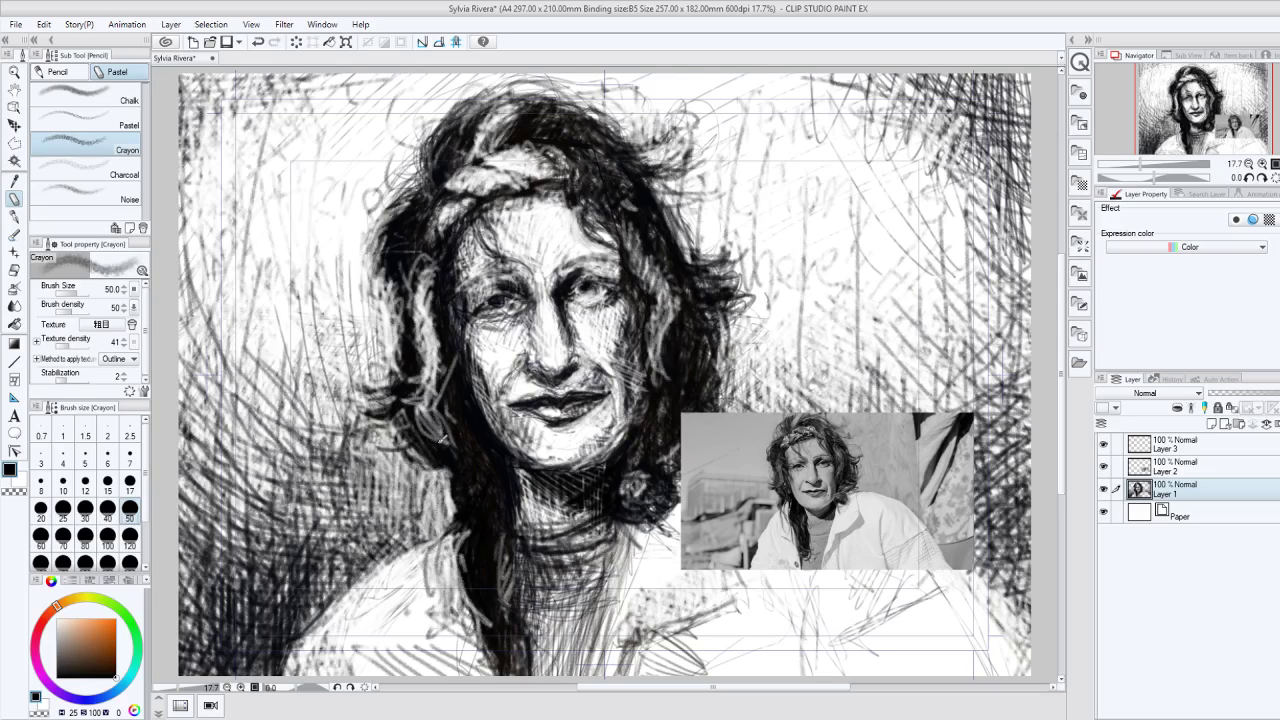
Step: Draw black Crayon strands through the lower-left hair, down to the shoulder and out to the flicked hair tips
mouse_move(452, 508)
left_mouse_down()
mouse_move(444, 468)
mouse_move(453, 495)
left_mouse_up()
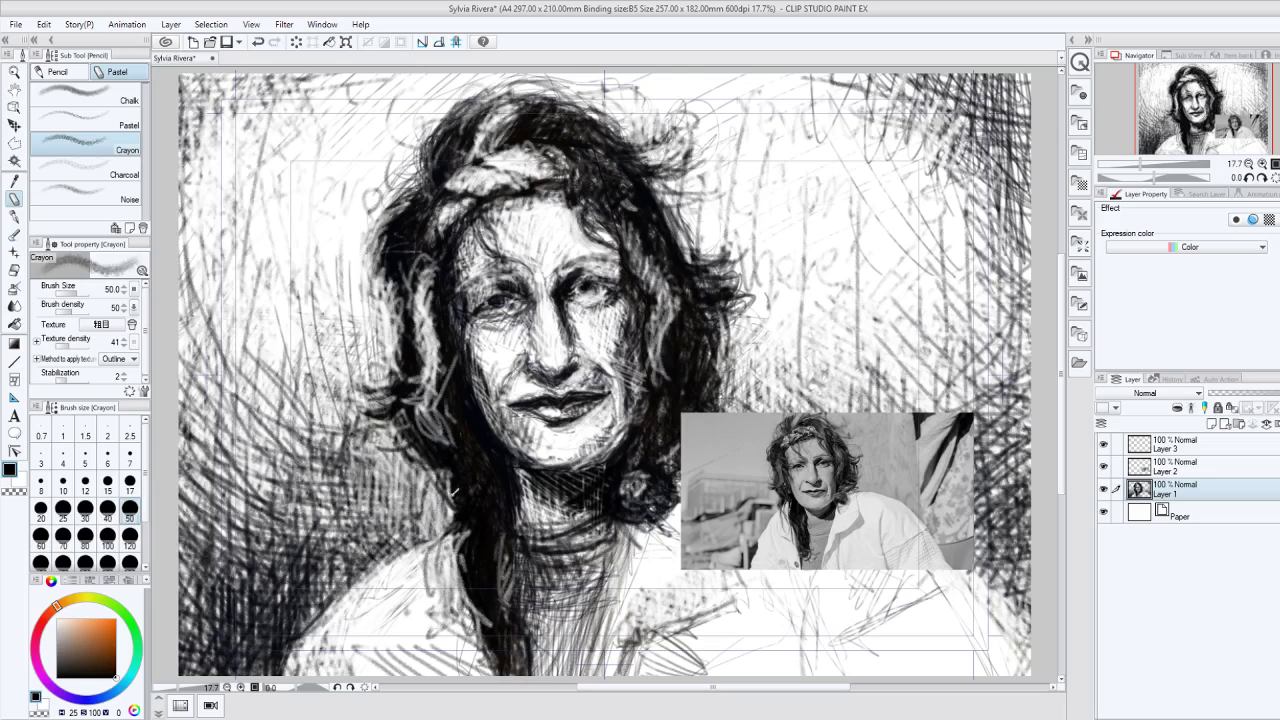
mouse_move(428, 444)
left_mouse_down()
mouse_move(460, 498)
mouse_move(436, 600)
mouse_move(445, 552)
left_mouse_up()
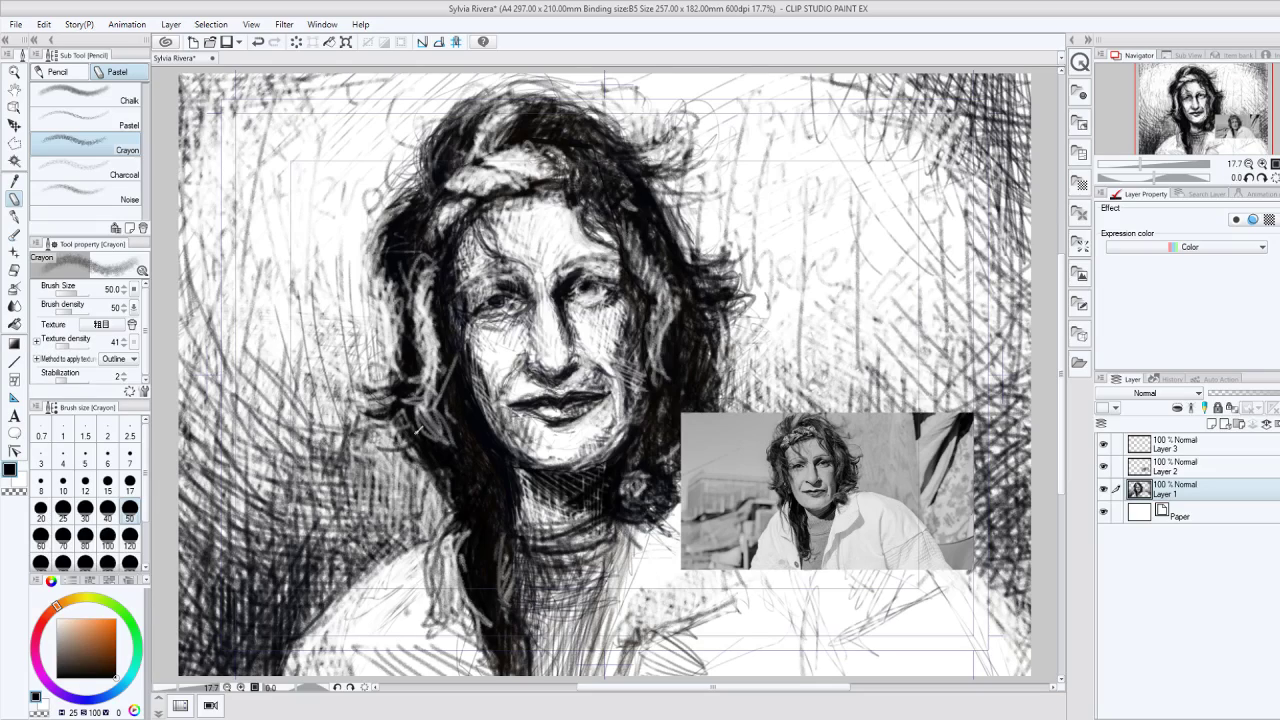
left_click_drag(418, 429, 355, 414)
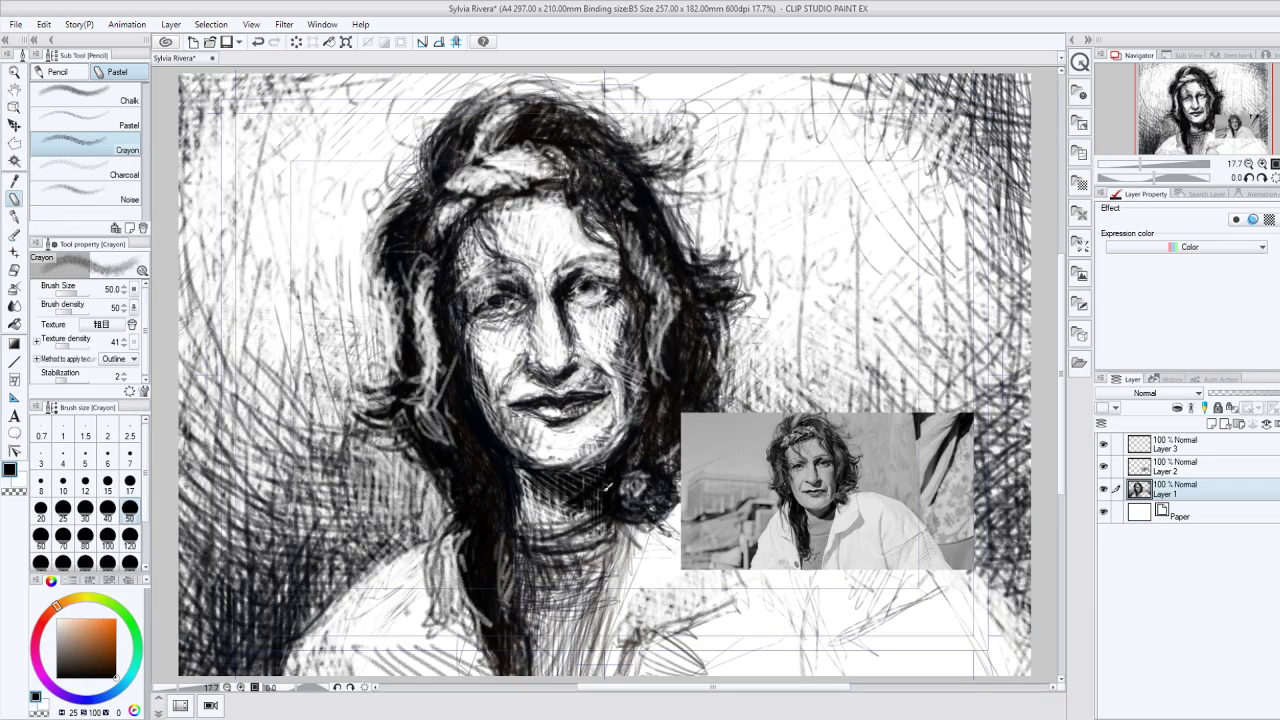
Step: Select the reference photo on Layer 2 with a rectangular selection and scale it up to 160%
left_click(1188, 466)
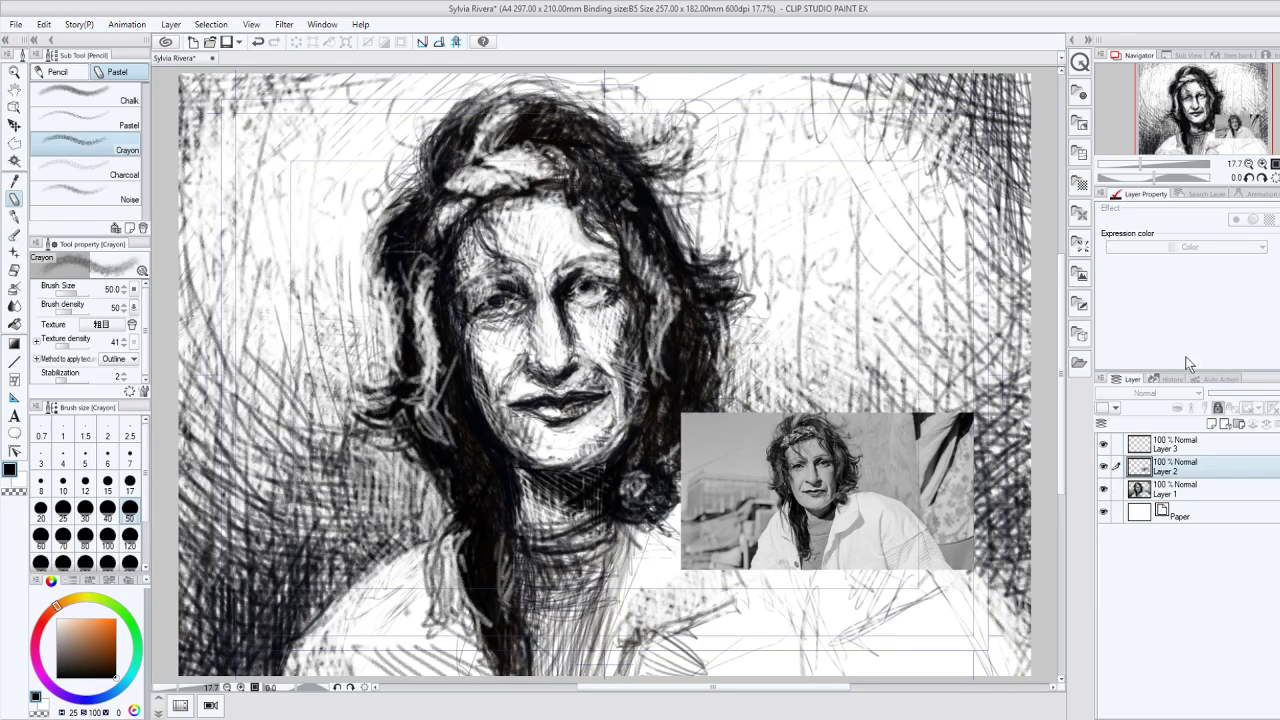
left_click(15, 143)
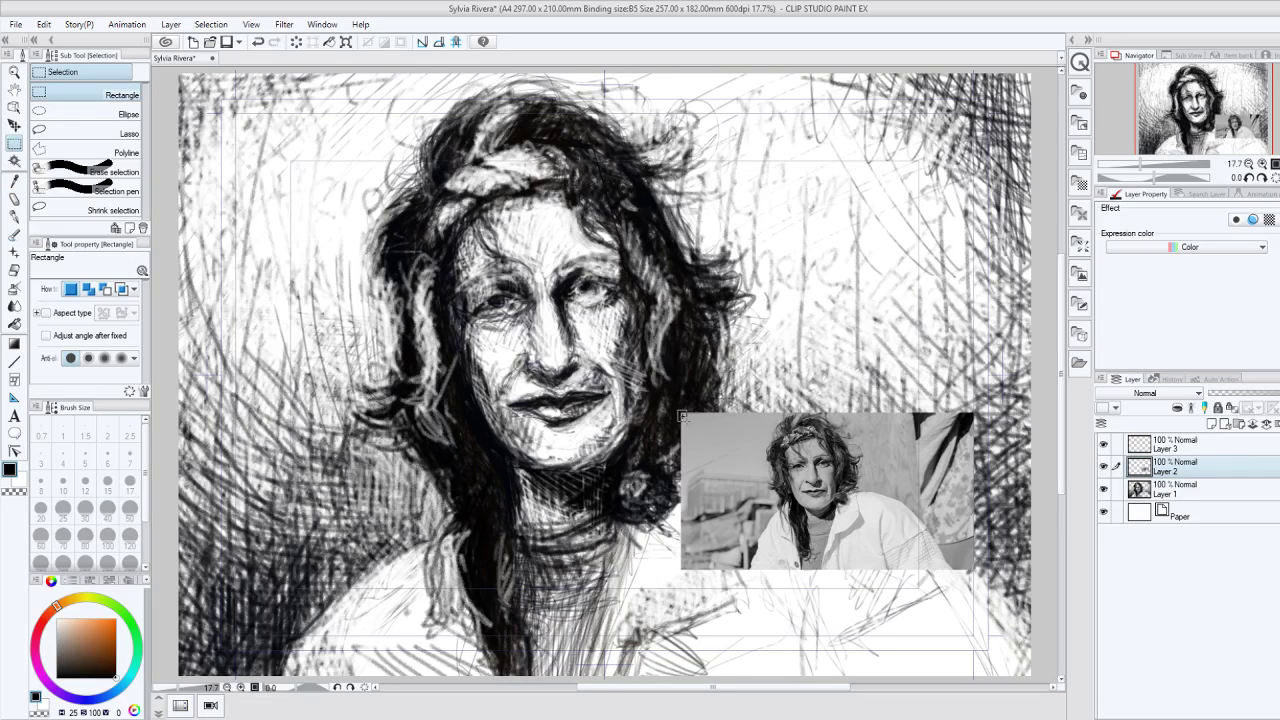
left_click_drag(681, 415, 975, 571)
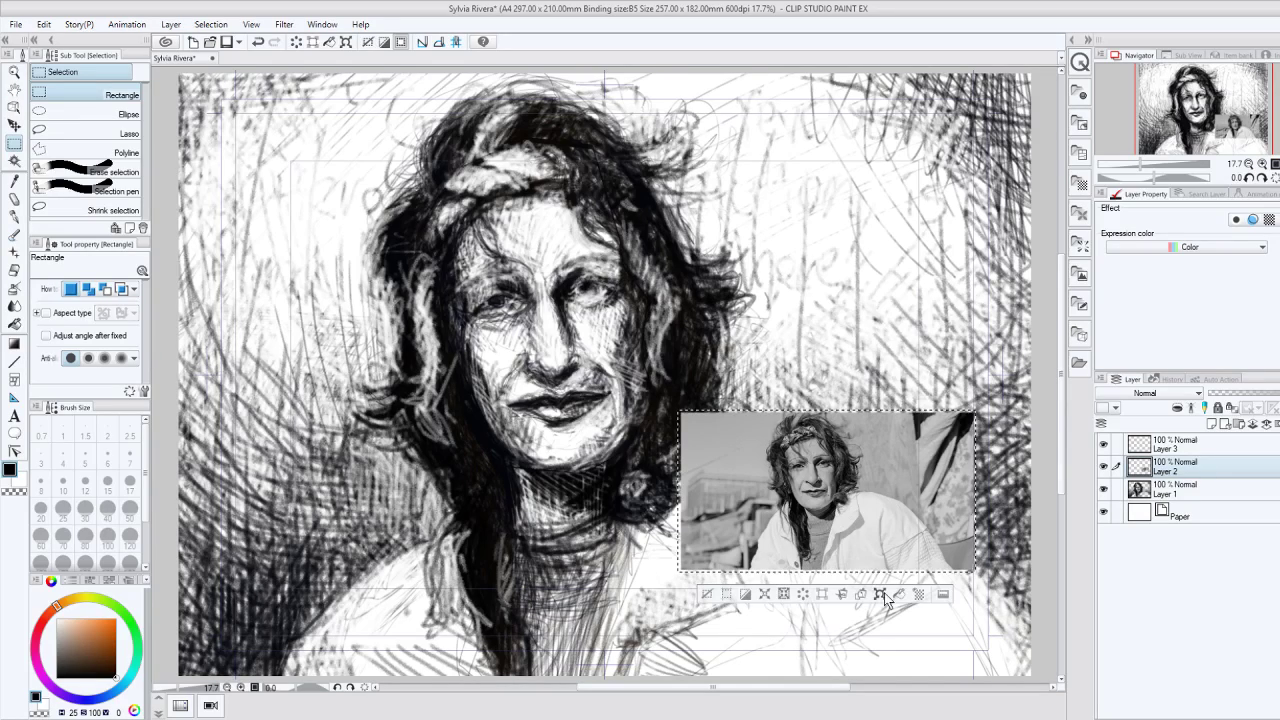
left_click(880, 594)
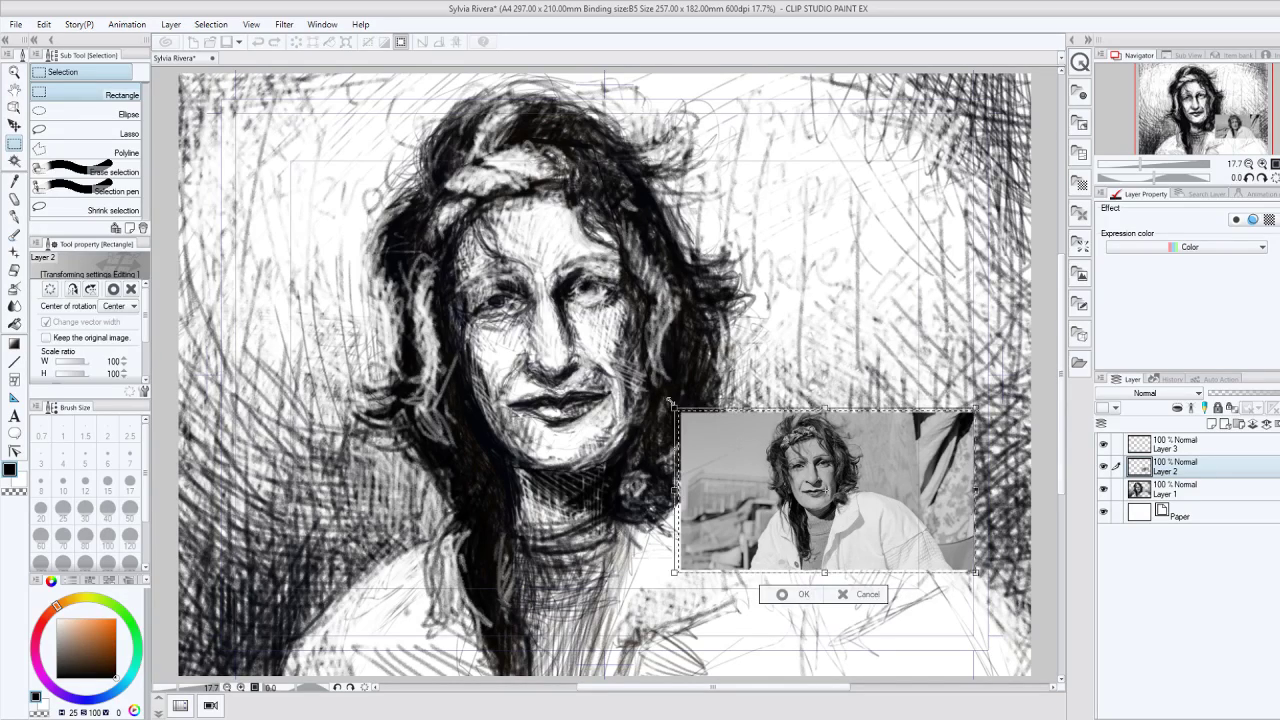
left_click_drag(670, 401, 547, 339)
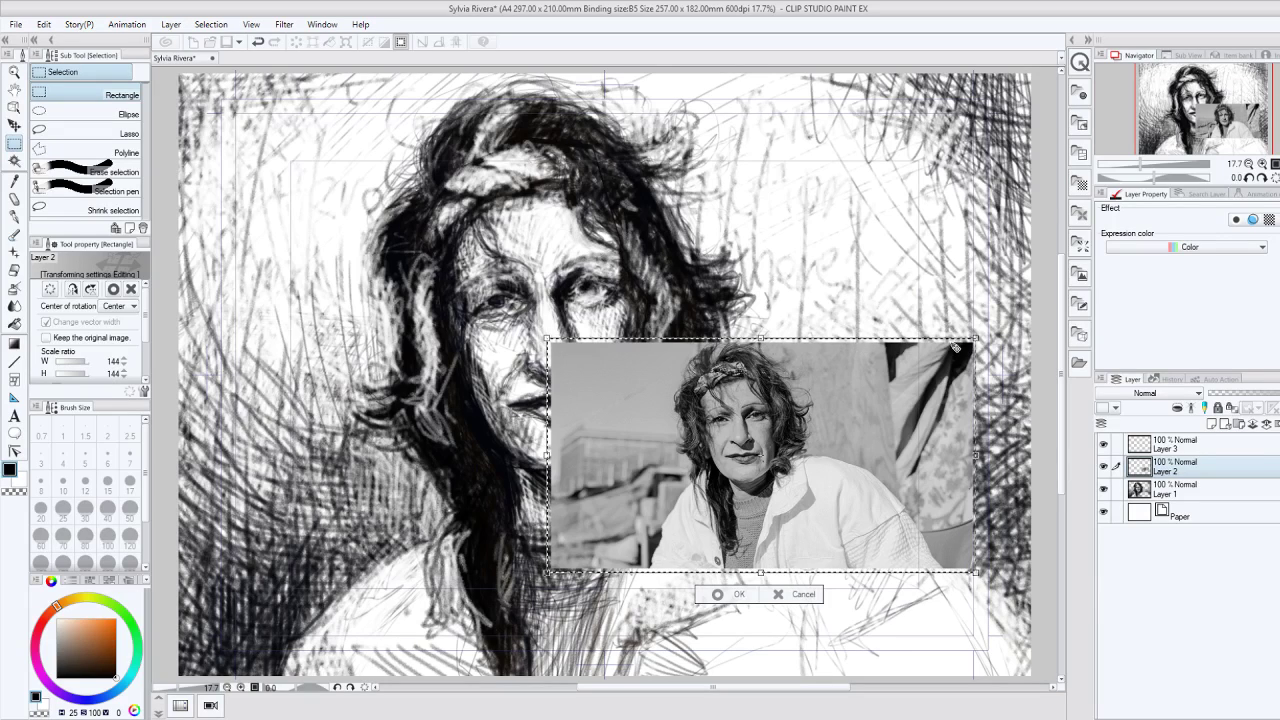
left_click_drag(975, 338, 996, 262)
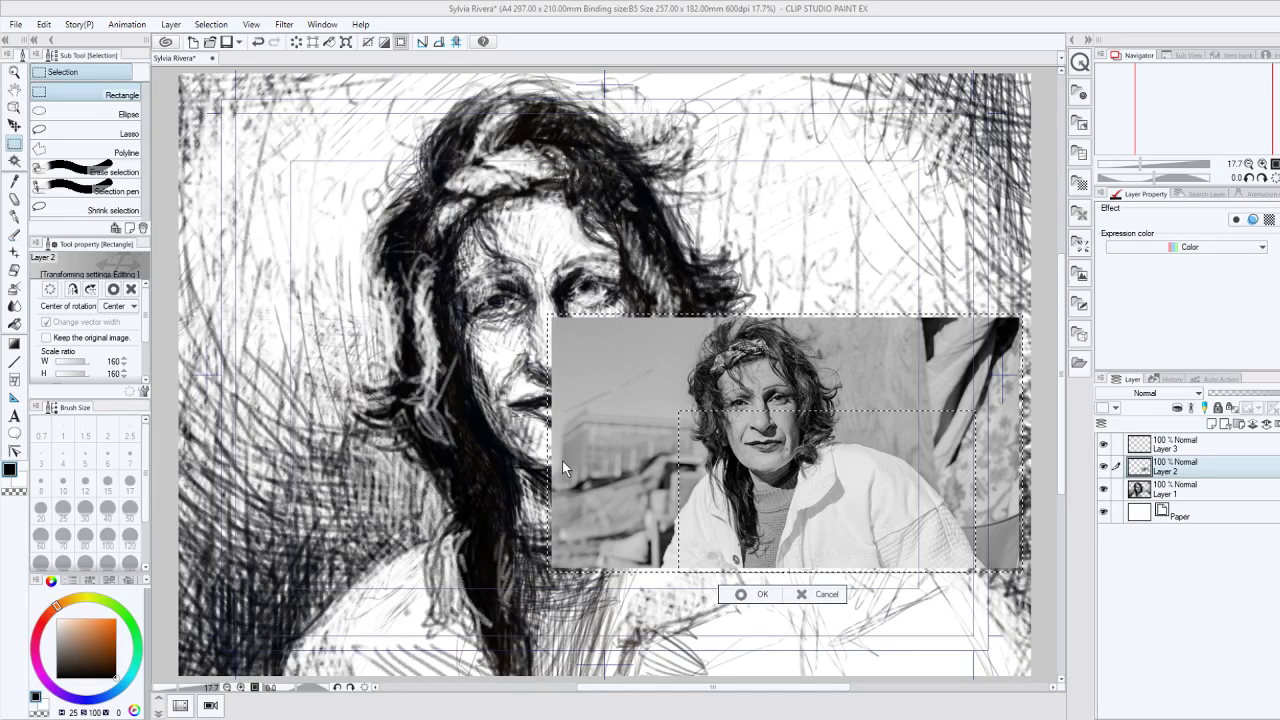
key("Return")
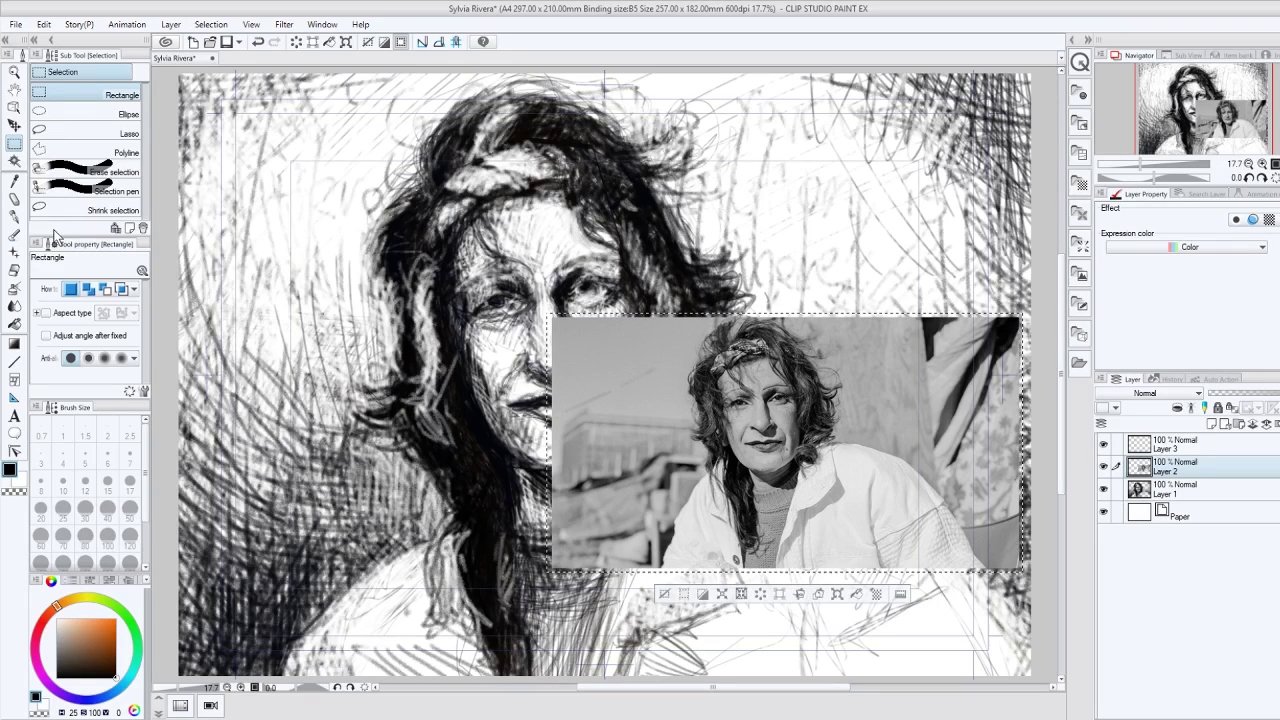
Step: Move the enlarged reference photo into the lower-right corner of the canvas and make Layer 1 active
key("k")
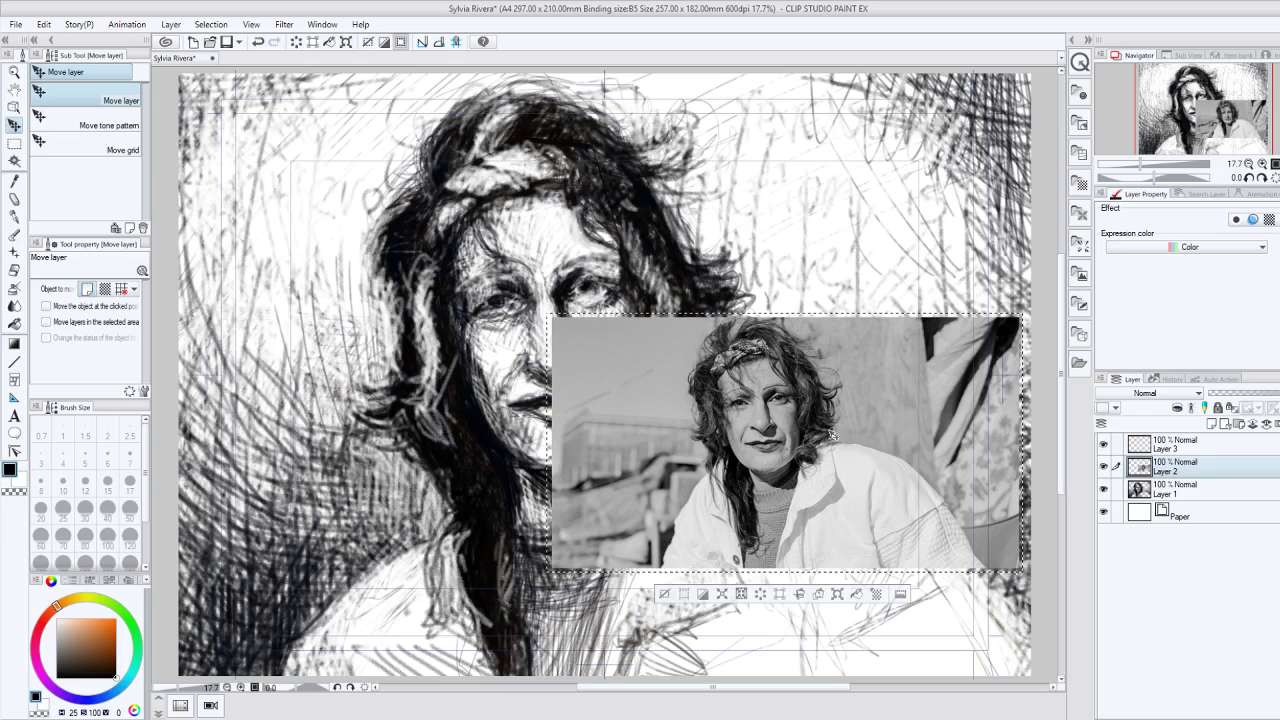
left_click_drag(830, 436, 949, 519)
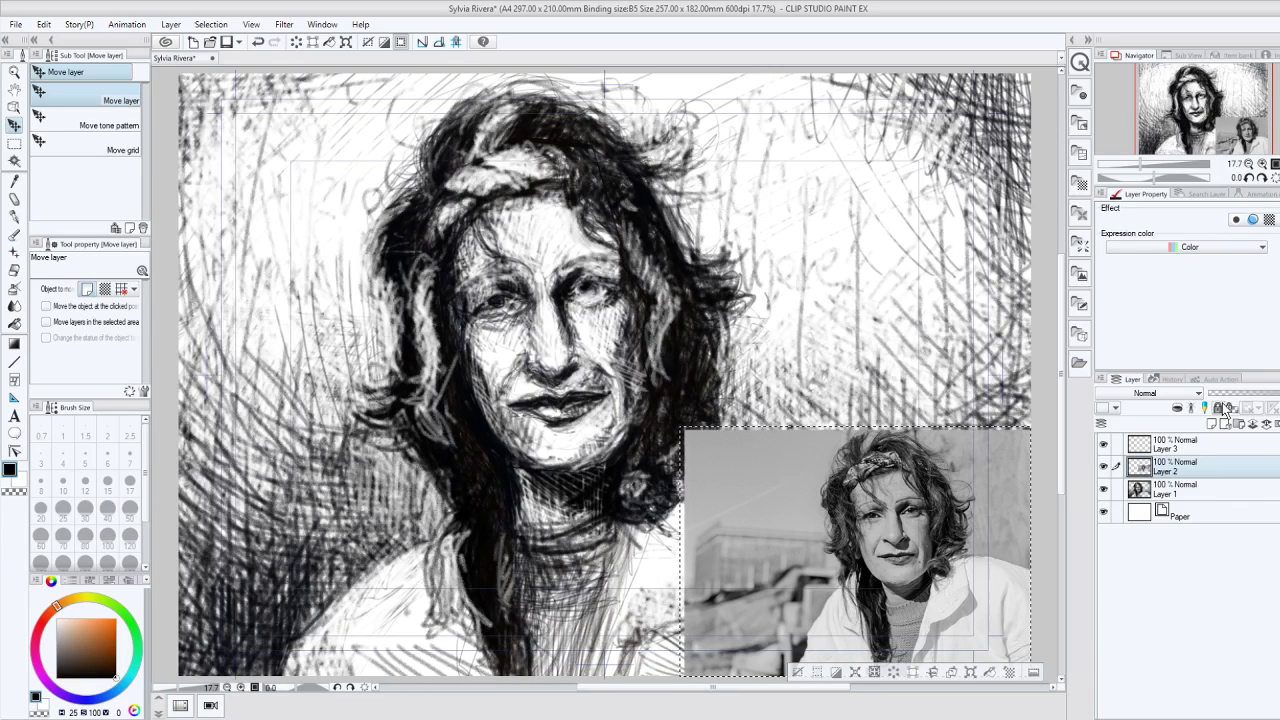
left_click(1190, 483)
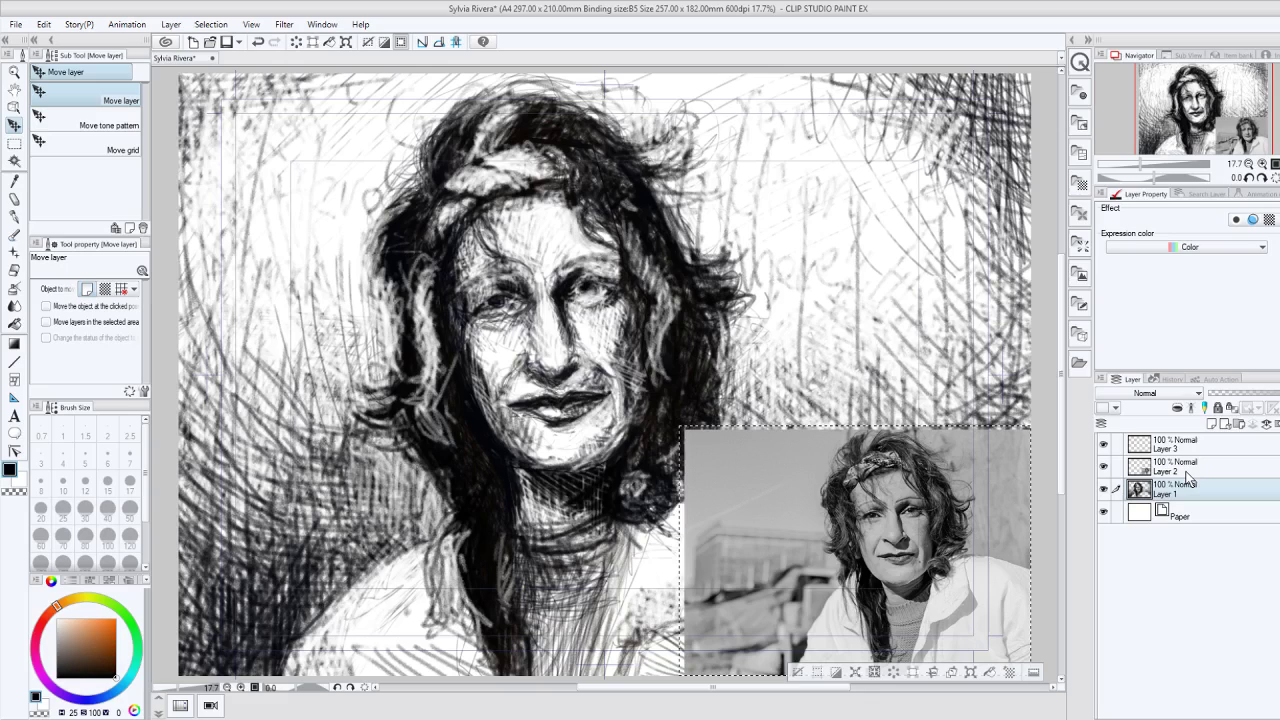
Step: Scale the entire Layer 1 drawing up to 104%, then clear the selection and return to the Crayon brush
key("ctrl+a")
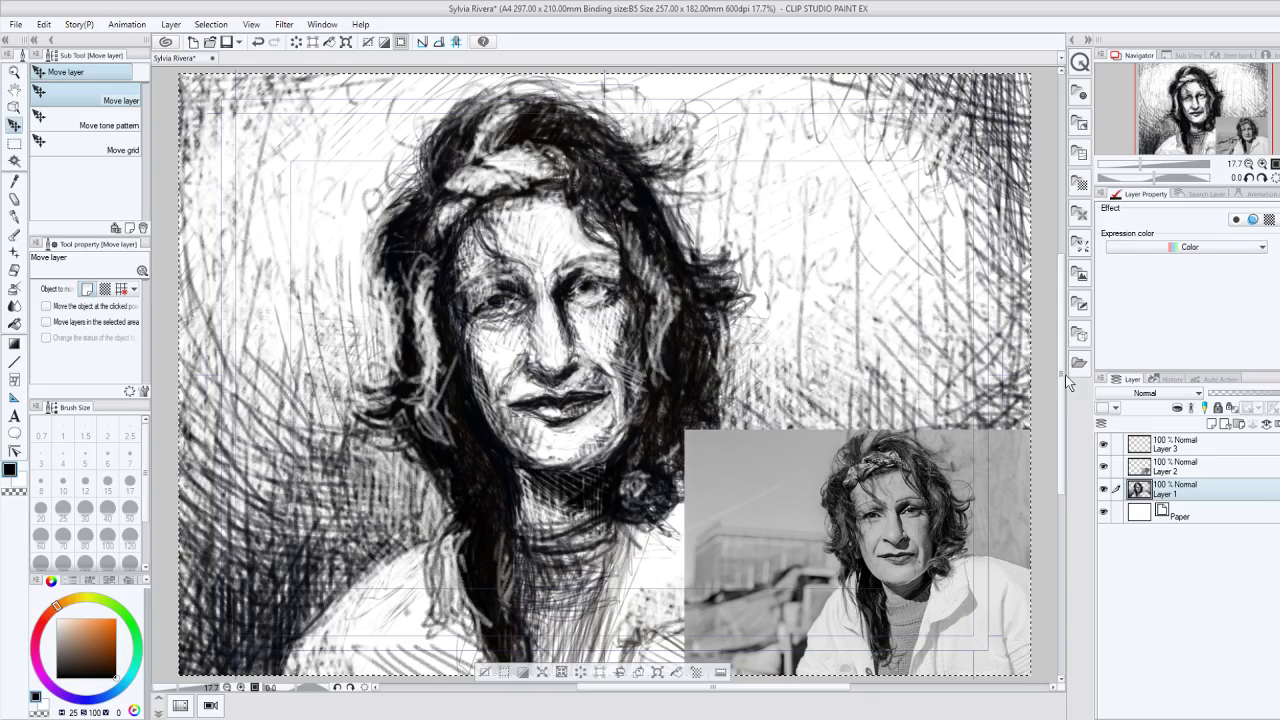
scroll(1020, 430, "down", 1)
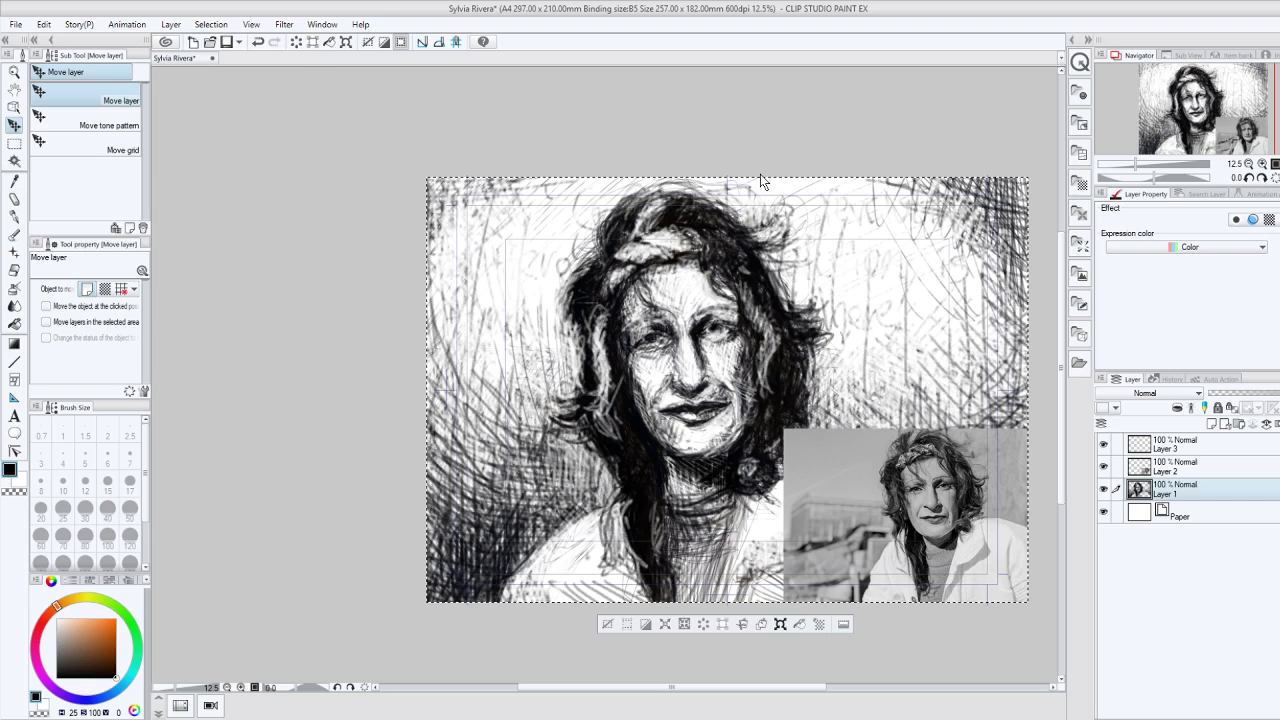
key("ctrl+t")
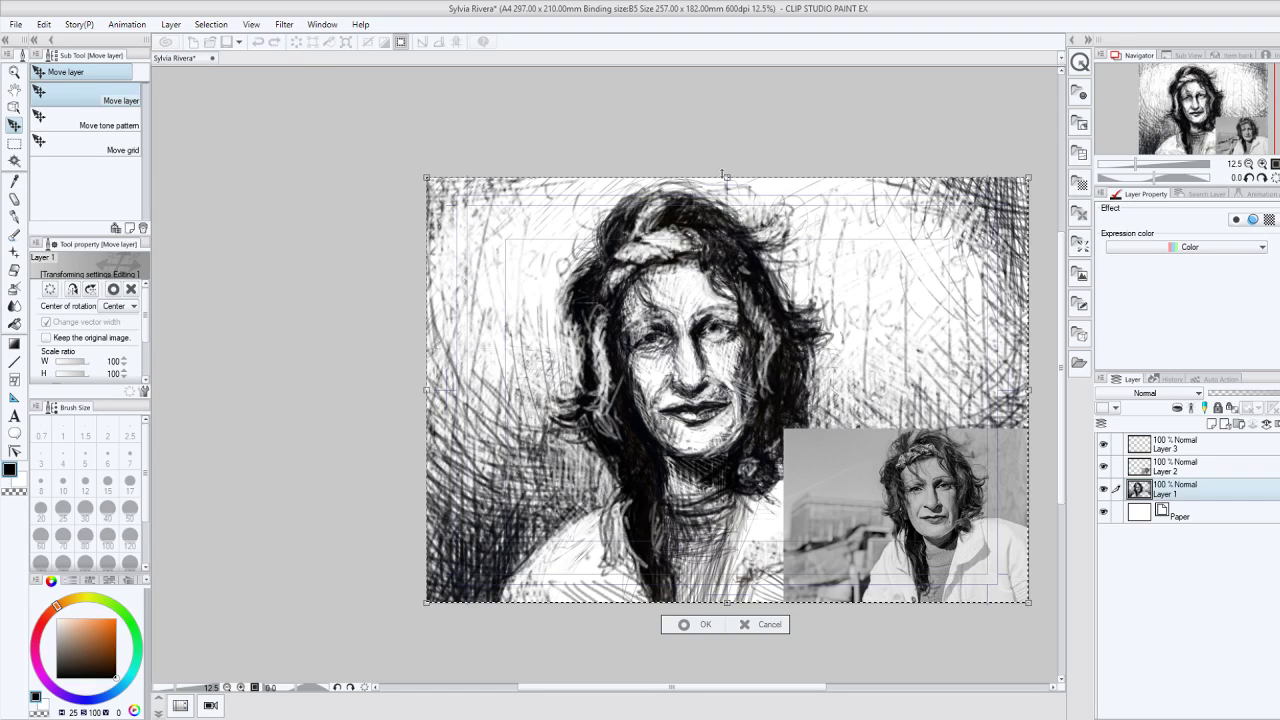
left_click_drag(723, 175, 729, 166)
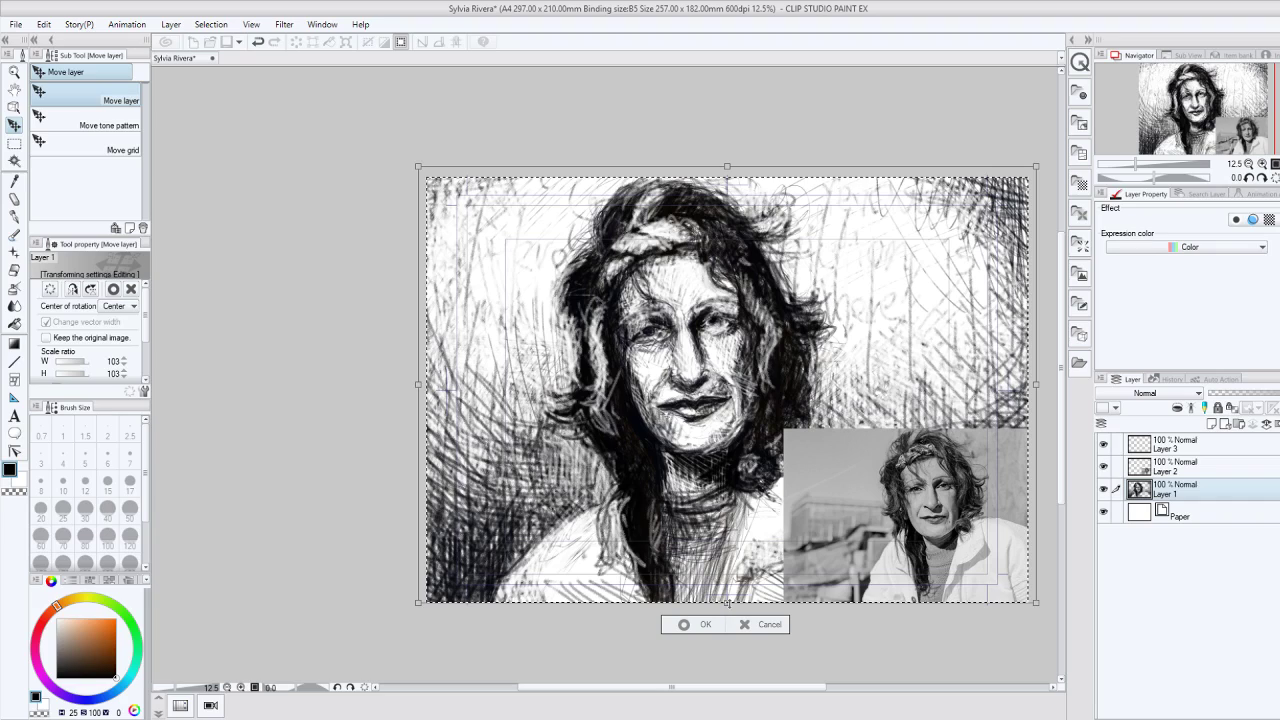
left_click_drag(727, 602, 727, 610)
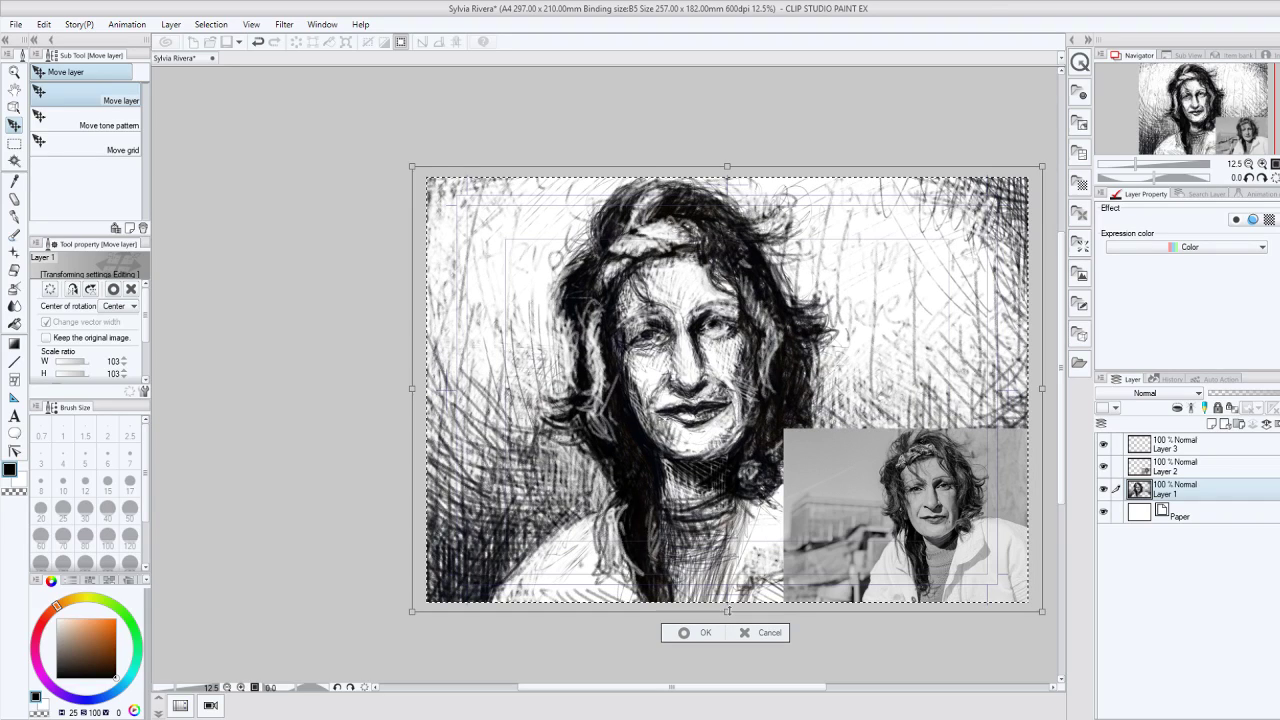
left_click_drag(729, 611, 729, 610)
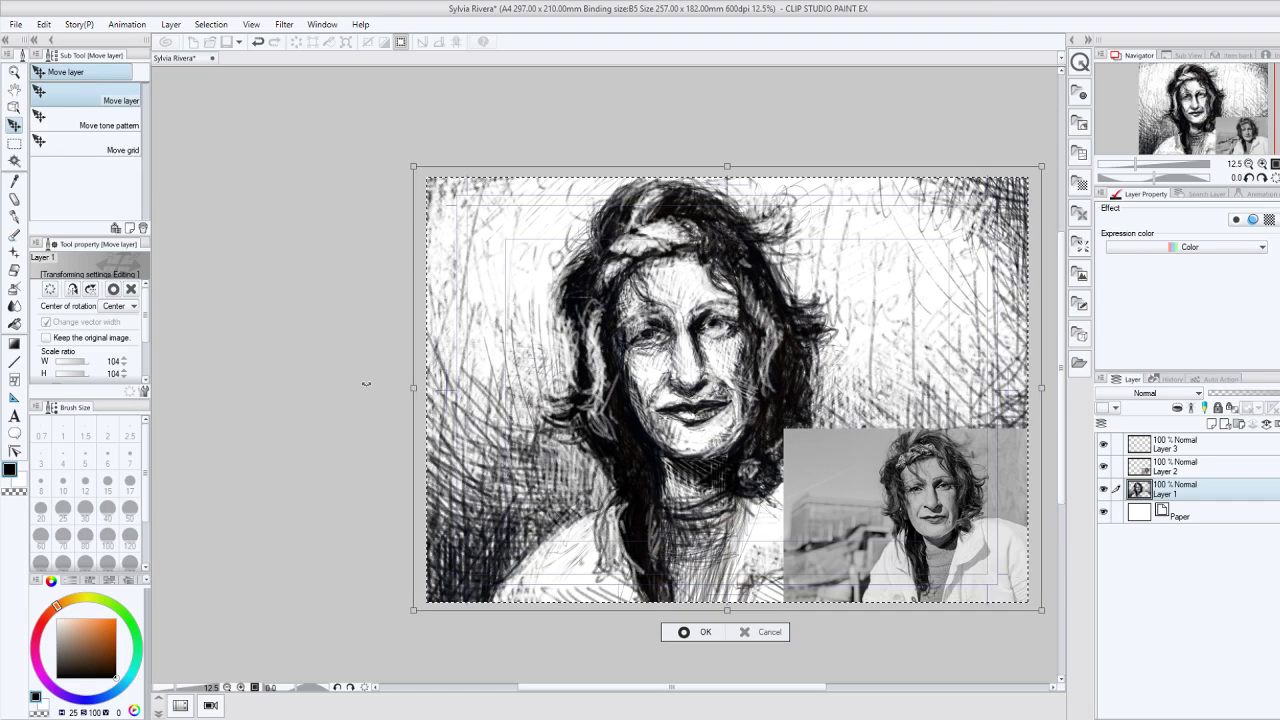
key("Return")
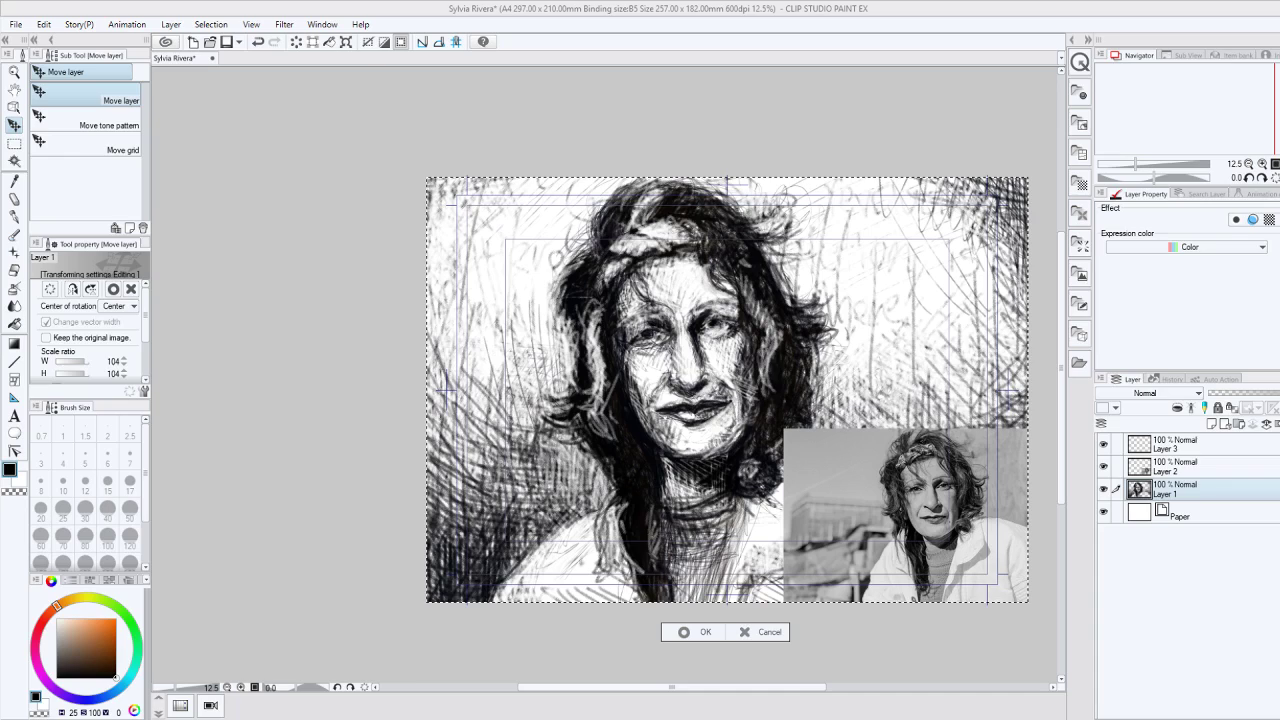
key("Return")
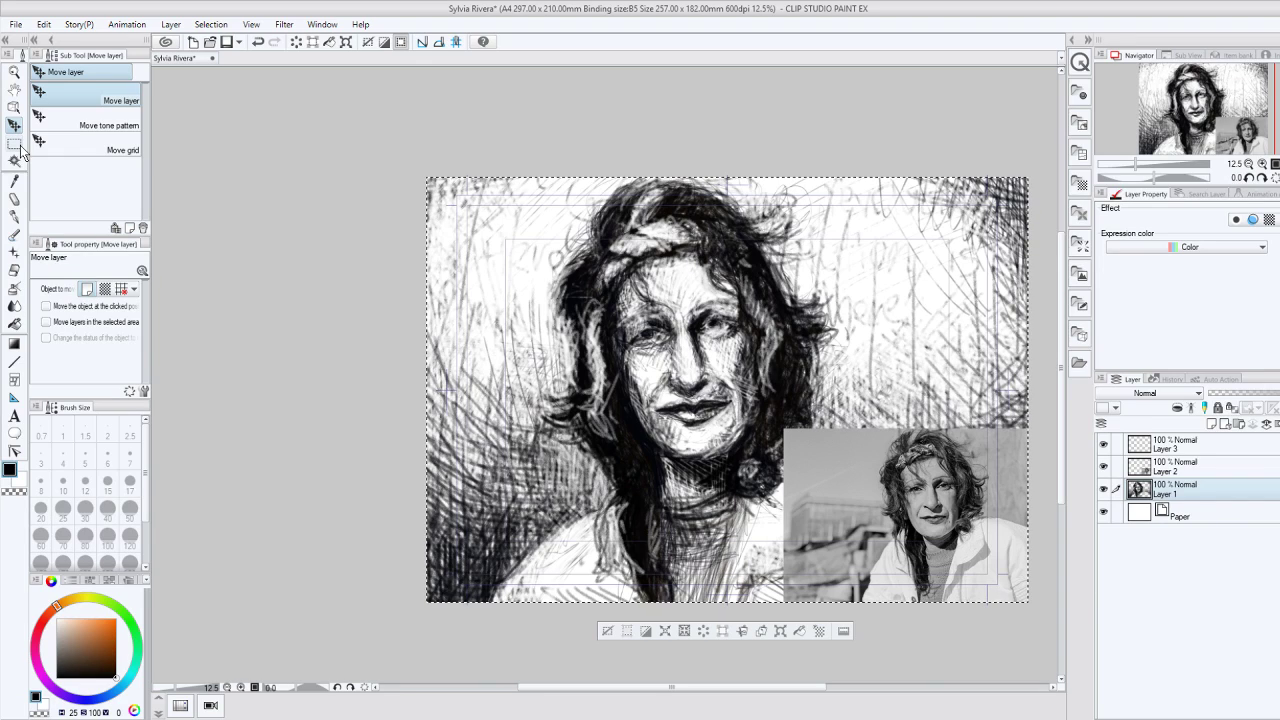
left_click(14, 198)
key("ctrl+d")
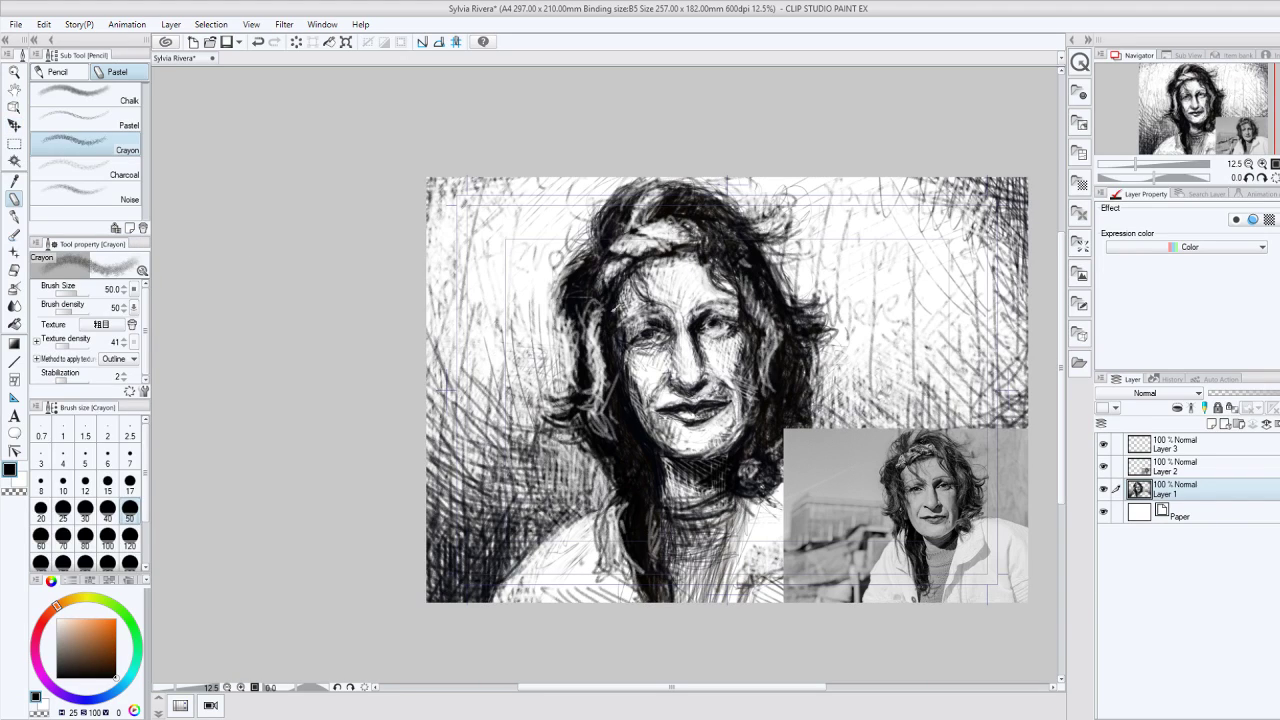
Step: Draw black size 50 Crayon strokes along the face's left side, around the eyes and brows, and beneath the mouth
mouse_move(614, 309)
left_mouse_down()
mouse_move(622, 290)
mouse_move(626, 323)
mouse_move(658, 322)
mouse_move(636, 378)
mouse_move(626, 358)
mouse_move(638, 390)
left_mouse_up()
left_click_drag(676, 342, 651, 363)
mouse_move(650, 314)
left_mouse_down()
mouse_move(638, 330)
mouse_move(724, 294)
left_mouse_up()
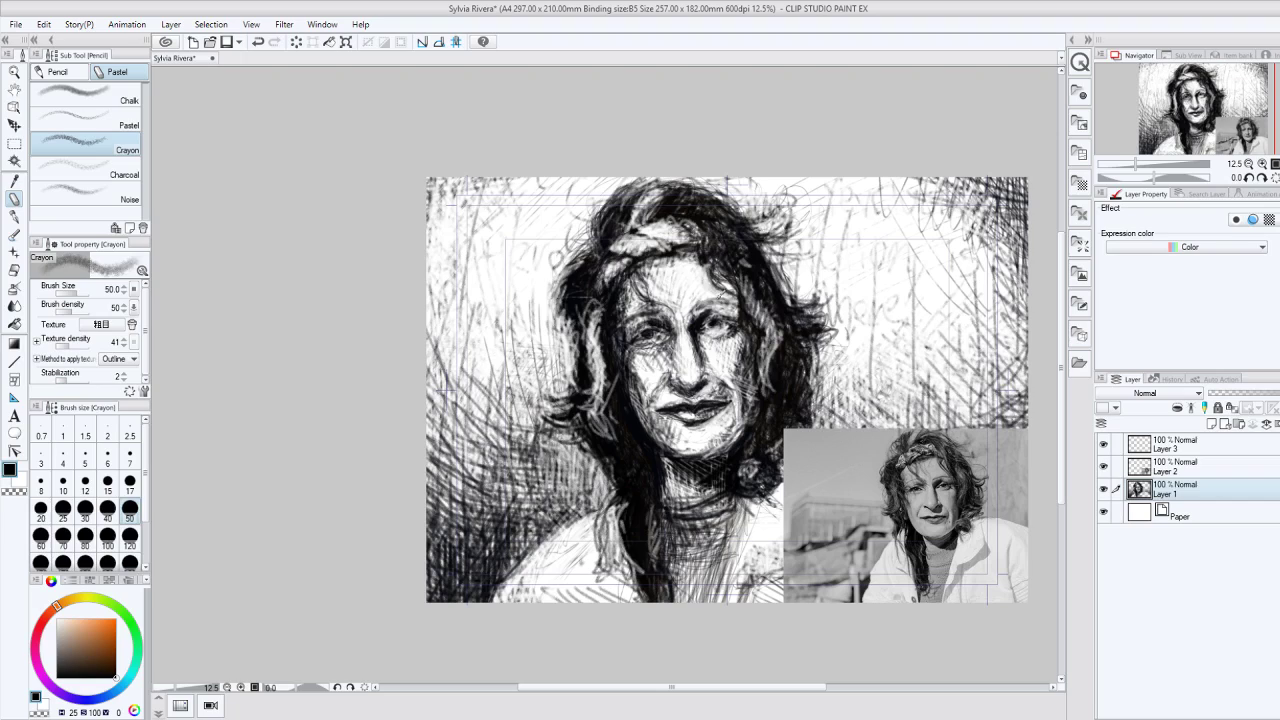
mouse_move(667, 428)
left_mouse_down()
mouse_move(660, 456)
mouse_move(726, 446)
left_mouse_up()
Step: Lighten the lips with transparent Crayon strokes, and redraw the mouth line and right eye in black
key("c")
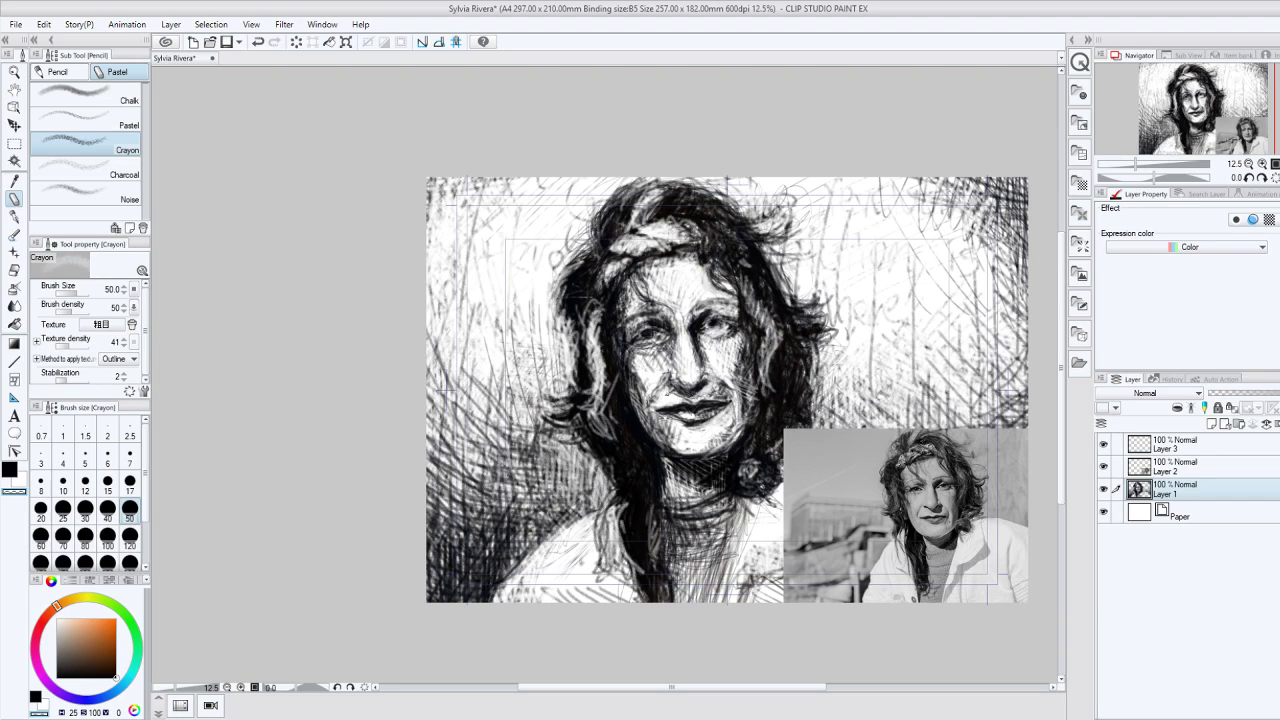
mouse_move(690, 401)
left_mouse_down()
mouse_move(730, 394)
mouse_move(704, 420)
mouse_move(674, 420)
left_mouse_up()
key("c")
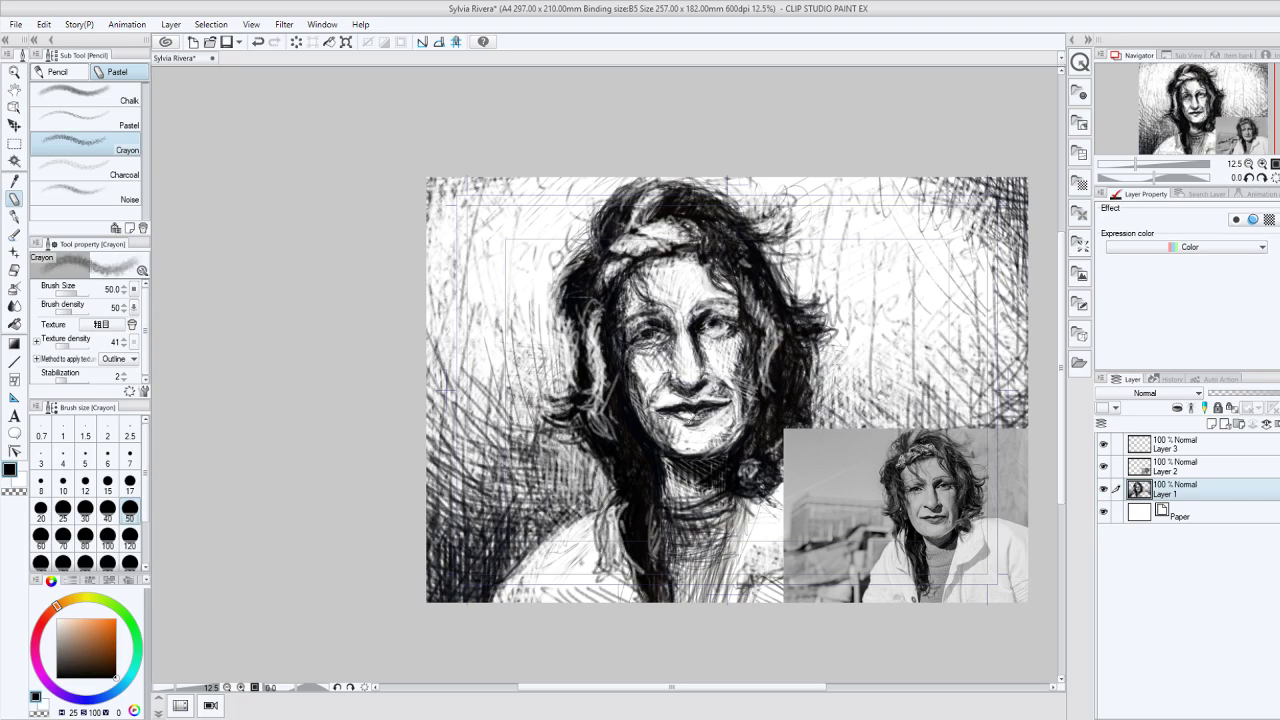
left_click_drag(674, 422, 718, 420)
mouse_move(716, 336)
left_mouse_down()
mouse_move(747, 376)
mouse_move(738, 351)
mouse_move(732, 360)
left_mouse_up()
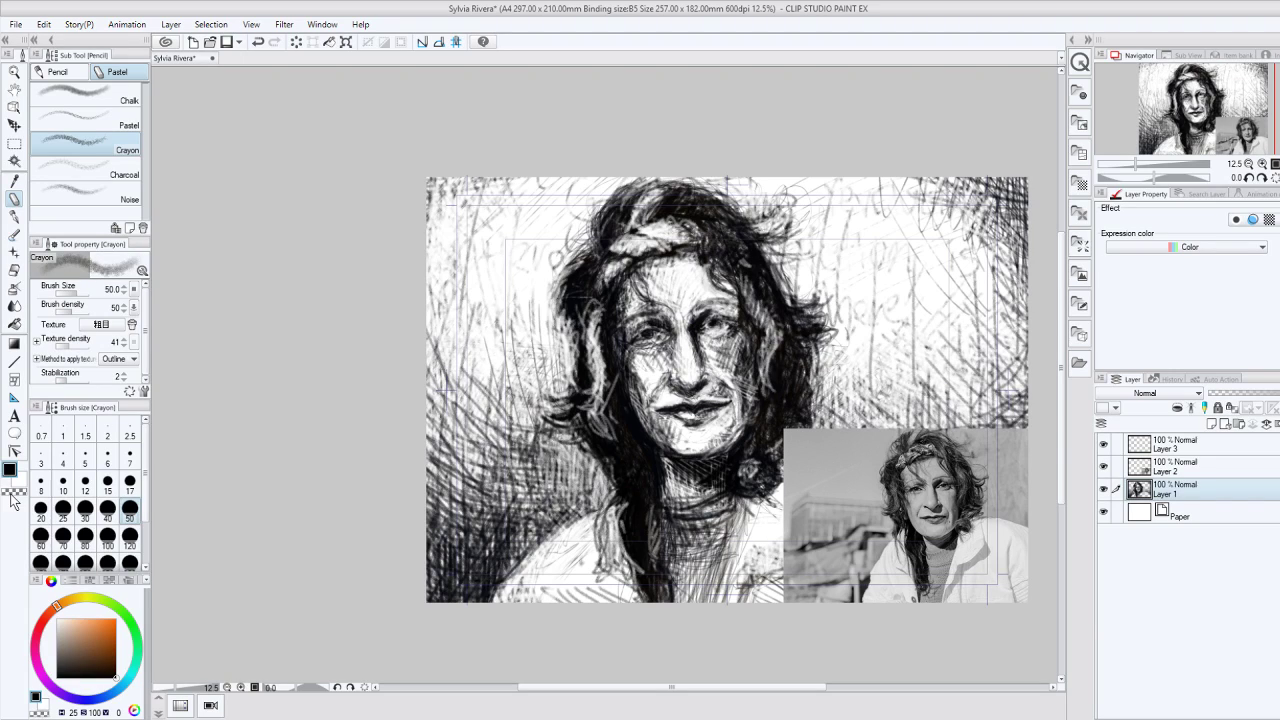
Step: Carve highlights into the right cheek and beside the mouth with the transparent Crayon
left_click(12, 492)
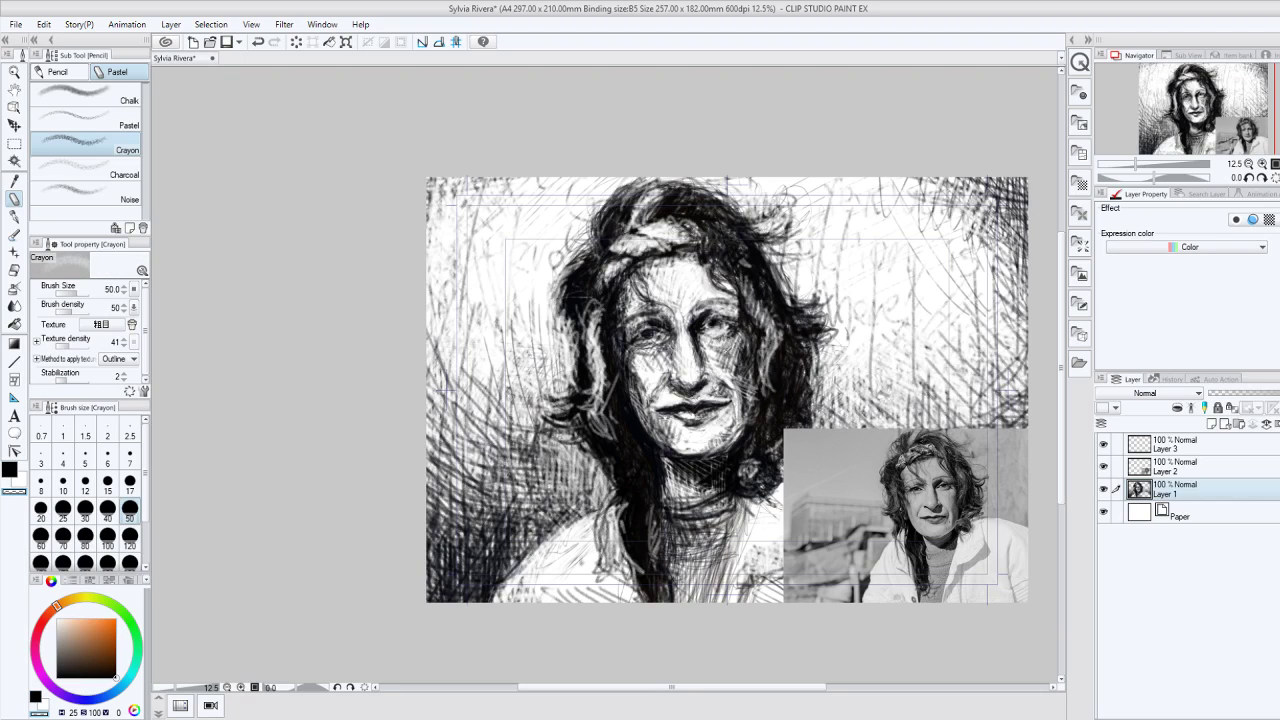
mouse_move(716, 366)
left_mouse_down()
mouse_move(734, 346)
mouse_move(757, 399)
left_mouse_up()
mouse_move(752, 408)
left_mouse_down()
mouse_move(712, 444)
mouse_move(744, 420)
left_mouse_up()
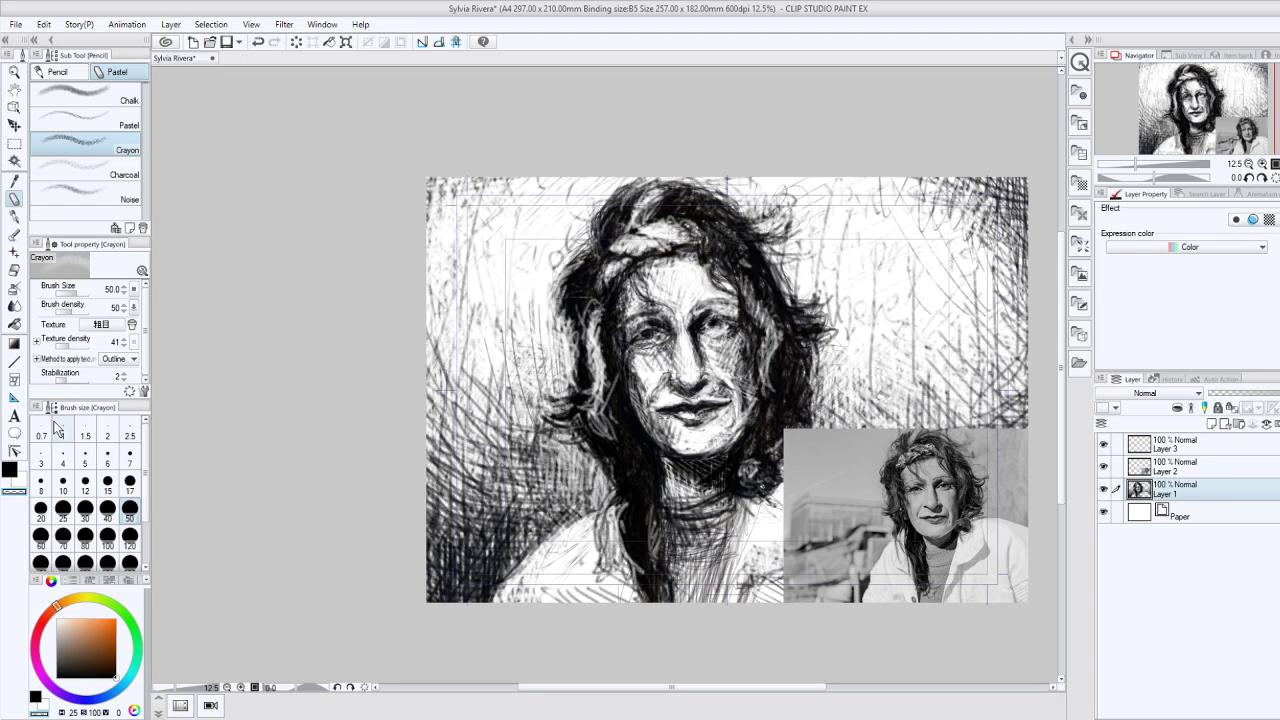
Step: Scale the entire Layer 1 drawing up by another 1% to 101%, clear the selection and return to the Crayon brush
key("ctrl+a")
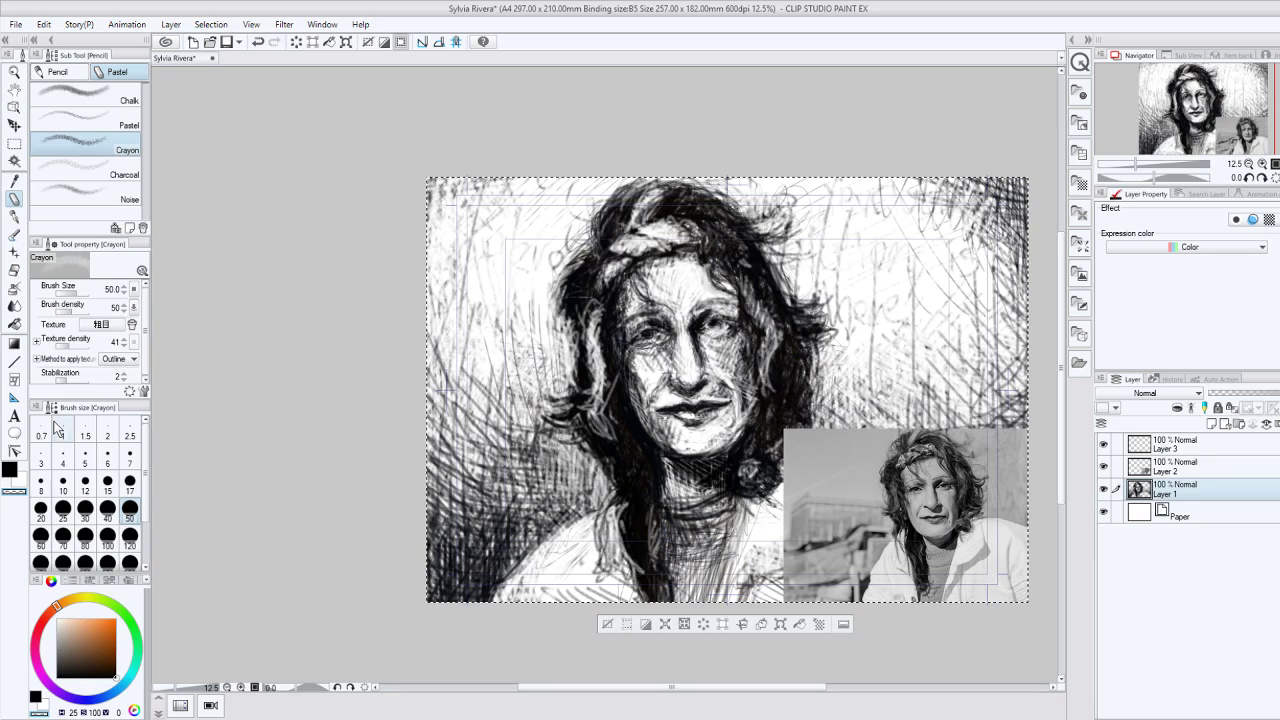
left_click(780, 624)
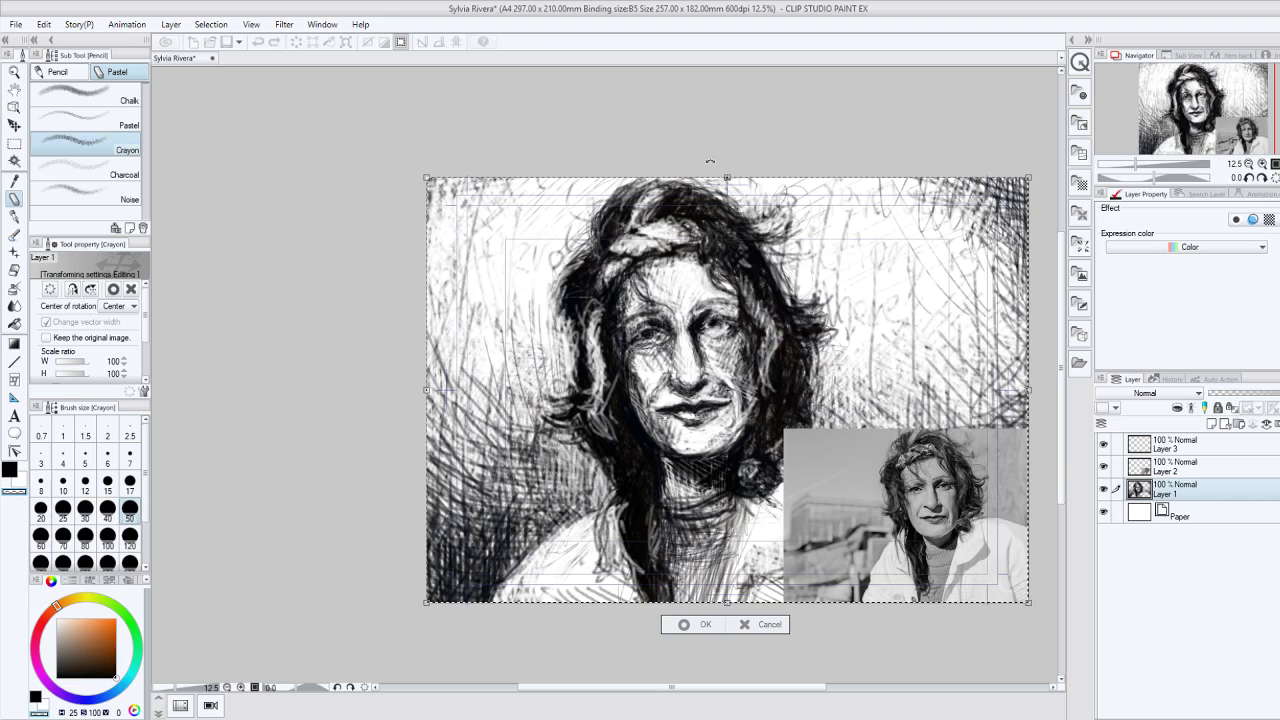
left_click_drag(727, 178, 729, 173)
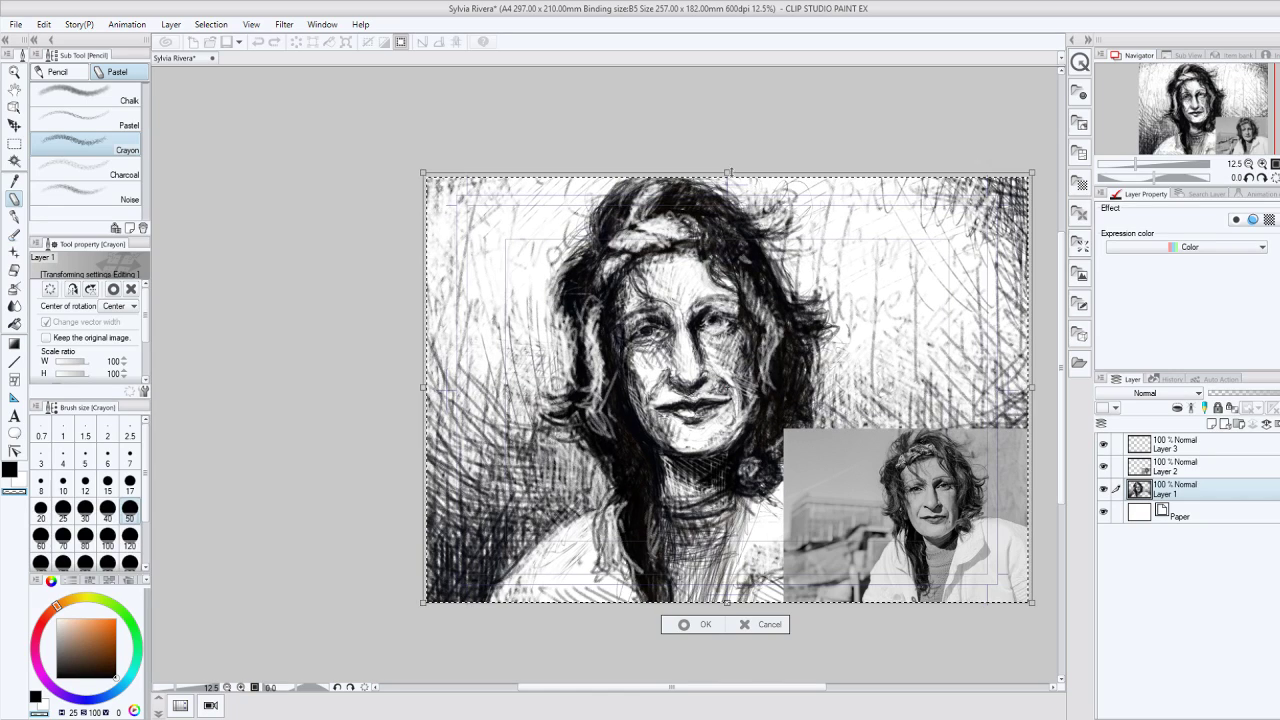
left_click(692, 627)
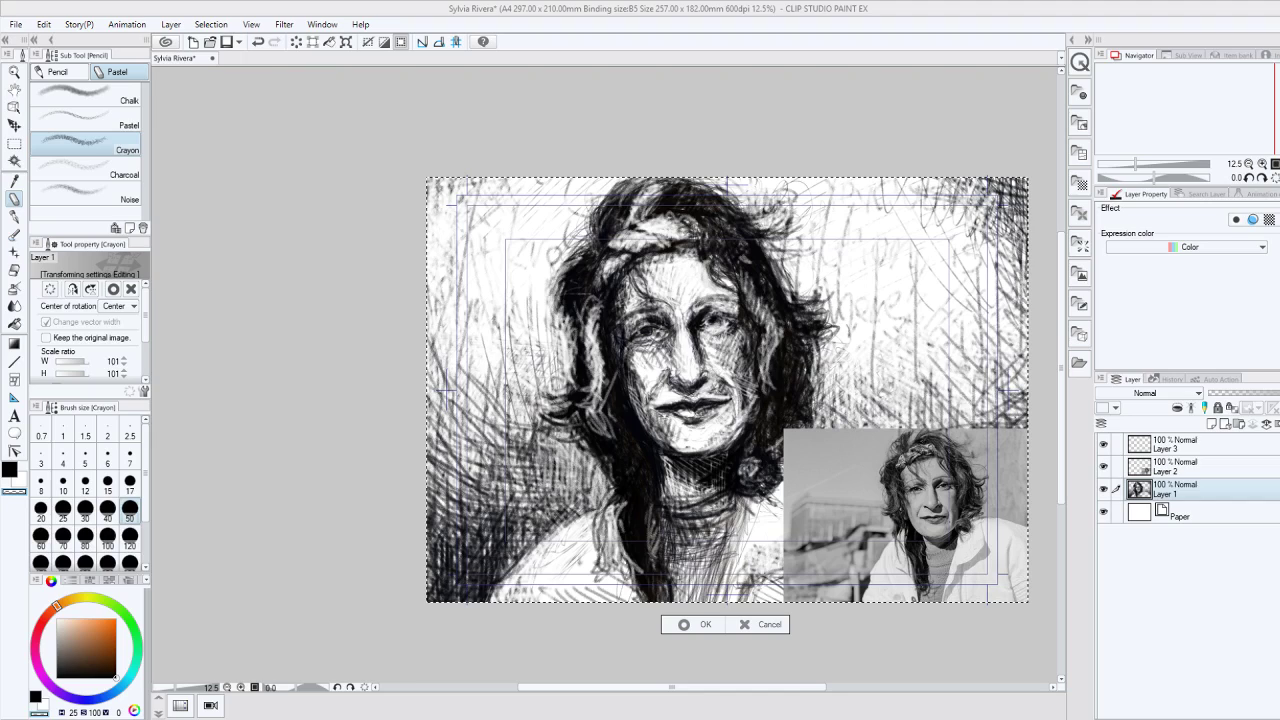
key("Return")
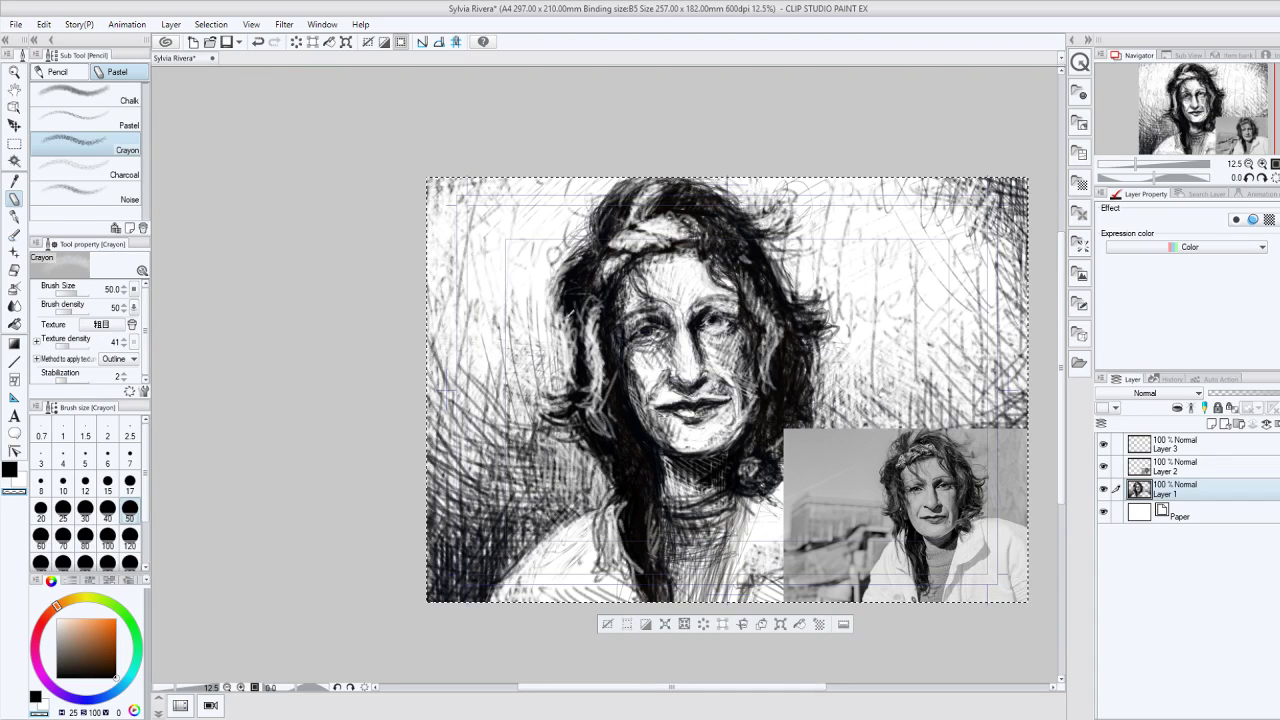
left_click(14, 145)
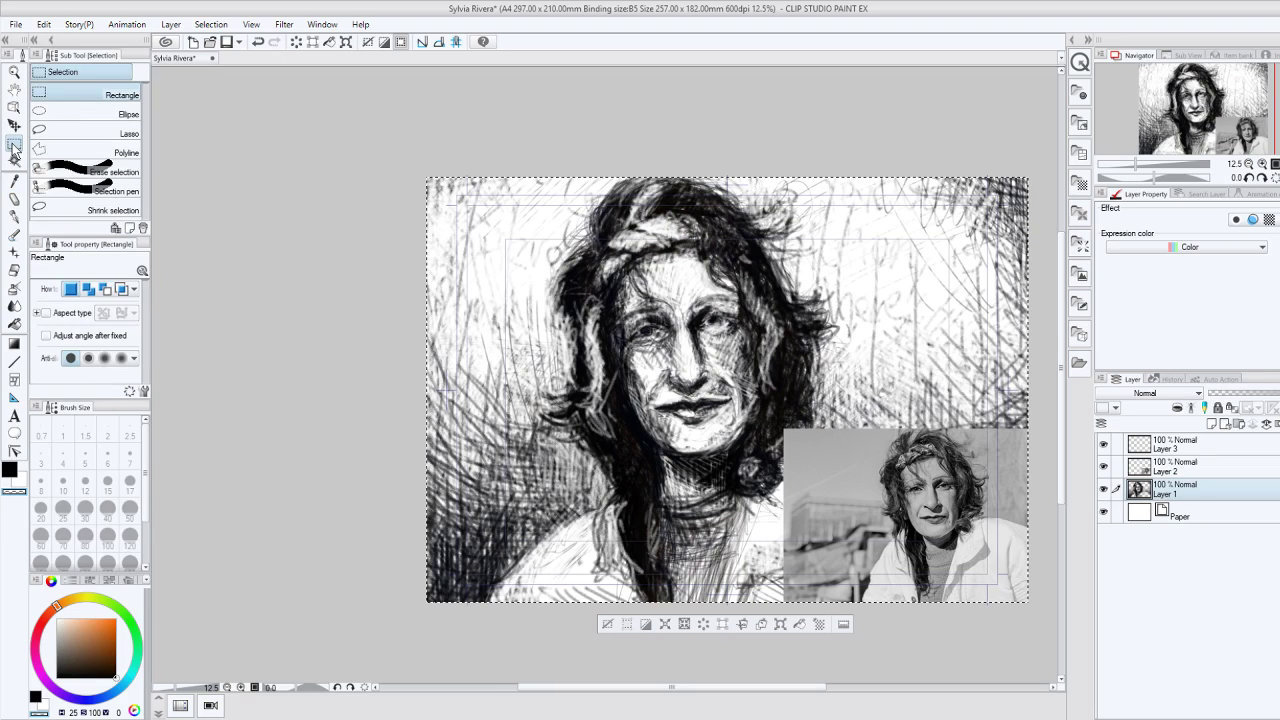
left_click(14, 198)
key("ctrl+d")
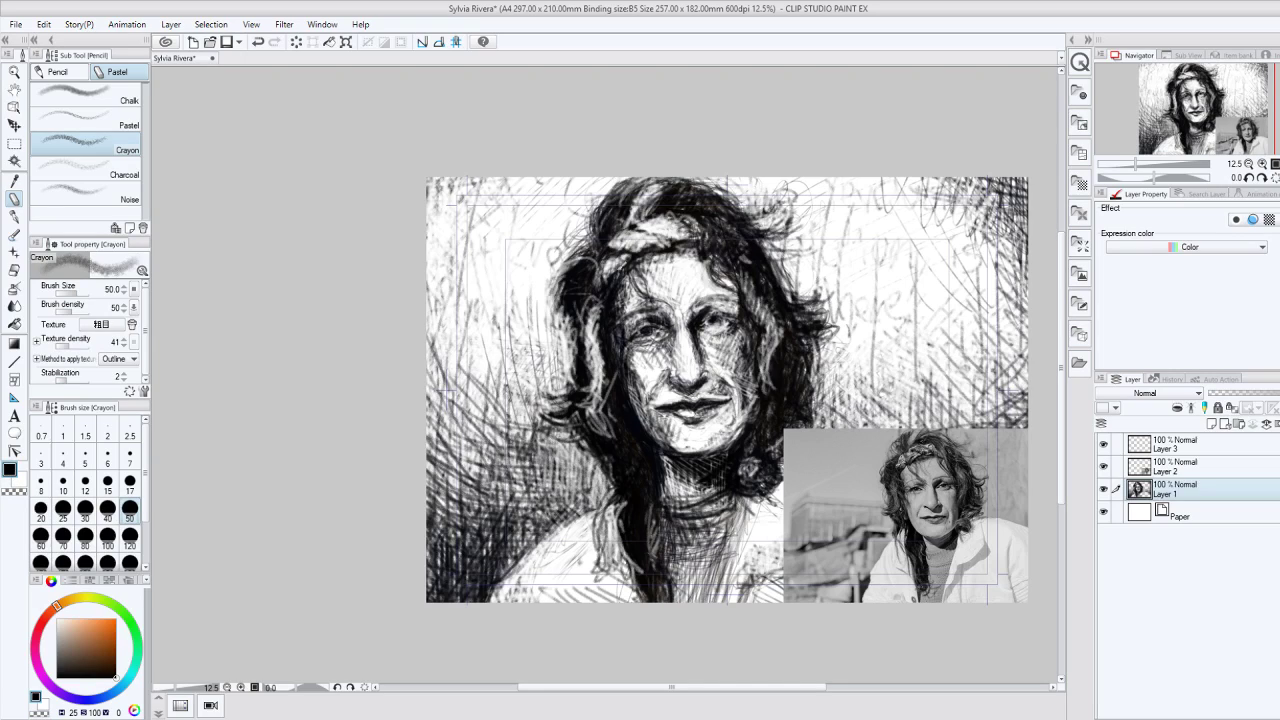
Step: Draw loose black Crayon strands through the left side of the hair, from the crown down to the shoulder
mouse_move(598, 246)
left_mouse_down()
mouse_move(558, 262)
mouse_move(586, 250)
mouse_move(556, 290)
mouse_move(571, 285)
mouse_move(598, 404)
left_mouse_up()
left_click_drag(596, 298, 584, 342)
left_click_drag(552, 403, 571, 399)
mouse_move(586, 376)
left_mouse_down()
mouse_move(591, 357)
mouse_move(579, 423)
mouse_move(601, 440)
mouse_move(588, 535)
left_mouse_up()
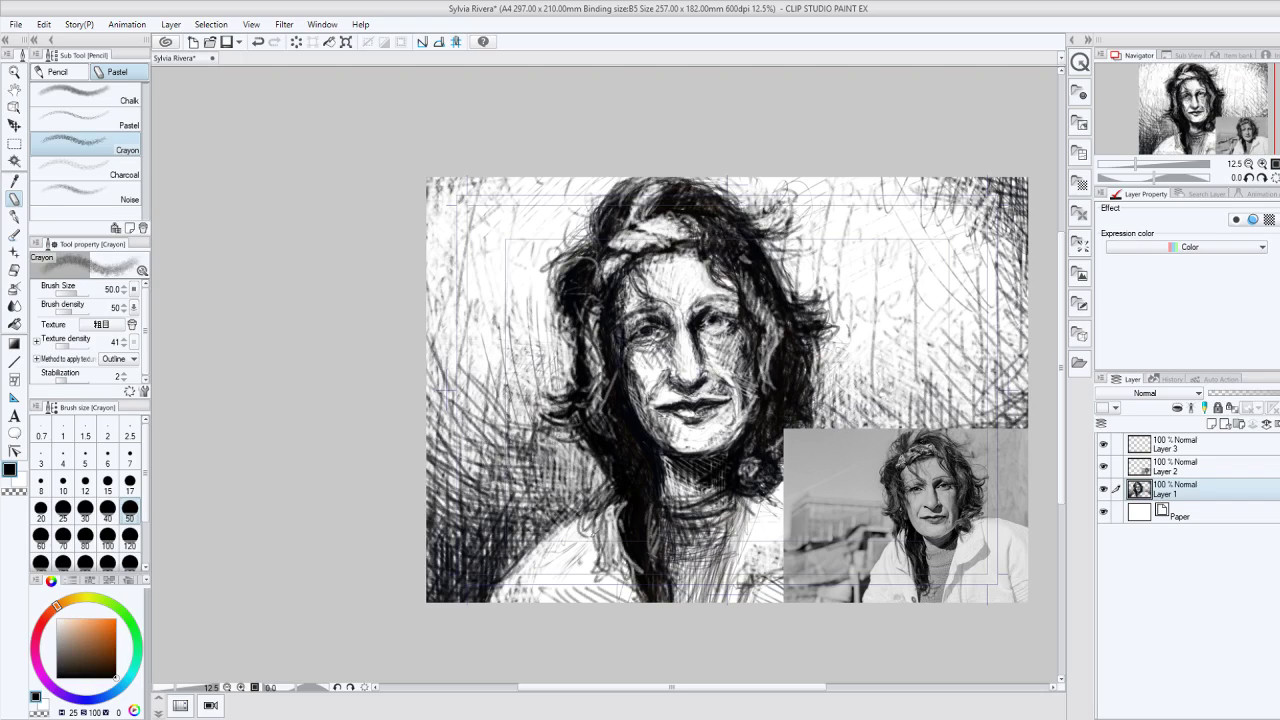
left_click_drag(617, 492, 588, 556)
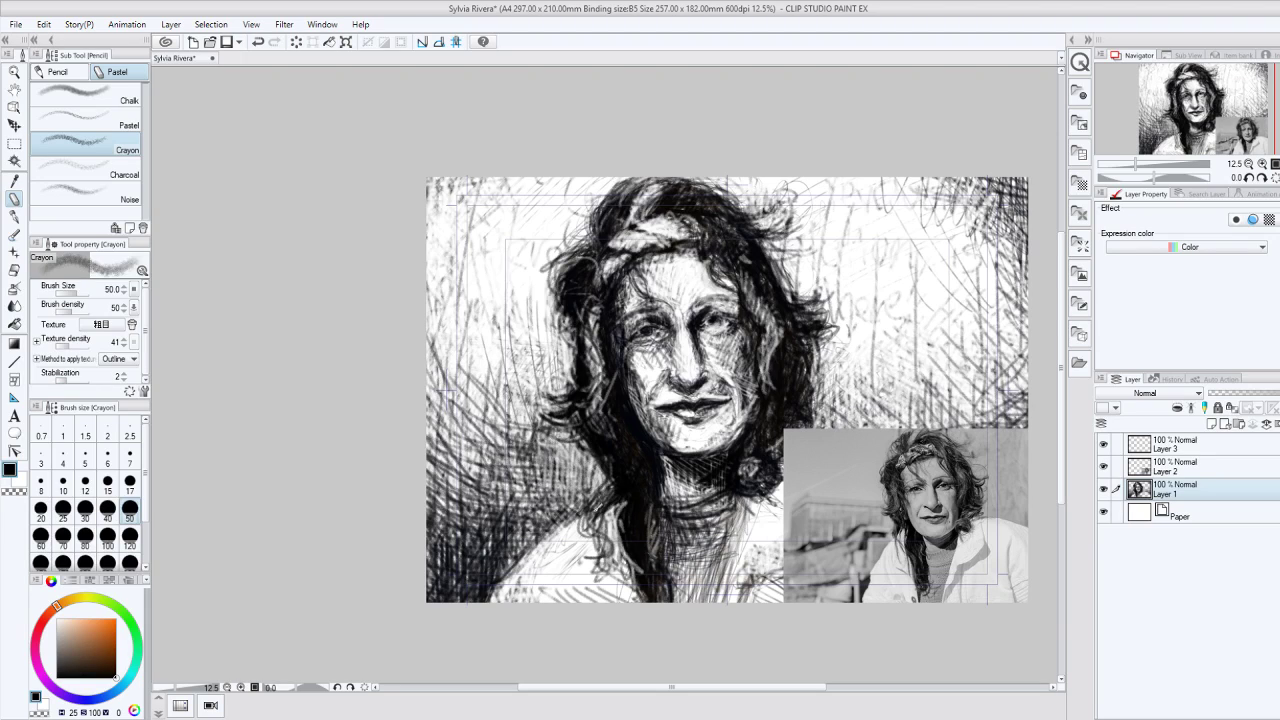
left_click_drag(613, 470, 600, 503)
left_click_drag(578, 328, 550, 394)
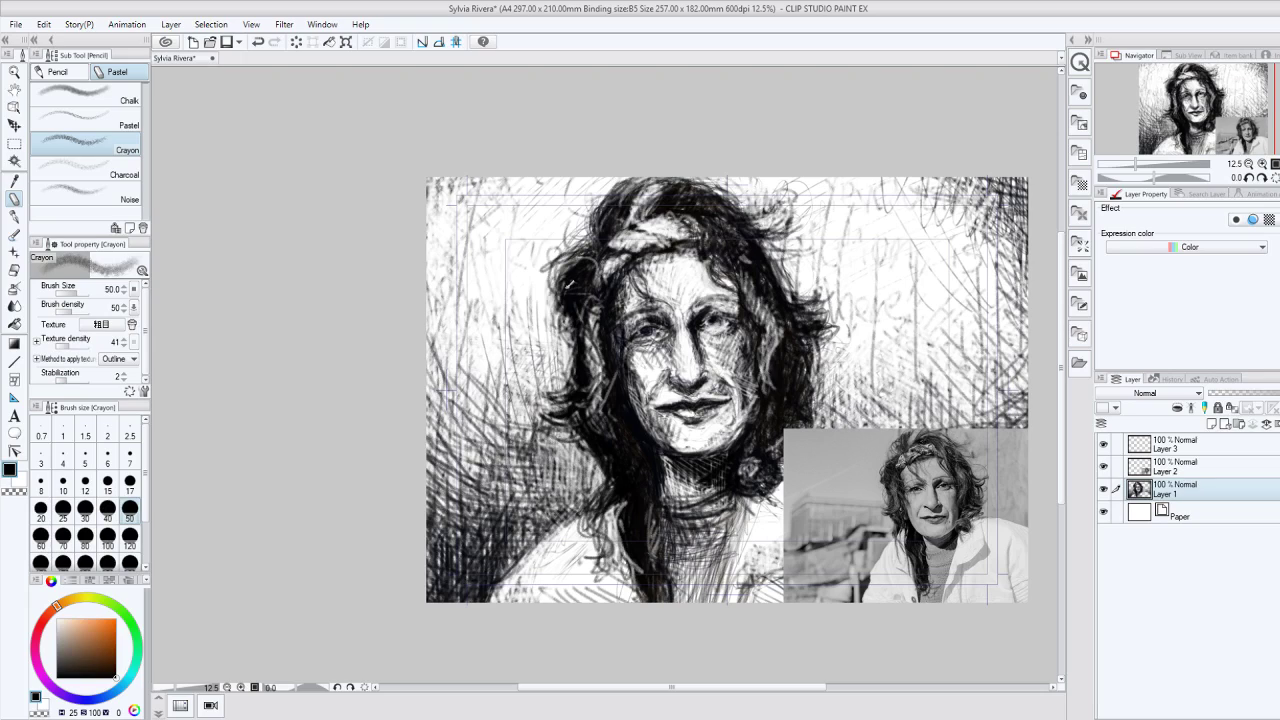
left_click_drag(568, 285, 600, 352)
mouse_move(598, 304)
left_mouse_down()
mouse_move(592, 388)
mouse_move(598, 356)
mouse_move(606, 370)
left_mouse_up()
Step: Rework the headband with black Crayon strokes and transparent highlights
left_click_drag(637, 225, 682, 211)
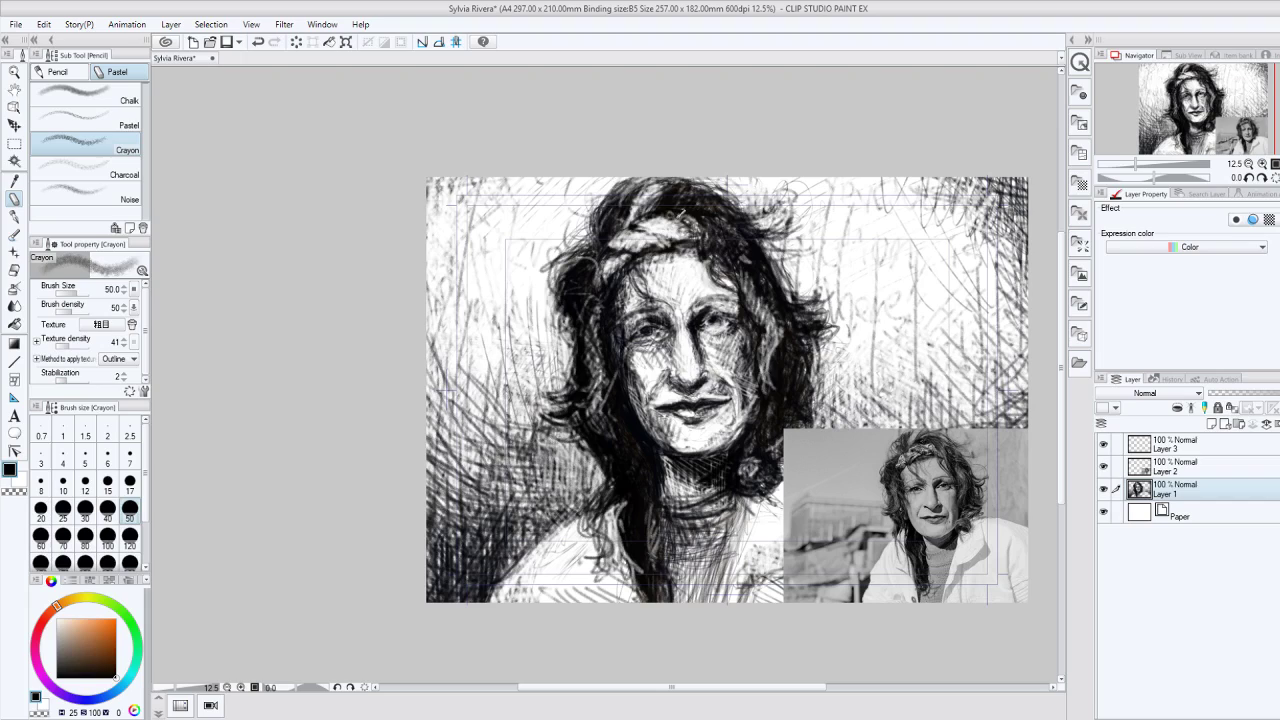
key("c")
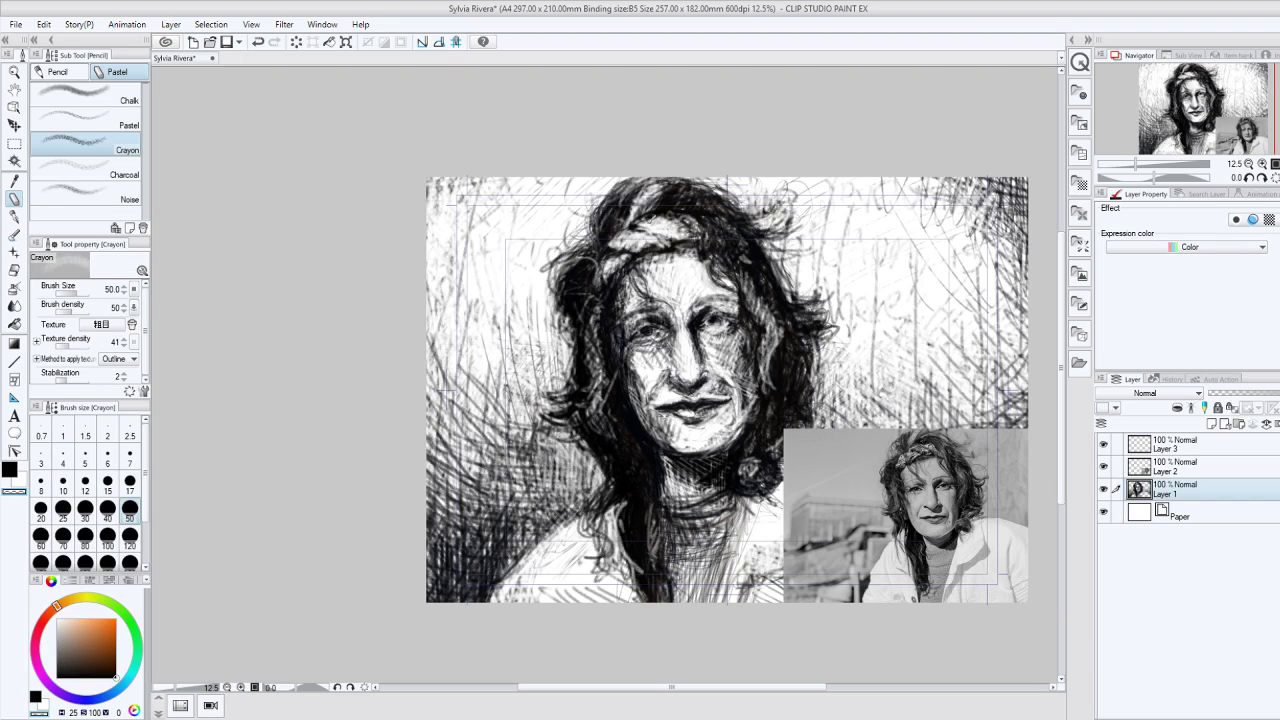
left_click_drag(670, 215, 643, 221)
left_click_drag(621, 244, 632, 238)
Step: Lighten the face from the right eye down to the cheek with transparent Crayon strokes
key("c")
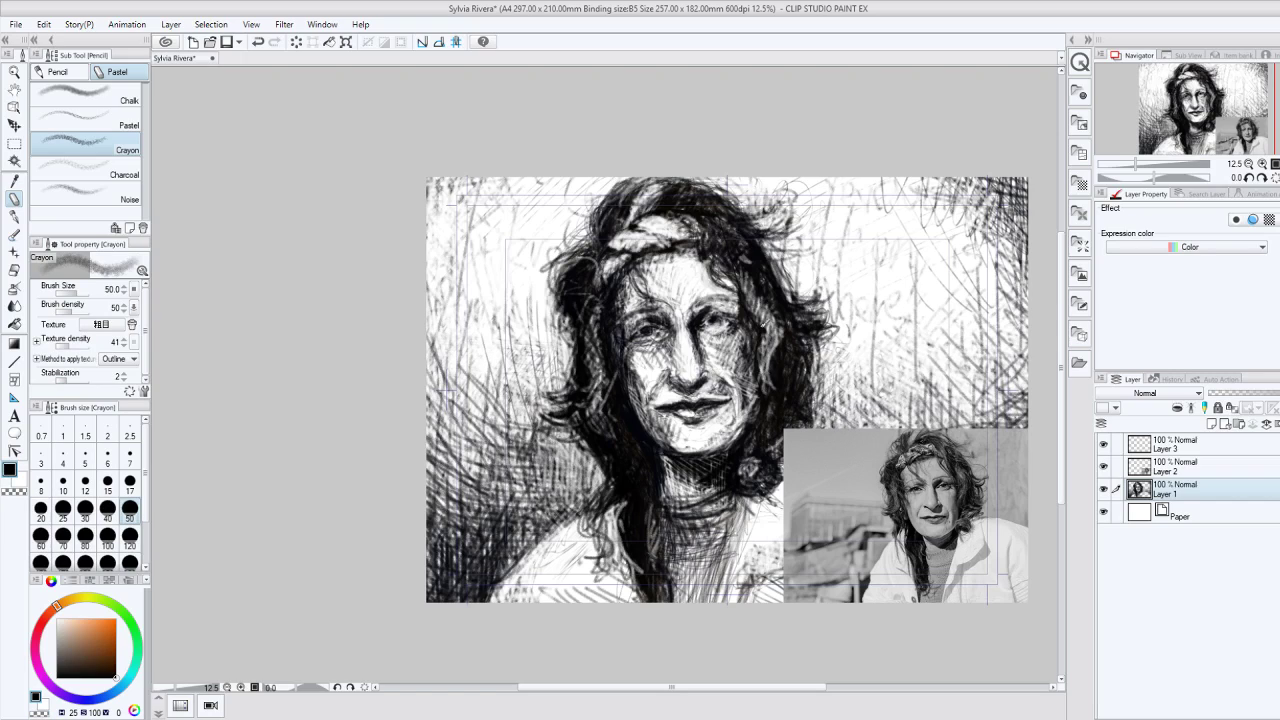
left_click(14, 491)
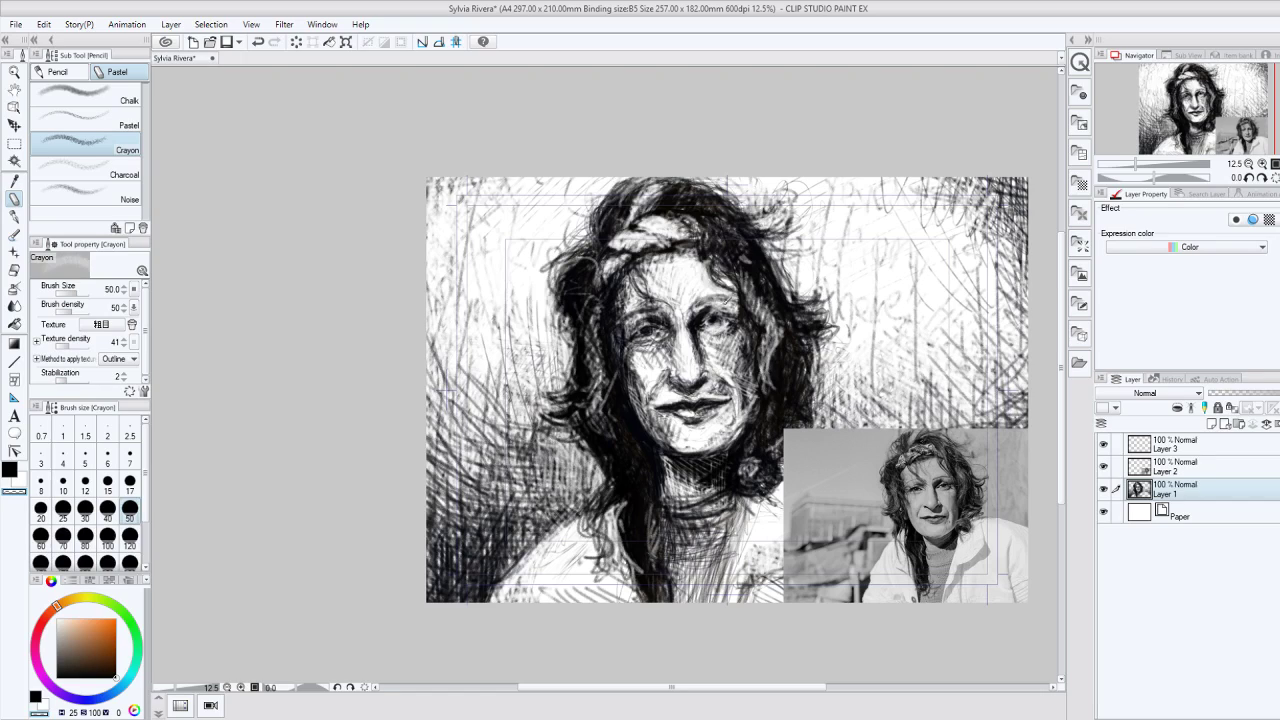
mouse_move(730, 299)
left_mouse_down()
mouse_move(694, 304)
mouse_move(735, 340)
mouse_move(712, 350)
mouse_move(732, 342)
mouse_move(711, 361)
mouse_move(718, 372)
left_mouse_up()
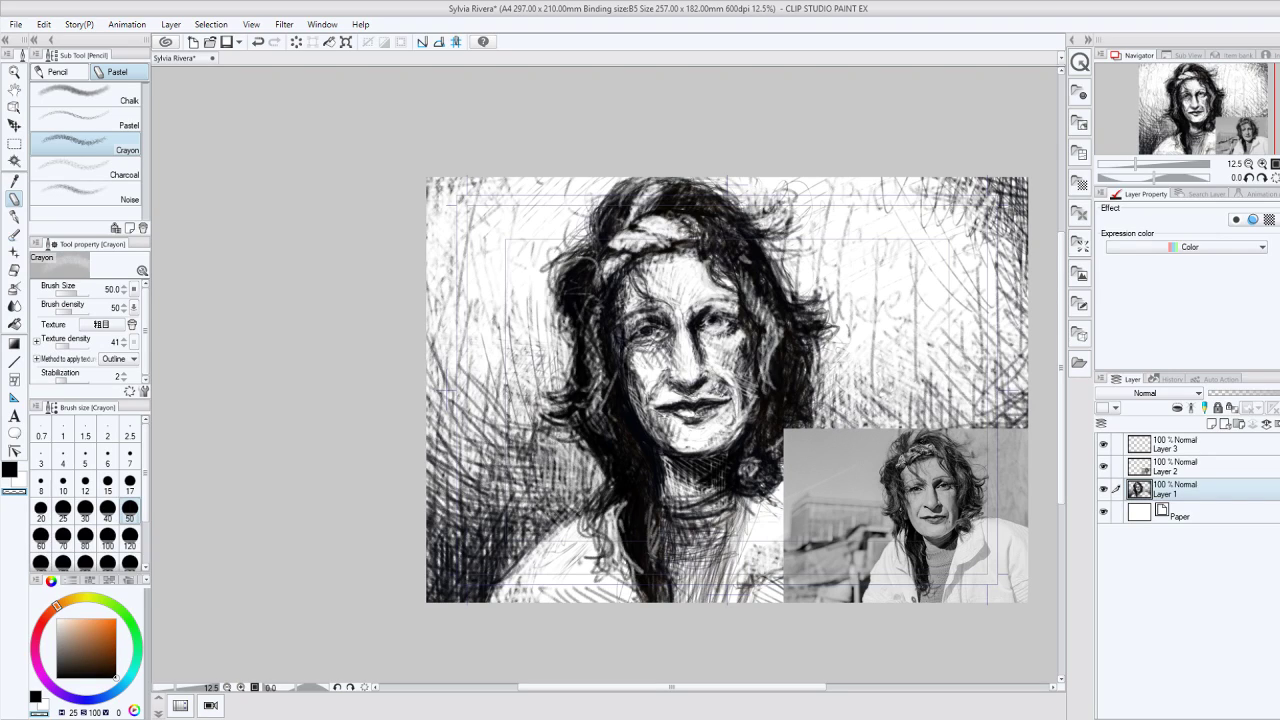
Step: Unlock Layer 2, move the reference photo up beside the face, lock the layer again and make Layer 1 active
left_click(1210, 466)
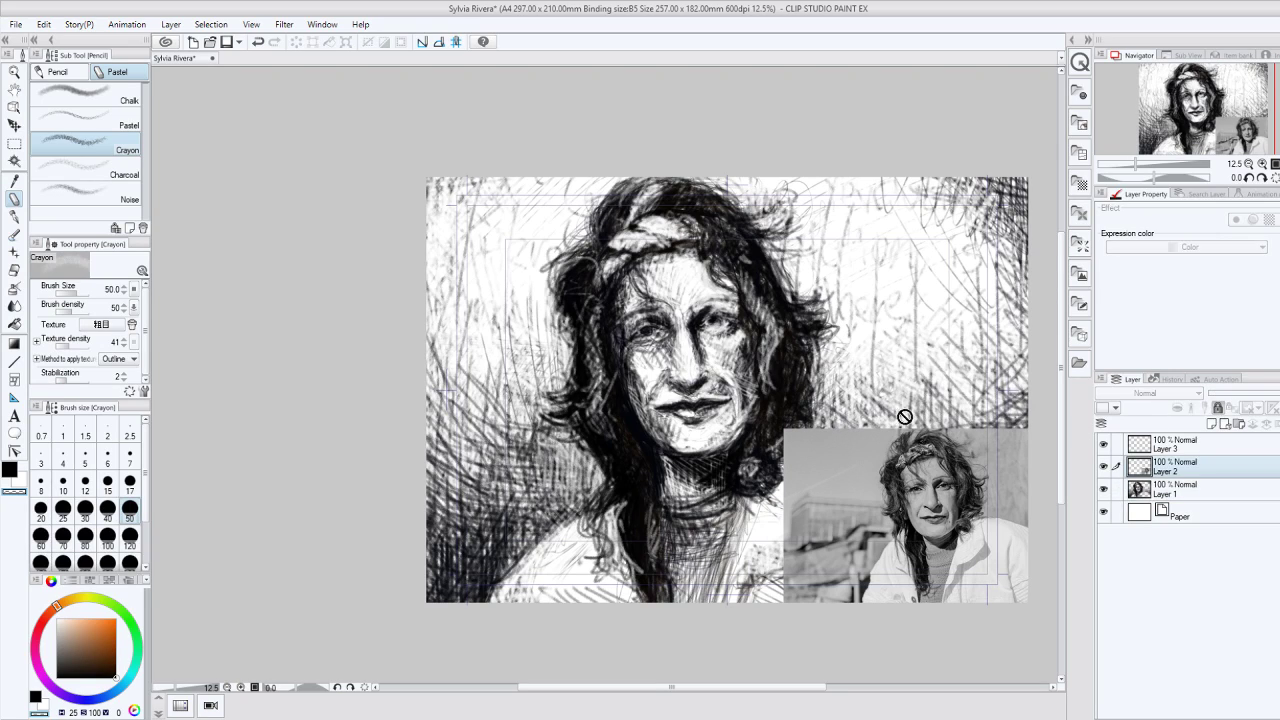
key("k")
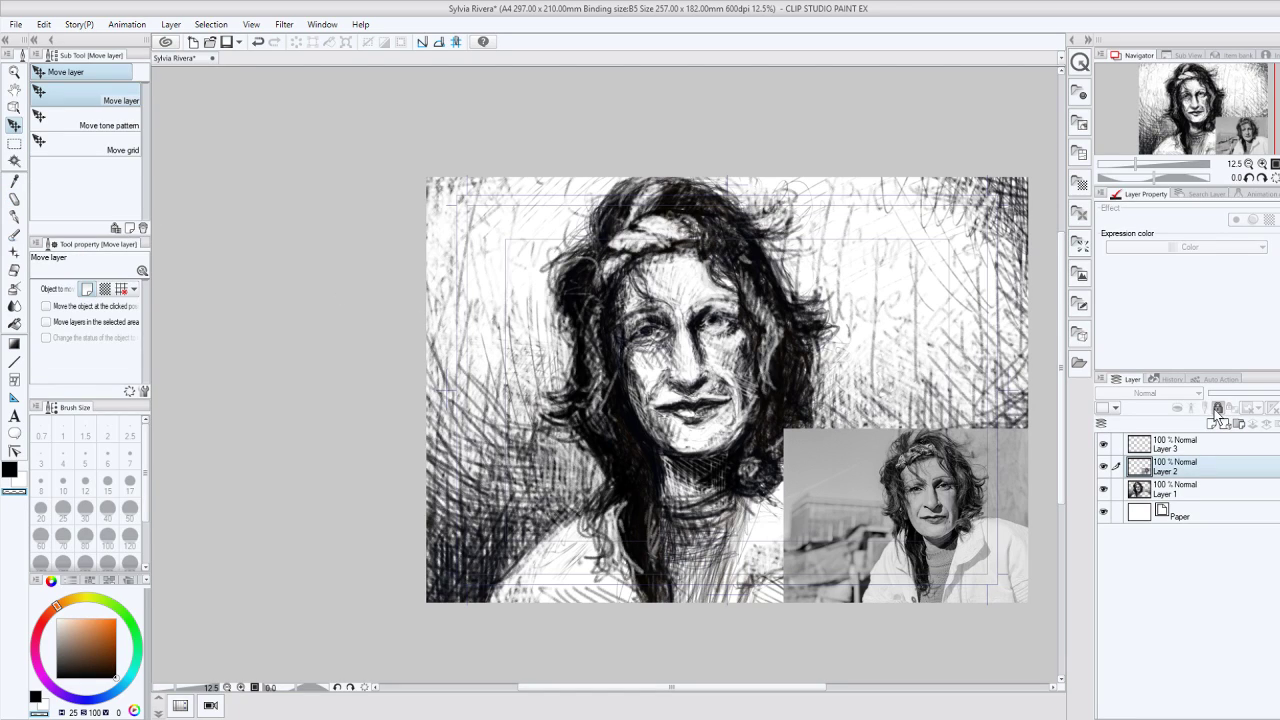
left_click_drag(982, 474, 952, 335)
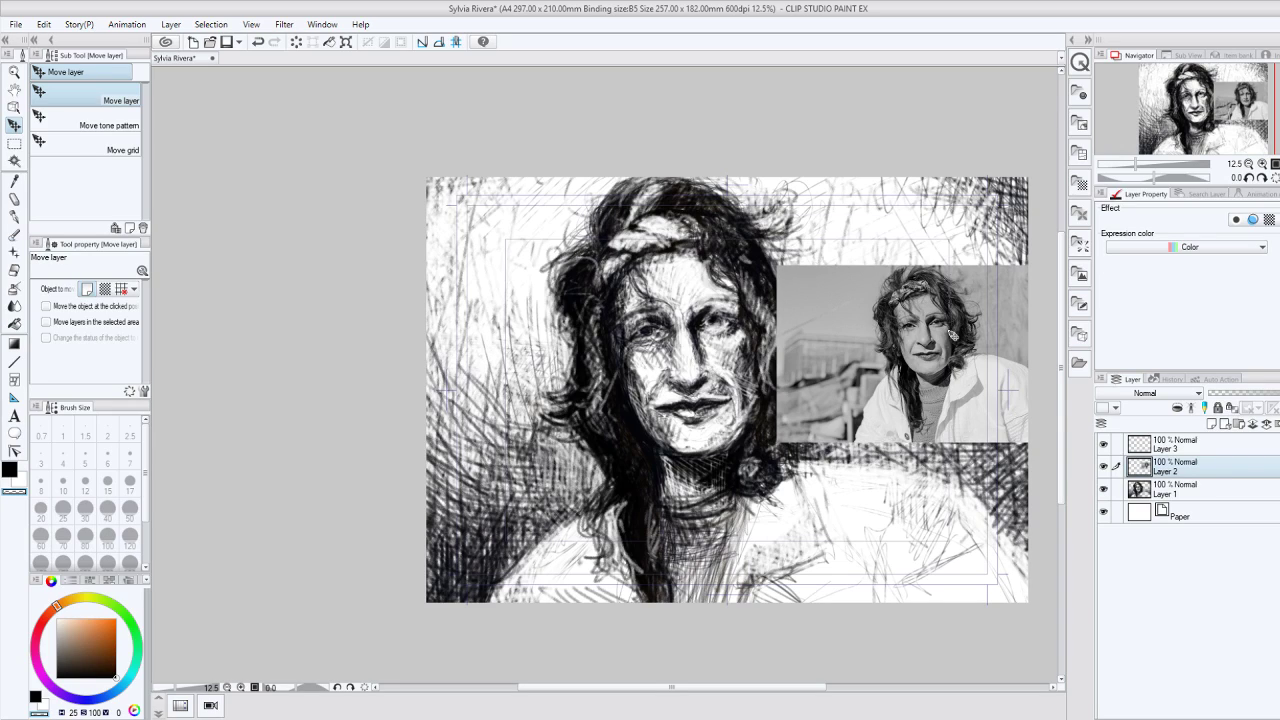
left_click(1217, 408)
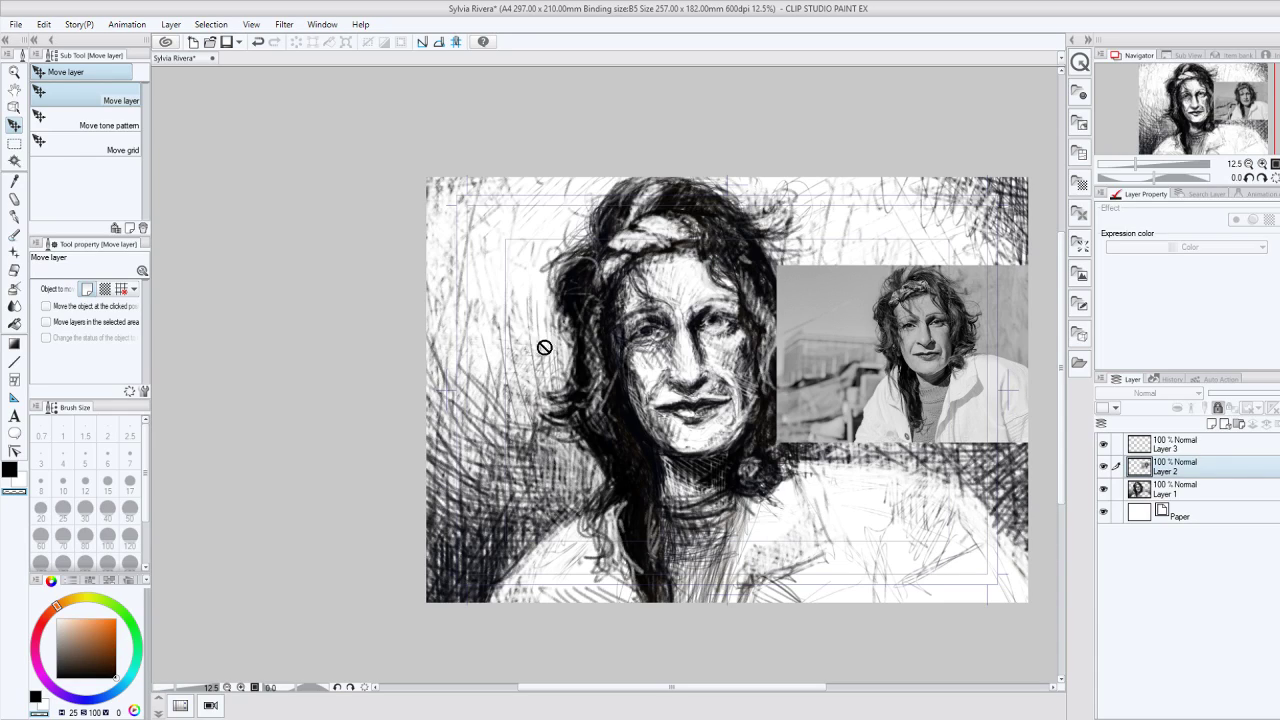
left_click(1176, 490)
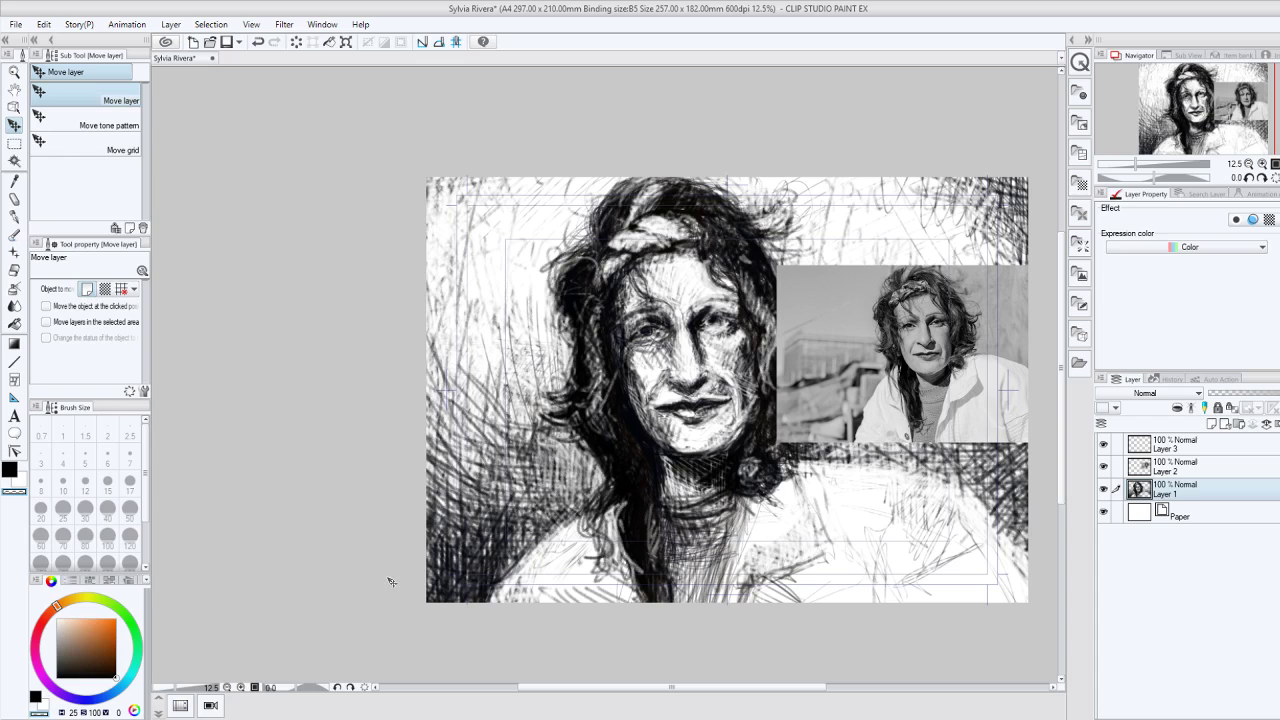
Step: Lighten the area around the left eye with size 50 transparent Crayon strokes
key("ctrl+plus")
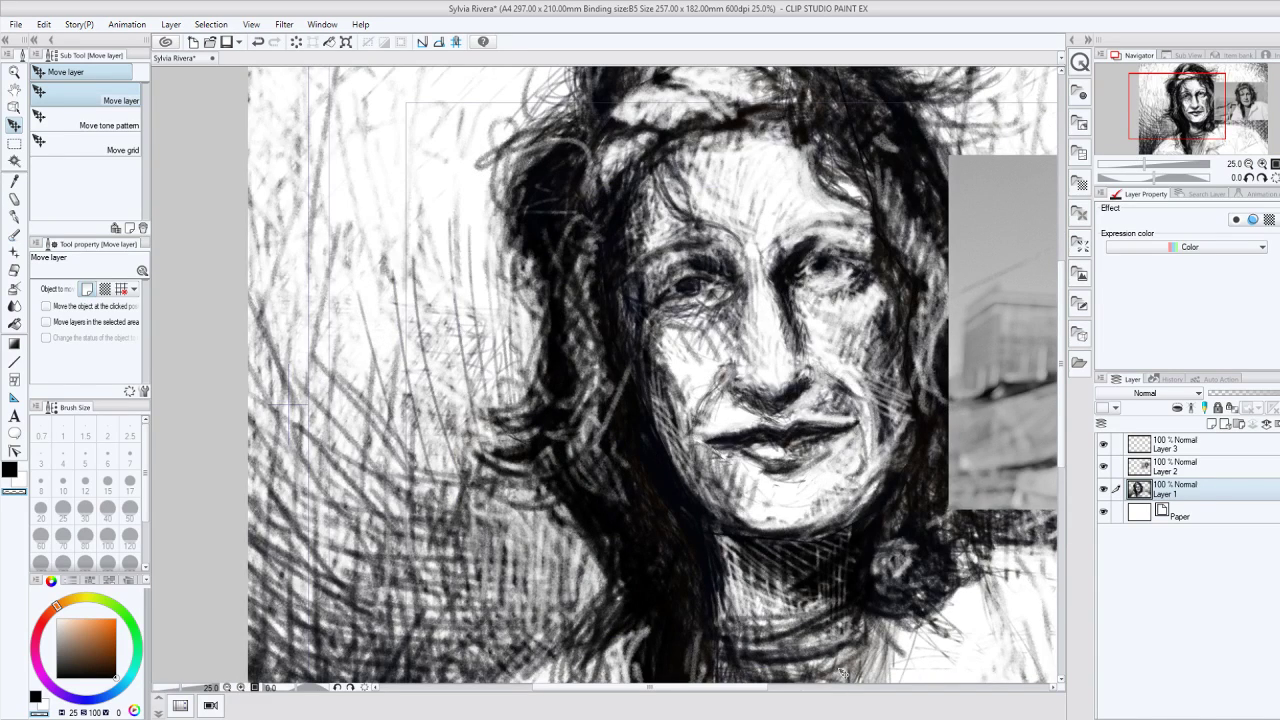
key("ctrl+z")
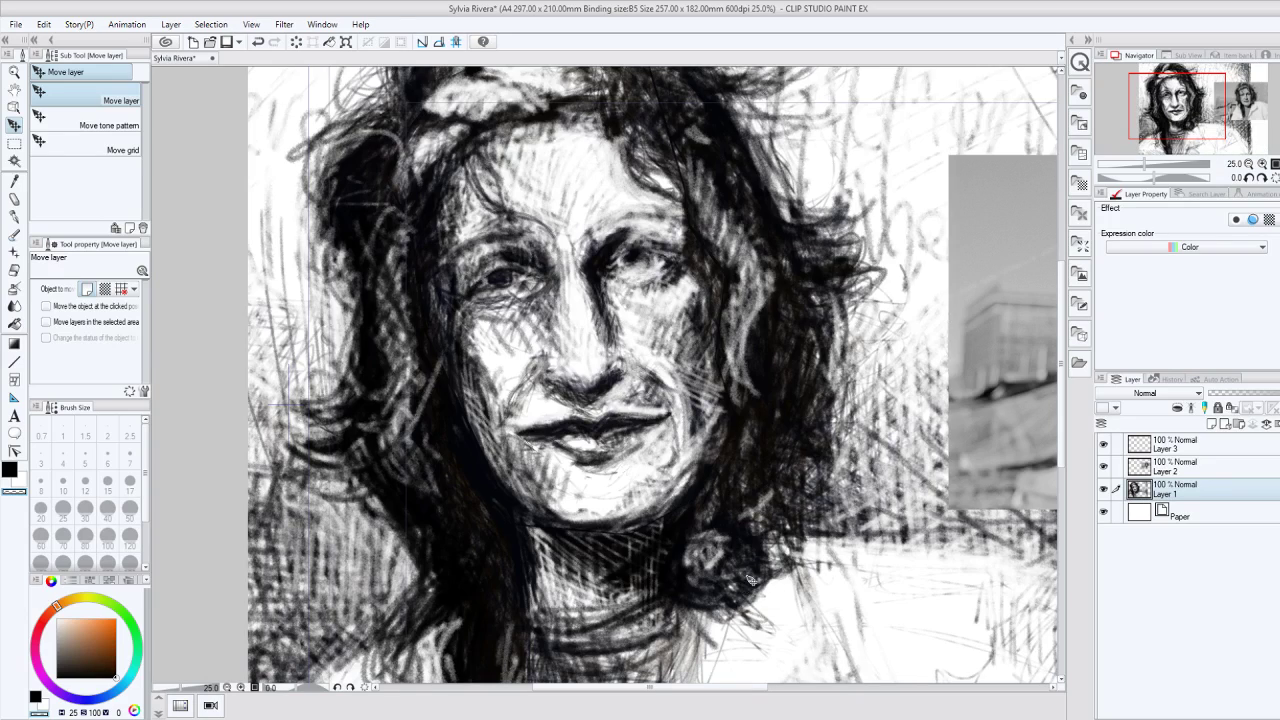
key("ctrl+y")
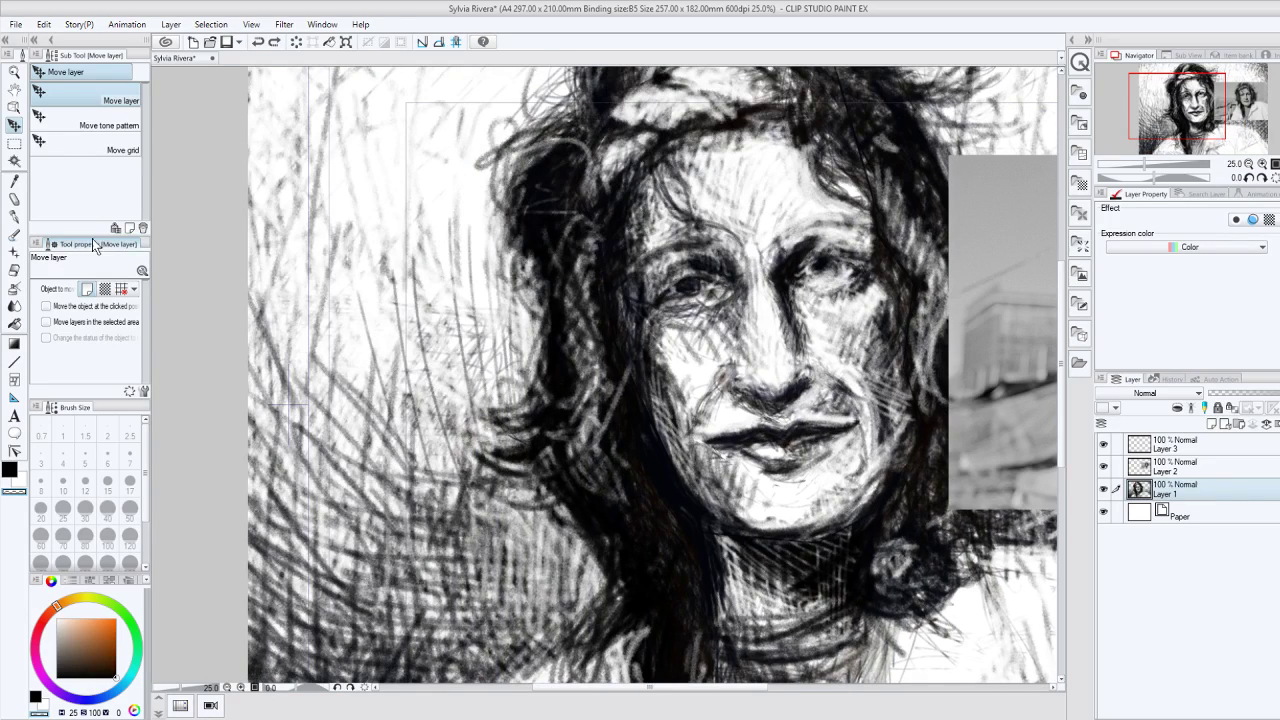
left_click_drag(1206, 118, 1242, 116)
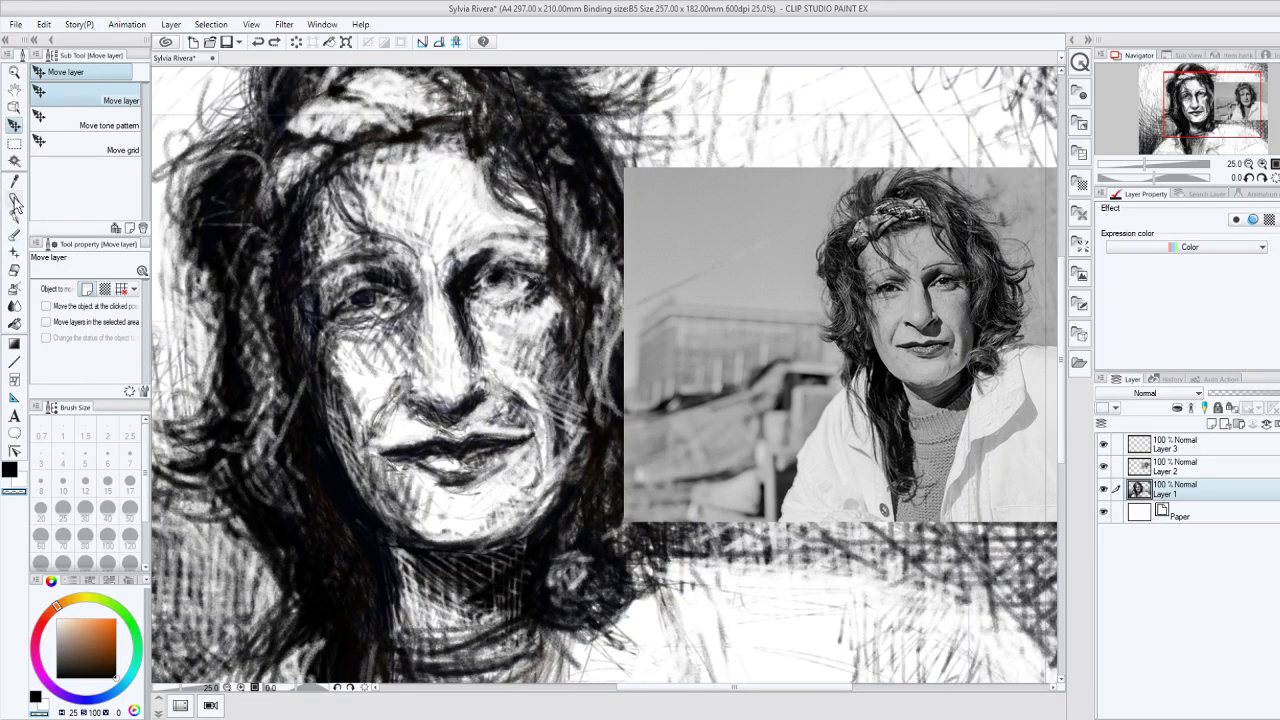
left_click(14, 199)
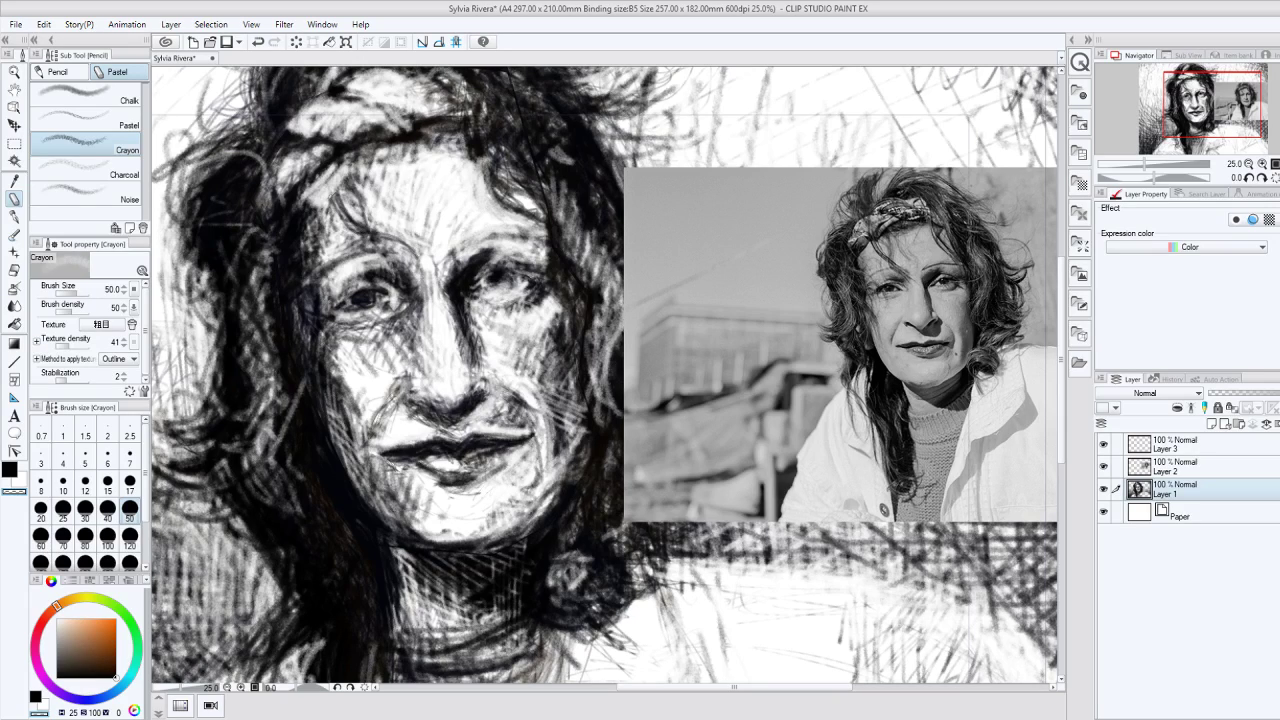
key("ctrl+z")
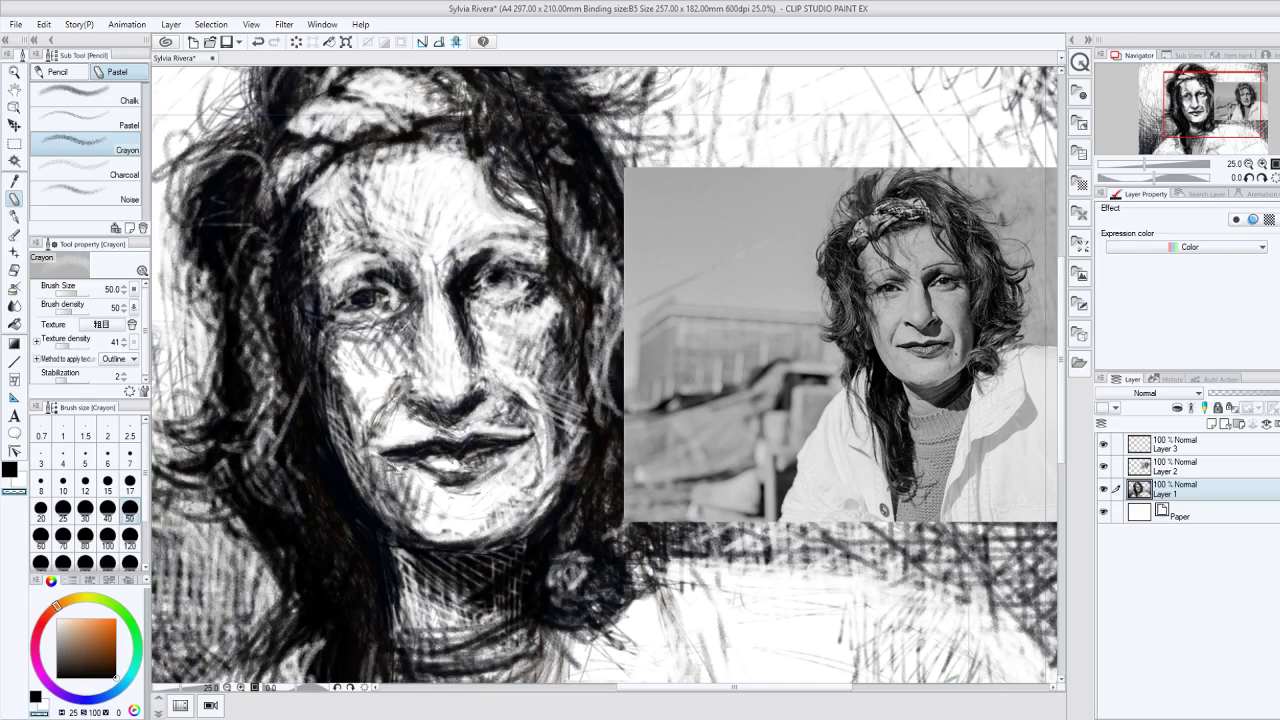
left_click_drag(414, 314, 382, 340)
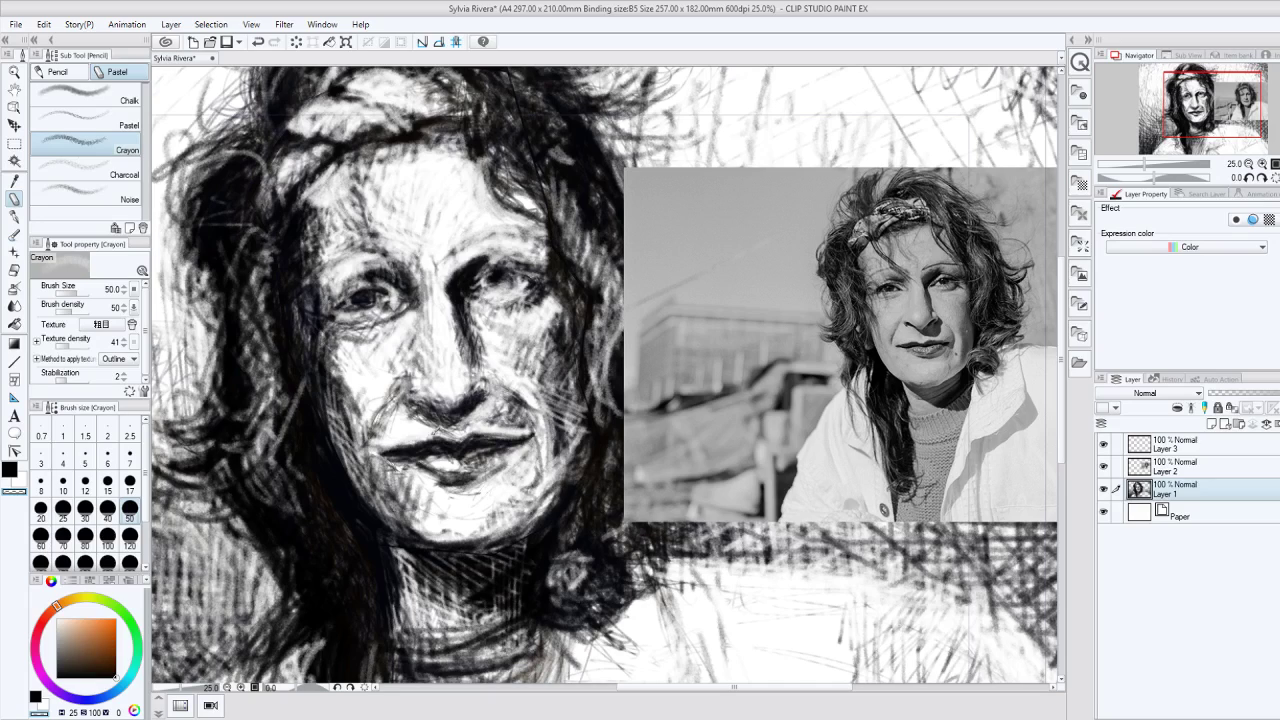
Step: Lighten the area between the nose and upper lip with transparent Crayon strokes at brush size 30
left_click(6, 468)
left_click(85, 508)
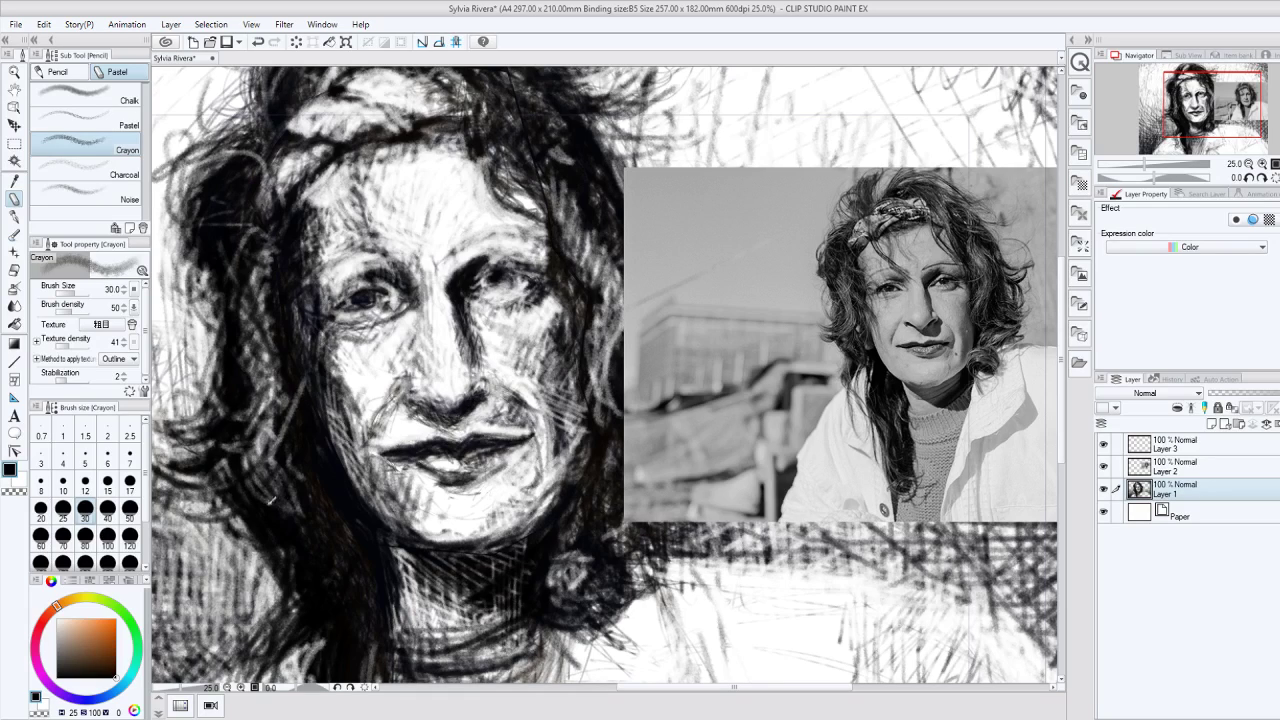
key("c")
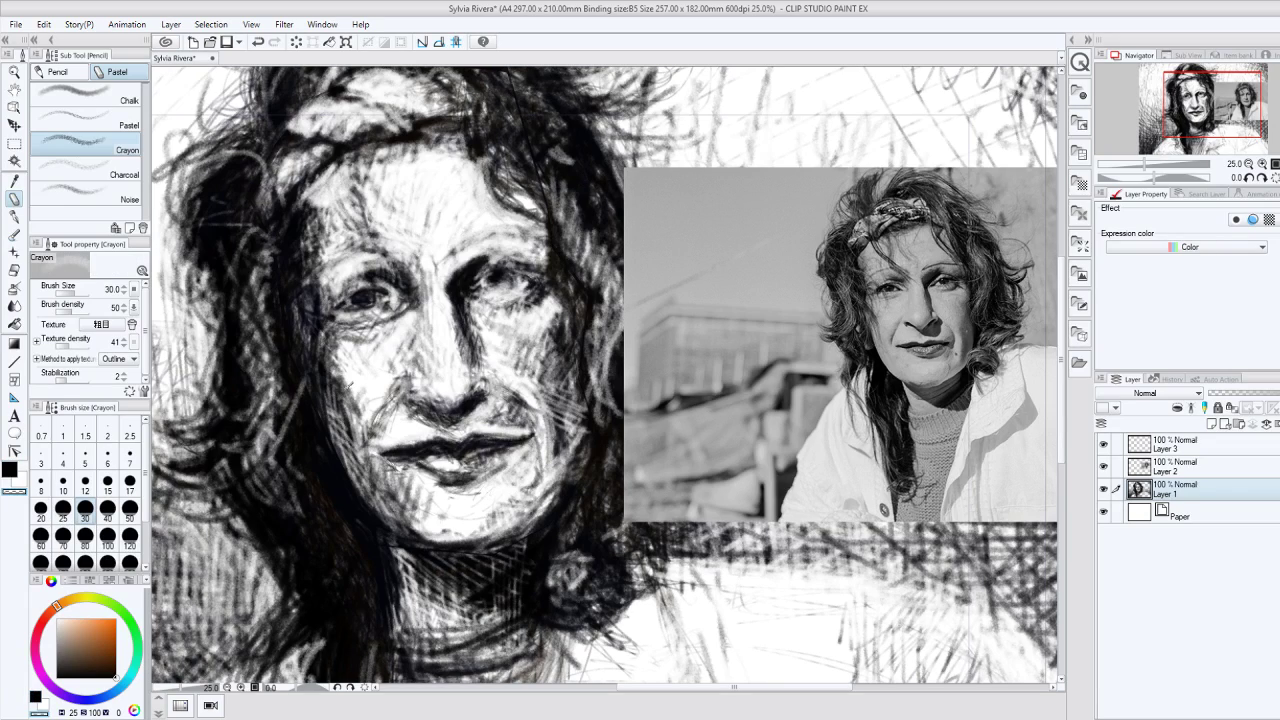
mouse_move(434, 420)
left_mouse_down()
mouse_move(452, 428)
mouse_move(403, 404)
mouse_move(444, 416)
mouse_move(478, 402)
mouse_move(476, 419)
mouse_move(455, 408)
mouse_move(420, 422)
mouse_move(452, 384)
mouse_move(434, 376)
left_mouse_up()
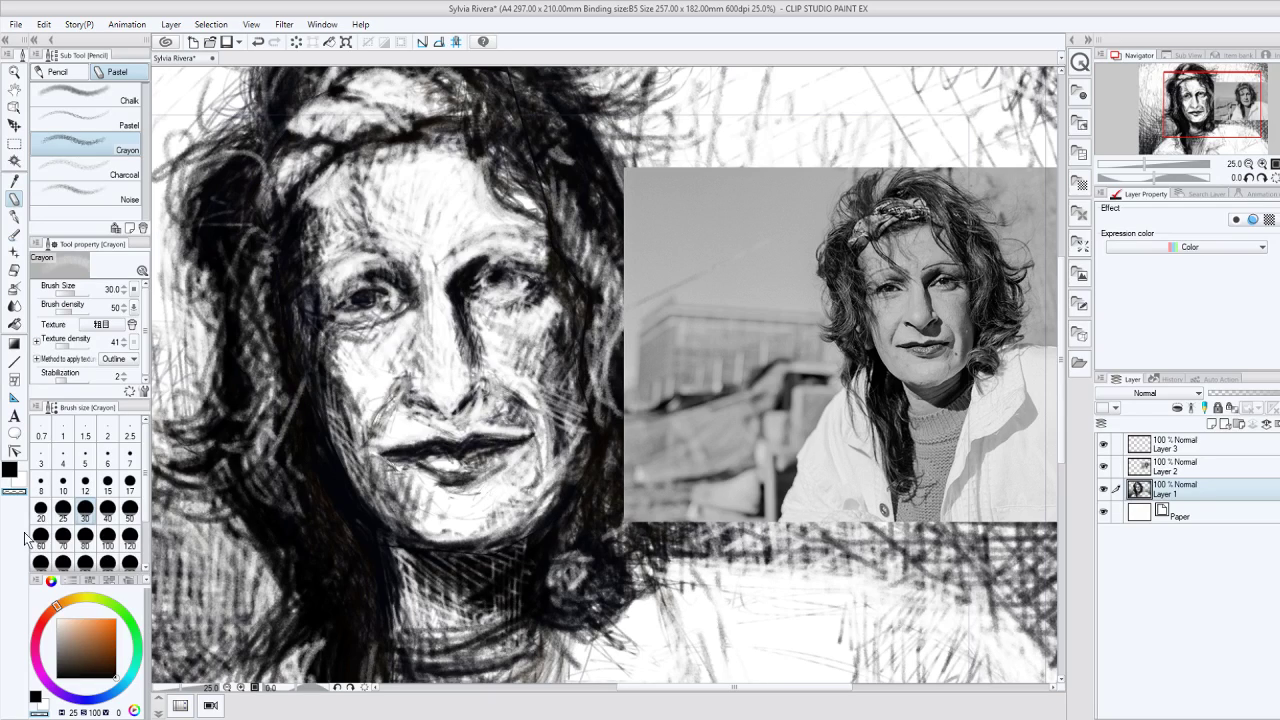
Step: Shade the base of the nose and deepen the smile lines on both sides of the mouth with black Crayon strokes
left_click(9, 469)
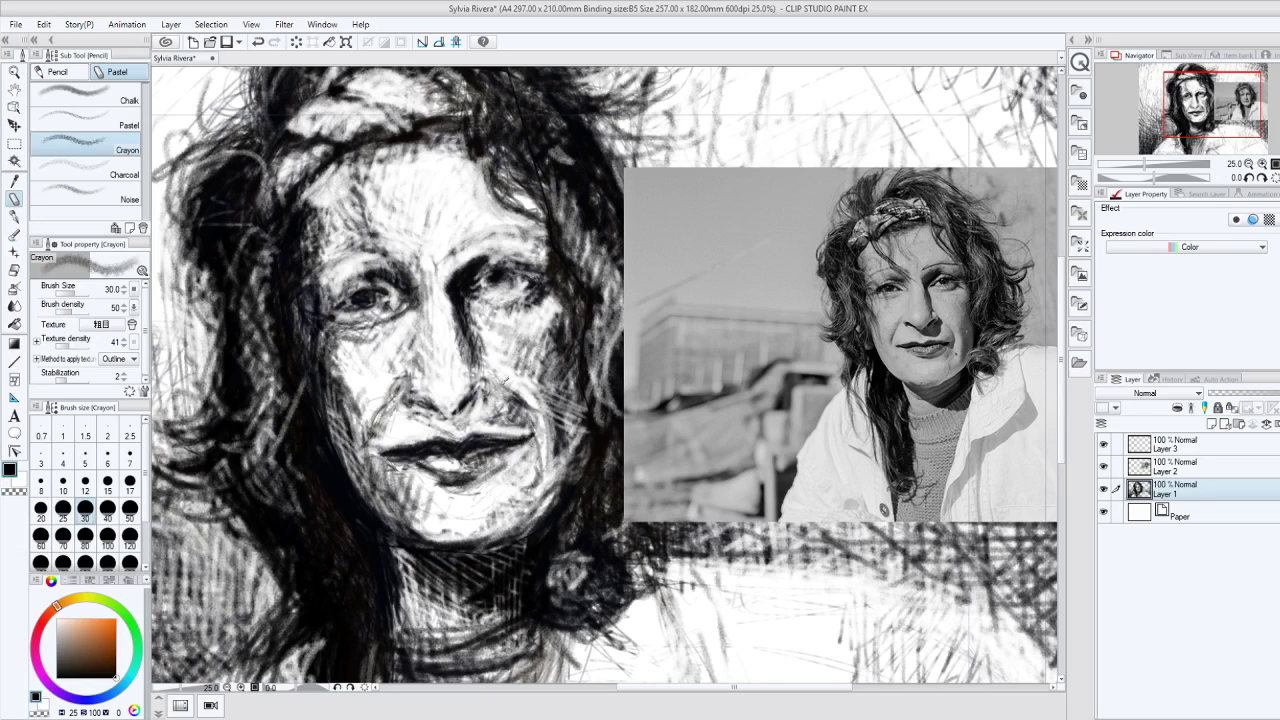
mouse_move(465, 394)
left_mouse_down()
mouse_move(438, 414)
mouse_move(422, 392)
mouse_move(410, 404)
left_mouse_up()
mouse_move(484, 390)
left_mouse_down()
mouse_move(460, 406)
mouse_move(481, 367)
mouse_move(472, 418)
mouse_move(412, 410)
mouse_move(370, 432)
left_mouse_up()
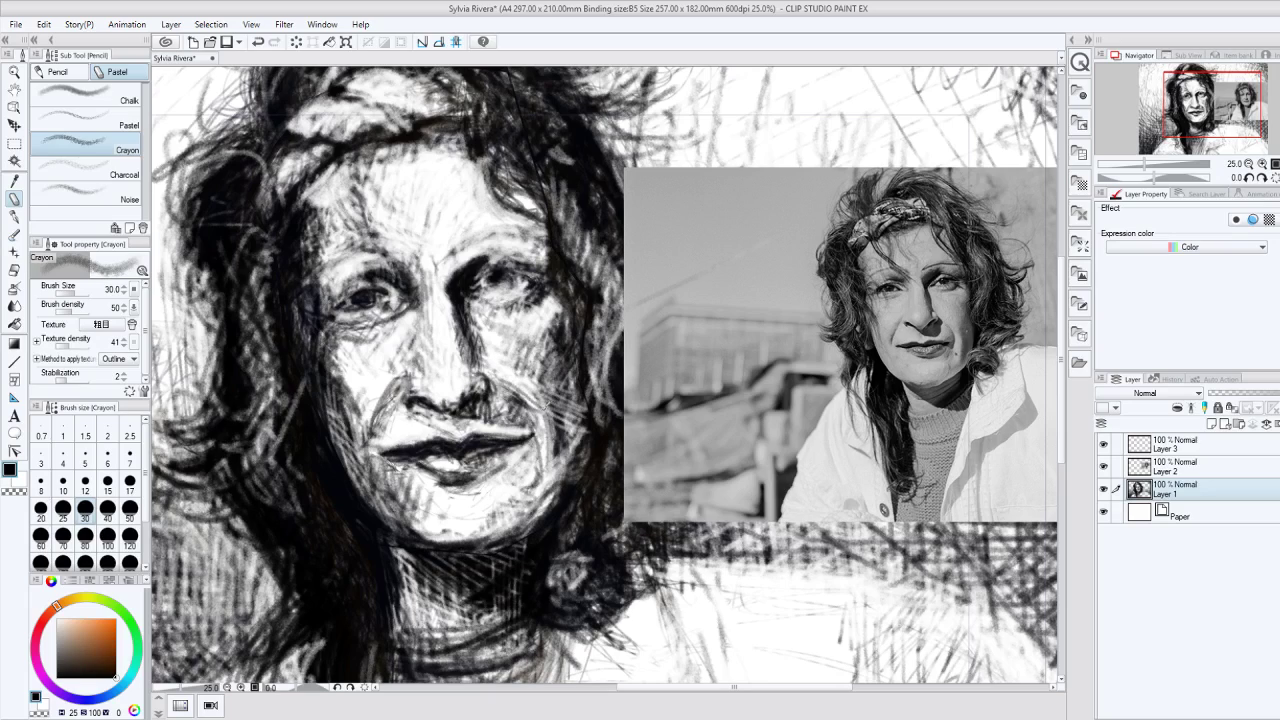
left_click_drag(546, 402, 536, 468)
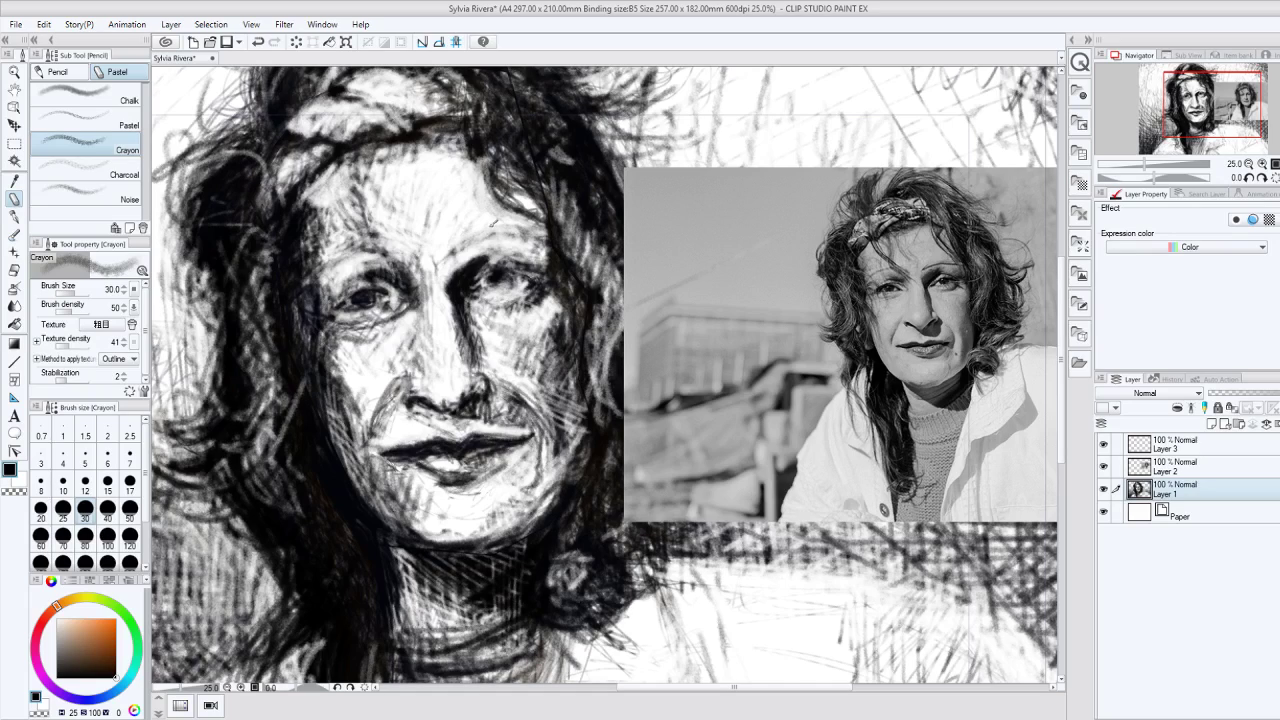
Step: Redraw both eyebrows as thin black arches and reinforce the line of the lips with the Crayon
left_click_drag(490, 228, 456, 248)
key("ctrl+z")
mouse_move(464, 244)
left_mouse_down()
mouse_move(532, 230)
mouse_move(477, 245)
left_mouse_up()
left_click_drag(380, 248, 320, 267)
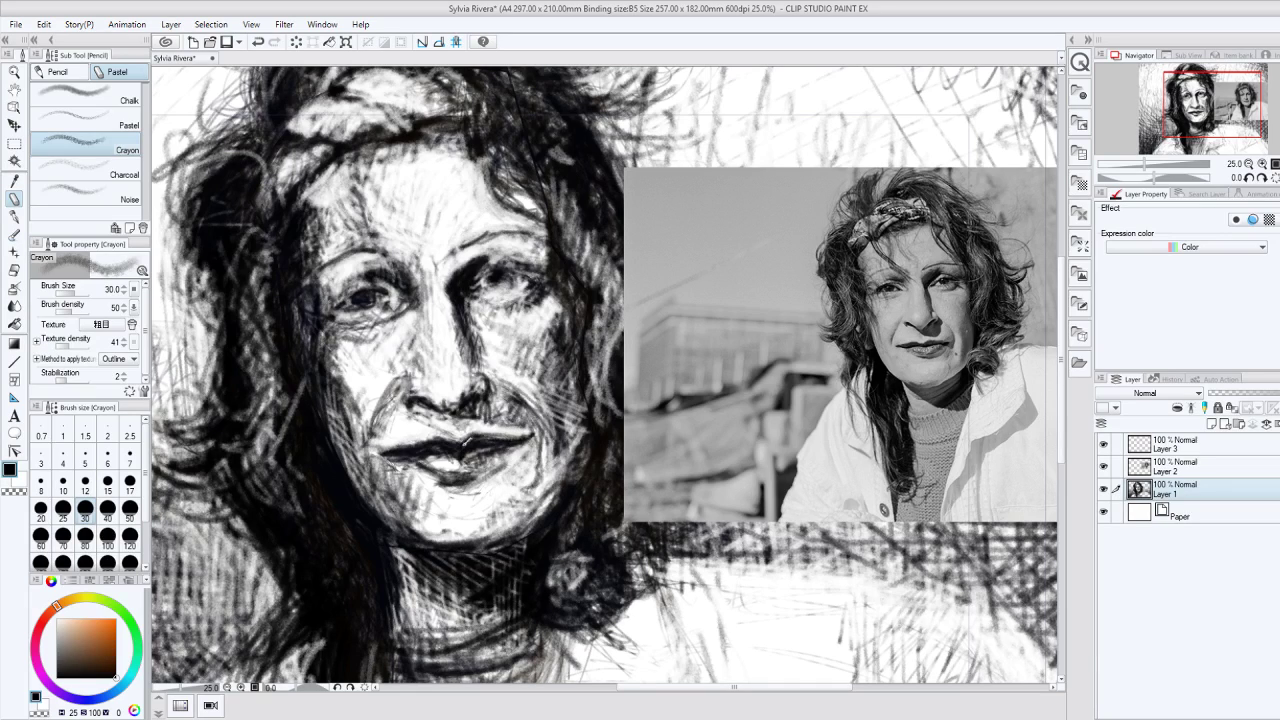
mouse_move(520, 436)
left_mouse_down()
mouse_move(475, 443)
mouse_move(508, 440)
mouse_move(495, 460)
mouse_move(378, 458)
mouse_move(360, 476)
mouse_move(362, 464)
mouse_move(368, 476)
left_mouse_up()
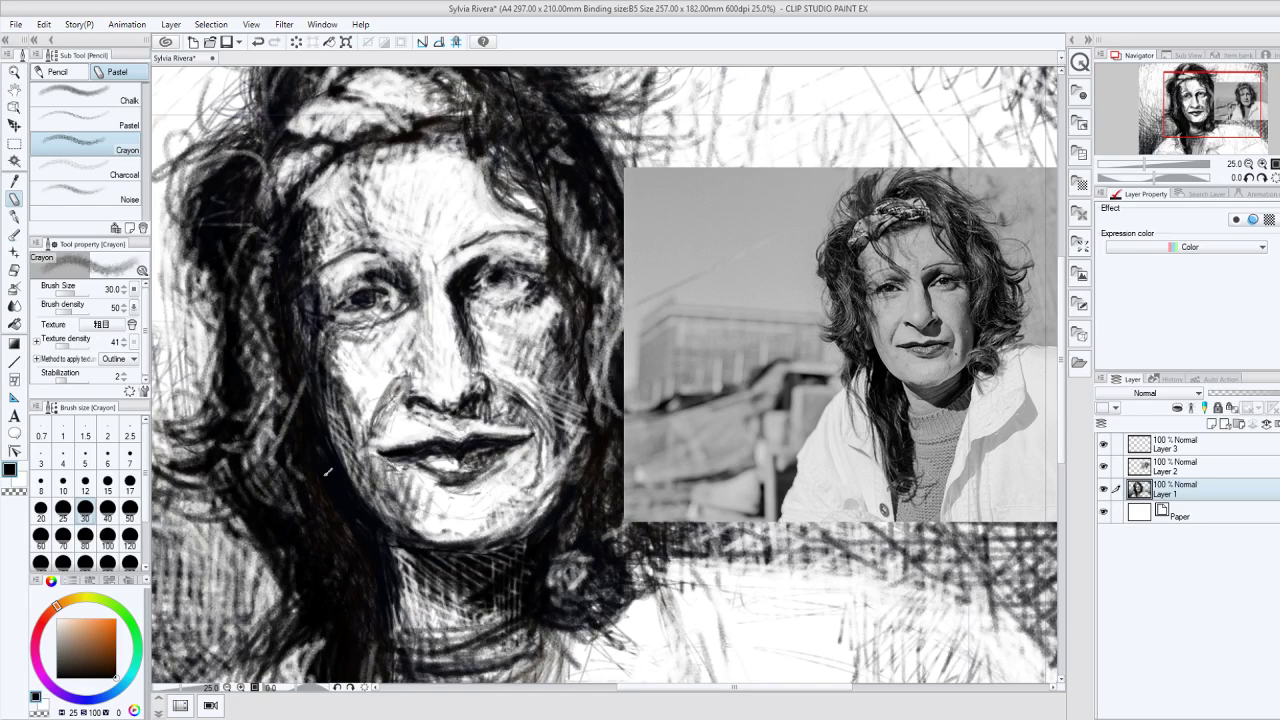
Step: Darken the left edge of the face from the jaw up to the temple with black Crayon strokes
left_click_drag(327, 471, 328, 415)
left_click_drag(385, 508, 357, 489)
mouse_move(308, 368)
left_mouse_down()
mouse_move(305, 316)
mouse_move(336, 284)
mouse_move(328, 264)
left_mouse_up()
mouse_move(306, 202)
left_mouse_down()
mouse_move(328, 178)
mouse_move(284, 256)
left_mouse_up()
mouse_move(332, 218)
left_mouse_down()
mouse_move(298, 264)
mouse_move(322, 274)
left_mouse_up()
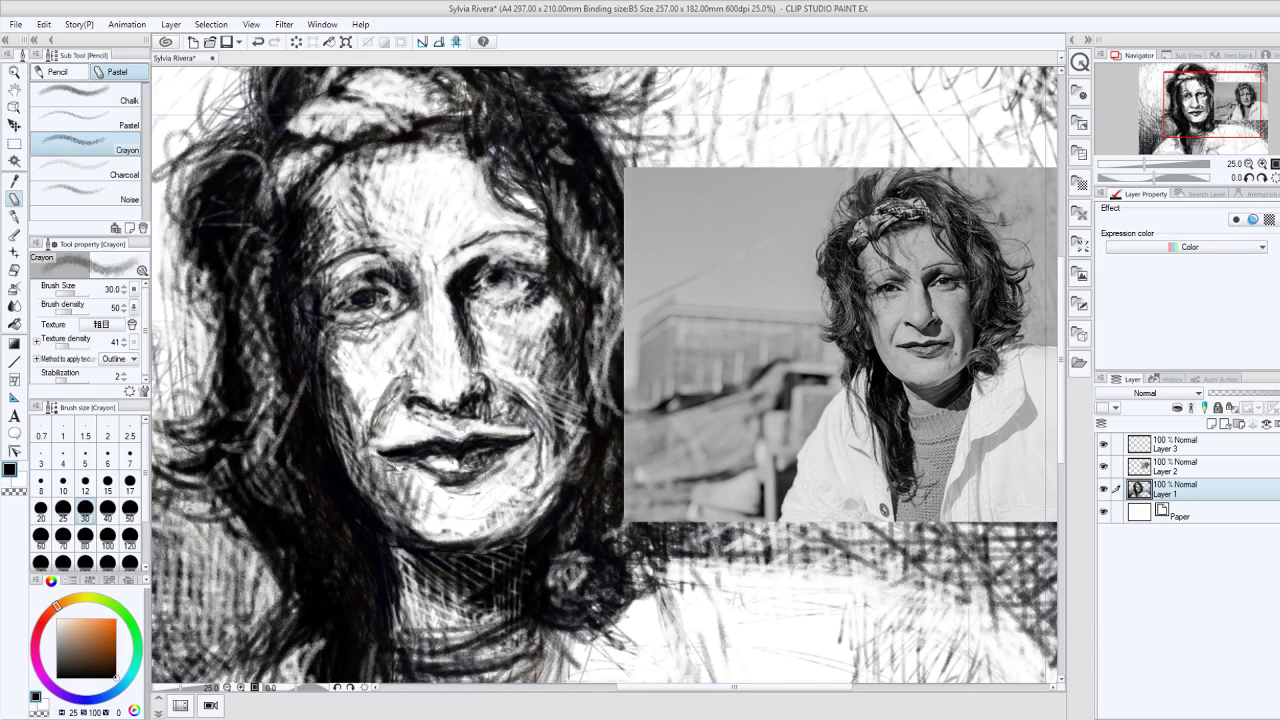
Step: Draw loose black hair strands from the headband across the left side of the forehead to the brows
left_click_drag(302, 104, 294, 134)
left_click_drag(326, 178, 374, 246)
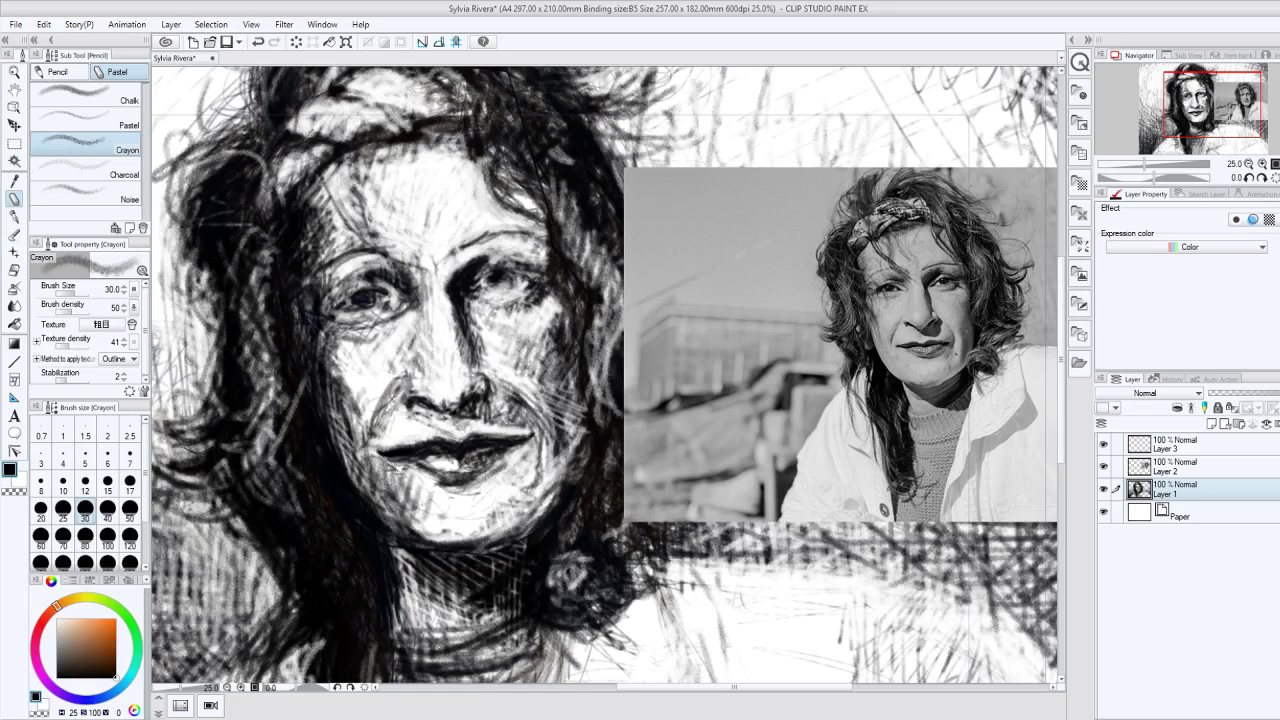
left_click_drag(298, 142, 376, 242)
left_click_drag(318, 166, 410, 228)
left_click_drag(328, 210, 390, 245)
left_click_drag(460, 216, 330, 290)
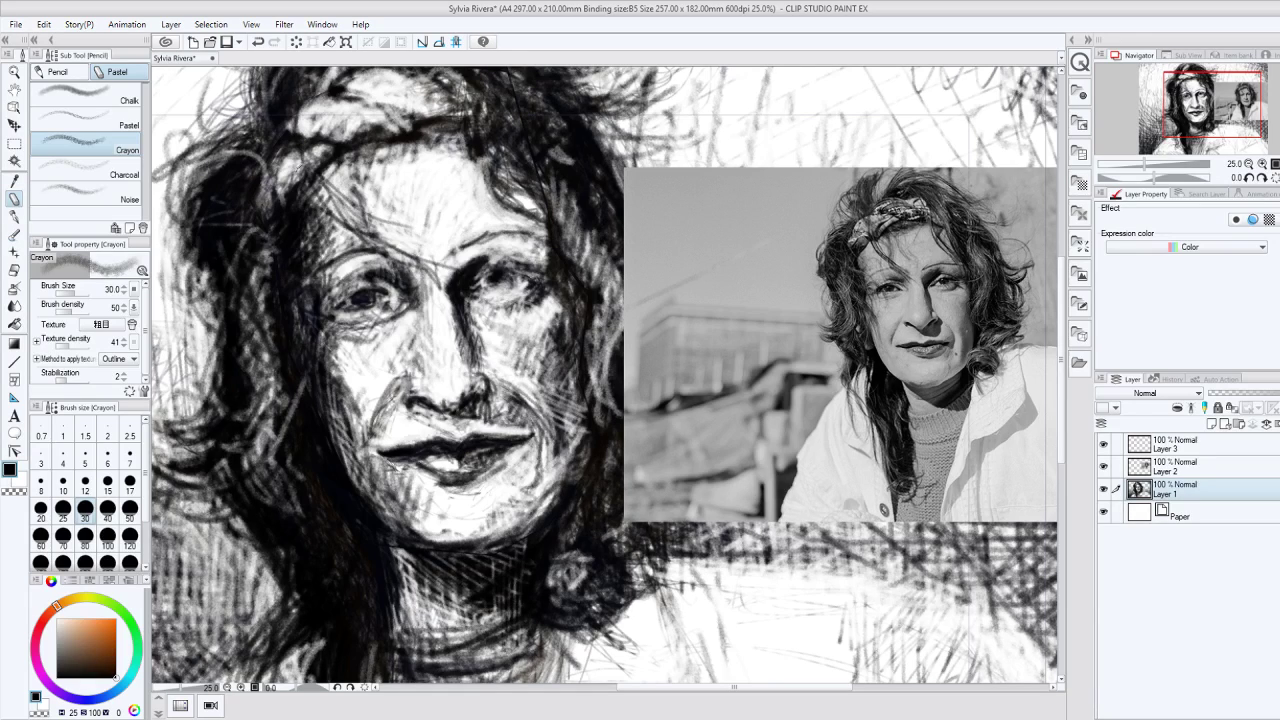
left_click_drag(386, 156, 346, 252)
mouse_move(444, 254)
left_mouse_down()
mouse_move(324, 272)
mouse_move(386, 282)
mouse_move(336, 284)
mouse_move(342, 264)
left_mouse_up()
left_click_drag(344, 272, 322, 304)
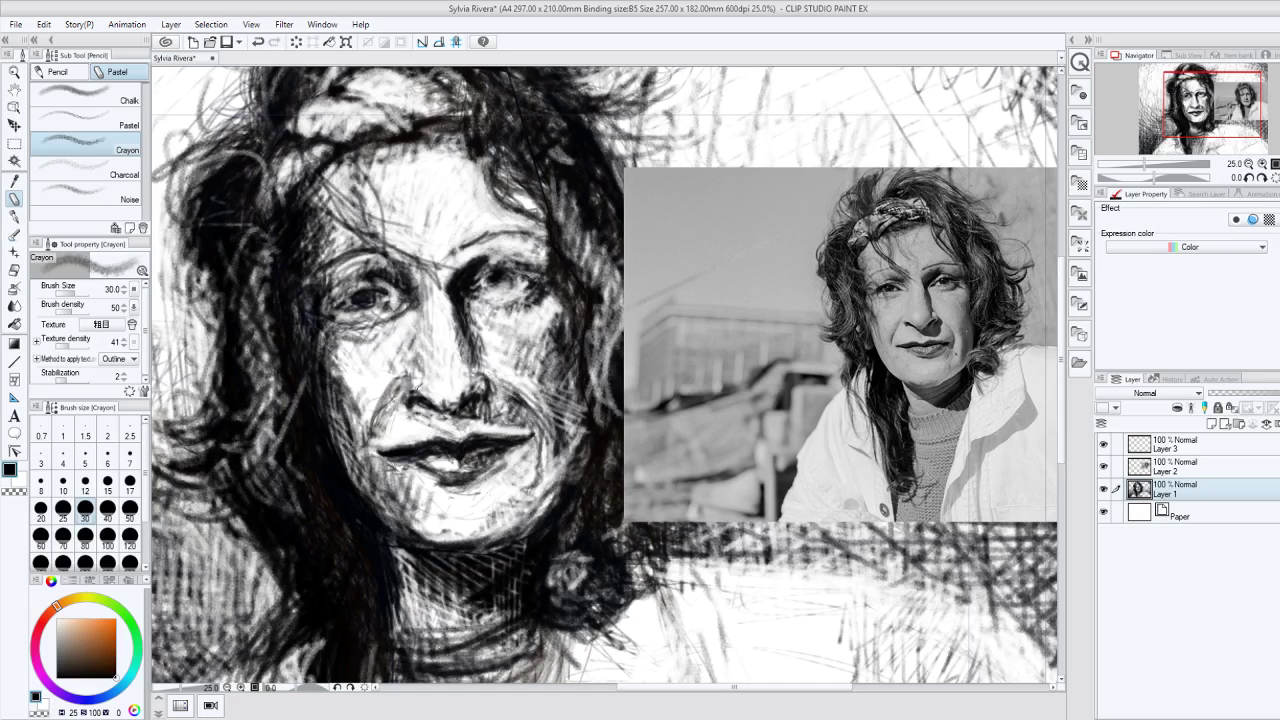
Step: Darken the underside of the nose in black and lighten around the nostril and left eye with the transparent Crayon
left_click_drag(418, 388, 474, 386)
left_click(14, 493)
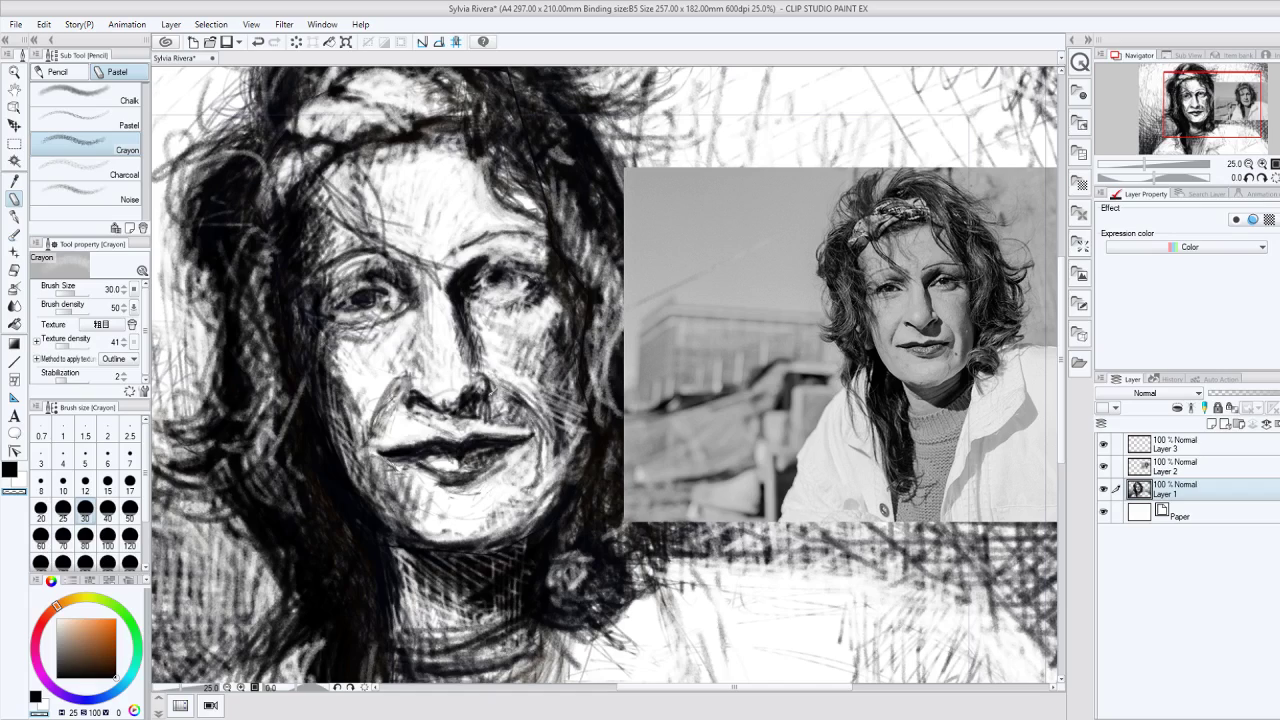
left_click(415, 403)
left_click(417, 395)
mouse_move(420, 387)
left_mouse_down()
mouse_move(406, 400)
mouse_move(406, 336)
mouse_move(380, 302)
mouse_move(340, 314)
mouse_move(398, 296)
mouse_move(386, 330)
mouse_move(356, 350)
mouse_move(366, 320)
mouse_move(336, 324)
left_mouse_up()
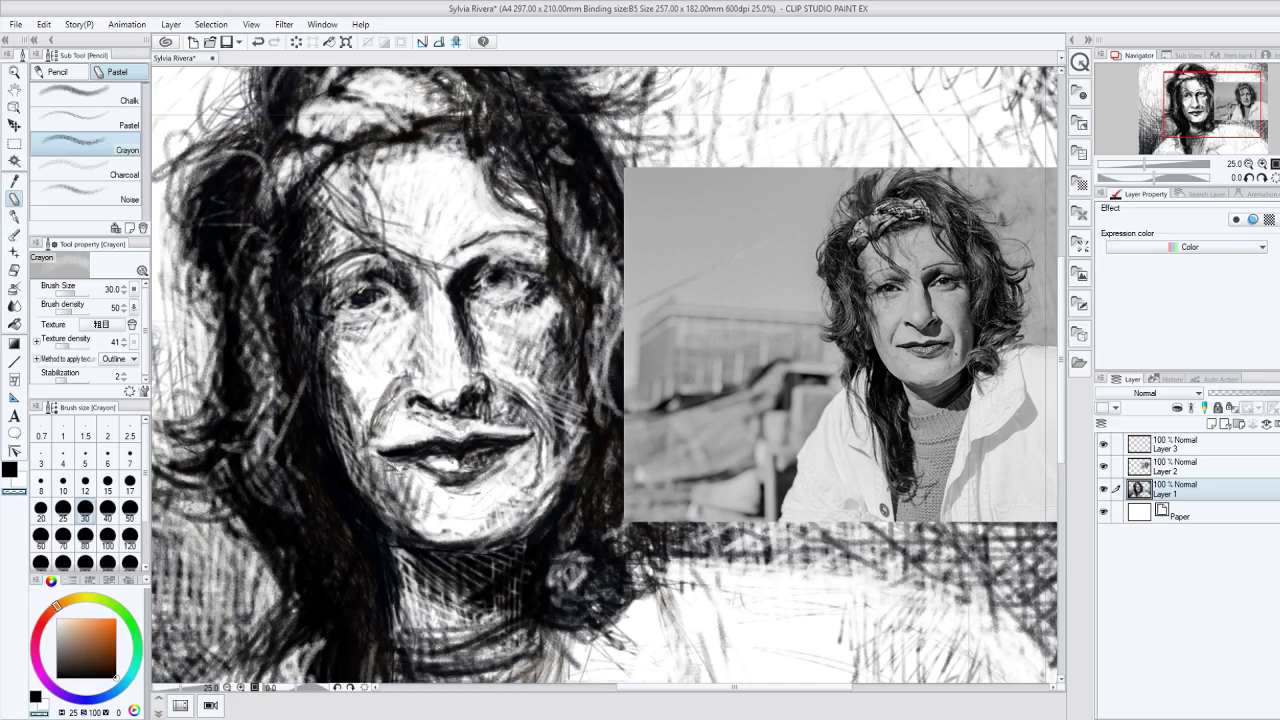
left_click(359, 293)
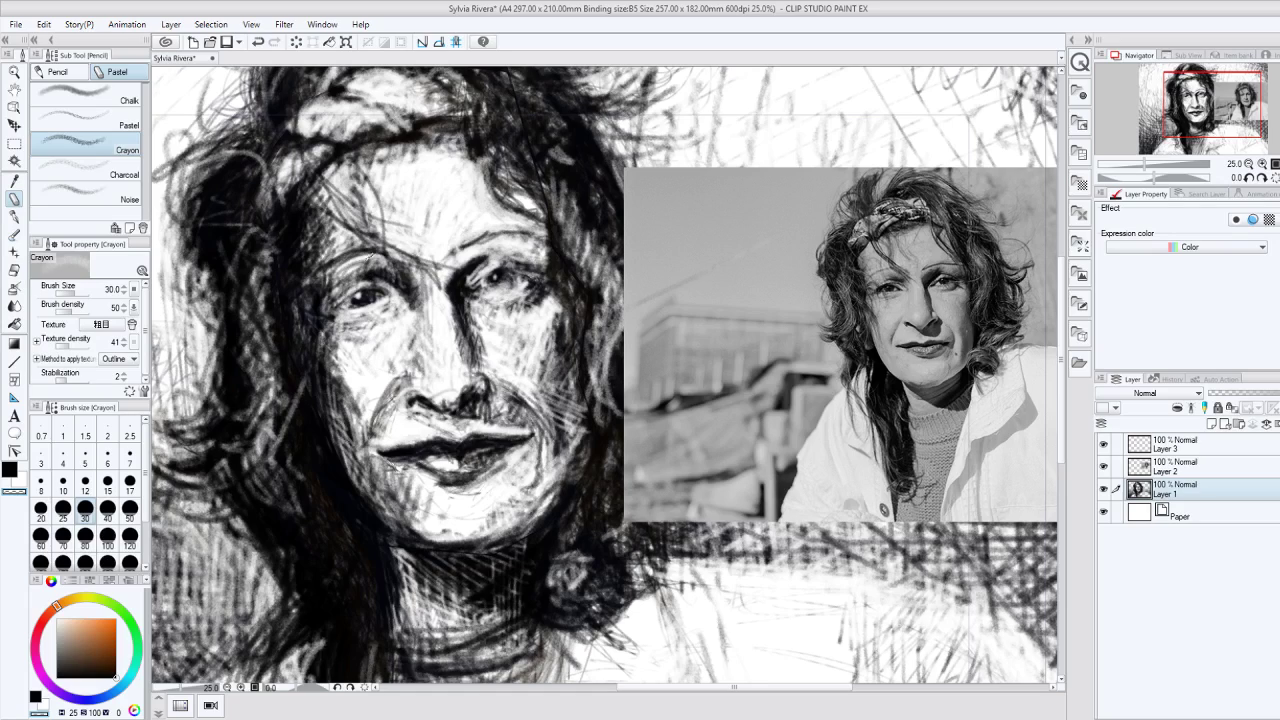
Step: Soften the left eyebrow with transparent Crayon strokes, undoing the last one
left_click_drag(371, 255, 336, 266)
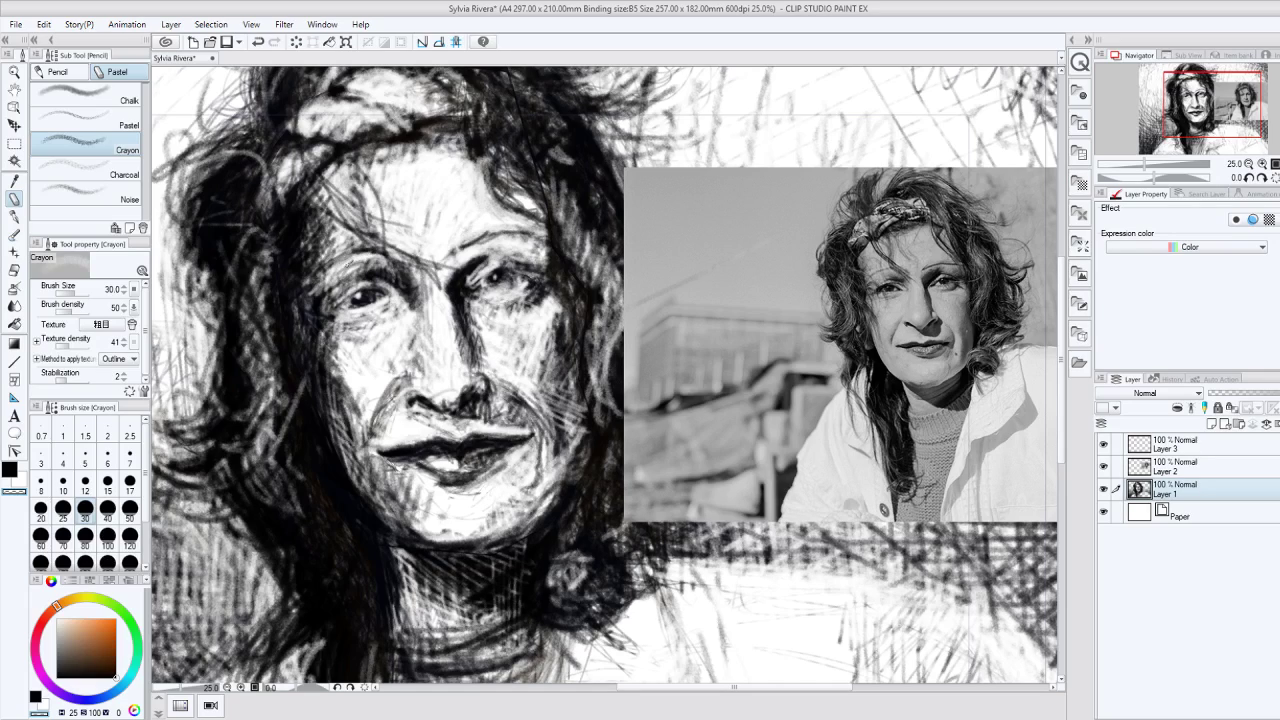
mouse_move(332, 266)
left_mouse_down()
mouse_move(373, 247)
mouse_move(398, 253)
left_mouse_up()
left_click_drag(330, 260, 344, 252)
key("ctrl+z")
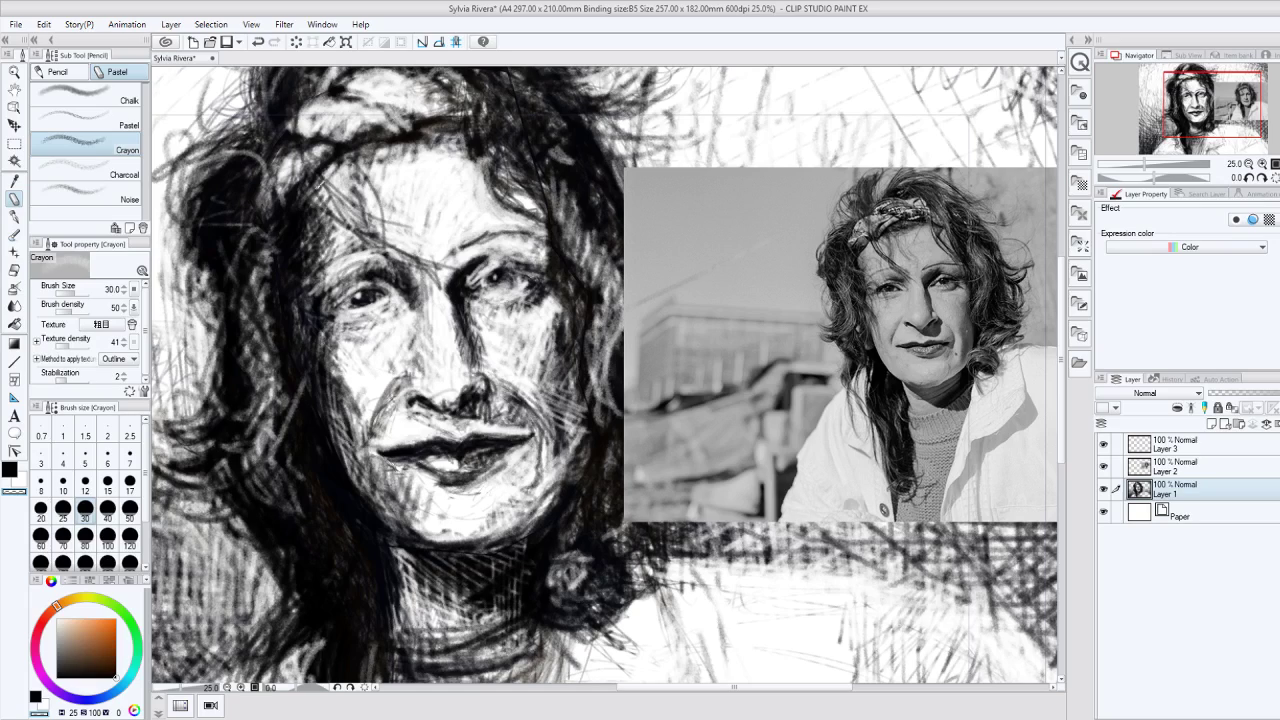
Step: Hatch light transparent Crayon strokes over the left side of the forehead and hairline, undoing unwanted strokes
mouse_move(332, 168)
left_mouse_down()
mouse_move(296, 200)
mouse_move(328, 236)
left_mouse_up()
left_click_drag(357, 206, 339, 254)
left_click_drag(368, 224, 358, 246)
key("ctrl+z")
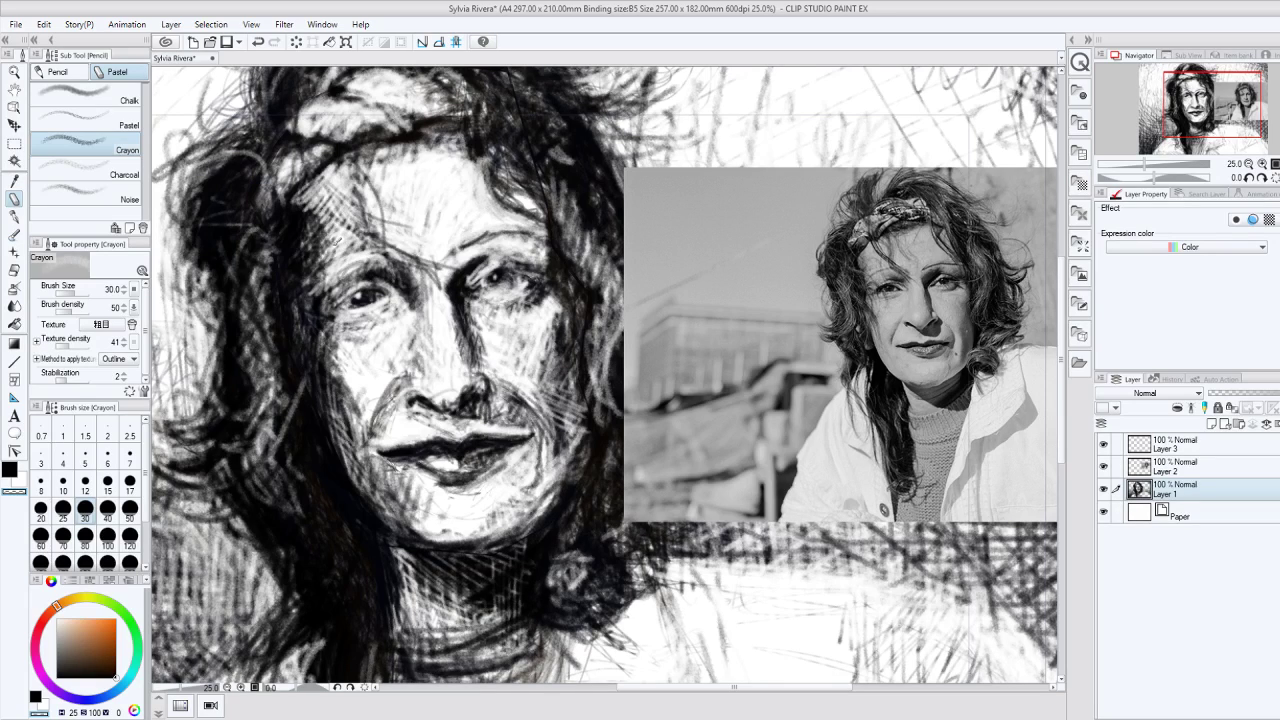
key("ctrl+z")
key("ctrl+z")
key("ctrl+z")
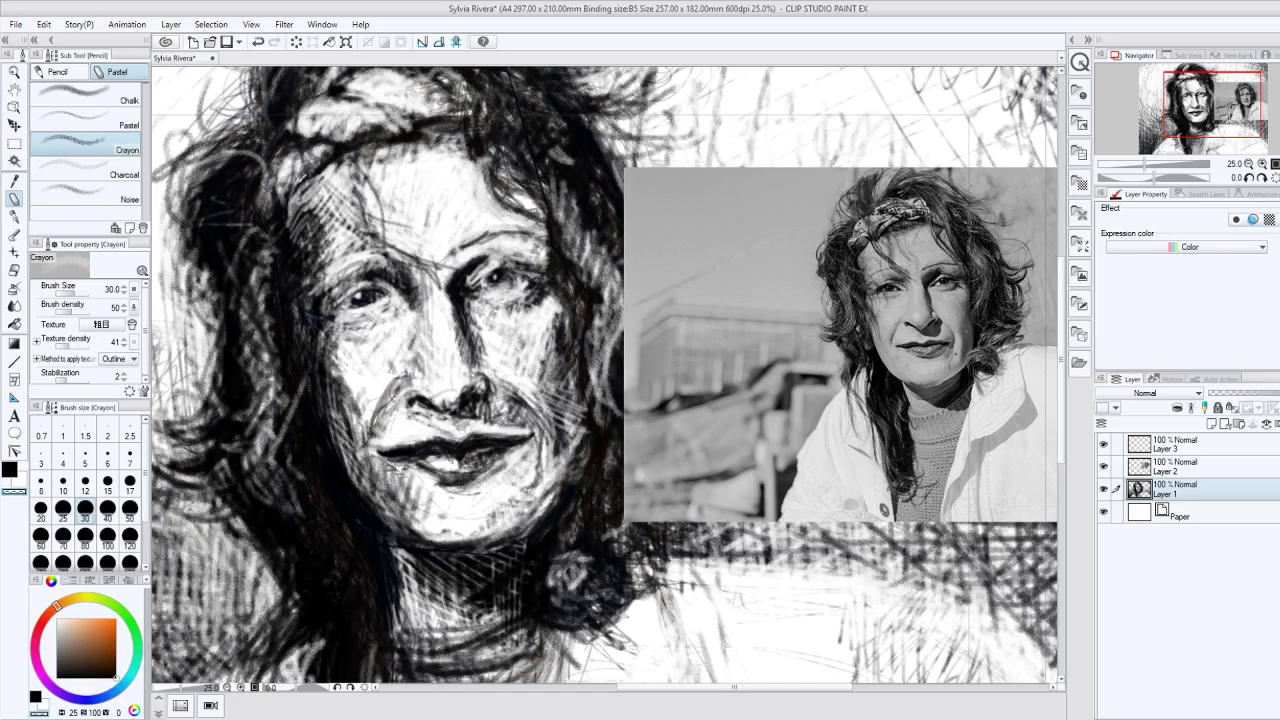
key("ctrl+z")
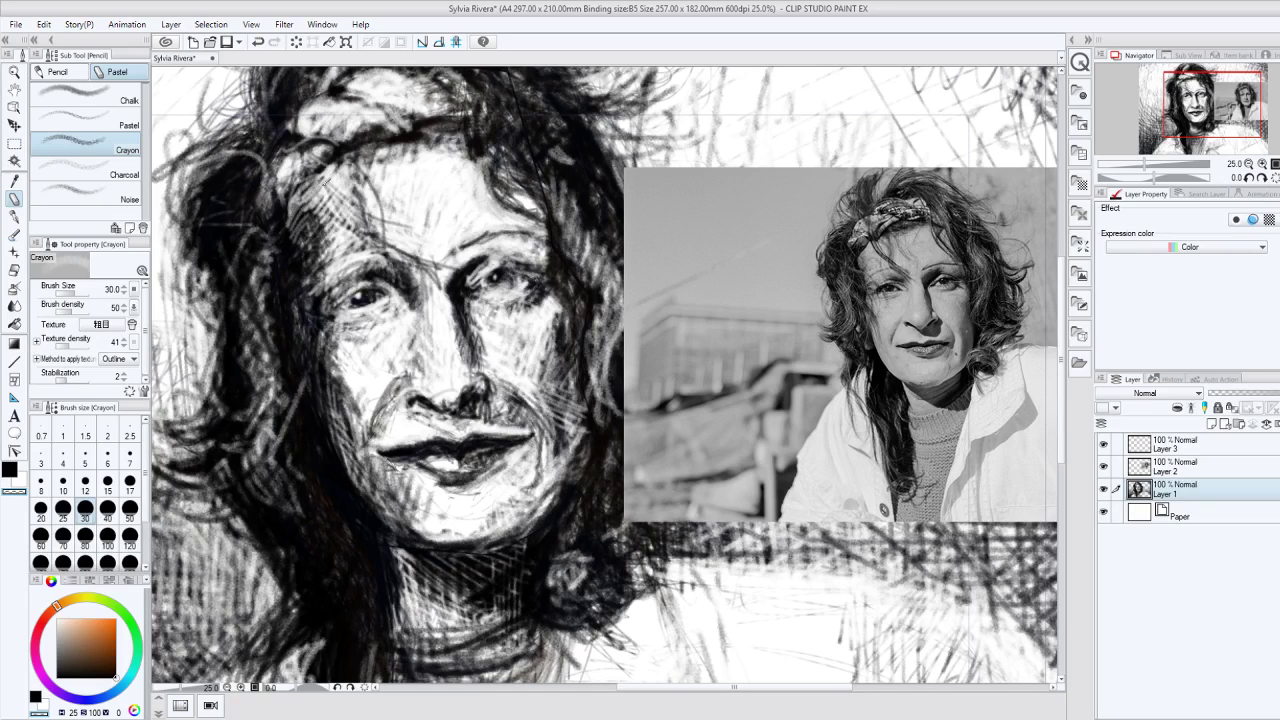
key("ctrl+z")
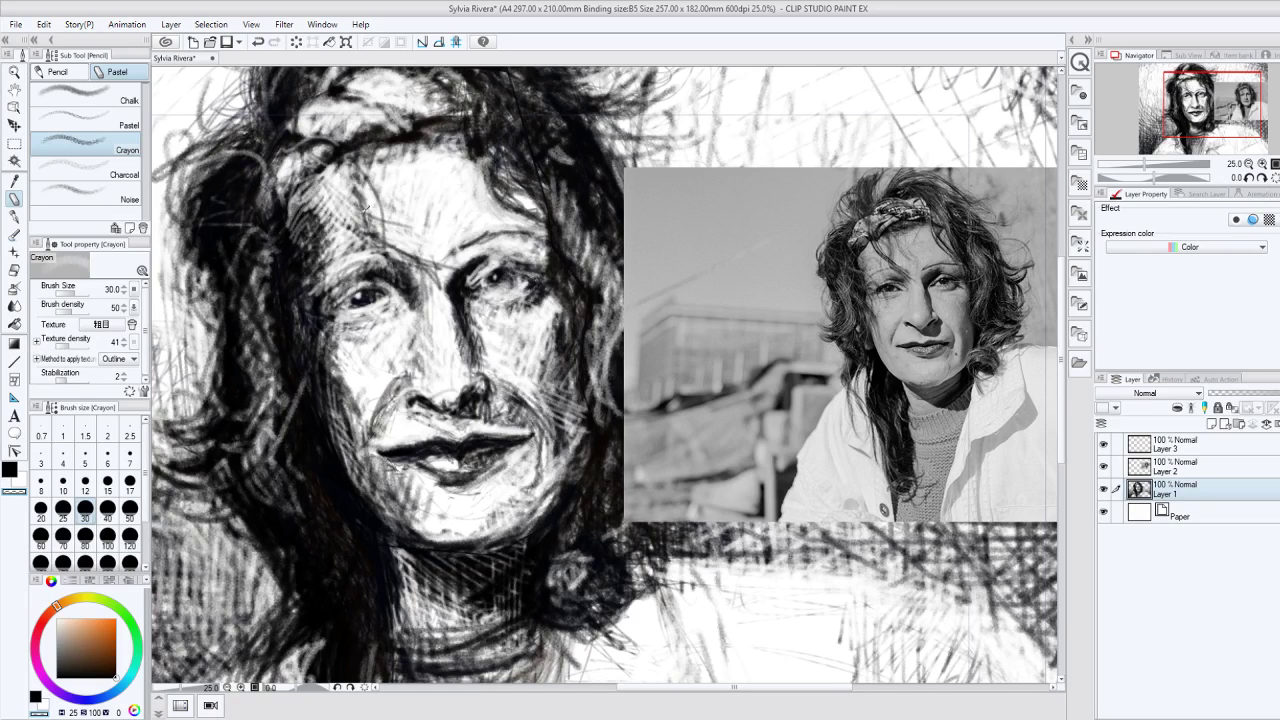
key("ctrl+z")
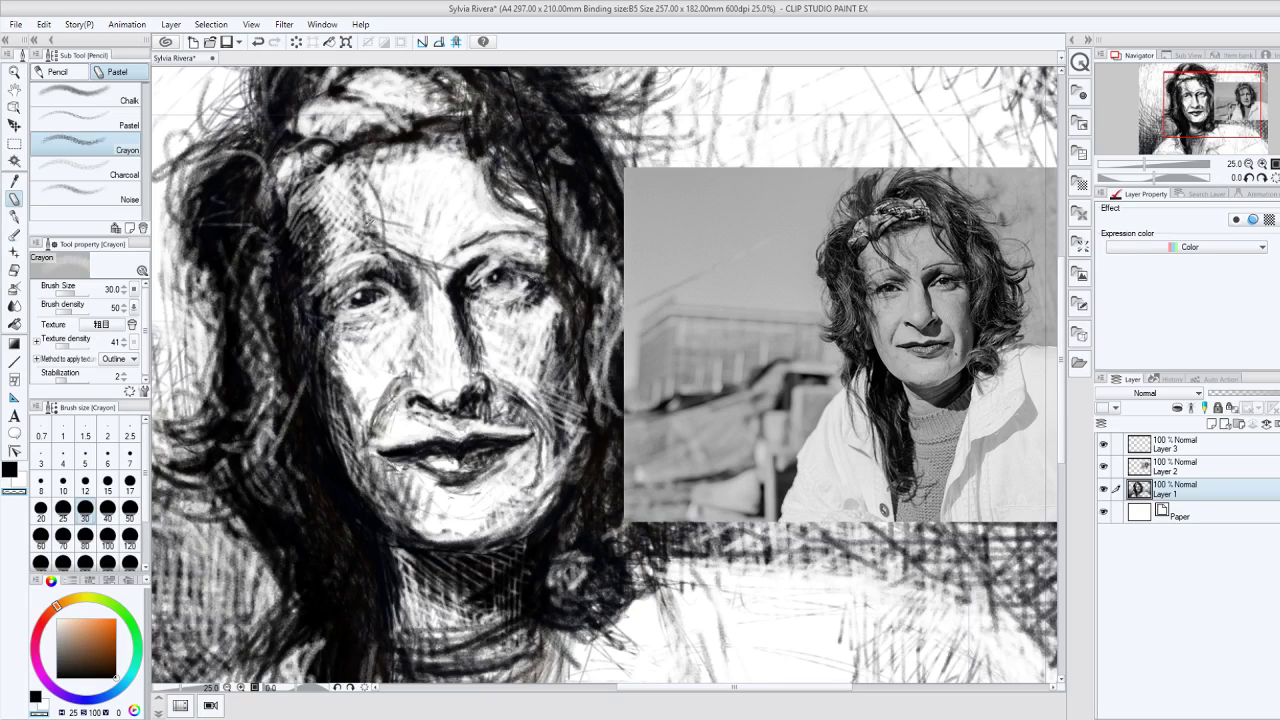
key("ctrl+z")
key("ctrl+z")
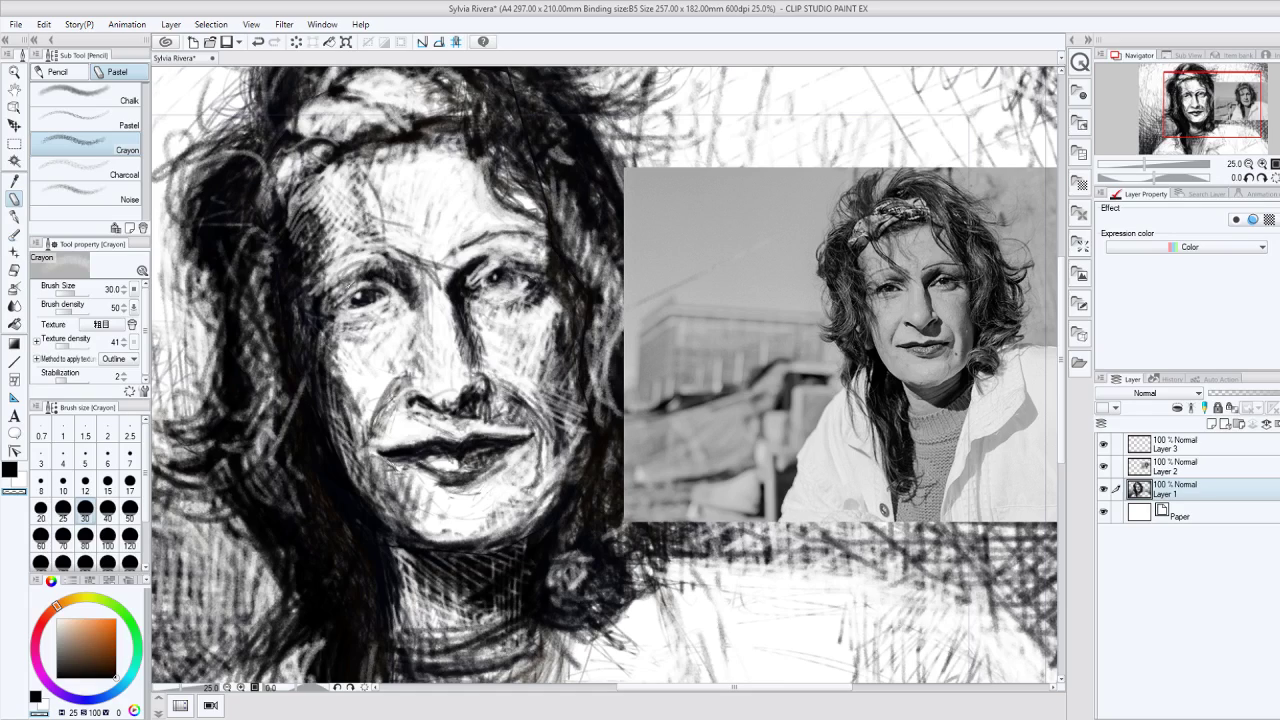
key("ctrl+z")
key("ctrl+z")
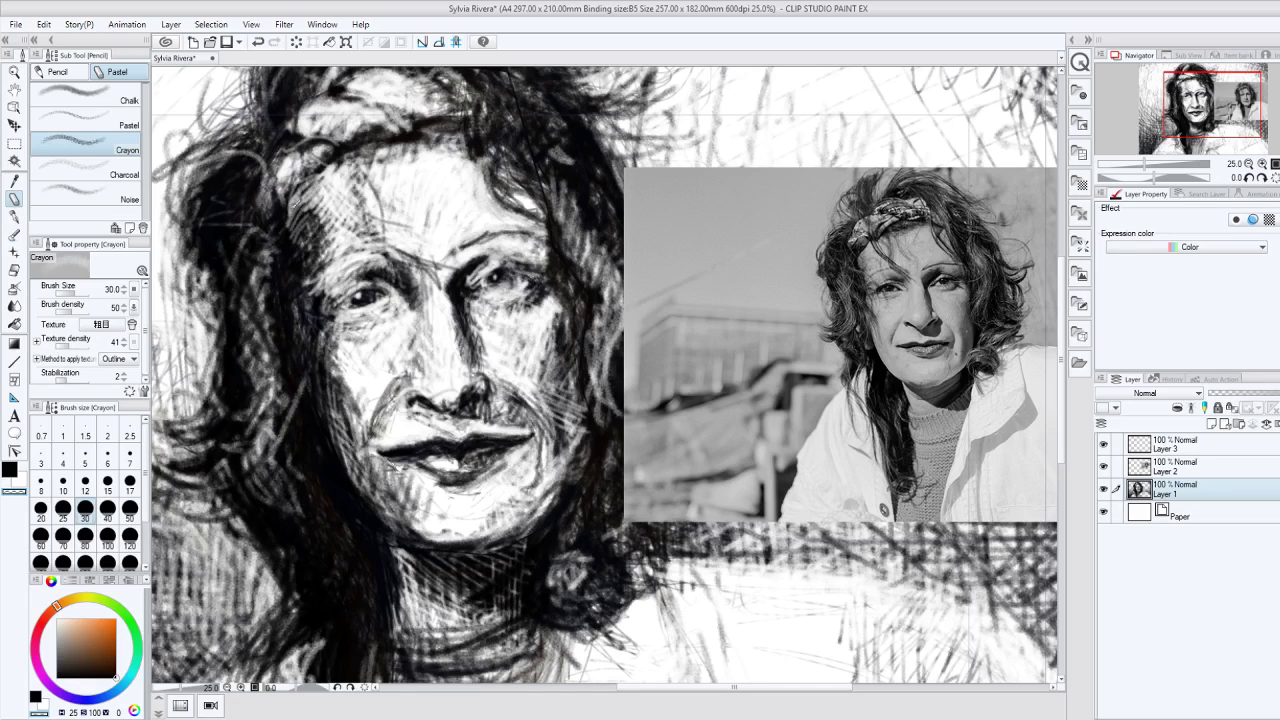
Step: Try a short transparent Crayon stroke in the hair at the left temple
left_click_drag(307, 219, 313, 244)
key("ctrl+z")
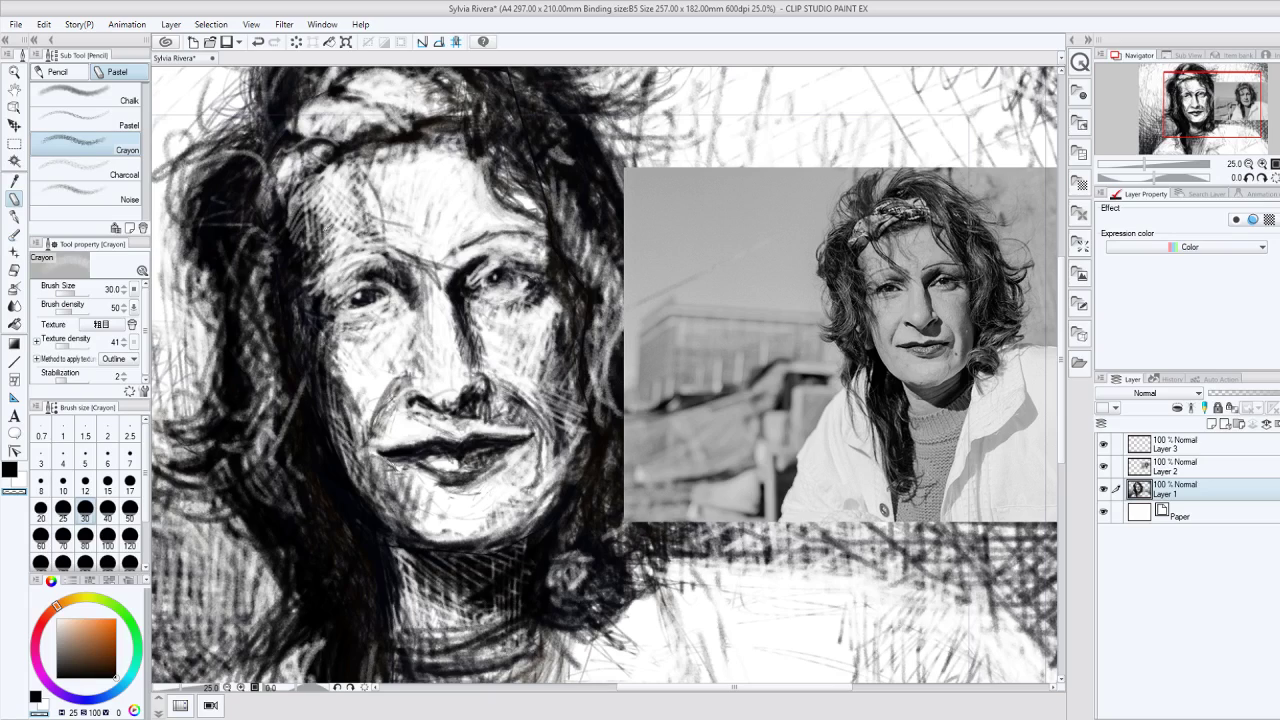
key("ctrl+z")
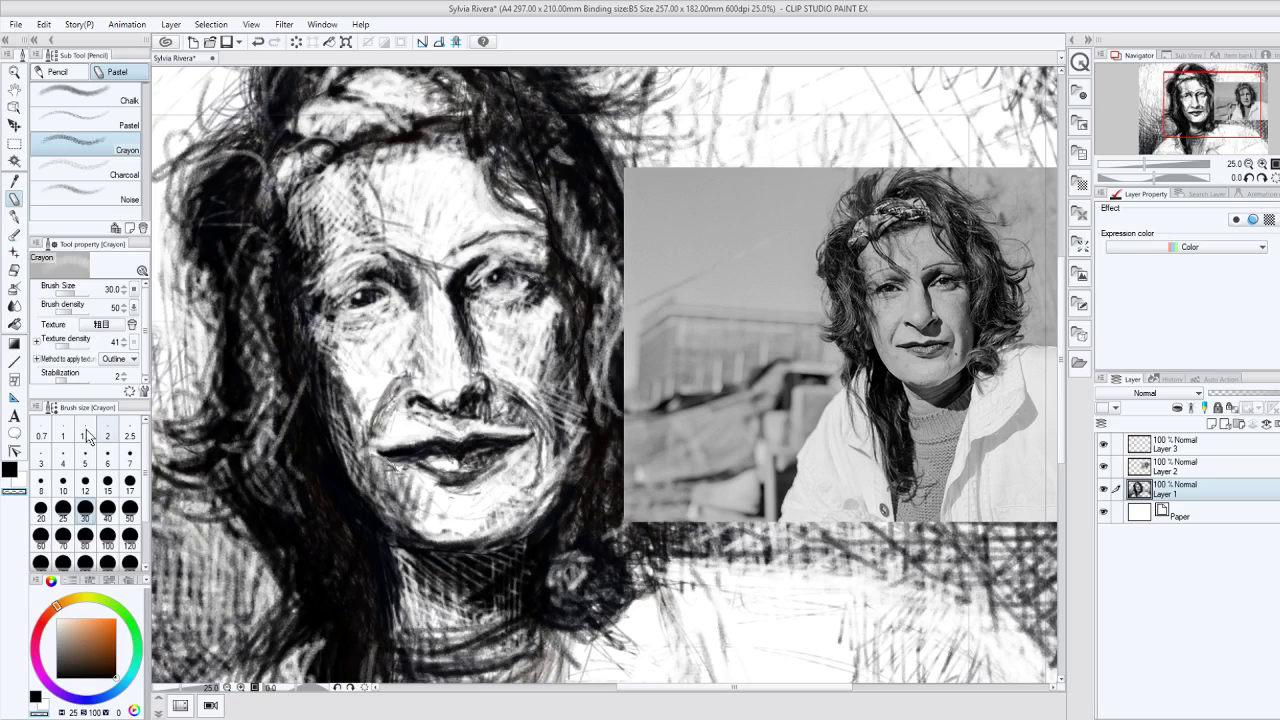
Step: Switch the Crayon from transparent back to black
key("y")
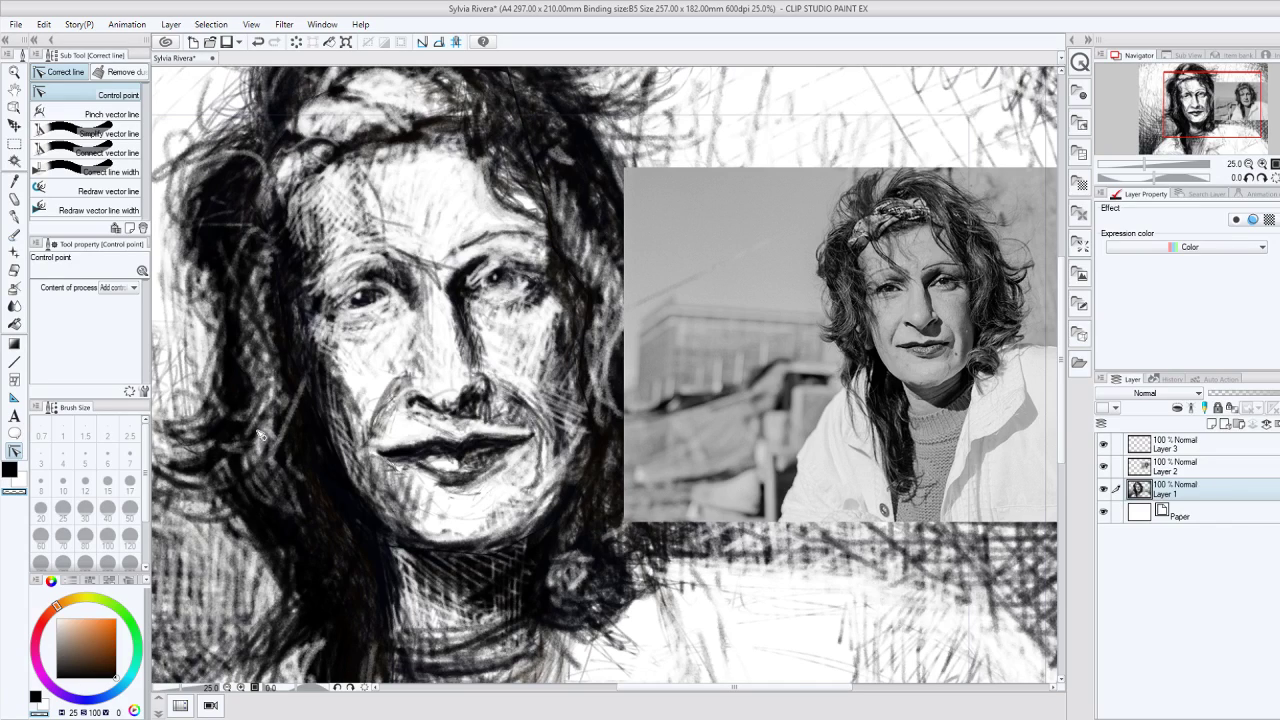
left_click(12, 468)
key("p")
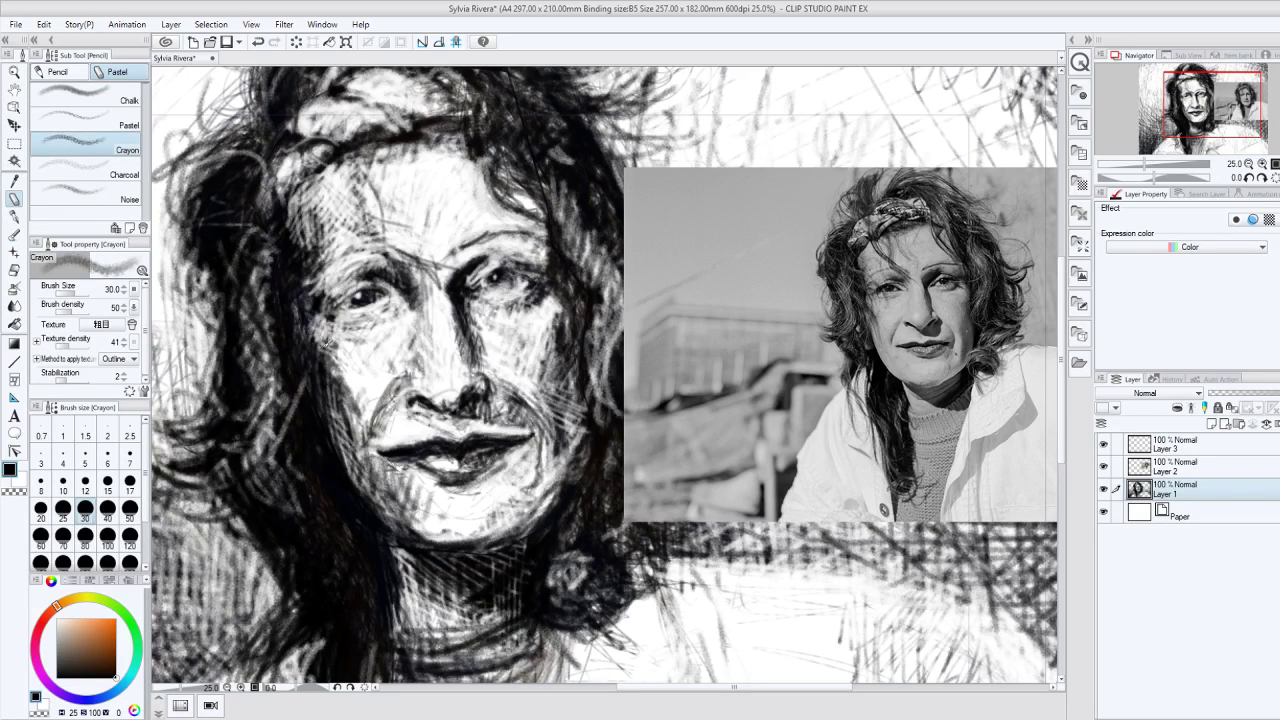
Step: Rework the left cheek edge, the left temple, the fold beside the nose and the left eyebrow with black Crayon strokes
mouse_move(329, 343)
left_mouse_down()
mouse_move(318, 360)
mouse_move(328, 412)
left_mouse_up()
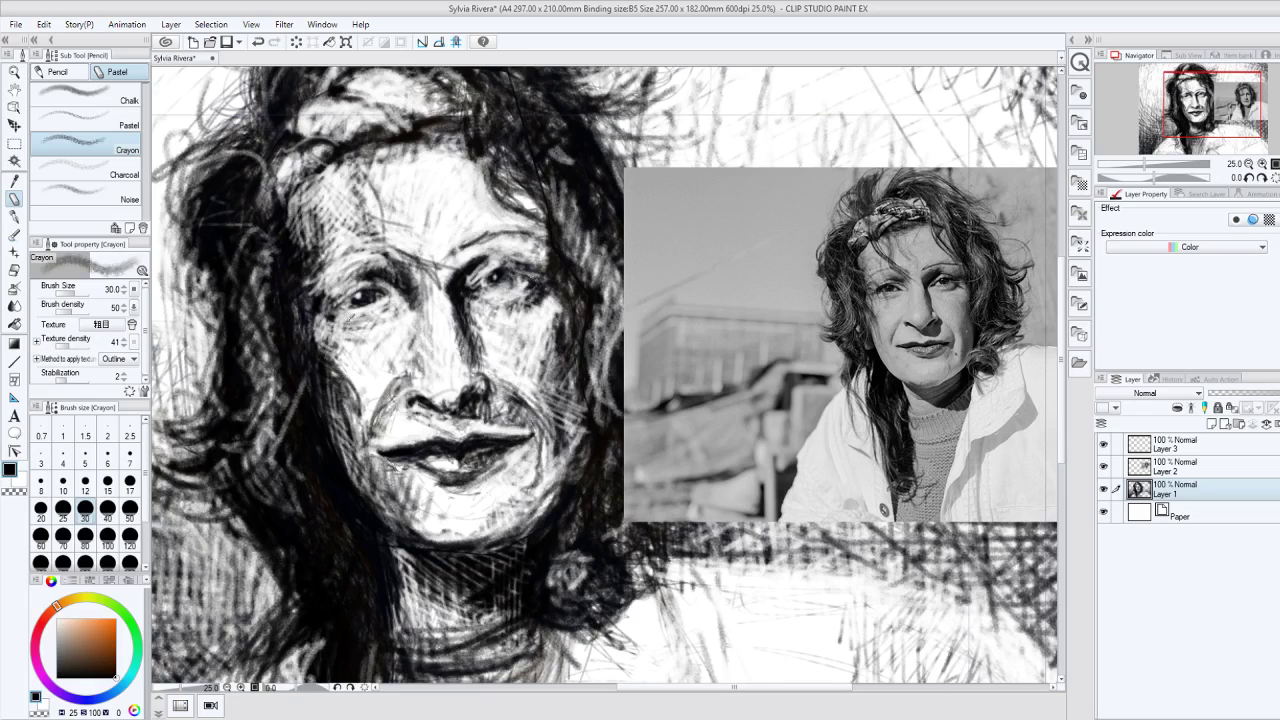
left_click_drag(348, 332, 312, 278)
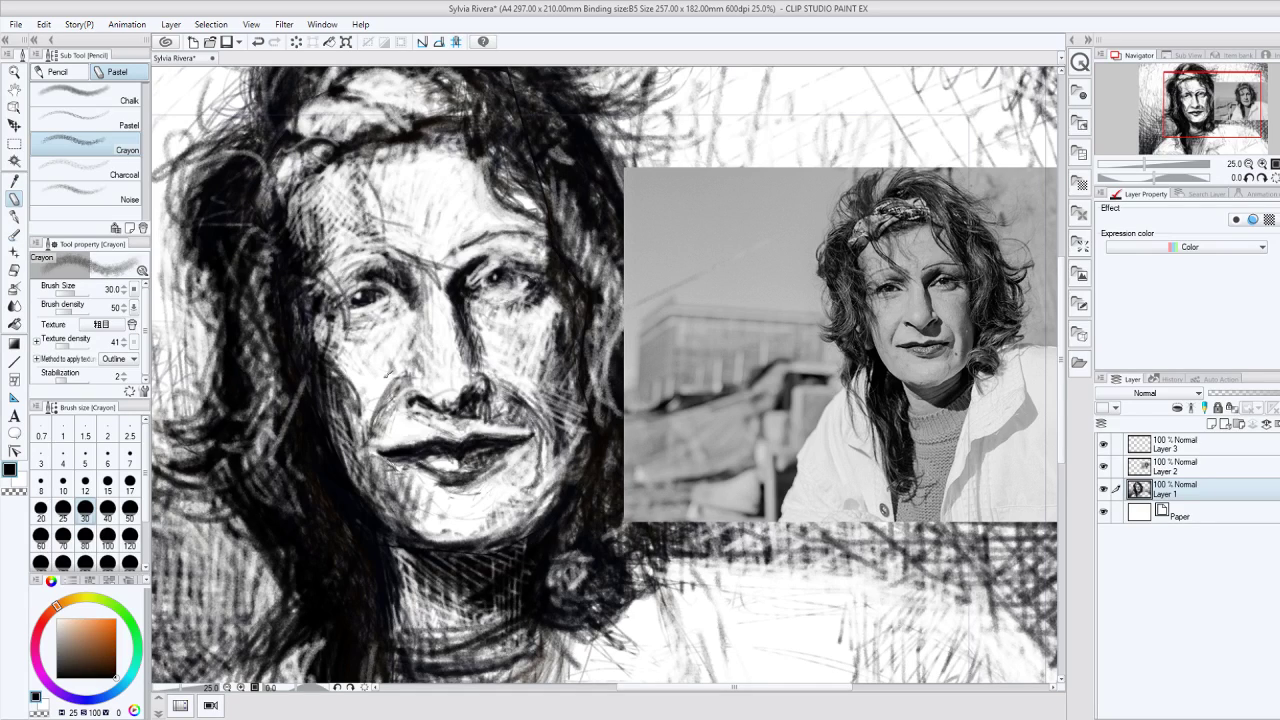
mouse_move(388, 372)
left_mouse_down()
mouse_move(360, 362)
mouse_move(392, 366)
mouse_move(390, 386)
left_mouse_up()
mouse_move(362, 238)
left_mouse_down()
mouse_move(330, 264)
mouse_move(394, 244)
left_mouse_up()
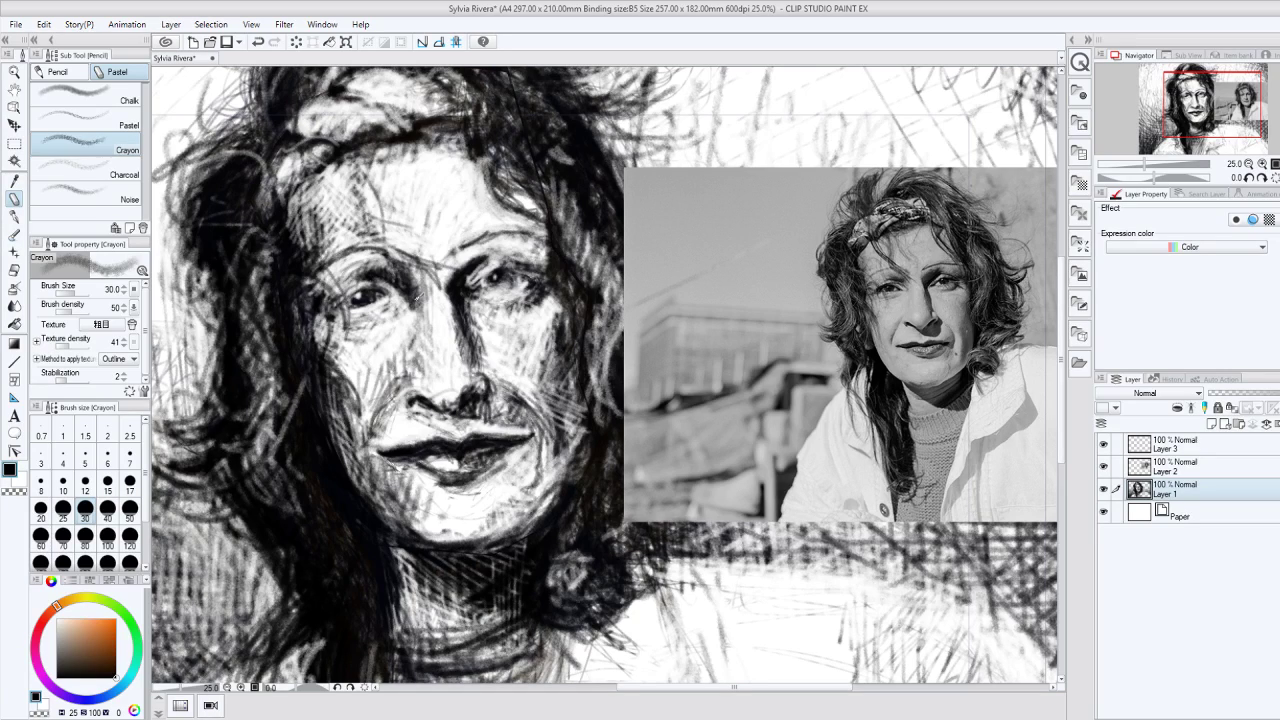
Step: Lighten the left upper eyelid with transparent Crayon, and redefine the right brow and both eyes with black strokes
key("c")
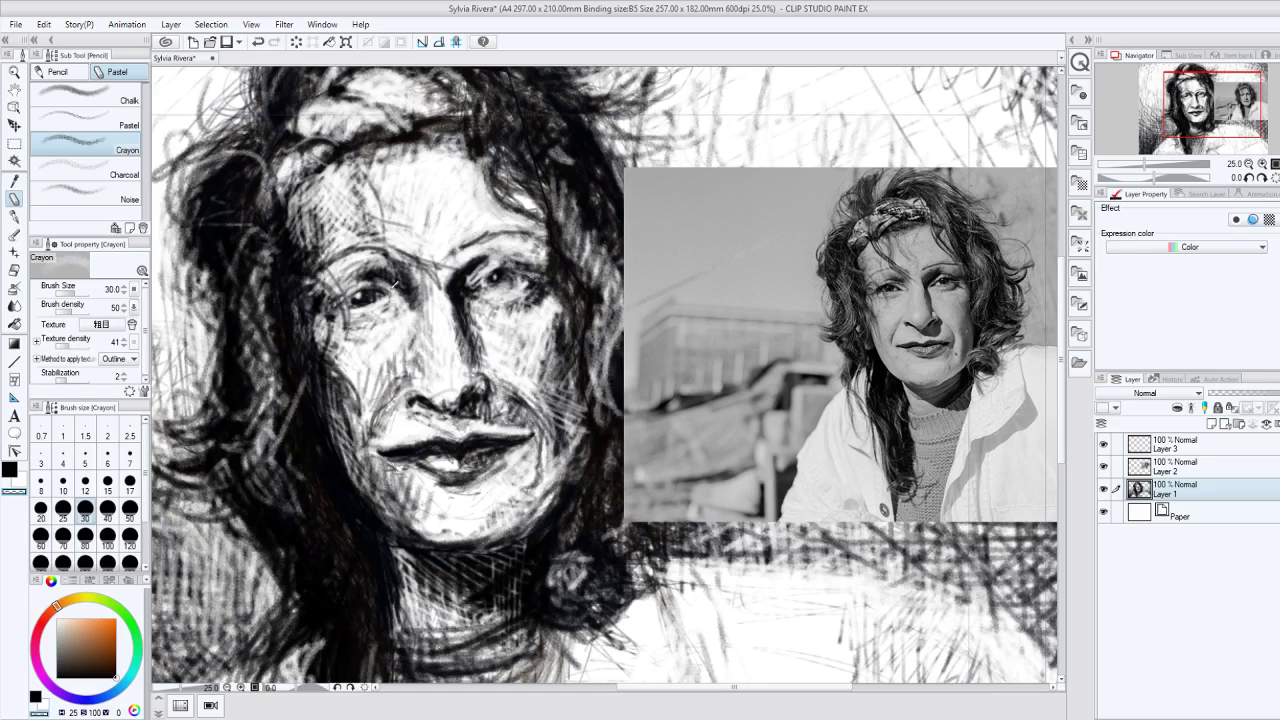
mouse_move(396, 283)
left_mouse_down()
mouse_move(419, 278)
mouse_move(396, 285)
mouse_move(399, 263)
mouse_move(411, 268)
mouse_move(362, 268)
mouse_move(364, 280)
left_mouse_up()
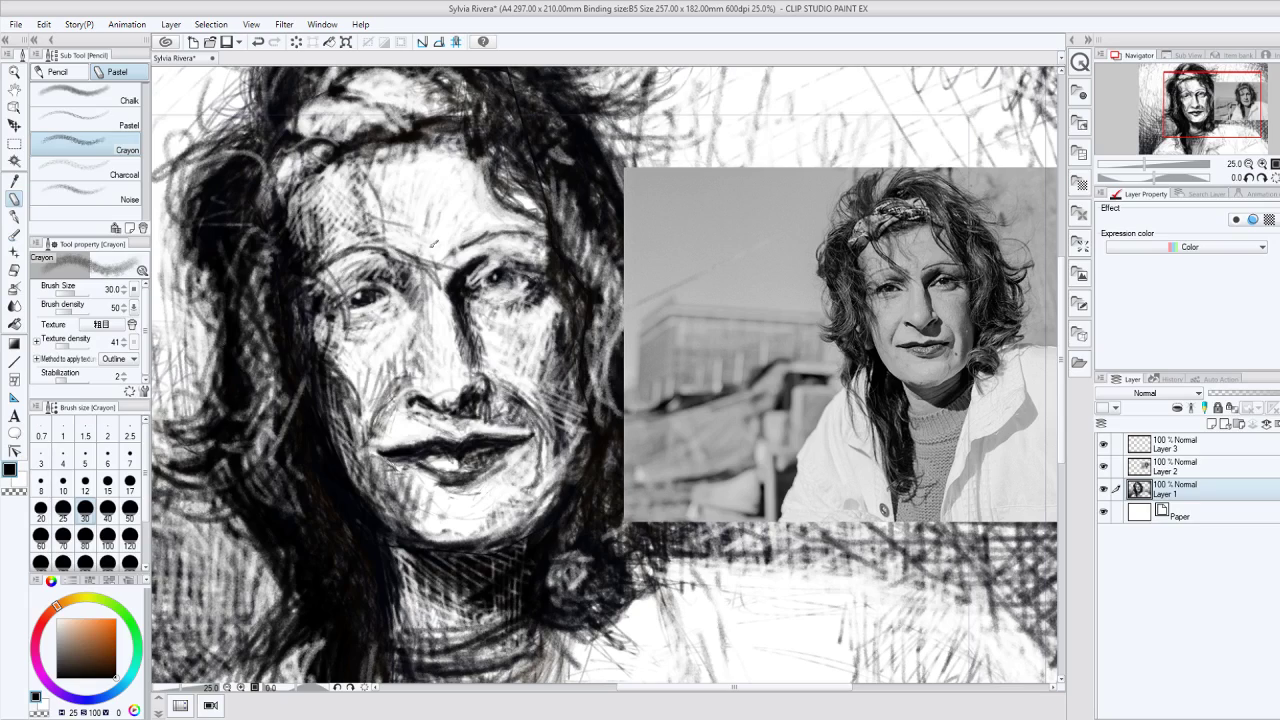
mouse_move(444, 270)
left_mouse_down()
mouse_move(452, 284)
mouse_move(487, 252)
left_mouse_up()
left_click_drag(470, 270, 507, 292)
mouse_move(347, 282)
left_mouse_down()
mouse_move(388, 298)
mouse_move(370, 296)
mouse_move(377, 288)
mouse_move(371, 317)
mouse_move(345, 320)
left_mouse_up()
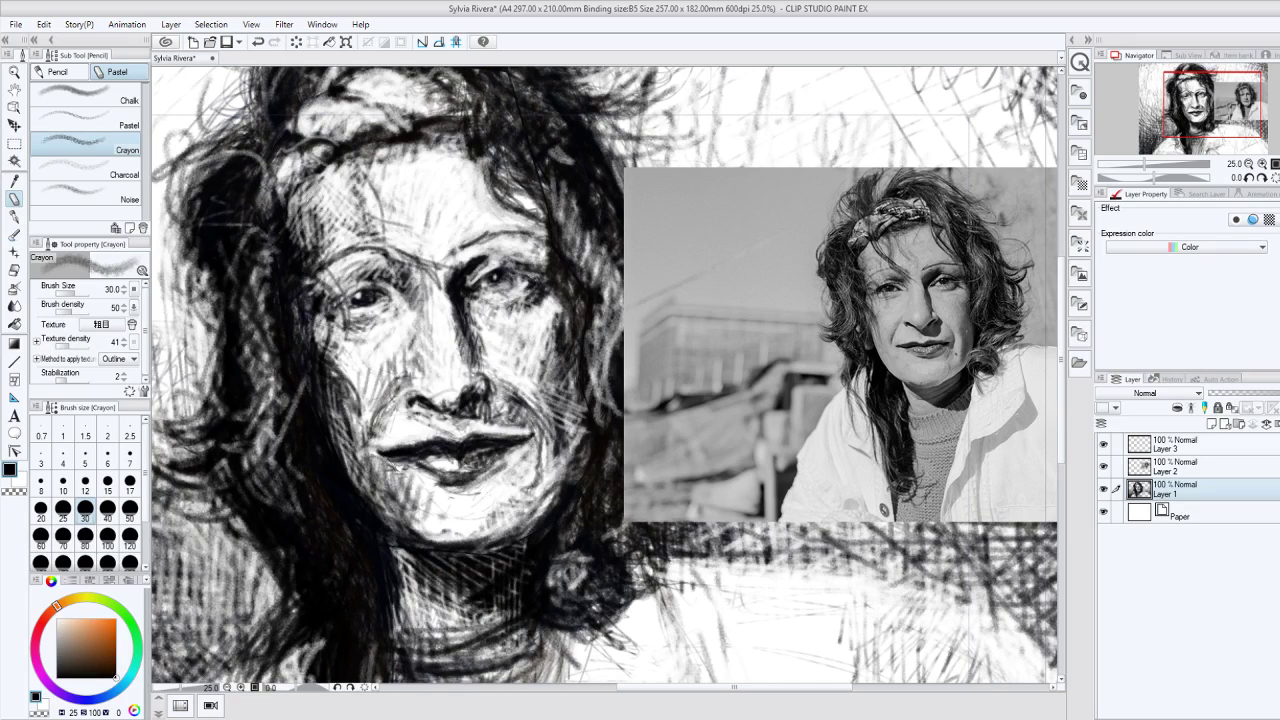
Step: Draw loose black Crayon hair strands falling from the hairline over the left forehead and temple
mouse_move(311, 206)
left_mouse_down()
mouse_move(323, 179)
mouse_move(345, 222)
mouse_move(318, 172)
mouse_move(350, 225)
left_mouse_up()
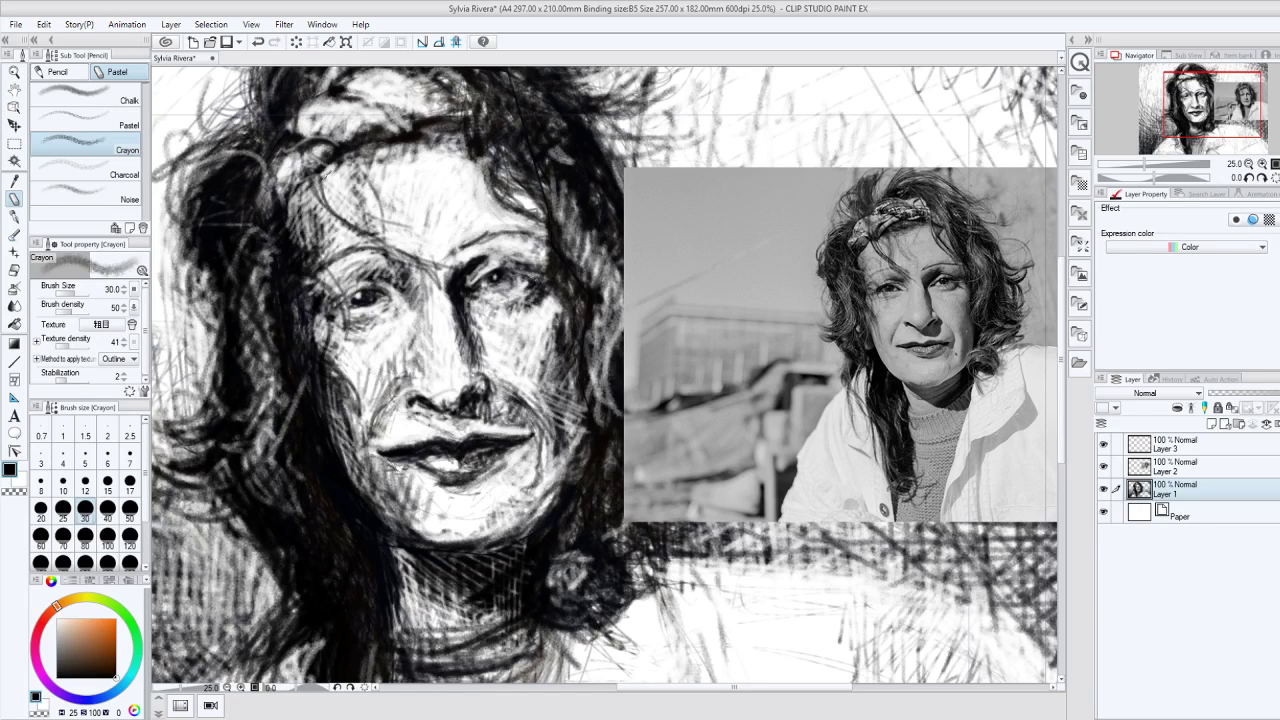
left_click_drag(322, 172, 376, 236)
left_click_drag(345, 166, 390, 262)
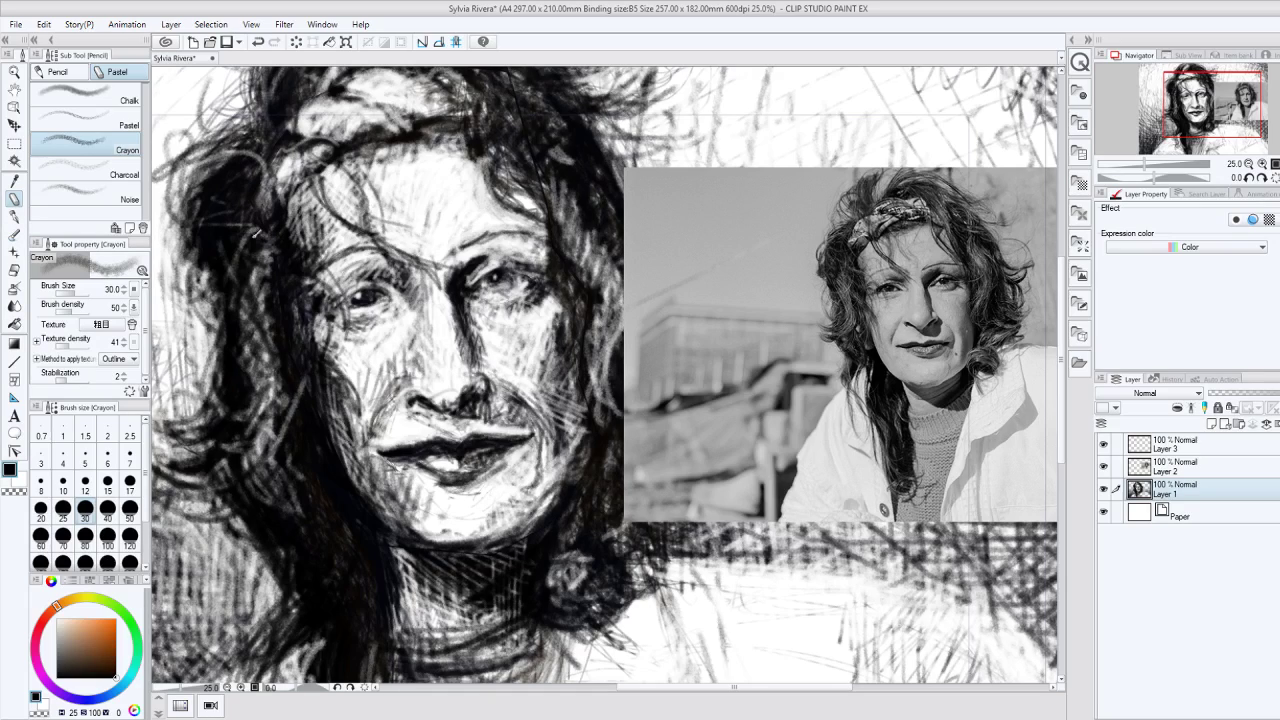
left_click_drag(293, 218, 344, 322)
mouse_move(326, 272)
left_mouse_down()
mouse_move(348, 308)
mouse_move(312, 294)
left_mouse_up()
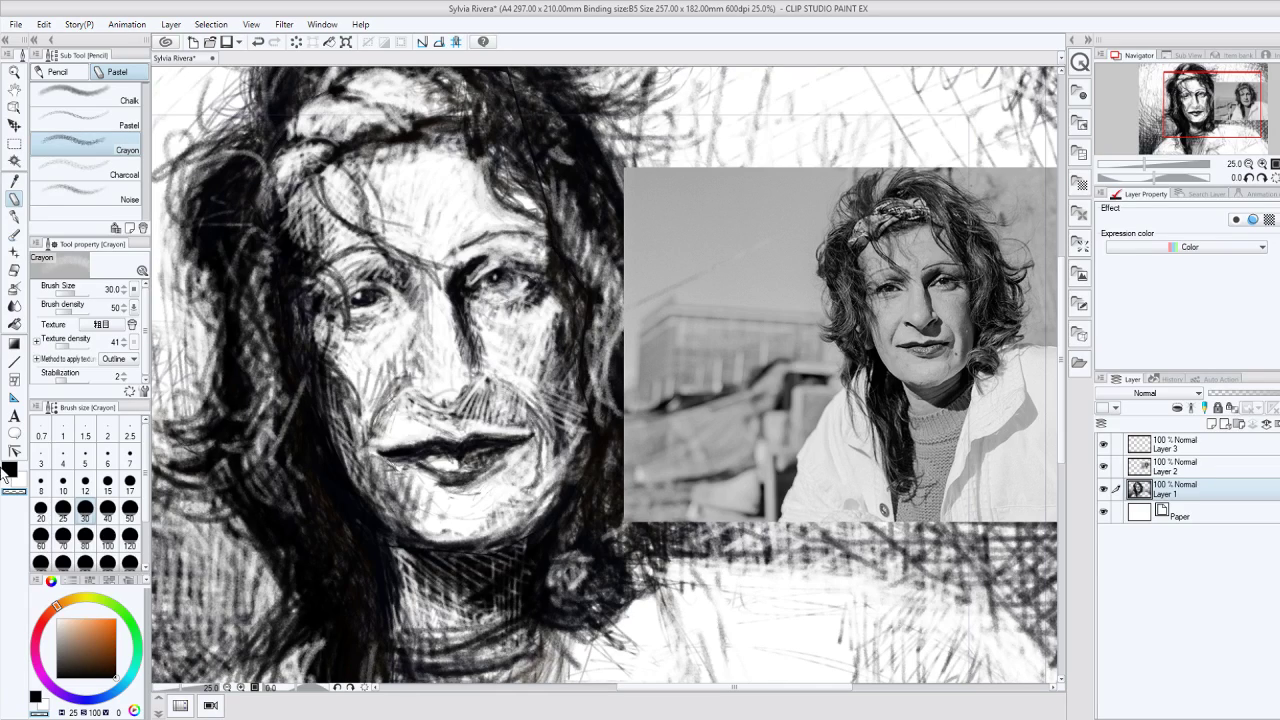
Step: Darken the headband's folds and lower edge with black Crayon strokes, and lighten a small part with transparent Crayon
left_click(8, 469)
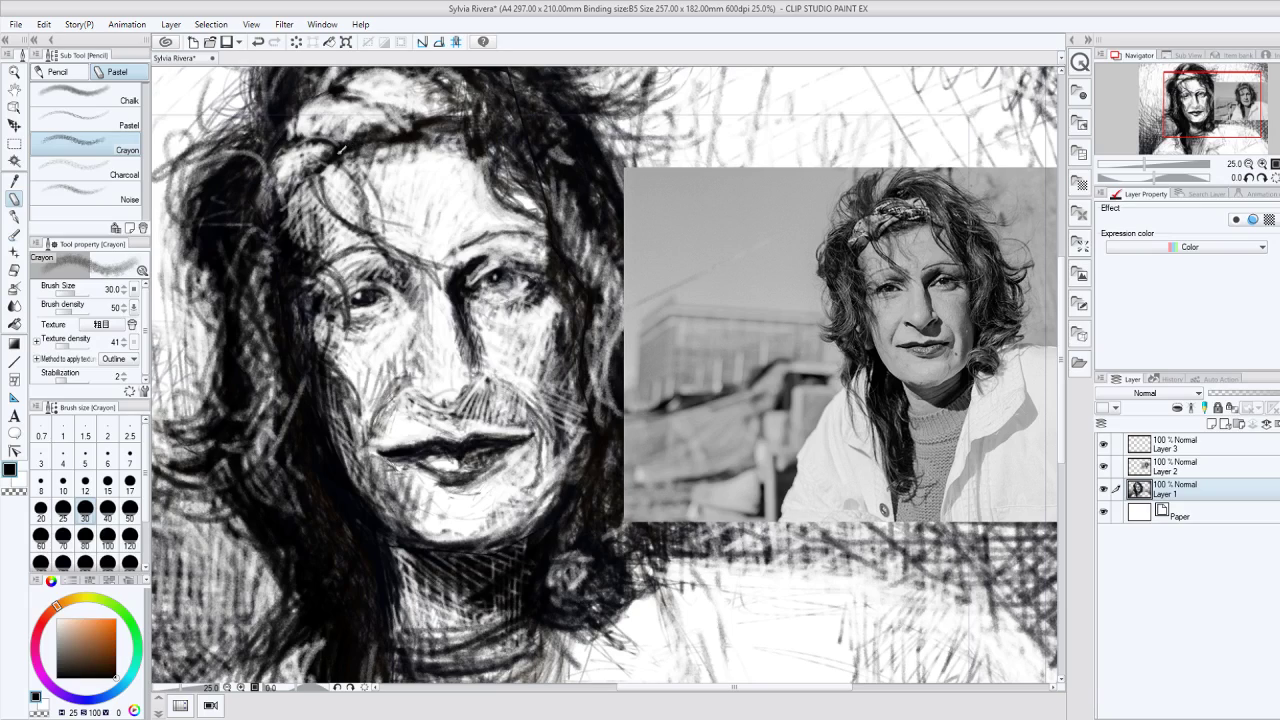
left_click_drag(371, 132, 354, 157)
left_click_drag(424, 128, 348, 164)
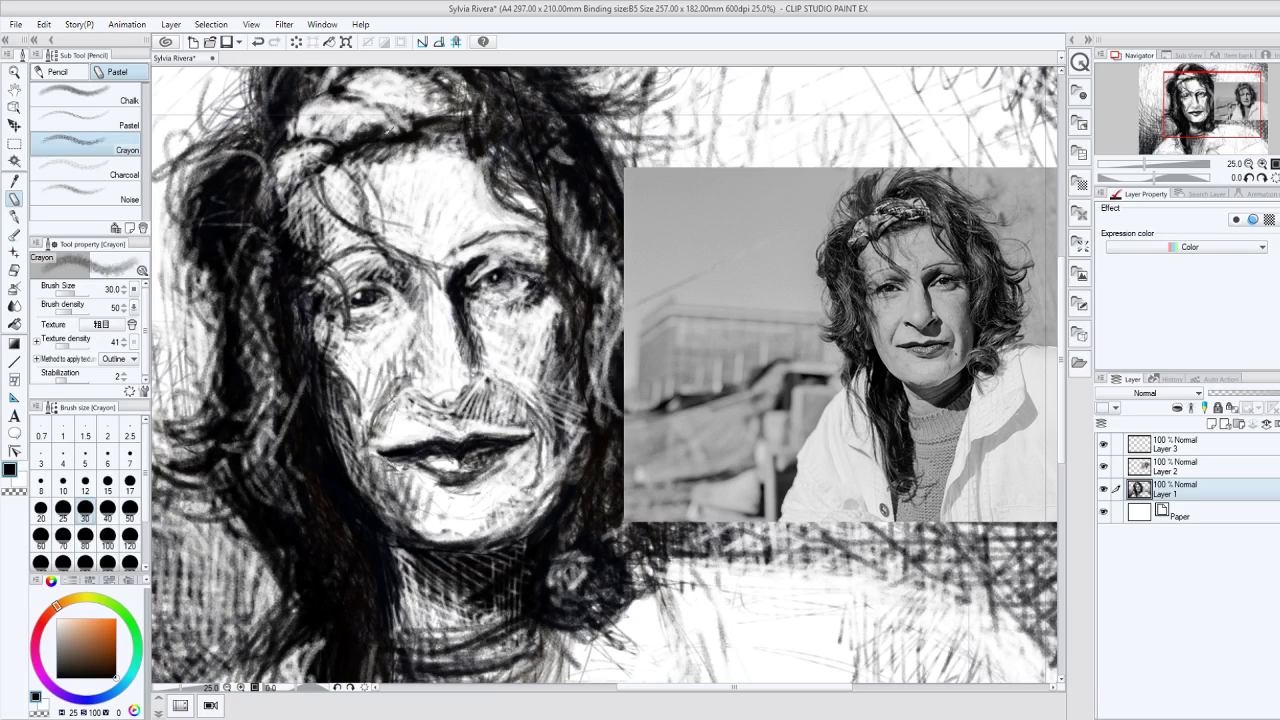
left_click_drag(414, 102, 362, 132)
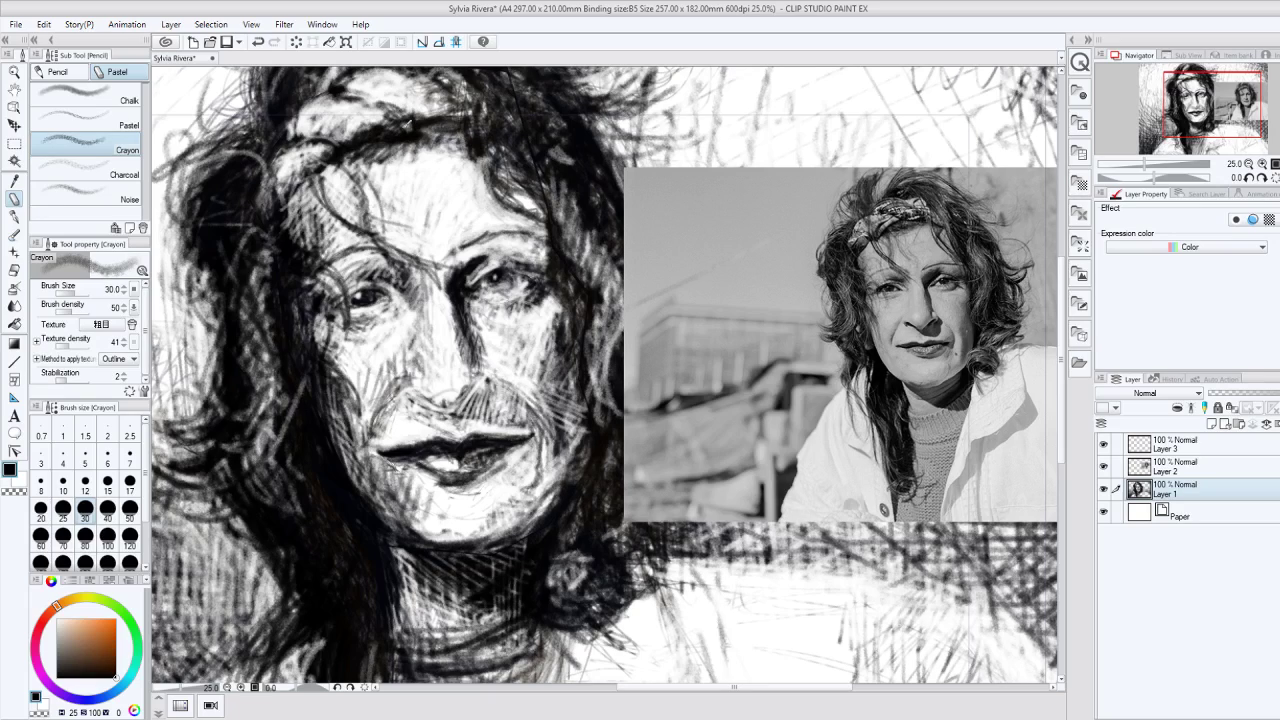
key("c")
left_click_drag(410, 133, 431, 124)
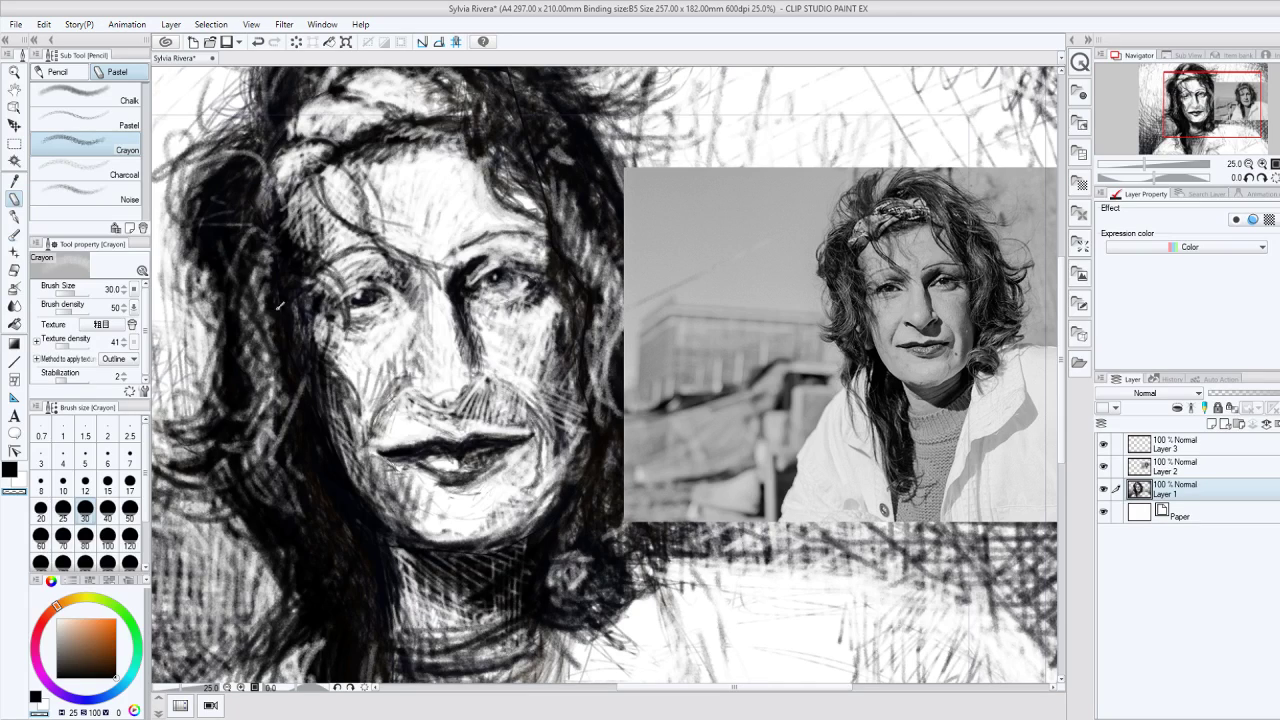
left_click(13, 451)
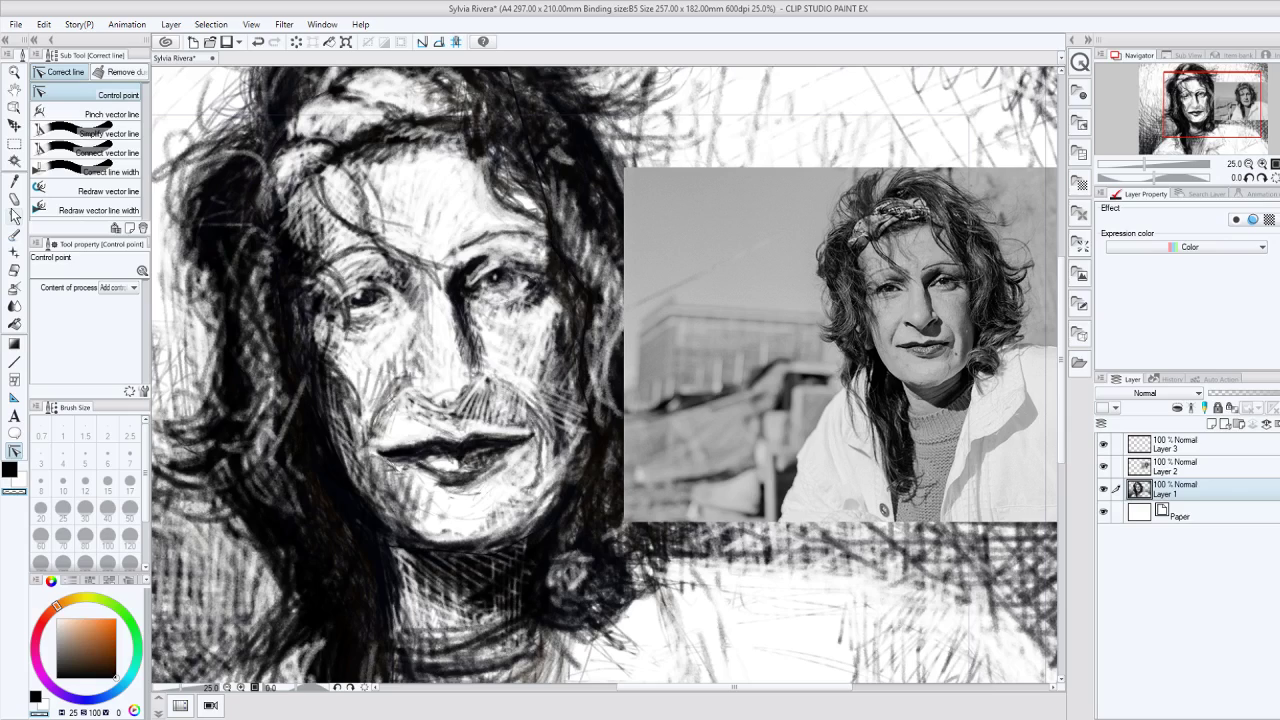
left_click(14, 199)
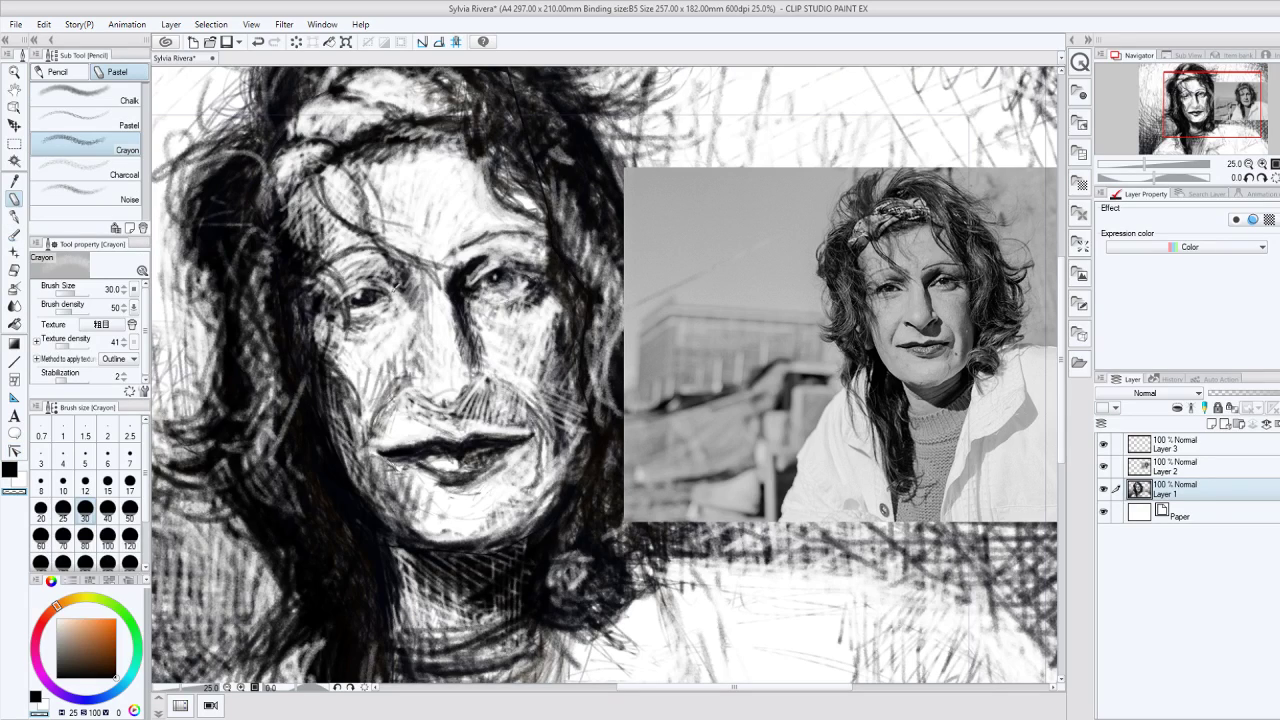
Step: Darken the left upper eyelid and shade the nose tip and nostrils with black Crayon strokes
left_click(10, 469)
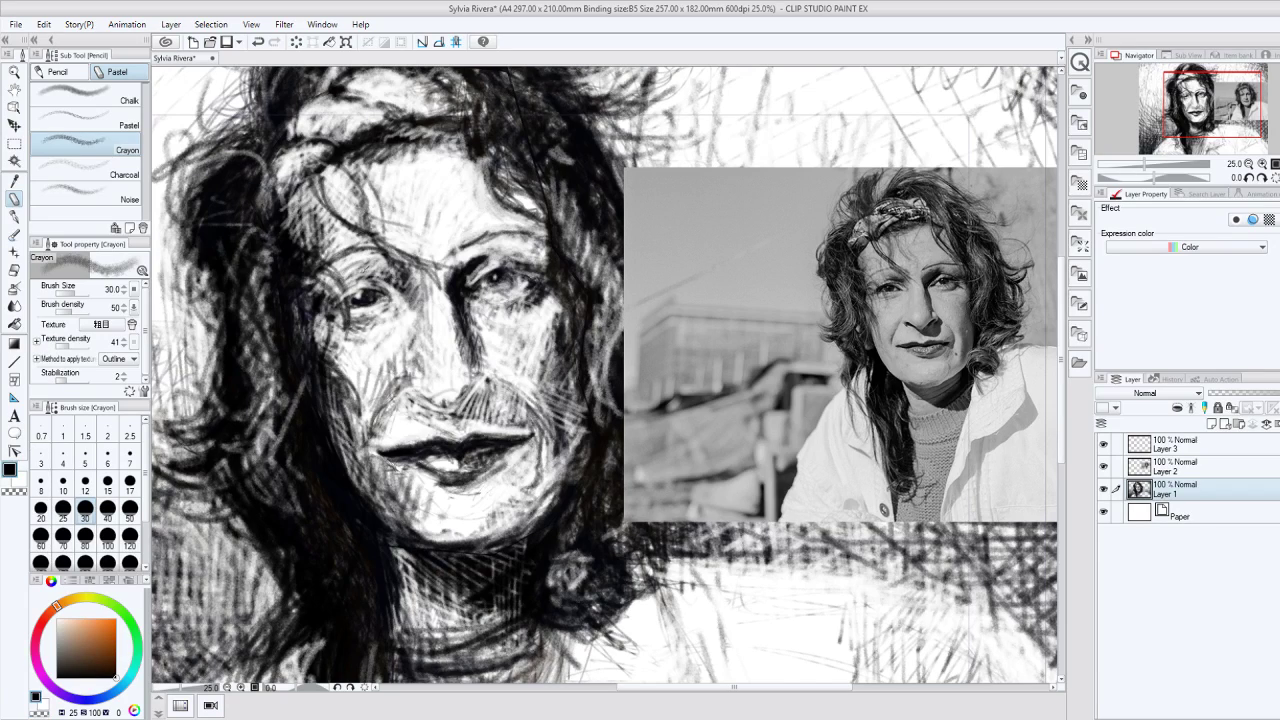
mouse_move(364, 274)
left_mouse_down()
mouse_move(390, 282)
mouse_move(350, 277)
left_mouse_up()
mouse_move(452, 405)
left_mouse_down()
mouse_move(466, 388)
mouse_move(455, 403)
left_mouse_up()
mouse_move(461, 397)
left_mouse_down()
mouse_move(484, 382)
mouse_move(475, 368)
left_mouse_up()
mouse_move(465, 378)
left_mouse_down()
mouse_move(477, 353)
mouse_move(456, 341)
left_mouse_up()
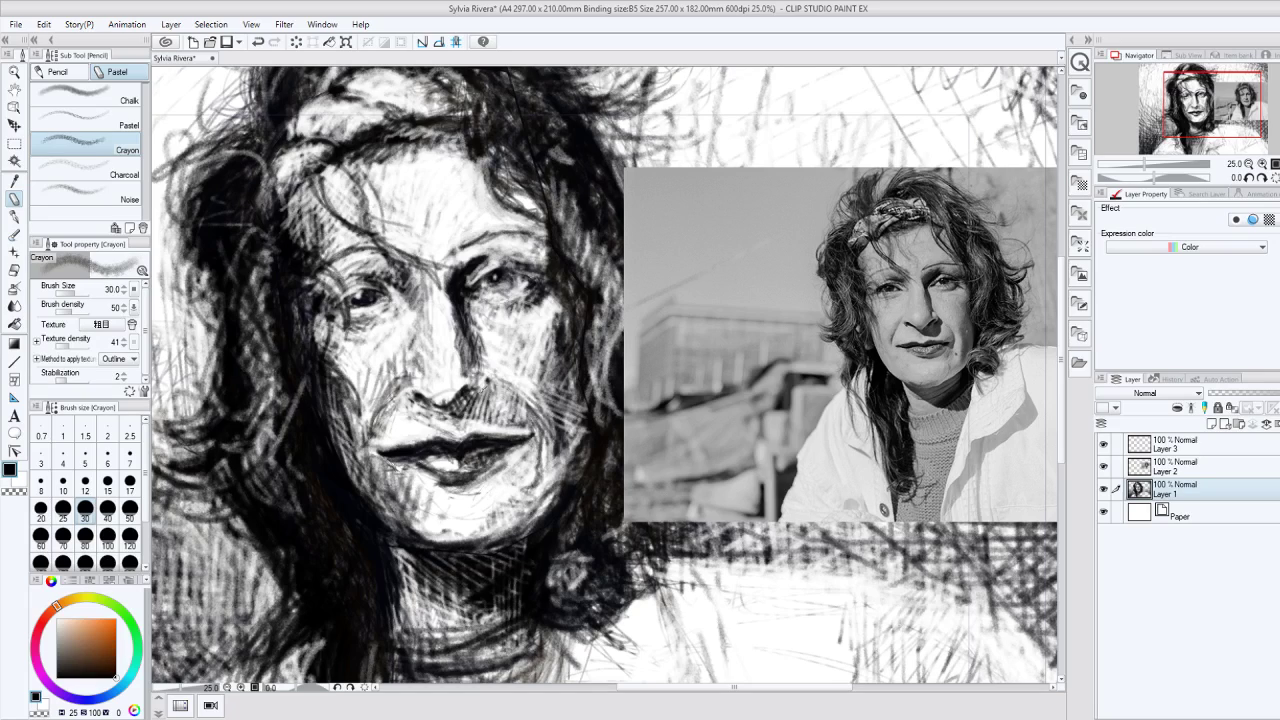
left_click_drag(488, 395, 476, 355)
mouse_move(493, 383)
left_mouse_down()
mouse_move(481, 363)
mouse_move(438, 408)
mouse_move(442, 396)
mouse_move(481, 421)
mouse_move(499, 385)
left_mouse_up()
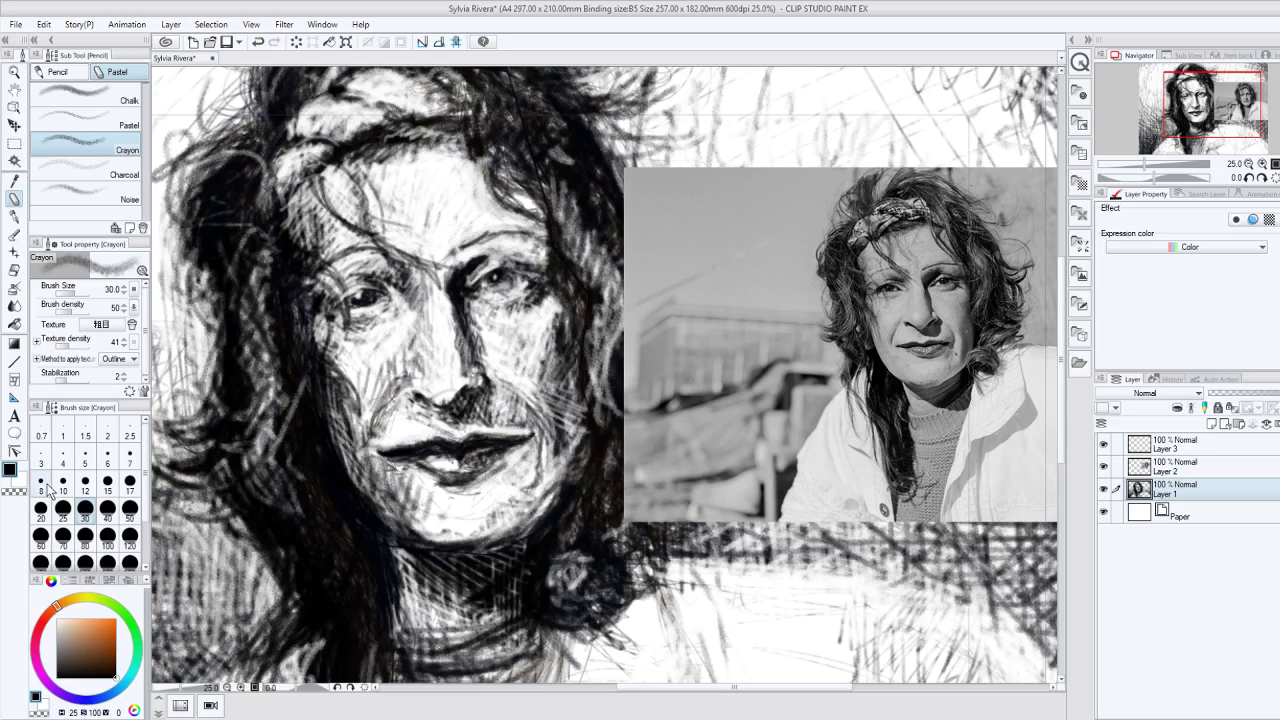
Step: Lighten the outer edge of the left cheek with long transparent Crayon strokes
key("c")
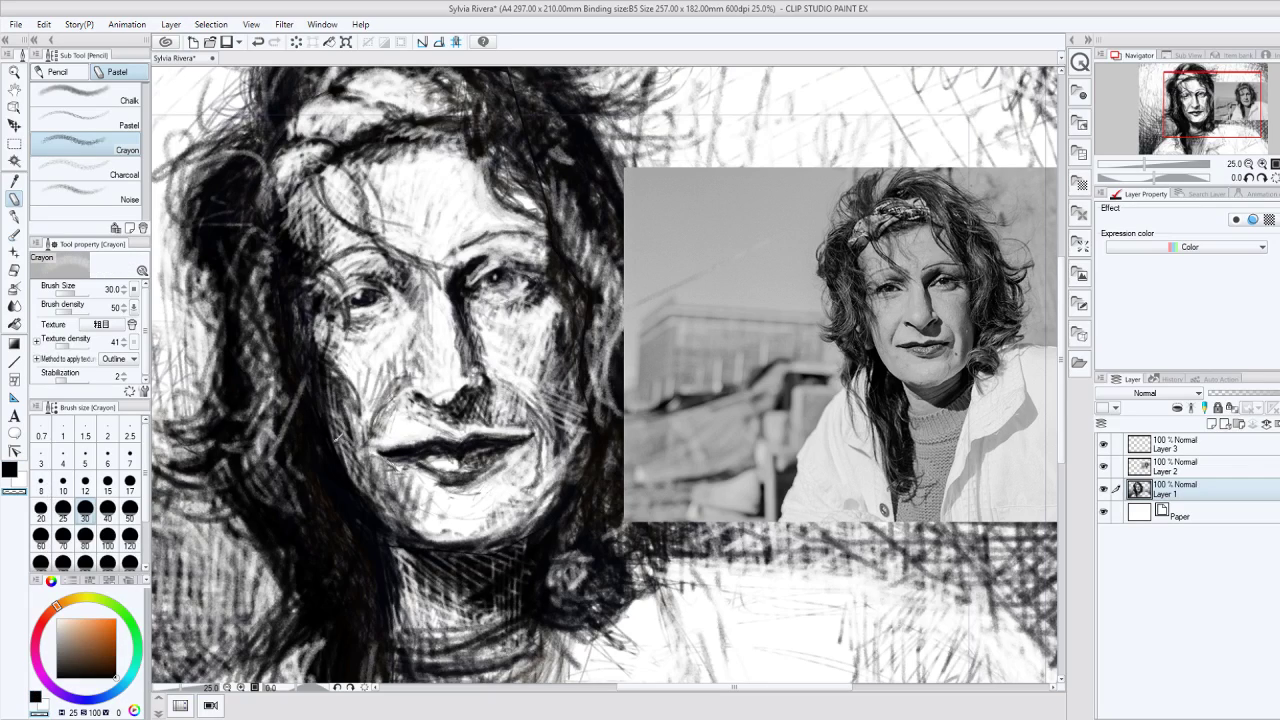
mouse_move(322, 366)
left_mouse_down()
mouse_move(341, 451)
mouse_move(325, 345)
left_mouse_up()
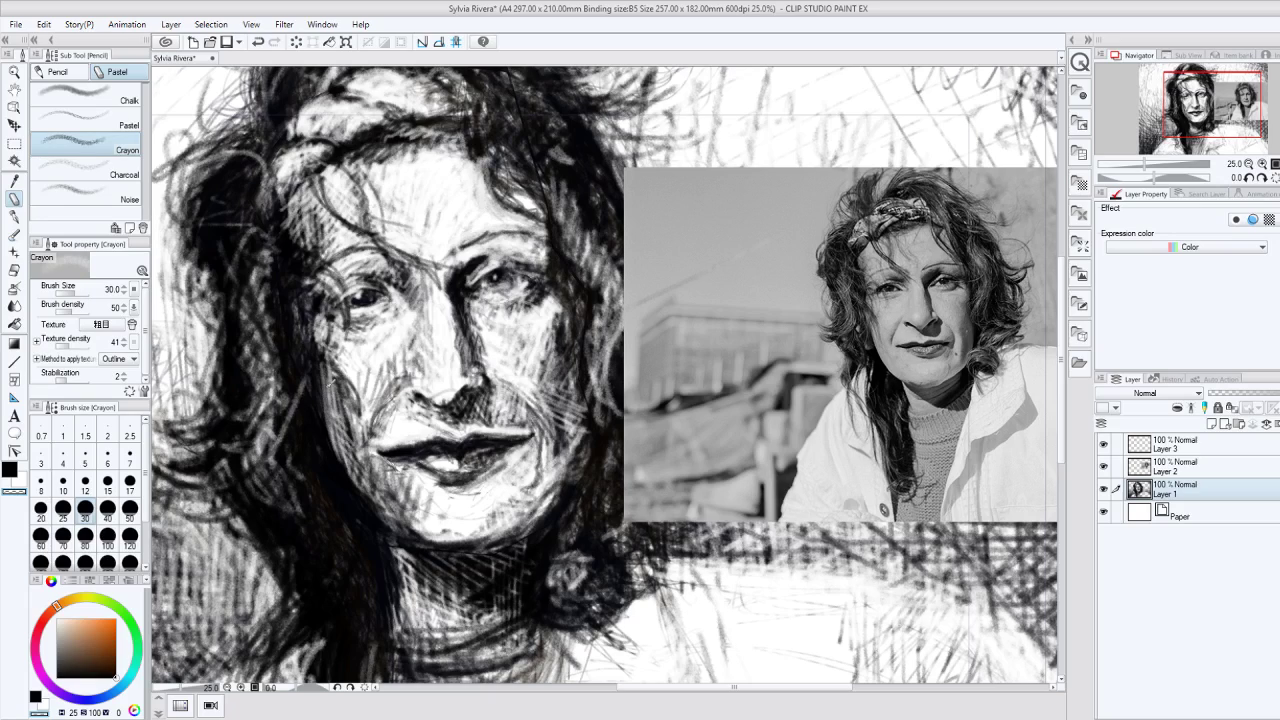
left_click_drag(345, 440, 325, 345)
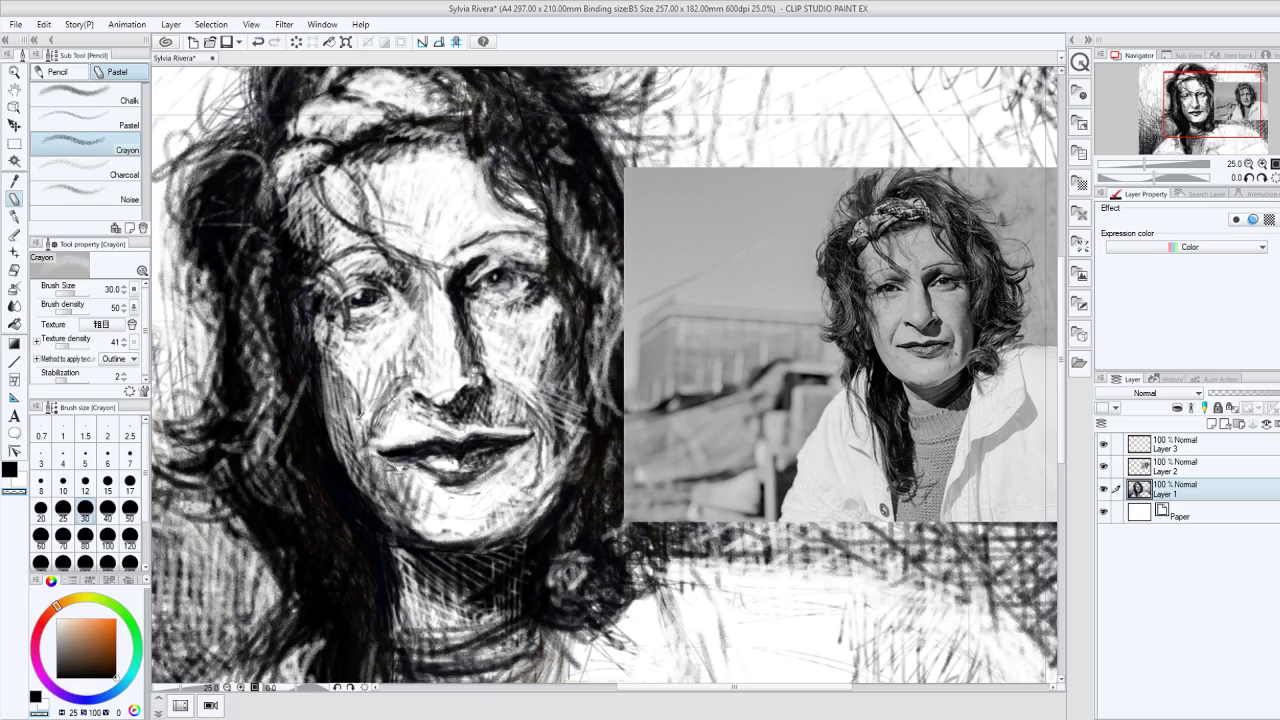
left_click_drag(357, 450, 362, 384)
Step: Add black Crayon strokes to the left side of the upper lip area and the right corner of the mouth
key("c")
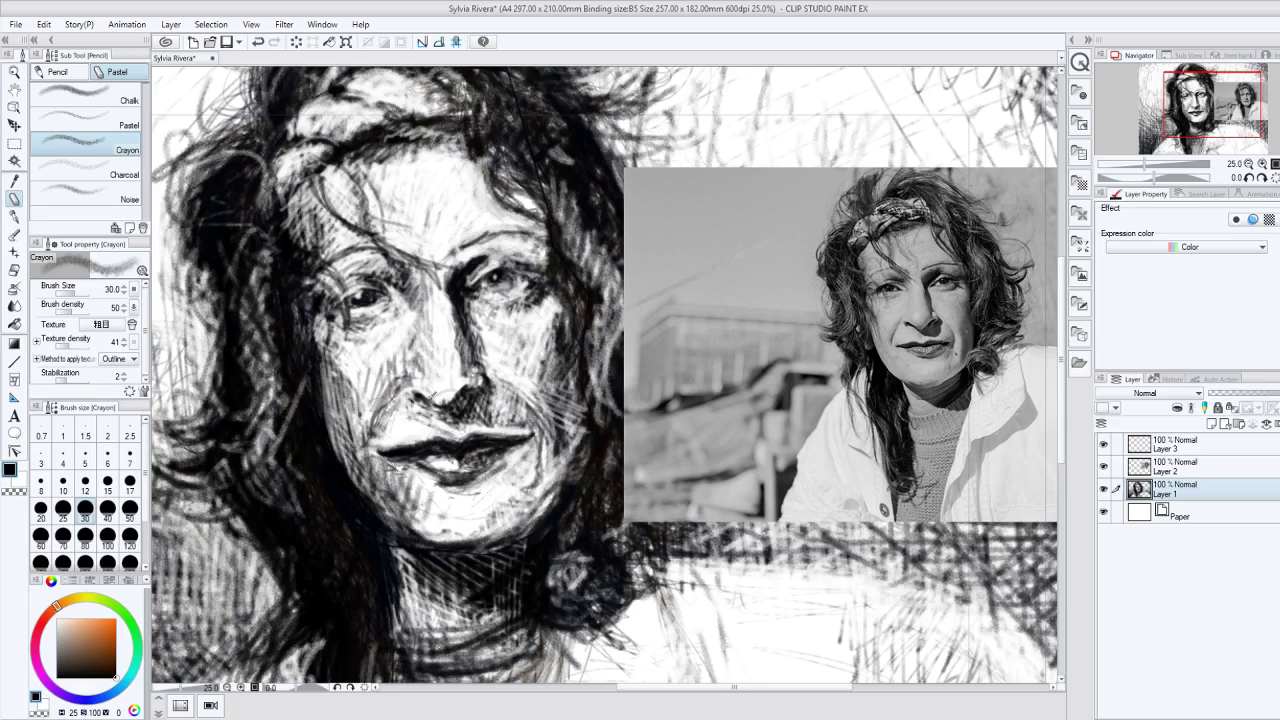
left_click_drag(432, 396, 392, 400)
mouse_move(543, 430)
left_mouse_down()
mouse_move(530, 400)
mouse_move(512, 430)
left_mouse_up()
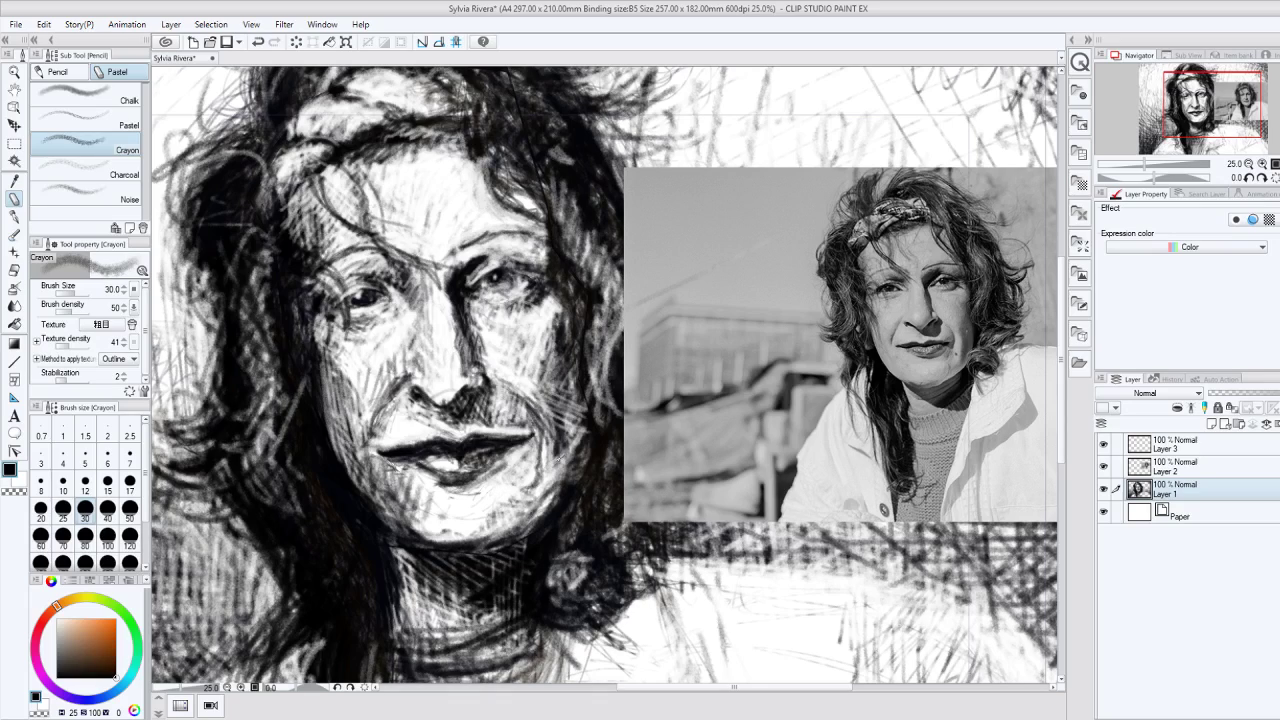
Step: Hatch transparent Crayon highlights over the right cheek and below the right eye
left_click(14, 491)
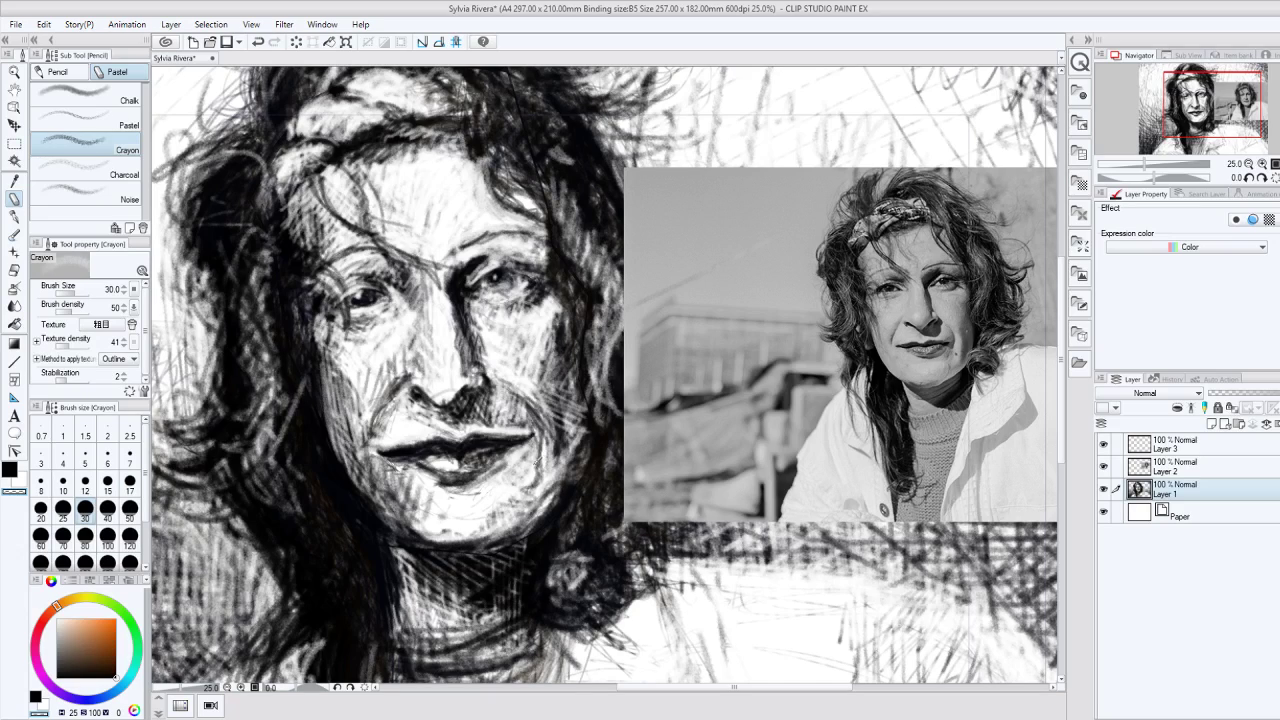
mouse_move(555, 447)
left_mouse_down()
mouse_move(539, 475)
mouse_move(556, 412)
mouse_move(546, 395)
mouse_move(544, 408)
mouse_move(508, 412)
mouse_move(518, 390)
mouse_move(536, 396)
mouse_move(522, 353)
left_mouse_up()
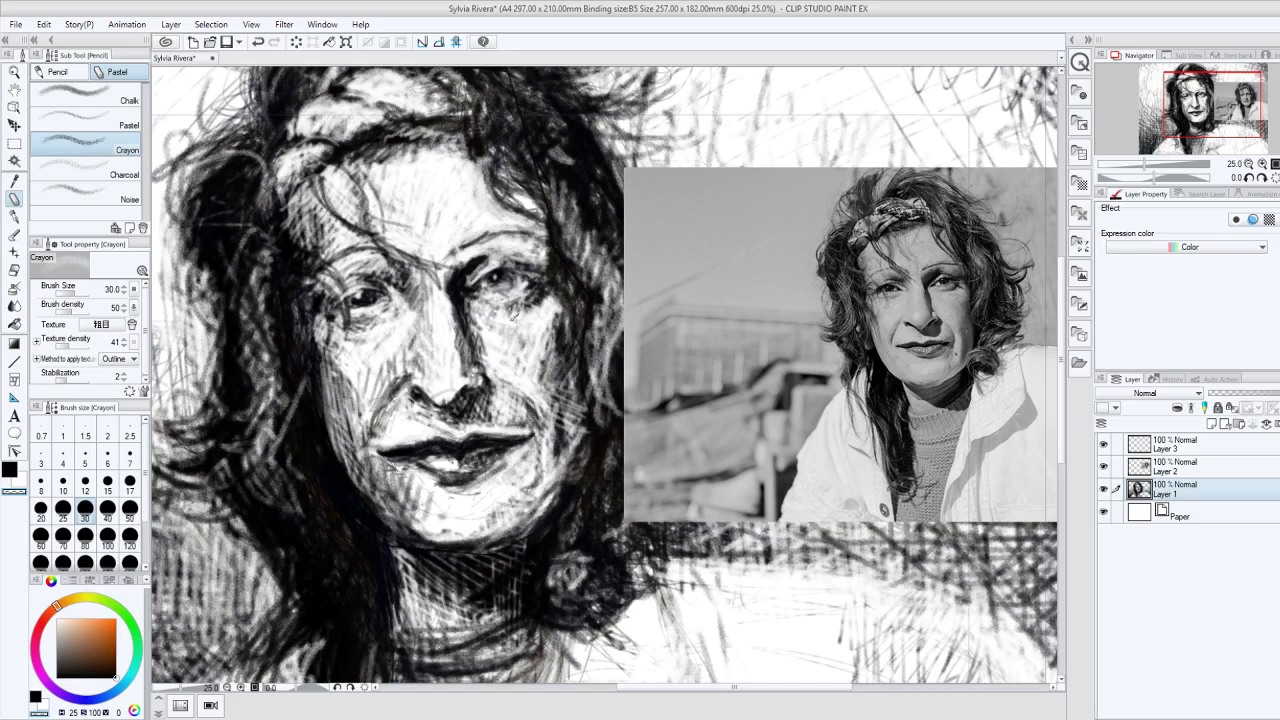
left_click_drag(513, 312, 566, 293)
left_click_drag(538, 380, 565, 312)
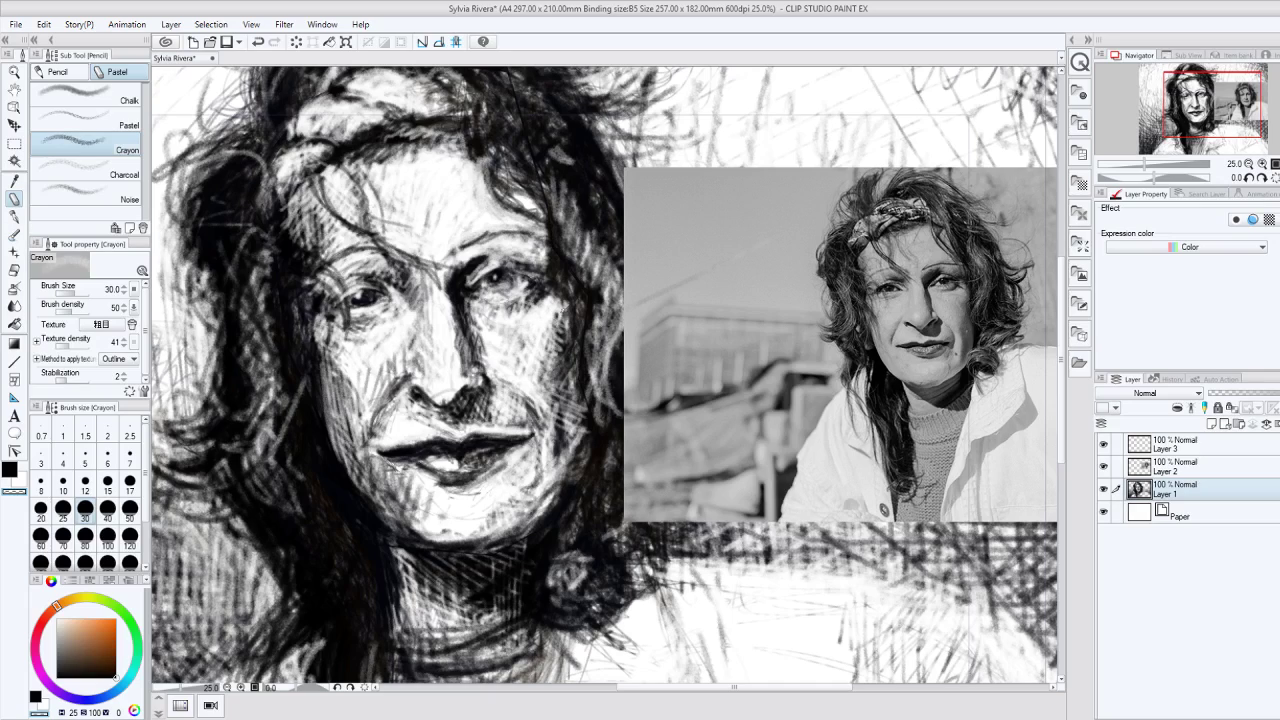
Step: Strengthen the right eye, the left eyebrow and the lower lip with black Crayon strokes
key("c")
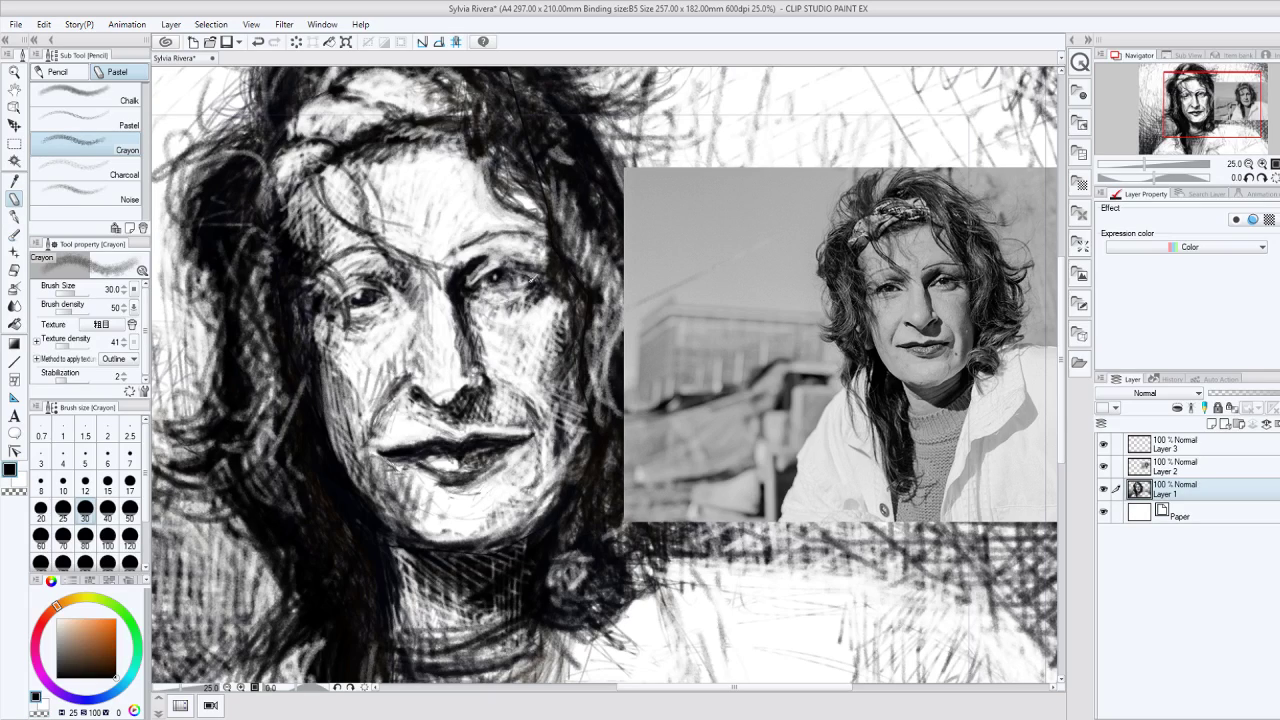
left_click_drag(530, 282, 490, 290)
left_click_drag(353, 253, 340, 263)
left_click_drag(440, 472, 465, 470)
Step: Shade the right jawline and outer right cheek with black Crayon hatching, undoing the last stroke above the upper lip
left_click_drag(522, 498, 487, 544)
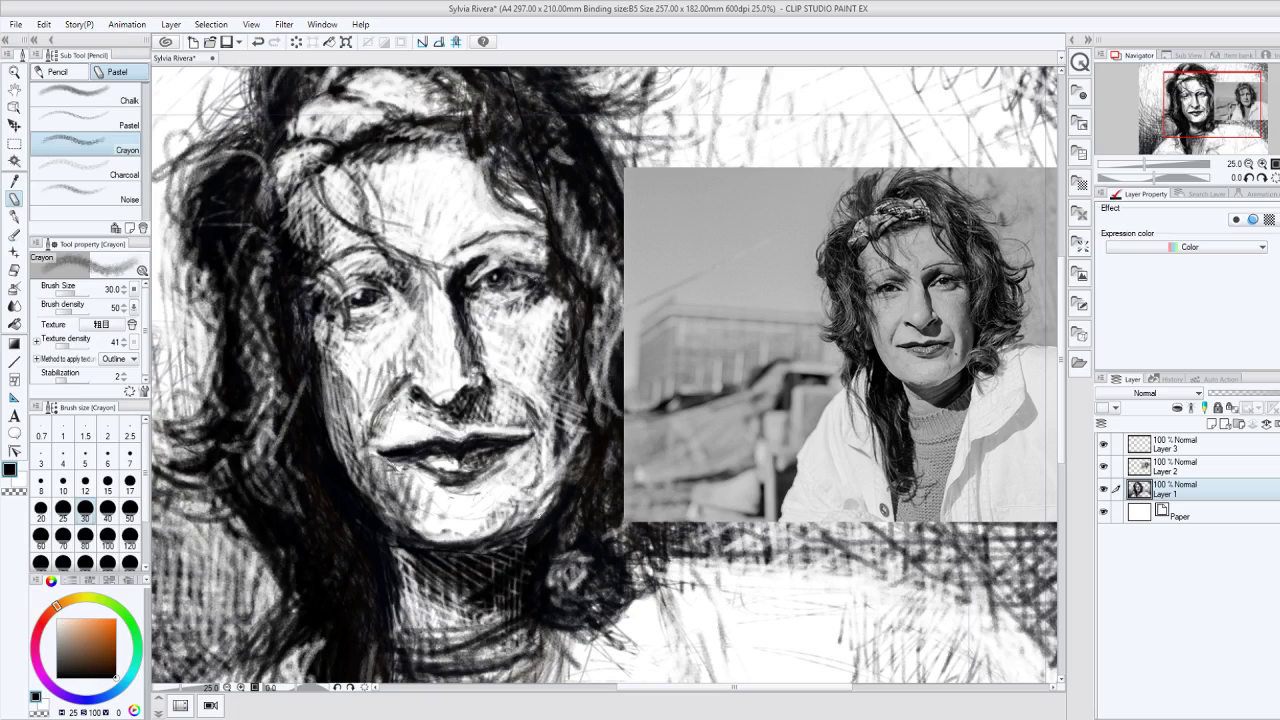
left_click_drag(556, 505, 484, 538)
left_click_drag(574, 344, 540, 446)
left_click_drag(409, 425, 400, 433)
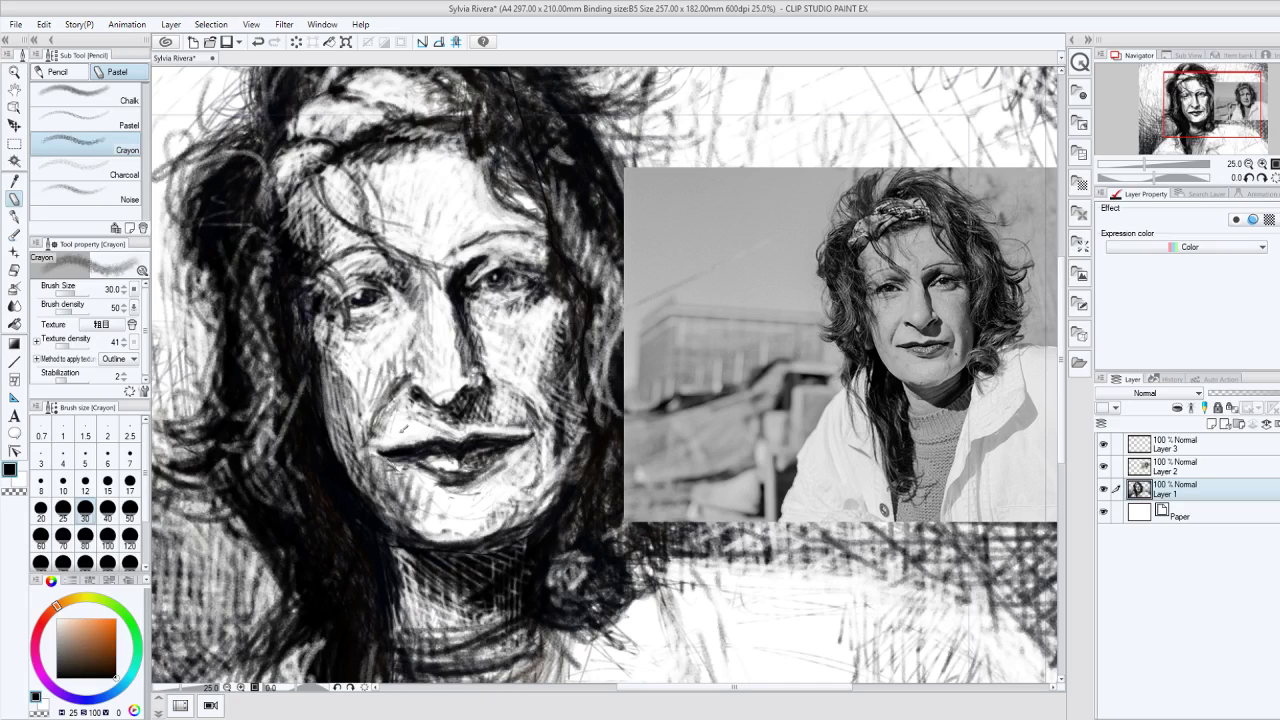
key("ctrl+z")
Step: Lighten the right cheek beside the mouth with transparent Crayon, and touch up the upper lip in black
left_click(16, 492)
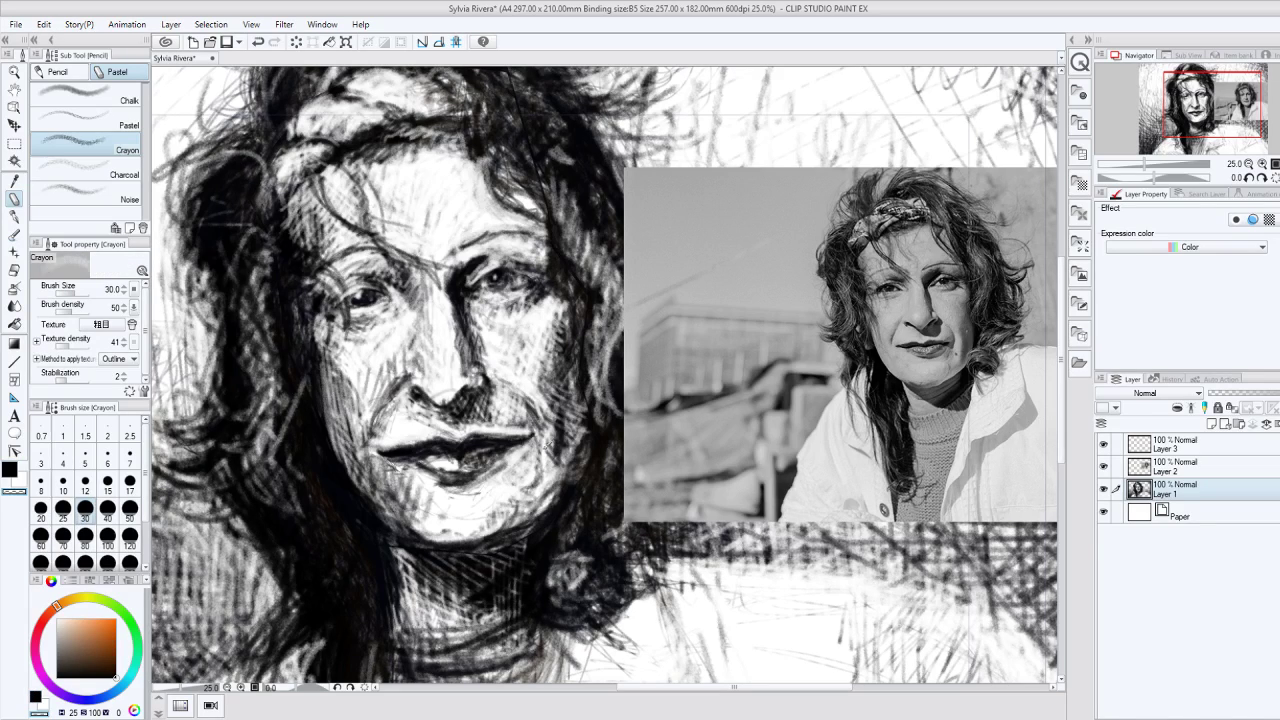
left_click_drag(549, 448, 558, 410)
left_click_drag(516, 398, 507, 419)
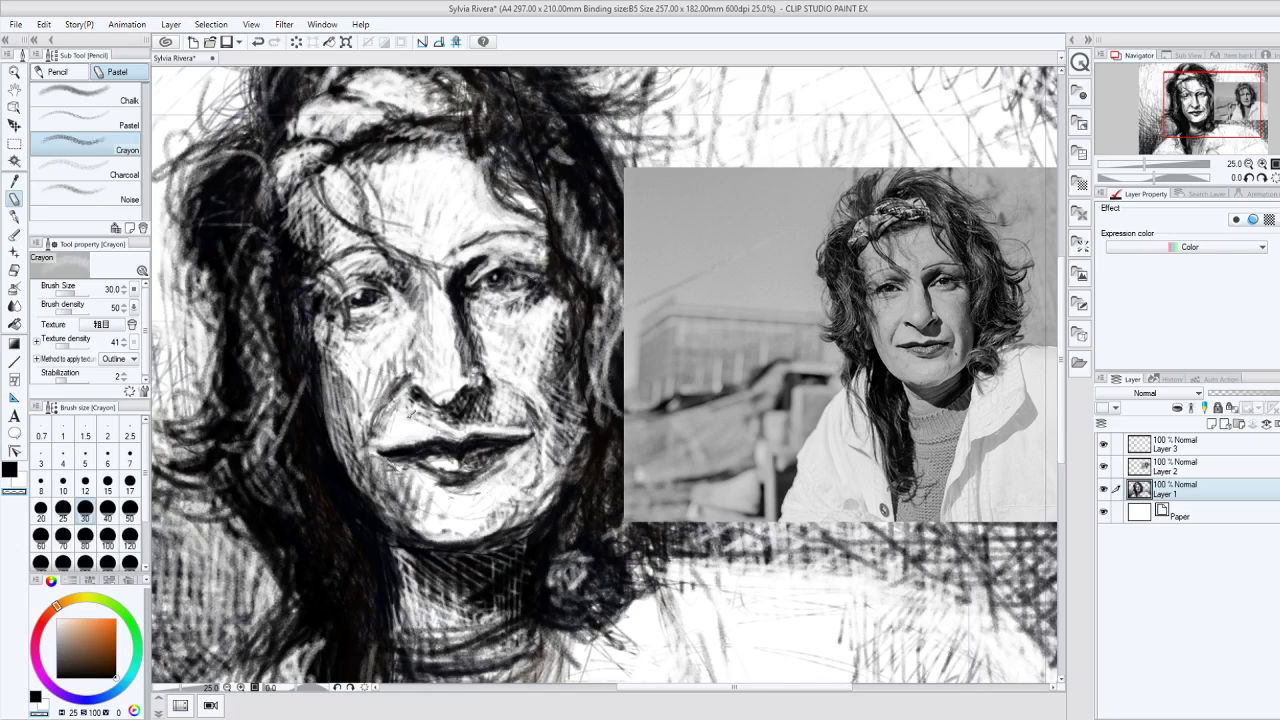
left_click(11, 469)
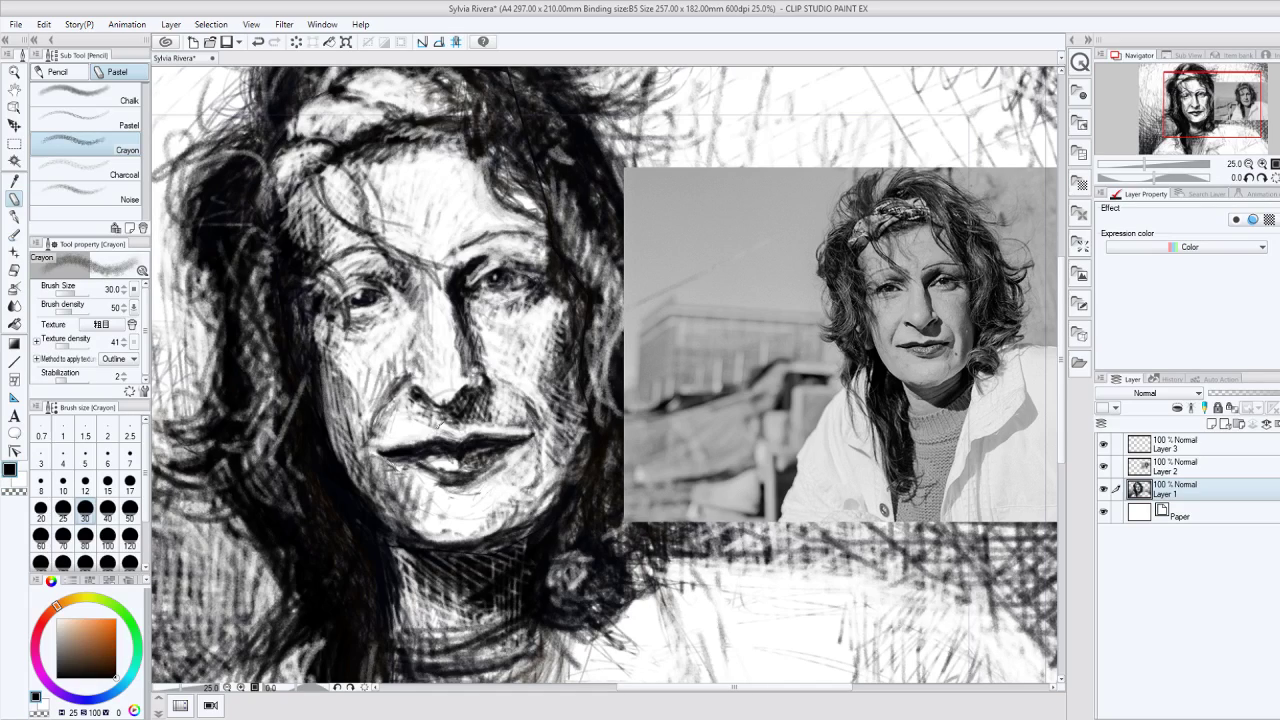
left_click_drag(438, 416, 452, 436)
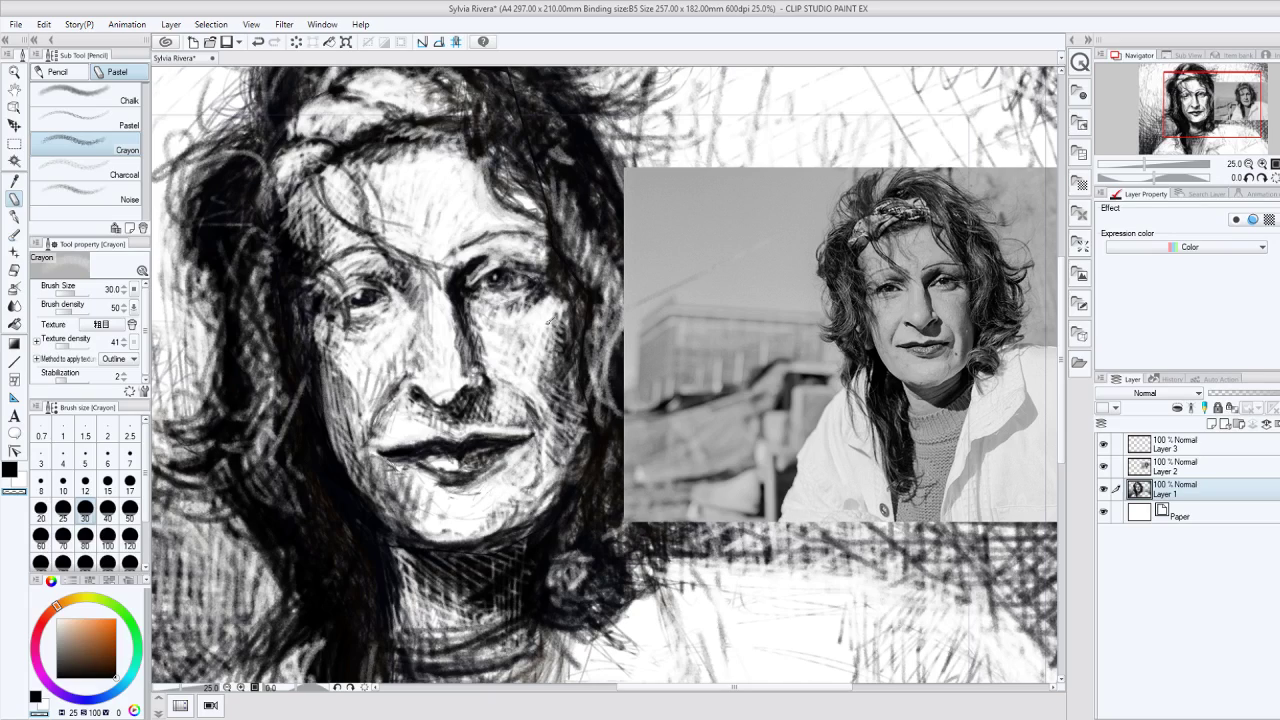
Step: Hatch black Crayon shading over the outer right cheek, the right side of the nose and the left hairline
left_click(9, 470)
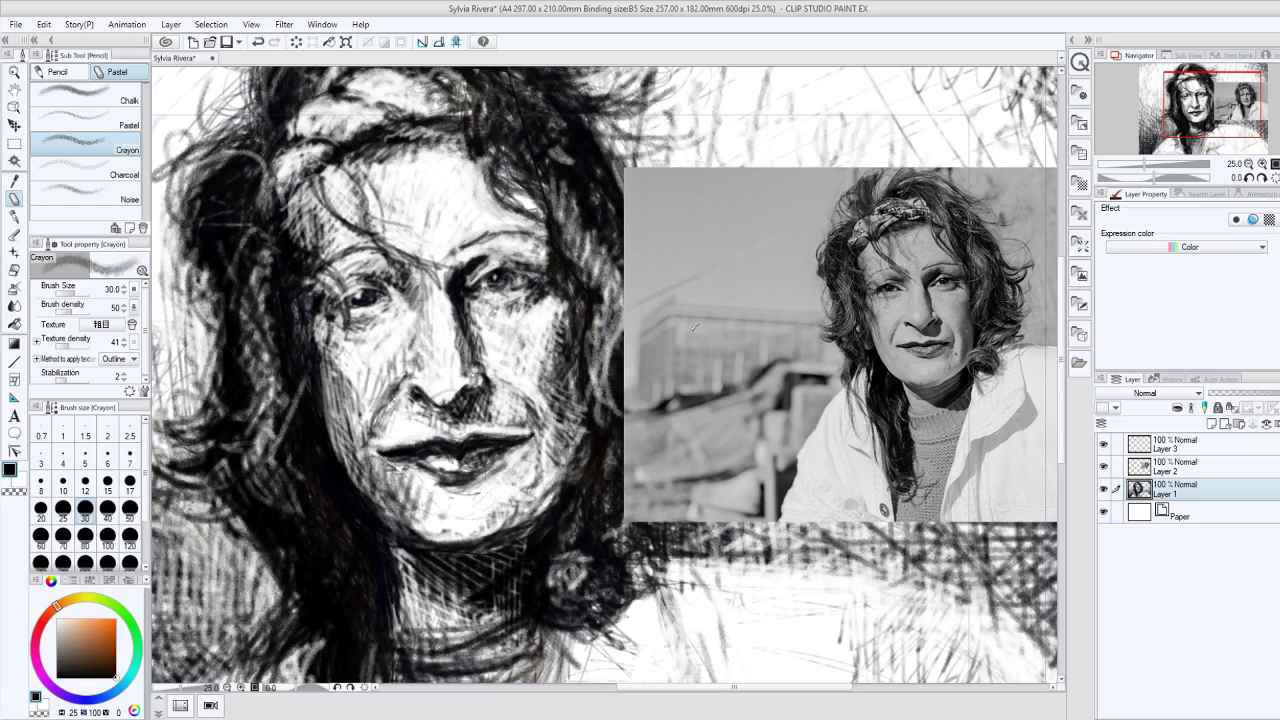
mouse_move(558, 332)
left_mouse_down()
mouse_move(546, 356)
mouse_move(530, 356)
left_mouse_up()
left_click_drag(568, 310, 552, 346)
left_click_drag(483, 300, 470, 320)
mouse_move(283, 214)
left_mouse_down()
mouse_move(294, 222)
mouse_move(288, 204)
mouse_move(308, 233)
mouse_move(286, 243)
left_mouse_up()
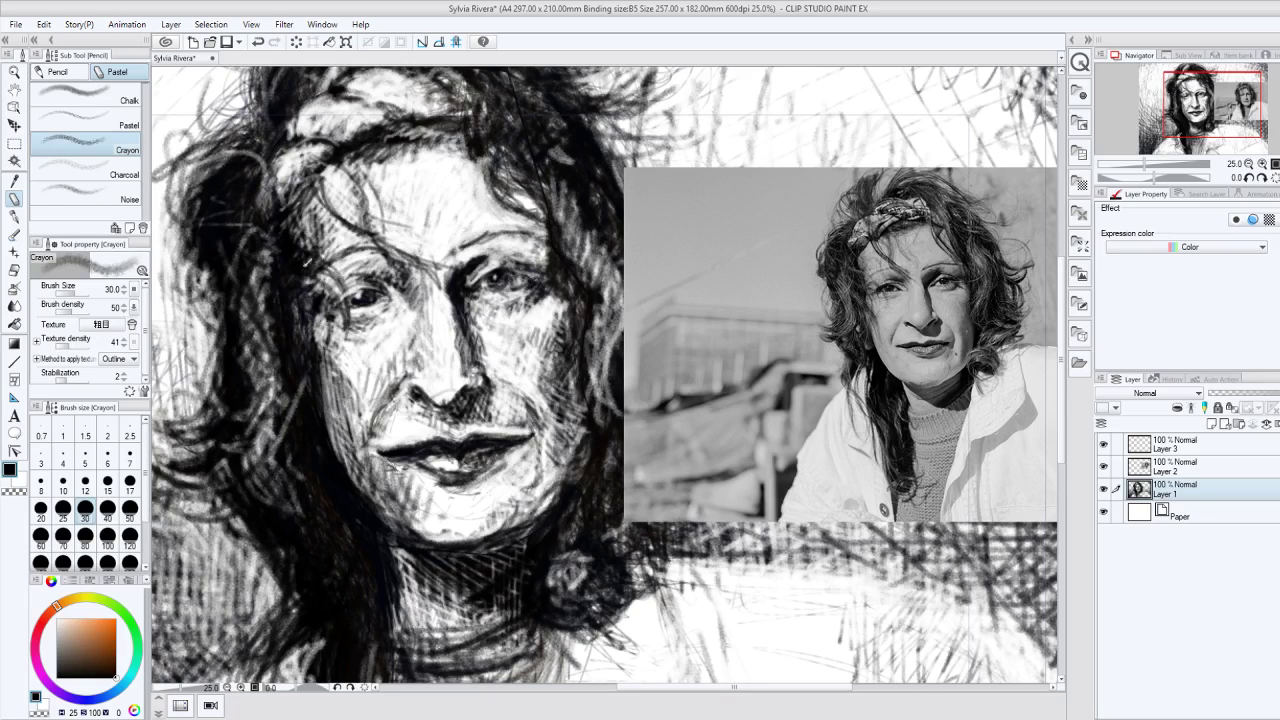
Step: Darken the left temple and the outer edge of the left cheek with black Crayon hatching
left_click_drag(336, 278, 320, 356)
mouse_move(308, 374)
left_mouse_down()
mouse_move(298, 398)
mouse_move(324, 358)
mouse_move(354, 392)
mouse_move(322, 362)
mouse_move(310, 316)
left_mouse_up()
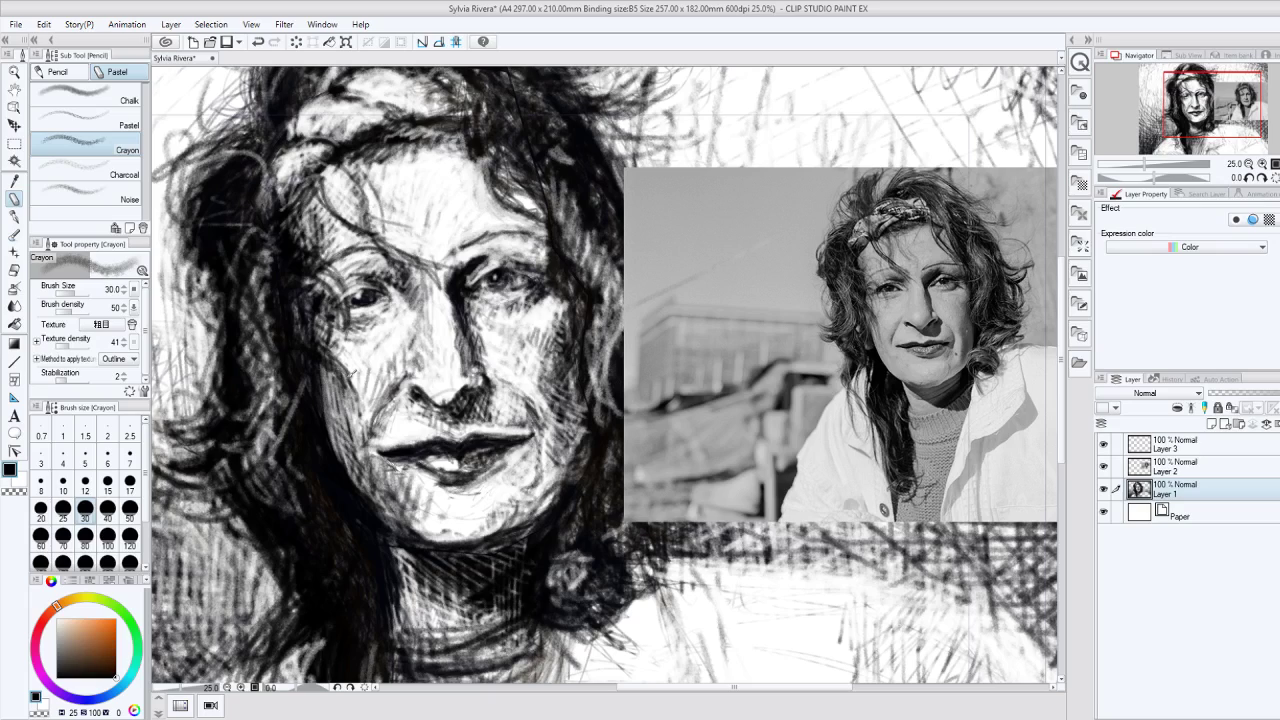
left_click_drag(361, 414, 336, 374)
left_click_drag(350, 426, 334, 358)
Step: Lighten the outer left cheek with transparent Crayon strokes, and restate its edge in black
left_click(14, 492)
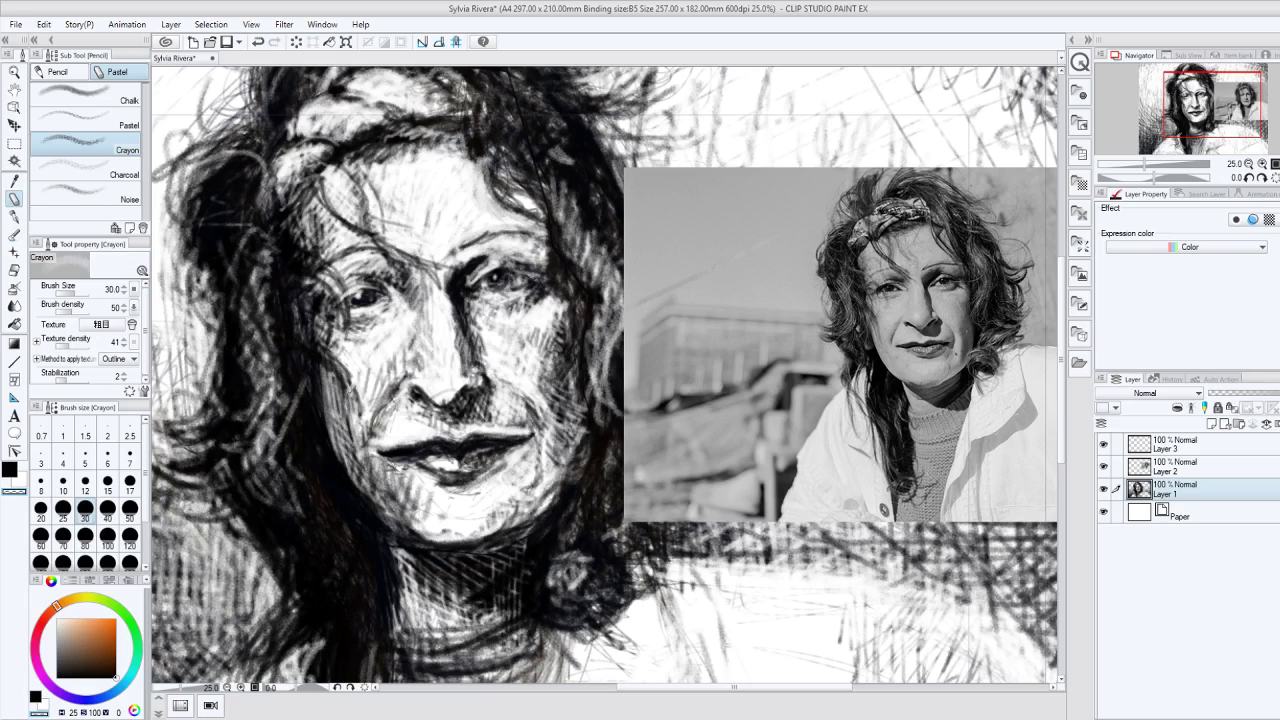
left_click_drag(361, 412, 348, 368)
left_click_drag(368, 412, 336, 358)
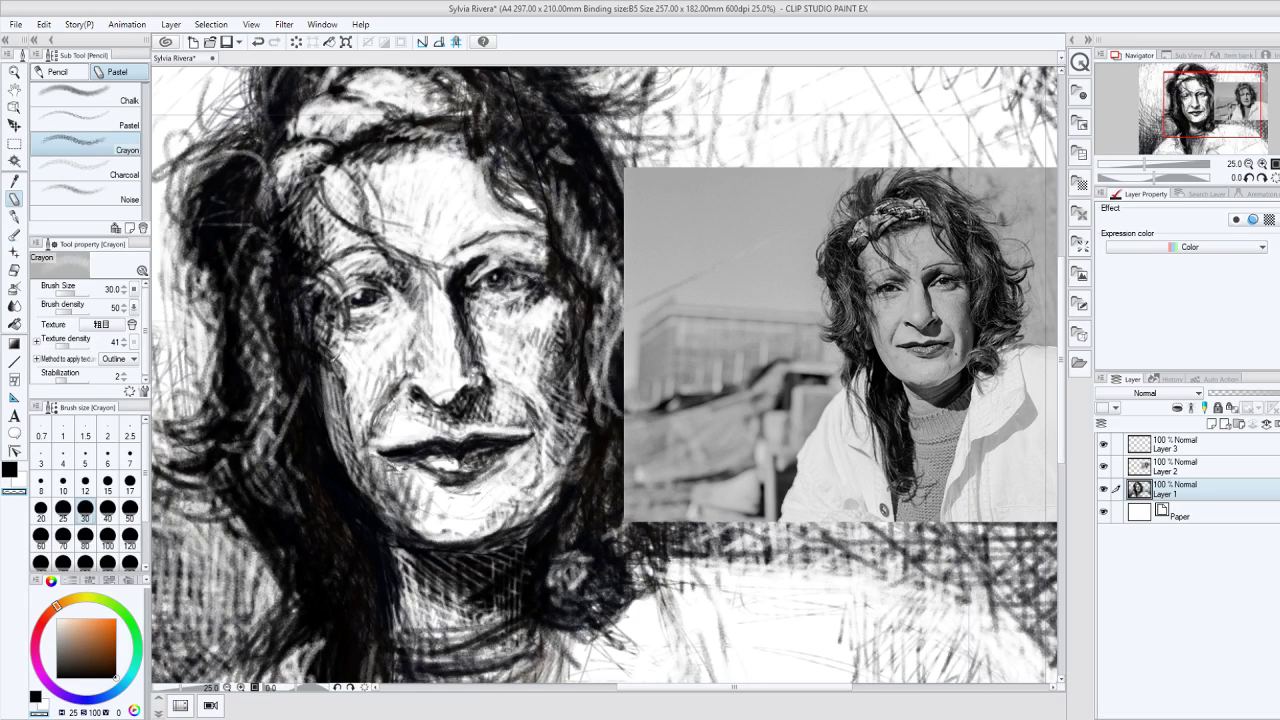
left_click(9, 468)
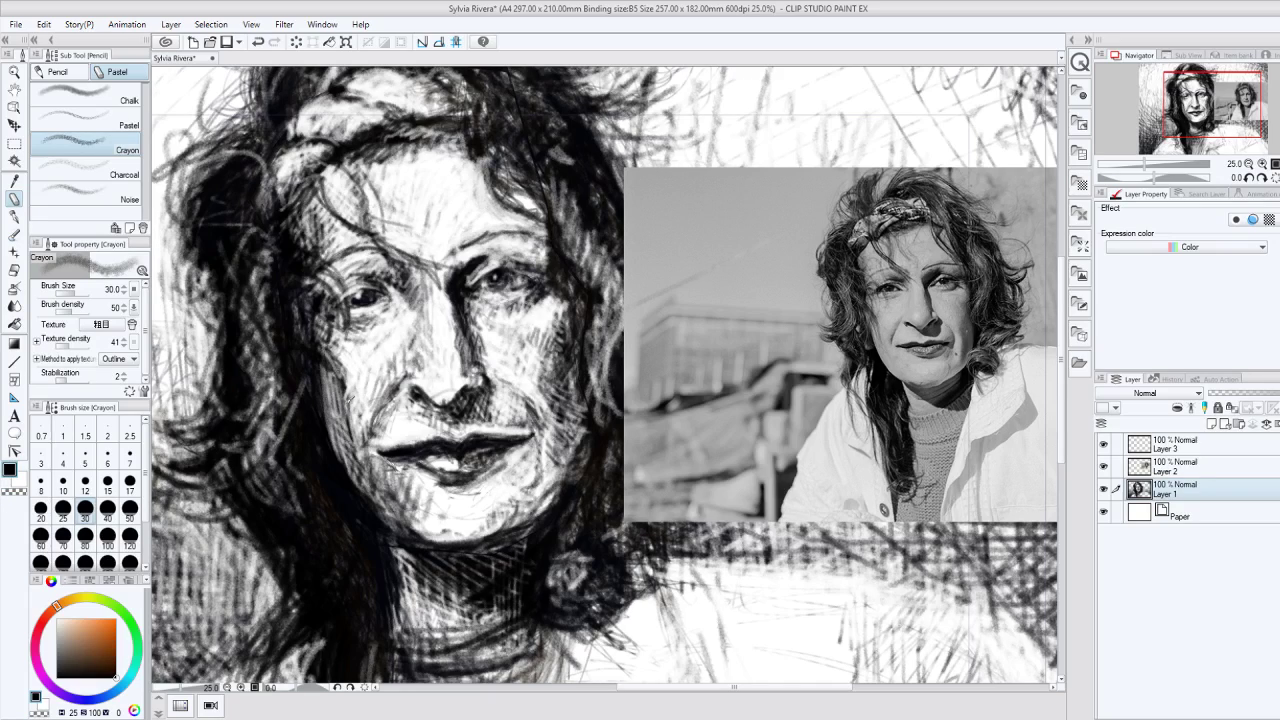
left_click_drag(354, 412, 322, 364)
Step: Lift highlights between the eyebrows and through the dark hair left of the face with transparent Crayon
left_click(20, 490)
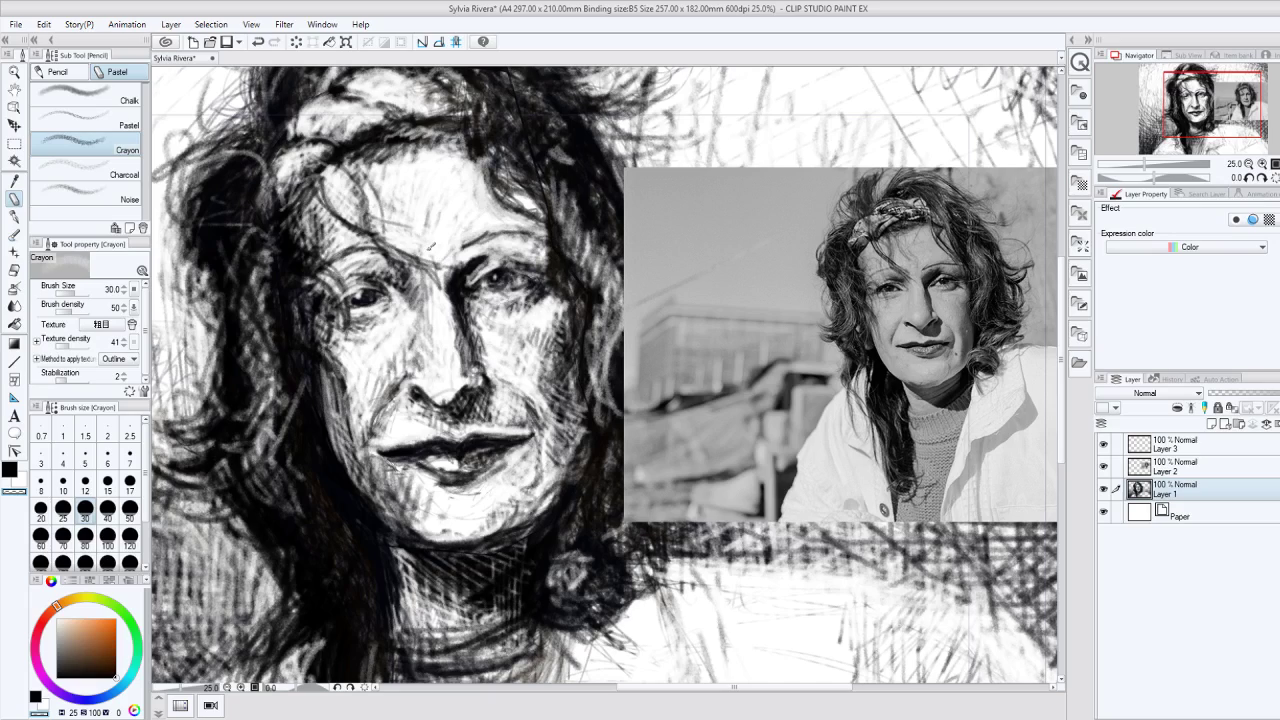
left_click_drag(428, 268, 446, 258)
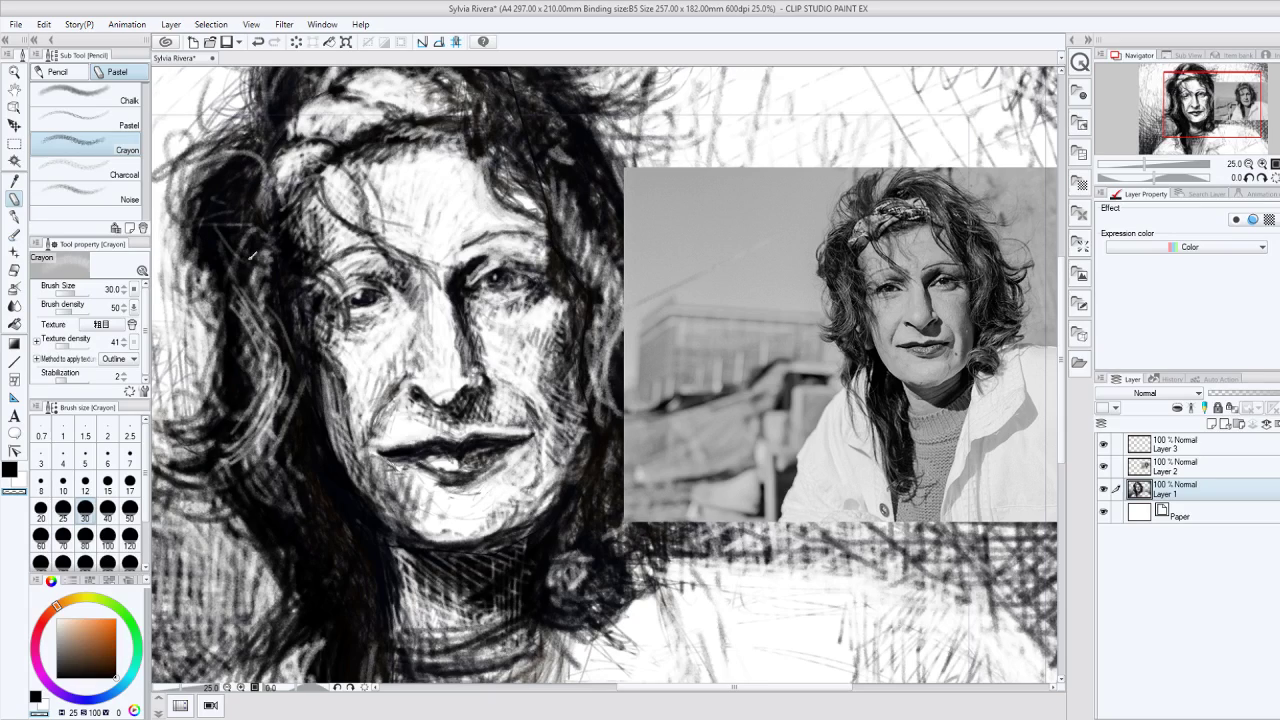
left_click_drag(256, 268, 229, 207)
left_click_drag(183, 243, 213, 311)
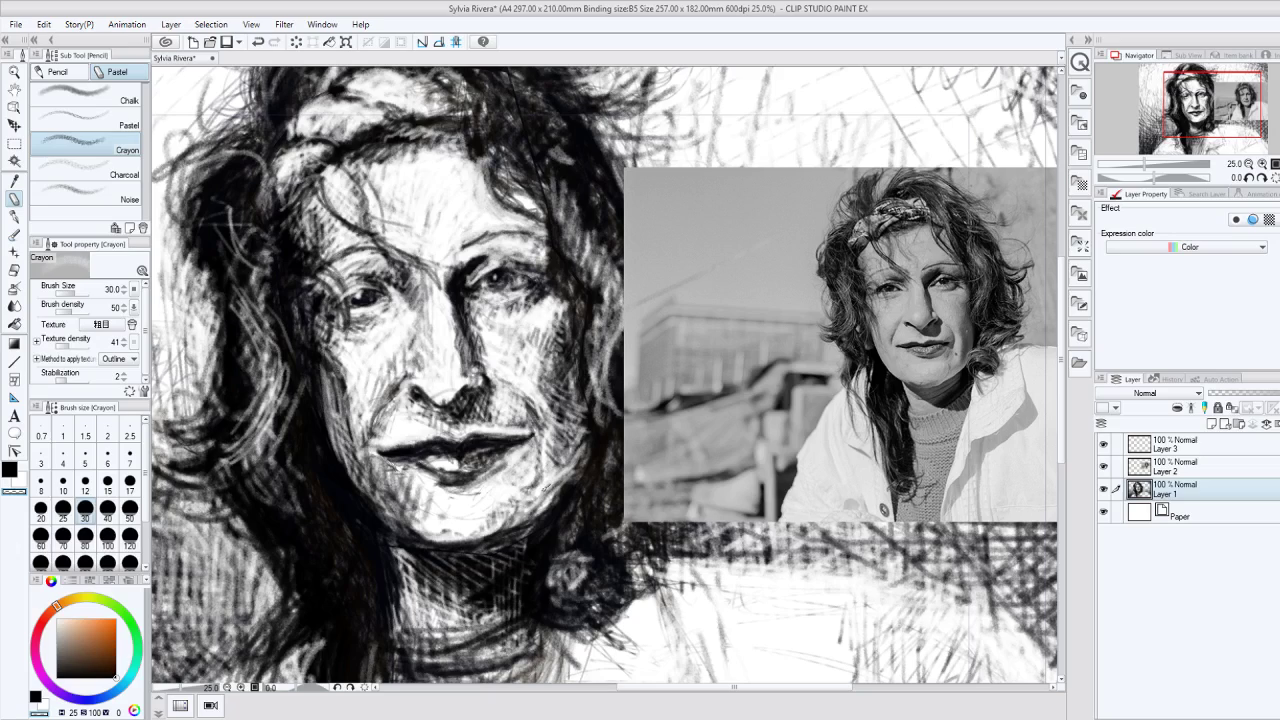
Step: Shade the right jawline with black Crayon strokes, and save the drawing
key("c")
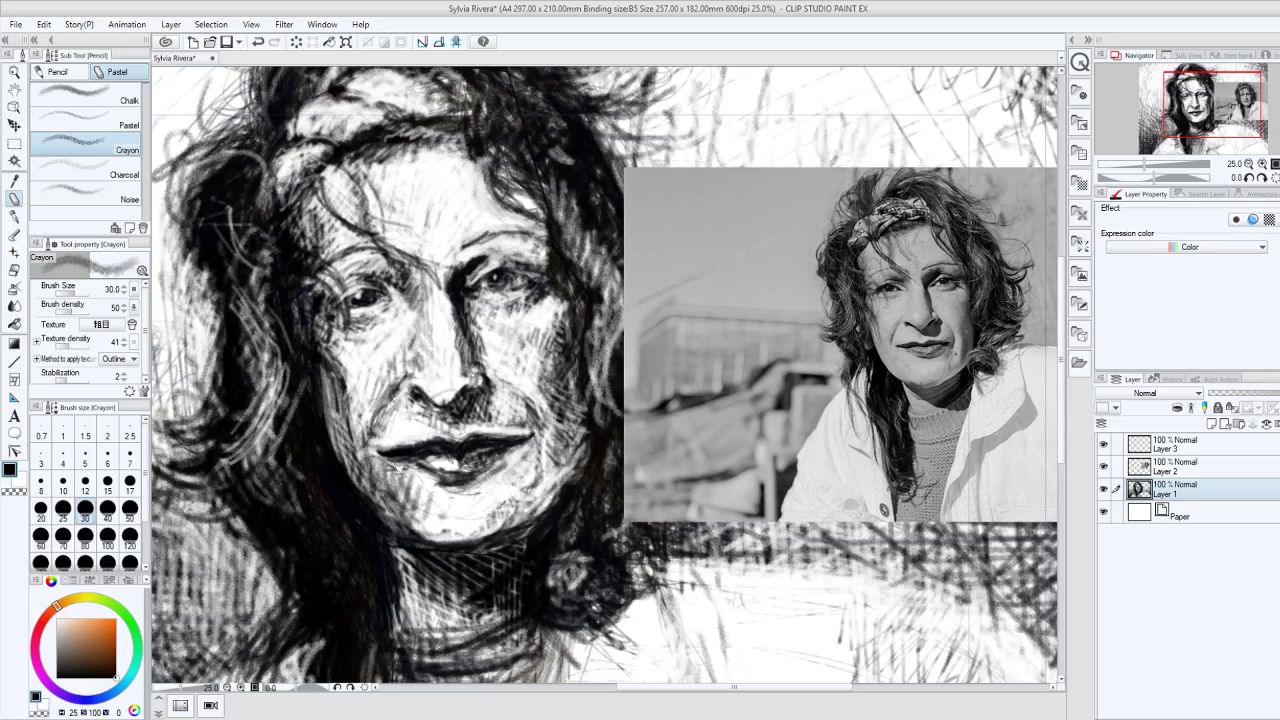
left_click_drag(528, 522, 578, 468)
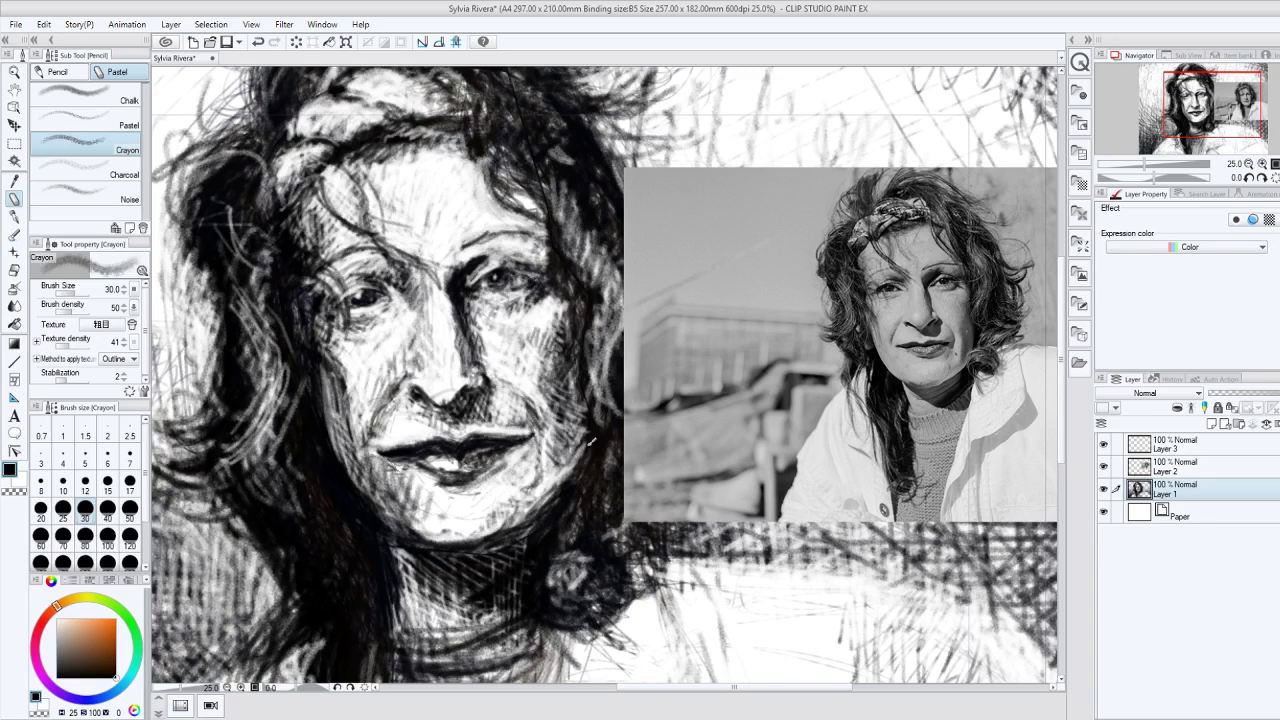
left_click_drag(591, 441, 579, 468)
scroll(535, 535, "down", 2)
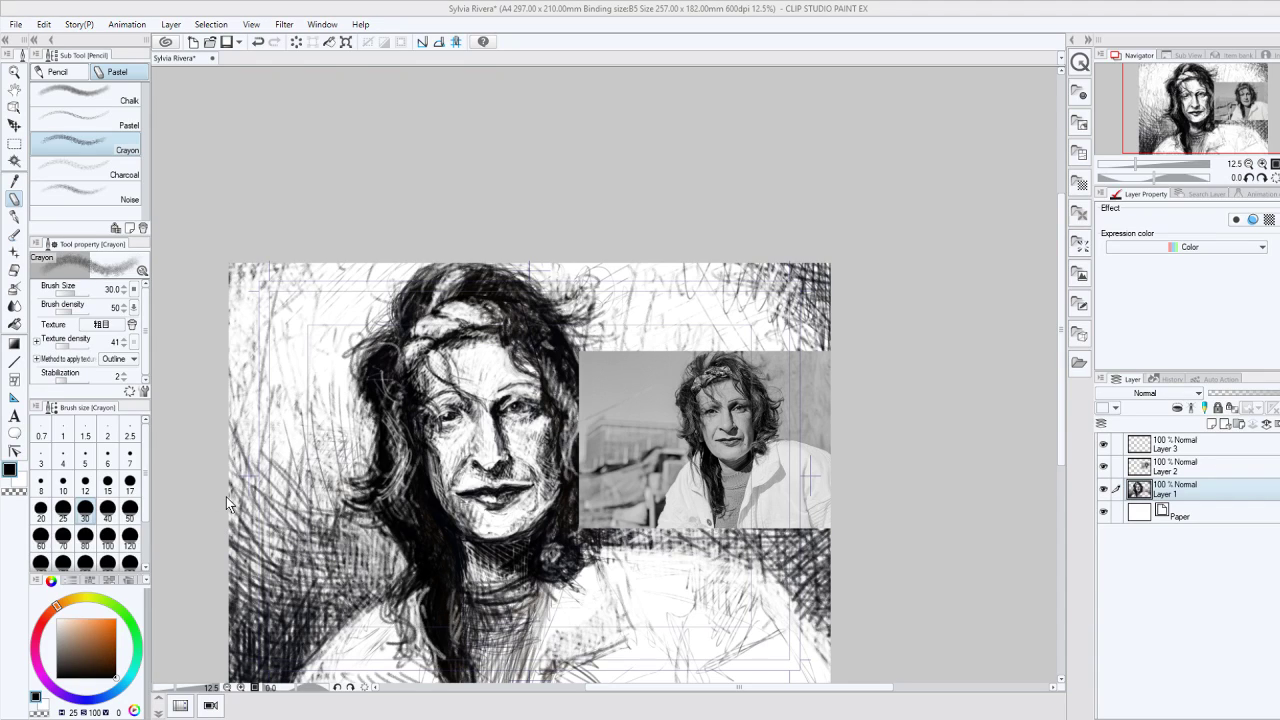
key("ctrl+s")
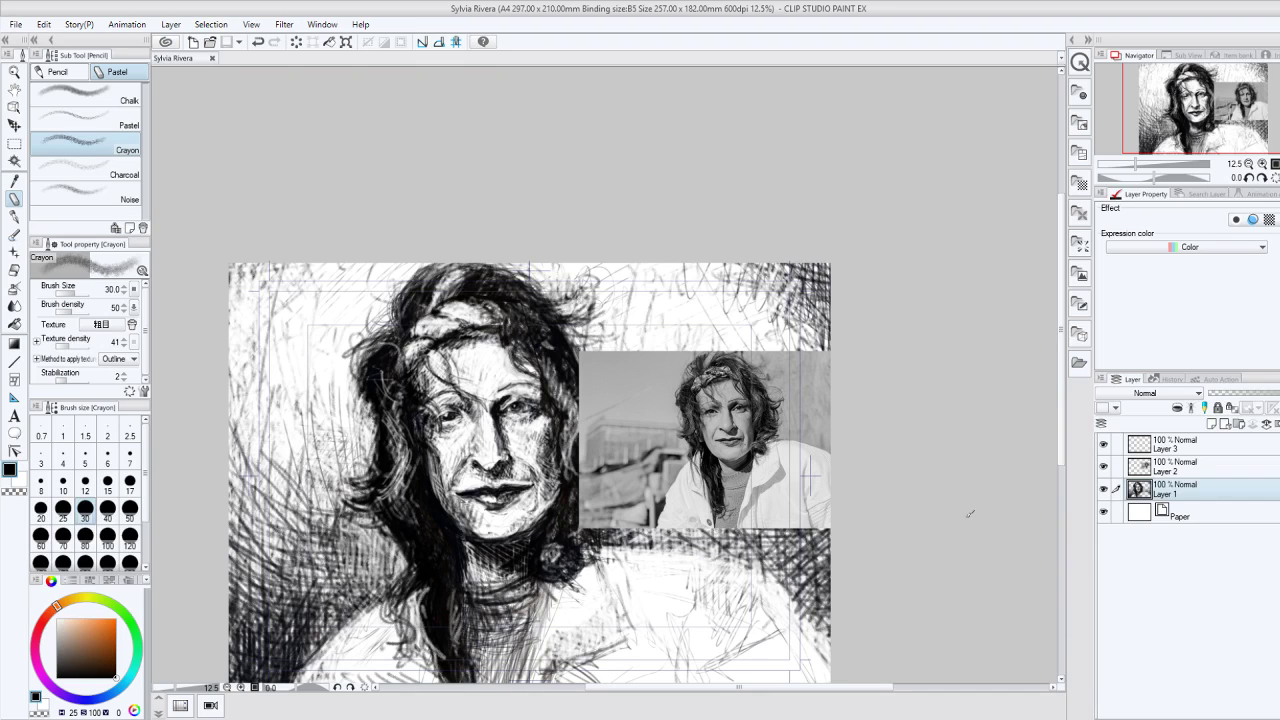
Step: Hatch long diagonal black Crayon strokes over the left shoulder and outer edge of the jacket
scroll(969, 513, "down", 2)
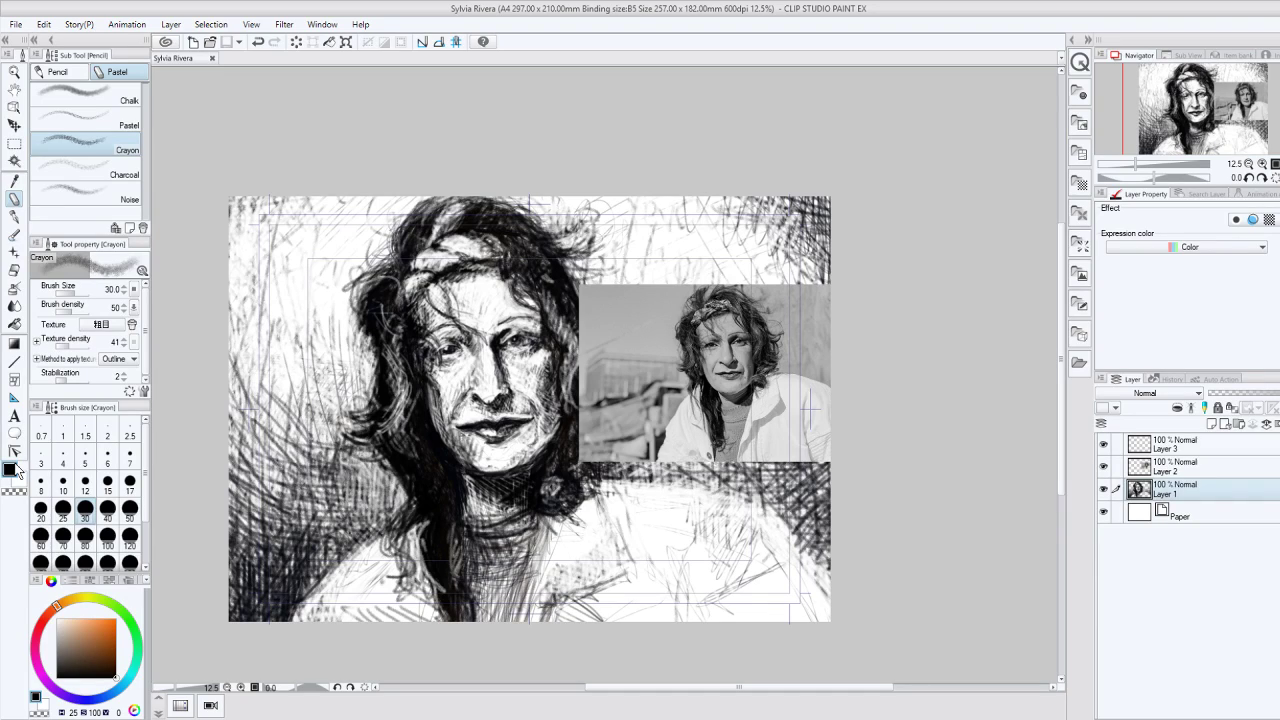
left_click_drag(412, 506, 340, 585)
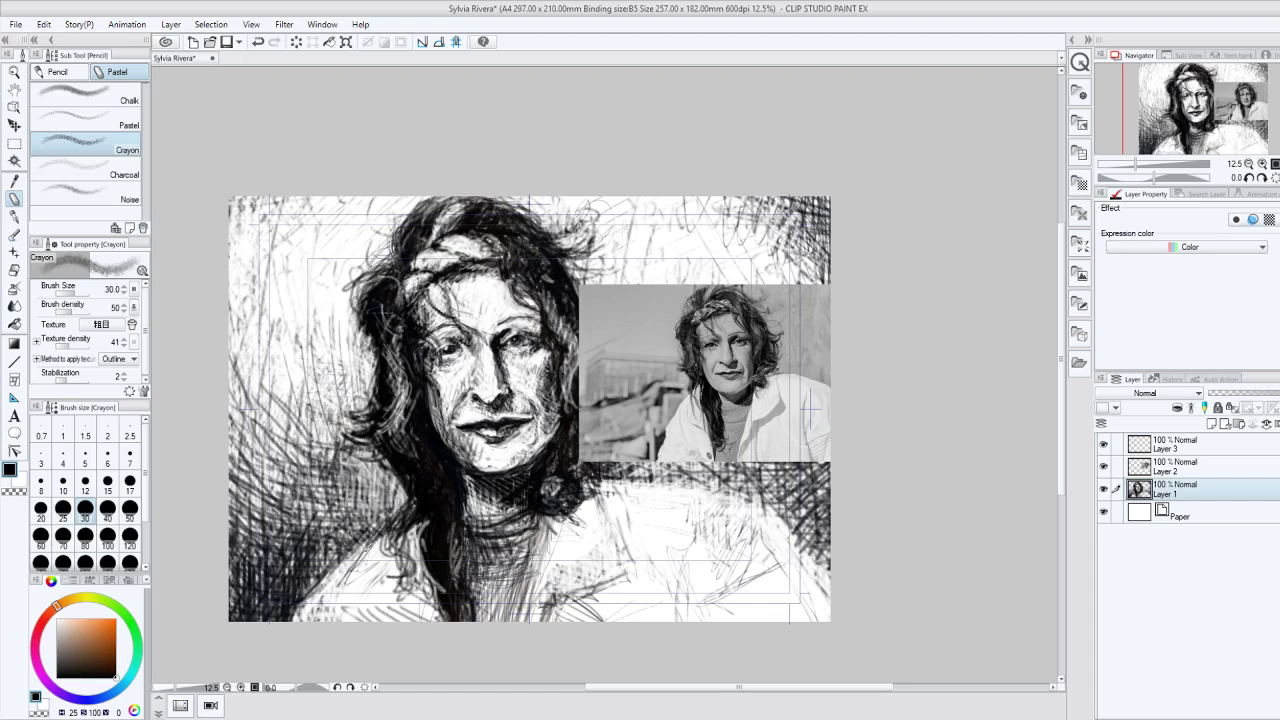
left_click_drag(384, 536, 330, 602)
left_click_drag(380, 530, 316, 622)
left_click_drag(336, 548, 310, 620)
left_click_drag(307, 546, 298, 600)
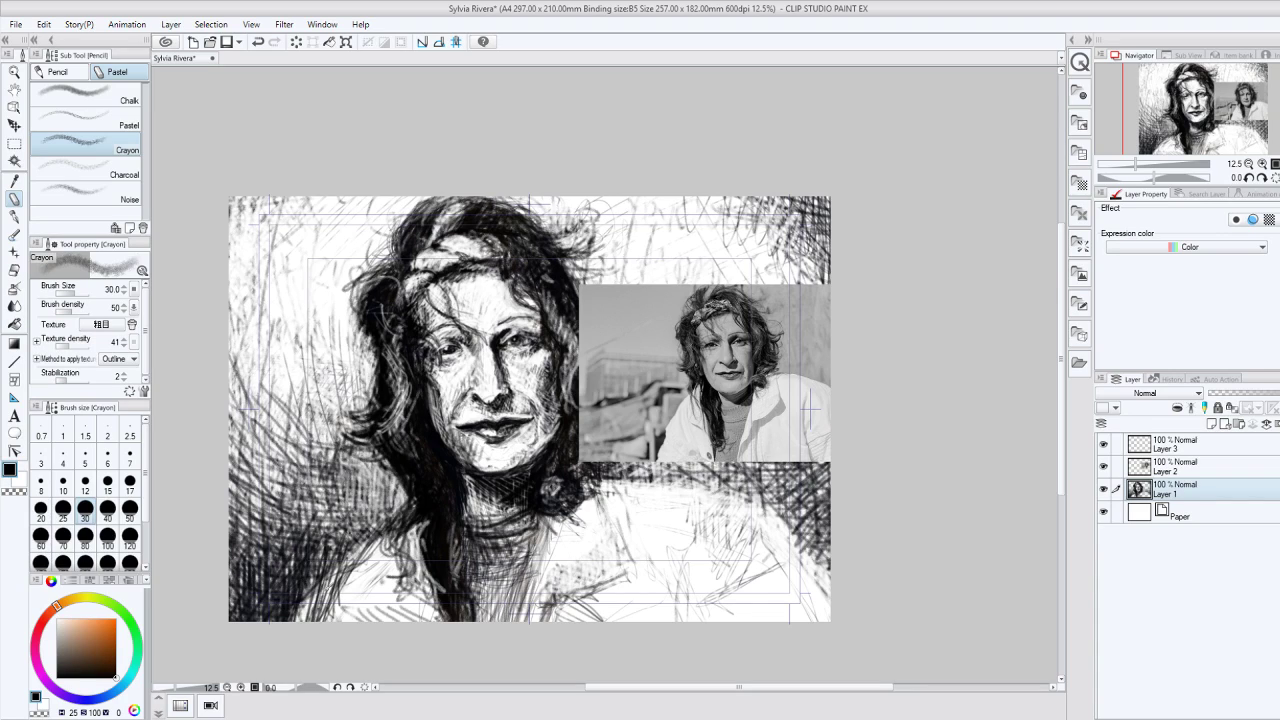
left_click_drag(346, 530, 300, 620)
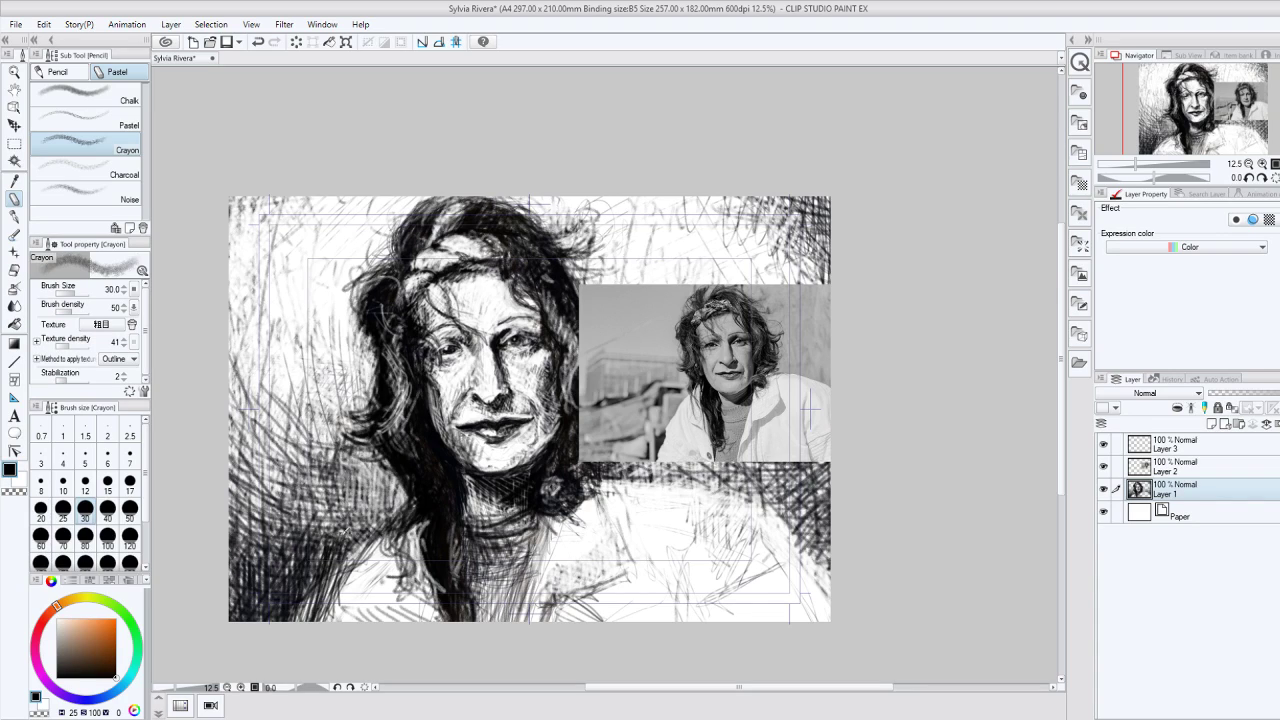
left_click_drag(347, 530, 308, 620)
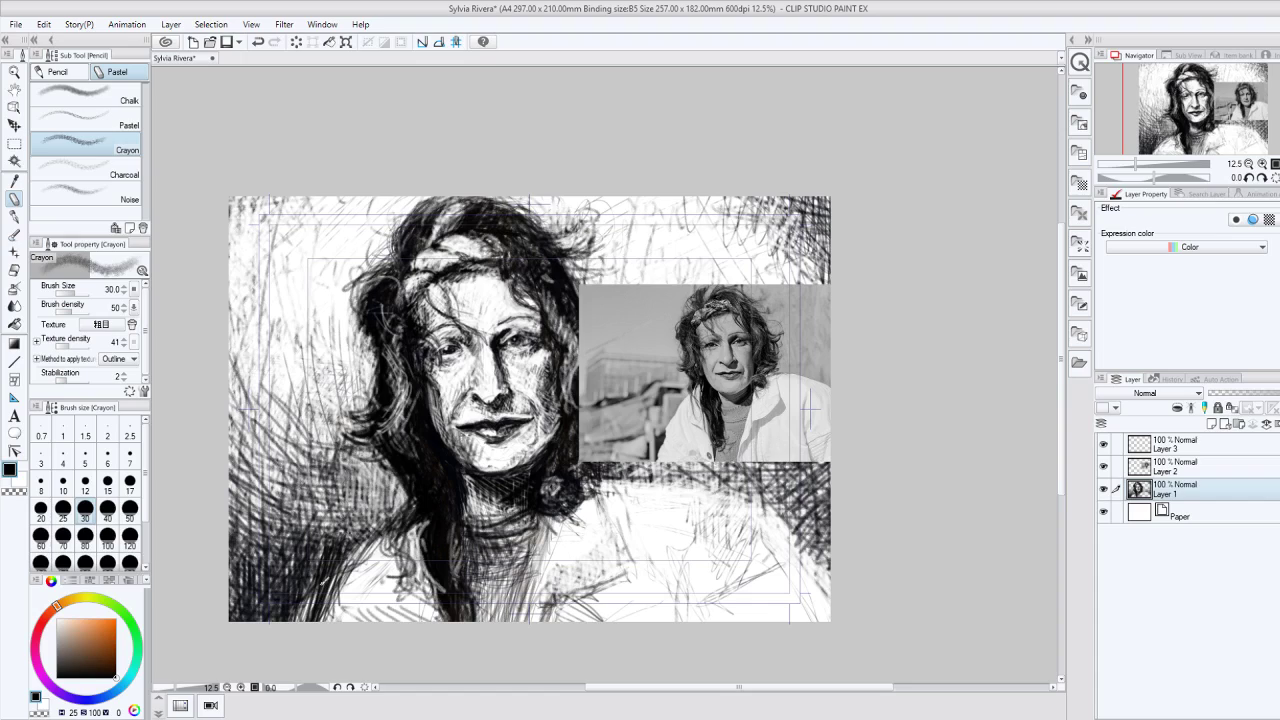
left_click_drag(330, 576, 320, 586)
Step: Rework the jacket's right collar and lapel with black Crayon strokes, lightening the area with transparent Crayon
mouse_move(555, 585)
left_mouse_down()
mouse_move(624, 560)
mouse_move(600, 486)
mouse_move(606, 560)
mouse_move(556, 616)
mouse_move(600, 568)
left_mouse_up()
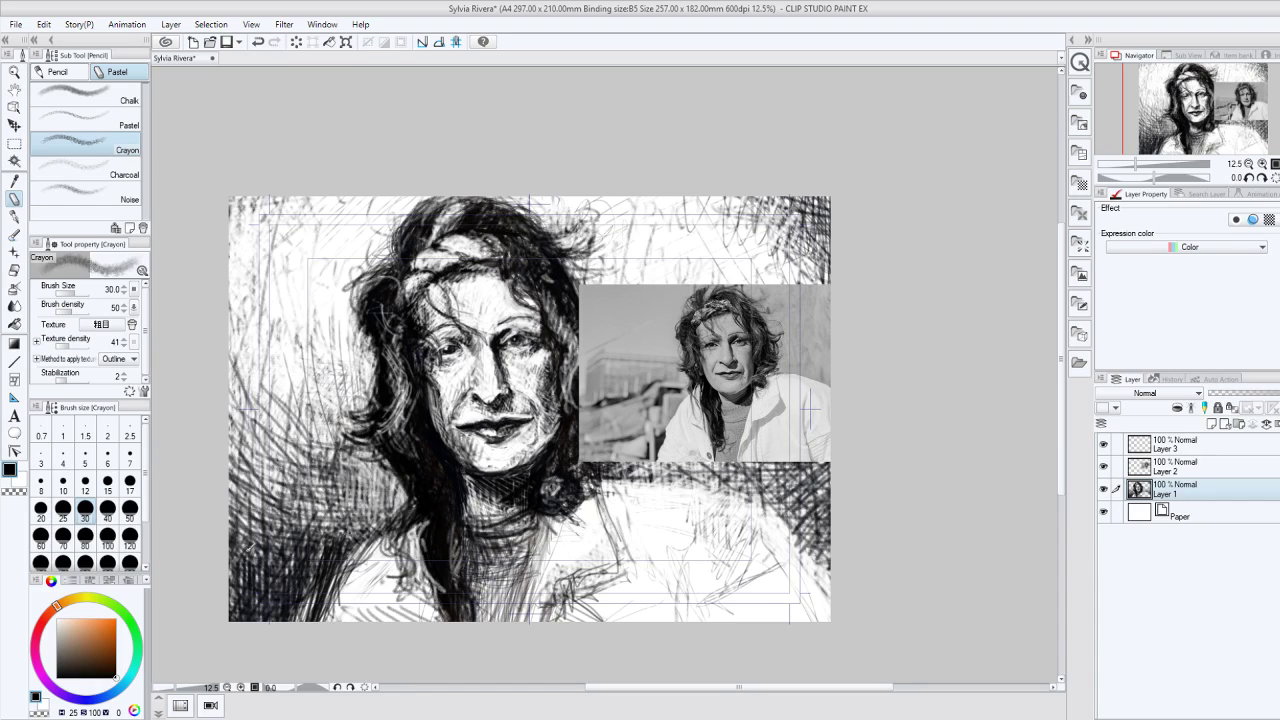
key("x")
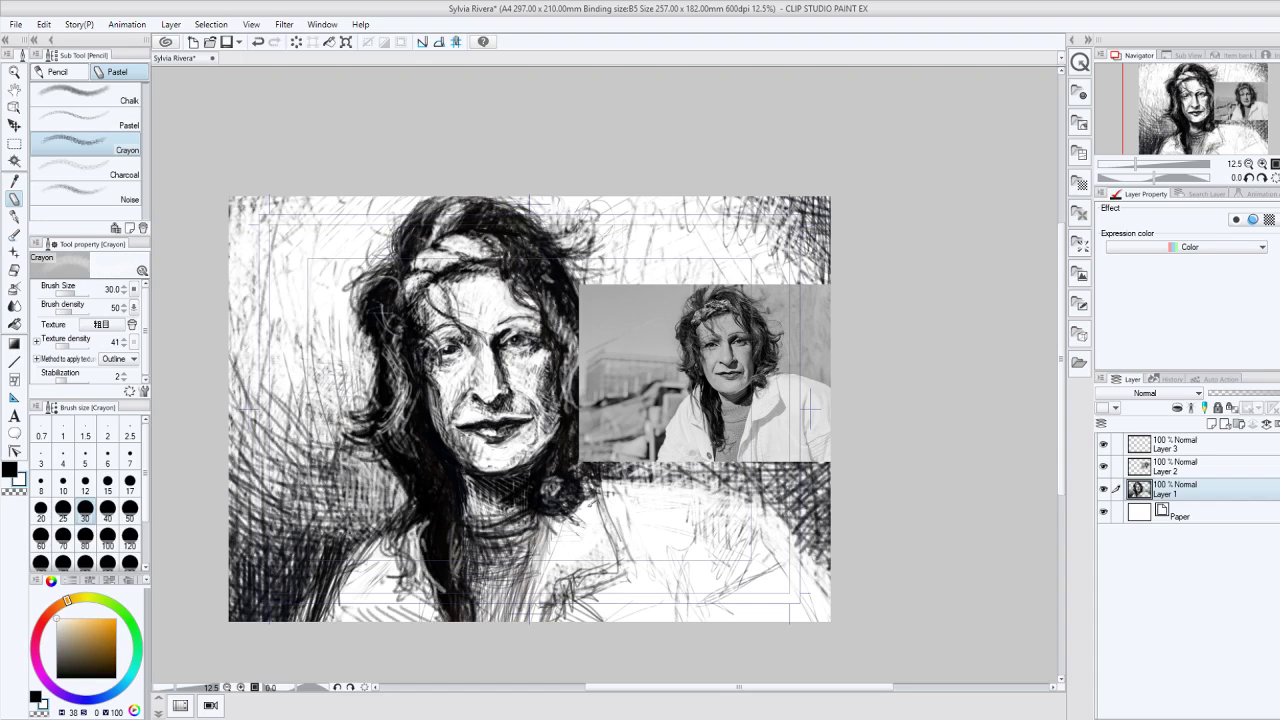
left_click(13, 490)
mouse_move(565, 579)
left_mouse_down()
mouse_move(583, 569)
mouse_move(590, 482)
left_mouse_up()
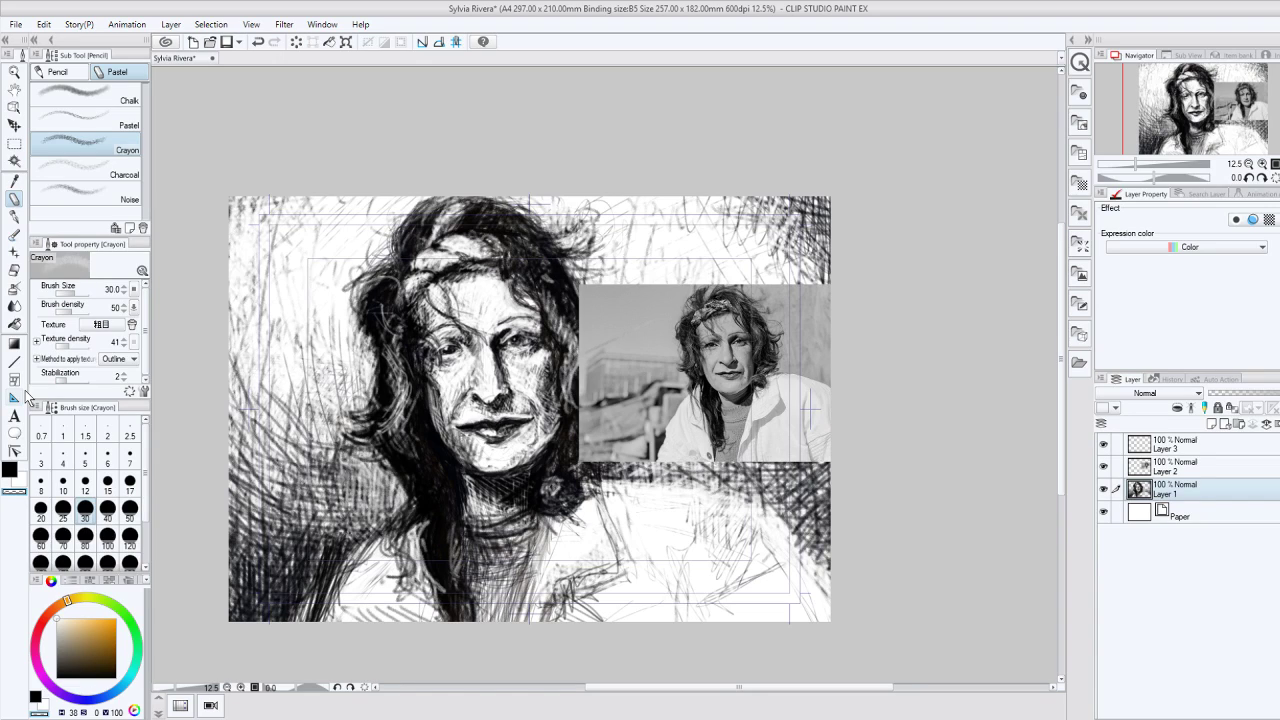
key("c")
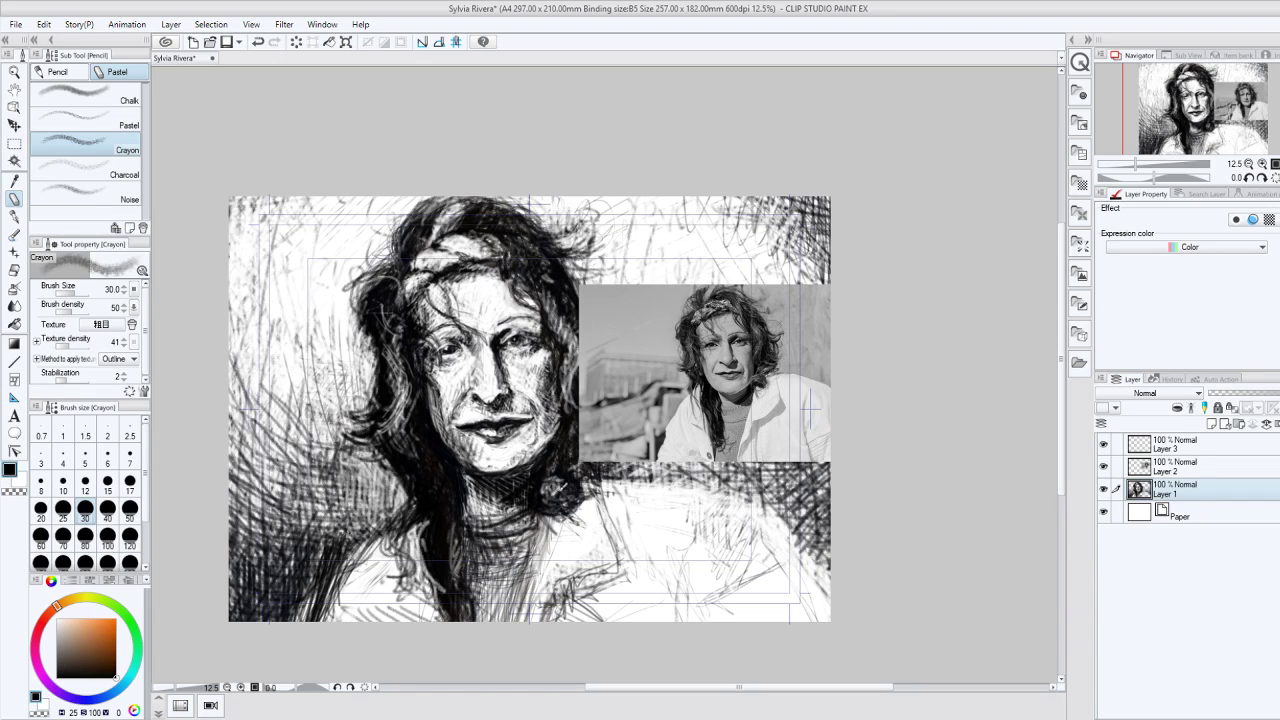
mouse_move(557, 499)
left_mouse_down()
mouse_move(582, 514)
mouse_move(550, 516)
left_mouse_up()
mouse_move(604, 482)
left_mouse_down()
mouse_move(622, 584)
mouse_move(574, 596)
left_mouse_up()
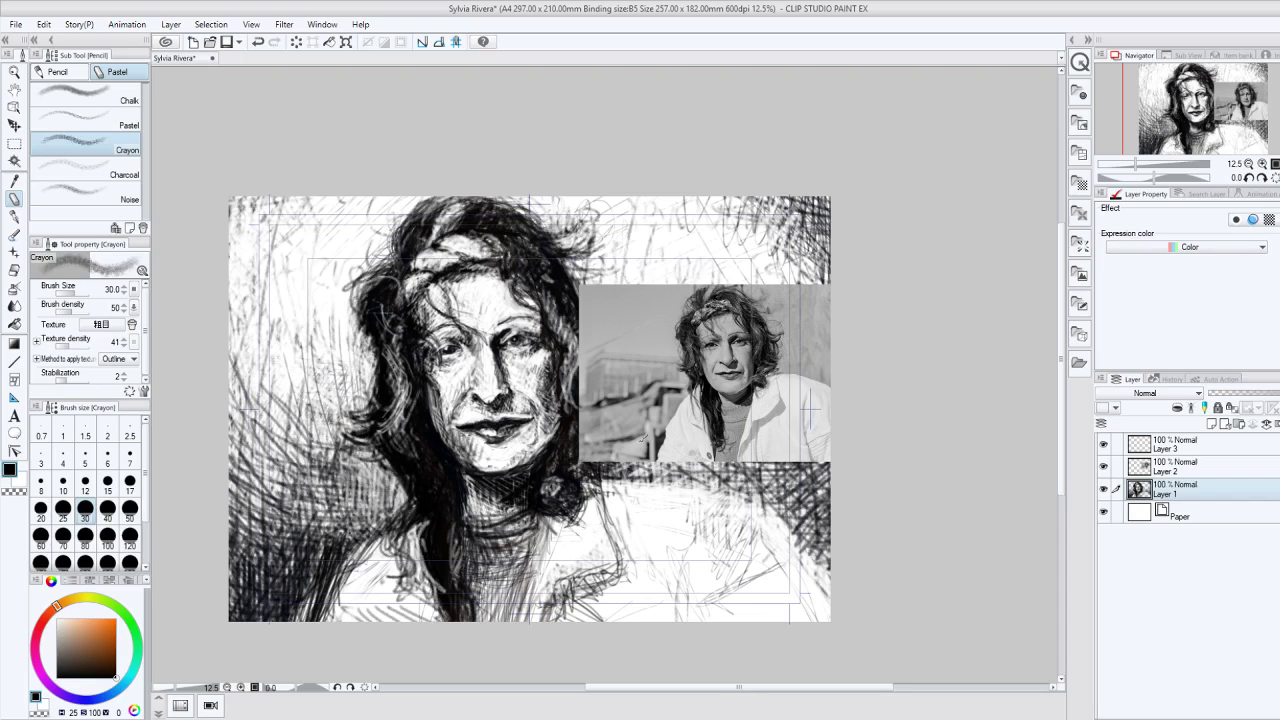
Step: Define the right shoulder's contour with black Crayon, and touch up the lower right lapel with black and transparent strokes
mouse_move(600, 470)
left_mouse_down()
mouse_move(690, 478)
mouse_move(754, 508)
left_mouse_up()
mouse_move(680, 468)
left_mouse_down()
mouse_move(744, 492)
mouse_move(828, 586)
left_mouse_up()
mouse_move(764, 504)
left_mouse_down()
mouse_move(829, 578)
mouse_move(764, 500)
mouse_move(682, 456)
mouse_move(828, 556)
mouse_move(642, 424)
left_mouse_up()
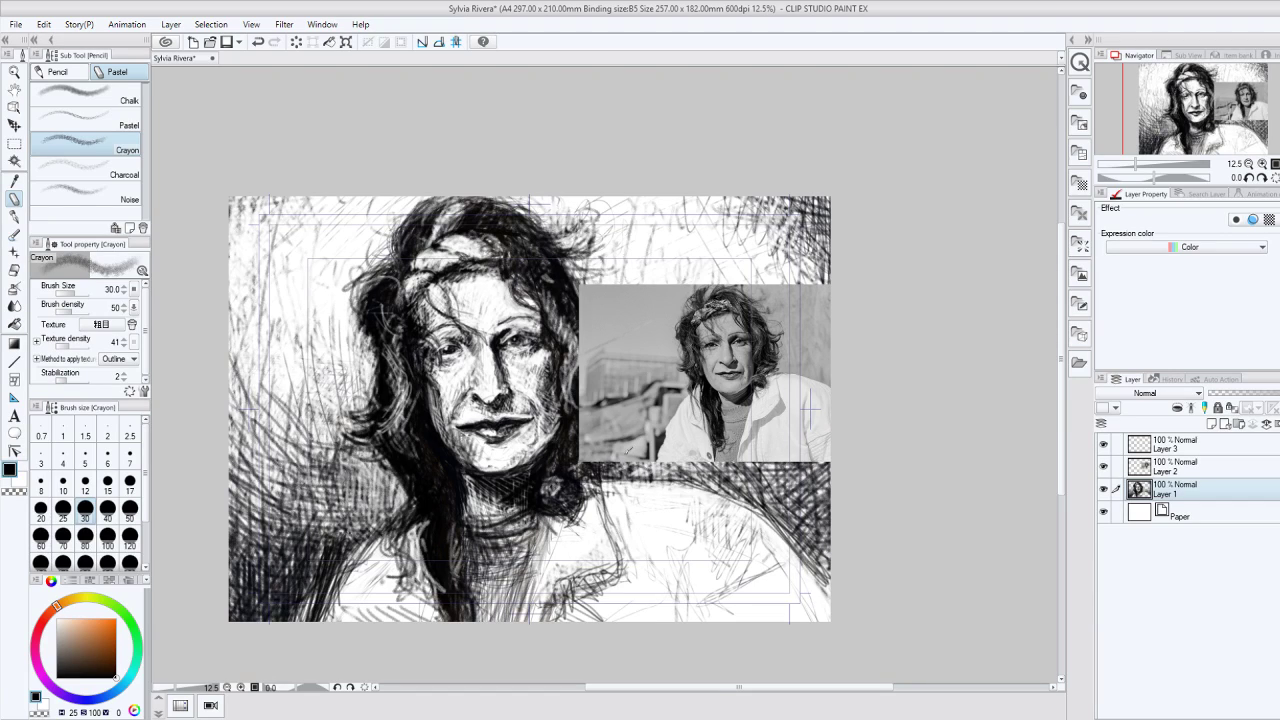
left_click_drag(627, 450, 794, 498)
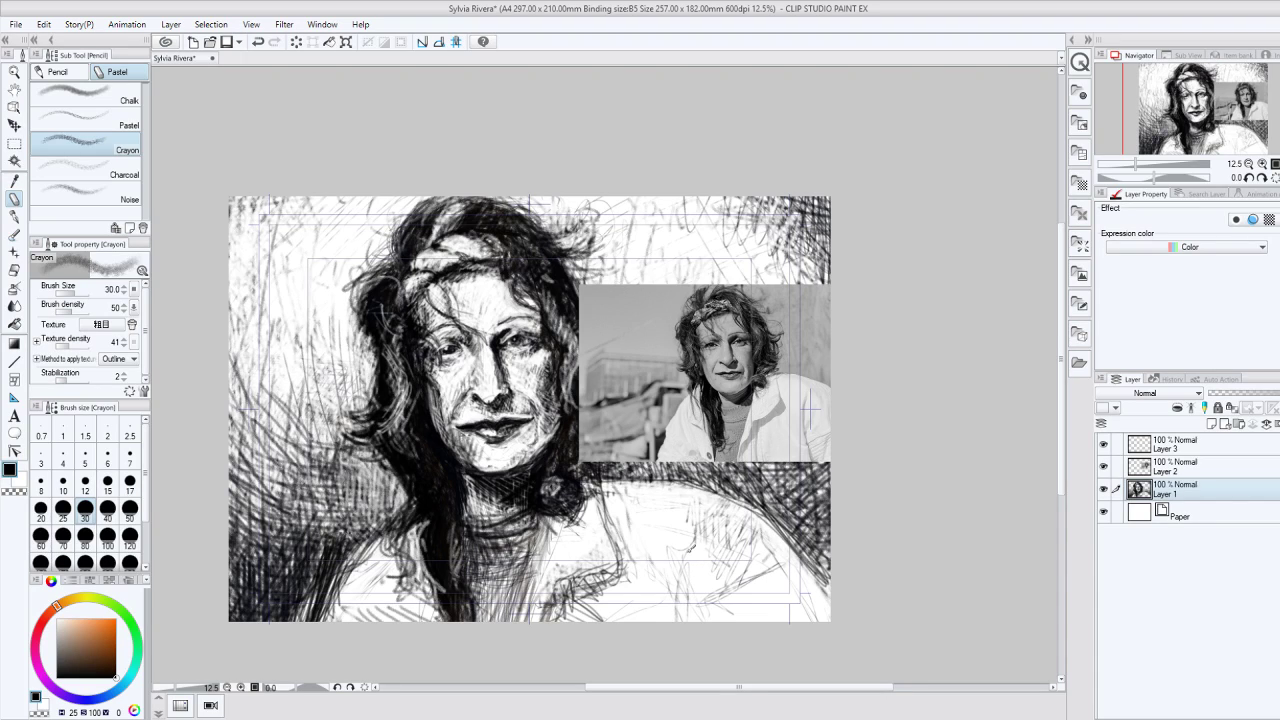
left_click_drag(556, 602, 548, 619)
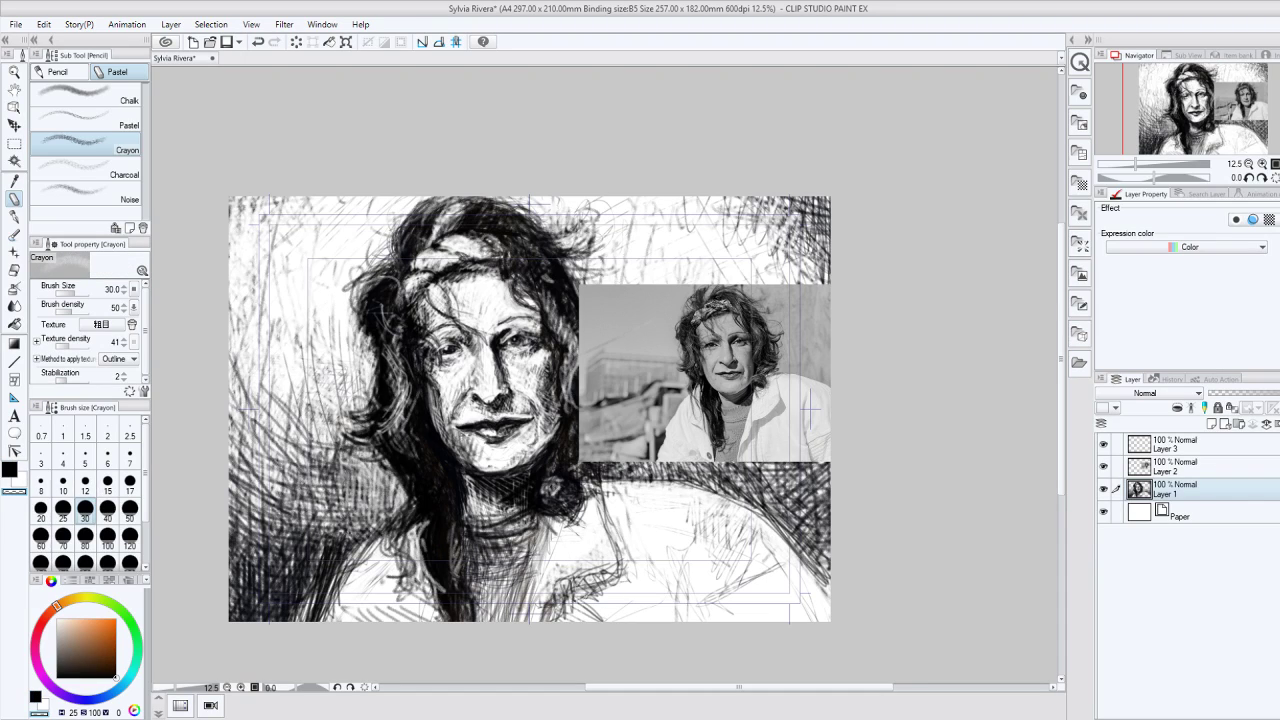
left_click_drag(594, 595, 570, 617)
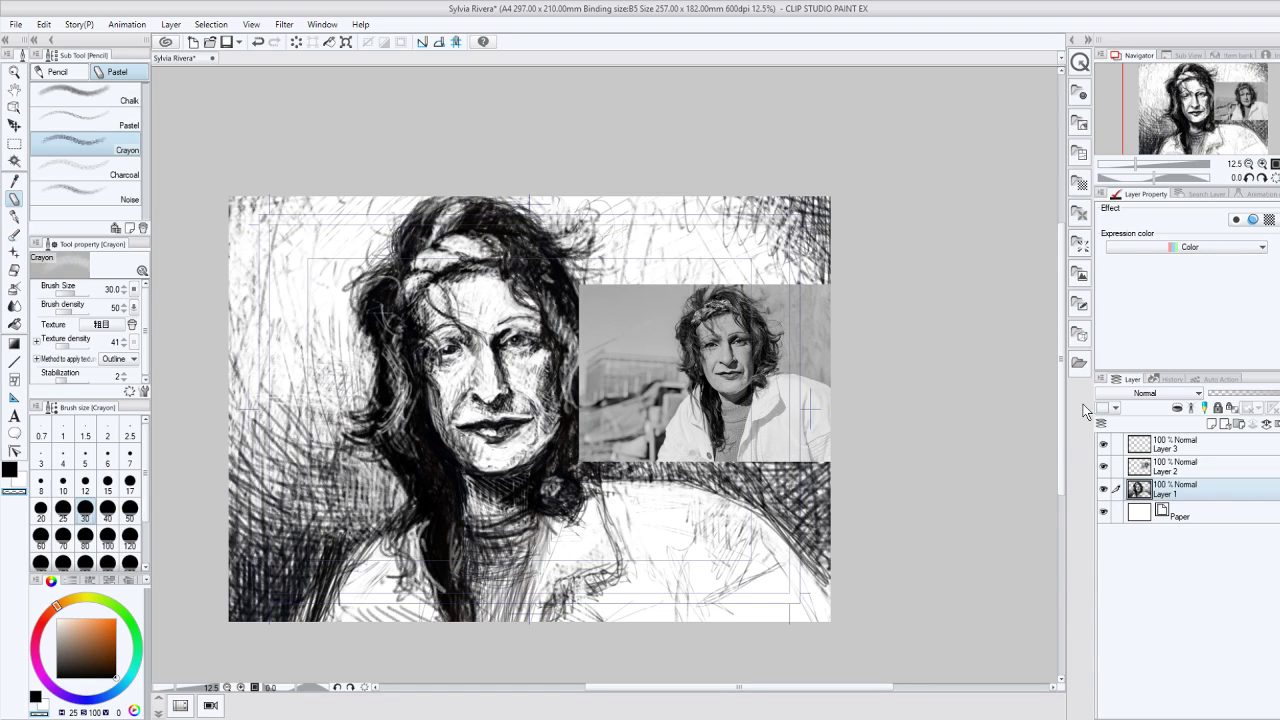
Step: Deepen the background beside the left shoulder with black Crayon cross-hatching
left_click(6, 467)
left_click_drag(300, 618, 338, 540)
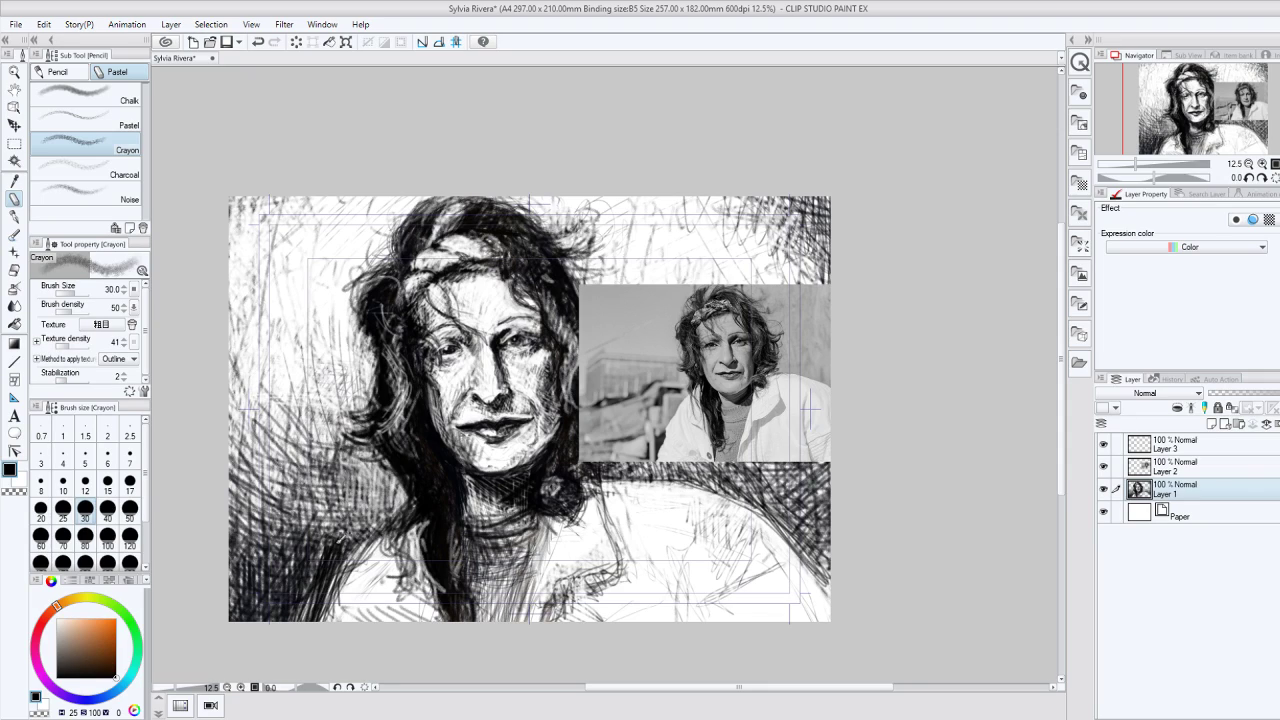
left_click_drag(292, 620, 342, 495)
mouse_move(318, 540)
left_mouse_down()
mouse_move(348, 486)
mouse_move(362, 490)
left_mouse_up()
left_click_drag(340, 554, 376, 492)
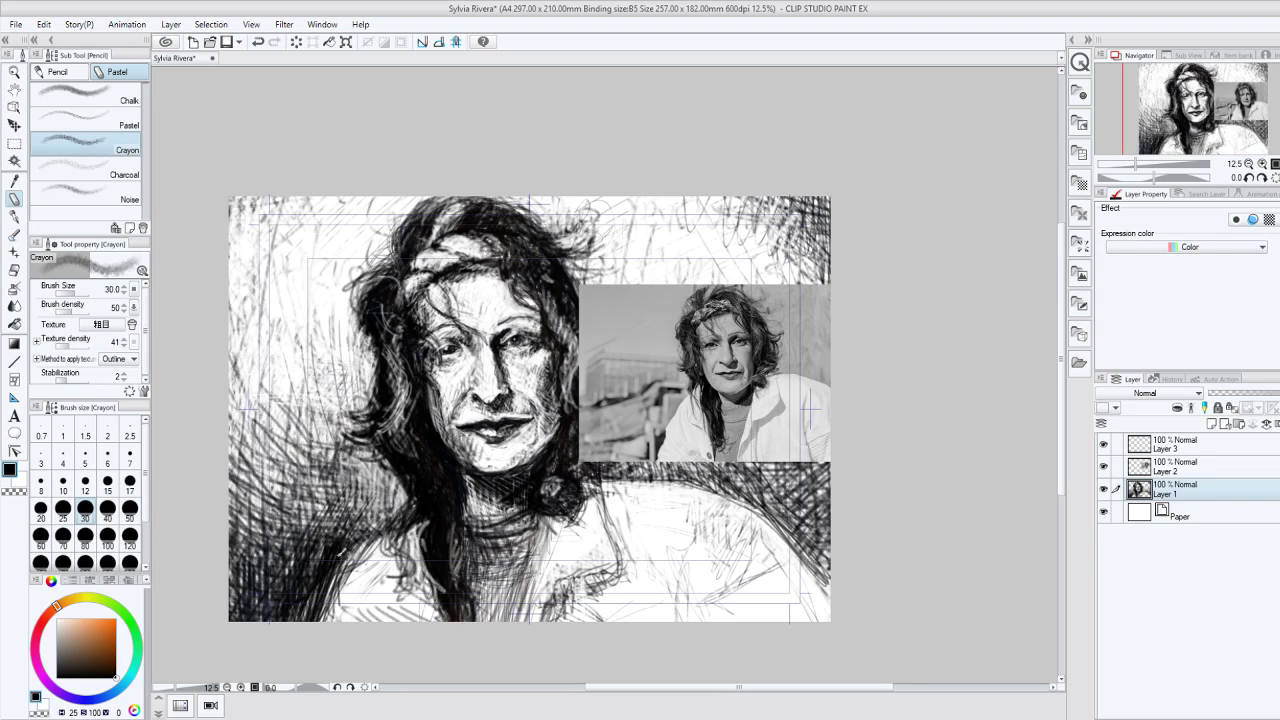
left_click_drag(310, 590, 278, 502)
left_click_drag(290, 618, 254, 513)
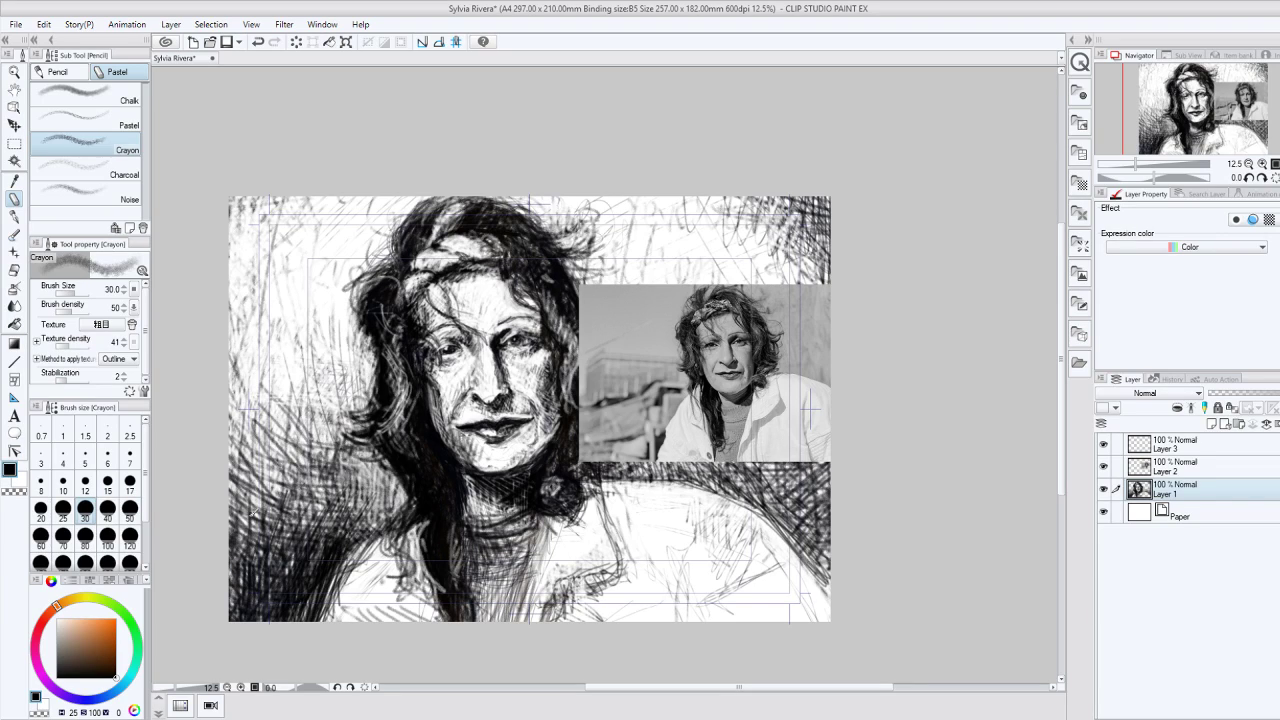
left_click_drag(236, 584, 258, 484)
left_click_drag(240, 556, 278, 490)
left_click_drag(298, 532, 332, 476)
left_click_drag(344, 532, 370, 500)
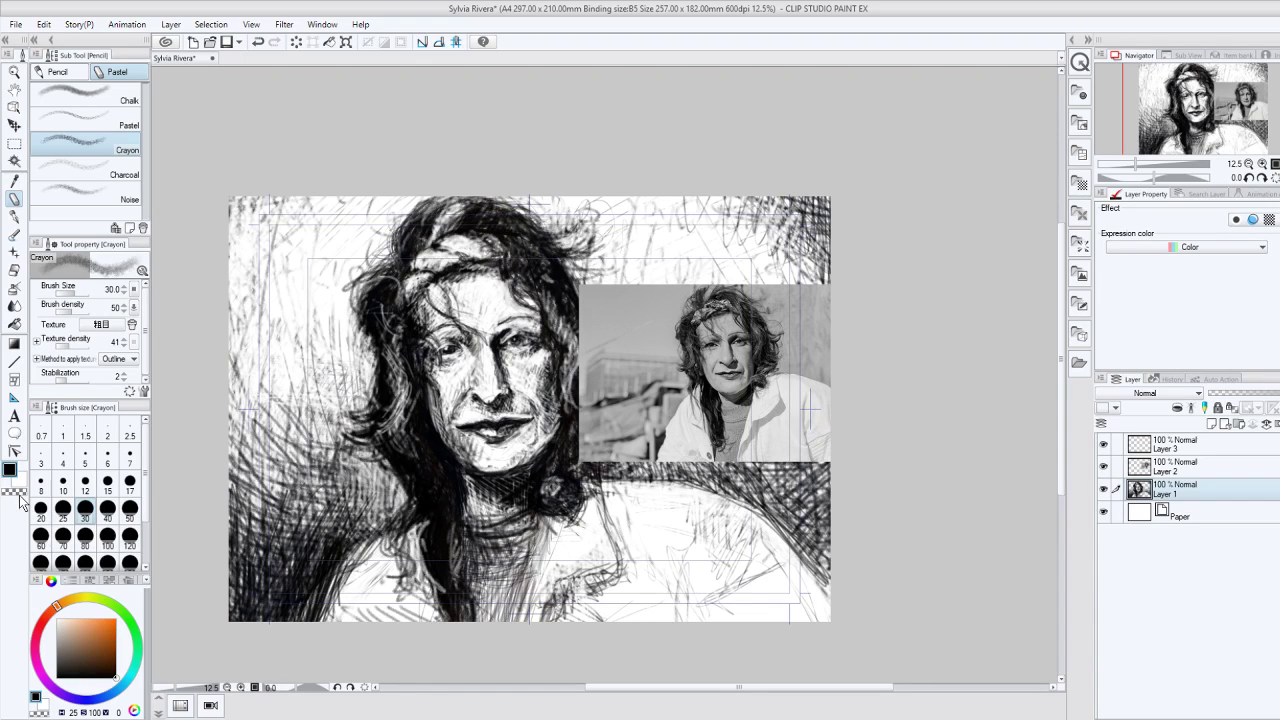
left_click(129, 508)
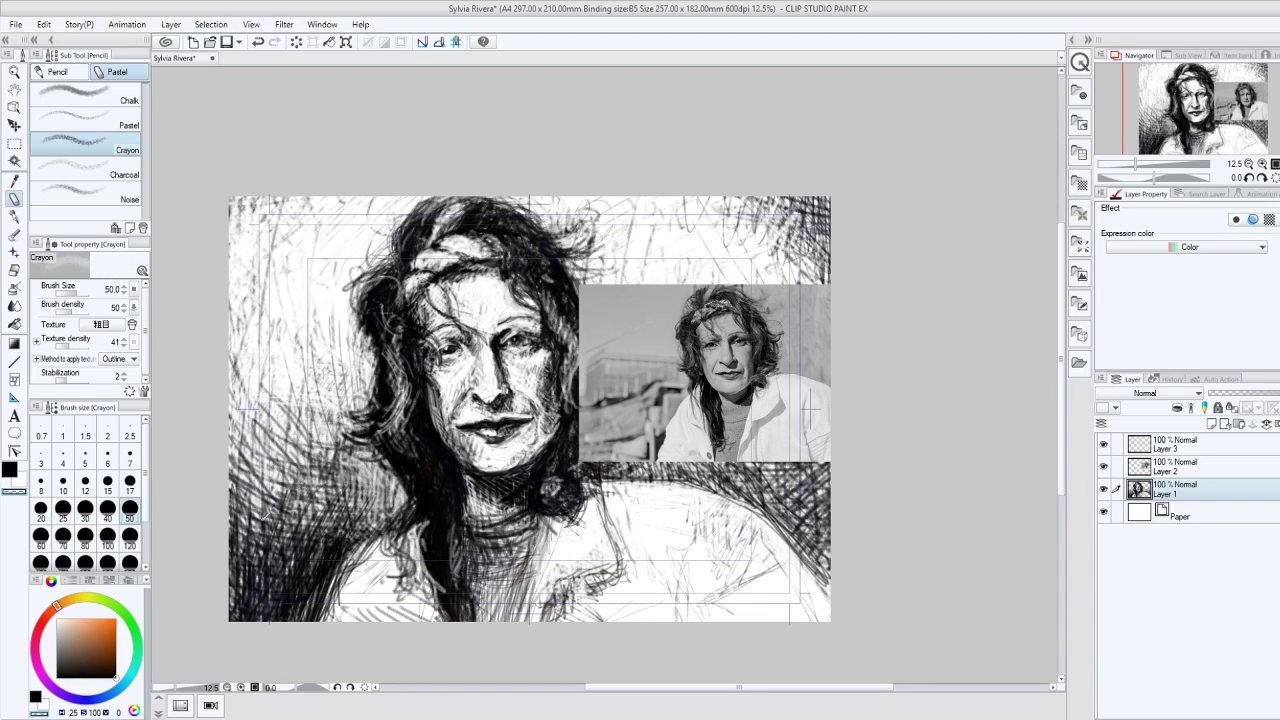
left_click_drag(266, 548, 348, 452)
left_click_drag(368, 554, 327, 616)
key("ctrl+z")
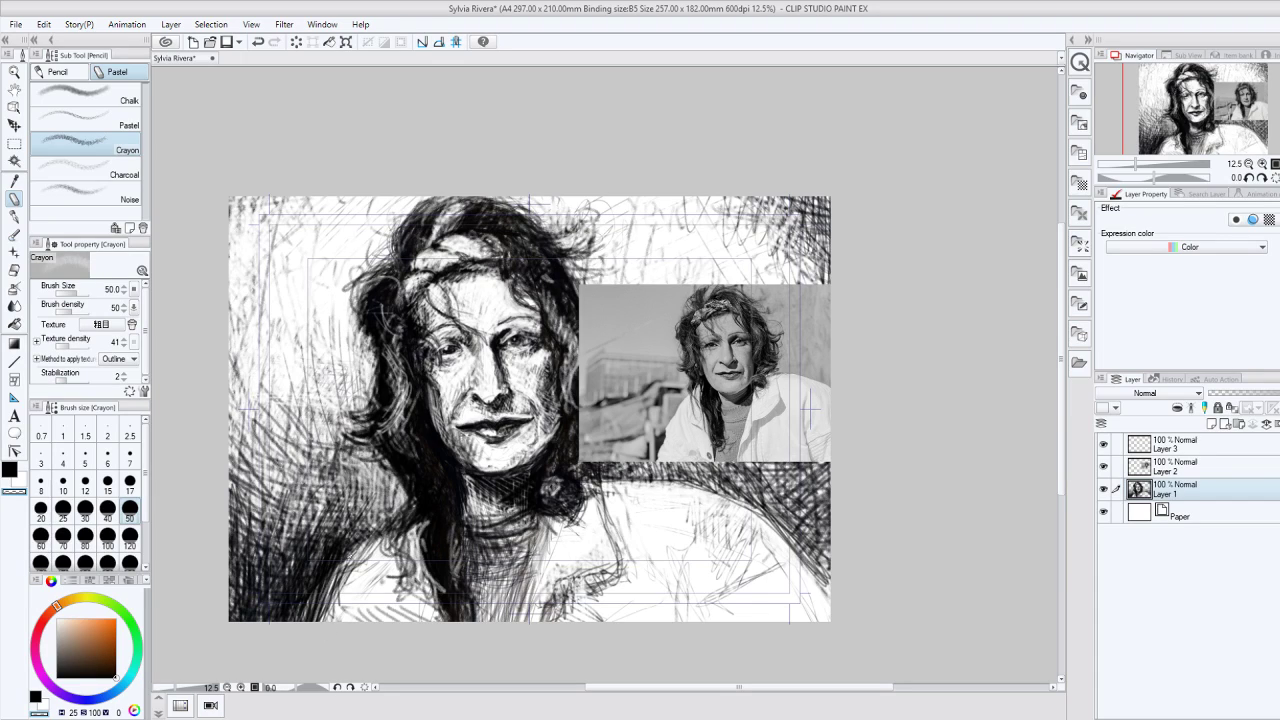
key("ctrl+z")
Step: Add a black Crayon stroke to the outer edge of the hair left of the face
left_click(8, 472)
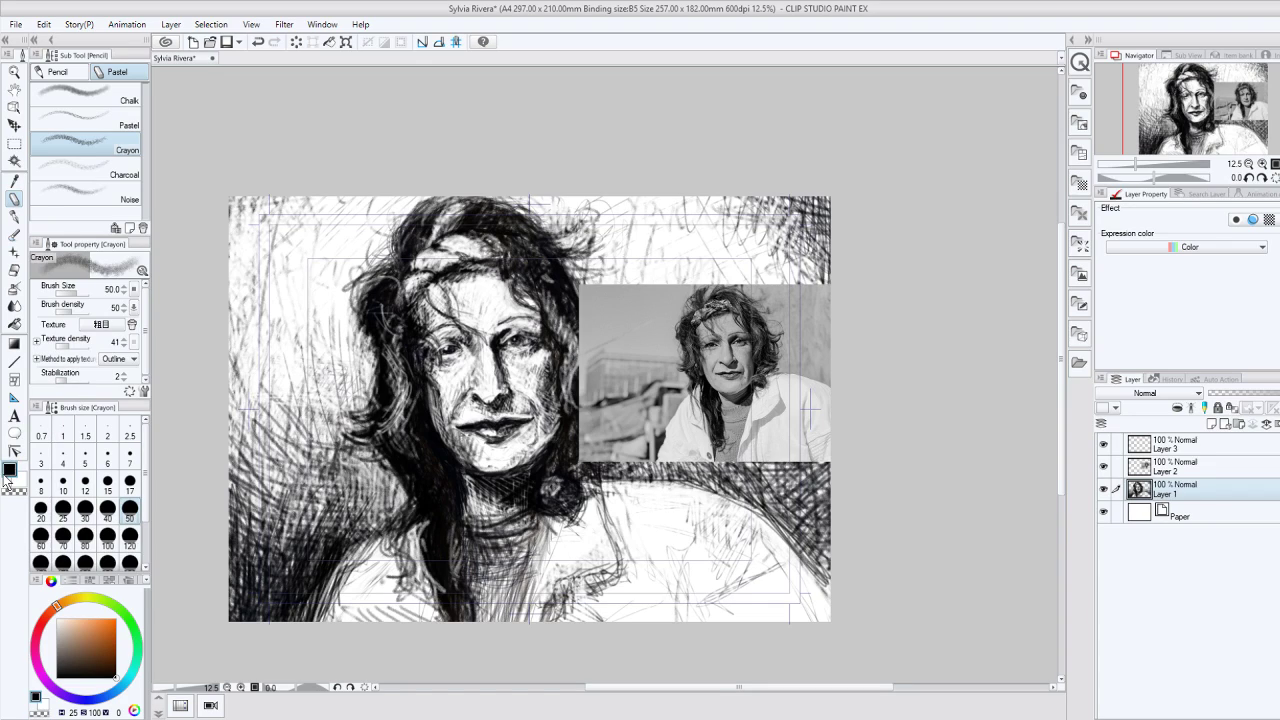
mouse_move(354, 346)
left_mouse_down()
mouse_move(374, 301)
mouse_move(362, 372)
left_mouse_up()
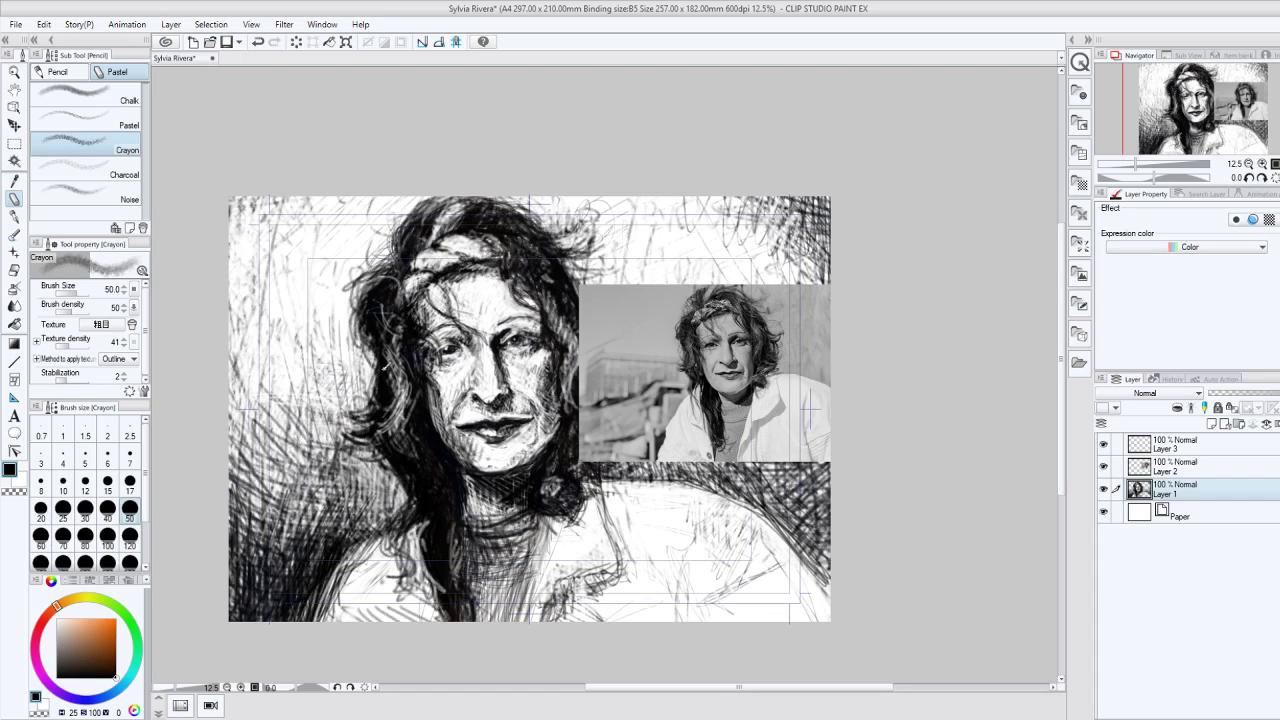
Step: Move the reference photo on Layer 2 into the lower-left corner of the canvas
left_click(1206, 466)
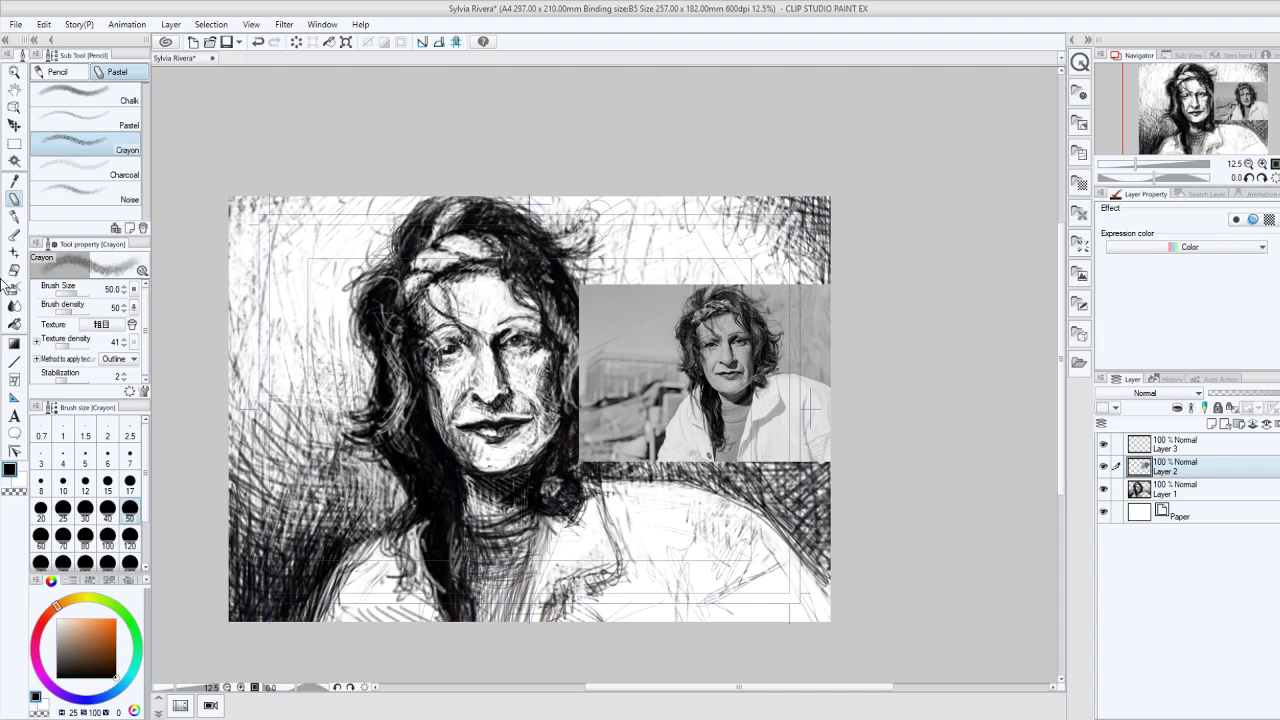
left_click(14, 125)
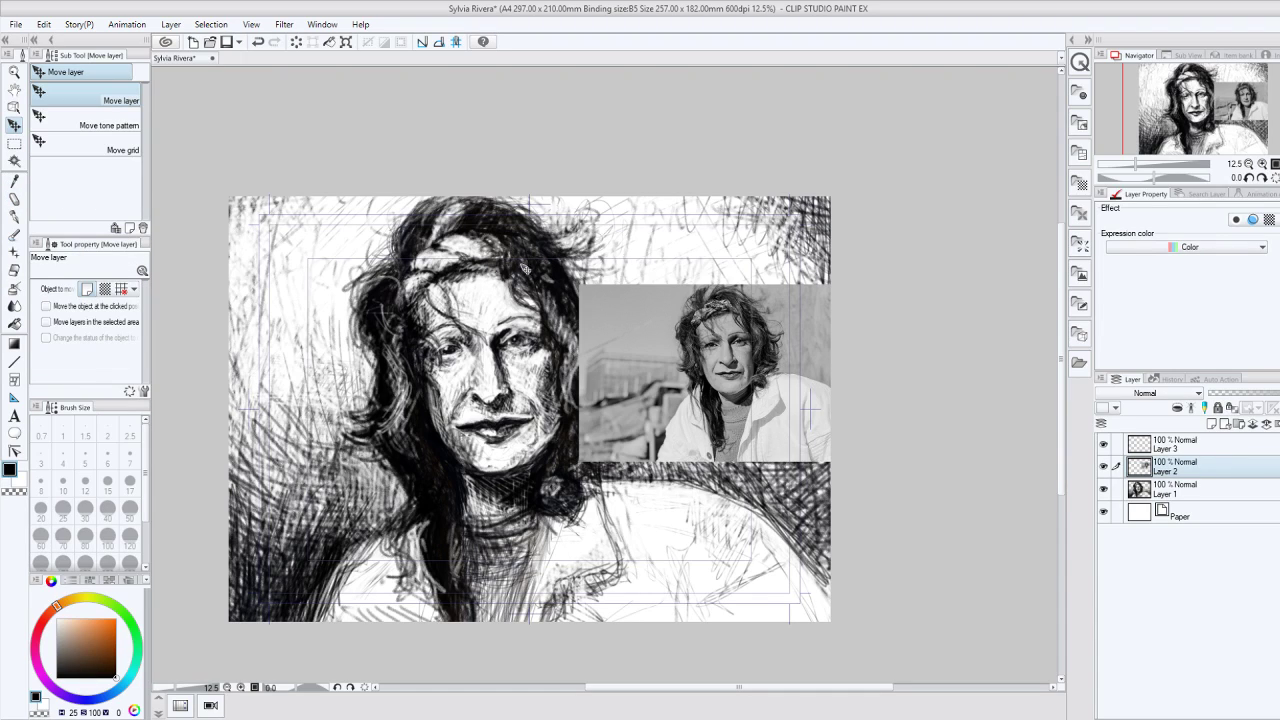
left_click_drag(644, 325, 317, 480)
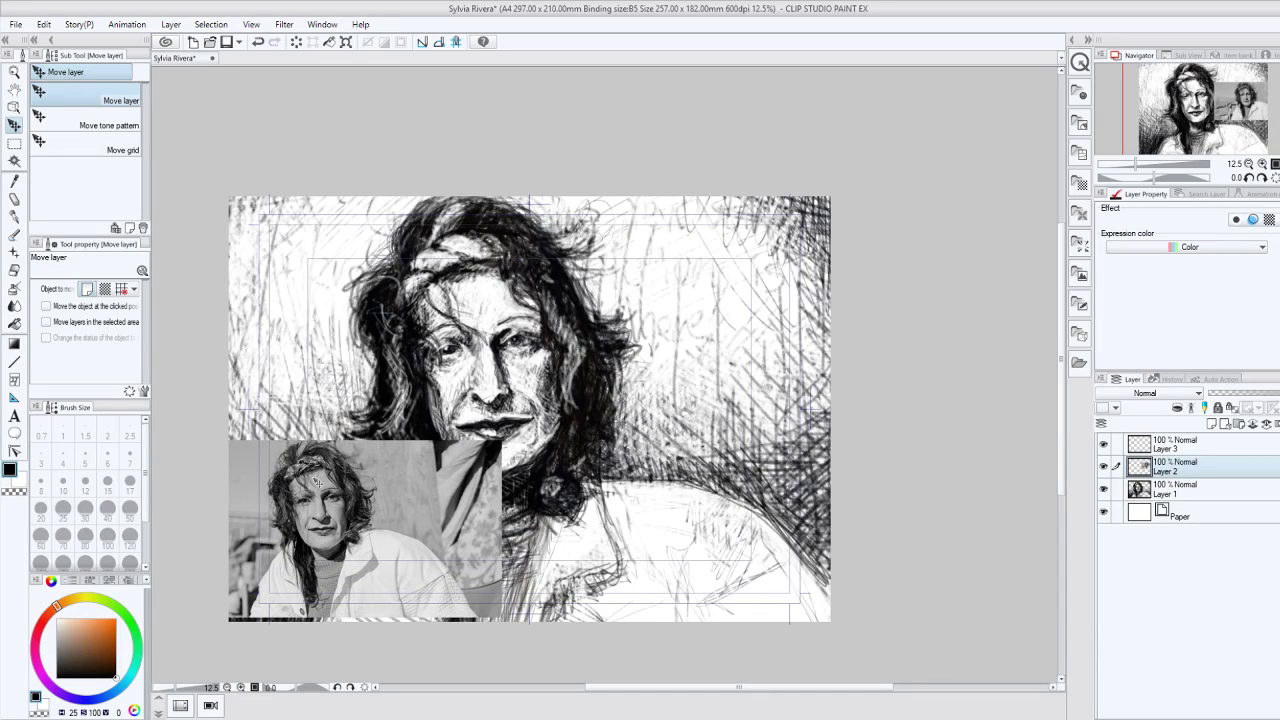
left_click_drag(329, 537, 326, 539)
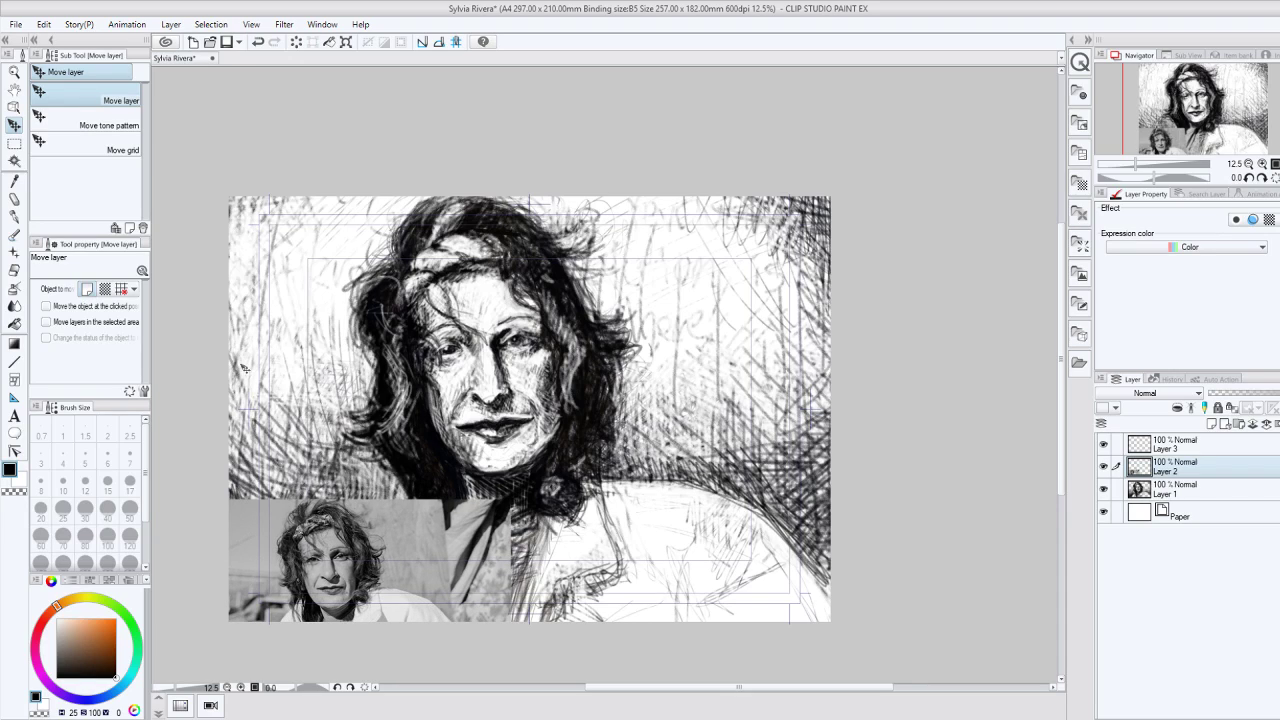
Step: On Layer 1, carve light strands into the crown and the hair right of the face with transparent Crayon strokes
key("ctrl+l")
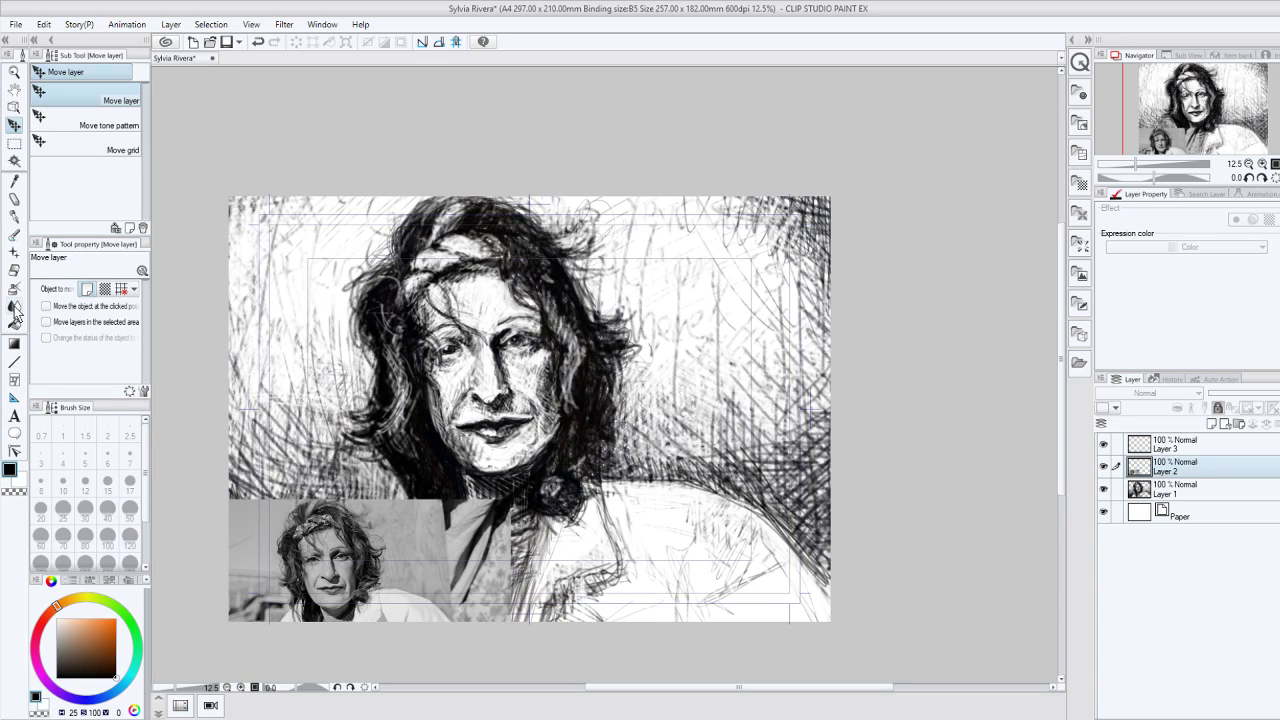
key("p")
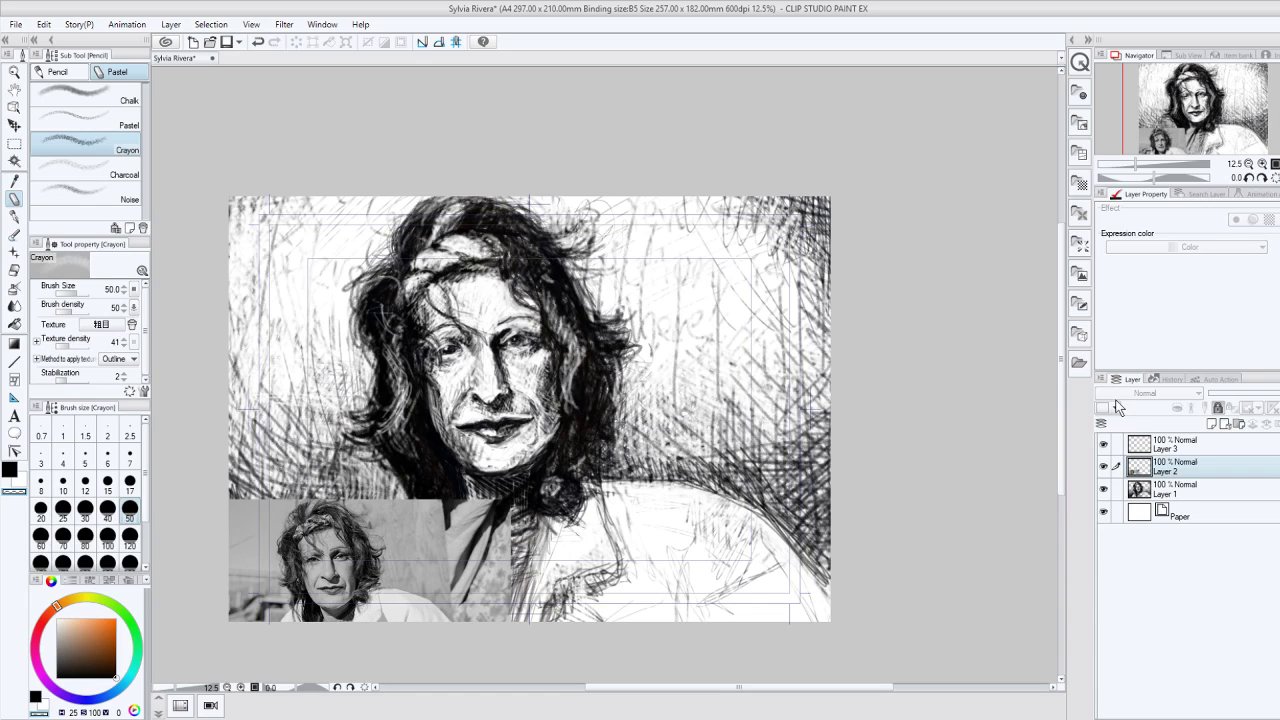
left_click(1180, 489)
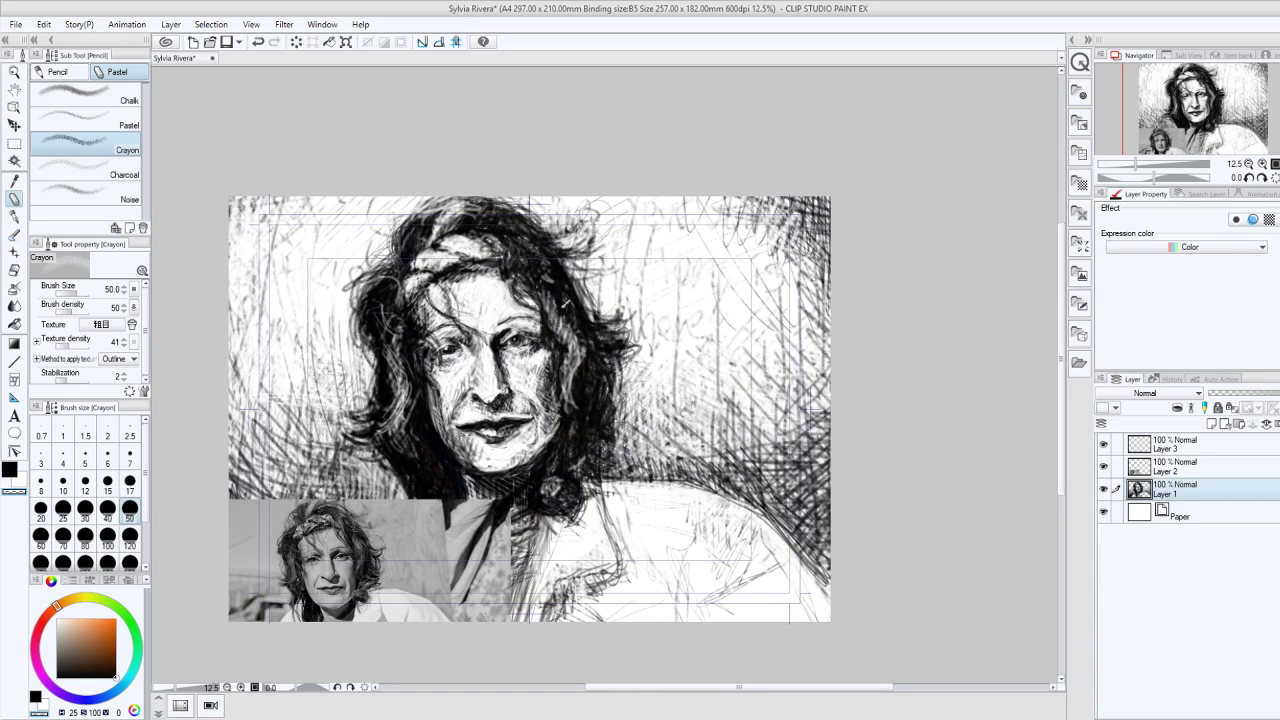
mouse_move(565, 303)
left_mouse_down()
mouse_move(596, 352)
mouse_move(590, 343)
left_mouse_up()
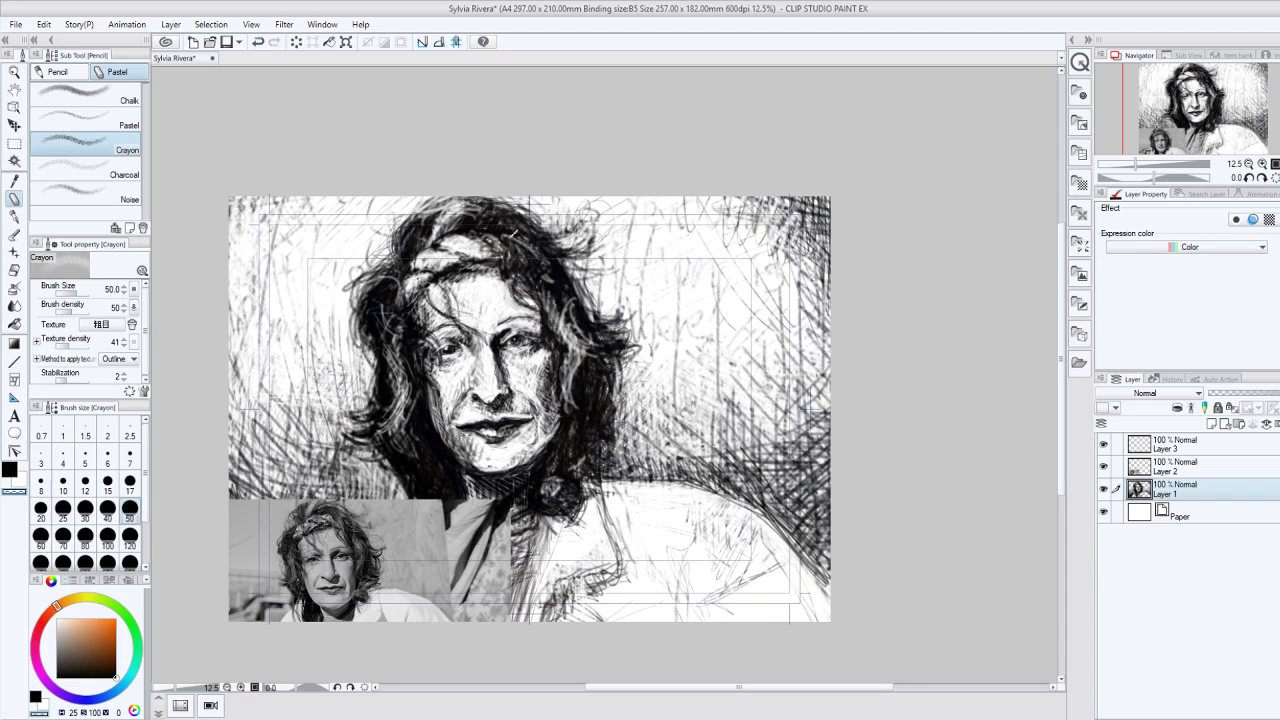
left_click_drag(504, 214, 532, 268)
mouse_move(450, 227)
left_mouse_down()
mouse_move(486, 198)
mouse_move(440, 228)
left_mouse_up()
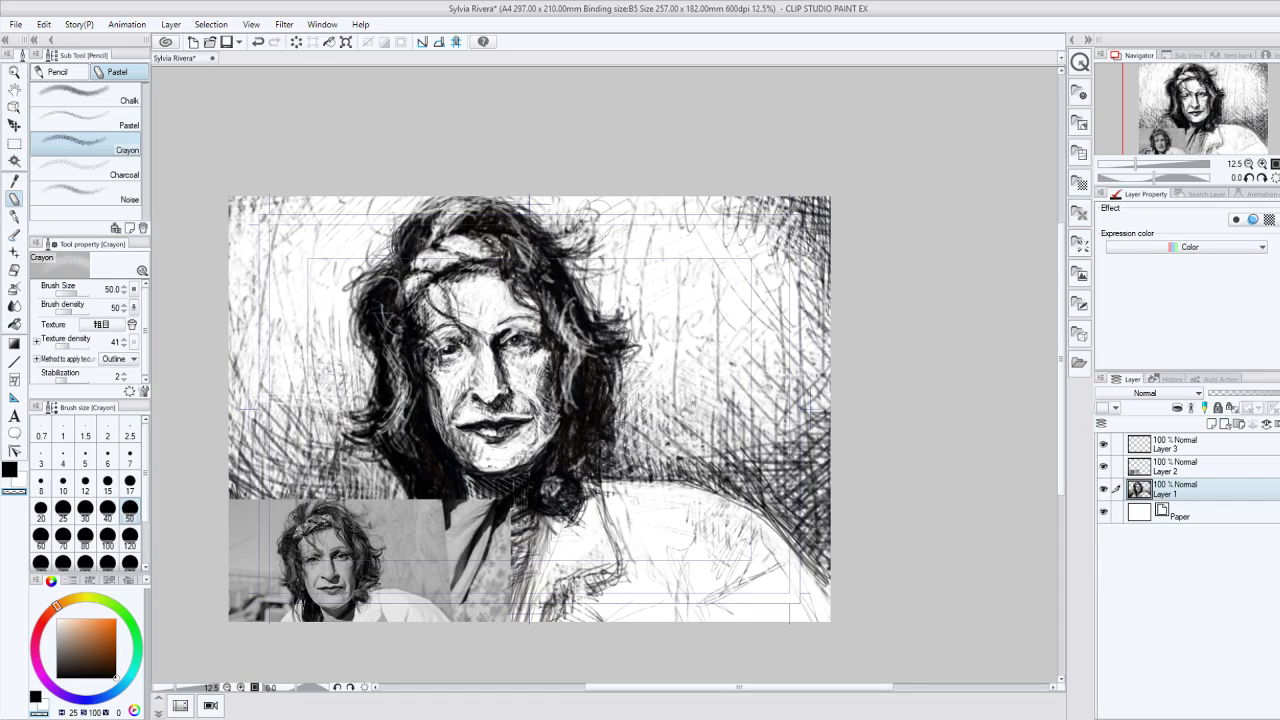
mouse_move(584, 368)
left_mouse_down()
mouse_move(576, 426)
mouse_move(585, 460)
mouse_move(604, 470)
left_mouse_up()
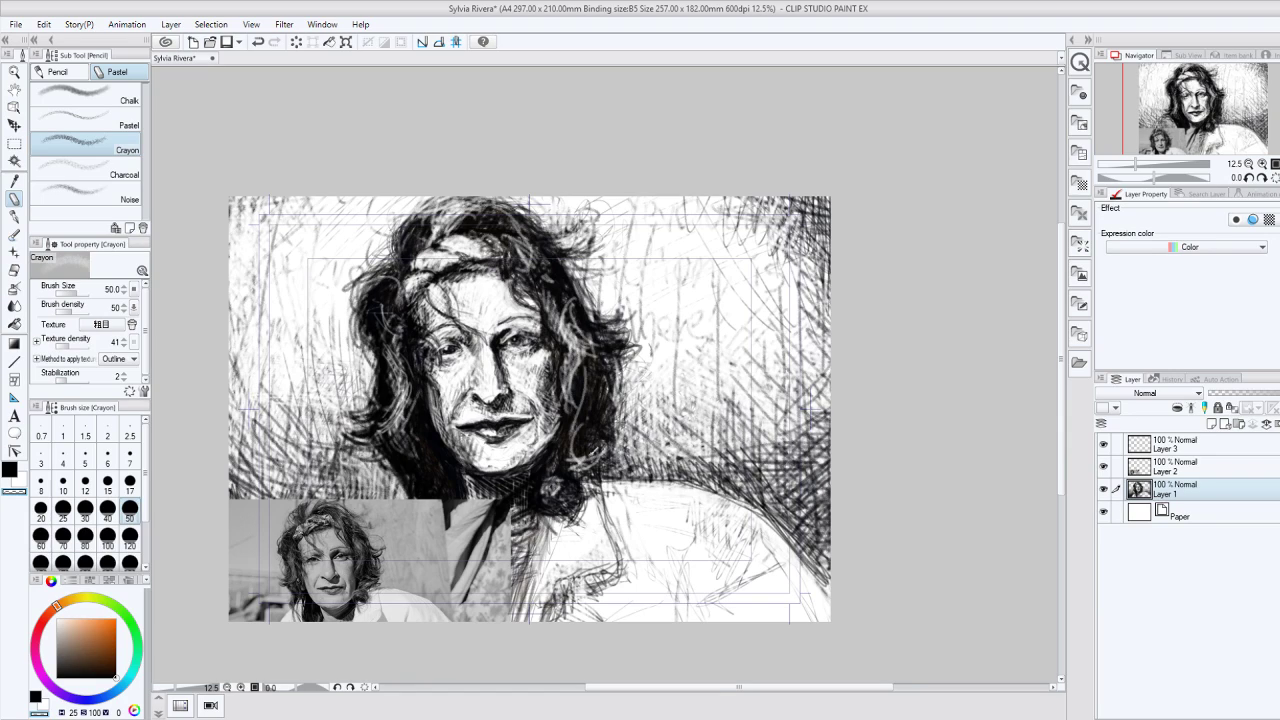
mouse_move(578, 336)
left_mouse_down()
mouse_move(563, 460)
mouse_move(586, 490)
left_mouse_up()
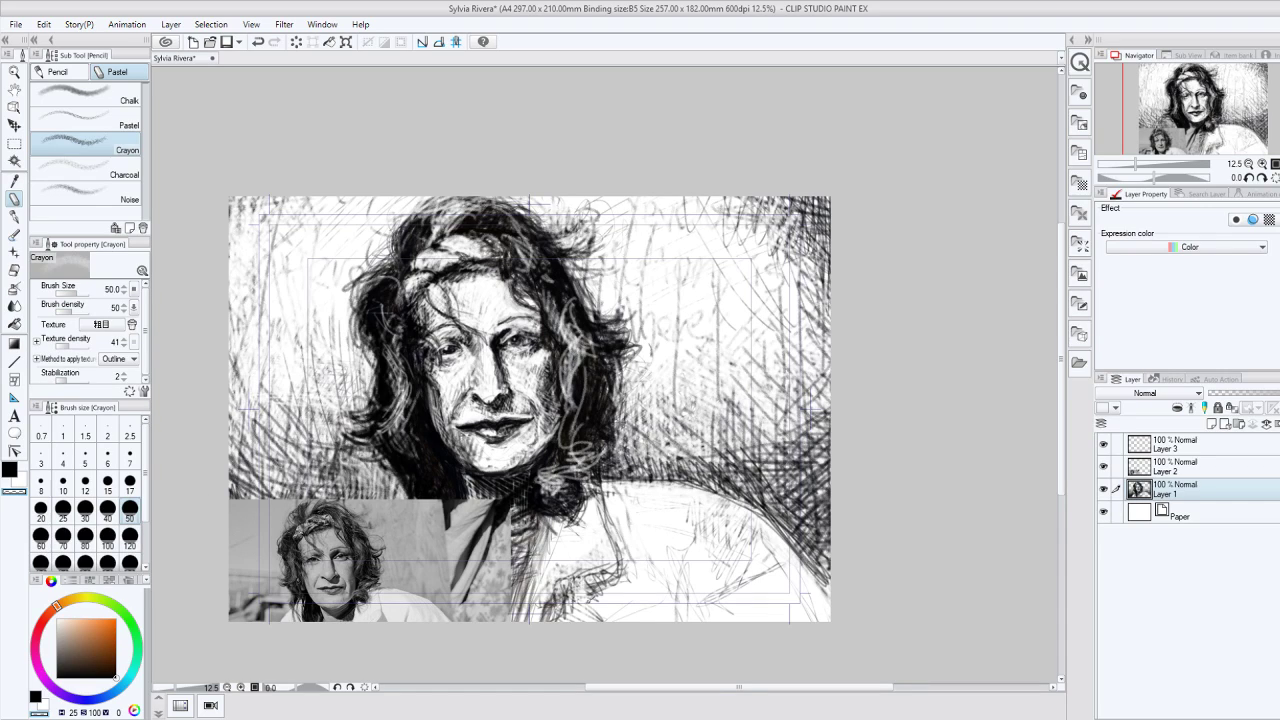
Step: Rework the hair right of the face with black Crayon, and touch up the area beside the right eye with transparent Crayon
left_click_drag(550, 612, 607, 597)
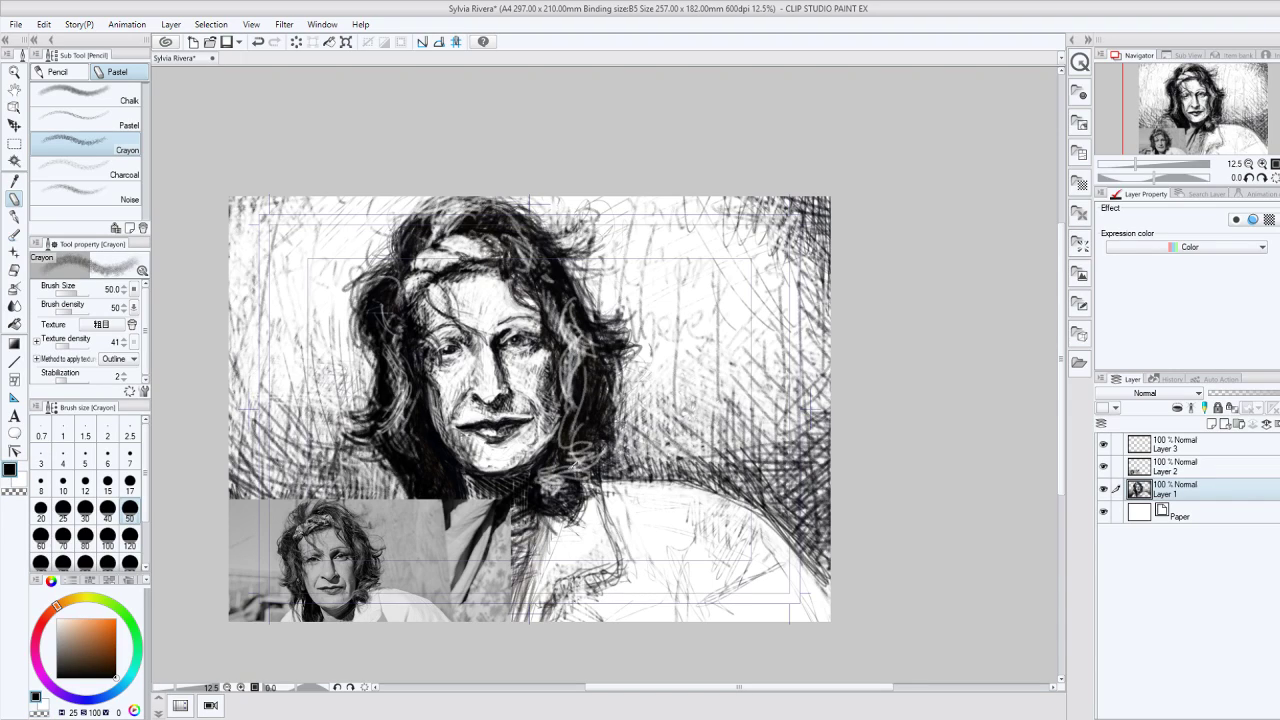
key("ctrl+z")
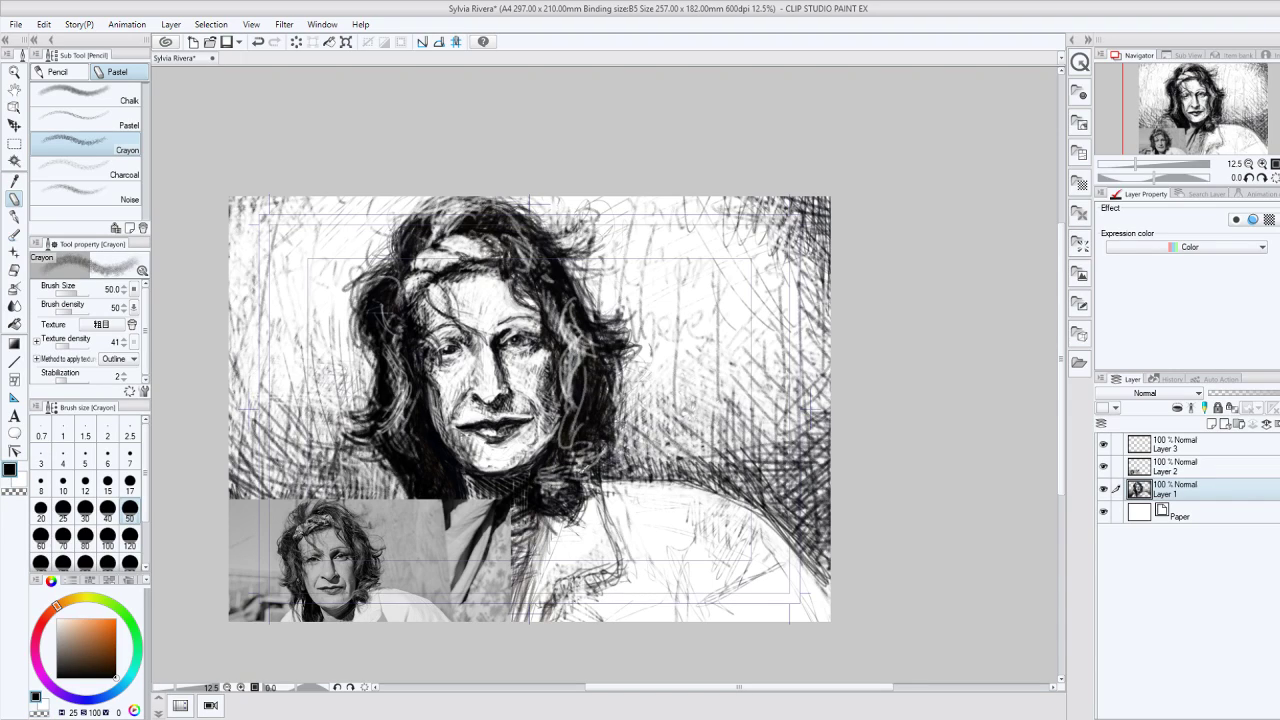
mouse_move(585, 455)
left_mouse_down()
mouse_move(560, 315)
mouse_move(570, 394)
left_mouse_up()
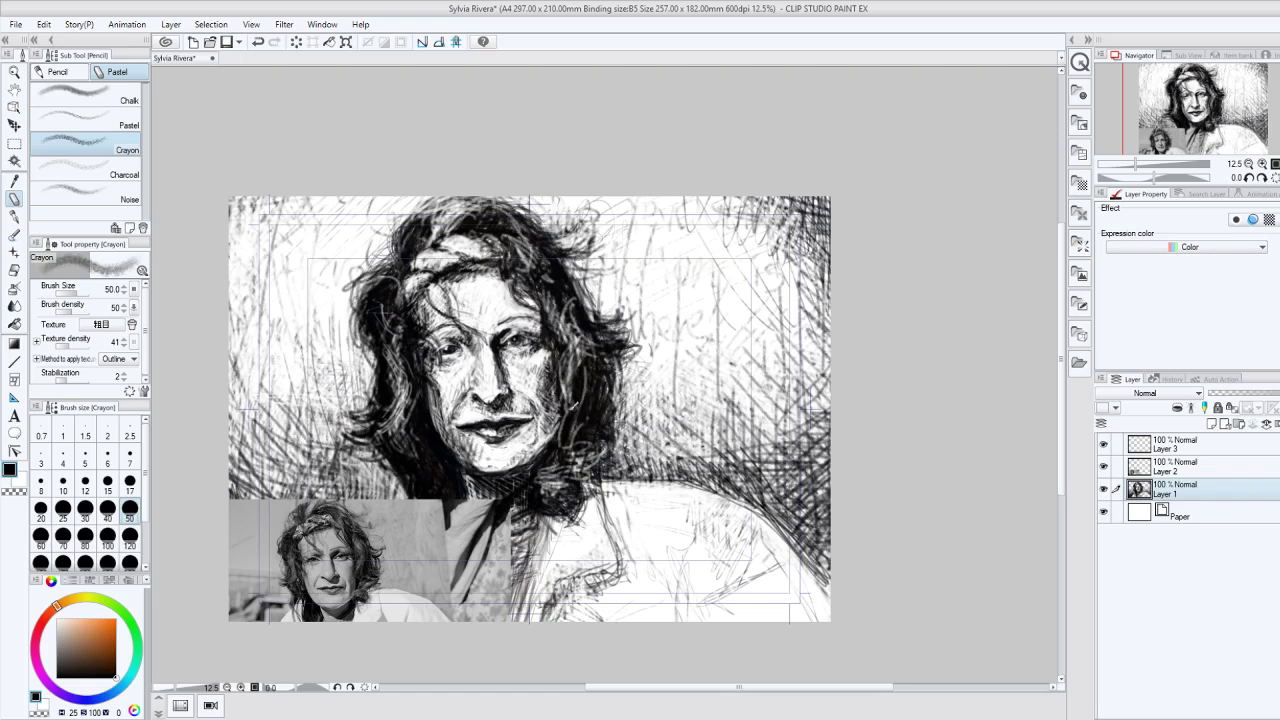
left_click_drag(560, 306, 580, 430)
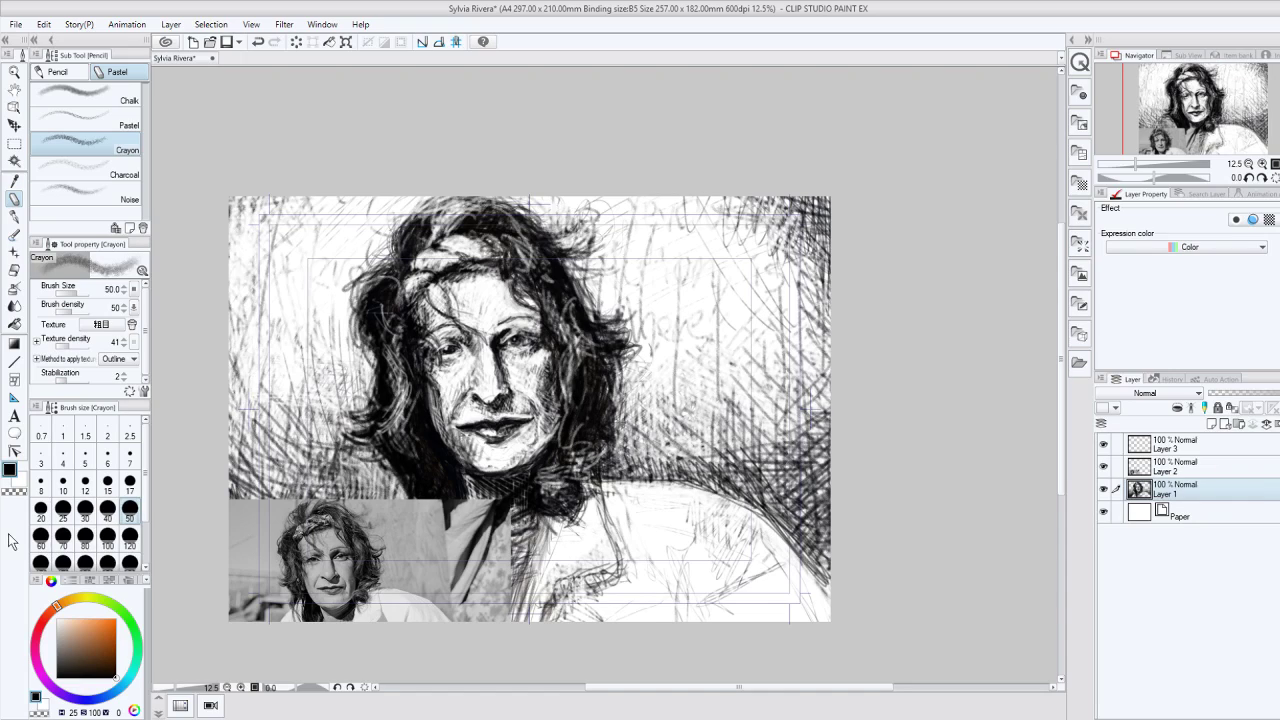
key("c")
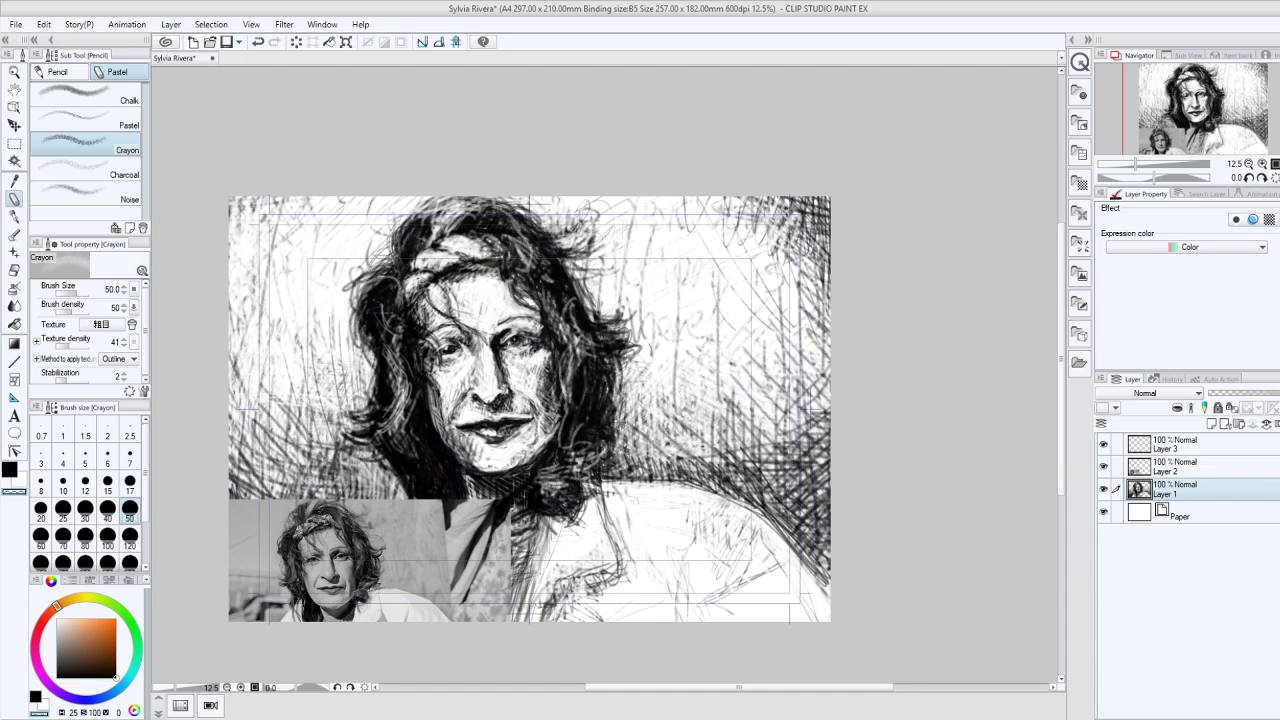
left_click_drag(536, 342, 548, 330)
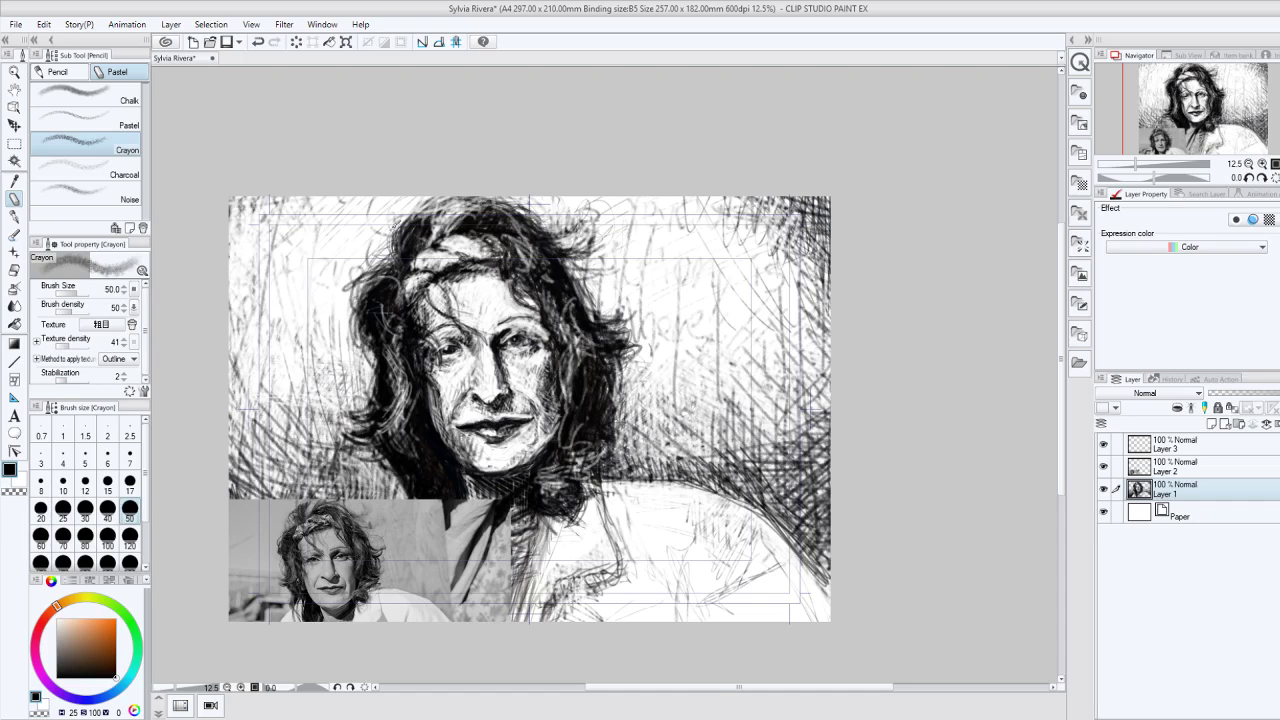
Step: Deepen the crown and the hair on both sides of the face with black Crayon strokes
mouse_move(457, 233)
left_mouse_down()
mouse_move(434, 239)
mouse_move(422, 204)
left_mouse_up()
left_click_drag(414, 409, 398, 450)
left_click_drag(404, 312, 388, 384)
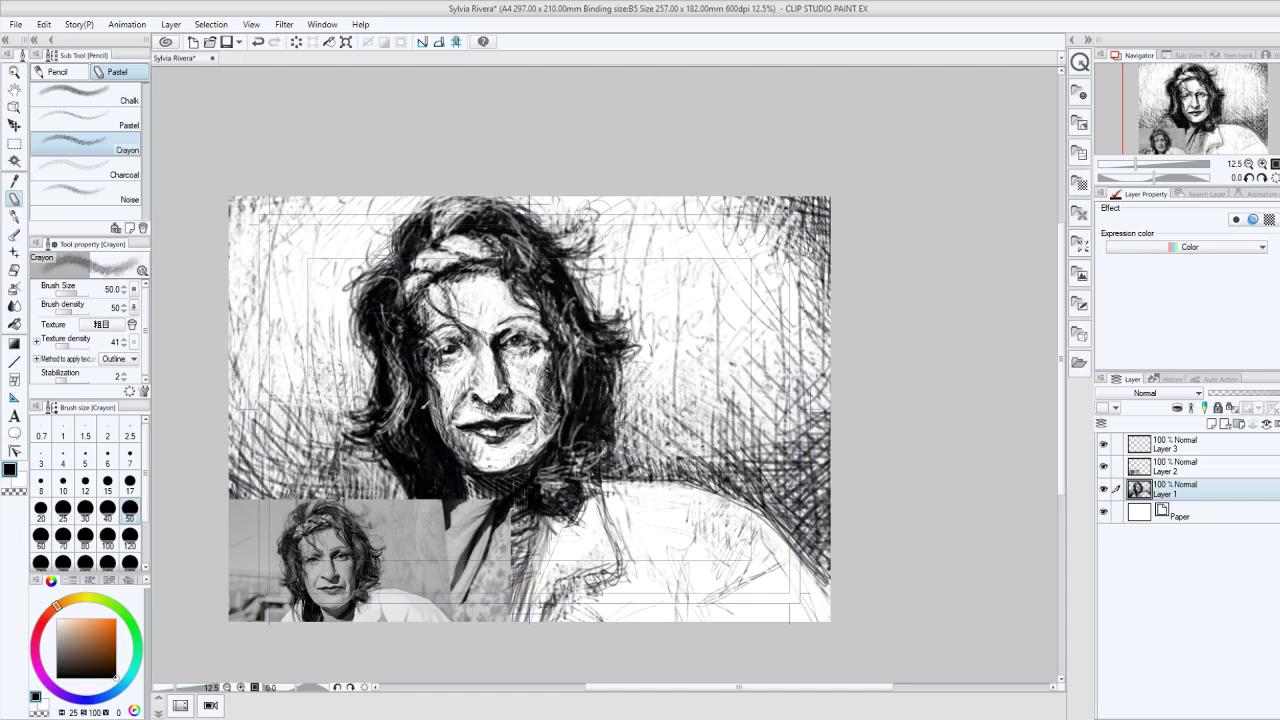
left_click_drag(580, 400, 557, 392)
left_click_drag(404, 348, 386, 432)
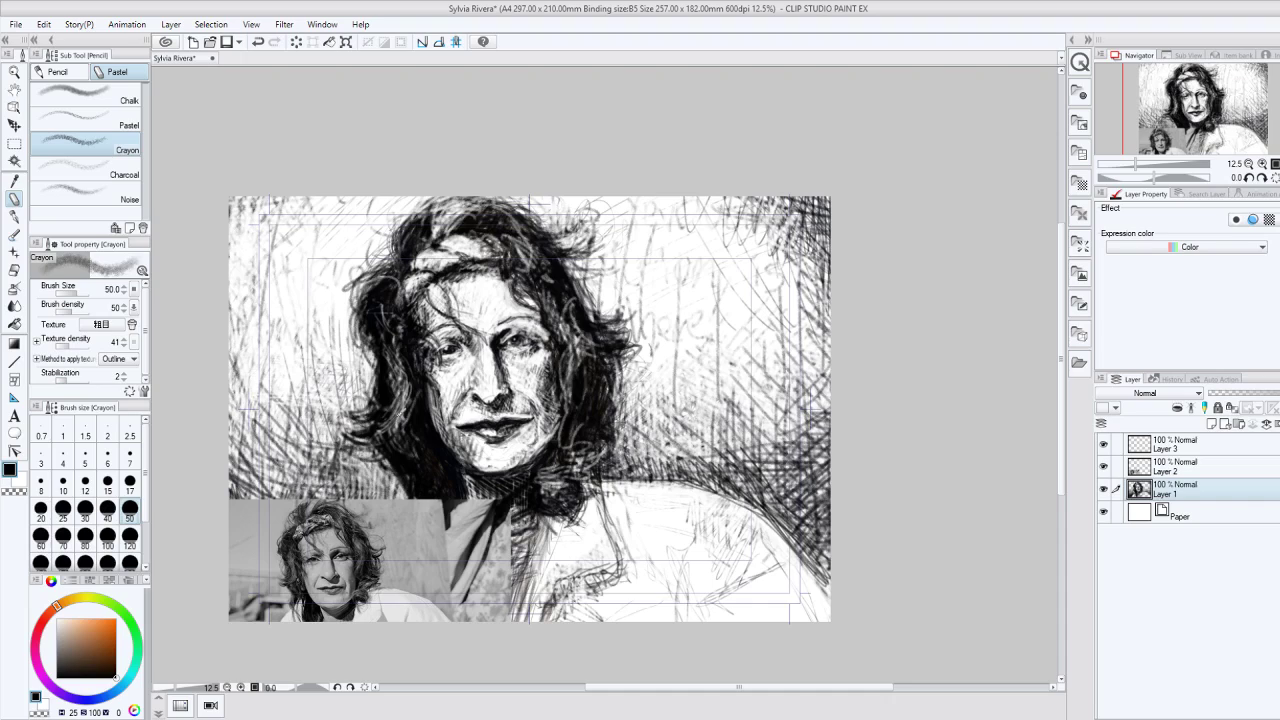
left_click_drag(406, 380, 391, 424)
left_click_drag(586, 298, 597, 323)
Step: Add curved light strands to the lower hair right of the face with transparent Crayon
key("c")
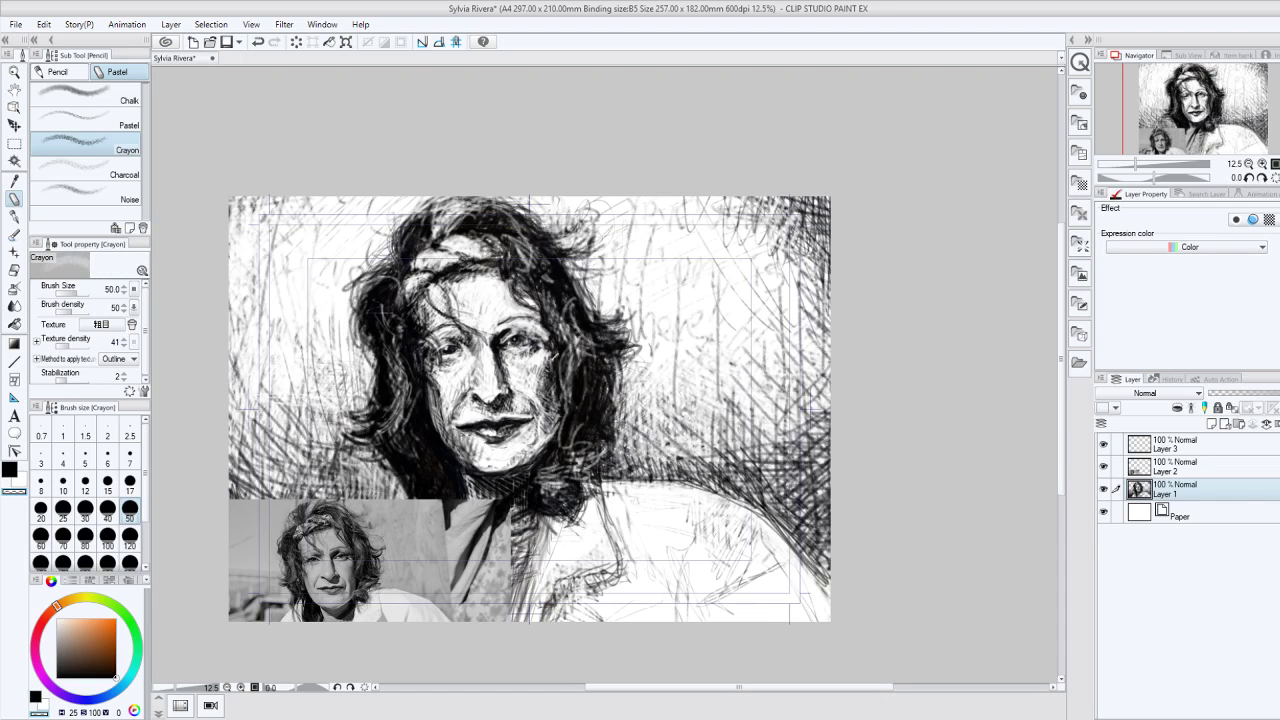
mouse_move(582, 382)
left_mouse_down()
mouse_move(566, 318)
mouse_move(576, 418)
left_mouse_up()
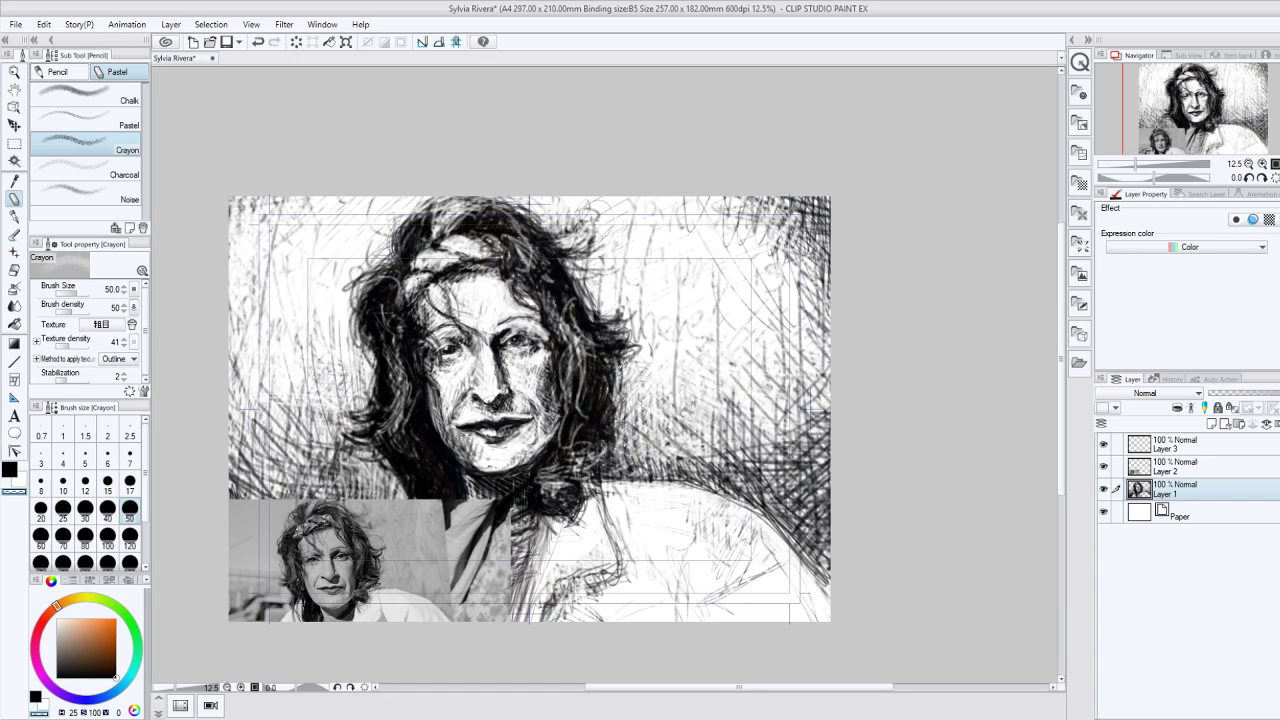
left_click_drag(598, 378, 604, 416)
left_click_drag(604, 358, 624, 373)
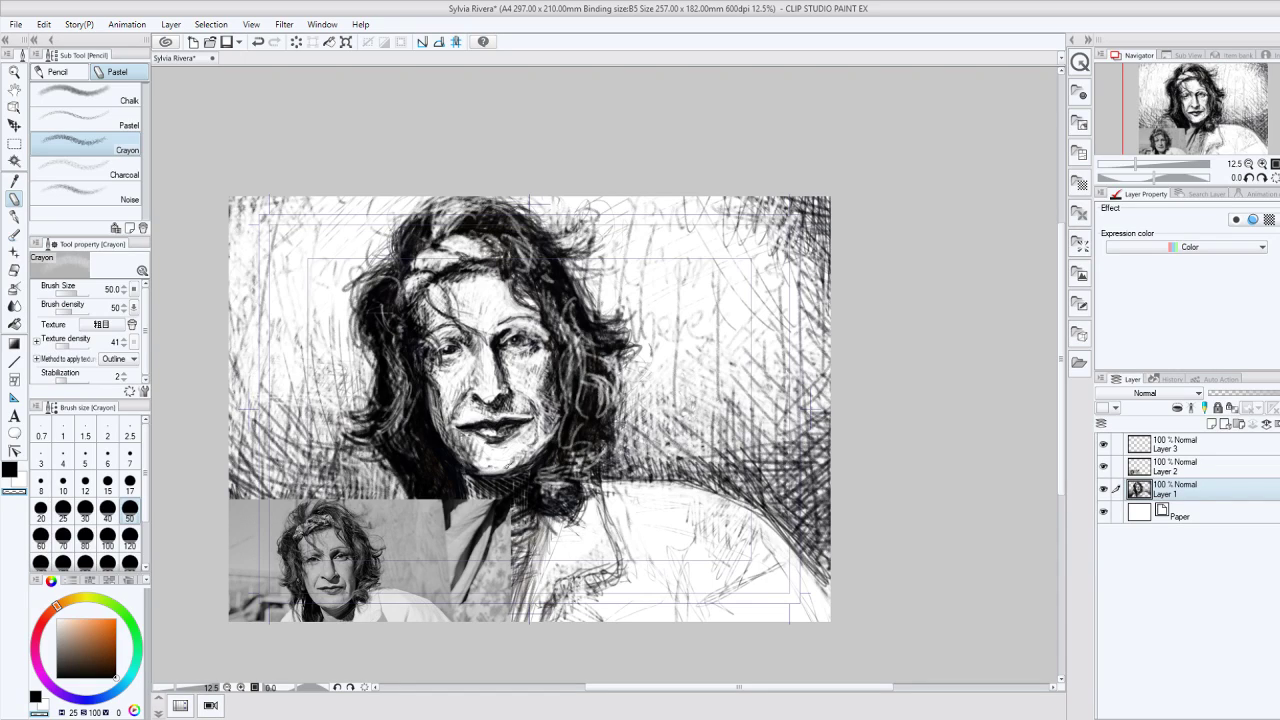
Step: Rework the left cheek and jawline with transparent and black Crayon, and add black strokes from the right-hand hair down to the collar
left_click_drag(480, 467, 446, 439)
left_click_drag(440, 423, 464, 456)
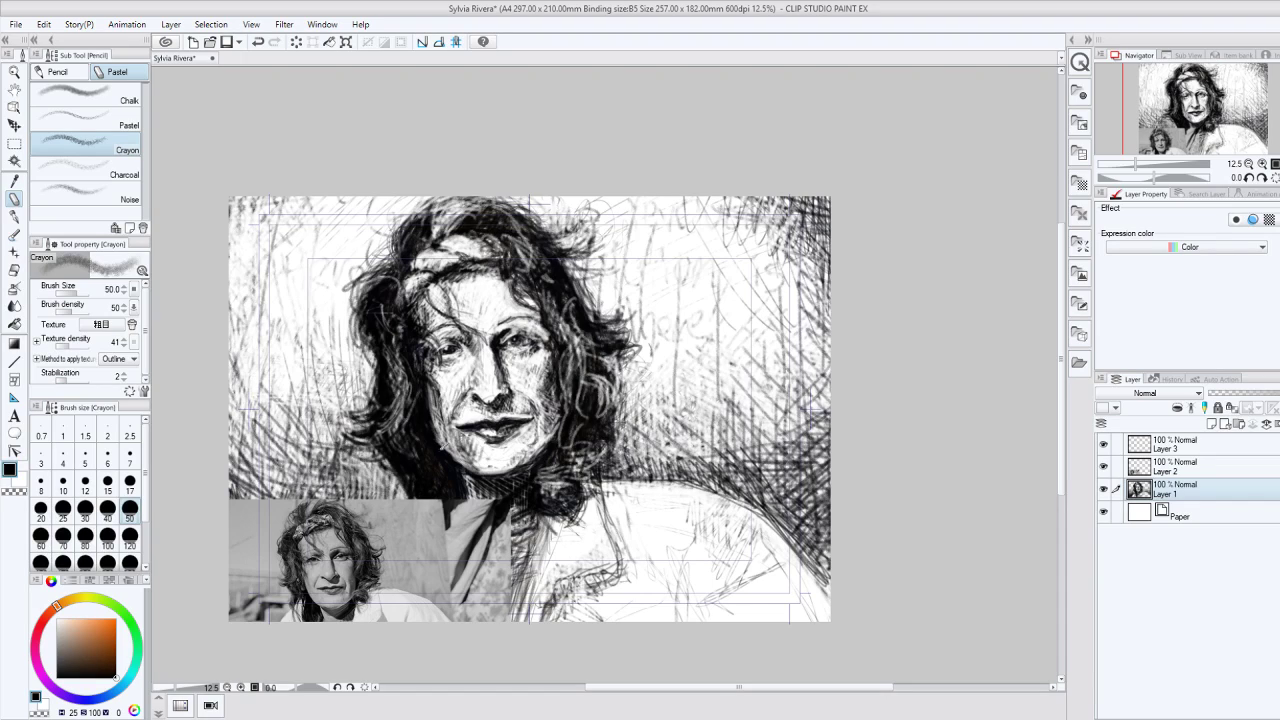
left_click_drag(446, 404, 432, 448)
left_click_drag(446, 388, 431, 444)
mouse_move(565, 372)
left_mouse_down()
mouse_move(555, 446)
mouse_move(578, 336)
mouse_move(600, 348)
mouse_move(582, 470)
mouse_move(545, 478)
mouse_move(572, 566)
left_mouse_up()
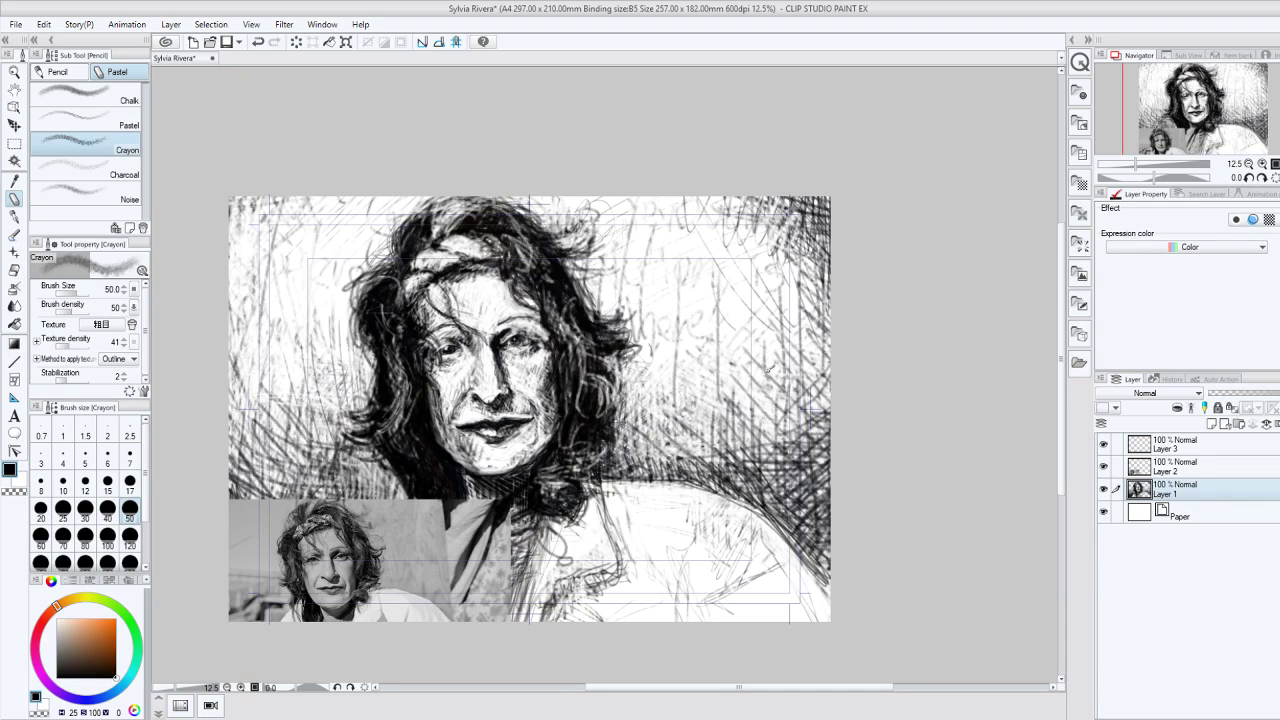
Step: Deepen the background beside and above the right shoulder with diagonal black Crayon hatching
left_click_drag(770, 580, 830, 505)
left_click_drag(802, 550, 830, 478)
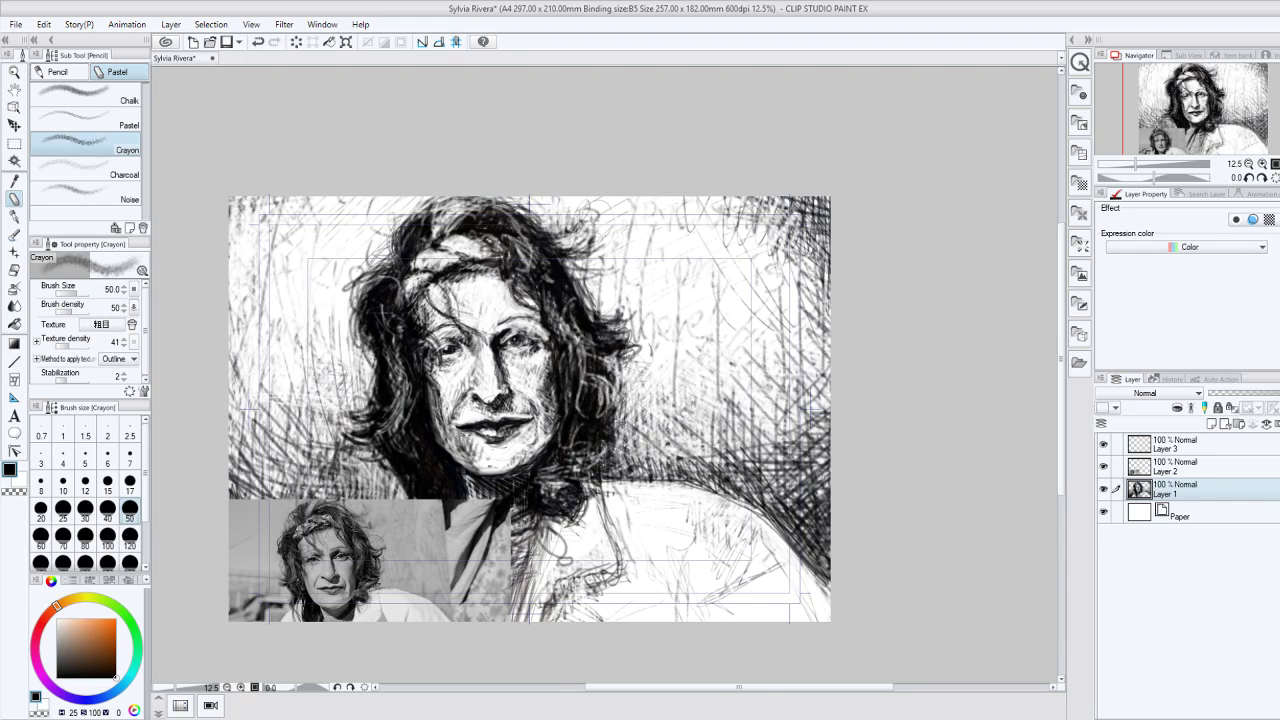
left_click_drag(818, 574, 830, 468)
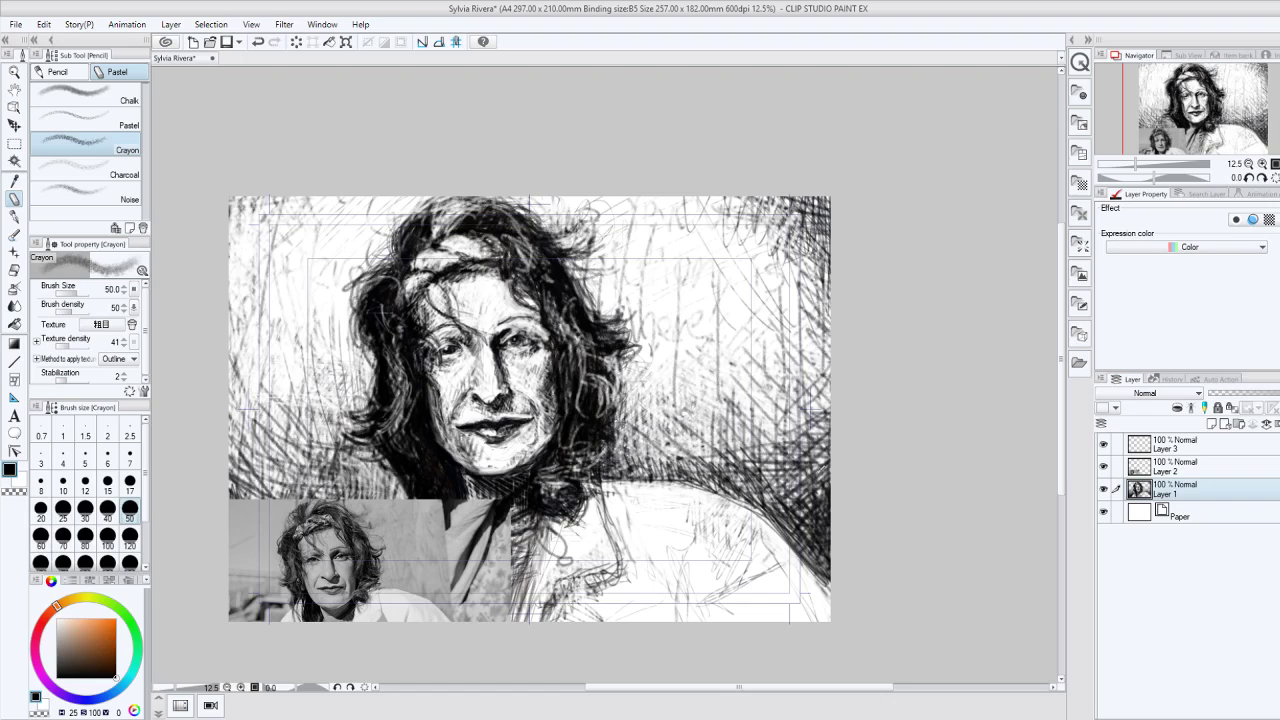
left_click_drag(726, 534, 798, 458)
left_click_drag(810, 508, 824, 428)
left_click_drag(776, 462, 830, 390)
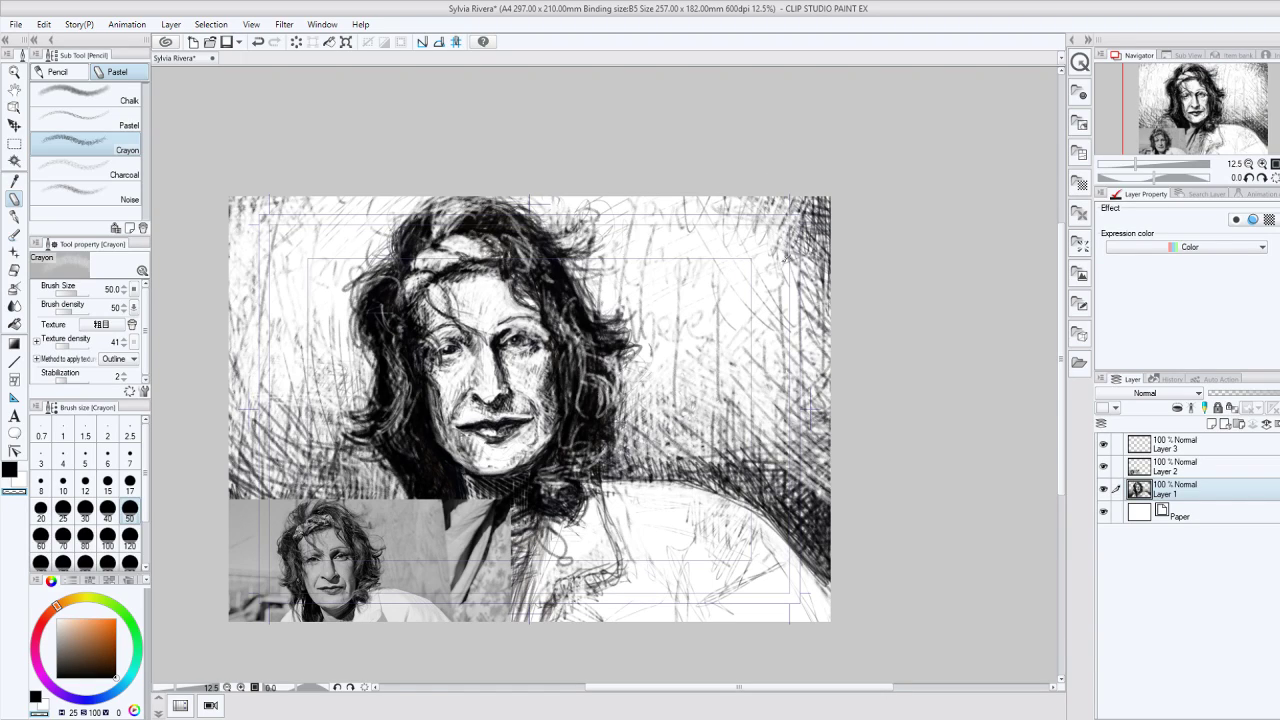
Step: Break up the dark hatching above the right shoulder with transparent Crayon strokes, undoing unwanted ones
key("ctrl+z")
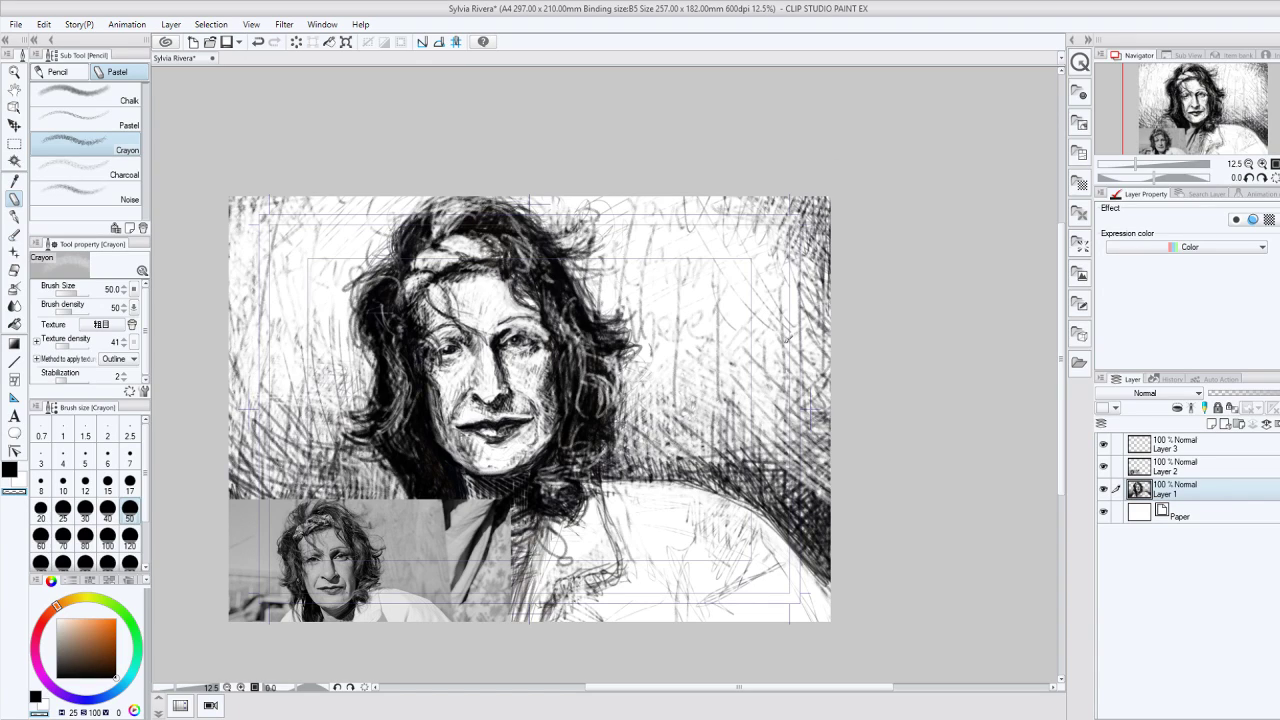
mouse_move(826, 442)
left_mouse_down()
mouse_move(790, 548)
mouse_move(804, 558)
left_mouse_up()
key("ctrl+z")
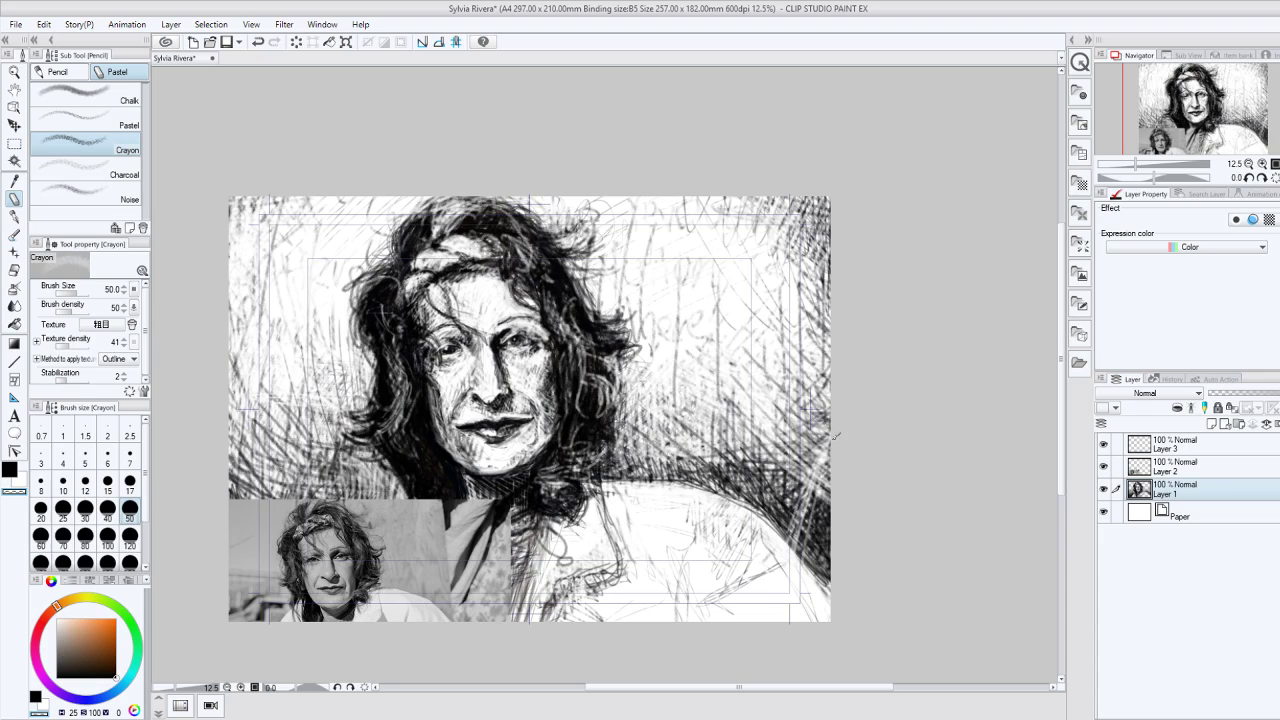
key("ctrl+z")
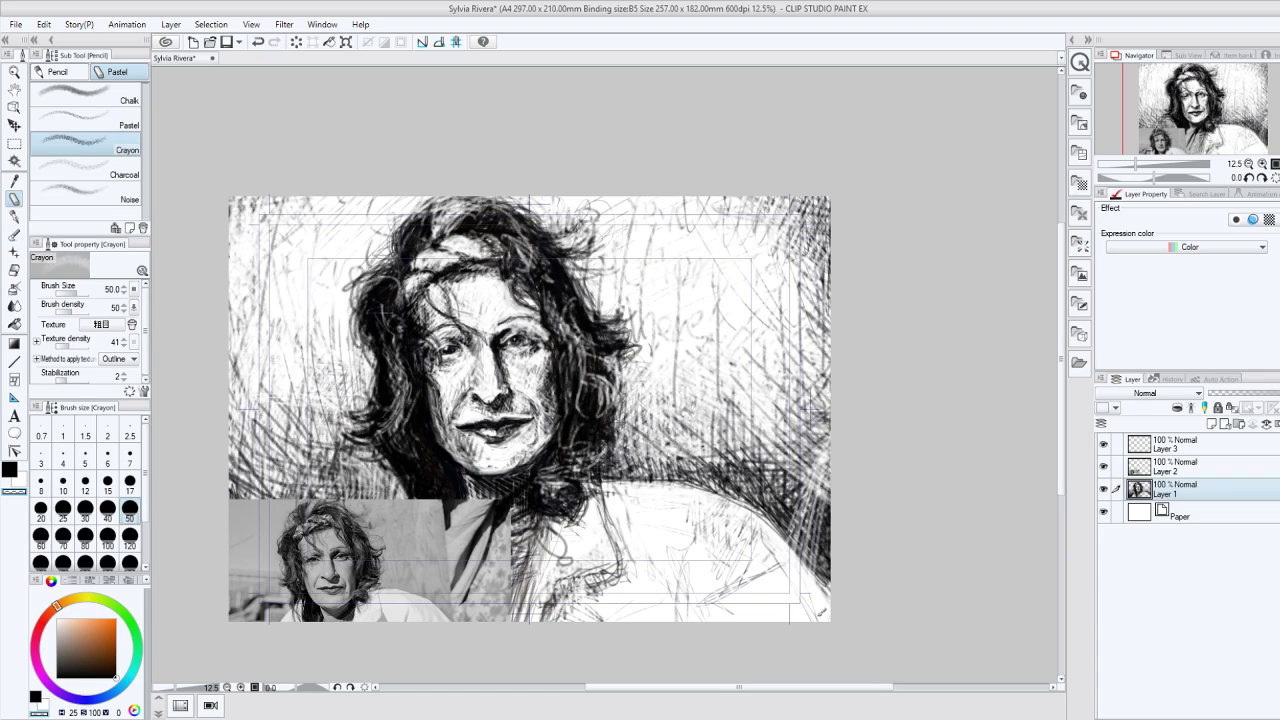
key("ctrl+z")
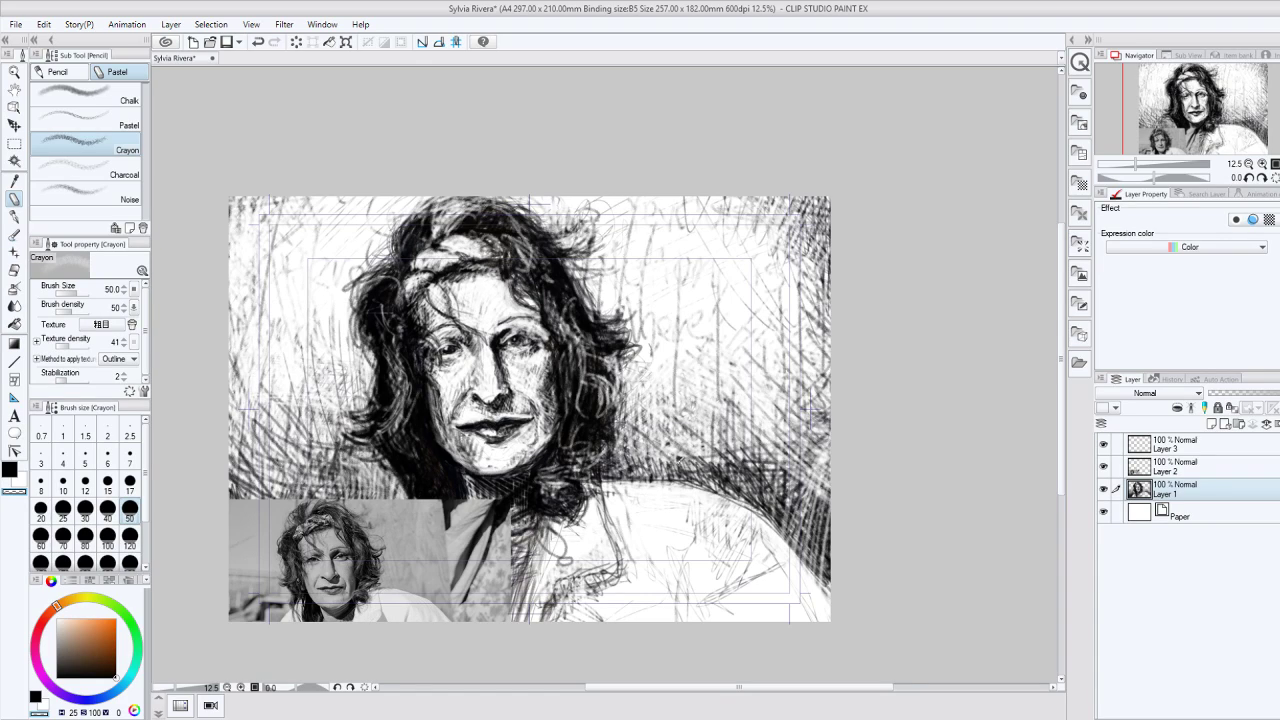
left_click_drag(736, 402, 717, 494)
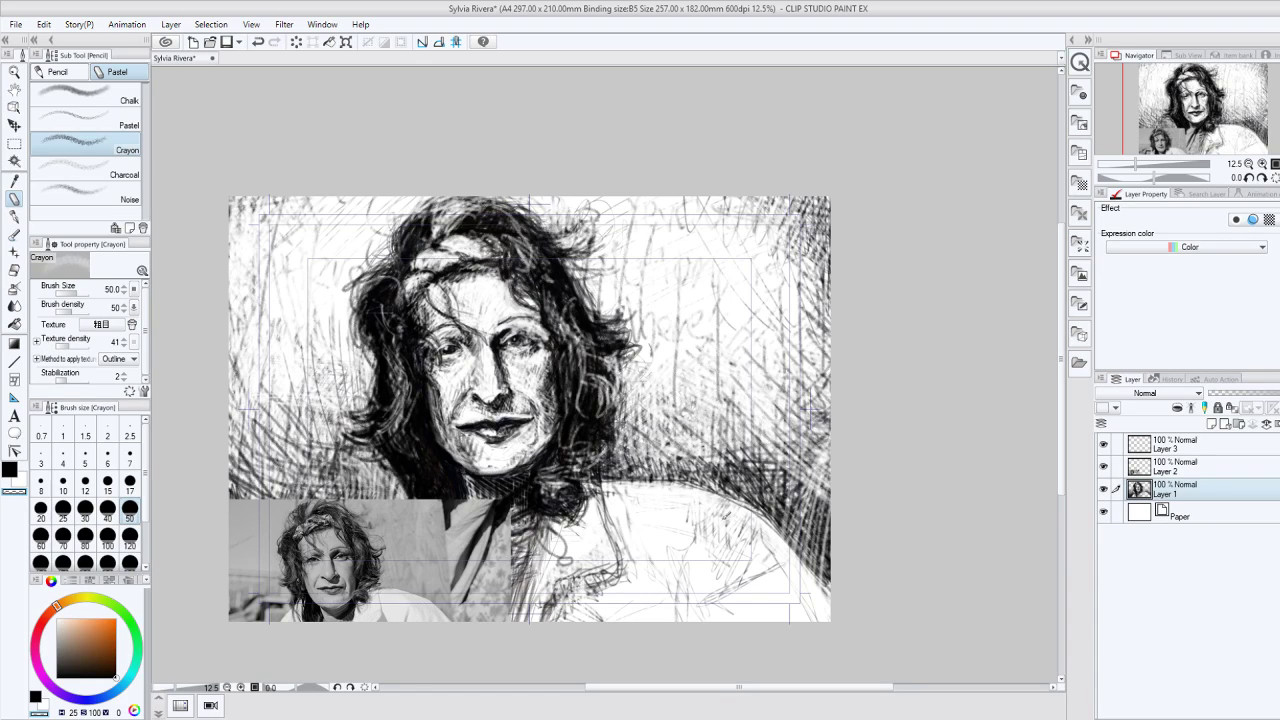
left_click_drag(762, 426, 742, 516)
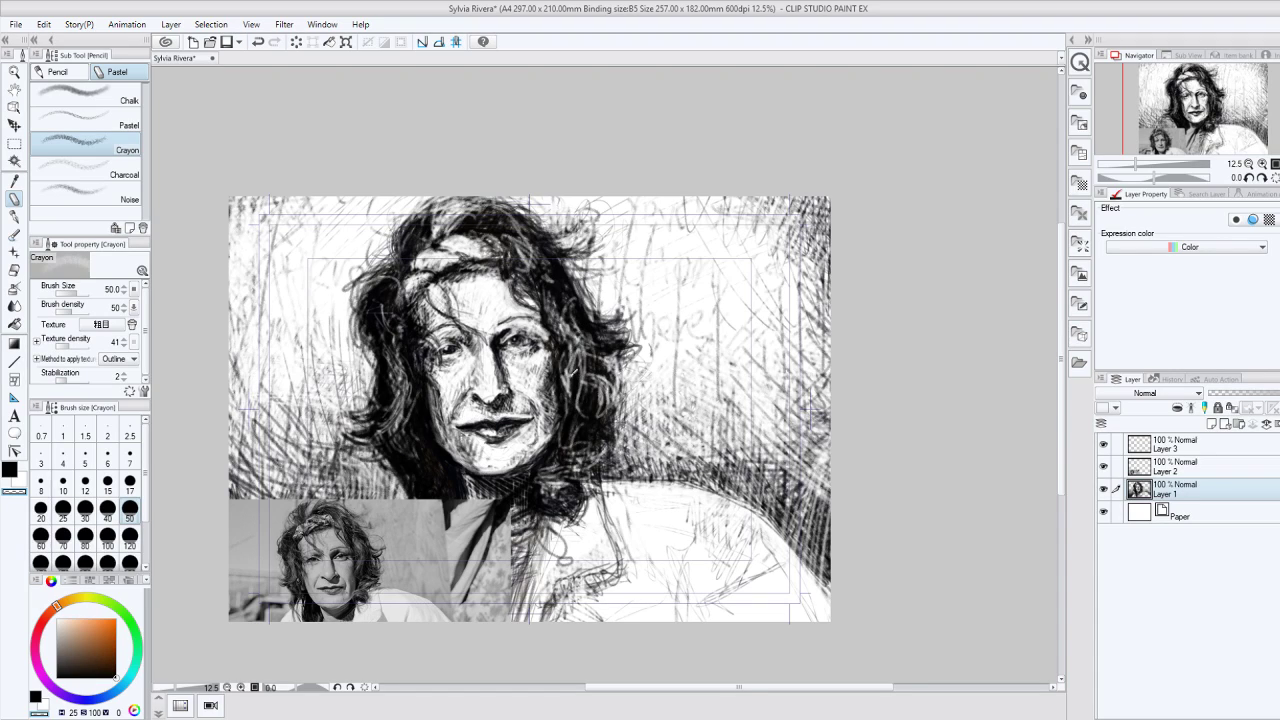
Step: Touch up the hair right of the face with a transparent Crayon highlight and black strokes, adding a small black mark on the jacket
left_click_drag(572, 372, 553, 298)
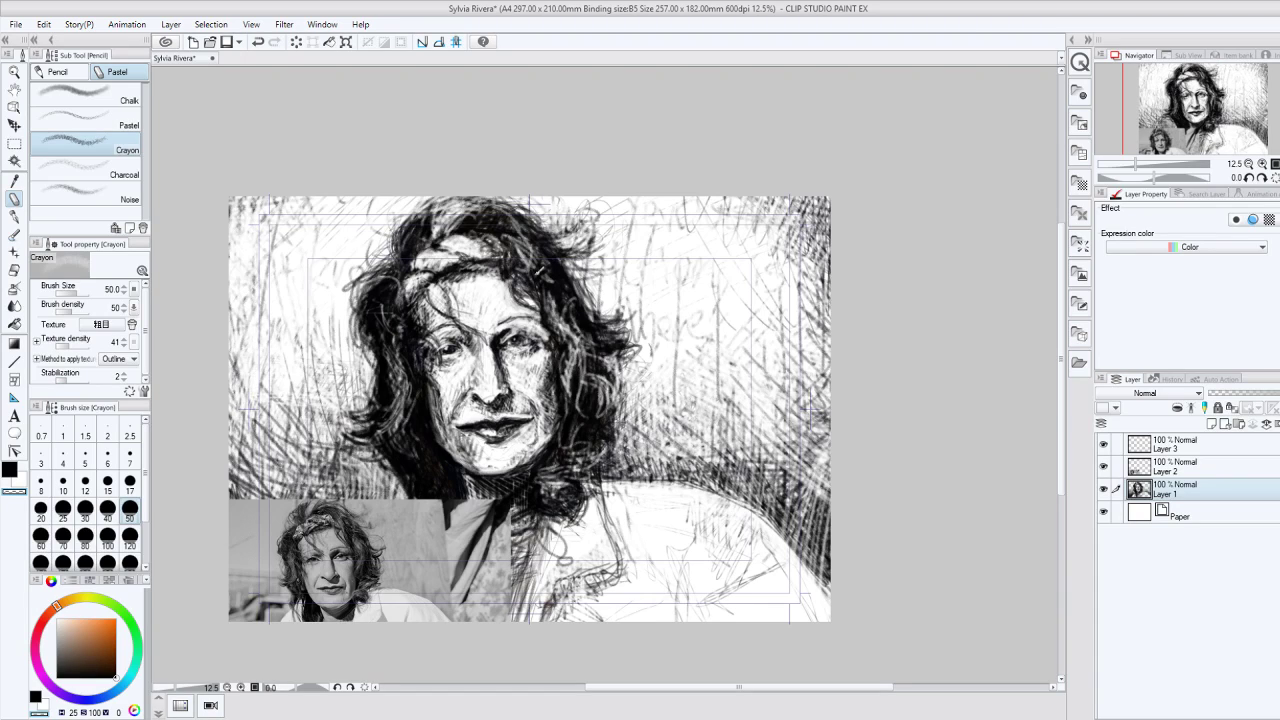
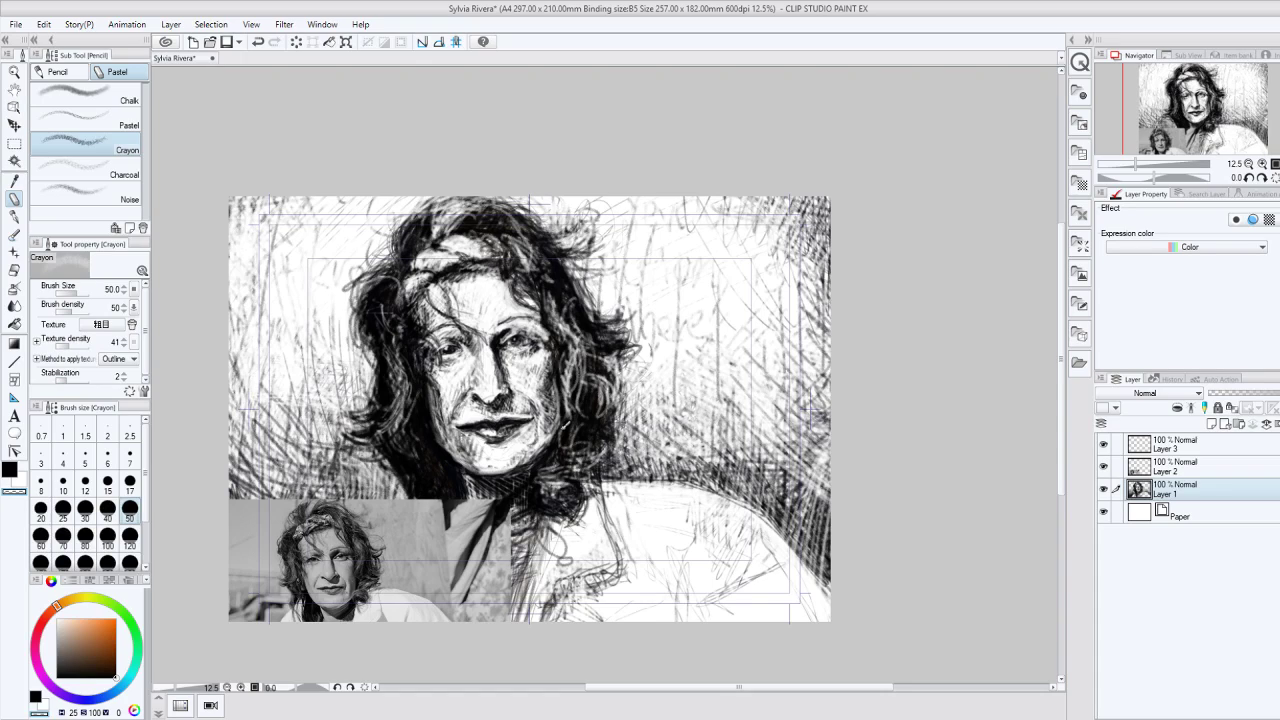
left_click(9, 468)
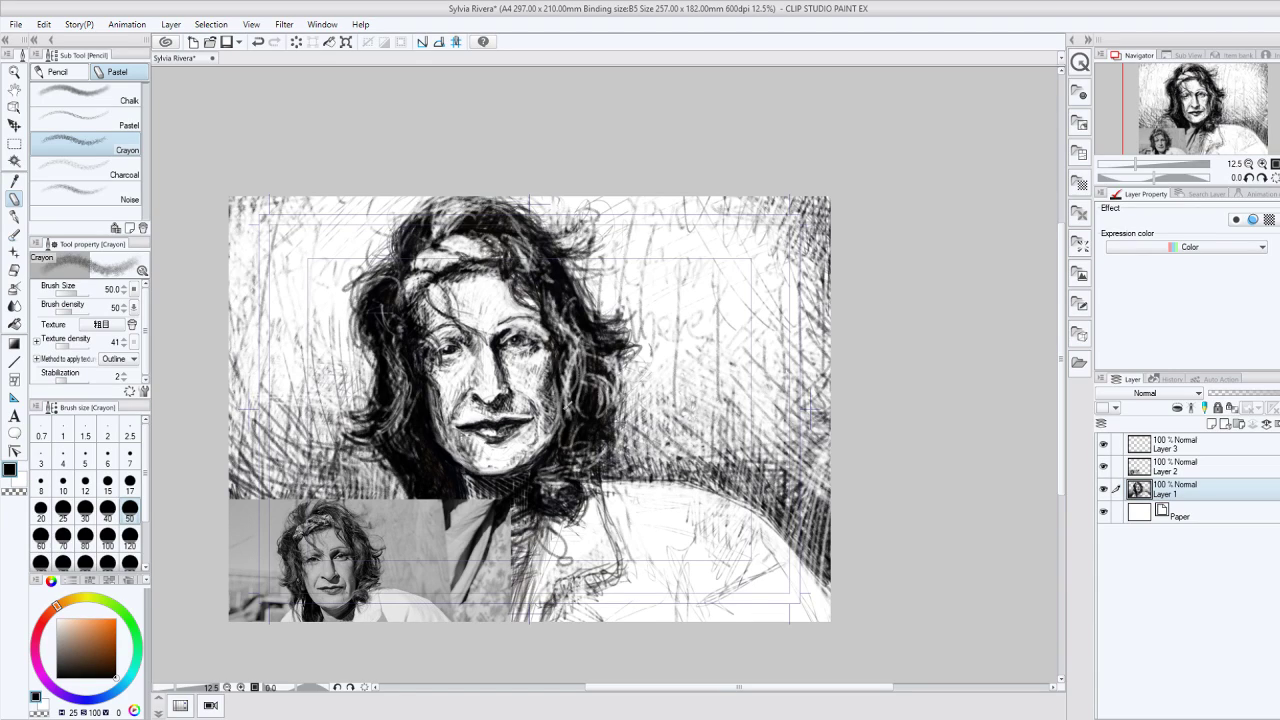
left_click_drag(571, 387, 555, 434)
left_click_drag(567, 386, 554, 427)
mouse_move(564, 384)
left_mouse_down()
mouse_move(559, 432)
mouse_move(604, 453)
left_mouse_up()
mouse_move(585, 576)
left_mouse_down()
mouse_move(577, 594)
mouse_move(588, 578)
left_mouse_up()
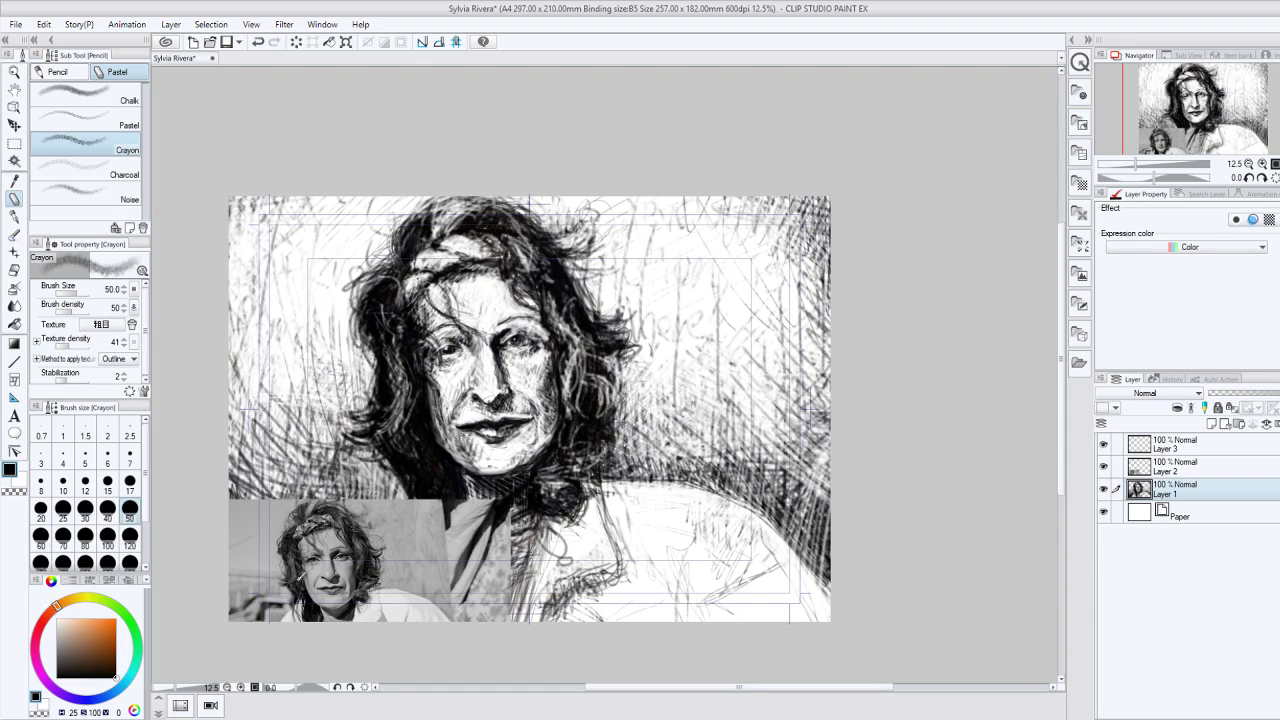
Step: Lighten the right collar and jacket front with transparent Crayon and add highlights to the curled lock above the collar
key("c")
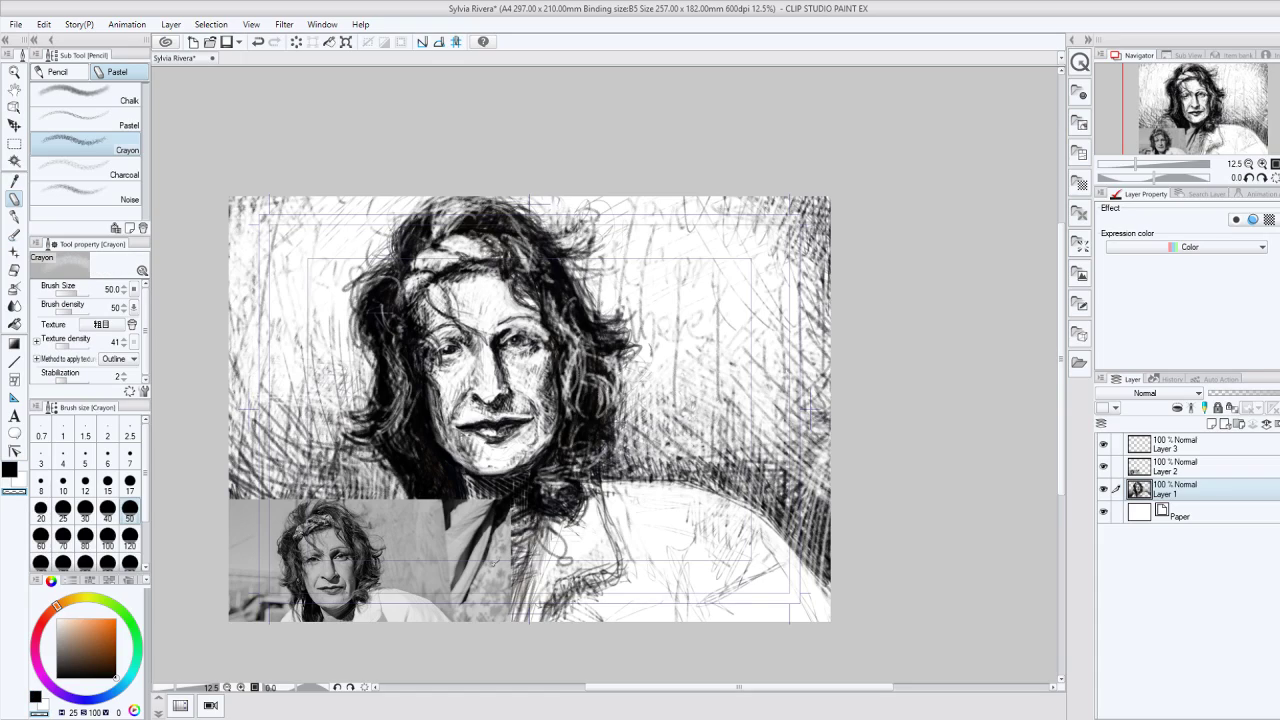
mouse_move(542, 606)
left_mouse_down()
mouse_move(560, 568)
mouse_move(592, 560)
mouse_move(574, 588)
left_mouse_up()
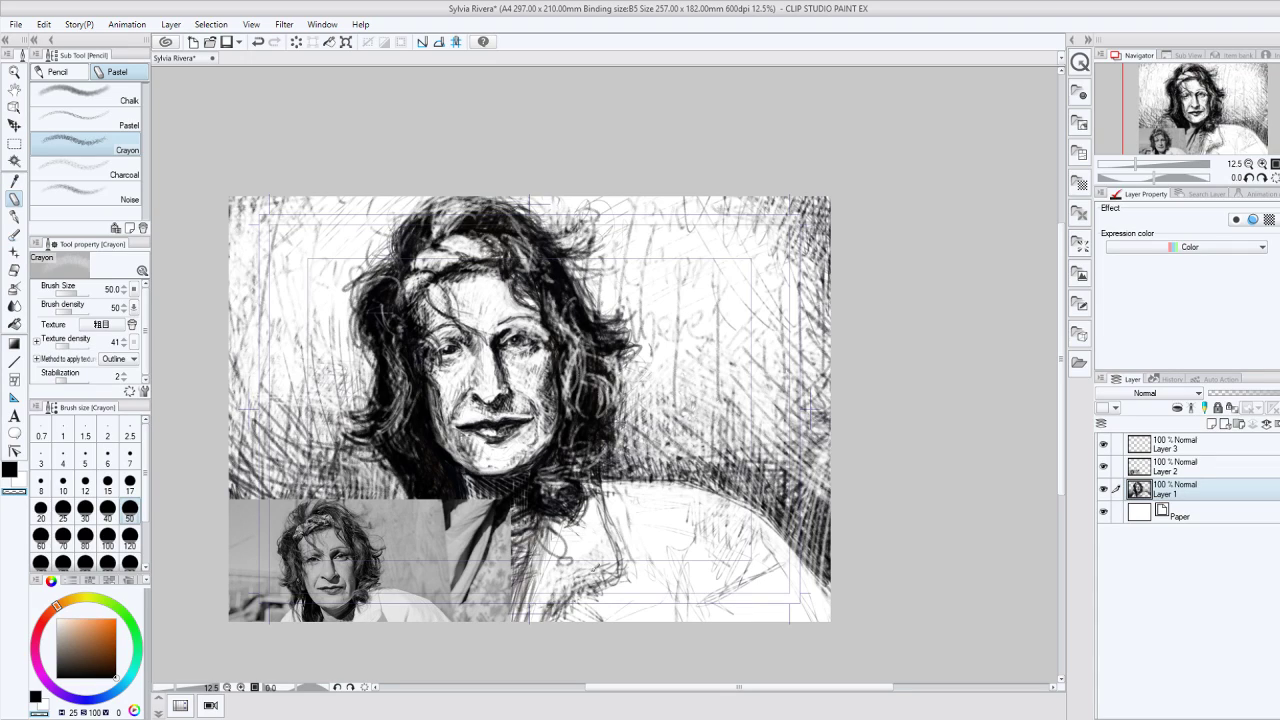
left_click_drag(608, 506, 562, 580)
mouse_move(612, 488)
left_mouse_down()
mouse_move(598, 540)
mouse_move(614, 546)
mouse_move(550, 546)
mouse_move(532, 606)
left_mouse_up()
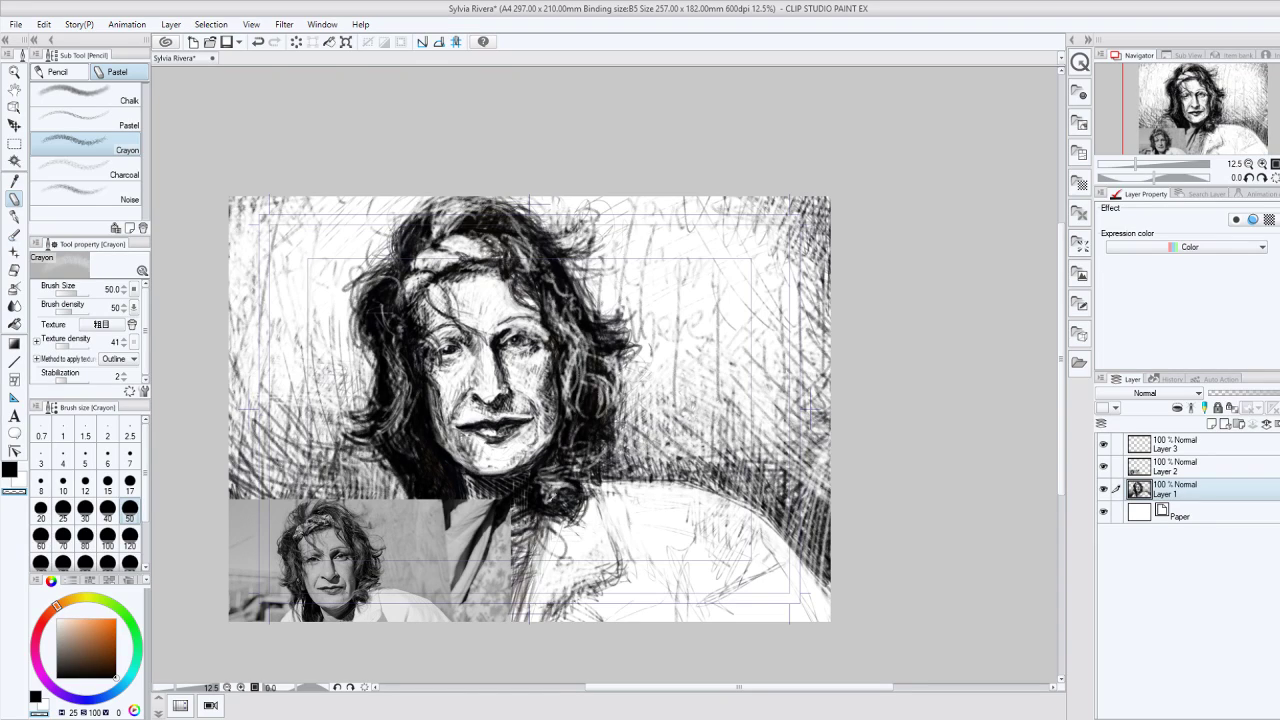
left_click_drag(548, 514, 570, 490)
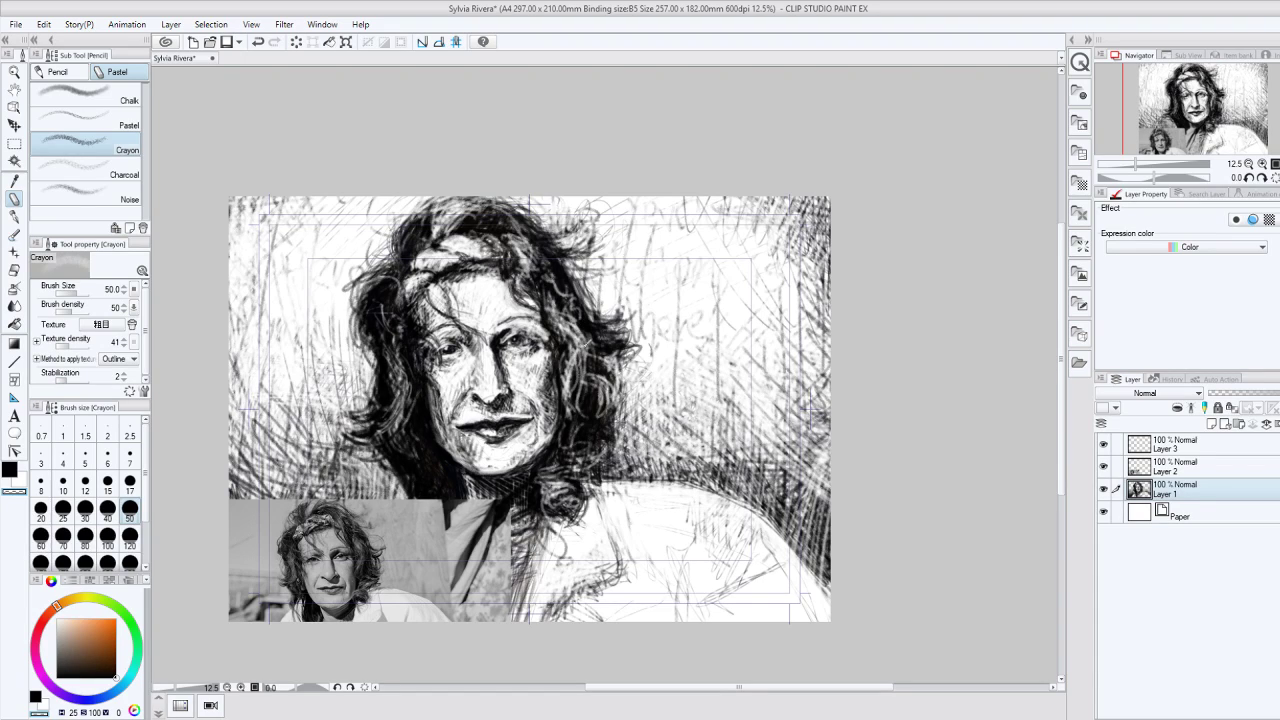
Step: Add black Crayon strands to the crown and outer right hair, and darken the lower hair on both sides of the face
key("c")
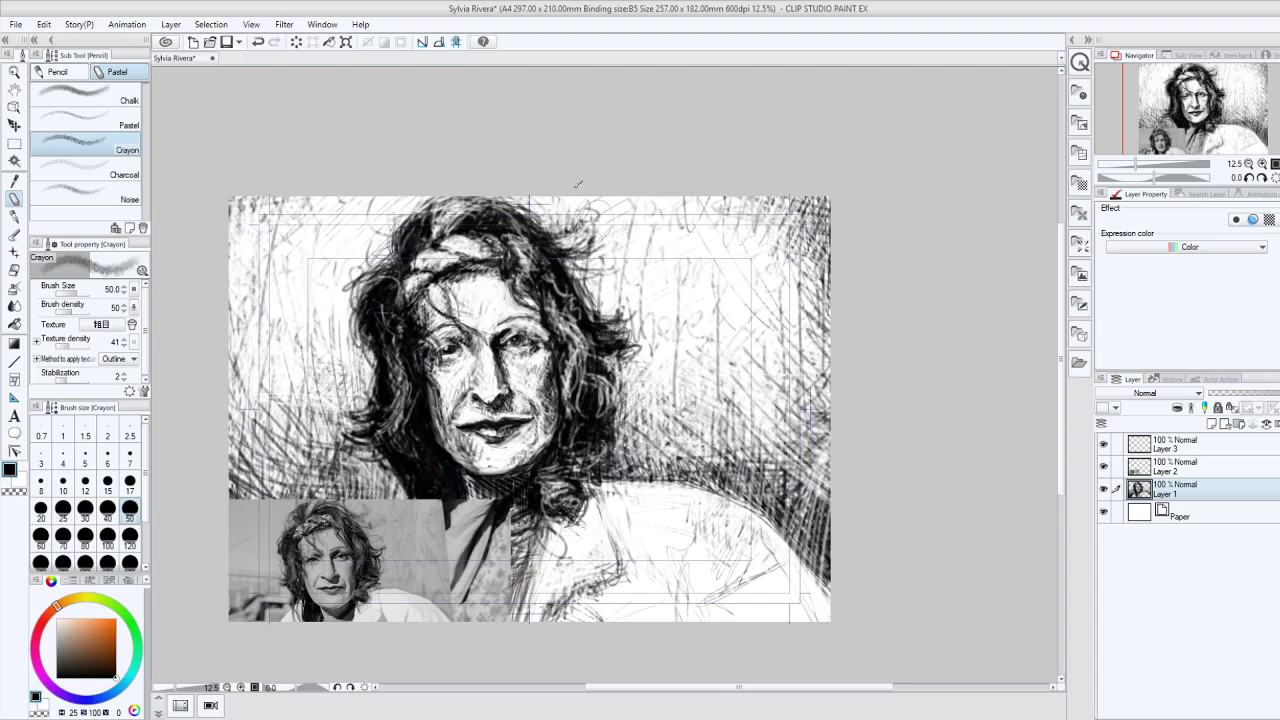
mouse_move(497, 200)
left_mouse_down()
mouse_move(540, 213)
mouse_move(530, 206)
left_mouse_up()
left_click_drag(564, 270, 604, 242)
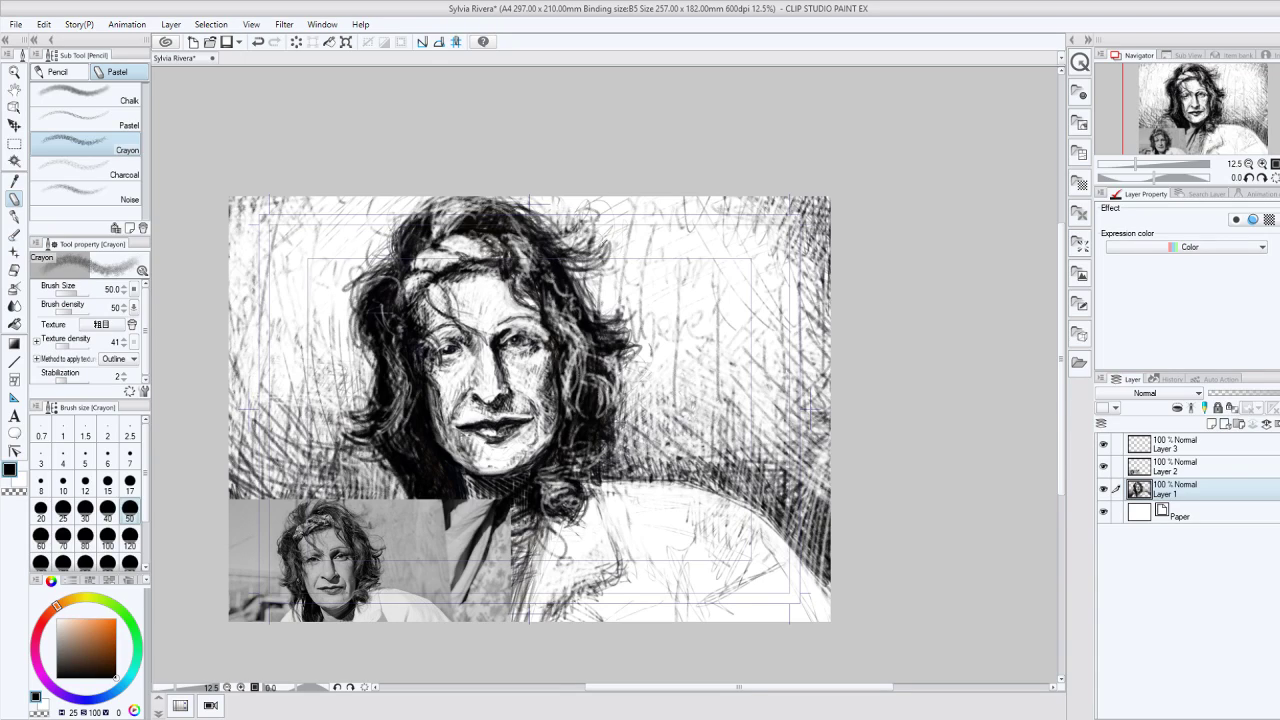
left_click_drag(496, 208, 536, 230)
left_click_drag(390, 374, 394, 392)
mouse_move(576, 388)
left_mouse_down()
mouse_move(571, 336)
mouse_move(612, 420)
left_mouse_up()
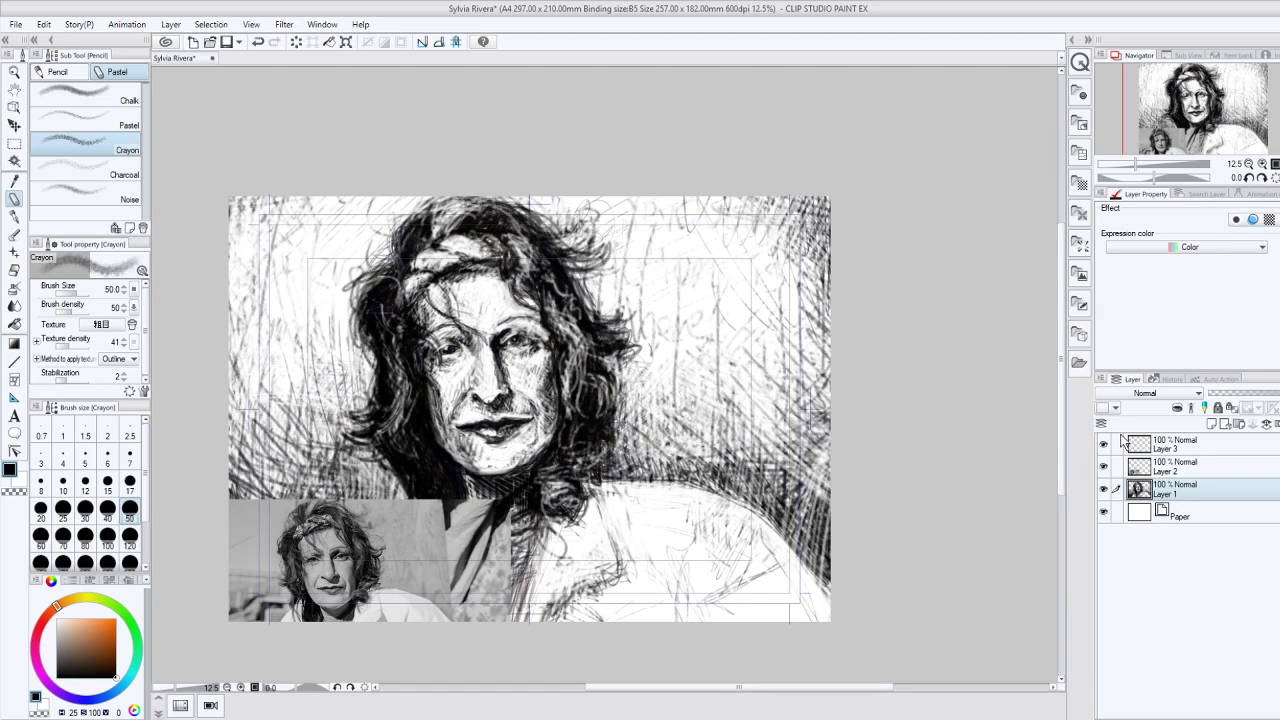
Step: Unlock Layer 2, move the reference photo to the lower right of the drawing, and lock the layer again
left_click(1104, 466)
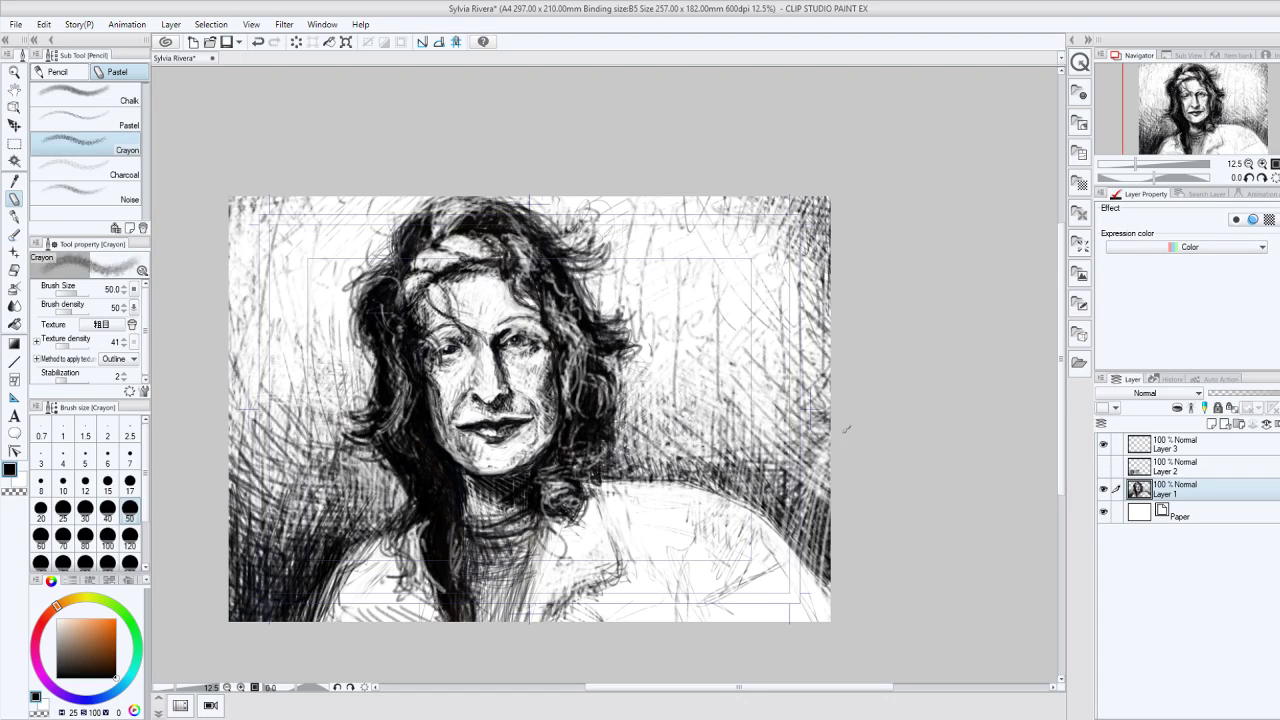
left_click(1103, 443)
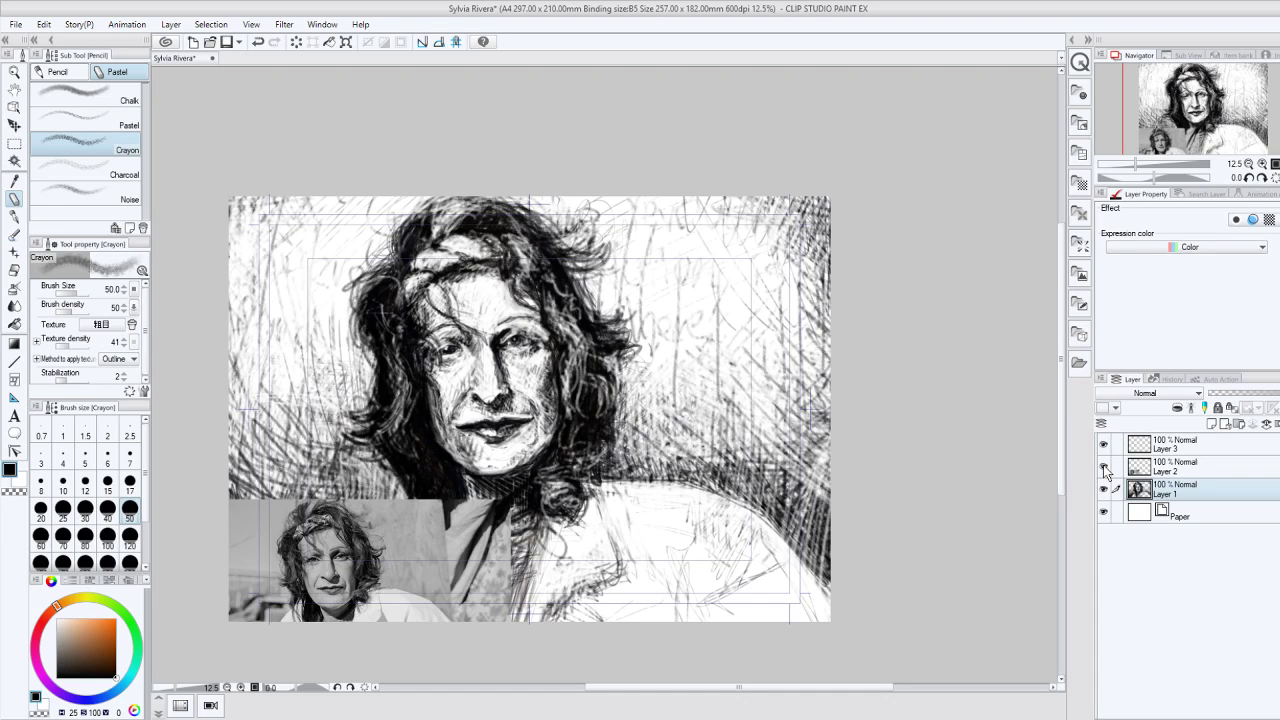
left_click(1217, 407)
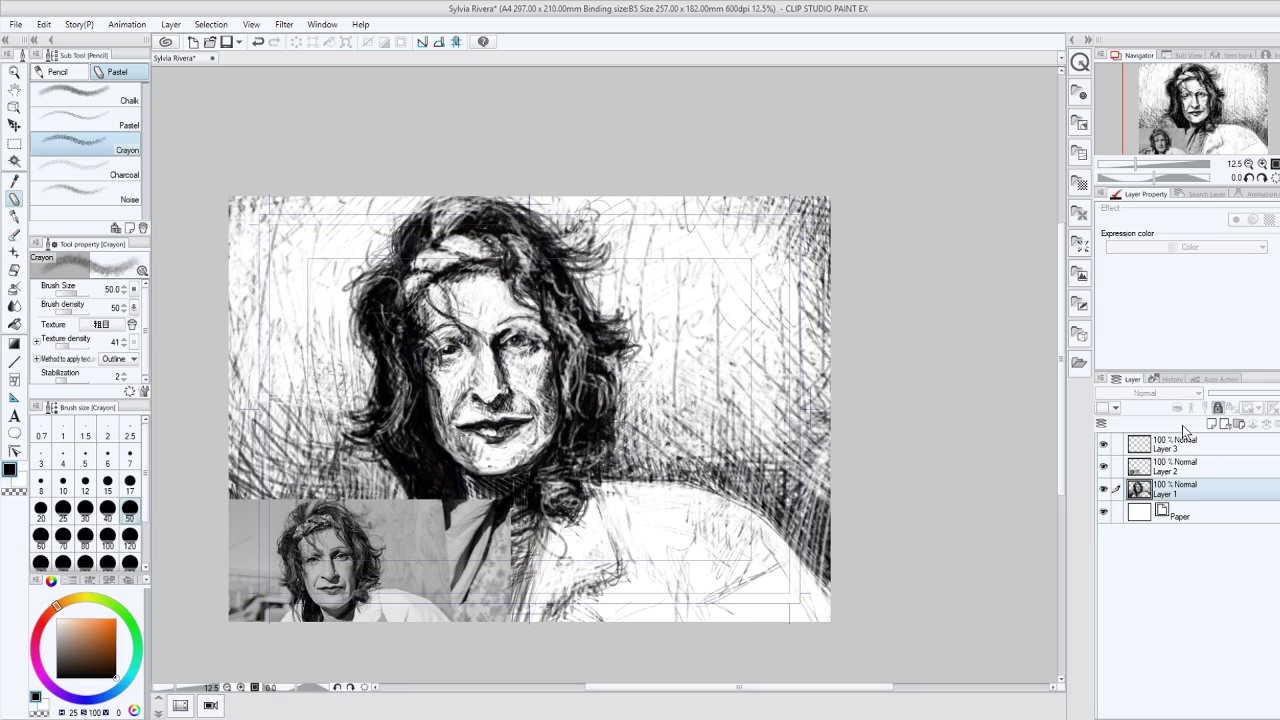
left_click(1222, 468)
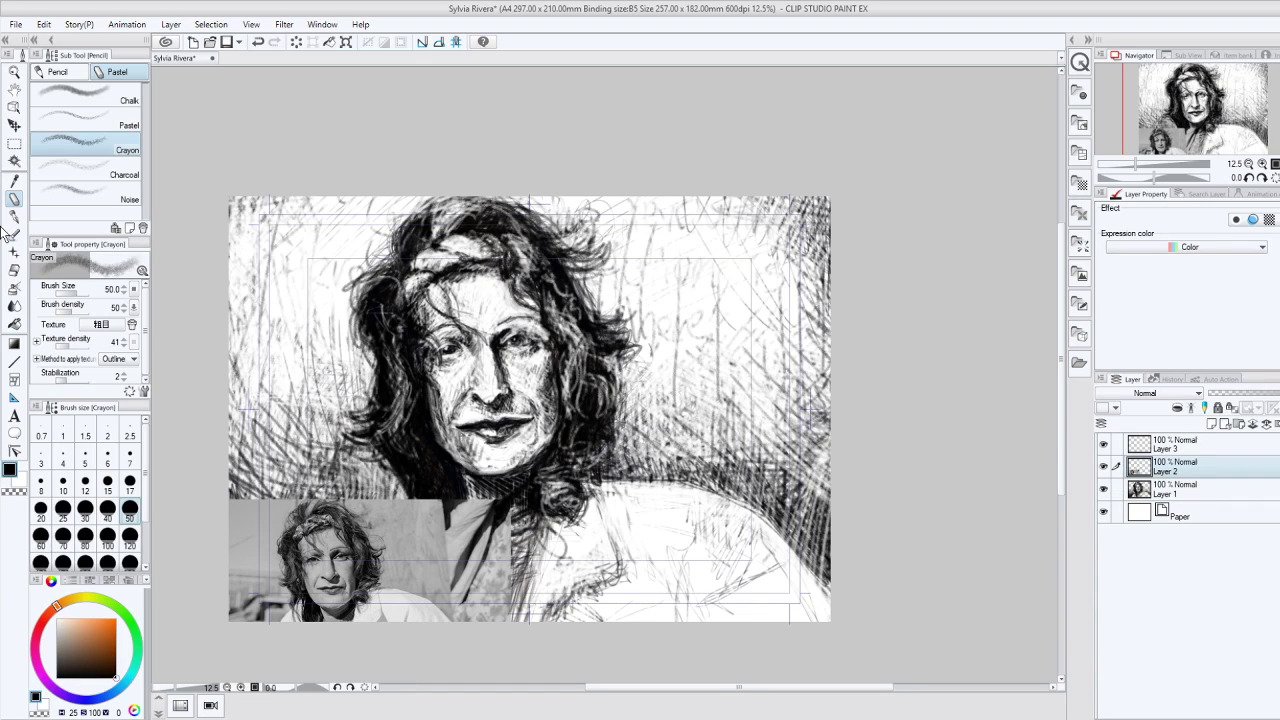
left_click(14, 124)
mouse_move(403, 545)
left_mouse_down()
mouse_move(661, 448)
mouse_move(812, 450)
left_mouse_up()
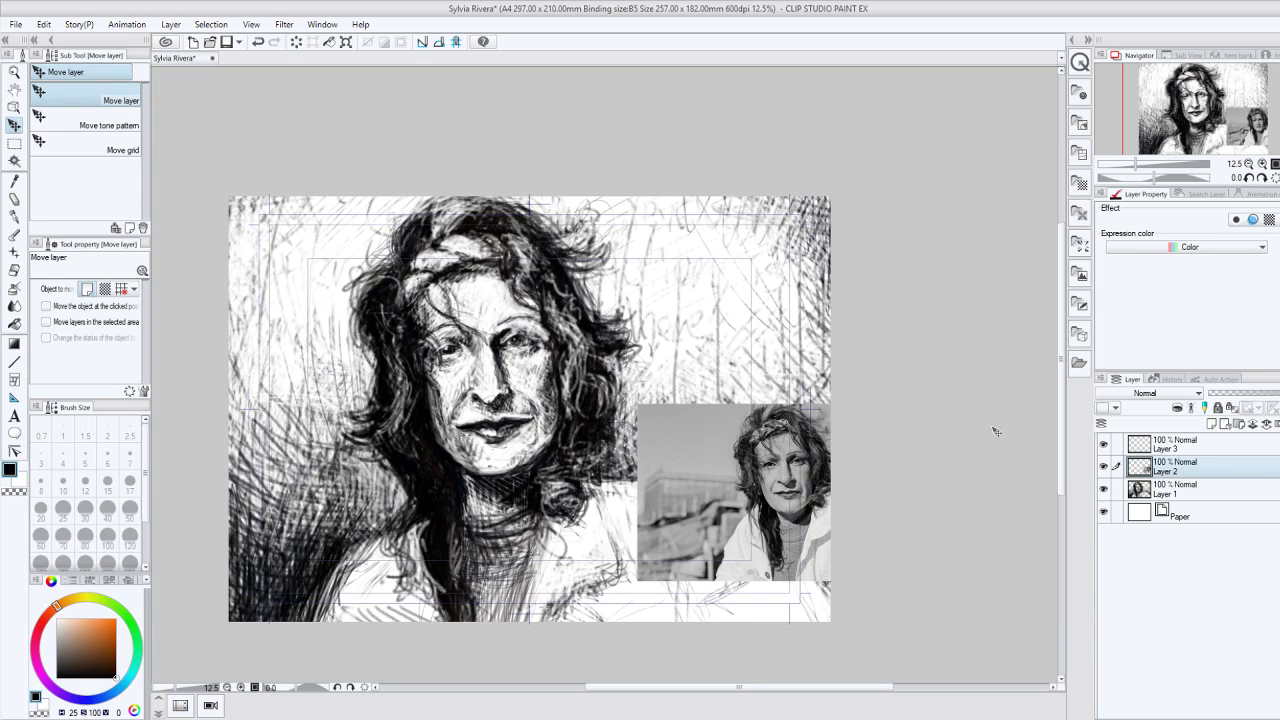
left_click(1218, 407)
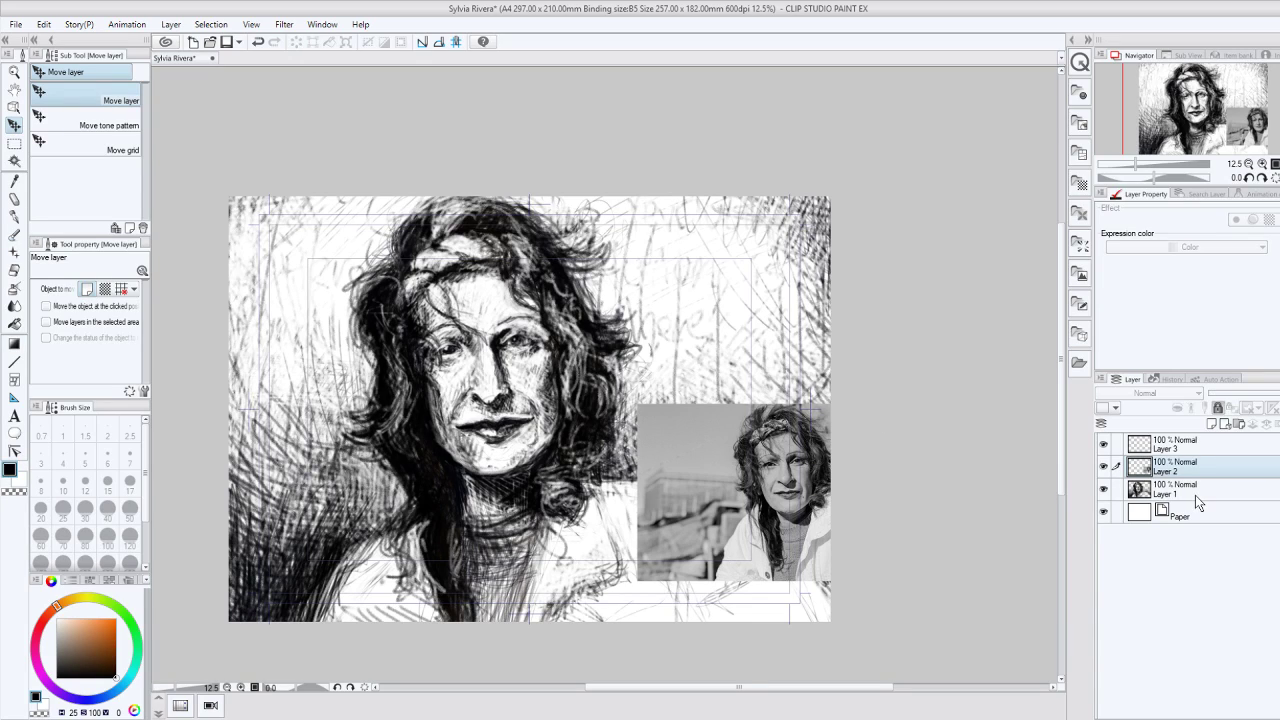
Step: Return to the Crayon on Layer 1 and darken the long hair strands falling left of the neck with black strokes
key("p")
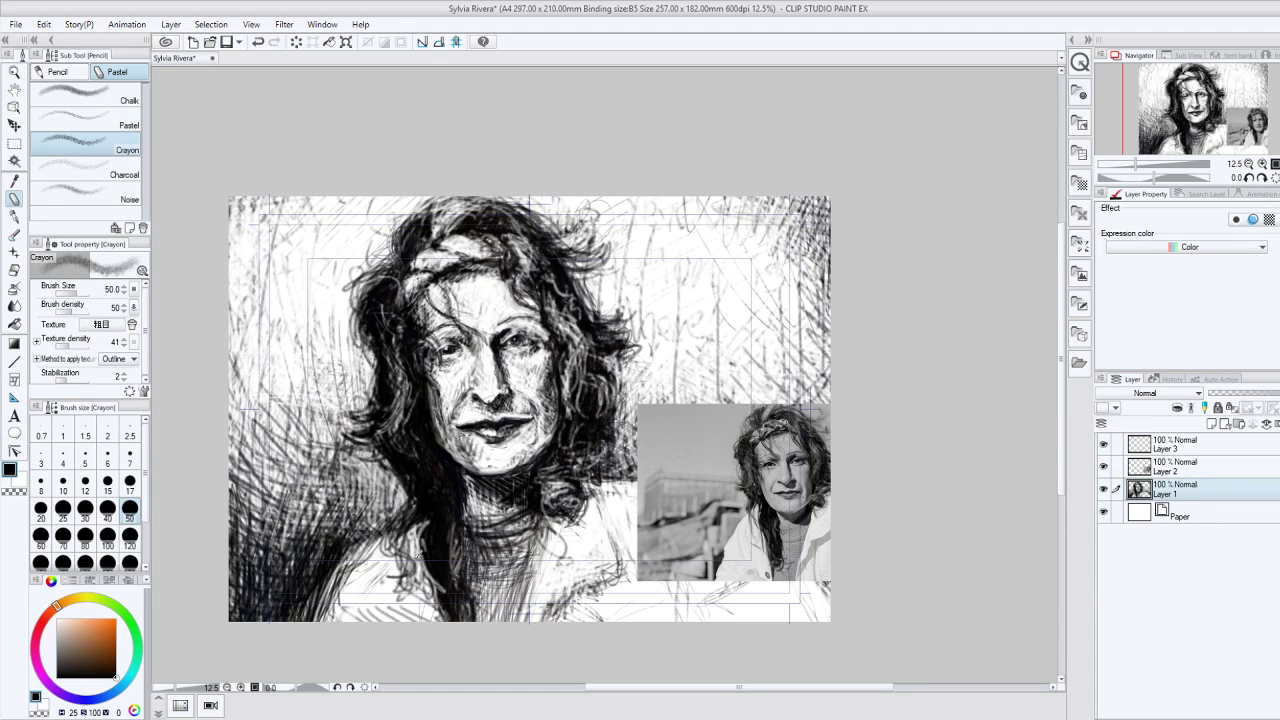
mouse_move(418, 555)
left_mouse_down()
mouse_move(451, 590)
mouse_move(432, 620)
left_mouse_up()
mouse_move(466, 478)
left_mouse_down()
mouse_move(478, 535)
mouse_move(467, 521)
mouse_move(465, 581)
mouse_move(452, 548)
mouse_move(462, 595)
mouse_move(461, 542)
mouse_move(446, 580)
mouse_move(465, 588)
mouse_move(428, 530)
mouse_move(425, 488)
mouse_move(442, 555)
left_mouse_up()
left_click(14, 491)
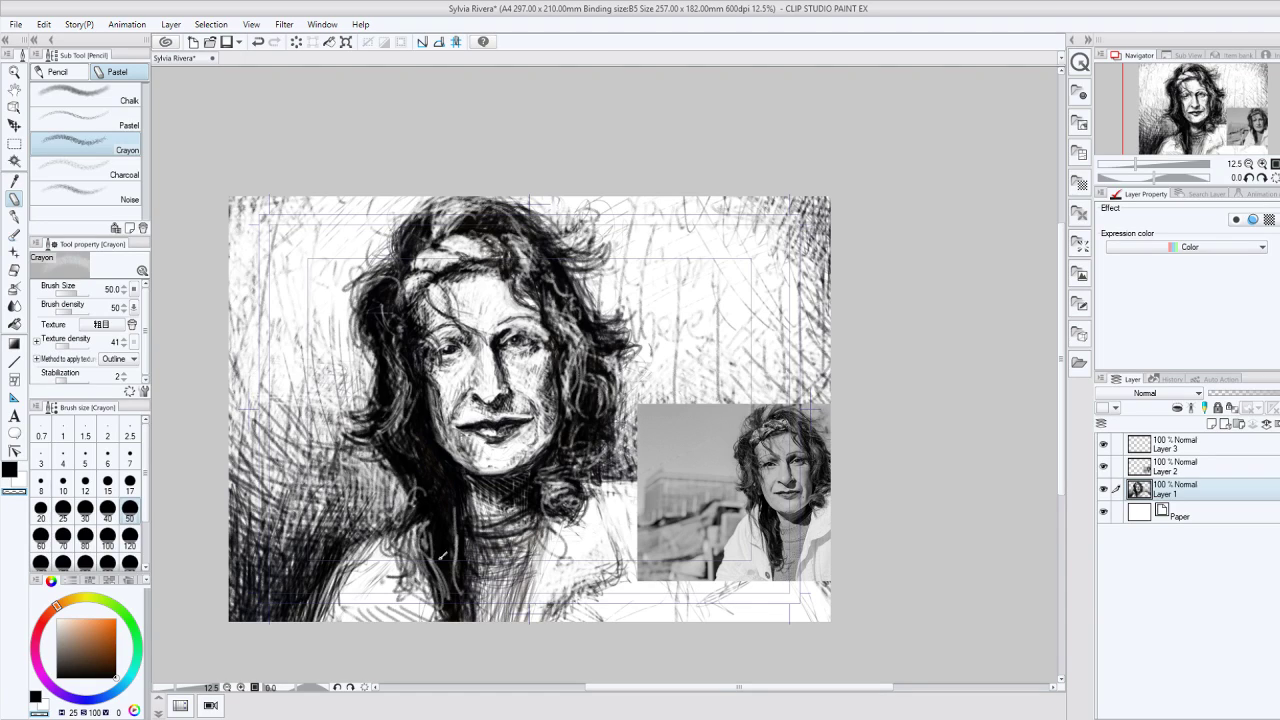
key("c")
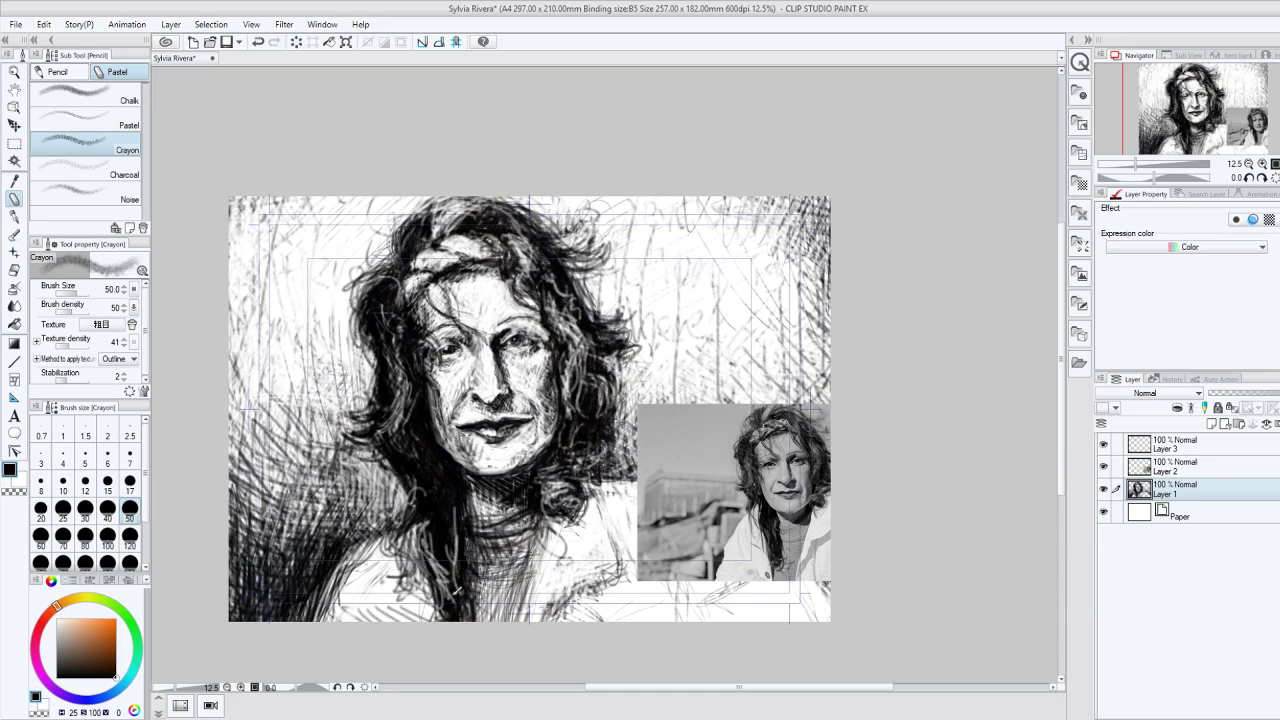
mouse_move(456, 591)
left_mouse_down()
mouse_move(442, 565)
mouse_move(452, 505)
mouse_move(452, 523)
left_mouse_up()
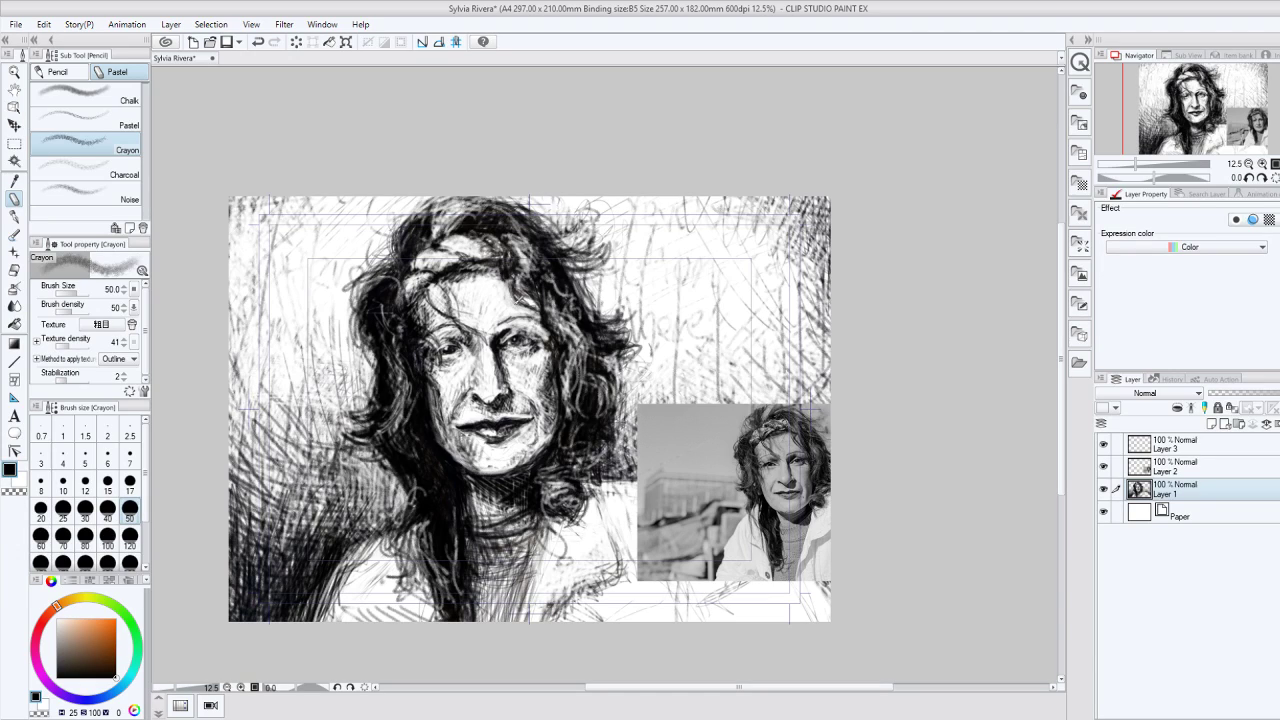
Step: Lighten the right jawline and the hatched background left of the hair with transparent Crayon strokes
left_click(14, 491)
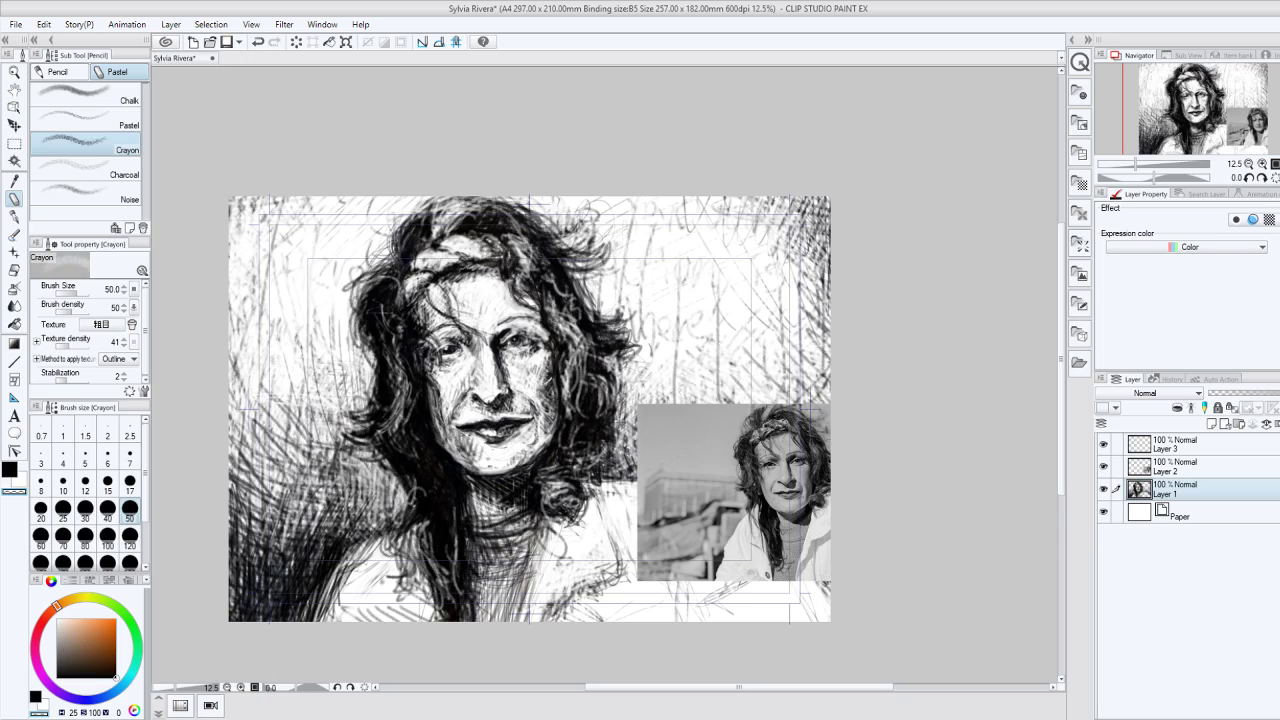
left_click_drag(543, 420, 537, 430)
mouse_move(236, 558)
left_mouse_down()
mouse_move(234, 420)
mouse_move(294, 470)
mouse_move(326, 428)
mouse_move(350, 498)
left_mouse_up()
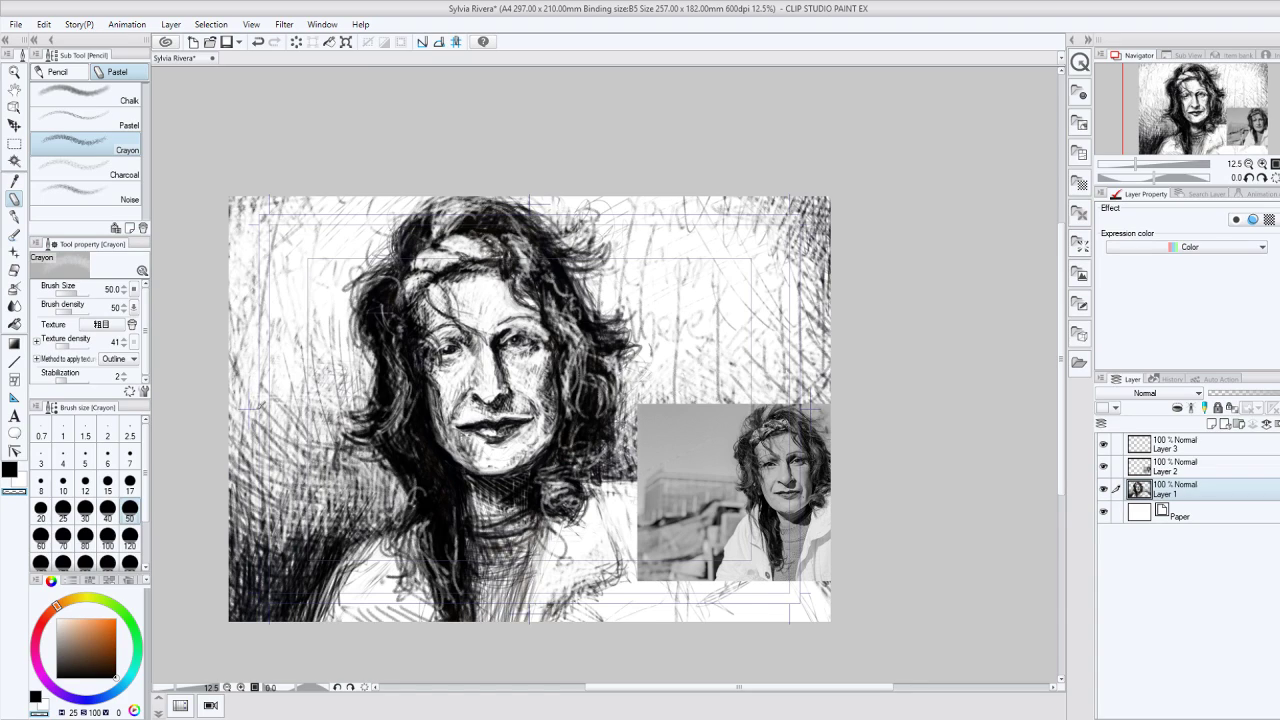
mouse_move(258, 405)
left_mouse_down()
mouse_move(256, 511)
mouse_move(289, 449)
mouse_move(272, 517)
mouse_move(252, 425)
mouse_move(327, 484)
mouse_move(328, 442)
left_mouse_up()
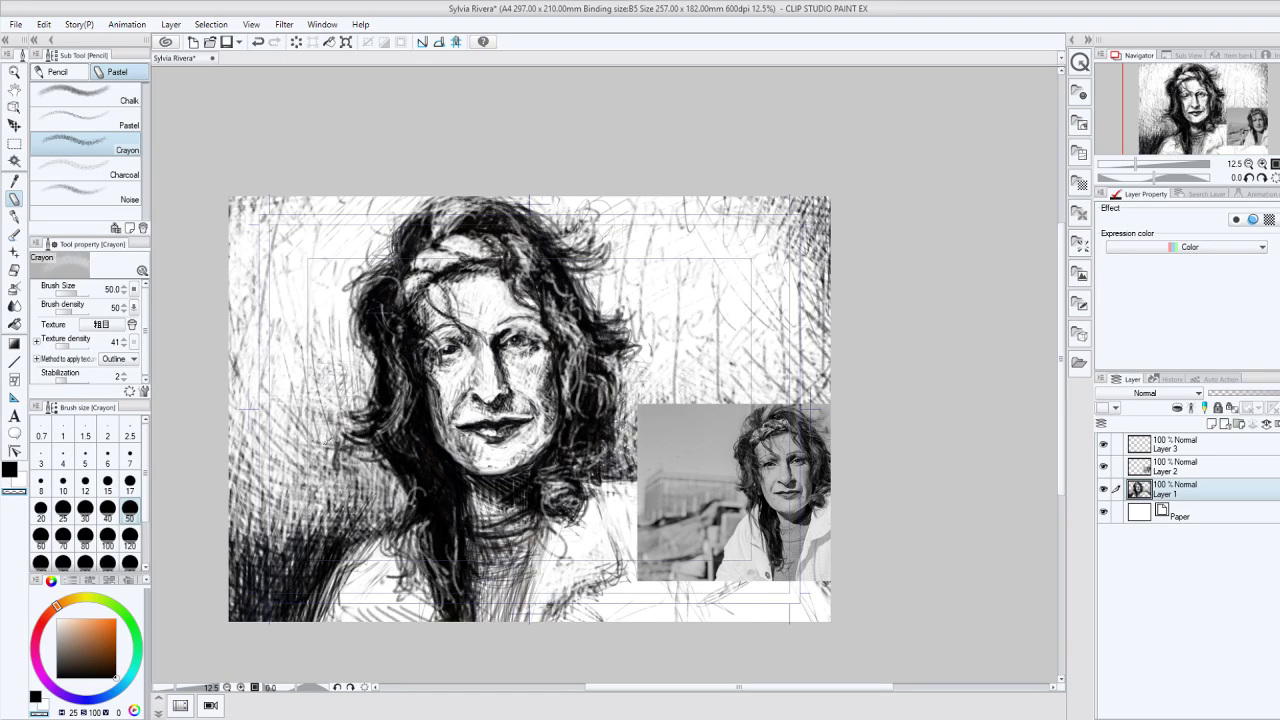
Step: Break up the dark lower-left background with long, steep diagonal strokes of transparent Crayon
left_click_drag(1061, 349, 1065, 391)
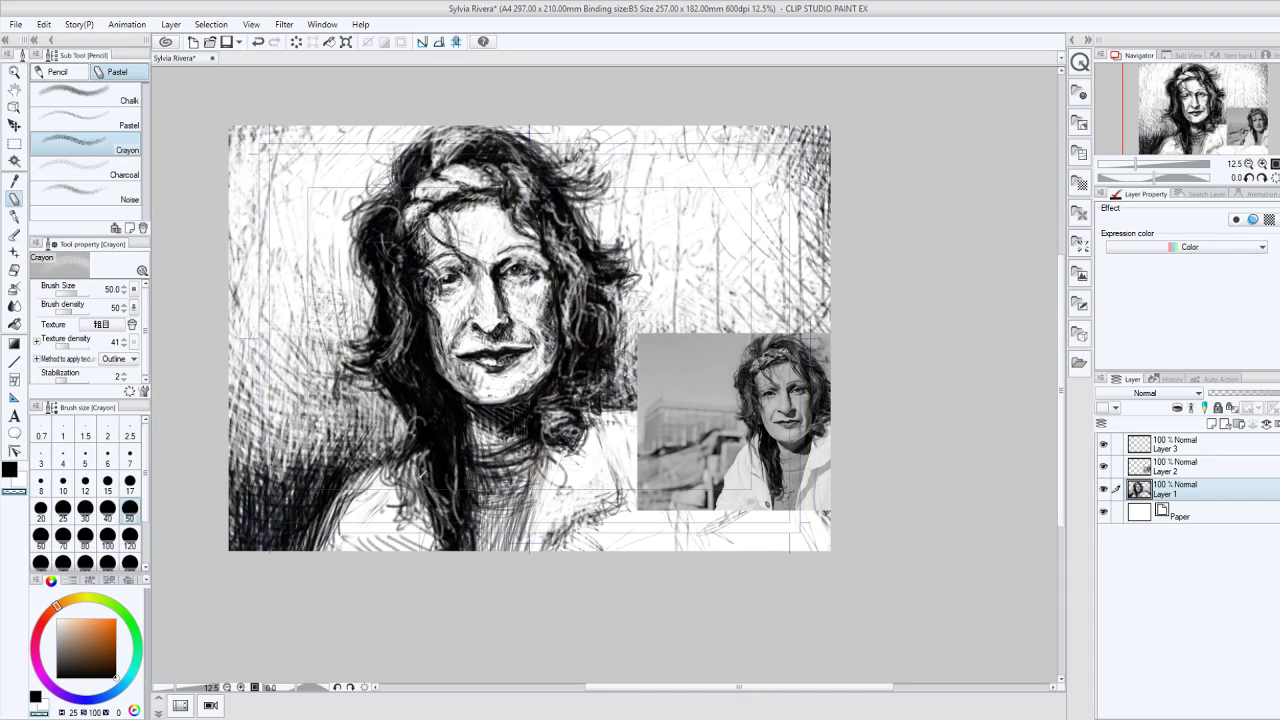
left_click_drag(318, 468, 281, 548)
left_click_drag(322, 420, 266, 576)
left_click_drag(288, 448, 256, 550)
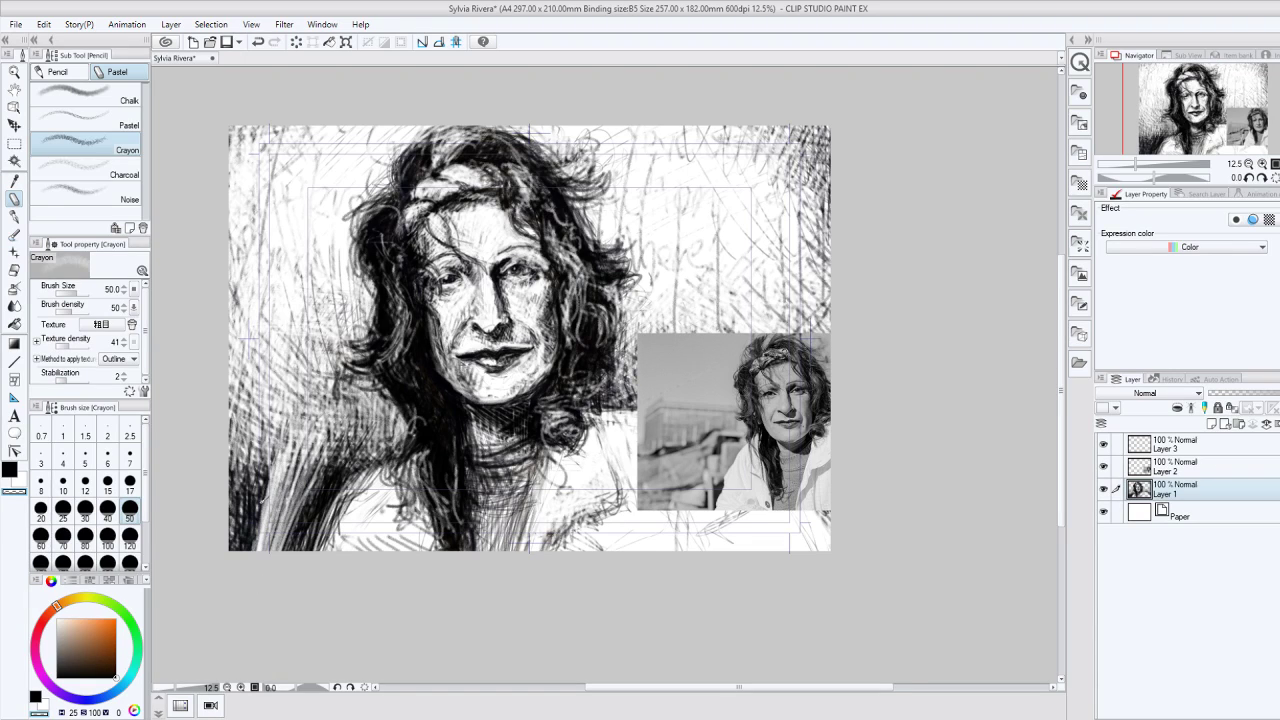
left_click_drag(266, 464, 234, 550)
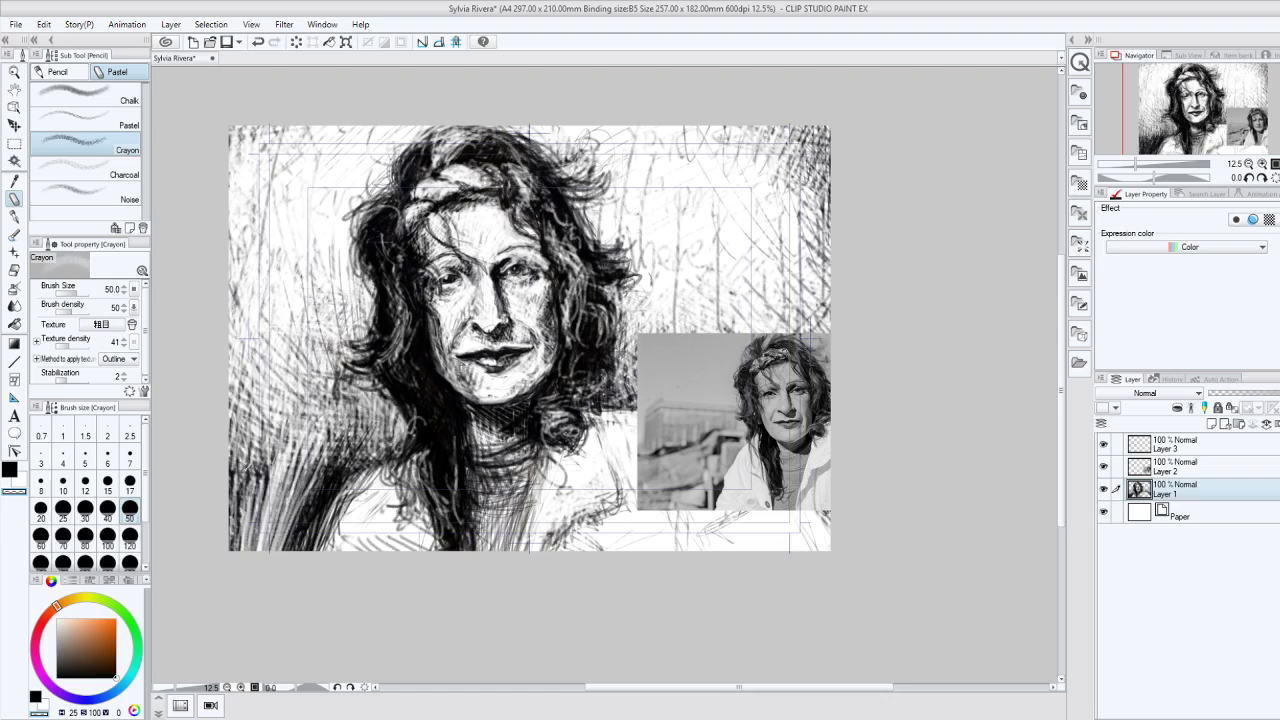
left_click_drag(256, 420, 230, 550)
left_click_drag(314, 458, 288, 550)
left_click_drag(318, 448, 290, 550)
left_click_drag(336, 428, 289, 594)
left_click_drag(326, 474, 298, 550)
left_click_drag(344, 428, 310, 550)
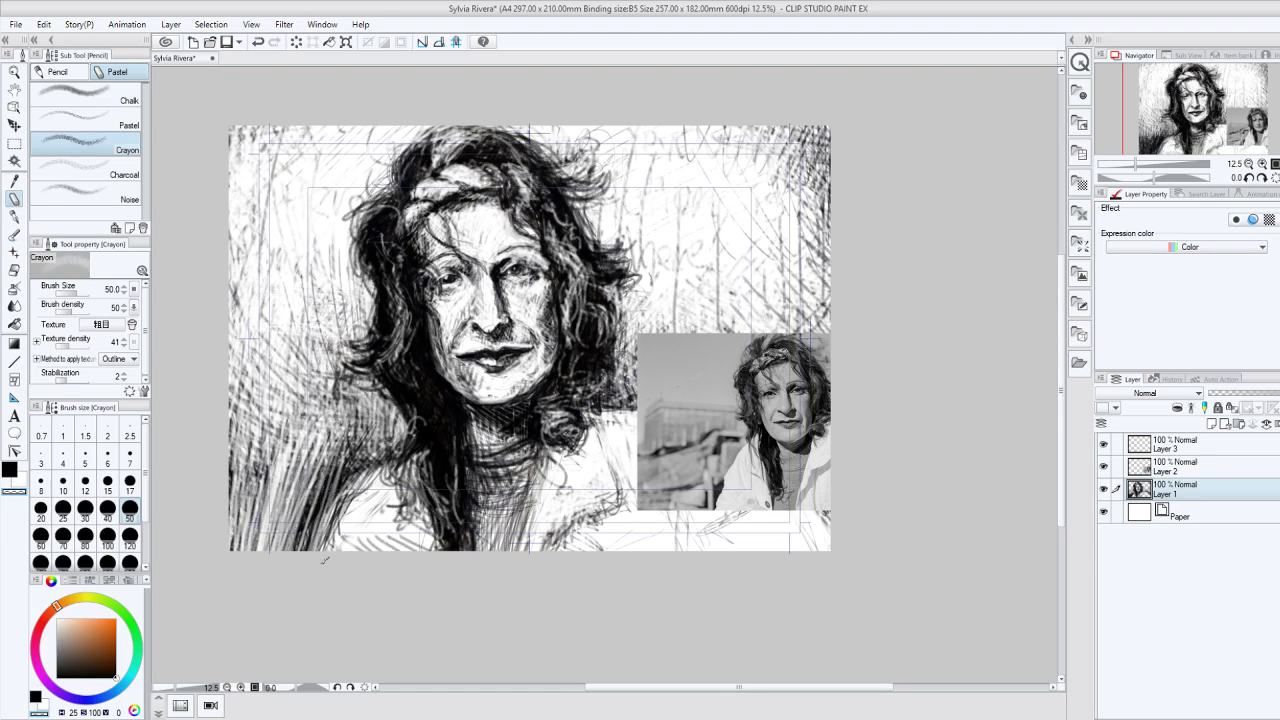
Step: Lighten the left shoulder edge and the hatching beside it with transparent Crayon strokes, undoing unwanted ones
left_click_drag(388, 452, 354, 500)
left_click_drag(384, 456, 310, 550)
mouse_move(346, 502)
left_mouse_down()
mouse_move(318, 550)
mouse_move(330, 548)
left_mouse_up()
key("ctrl+z")
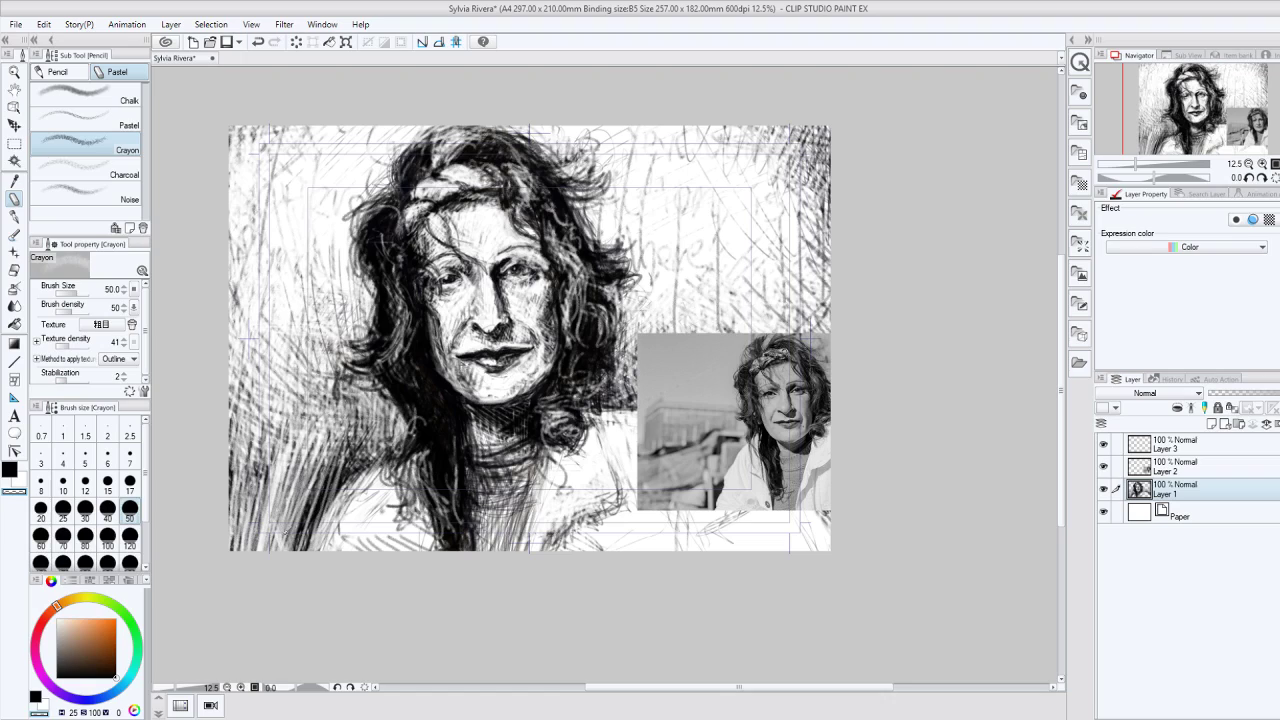
key("ctrl+z")
key("ctrl+z")
key("ctrl+z")
key("ctrl+z")
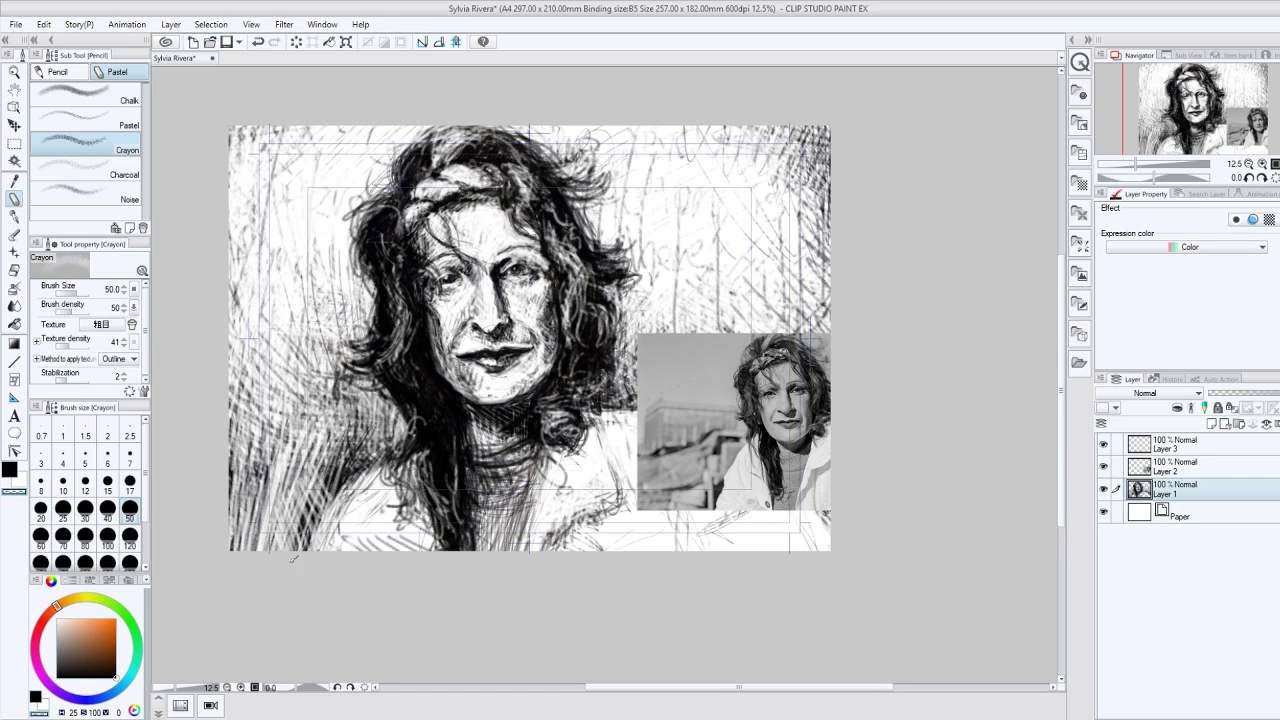
key("ctrl+z")
key("ctrl+z")
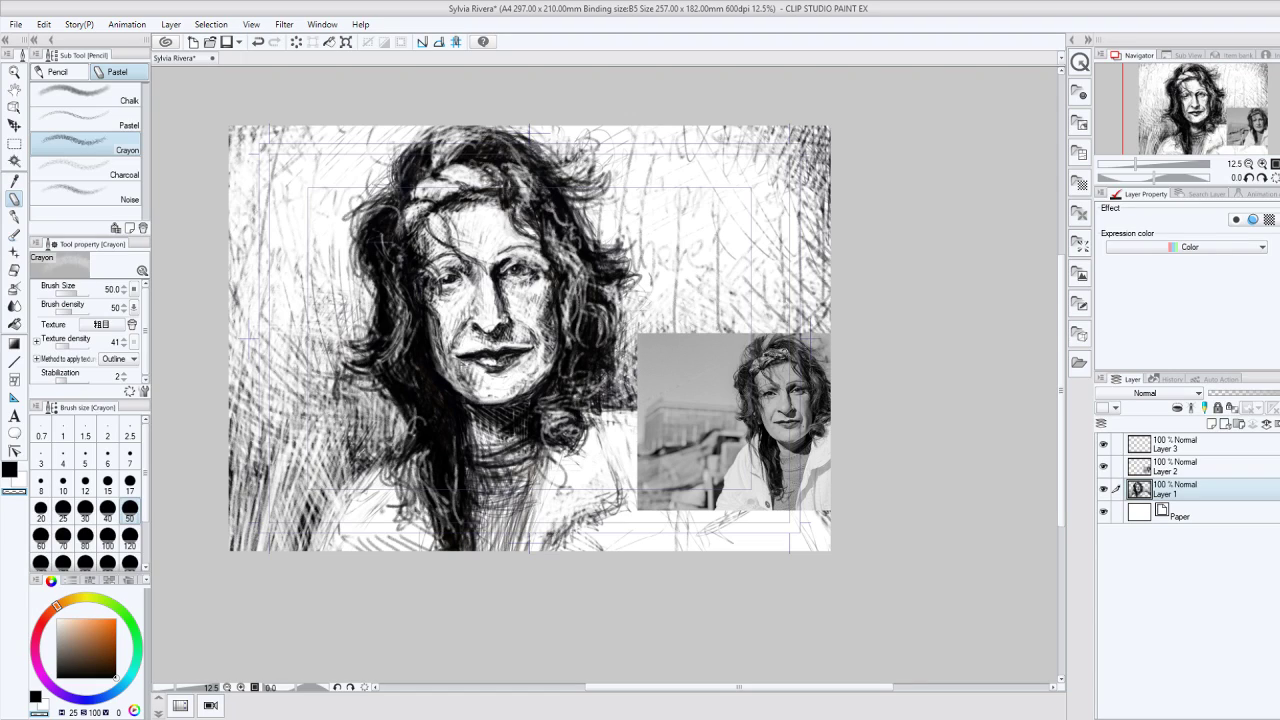
key("ctrl+z")
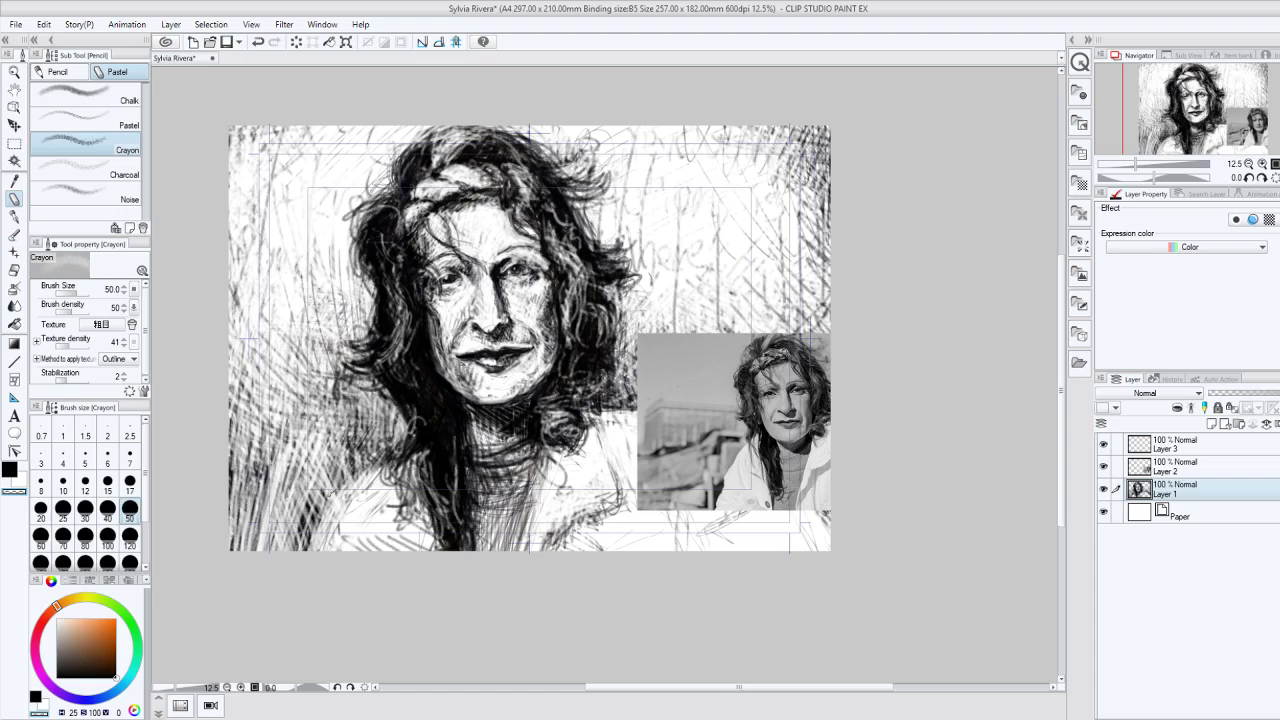
key("ctrl+z")
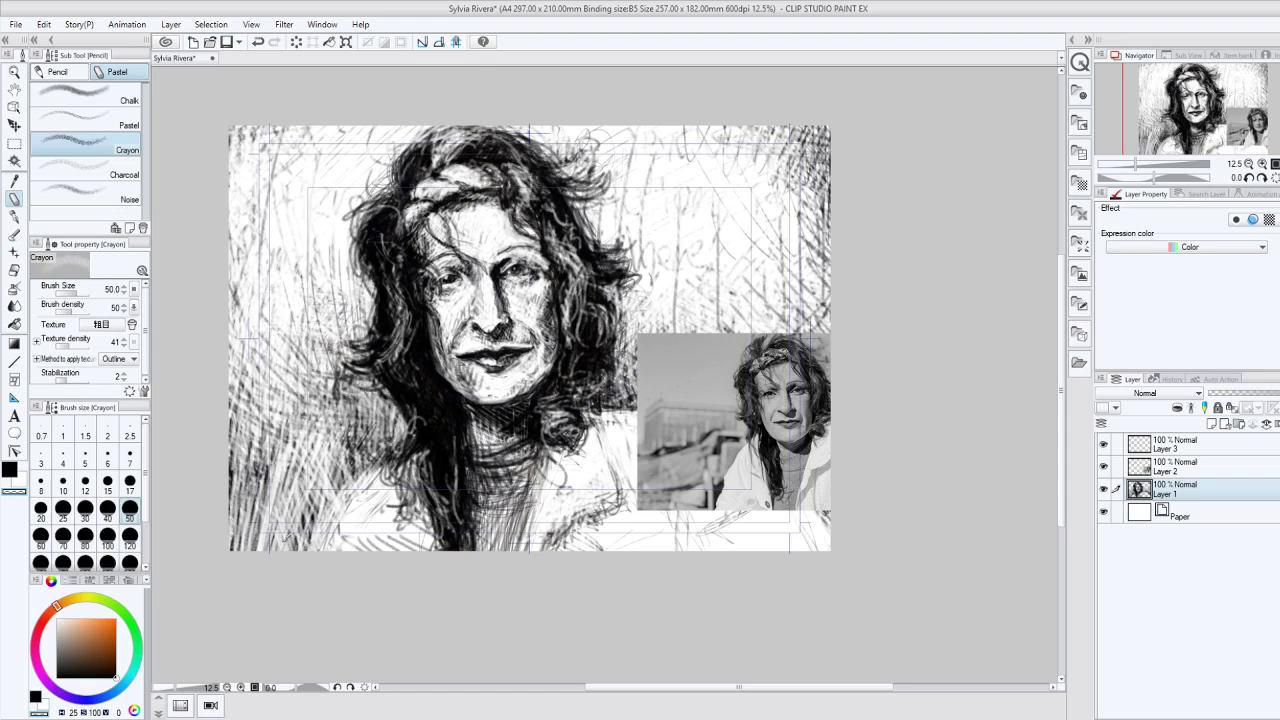
key("ctrl+z")
key("ctrl+z")
key("ctrl+z")
key("ctrl+z")
key("ctrl+z")
key("ctrl+z")
key("ctrl+z")
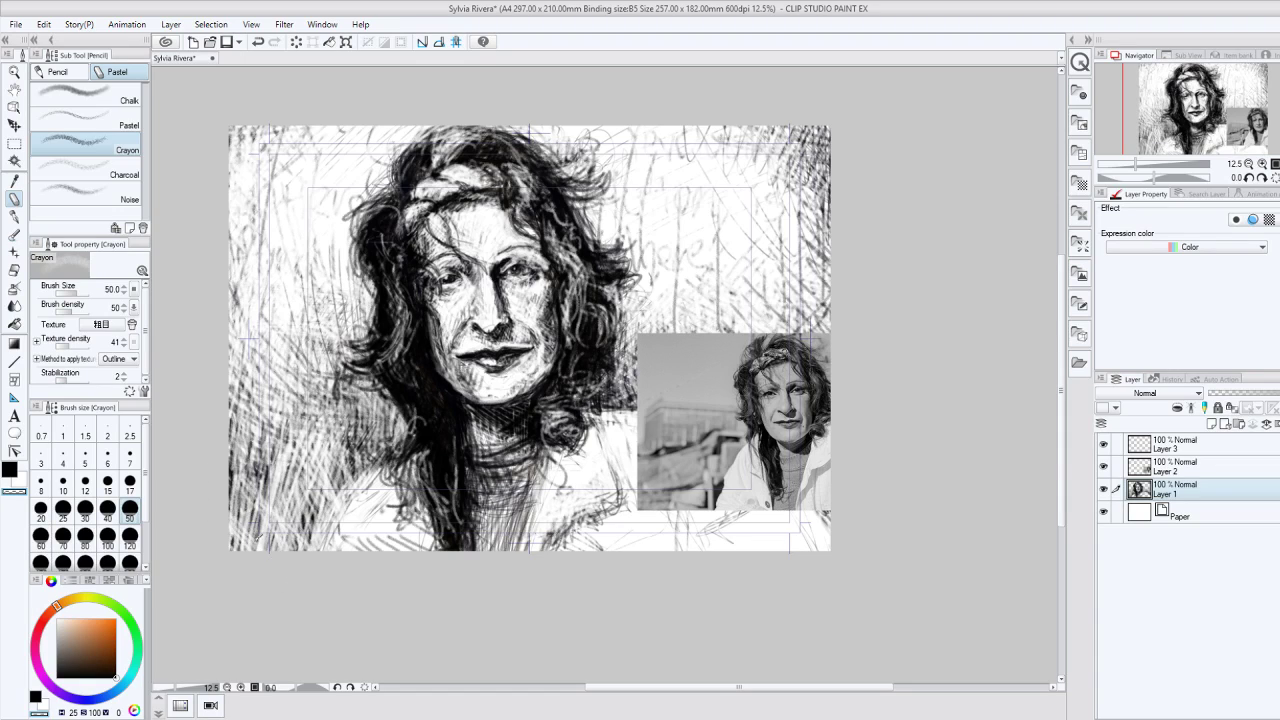
key("ctrl+z")
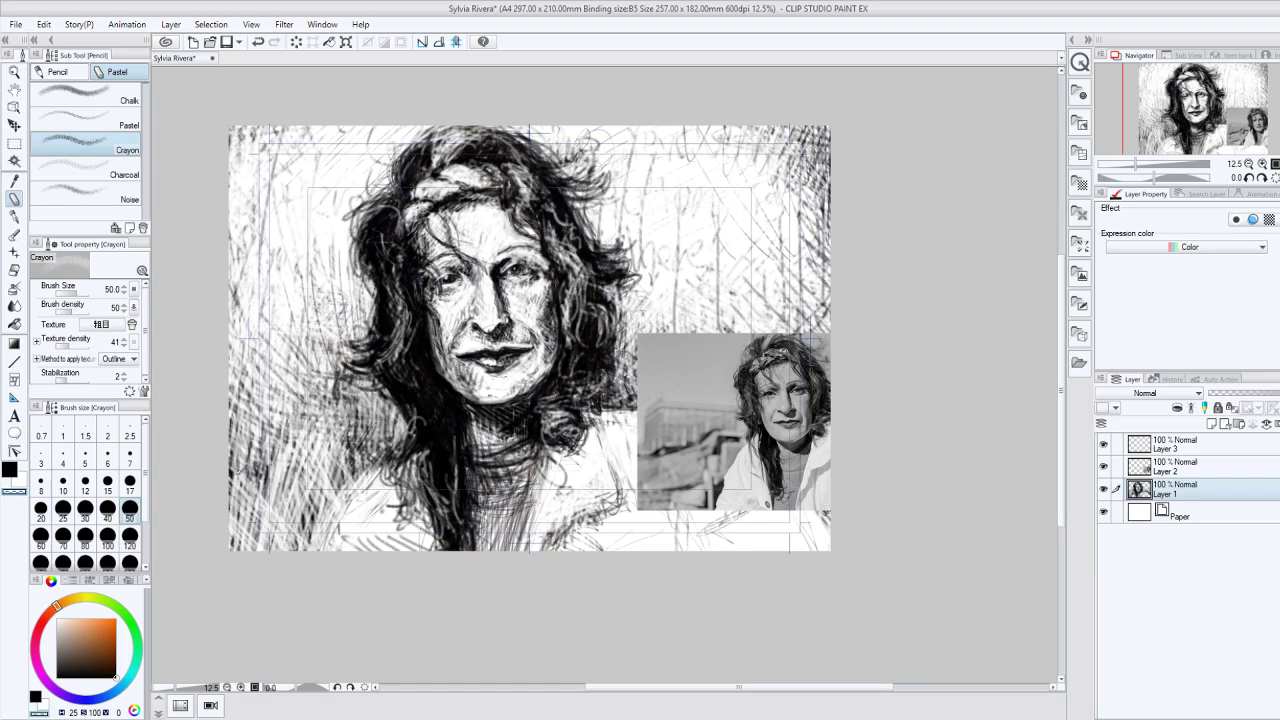
key("ctrl+z")
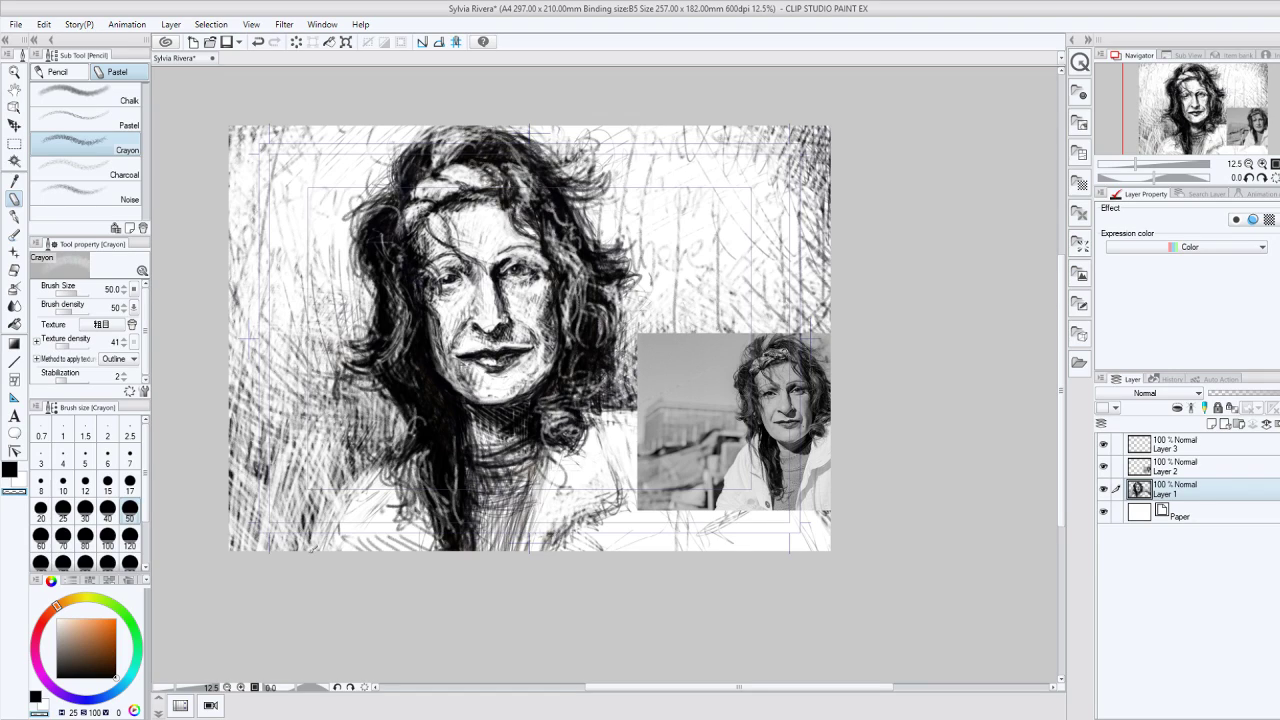
Step: Undo the most recent Crayon strokes on Layer 1
key("ctrl+z")
key("ctrl+z")
key("ctrl+z")
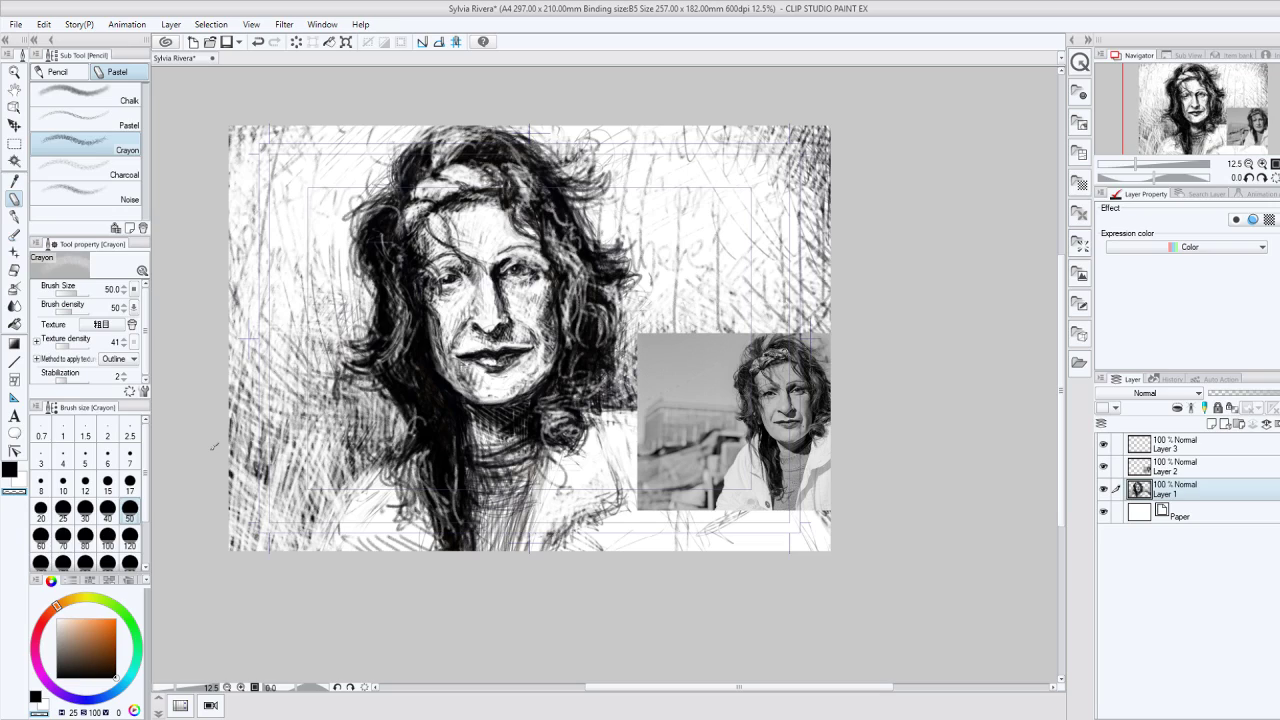
key("ctrl+z")
key("ctrl+z")
key("ctrl+z")
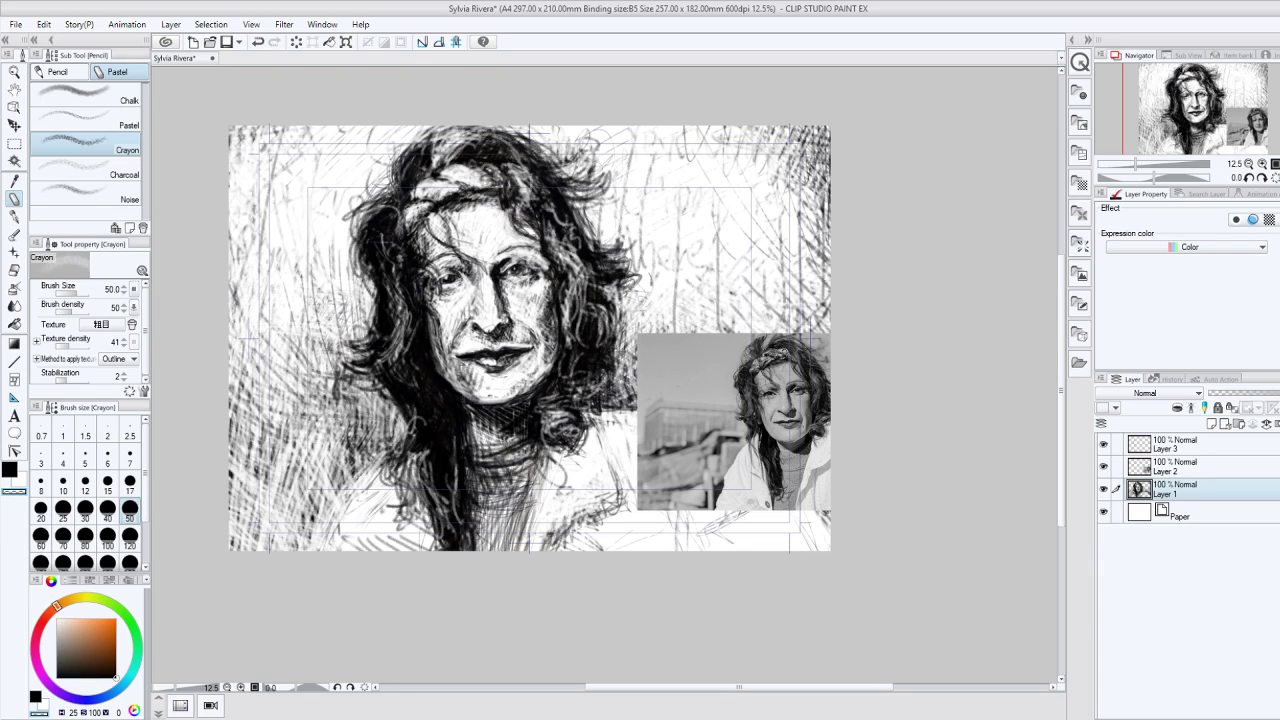
Step: Draw black Crayon strokes at sizes 20 and 40 along the shoulder on the drawing's left side and in the adjacent background
left_click(40, 508)
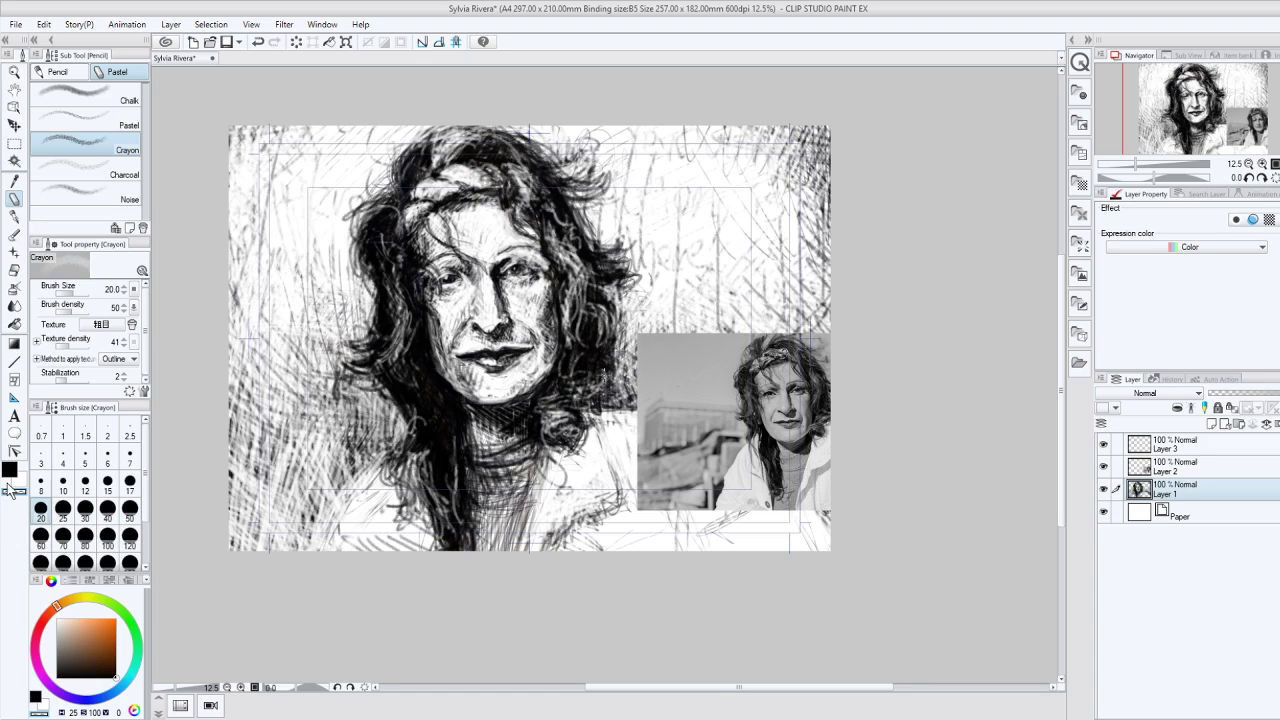
left_click(8, 468)
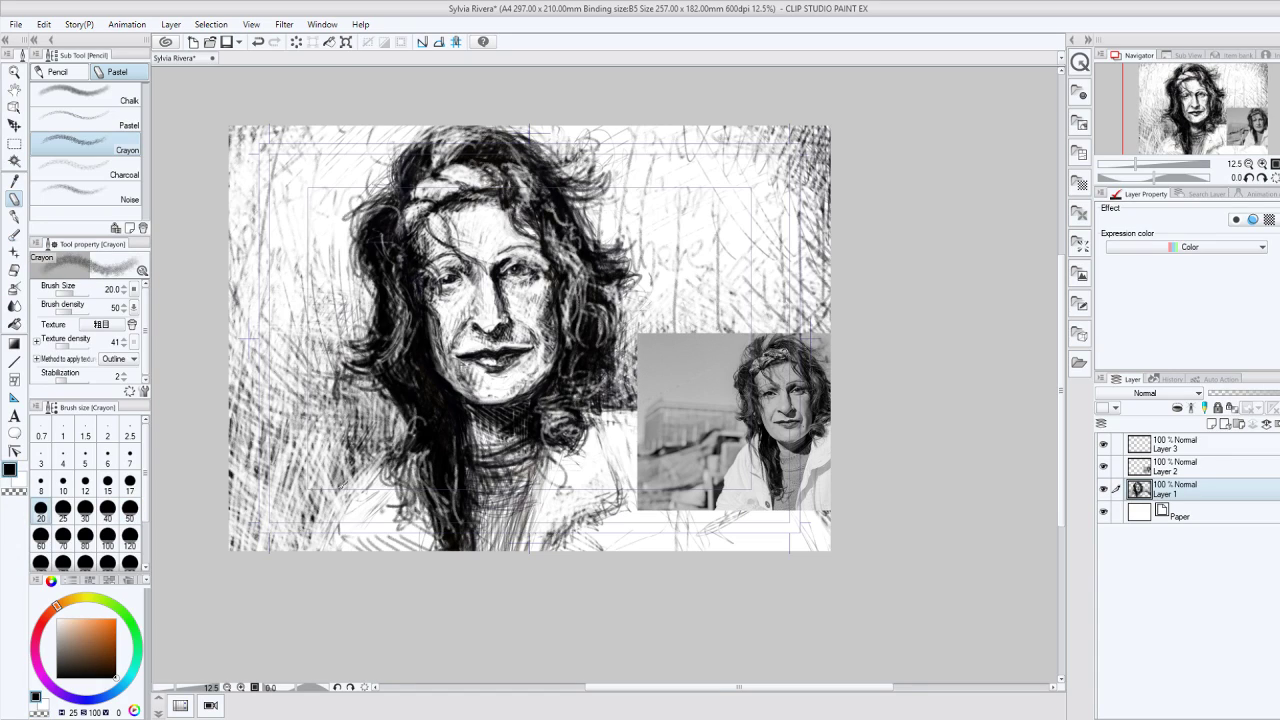
left_click_drag(338, 484, 347, 460)
left_click(107, 508)
mouse_move(340, 490)
left_mouse_down()
mouse_move(352, 456)
mouse_move(366, 462)
mouse_move(384, 438)
left_mouse_up()
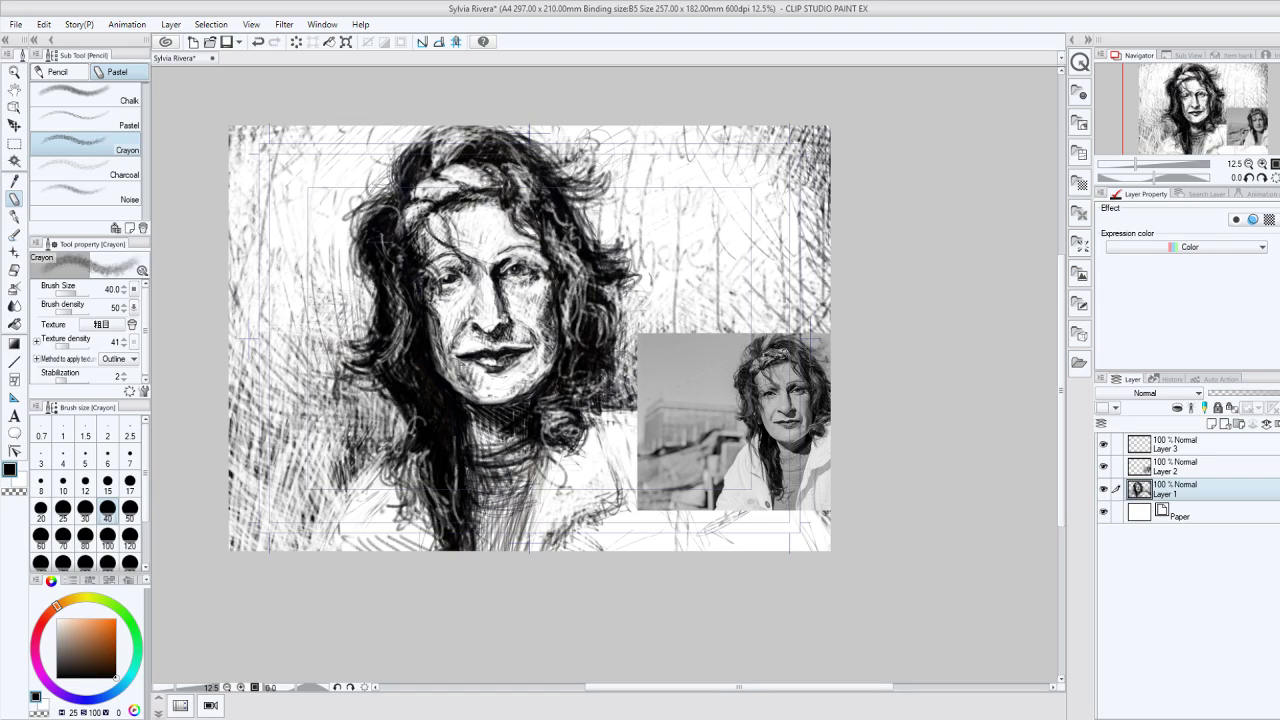
mouse_move(312, 550)
left_mouse_down()
mouse_move(306, 517)
mouse_move(309, 554)
mouse_move(322, 478)
left_mouse_up()
left_click_drag(298, 458, 295, 548)
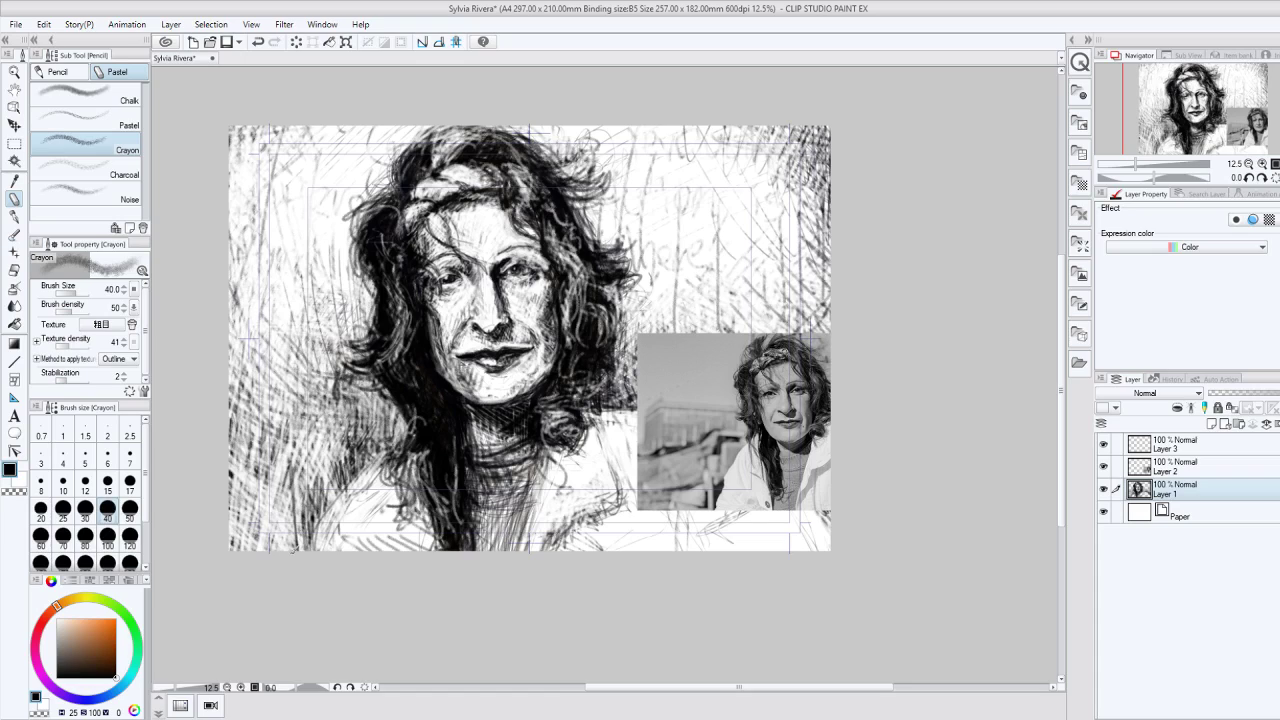
Step: Set the Crayon to size 50 and hatch the lower-left background up to the shoulder with near-vertical black strokes
key("bracketright")
left_click_drag(243, 533, 250, 472)
left_click_drag(294, 550, 276, 470)
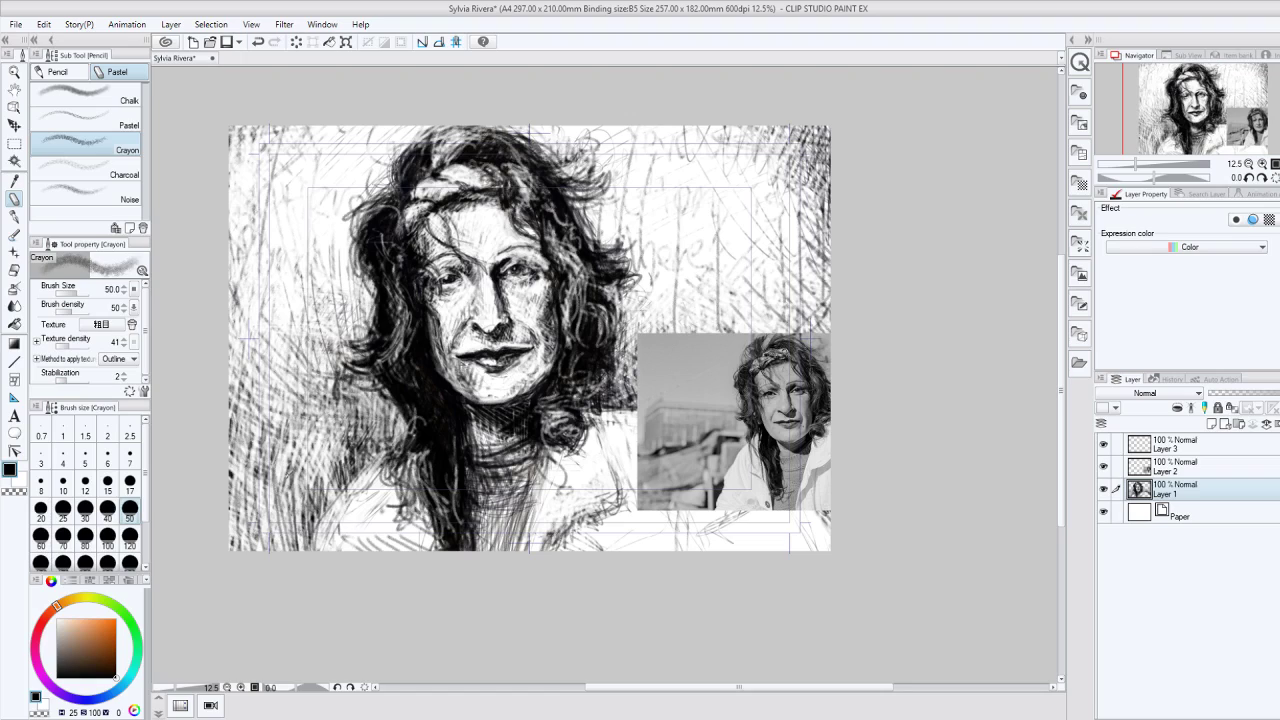
left_click_drag(342, 546, 326, 452)
left_click_drag(300, 546, 284, 456)
left_click_drag(338, 494, 326, 444)
mouse_move(332, 508)
left_mouse_down()
mouse_move(318, 453)
mouse_move(286, 446)
left_mouse_up()
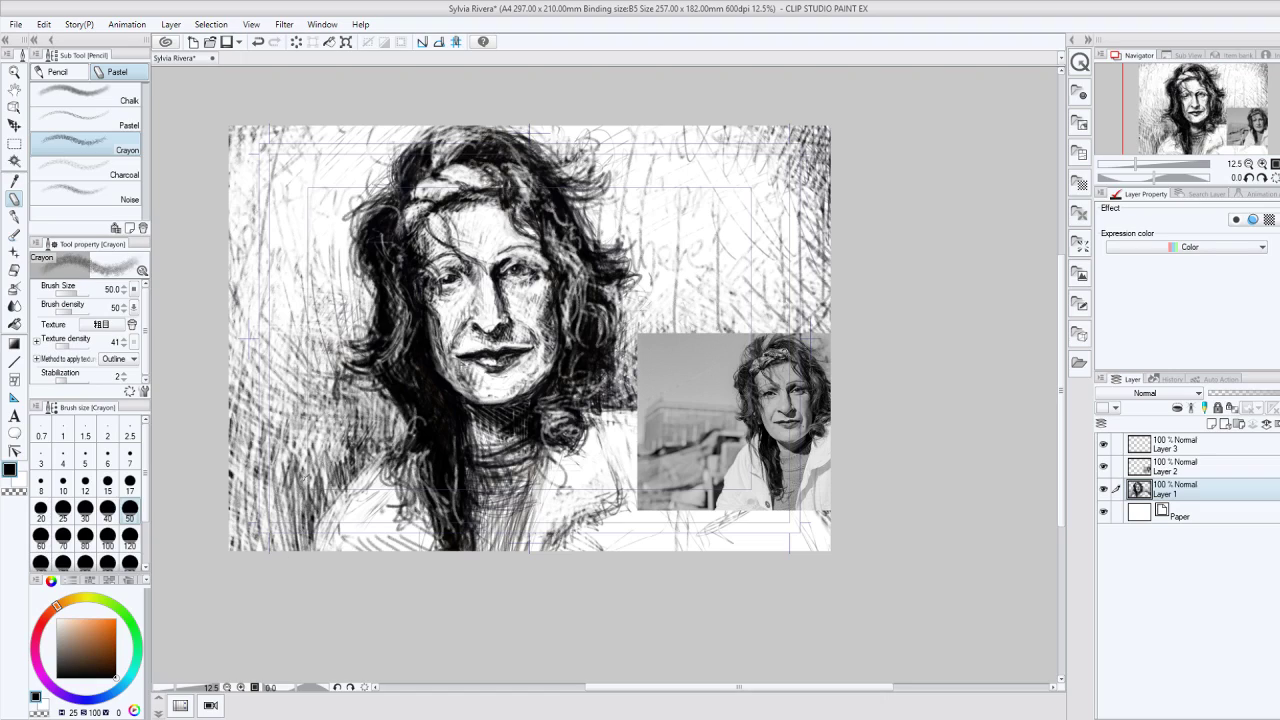
Step: Darken the background directly against the shoulder's outer edge with short diagonal black strokes
left_click_drag(304, 552, 296, 508)
left_click_drag(318, 554, 310, 510)
mouse_move(330, 520)
left_mouse_down()
mouse_move(322, 494)
mouse_move(302, 494)
left_mouse_up()
left_click_drag(336, 496, 316, 454)
left_click_drag(340, 526, 308, 450)
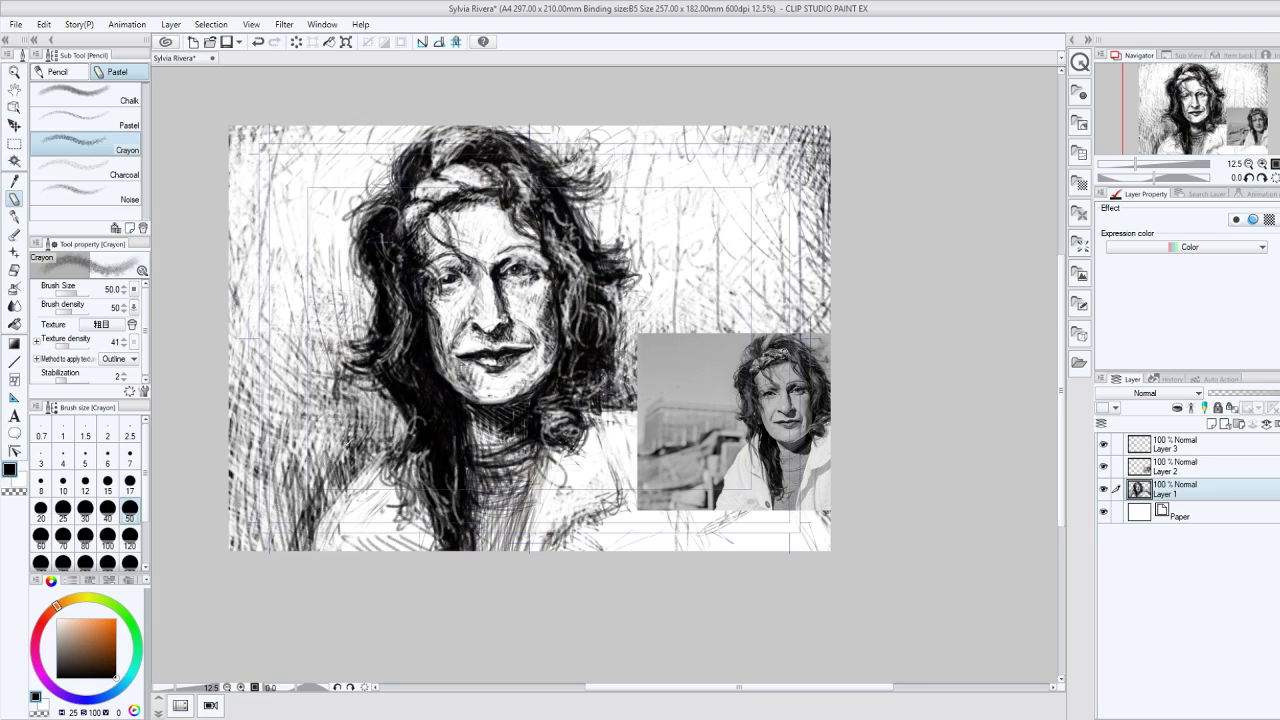
left_click_drag(362, 524, 322, 450)
mouse_move(306, 550)
left_mouse_down()
mouse_move(294, 512)
mouse_move(303, 522)
left_mouse_up()
left_click_drag(290, 554, 277, 532)
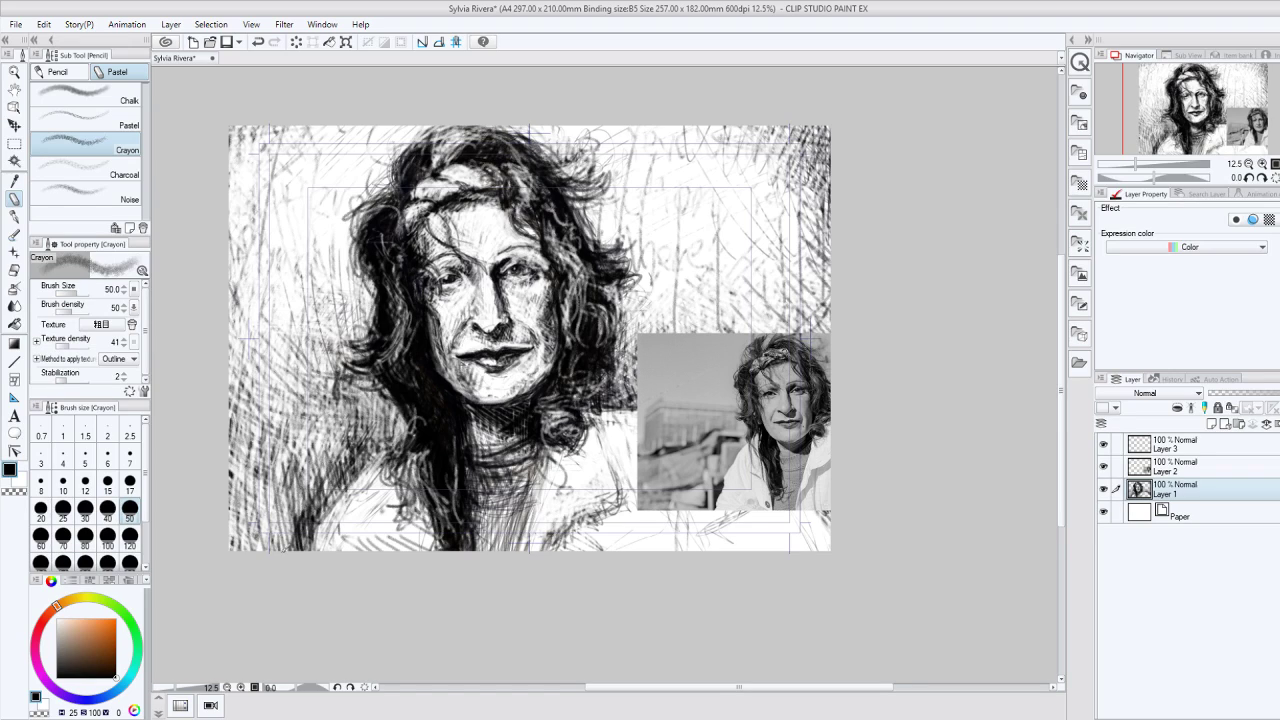
key("ctrl+z")
key("ctrl+z")
Step: Crosshatch the drawing's lower-left corner with black diagonal strokes in varied directions
left_click_drag(279, 505, 235, 545)
left_click_drag(292, 500, 225, 486)
left_click_drag(294, 530, 238, 480)
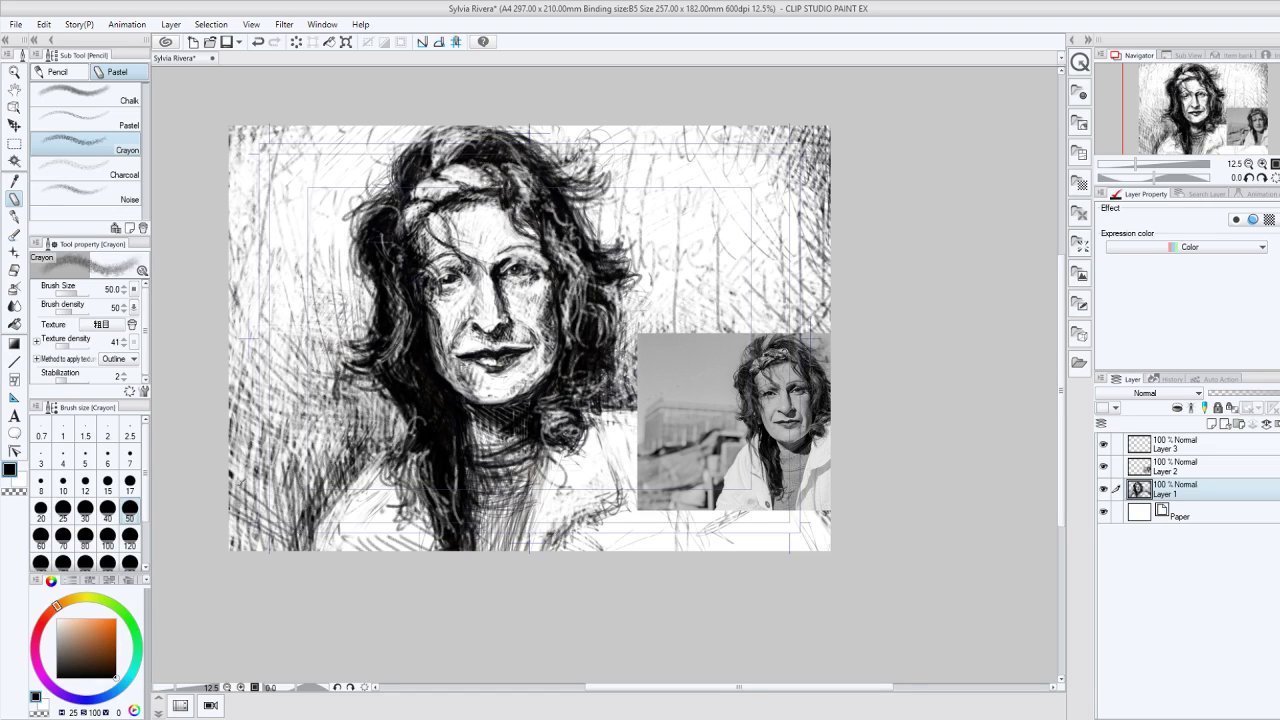
mouse_move(302, 522)
left_mouse_down()
mouse_move(240, 462)
mouse_move(219, 533)
mouse_move(282, 480)
mouse_move(252, 552)
left_mouse_up()
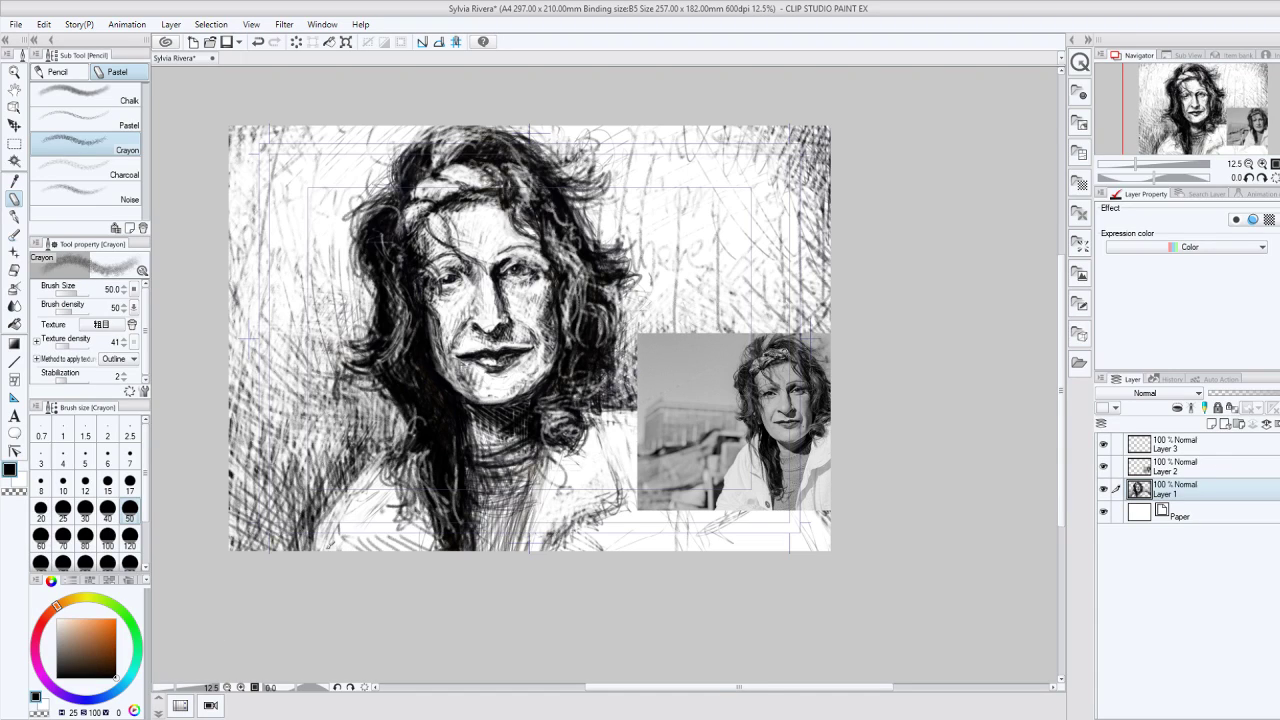
left_click_drag(236, 548, 238, 475)
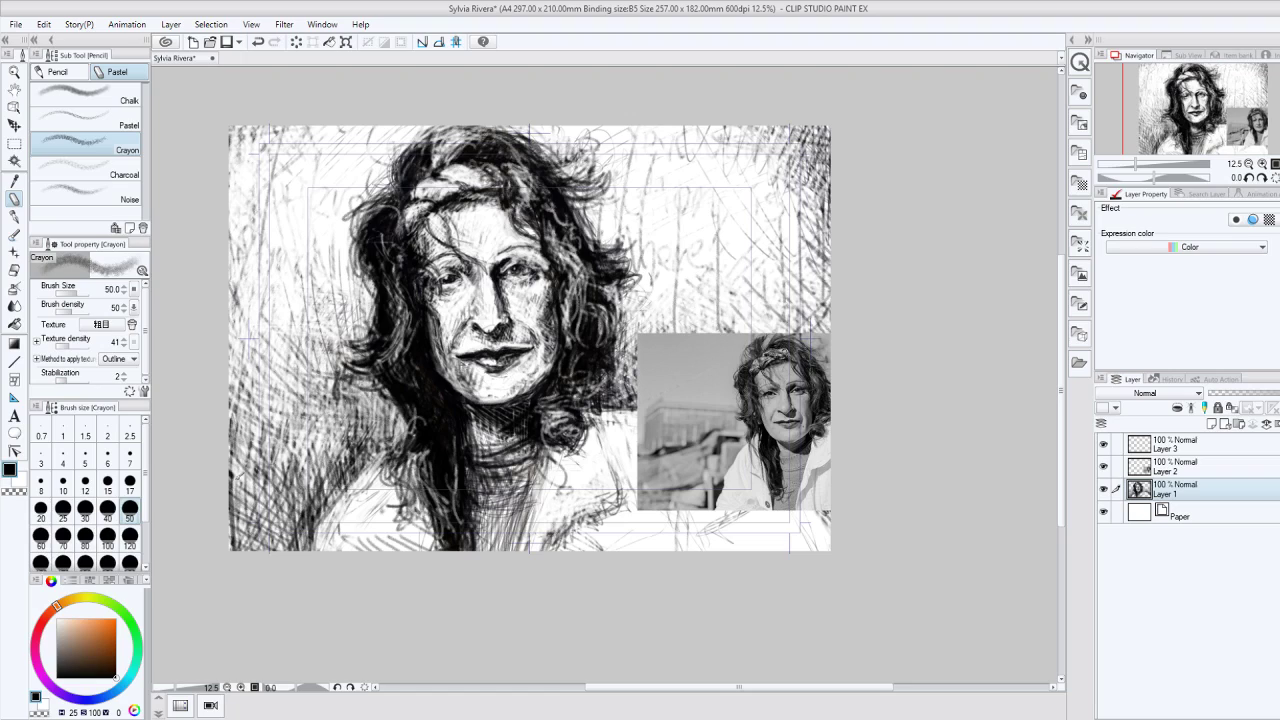
mouse_move(244, 410)
left_mouse_down()
mouse_move(268, 546)
mouse_move(296, 548)
left_mouse_up()
mouse_move(284, 426)
left_mouse_down()
mouse_move(300, 548)
mouse_move(300, 474)
mouse_move(326, 410)
mouse_move(360, 430)
mouse_move(298, 400)
mouse_move(322, 363)
mouse_move(317, 480)
left_mouse_up()
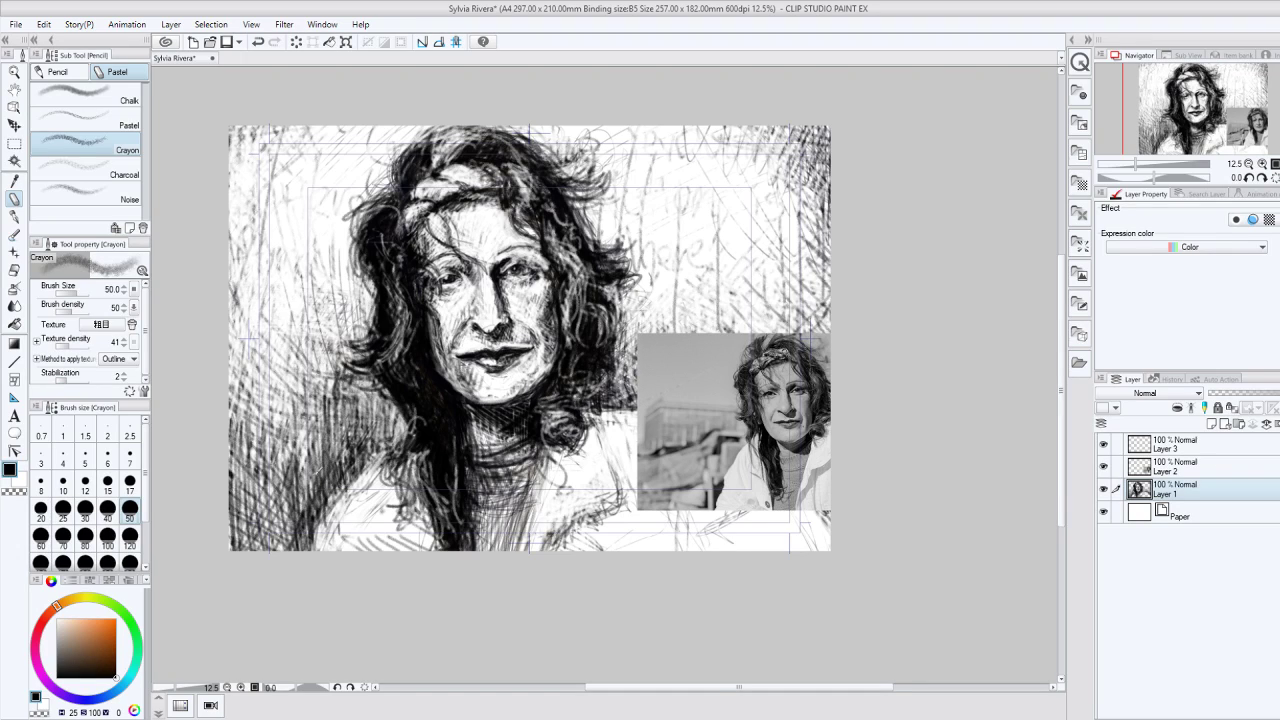
Step: Layer long downward black strokes over the left background, from mid-height down to the canvas's lower edge
left_click_drag(298, 368, 236, 540)
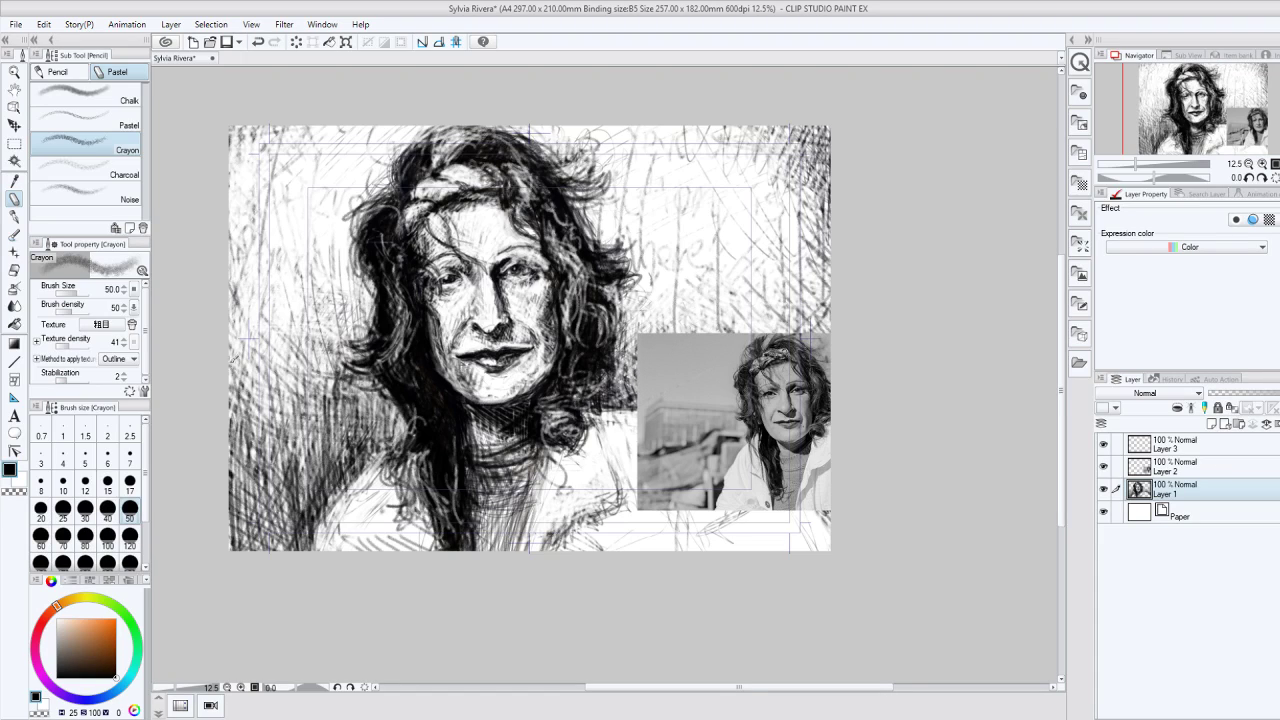
left_click_drag(290, 374, 254, 524)
mouse_move(272, 378)
left_mouse_down()
mouse_move(234, 510)
mouse_move(280, 586)
left_mouse_up()
left_click_drag(309, 529, 262, 589)
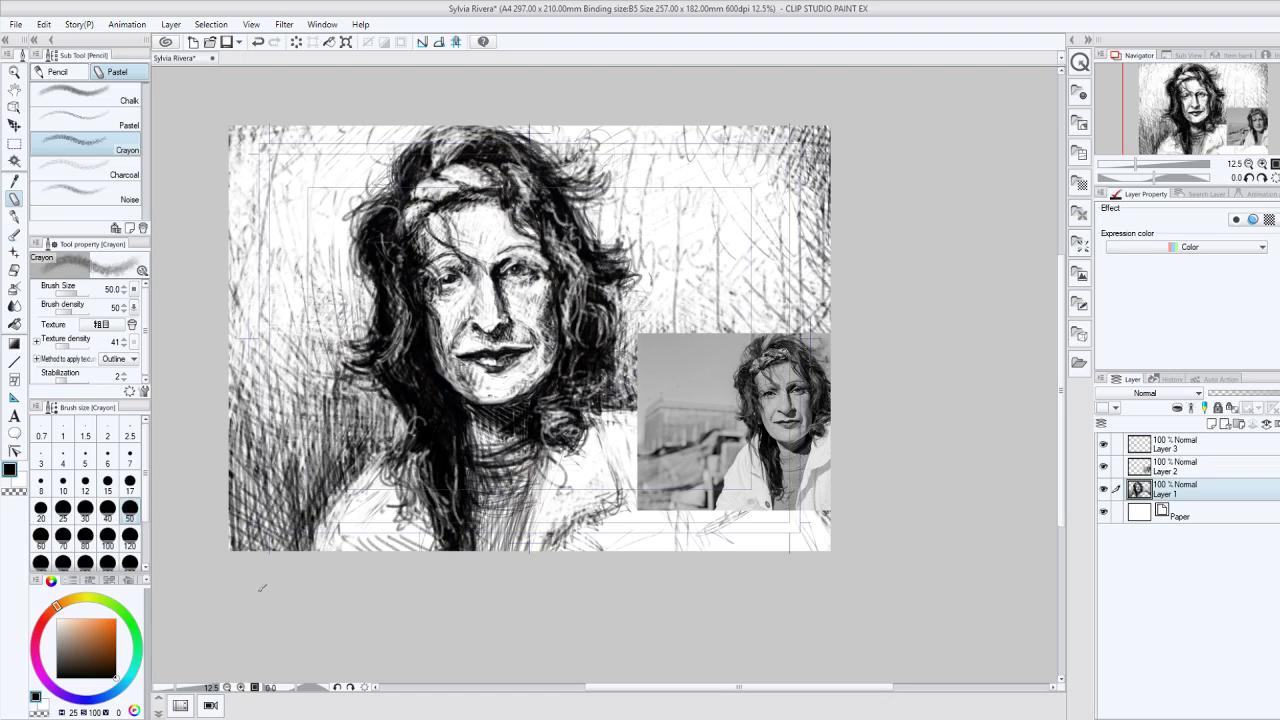
left_click_drag(294, 466, 236, 550)
left_click_drag(280, 442, 232, 542)
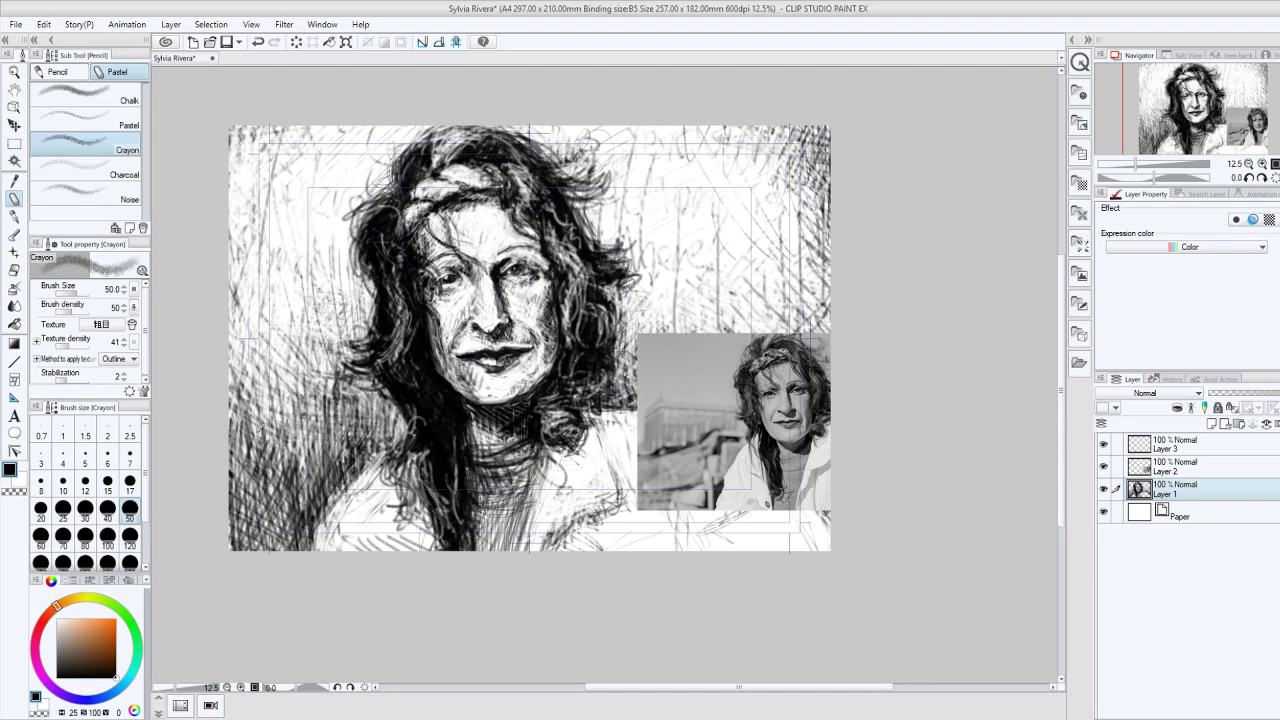
Step: Extend the black hatching from the left canvas edge along the shoulder up to the hair
left_click_drag(240, 428, 229, 468)
left_click_drag(324, 446, 280, 550)
left_click_drag(378, 429, 346, 478)
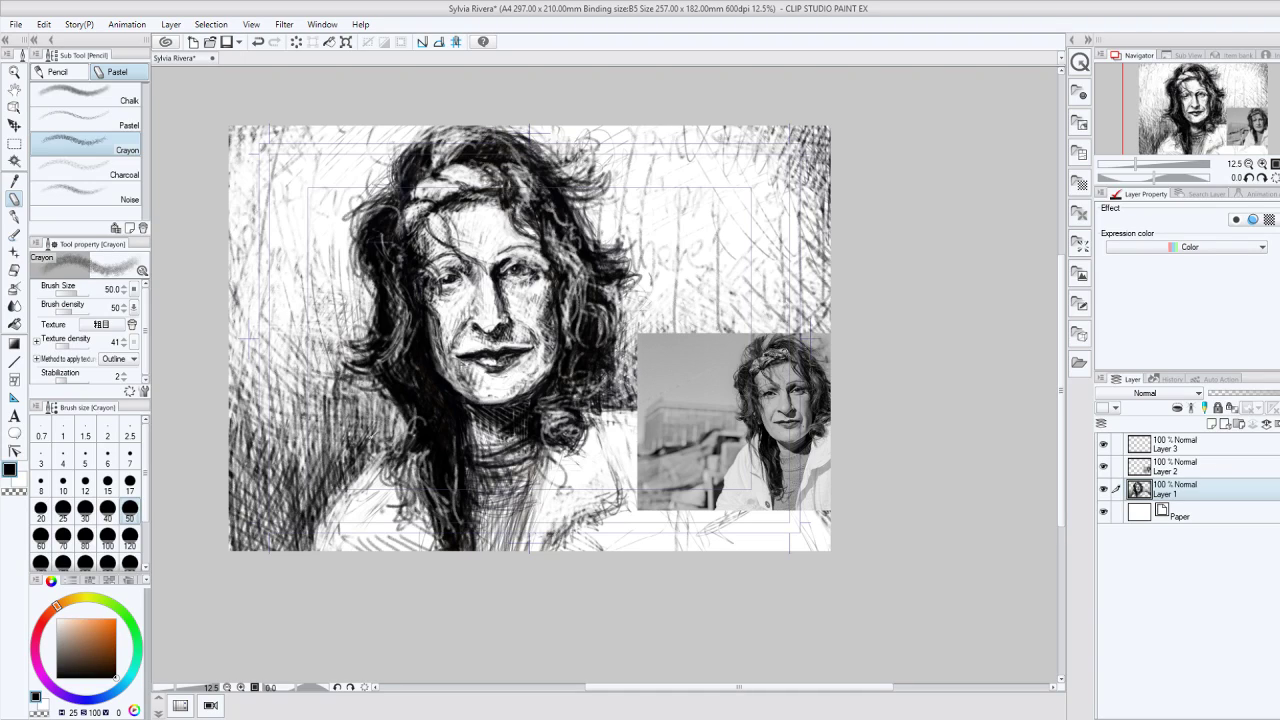
left_click_drag(388, 418, 380, 446)
left_click_drag(376, 430, 352, 437)
Step: Add loose hair strands across the forehead and small accents around the eyes with the size 50 Crayon
left_click_drag(499, 256, 514, 250)
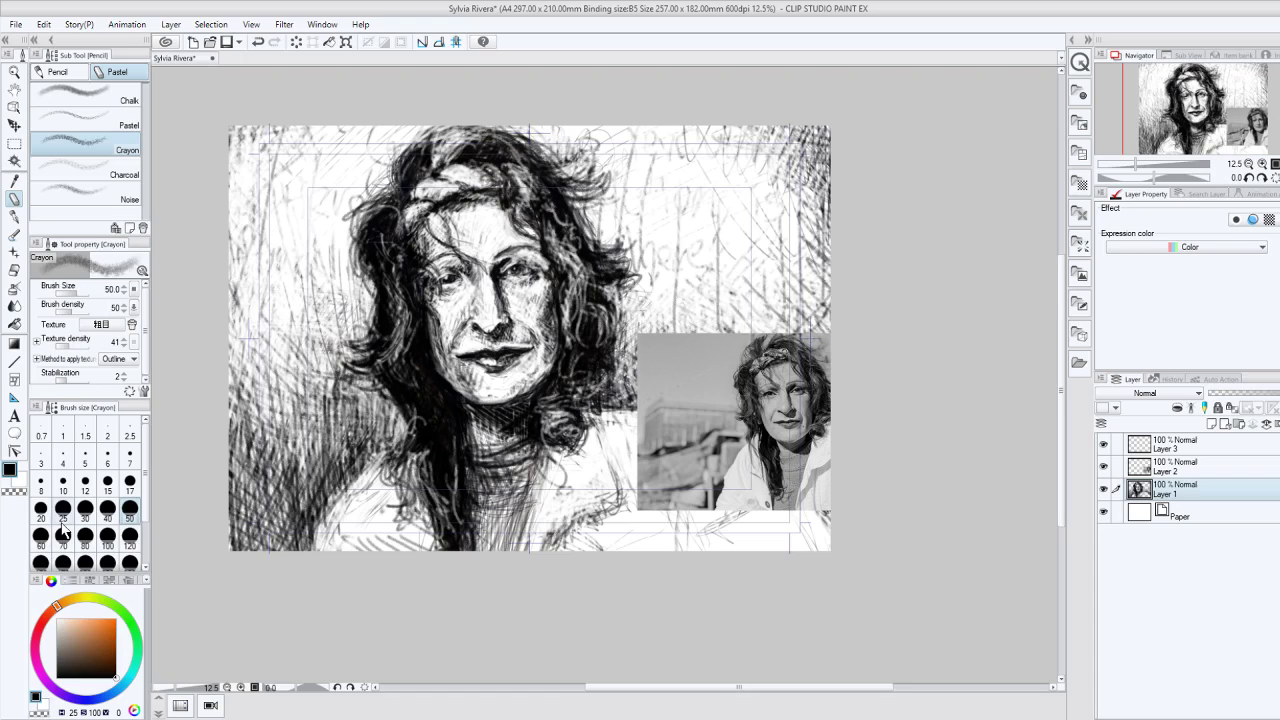
key("c")
mouse_move(440, 211)
left_mouse_down()
mouse_move(486, 194)
mouse_move(428, 280)
left_mouse_up()
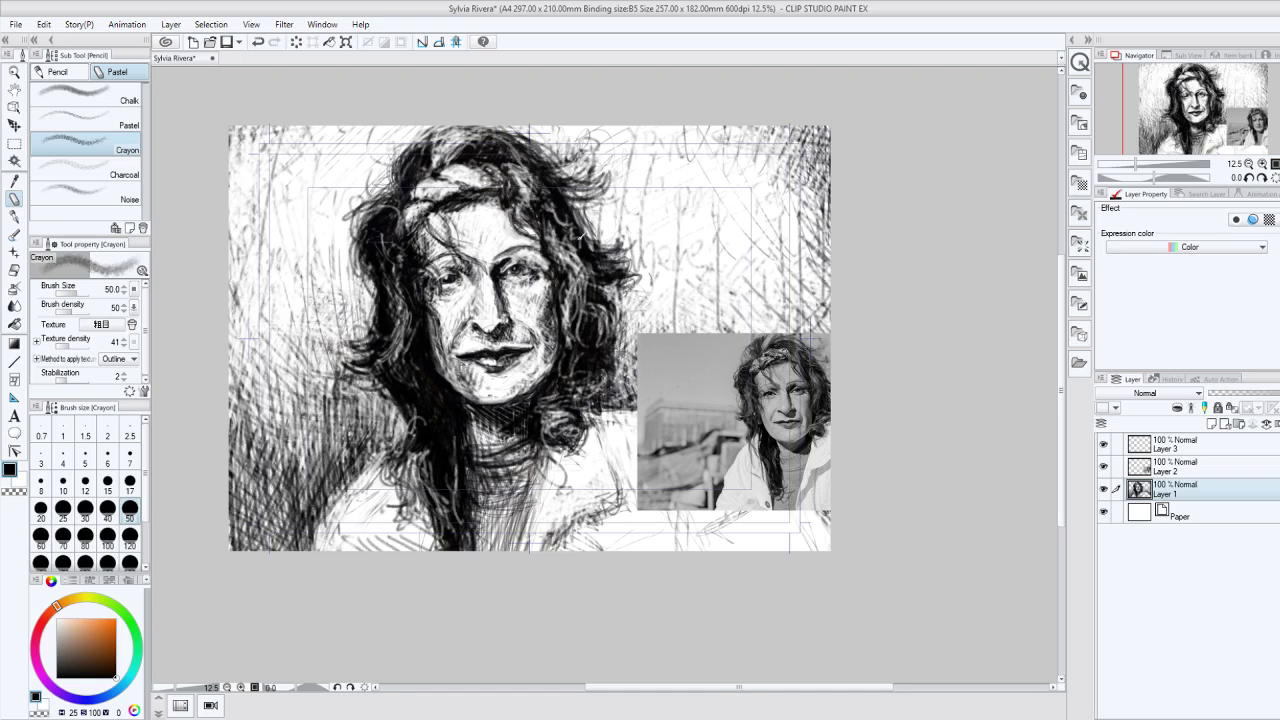
left_click_drag(518, 210, 540, 244)
left_click_drag(453, 267, 463, 275)
Step: Use the transparent colour to lighten the hatching along the shoulder's outer edge
left_click(14, 491)
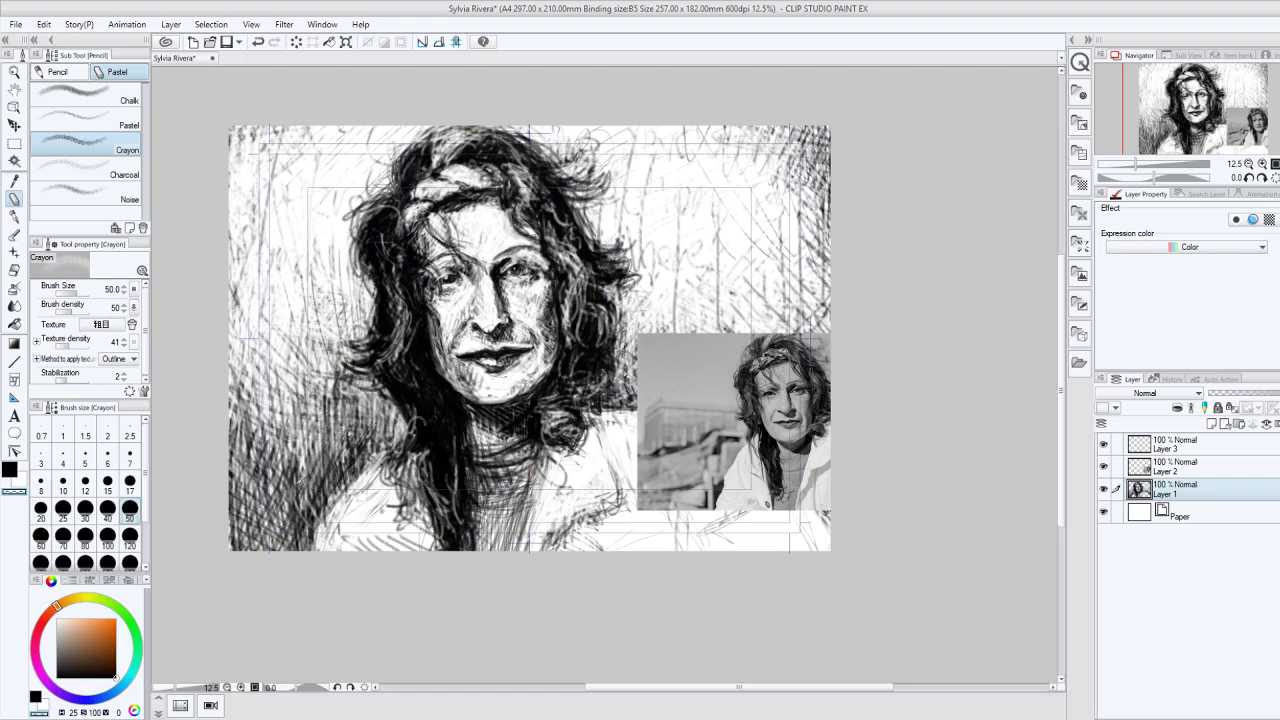
mouse_move(298, 480)
left_mouse_down()
mouse_move(342, 476)
mouse_move(360, 432)
left_mouse_up()
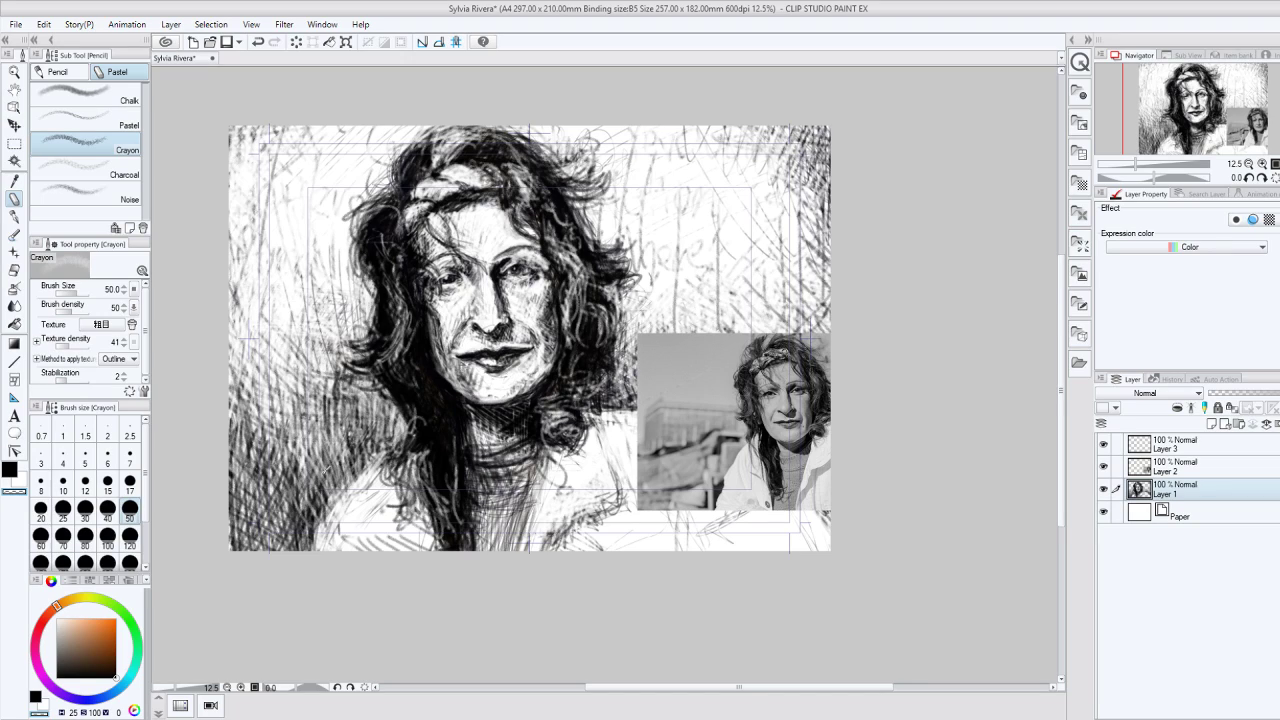
mouse_move(325, 470)
left_mouse_down()
mouse_move(336, 440)
mouse_move(326, 496)
mouse_move(331, 444)
mouse_move(330, 486)
left_mouse_up()
Step: Switch to black and hatch the gap between the shoulder and the hair with downward strokes
left_click(9, 469)
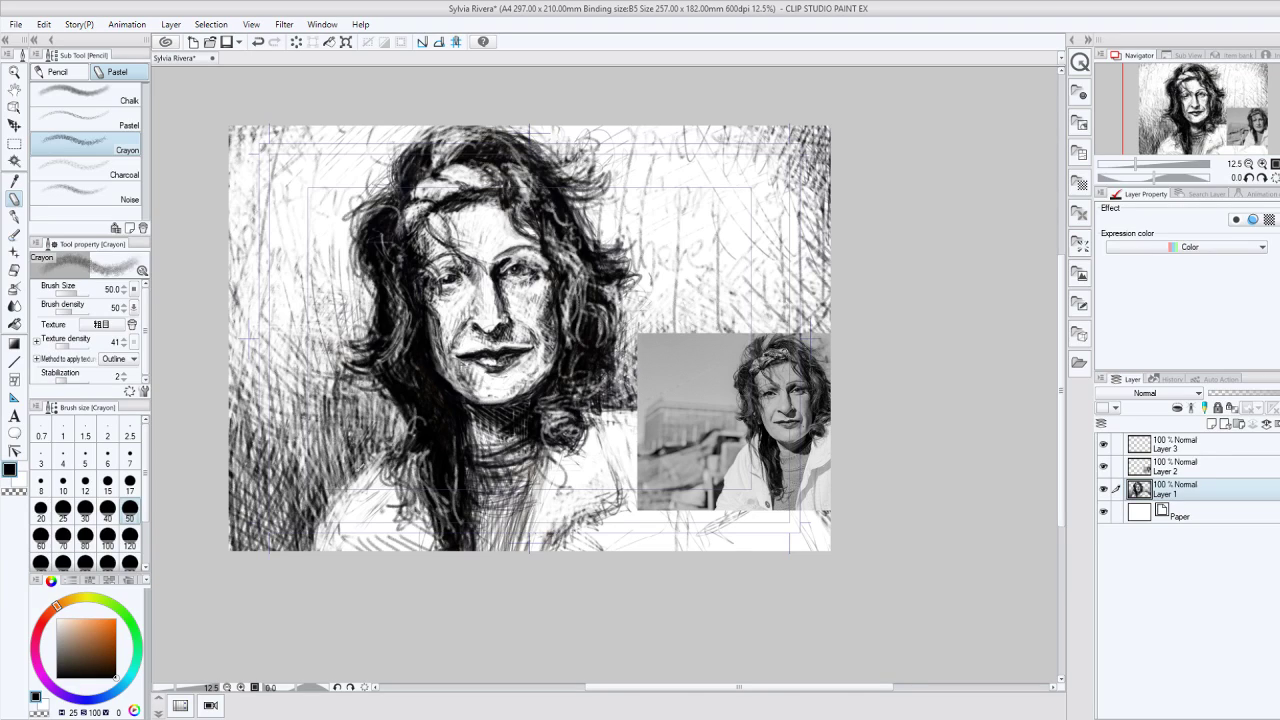
left_click_drag(340, 414, 316, 488)
left_click_drag(370, 414, 348, 472)
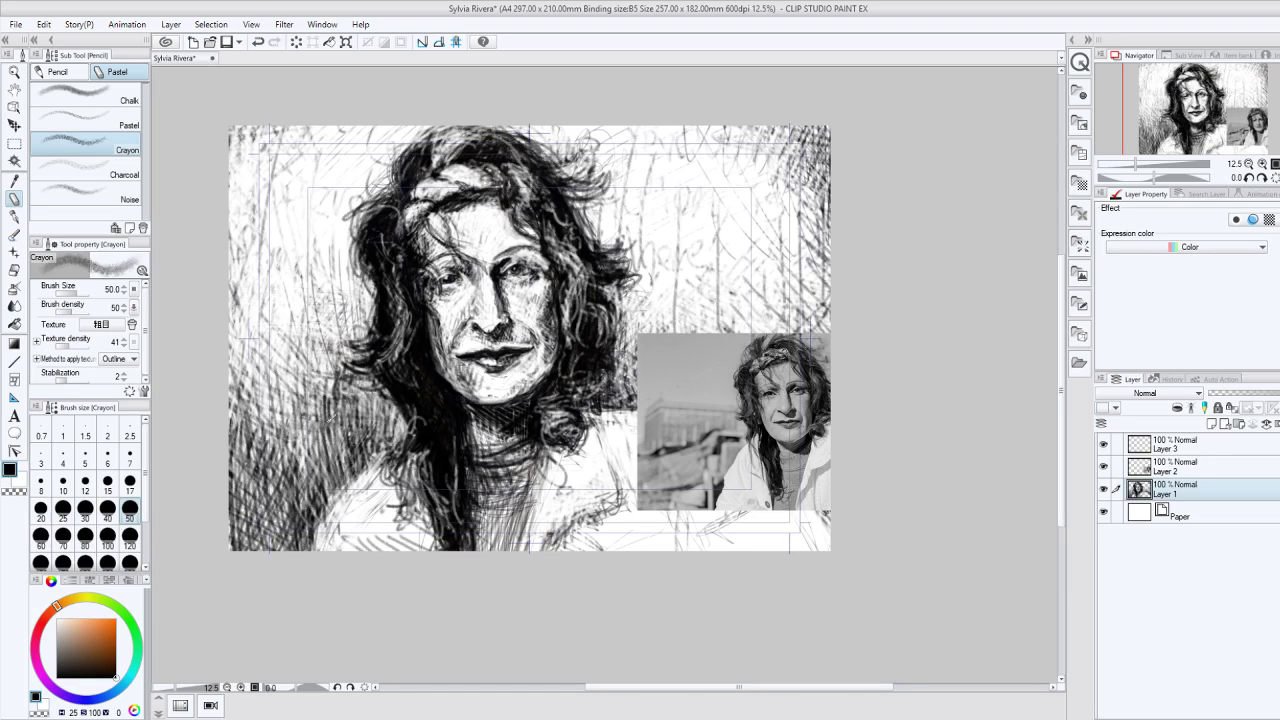
left_click_drag(380, 396, 366, 454)
Step: Crosshatch the background beside the shoulder with sideways and rising black strokes
left_click_drag(258, 508, 322, 491)
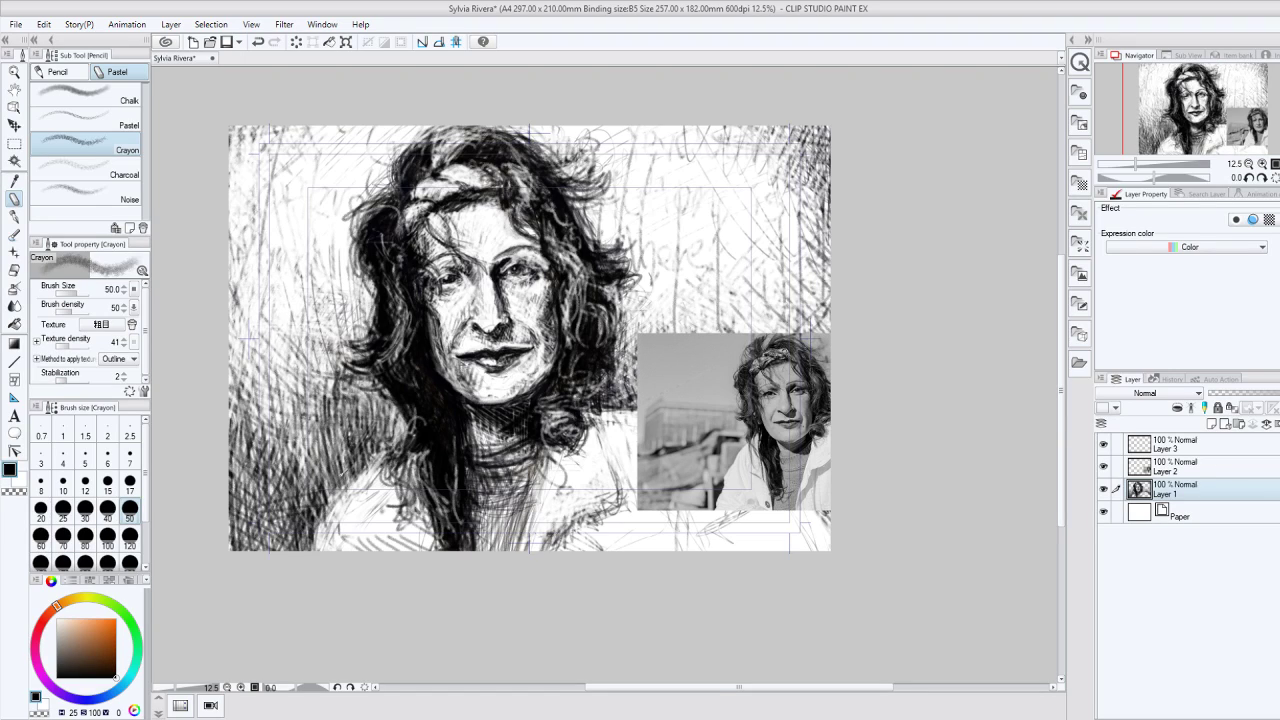
left_click_drag(246, 500, 368, 458)
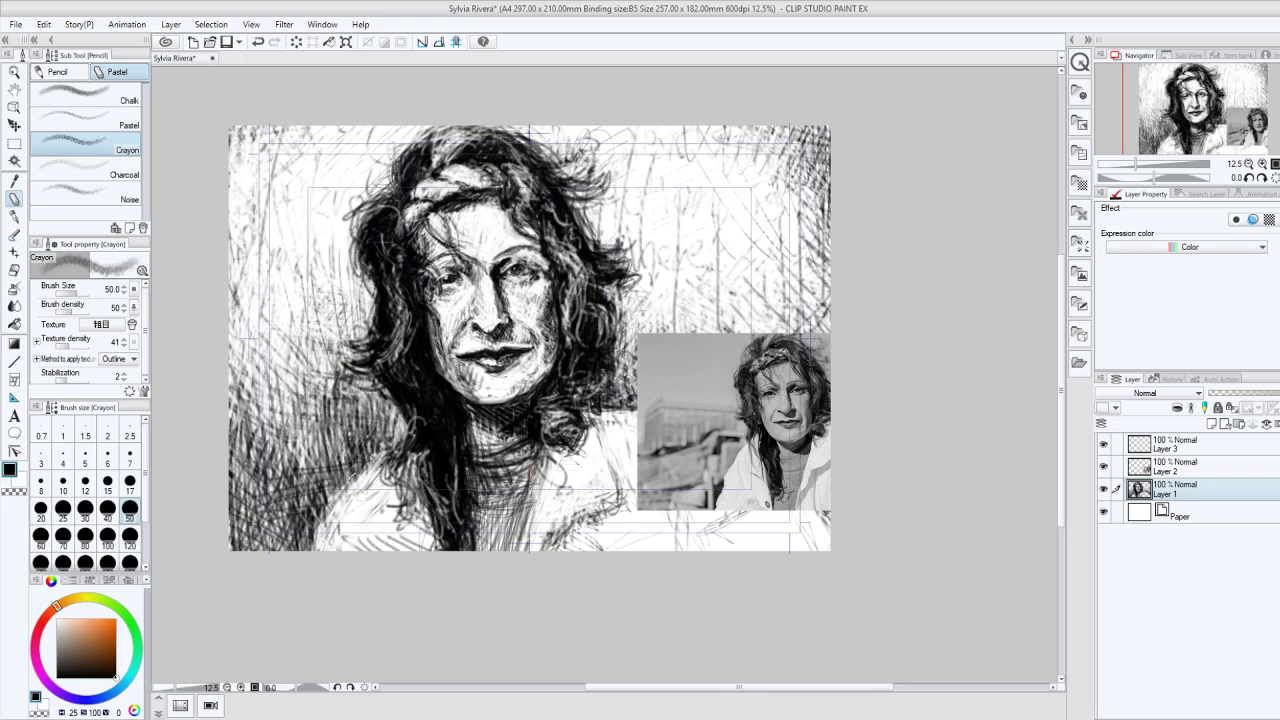
left_click_drag(294, 489, 350, 479)
left_click_drag(309, 459, 373, 453)
mouse_move(300, 492)
left_mouse_down()
mouse_move(352, 424)
mouse_move(372, 426)
mouse_move(361, 413)
left_mouse_up()
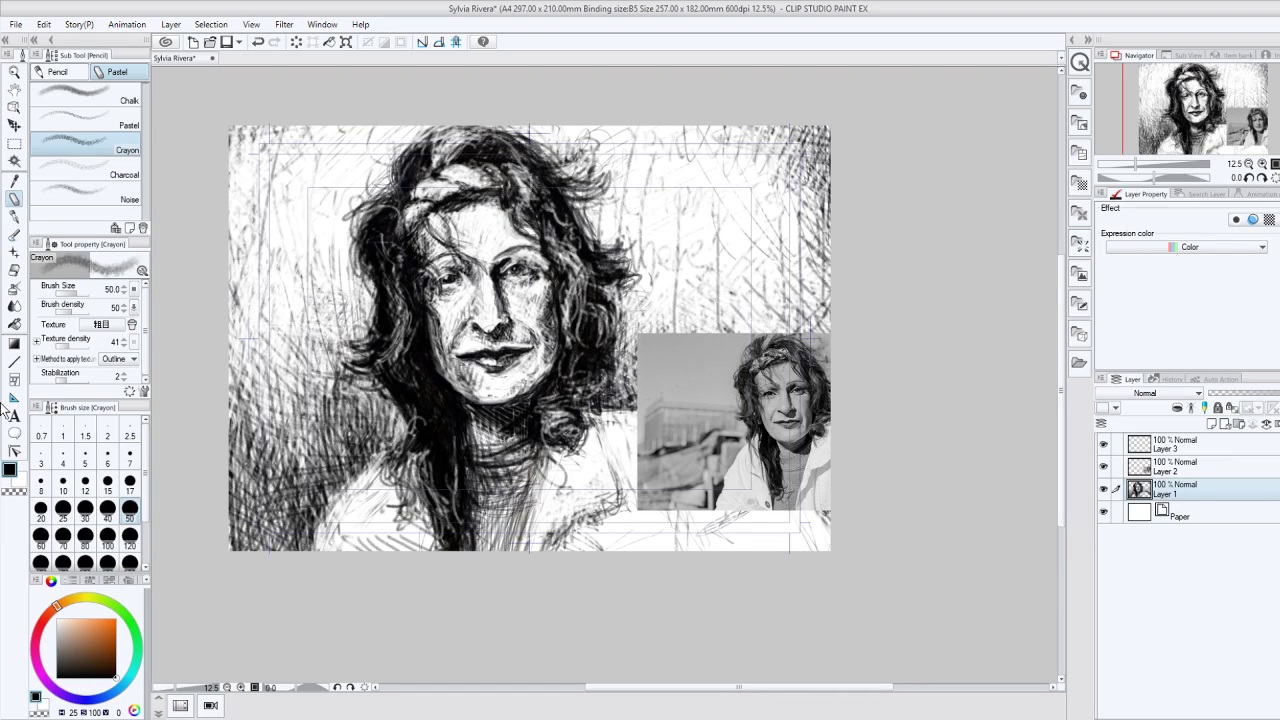
Step: Lighten the area under the chin with transparent strokes and shade the chin and upper neck in black
left_click(12, 490)
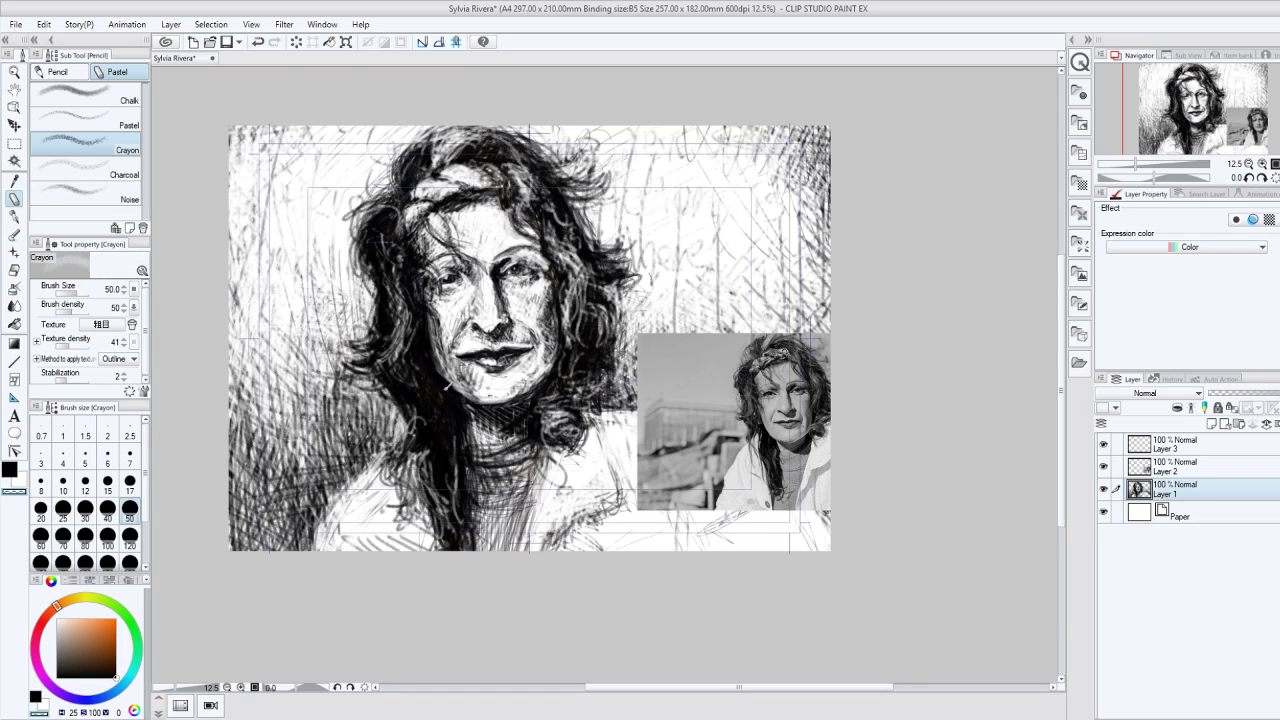
mouse_move(481, 389)
left_mouse_down()
mouse_move(502, 424)
mouse_move(526, 410)
left_mouse_up()
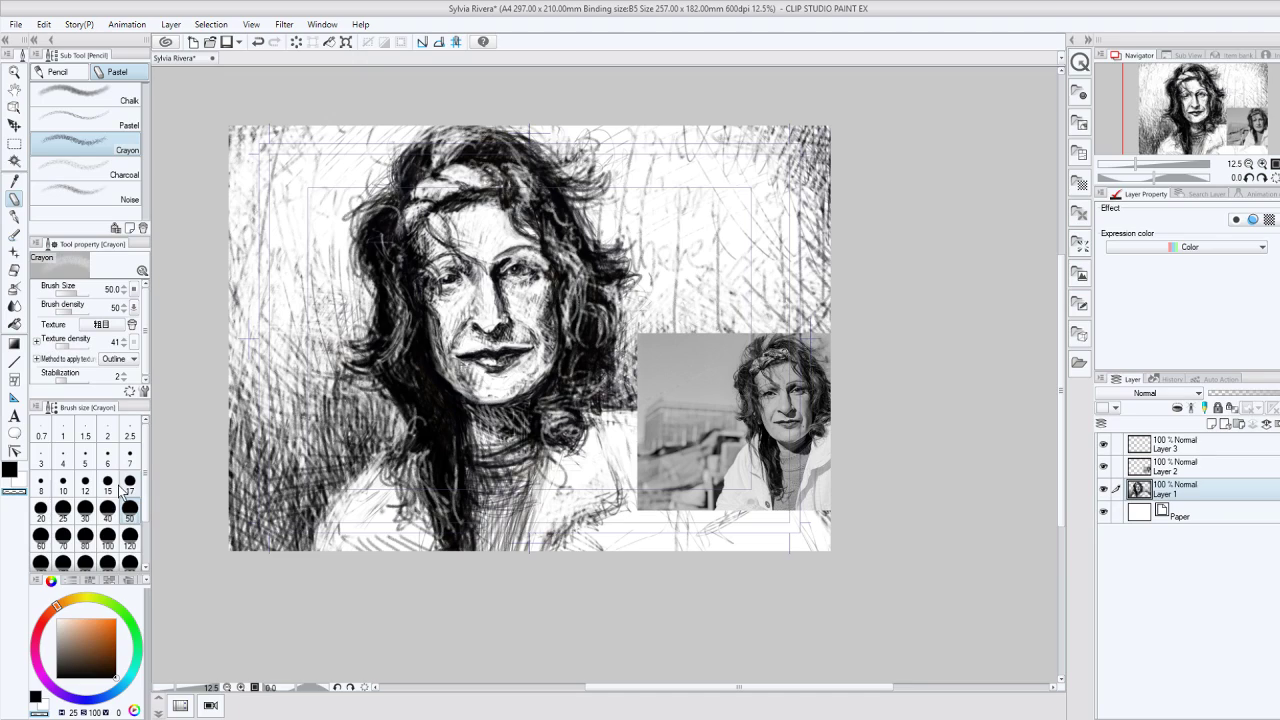
key("c")
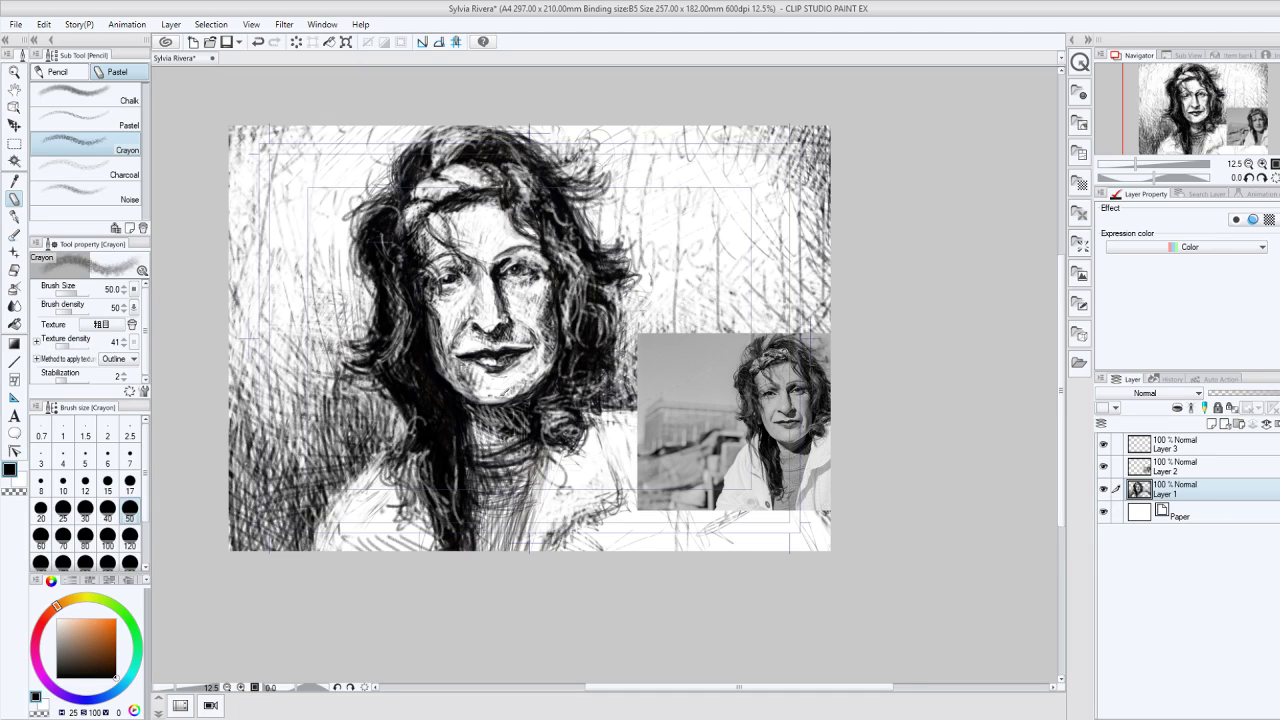
left_click_drag(497, 395, 519, 387)
left_click_drag(481, 424, 527, 417)
Step: Refine the neck shading with transparent and black Crayon strokes, and save the illustration
left_click(16, 491)
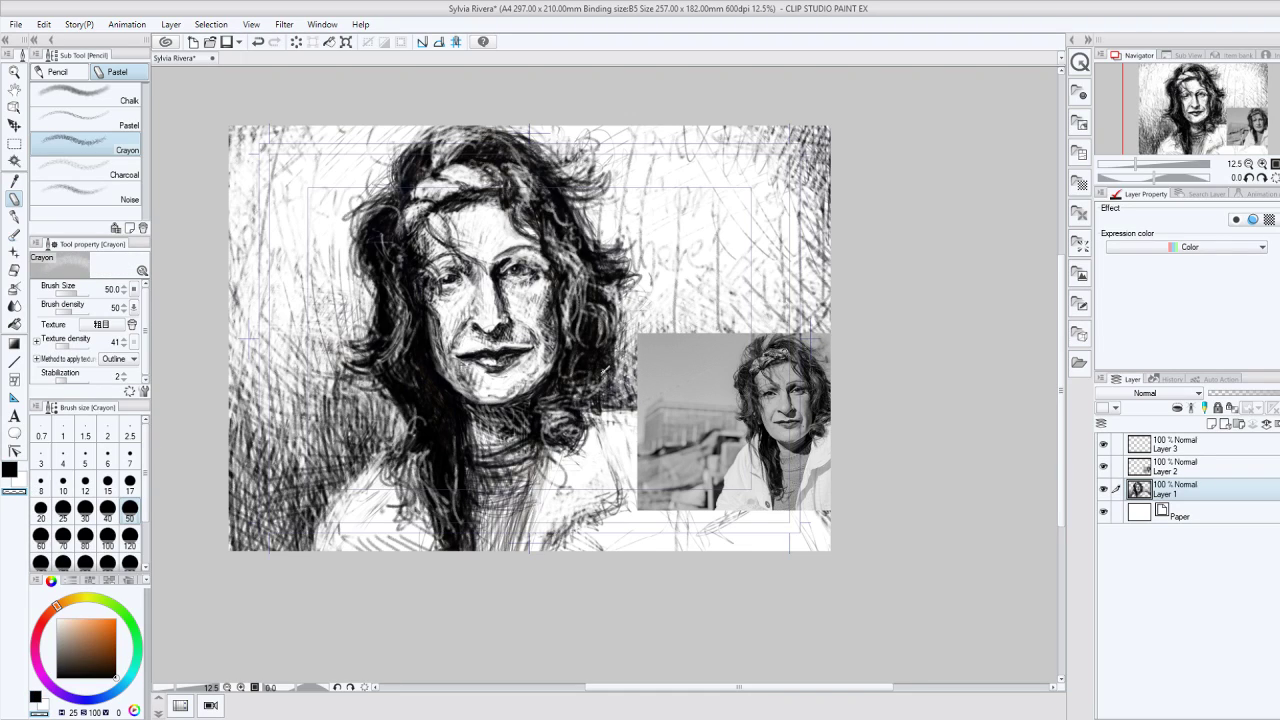
mouse_move(481, 424)
left_mouse_down()
mouse_move(494, 408)
mouse_move(493, 421)
mouse_move(515, 413)
left_mouse_up()
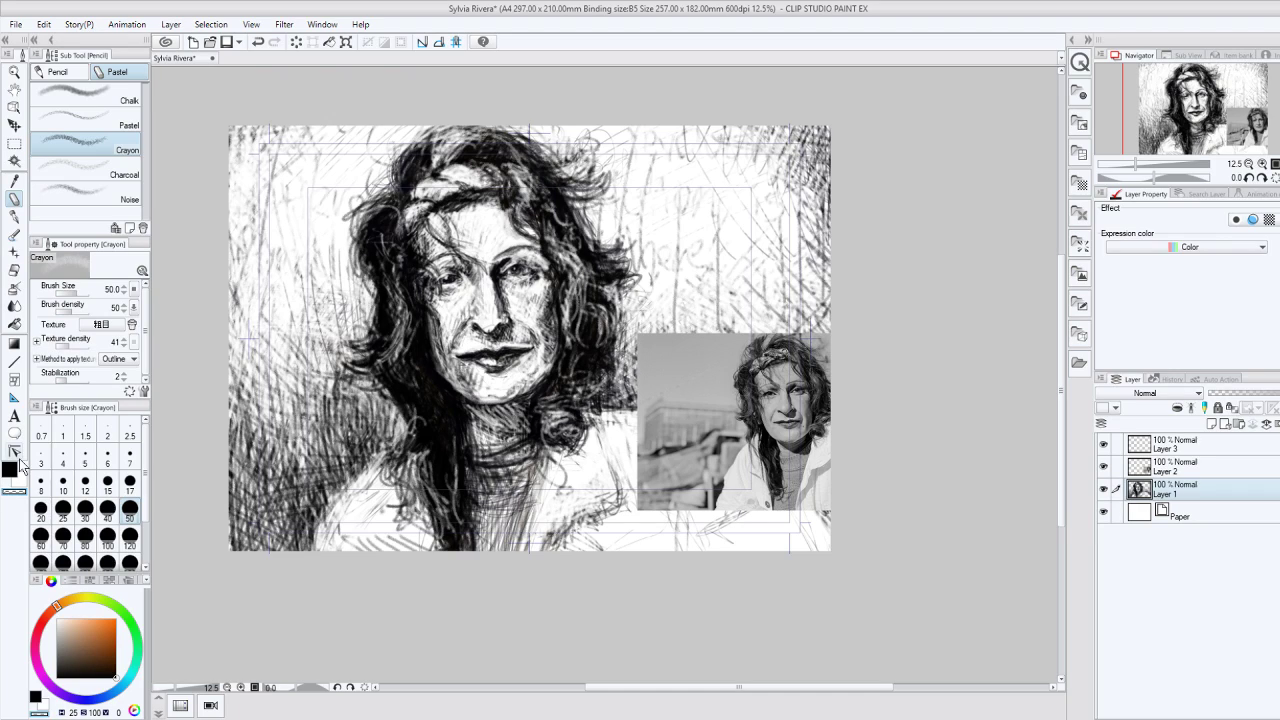
left_click(12, 467)
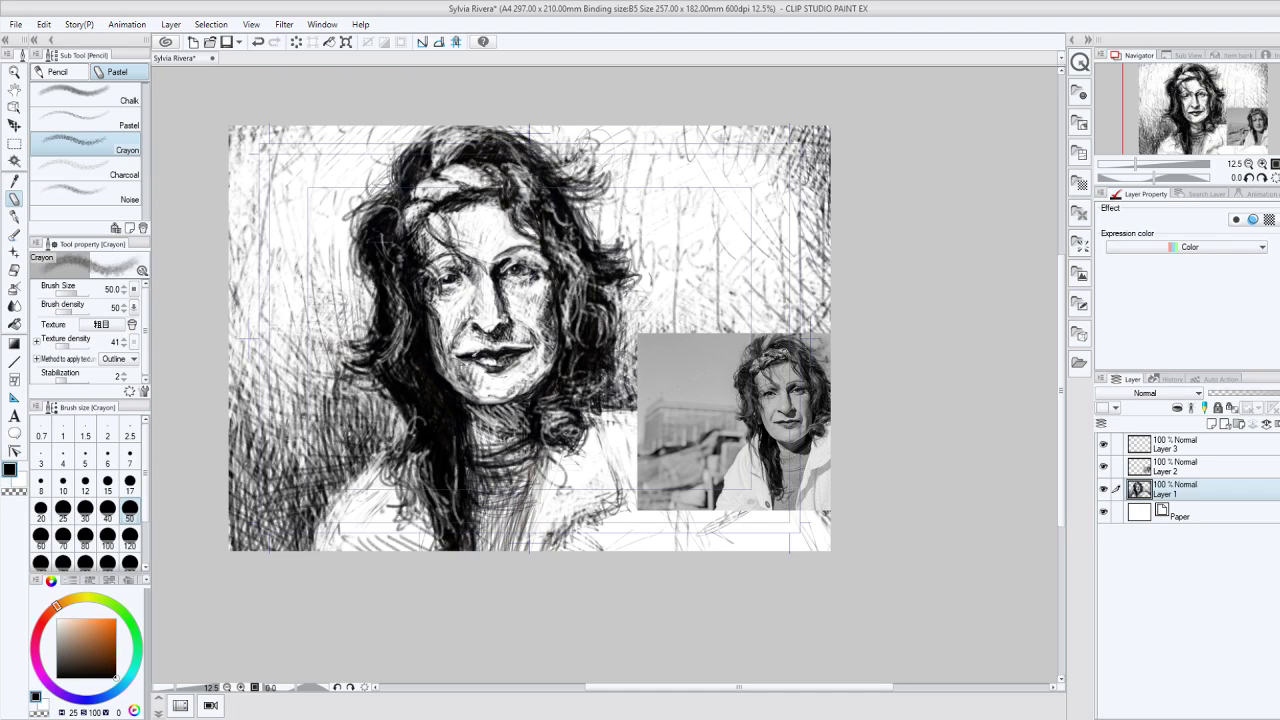
mouse_move(484, 402)
left_mouse_down()
mouse_move(531, 459)
mouse_move(528, 414)
mouse_move(497, 404)
mouse_move(475, 415)
mouse_move(463, 399)
mouse_move(532, 401)
mouse_move(538, 417)
mouse_move(458, 444)
left_mouse_up()
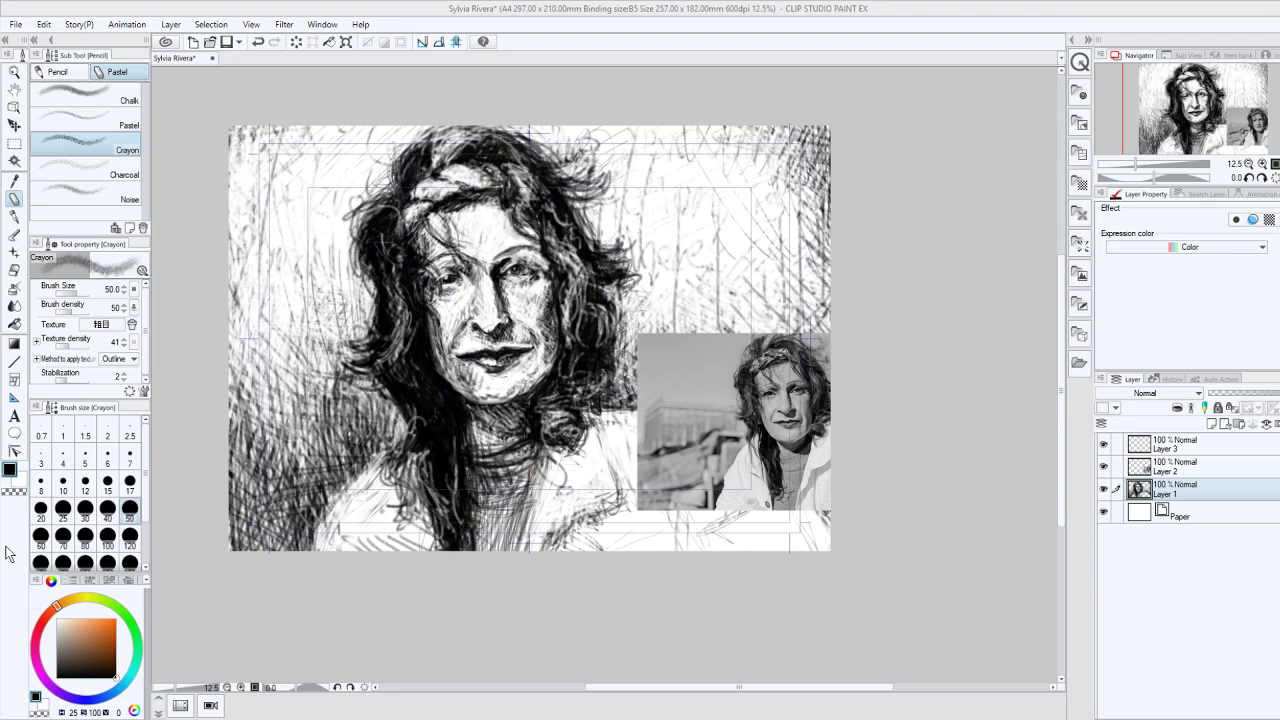
key("ctrl+s")
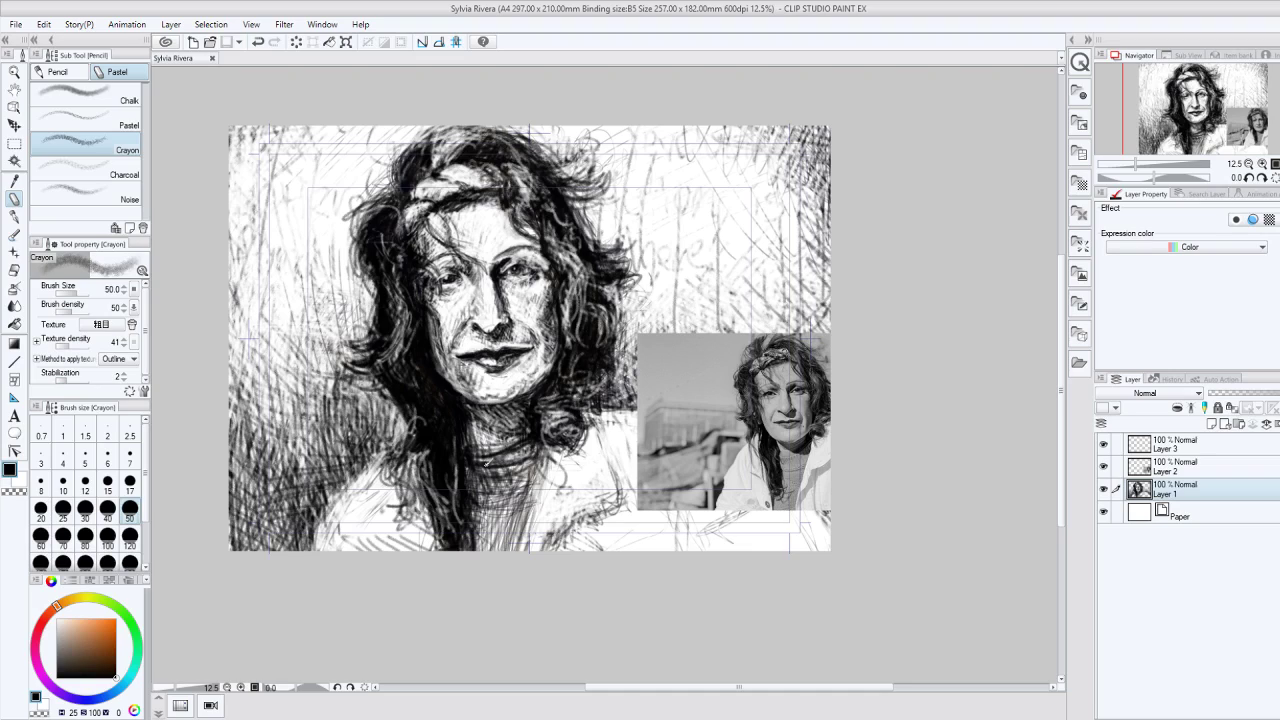
Step: Try Crayon strokes in black and transparent on the hair ends above the shoulder, undoing them
mouse_move(382, 380)
left_mouse_down()
mouse_move(342, 386)
mouse_move(352, 376)
mouse_move(338, 422)
left_mouse_up()
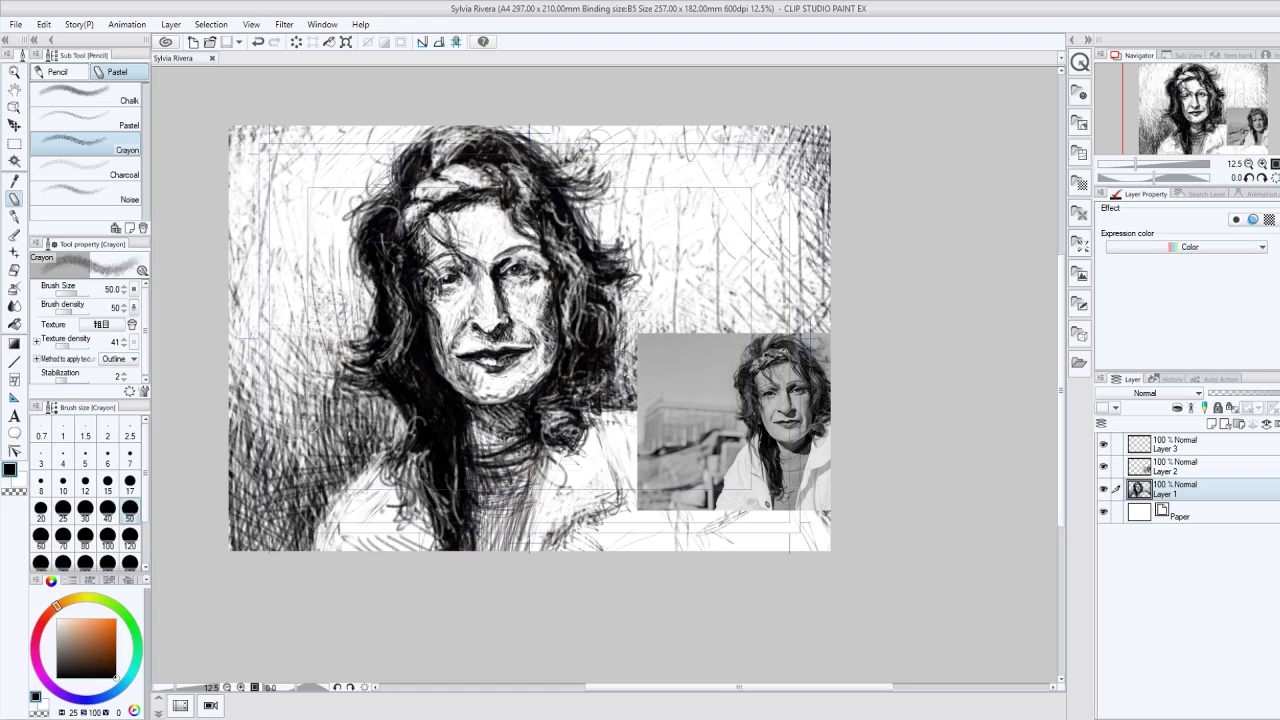
key("c")
mouse_move(398, 385)
left_mouse_down()
mouse_move(398, 403)
mouse_move(438, 423)
mouse_move(426, 416)
left_mouse_up()
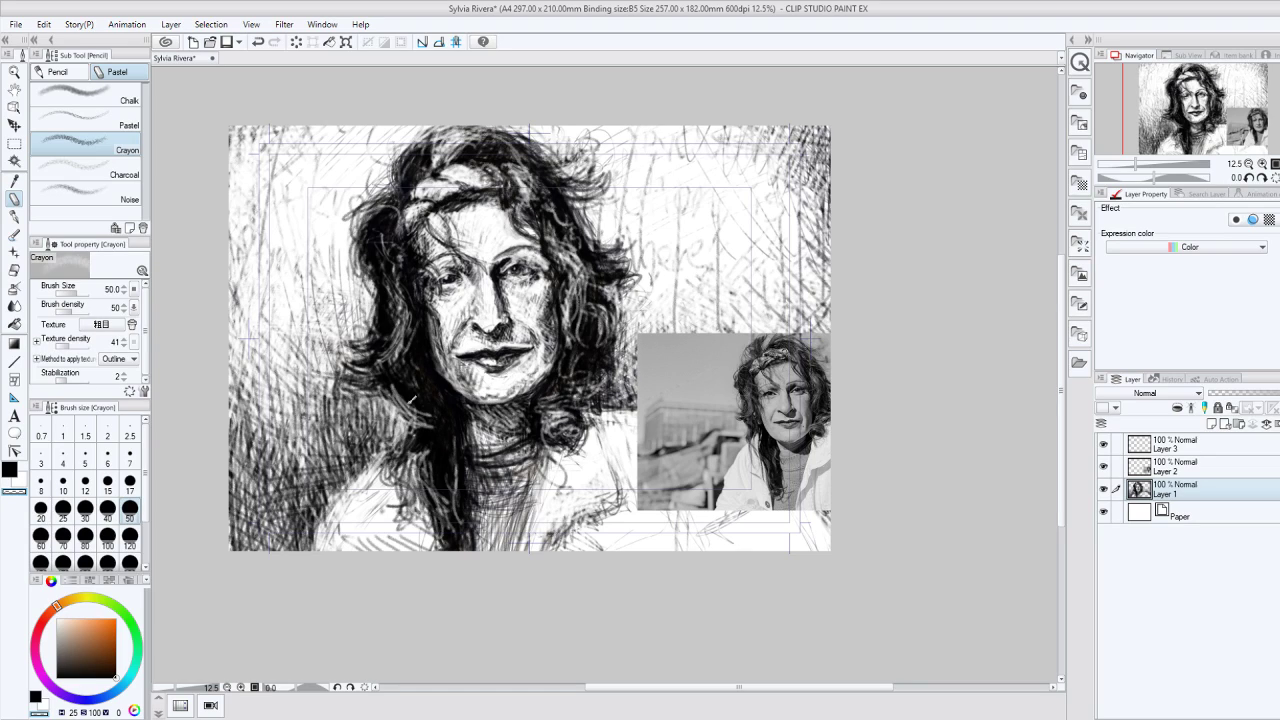
key("ctrl+z")
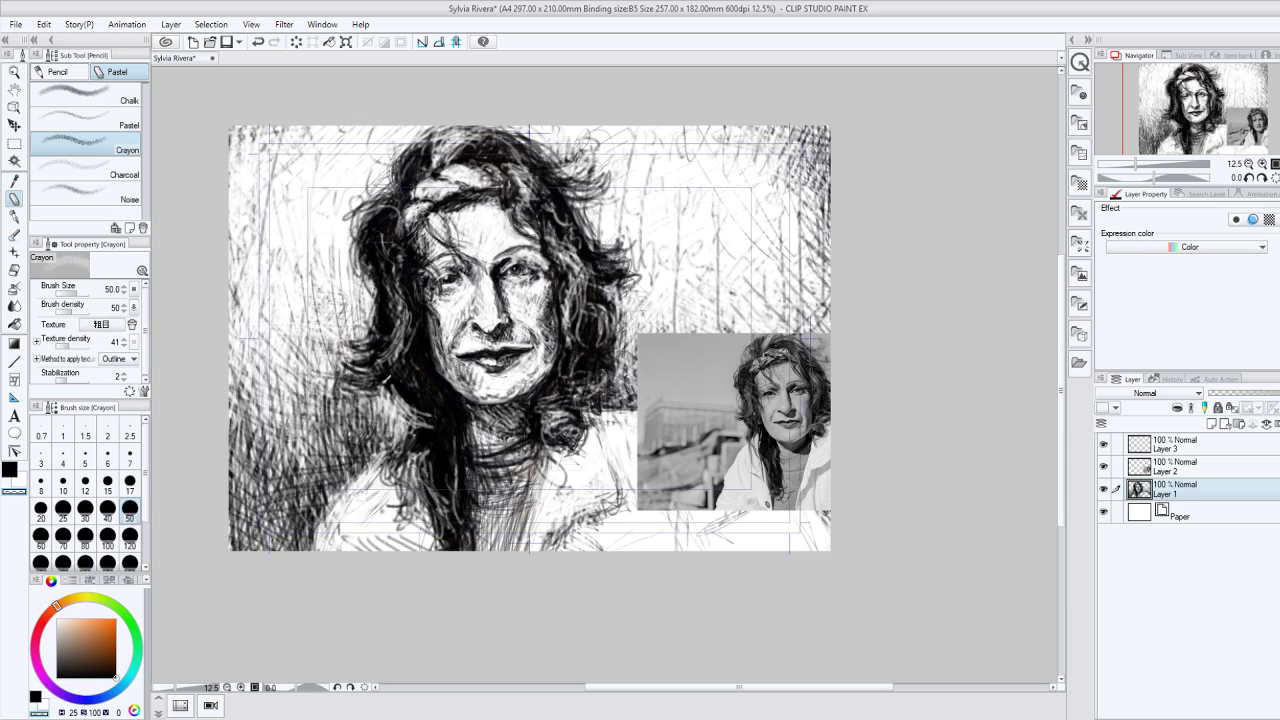
key("ctrl+z")
key("ctrl+z")
key("ctrl+z")
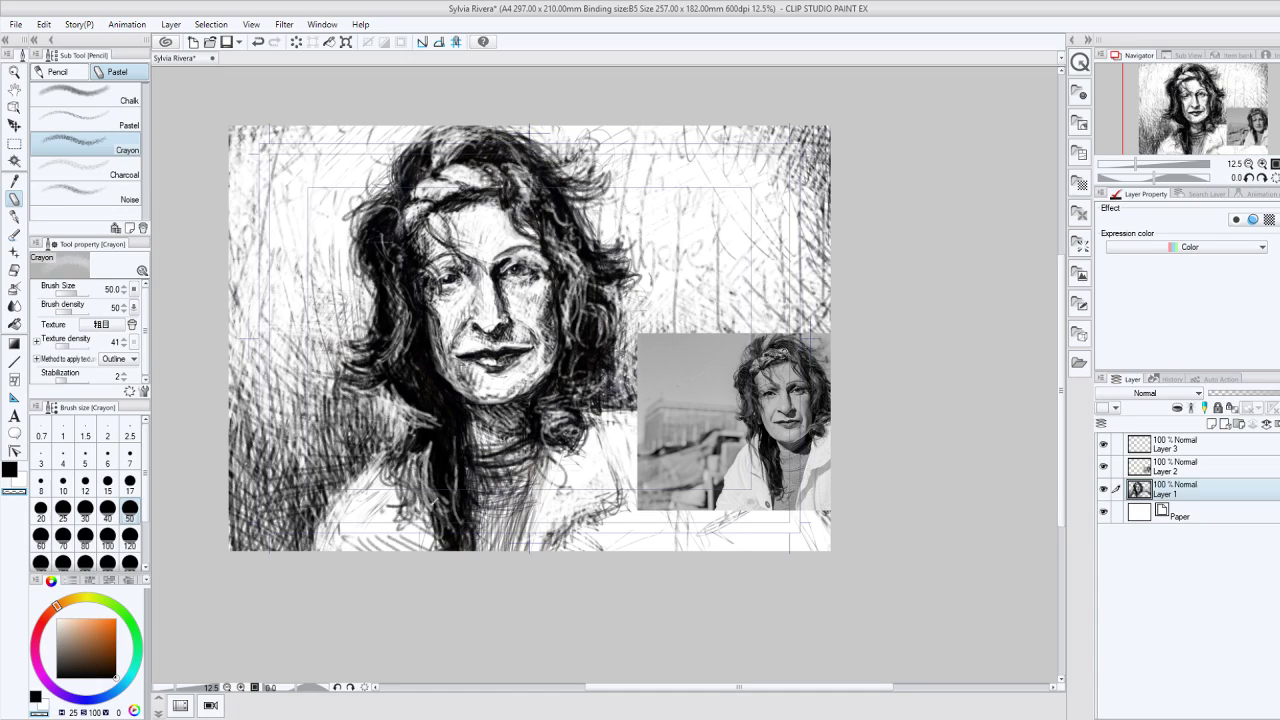
key("ctrl+z")
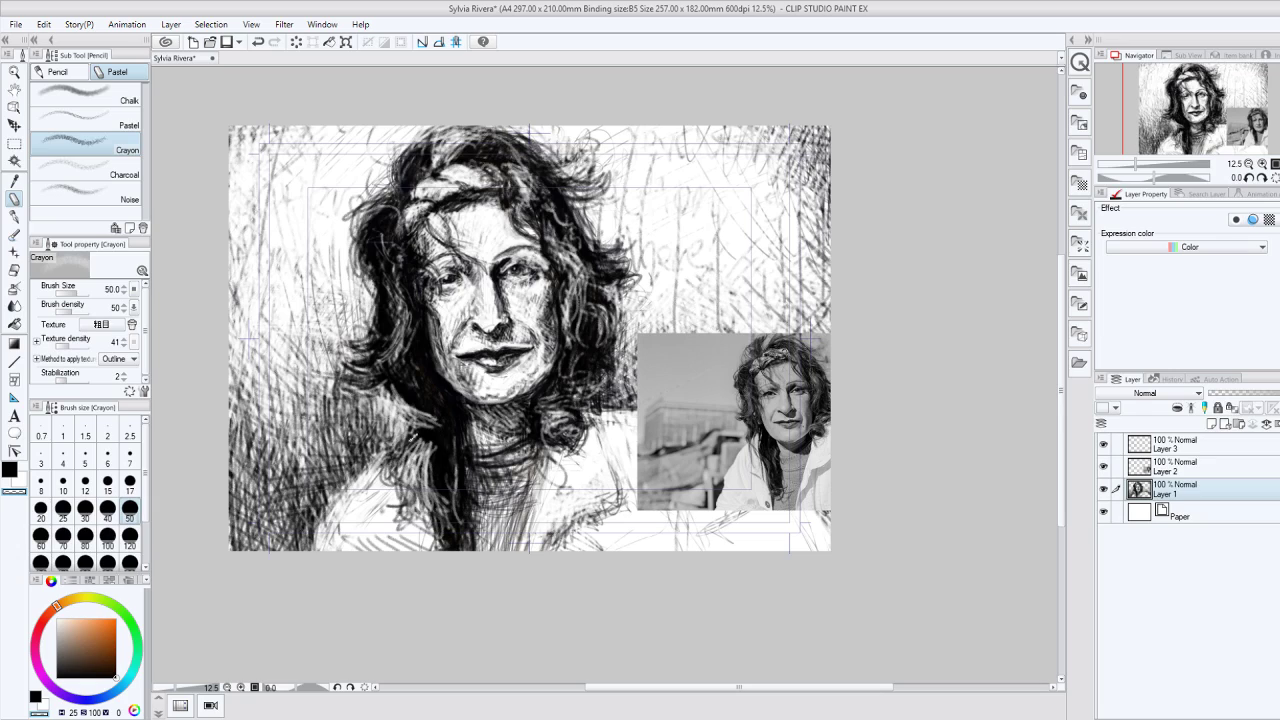
key("ctrl+z")
key("ctrl+z")
key("ctrl+z")
key("ctrl+z")
key("ctrl+z")
key("ctrl+z")
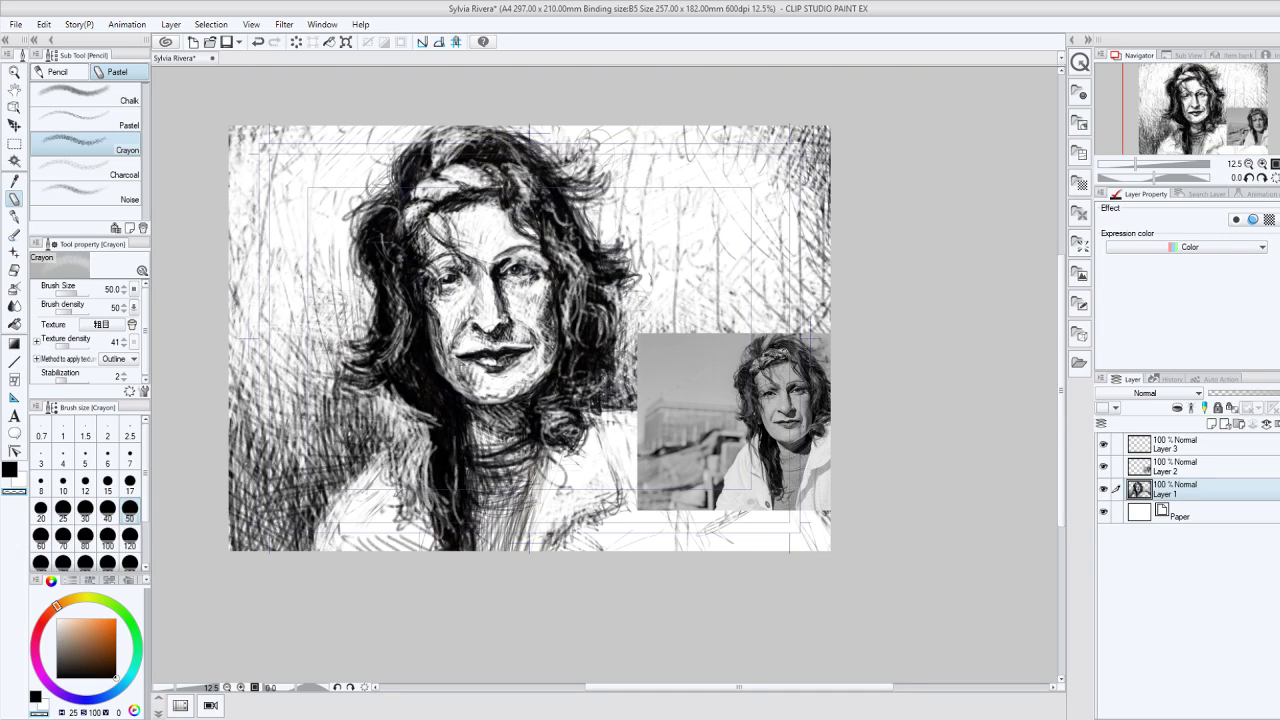
key("ctrl+z")
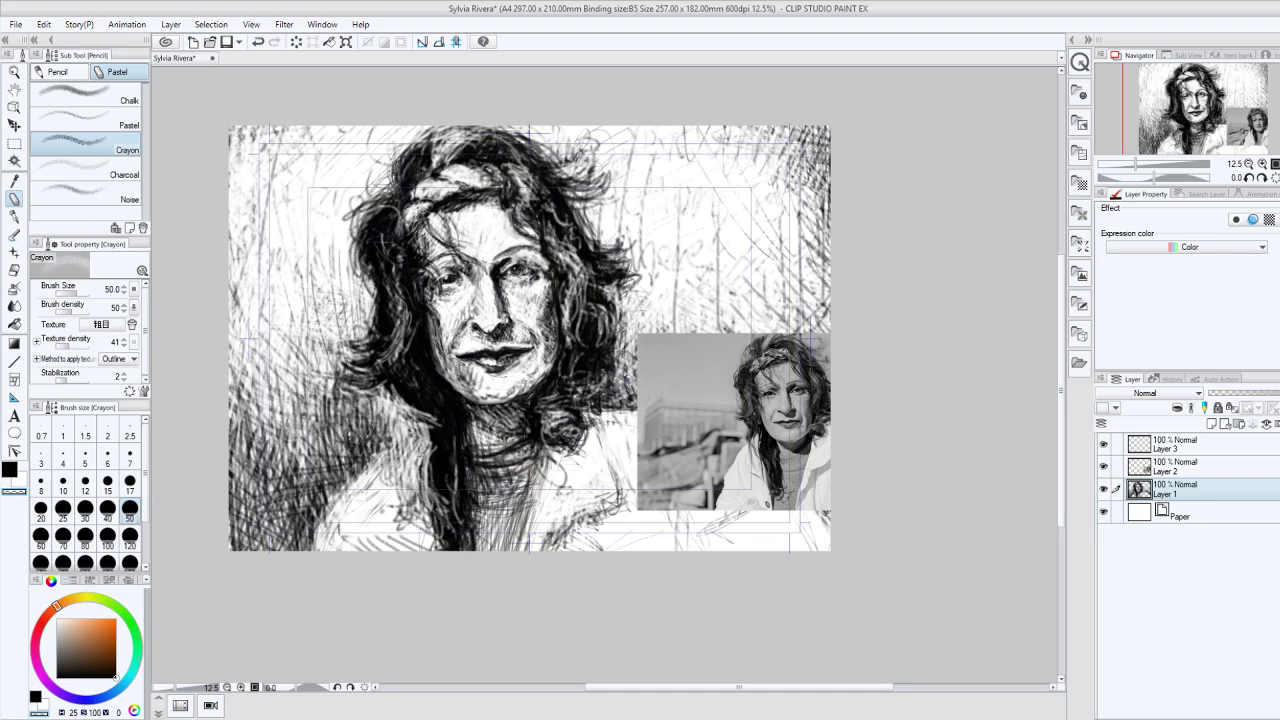
key("ctrl+z")
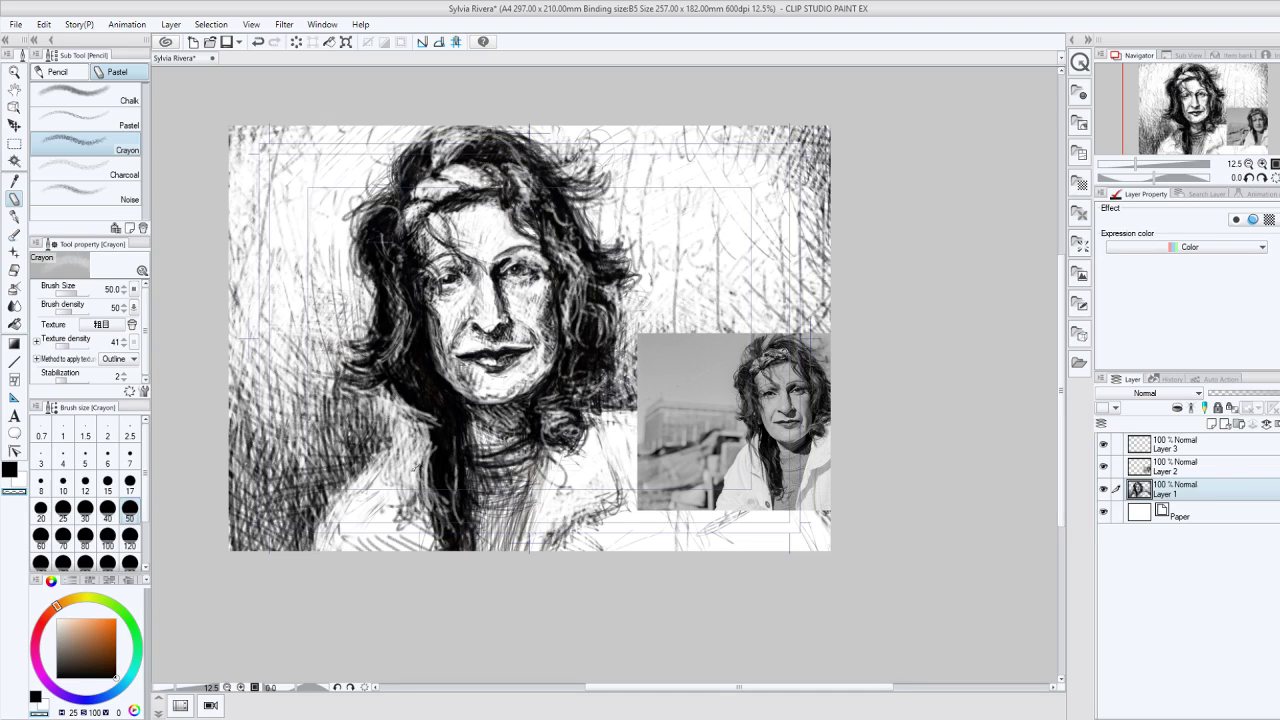
Step: Switch to black and build up the long hair lock falling over the shoulder with Crayon strokes
key("c")
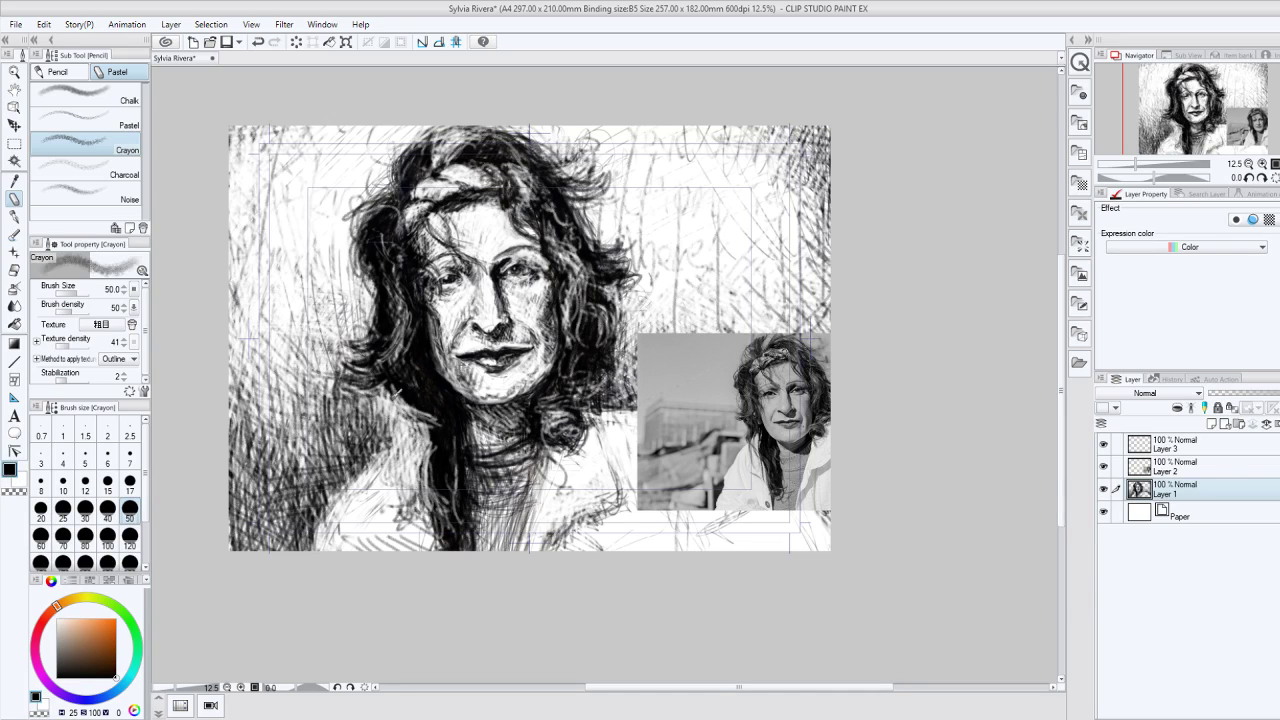
left_click_drag(404, 450, 379, 393)
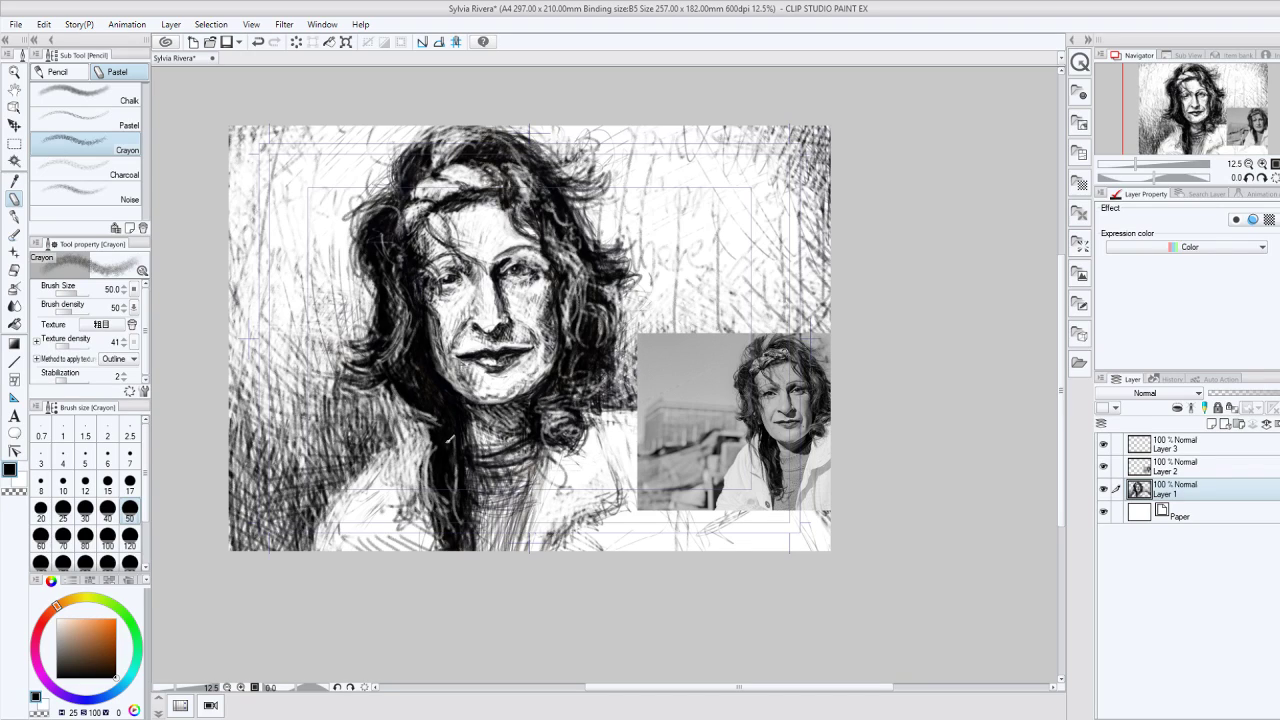
mouse_move(450, 438)
left_mouse_down()
mouse_move(418, 403)
mouse_move(402, 458)
left_mouse_up()
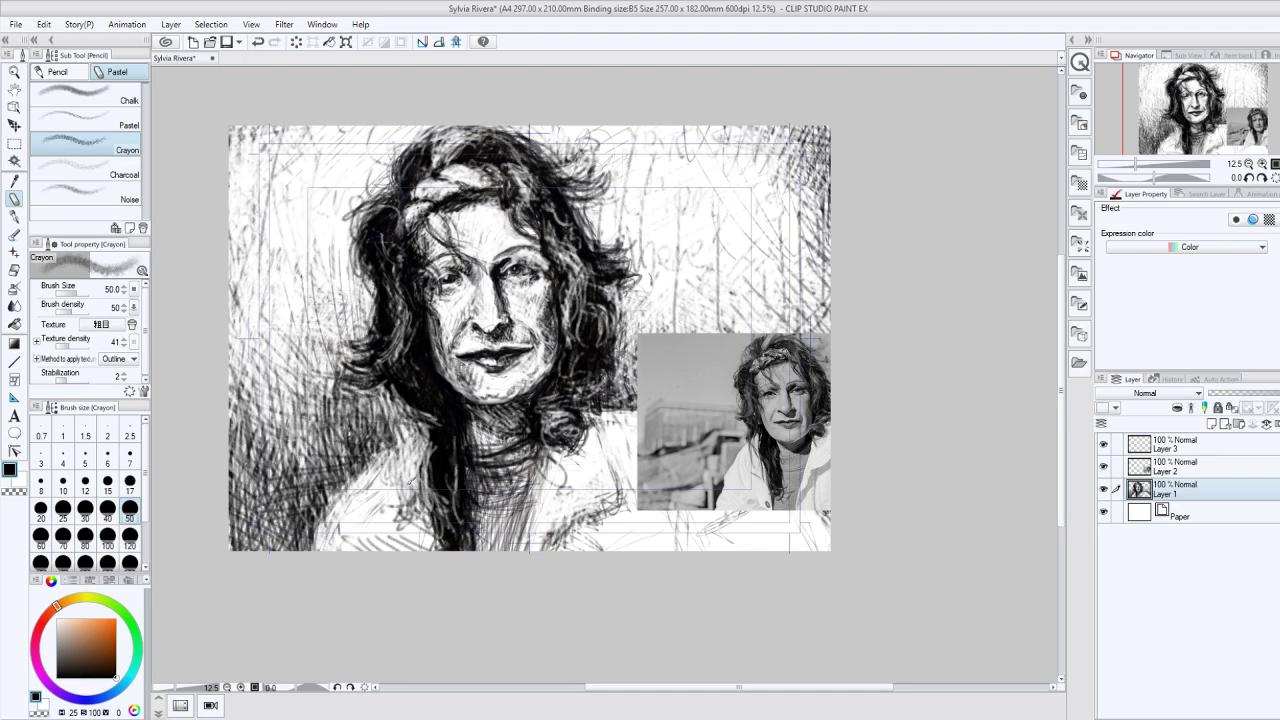
mouse_move(410, 479)
left_mouse_down()
mouse_move(407, 457)
mouse_move(424, 505)
mouse_move(400, 420)
mouse_move(368, 472)
left_mouse_up()
left_click_drag(375, 415, 424, 434)
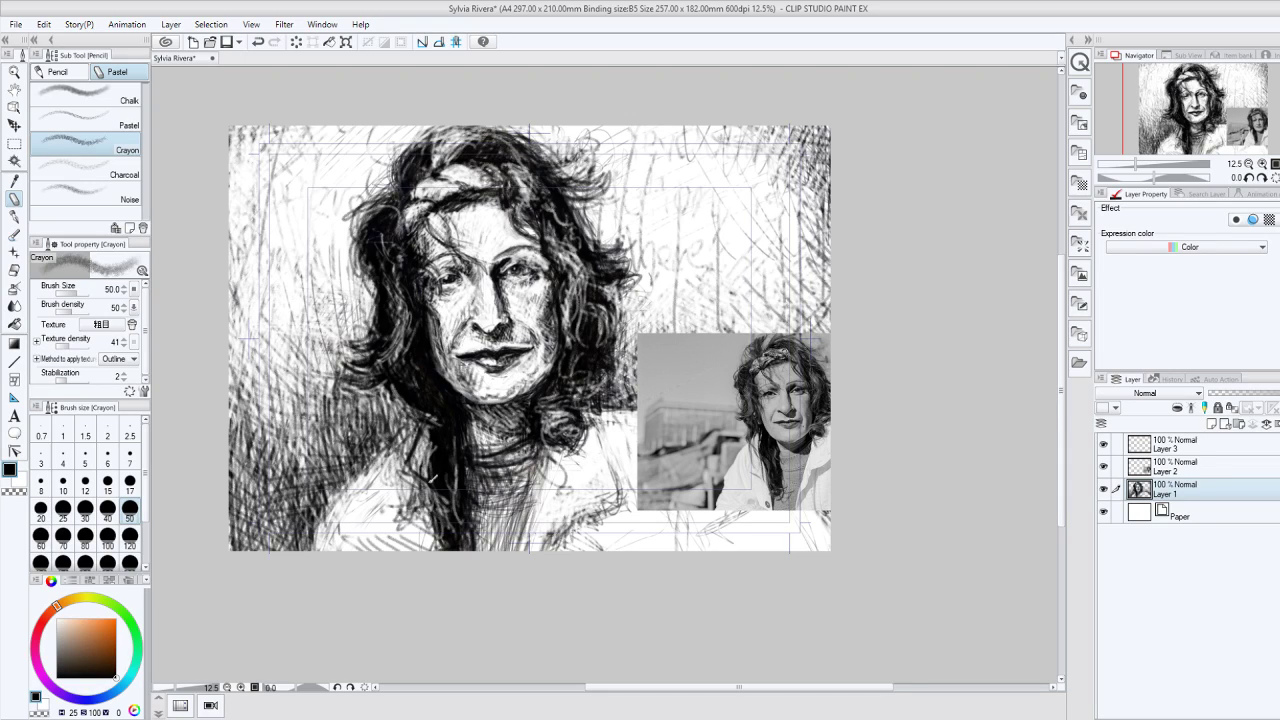
mouse_move(432, 479)
left_mouse_down()
mouse_move(420, 512)
mouse_move(400, 410)
mouse_move(418, 505)
left_mouse_up()
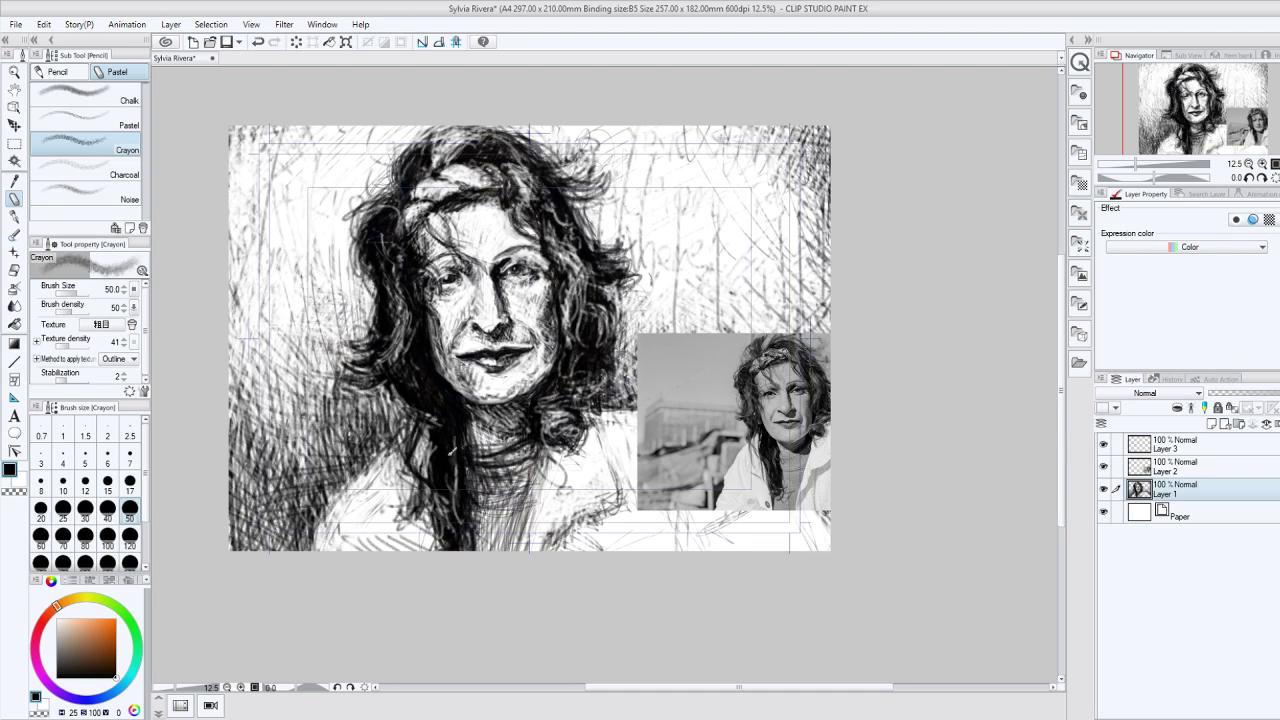
left_click_drag(432, 440, 417, 462)
mouse_move(427, 410)
left_mouse_down()
mouse_move(418, 442)
mouse_move(414, 395)
left_mouse_up()
left_click_drag(418, 440, 432, 532)
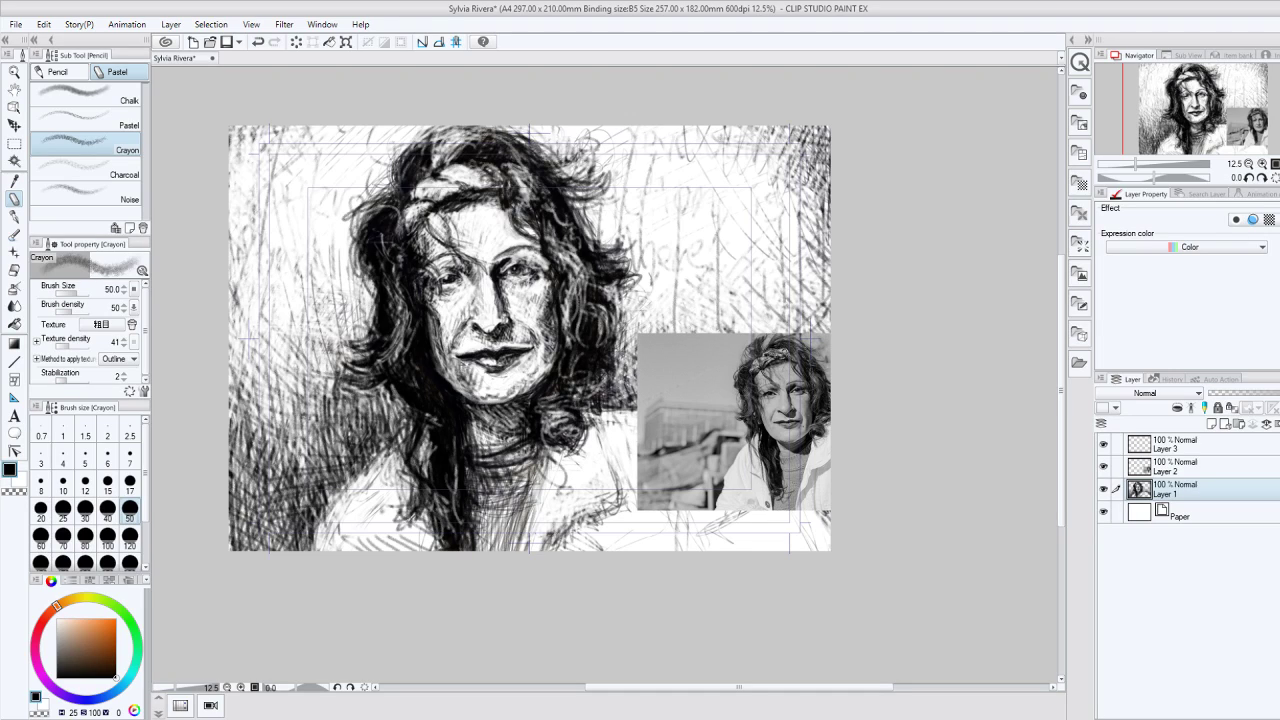
Step: Switch to white and clean up the edge of the hair lock and the coat's shoulder beside it
key("x")
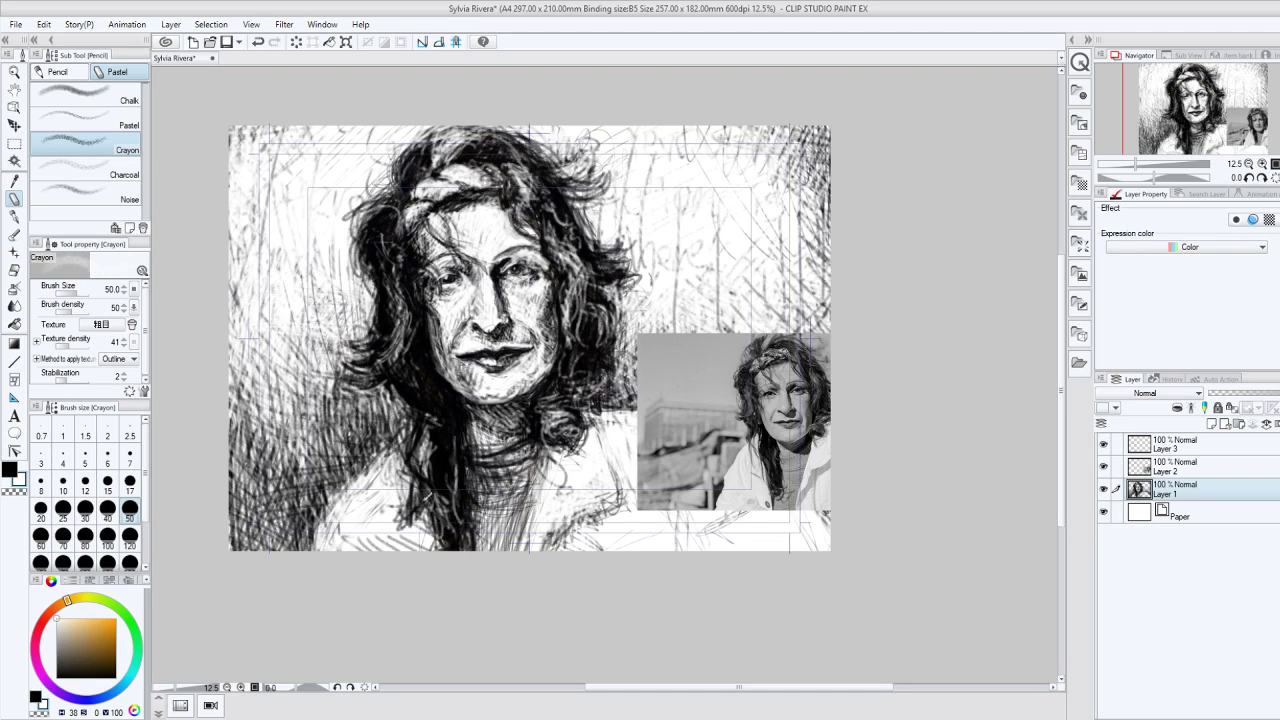
left_click_drag(428, 488, 418, 512)
left_click_drag(418, 448, 424, 520)
left_click_drag(418, 445, 420, 460)
left_click_drag(357, 493, 358, 496)
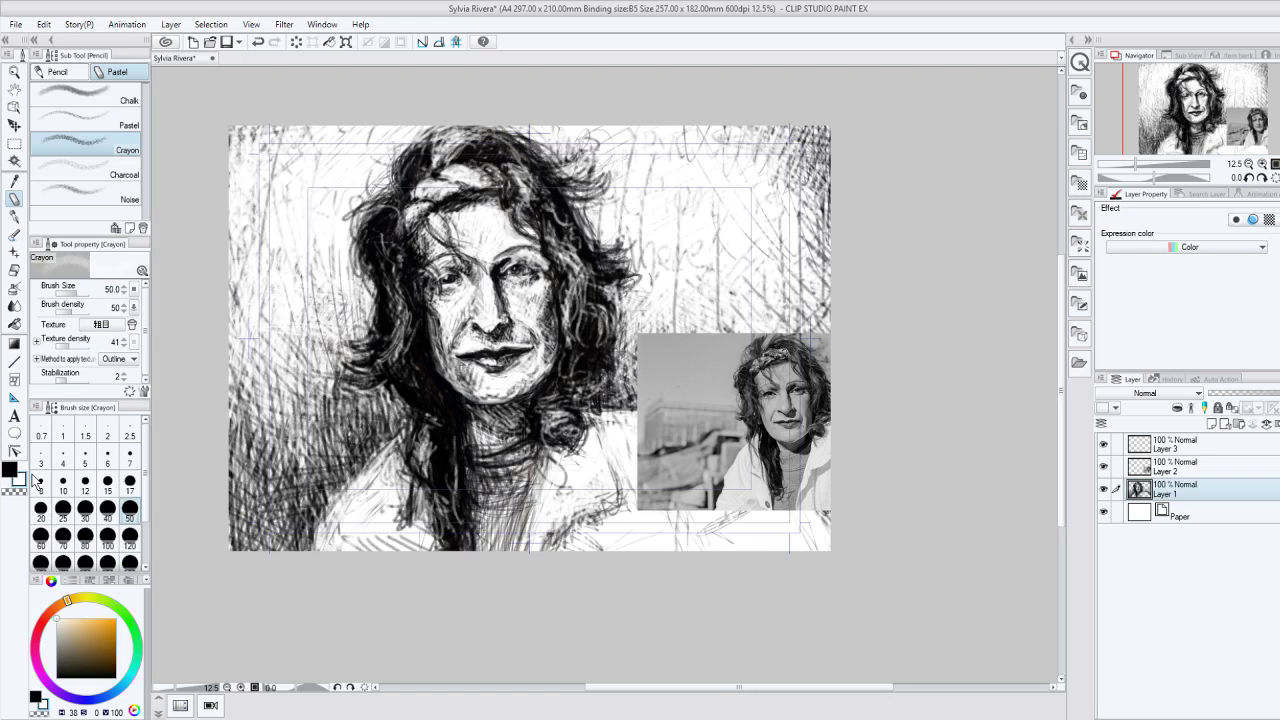
left_click_drag(378, 410, 360, 466)
Step: Switch back to black and hatch the lower-left background along the coat's shoulder with long diagonal strokes
left_click(11, 468)
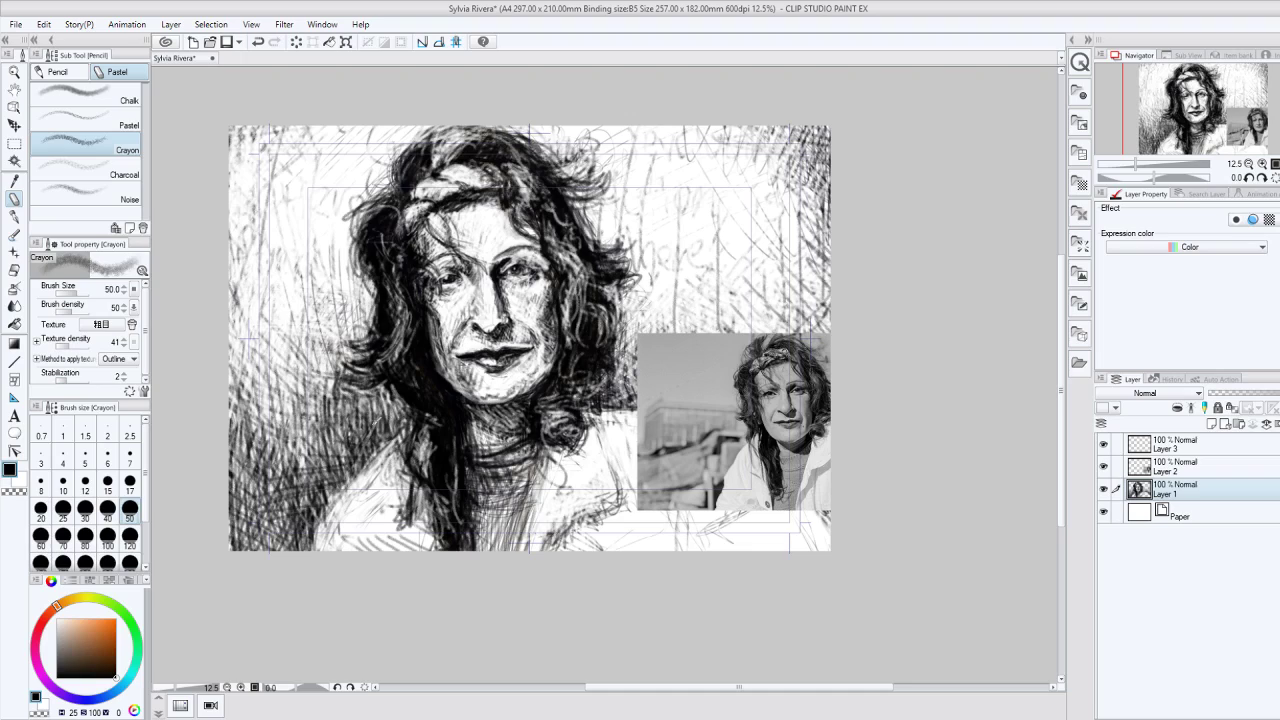
mouse_move(370, 470)
left_mouse_down()
mouse_move(410, 412)
mouse_move(390, 442)
mouse_move(411, 424)
mouse_move(345, 459)
mouse_move(314, 508)
left_mouse_up()
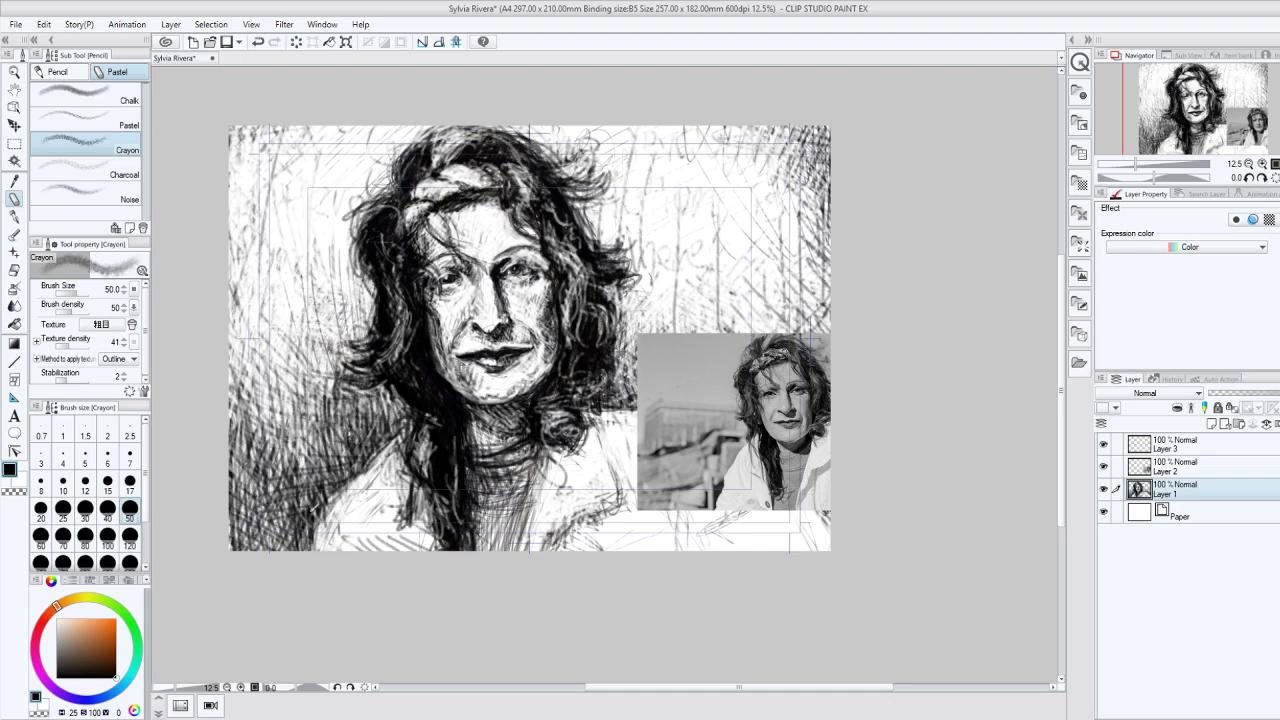
mouse_move(362, 464)
left_mouse_down()
mouse_move(290, 548)
mouse_move(264, 550)
left_mouse_up()
left_click_drag(296, 494, 262, 550)
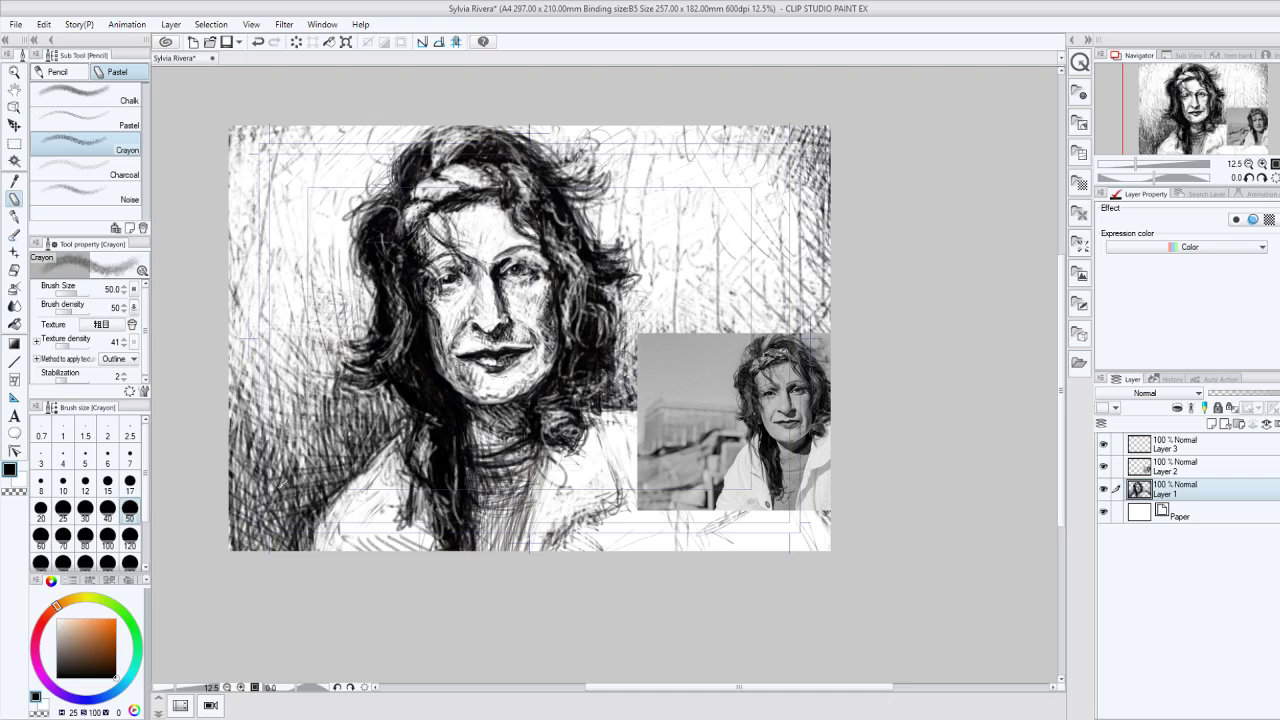
left_click_drag(320, 476, 290, 544)
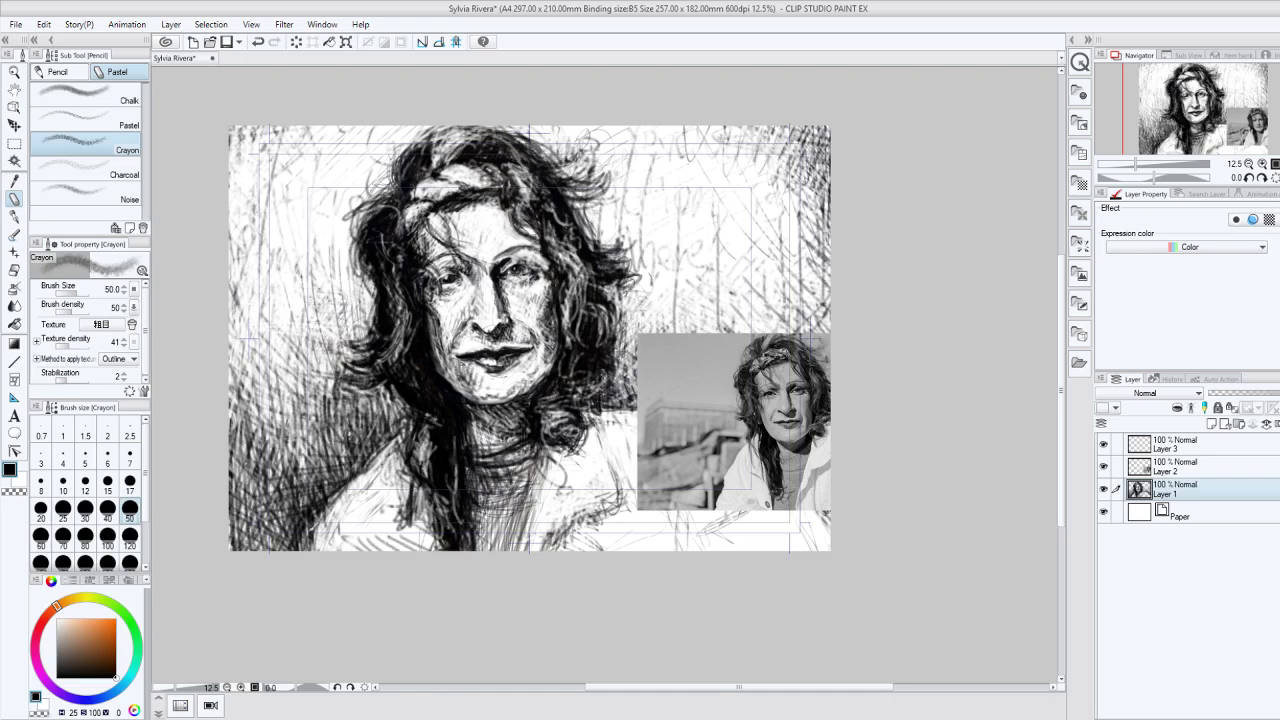
left_click_drag(296, 490, 240, 550)
left_click_drag(248, 484, 228, 534)
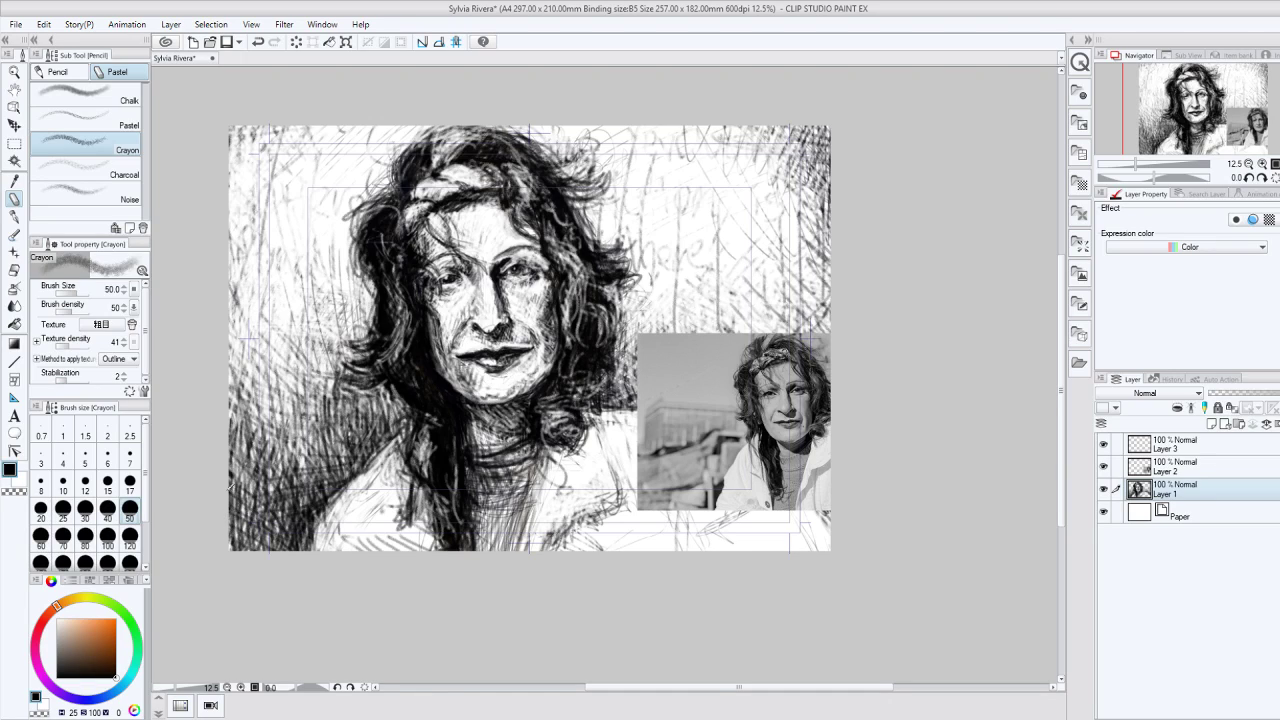
left_click_drag(242, 476, 228, 546)
Step: Add black strokes to the long hair lock and to the neck below the chin
left_click_drag(416, 446, 414, 499)
mouse_move(428, 438)
left_mouse_down()
mouse_move(434, 464)
mouse_move(432, 436)
left_mouse_up()
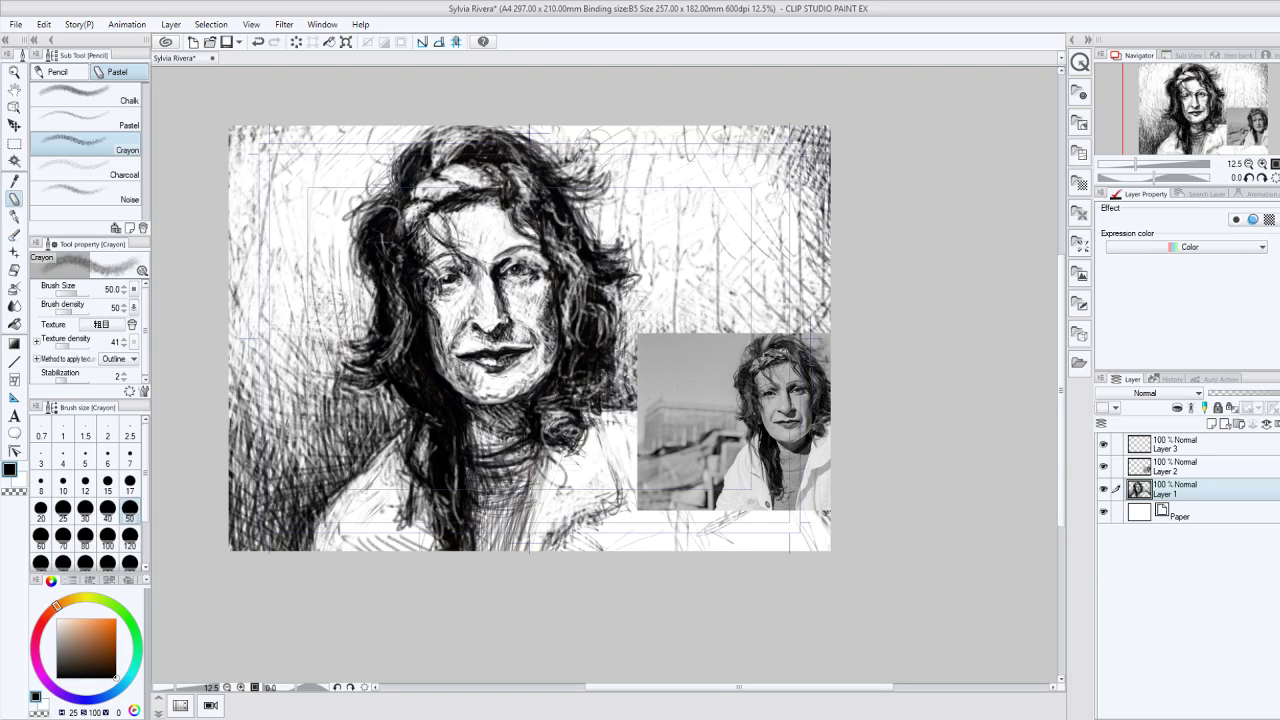
mouse_move(546, 416)
left_mouse_down()
mouse_move(562, 434)
mouse_move(546, 462)
left_mouse_up()
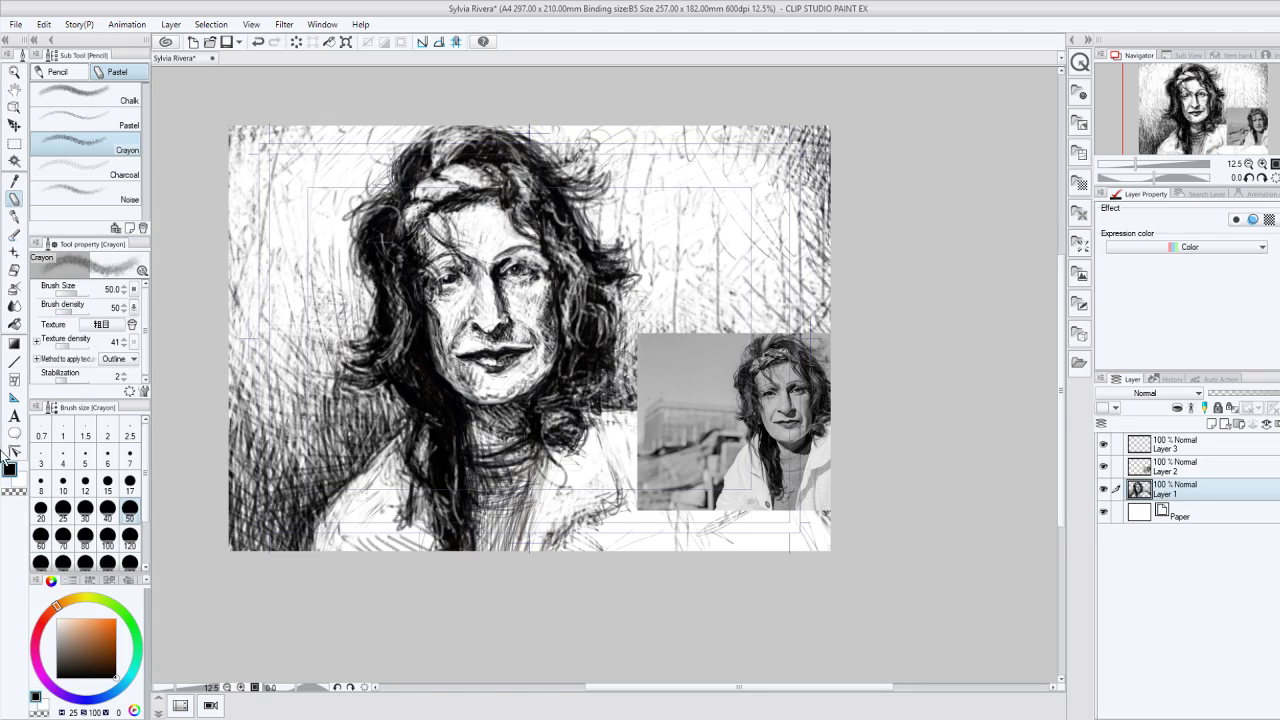
Step: Switch to transparent and carve light strands into the hair beside the right-hand eye and cheek
left_click(18, 487)
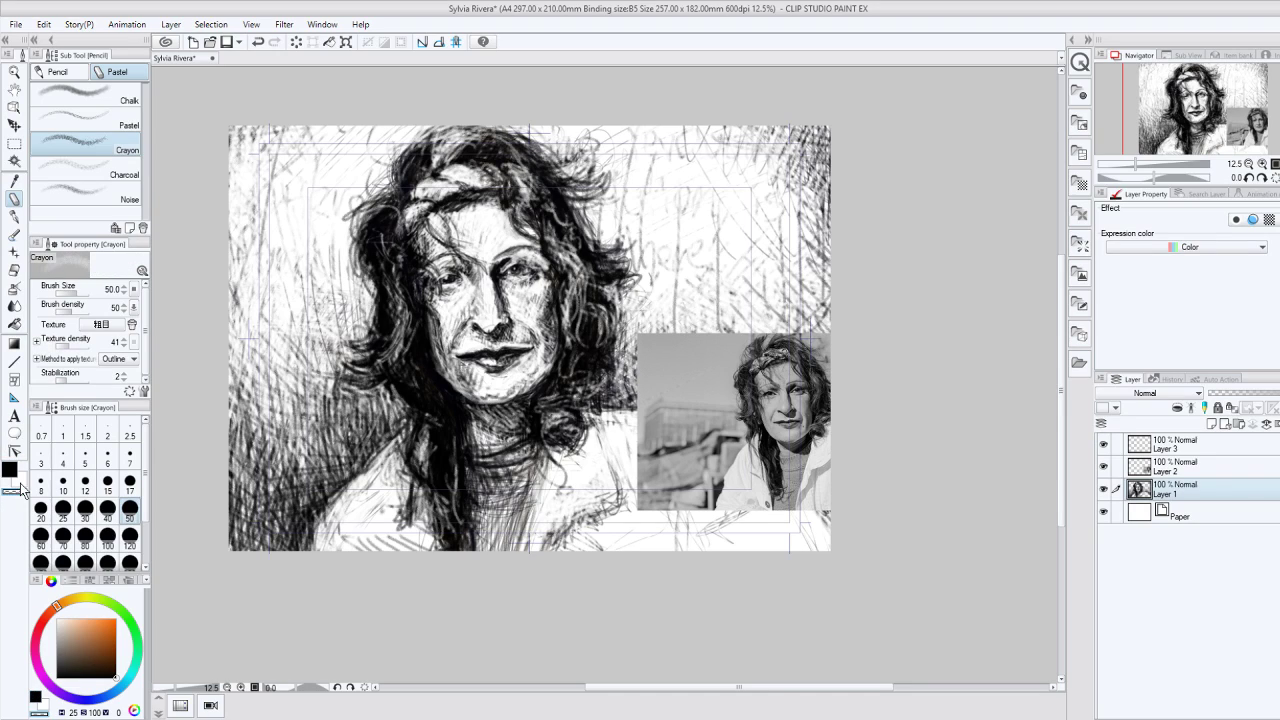
mouse_move(580, 278)
left_mouse_down()
mouse_move(560, 340)
mouse_move(564, 304)
left_mouse_up()
left_click_drag(584, 262, 562, 306)
left_click_drag(562, 254, 576, 342)
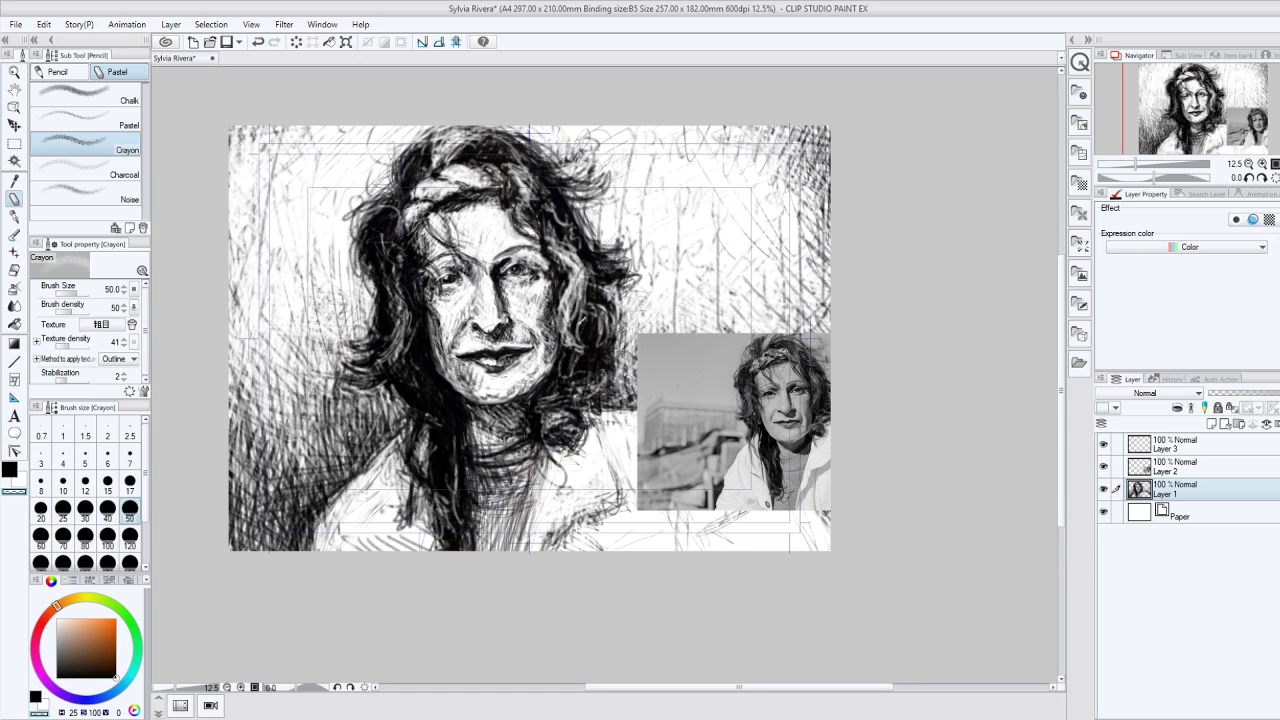
left_click(493, 341)
Step: Switch to black and redraw dark strands over the lightened hair beside the right-hand cheek
left_click(9, 470)
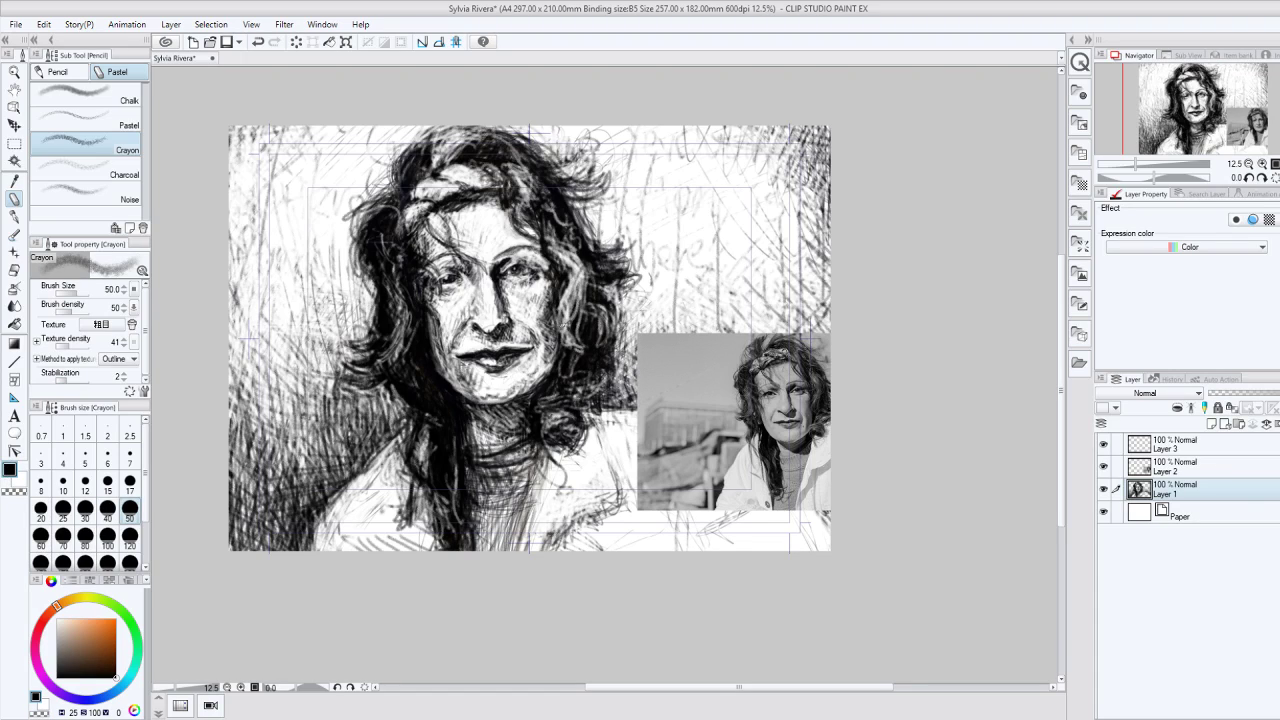
left_click_drag(575, 278, 560, 326)
left_click_drag(584, 262, 566, 316)
left_click_drag(558, 264, 574, 254)
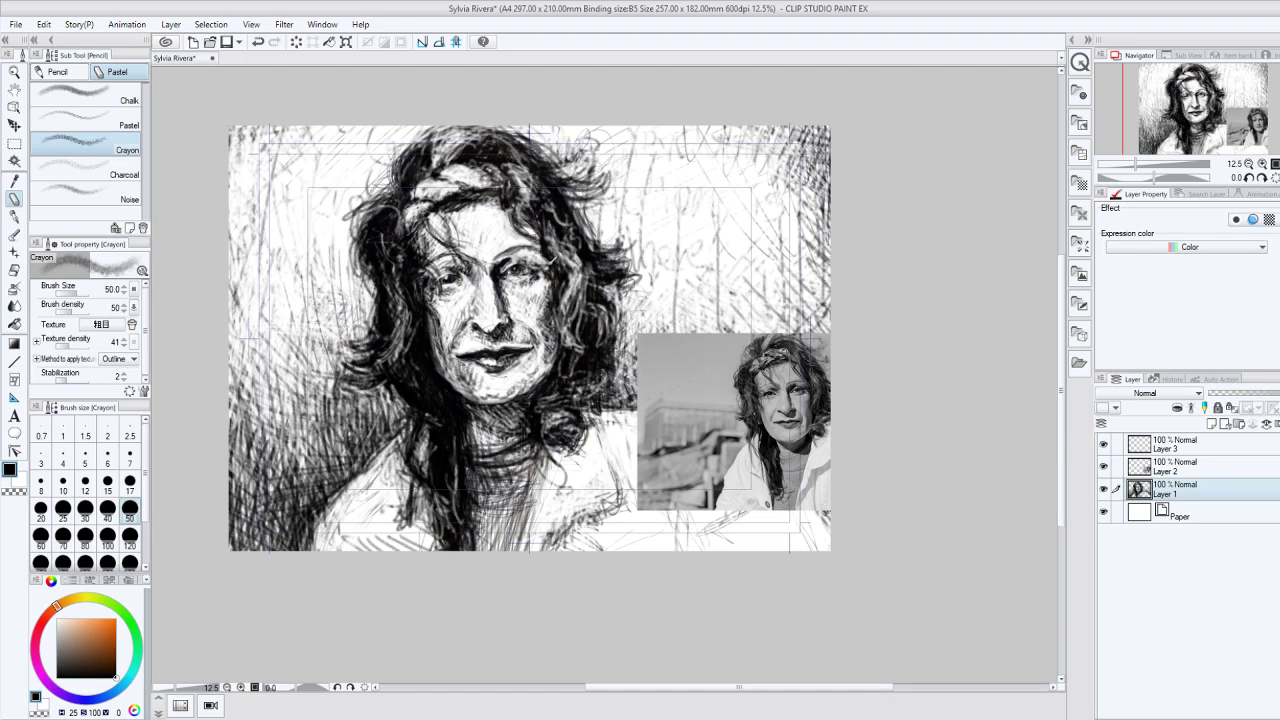
Step: Add black Crayon shading to the forehead and cheeks, and darken the hair lock below the jaw
mouse_move(532, 254)
left_mouse_down()
mouse_move(550, 264)
mouse_move(514, 184)
mouse_move(513, 202)
left_mouse_up()
mouse_move(524, 343)
left_mouse_down()
mouse_move(536, 347)
mouse_move(528, 324)
mouse_move(540, 356)
left_mouse_up()
mouse_move(452, 352)
left_mouse_down()
mouse_move(468, 328)
mouse_move(439, 346)
mouse_move(457, 317)
mouse_move(448, 288)
mouse_move(458, 293)
left_mouse_up()
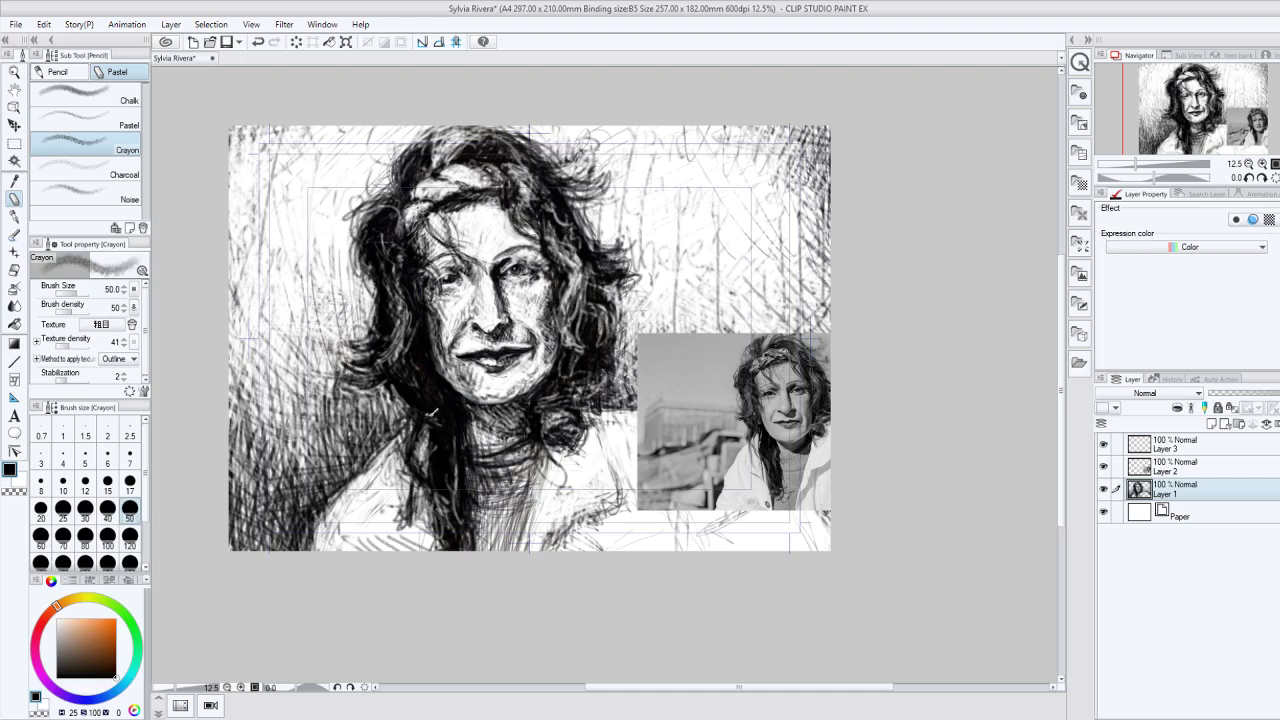
left_click_drag(430, 411, 427, 441)
left_click_drag(410, 424, 418, 462)
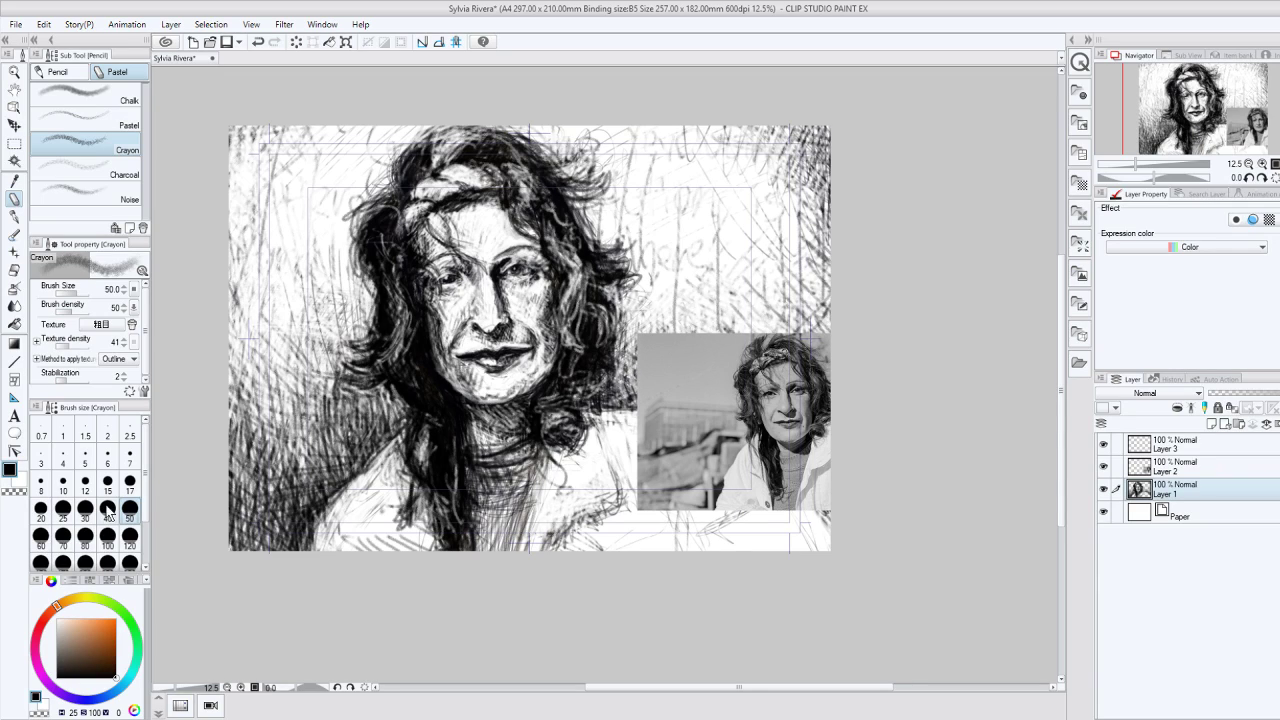
Step: Clean up the coat's shoulder beside the long hair lock with white strokes, undoing the last ones
left_click(17, 479)
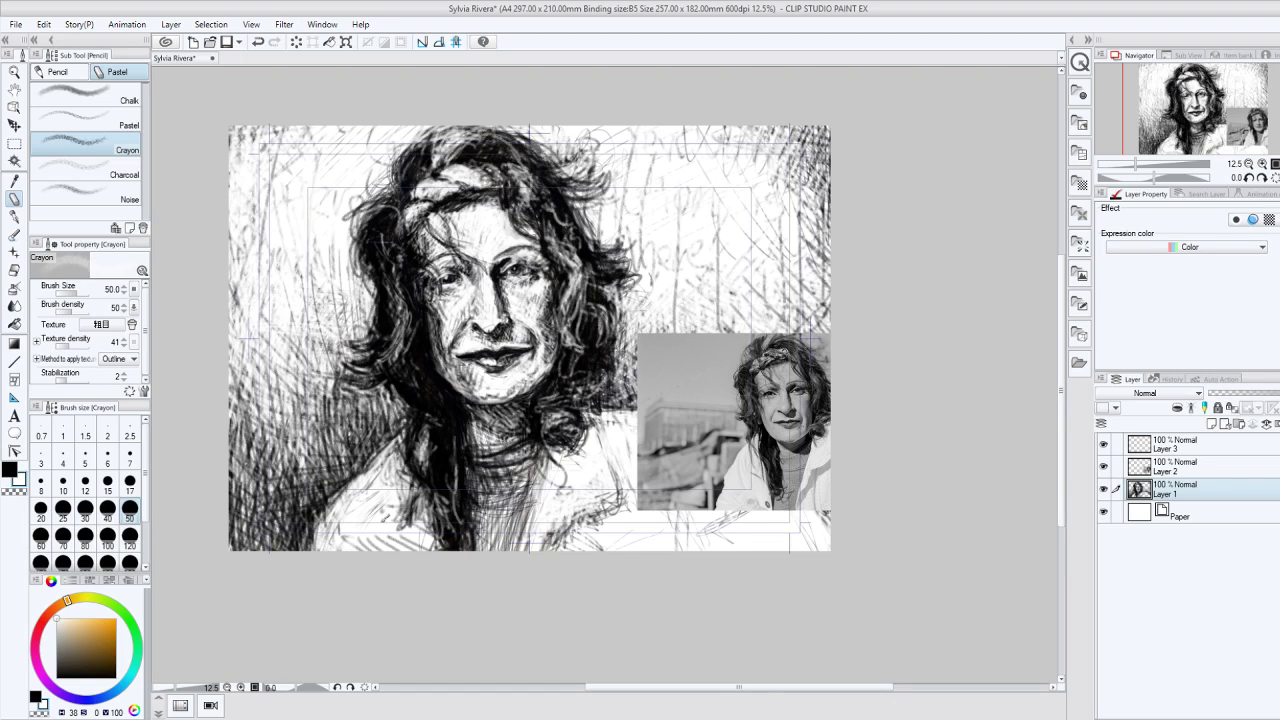
left_click_drag(400, 503, 412, 485)
mouse_move(394, 440)
left_mouse_down()
mouse_move(388, 521)
mouse_move(425, 485)
mouse_move(398, 514)
left_mouse_up()
left_click_drag(403, 485, 430, 525)
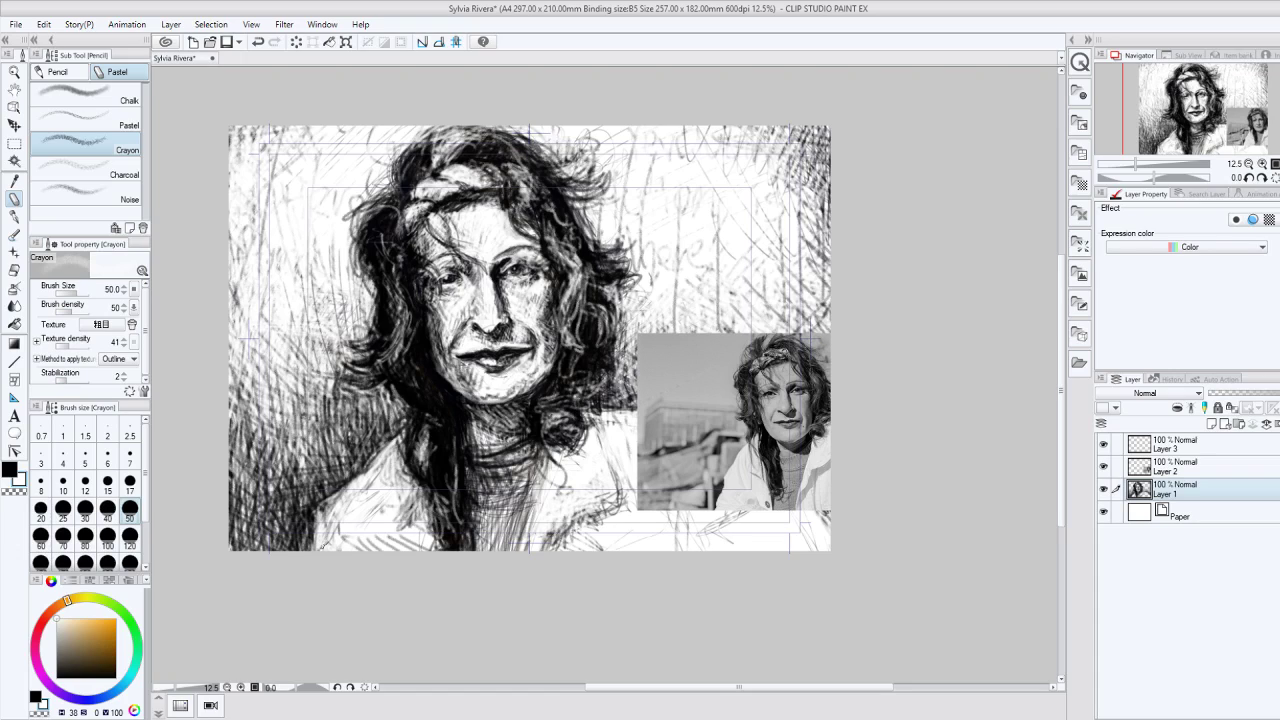
key("ctrl+z")
key("ctrl+z")
key("ctrl+z")
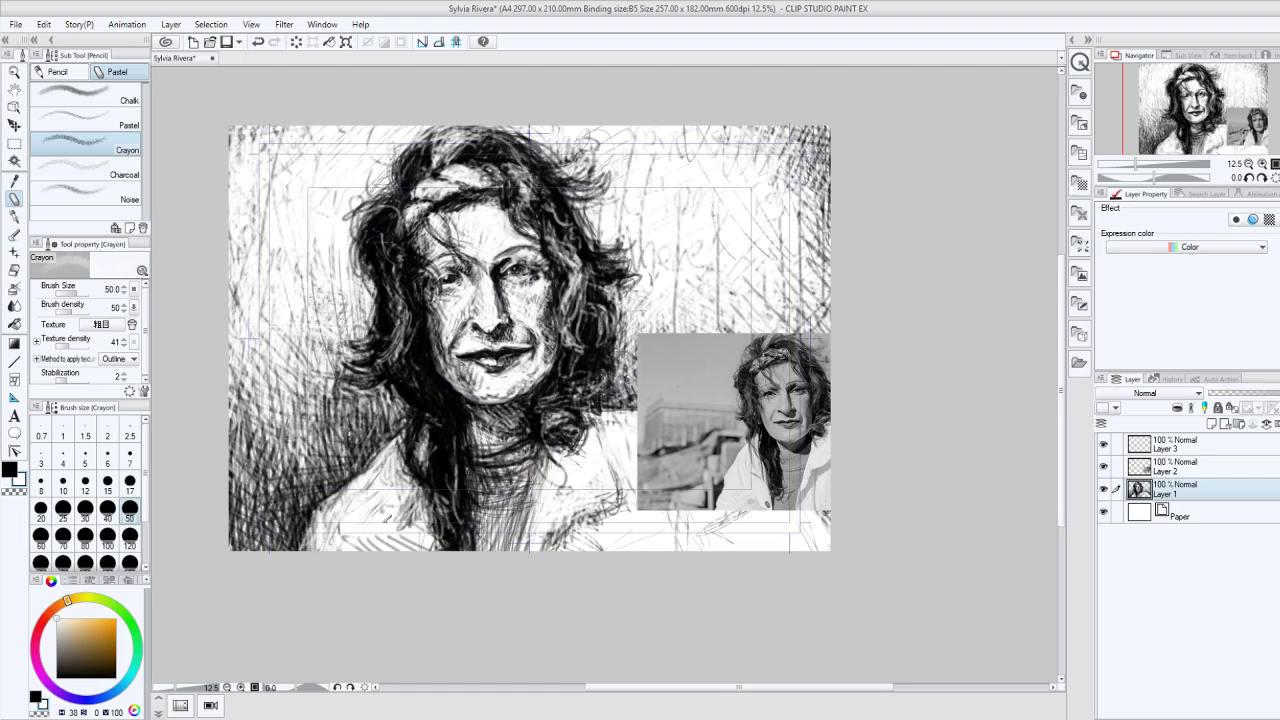
Step: Touch up the brow in black and lighten the nose bridge and forehead with transparent strokes
key("c")
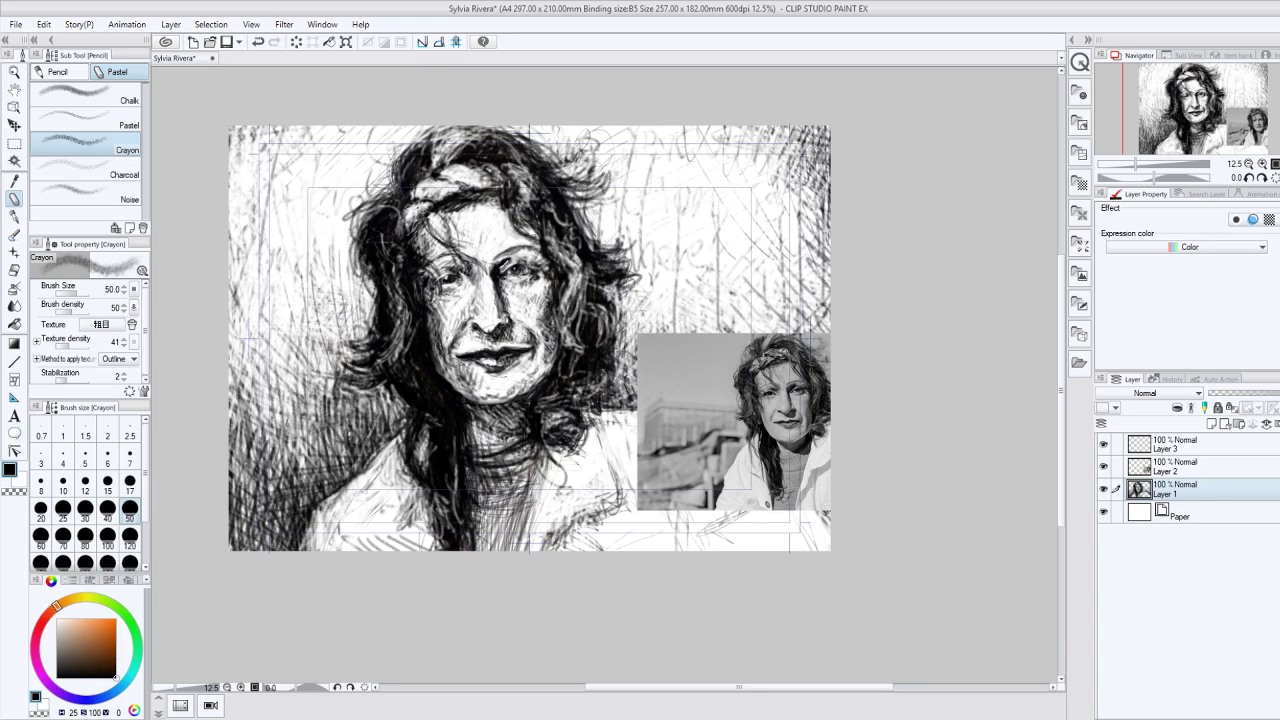
left_click_drag(501, 271, 512, 254)
key("c")
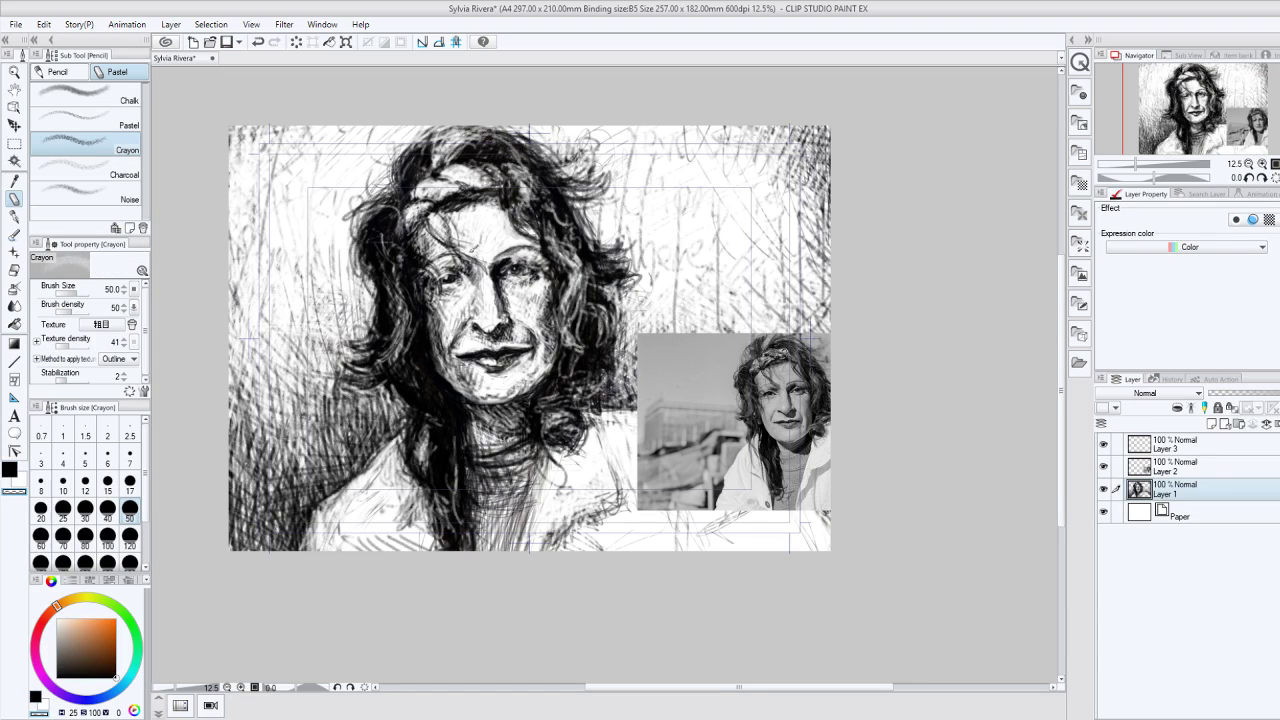
mouse_move(496, 266)
left_mouse_down()
mouse_move(502, 254)
mouse_move(466, 226)
left_mouse_up()
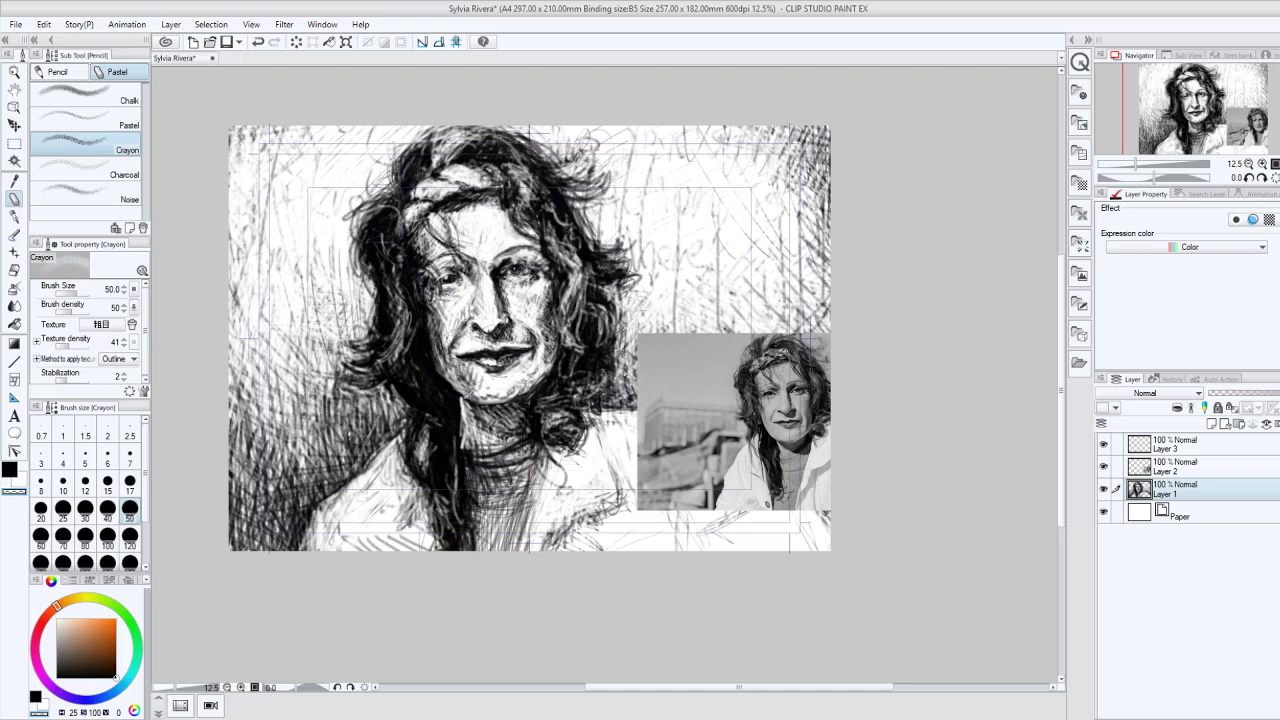
Step: Lighten the hair along the neck with a transparent Crayon stroke and redraw the long lock's dark strands in black
mouse_move(467, 395)
left_mouse_down()
mouse_move(486, 438)
mouse_move(488, 422)
mouse_move(464, 454)
left_mouse_up()
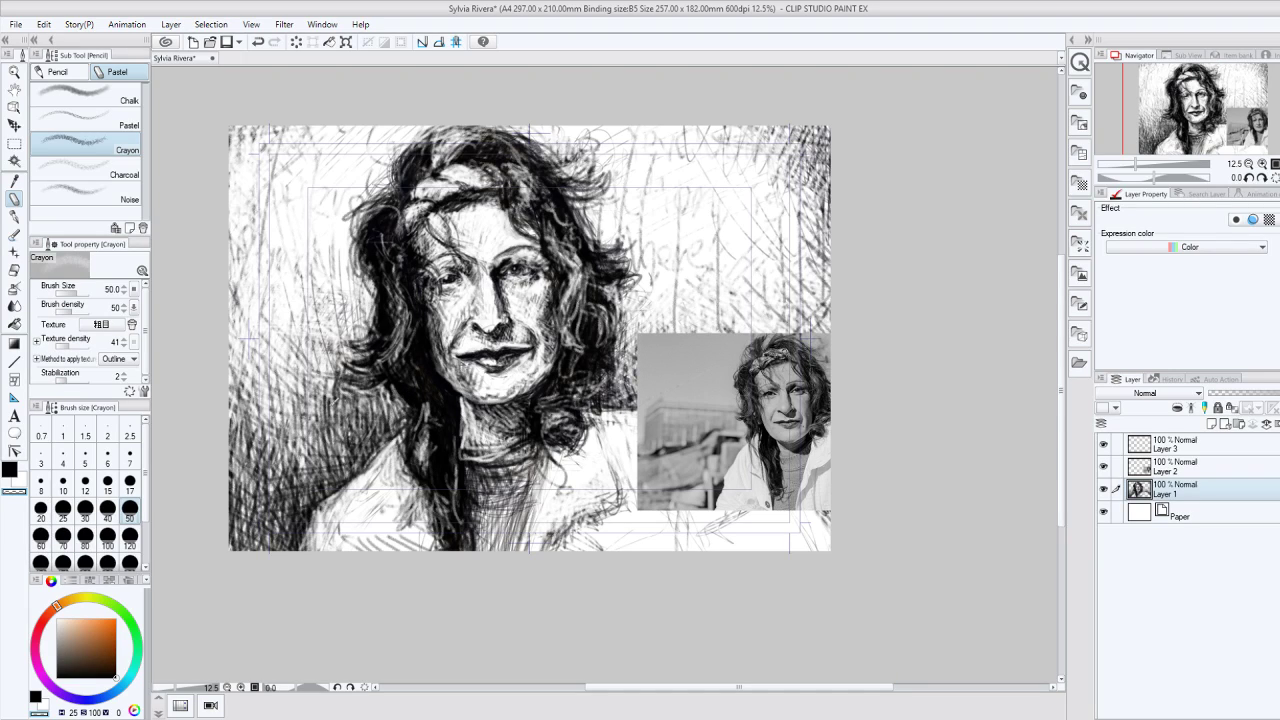
key("c")
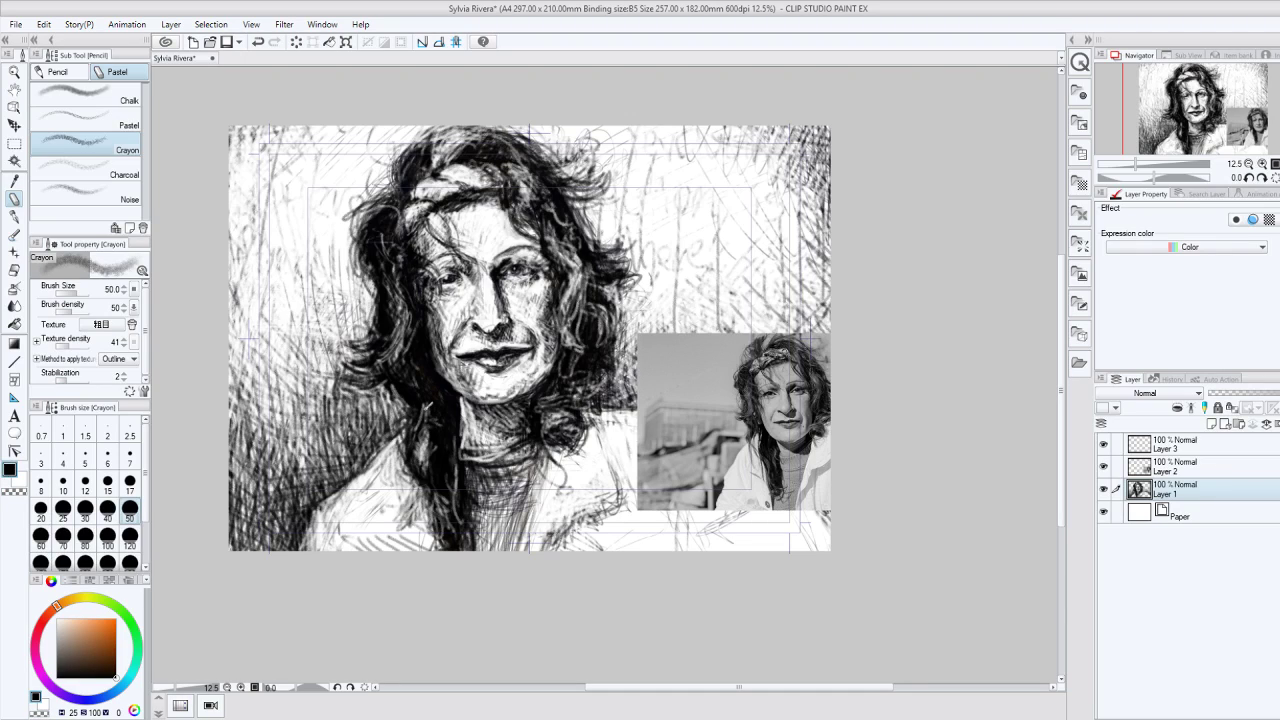
left_click_drag(427, 405, 415, 466)
Step: Add transparent Crayon highlight strands through the left-hand hair, from the crown down to the shoulder
left_click(14, 490)
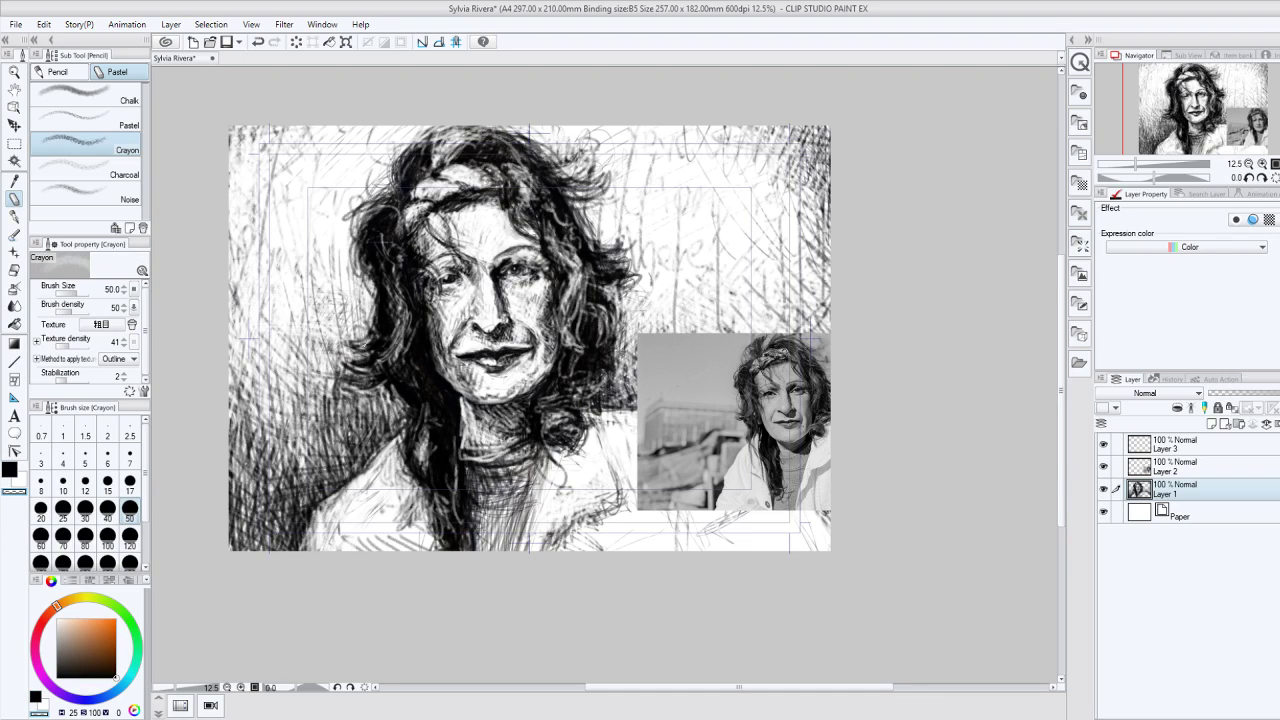
left_click_drag(379, 339, 353, 357)
left_click_drag(371, 335, 347, 346)
left_click_drag(376, 294, 356, 346)
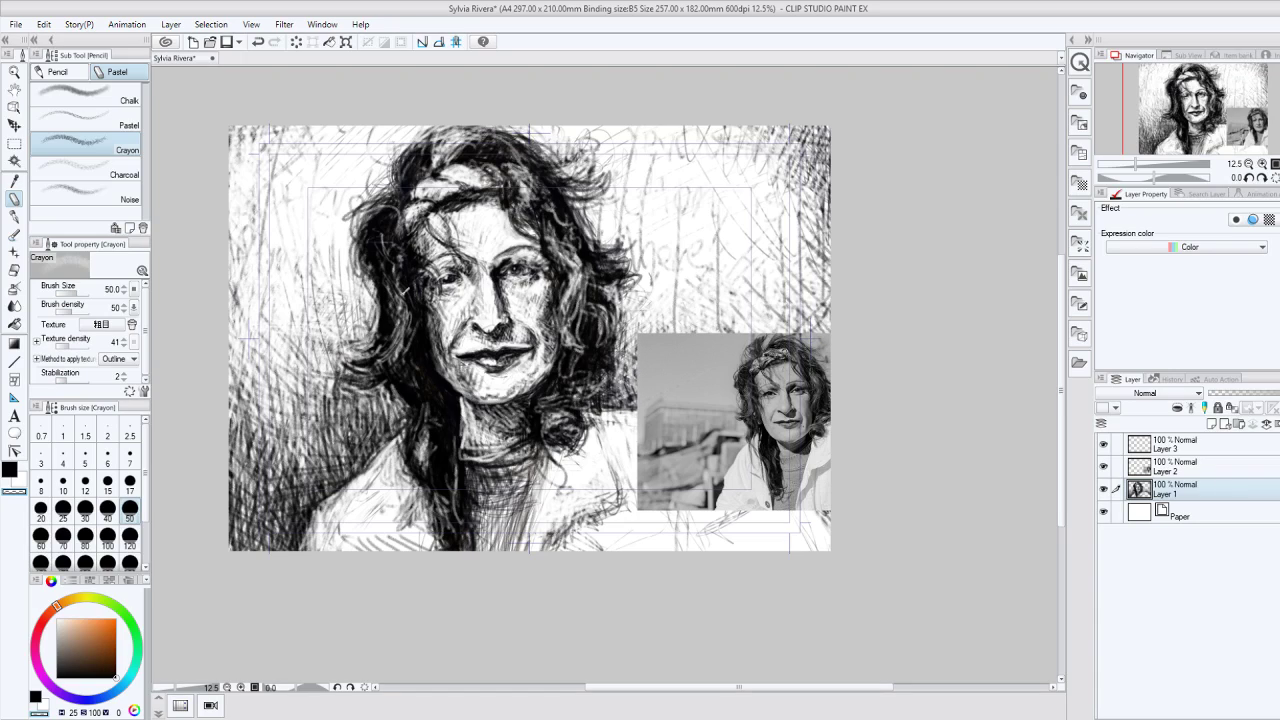
left_click_drag(404, 274, 382, 367)
left_click_drag(369, 218, 373, 260)
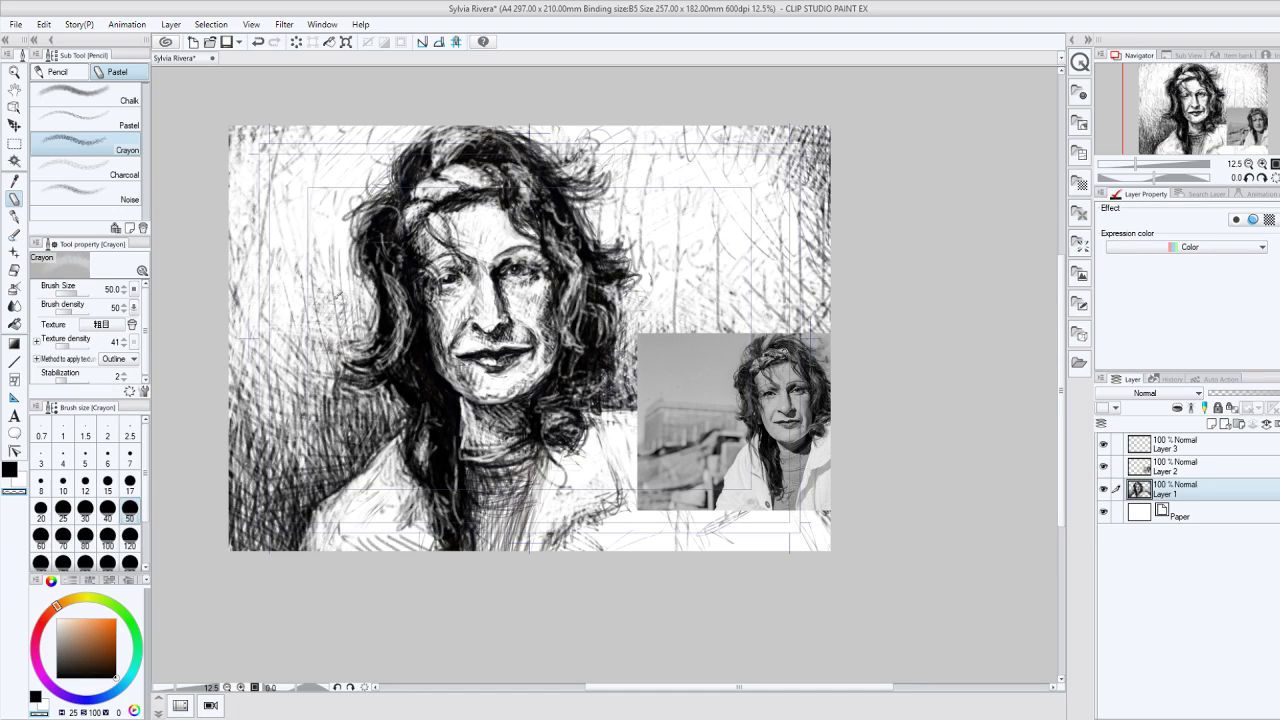
mouse_move(386, 377)
left_mouse_down()
mouse_move(405, 368)
mouse_move(388, 366)
mouse_move(411, 278)
left_mouse_up()
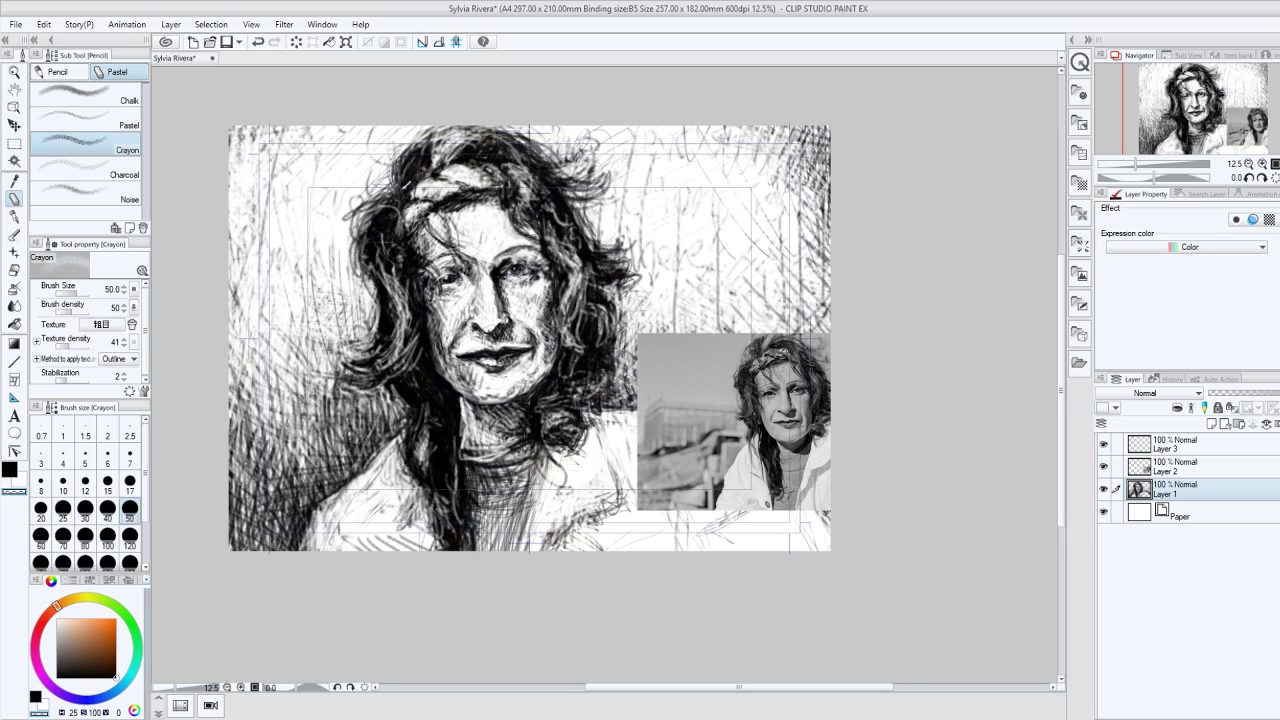
left_click_drag(422, 150, 397, 176)
left_click_drag(380, 250, 390, 270)
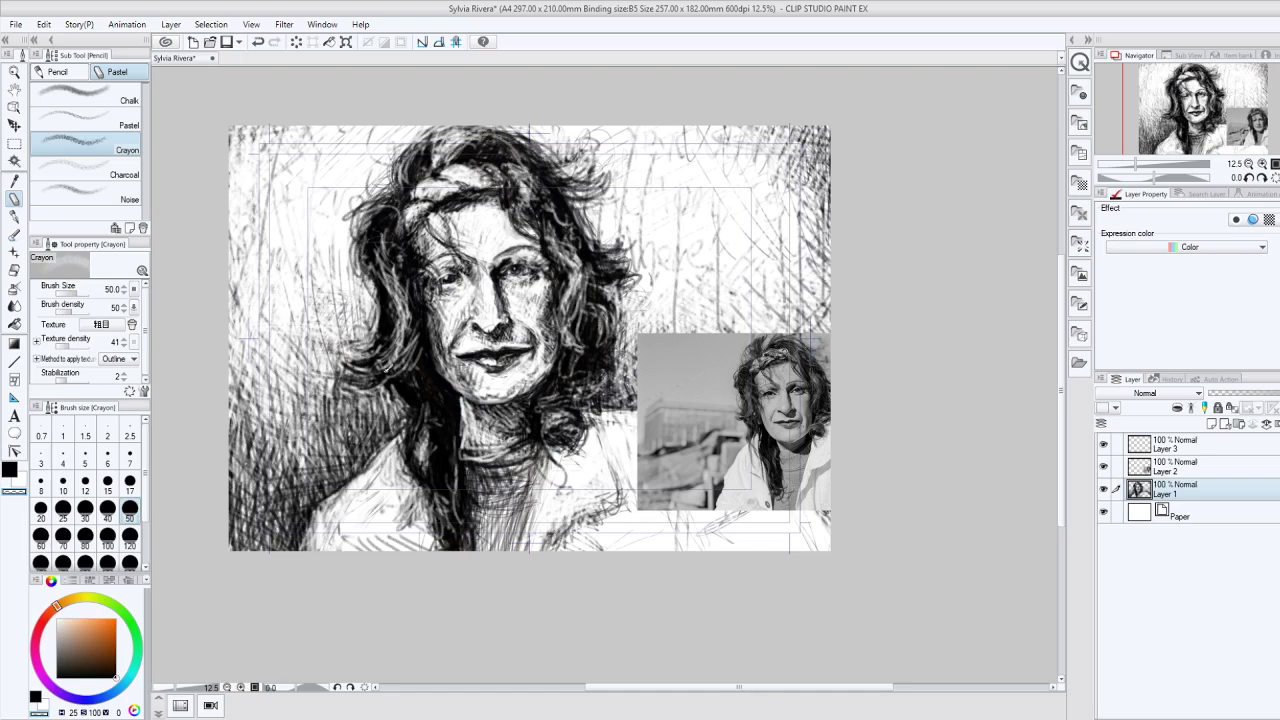
left_click_drag(400, 352, 430, 410)
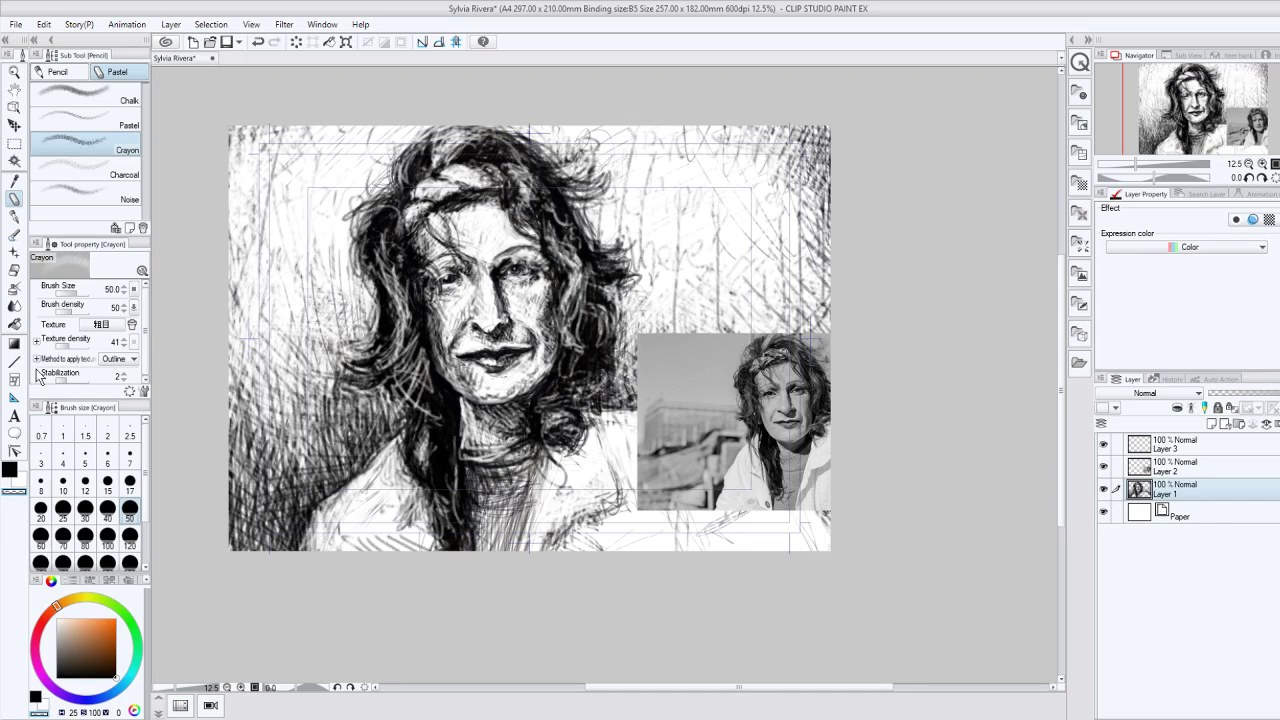
Step: Redraw dark strands in black over the highlighted left-hand hair, and touch up the neck edge and sweater collar
left_click(10, 469)
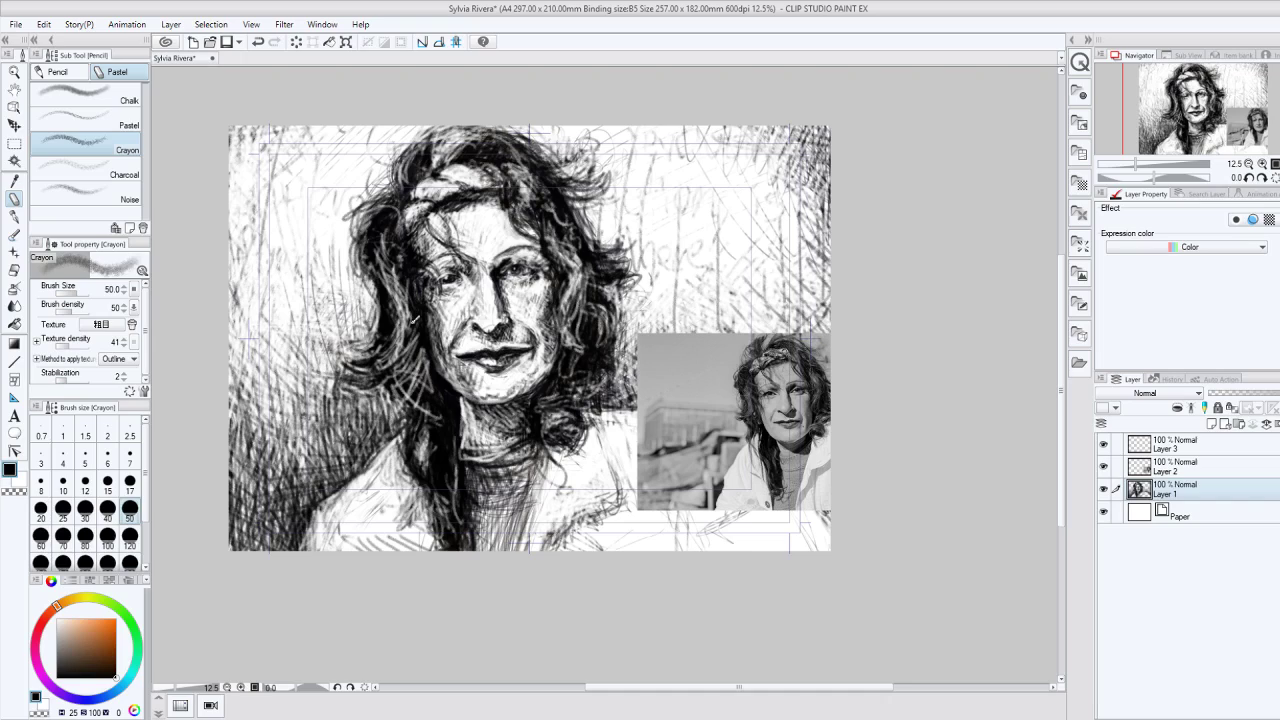
left_click_drag(420, 348, 394, 404)
left_click_drag(420, 350, 396, 394)
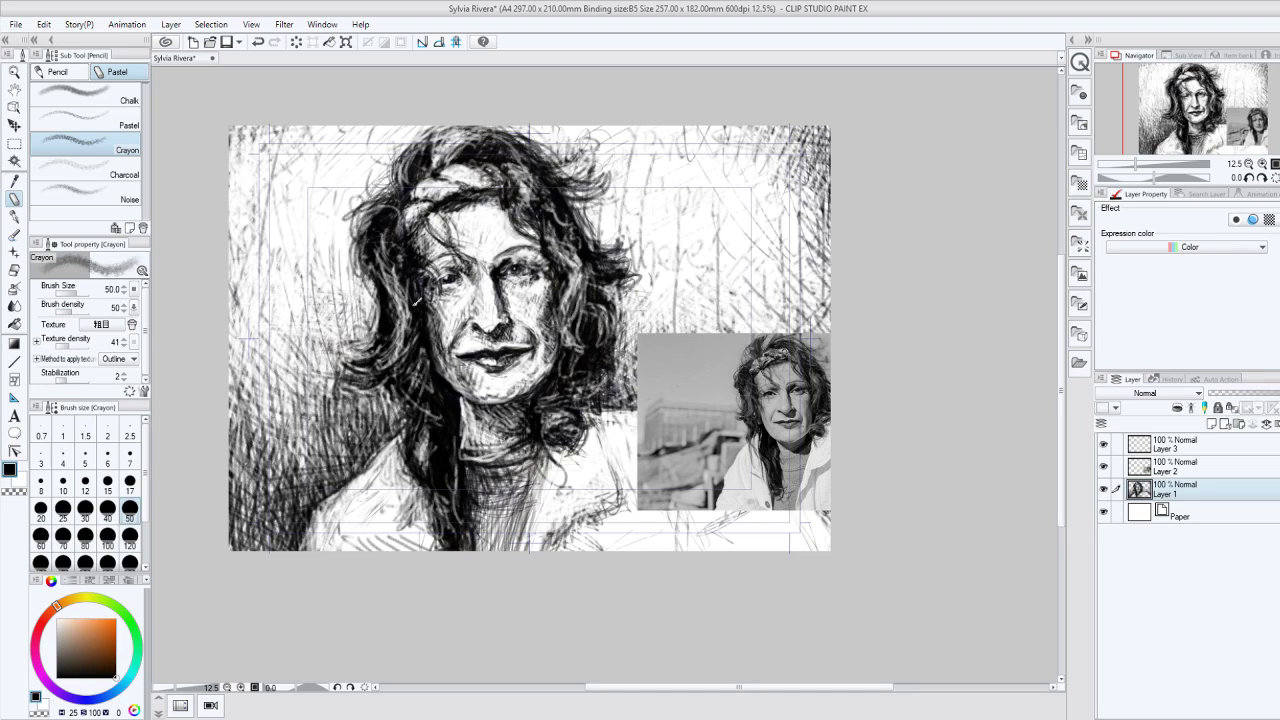
left_click_drag(410, 340, 366, 264)
mouse_move(410, 318)
left_mouse_down()
mouse_move(380, 354)
mouse_move(400, 348)
left_mouse_up()
mouse_move(410, 294)
left_mouse_down()
mouse_move(398, 350)
mouse_move(429, 388)
left_mouse_up()
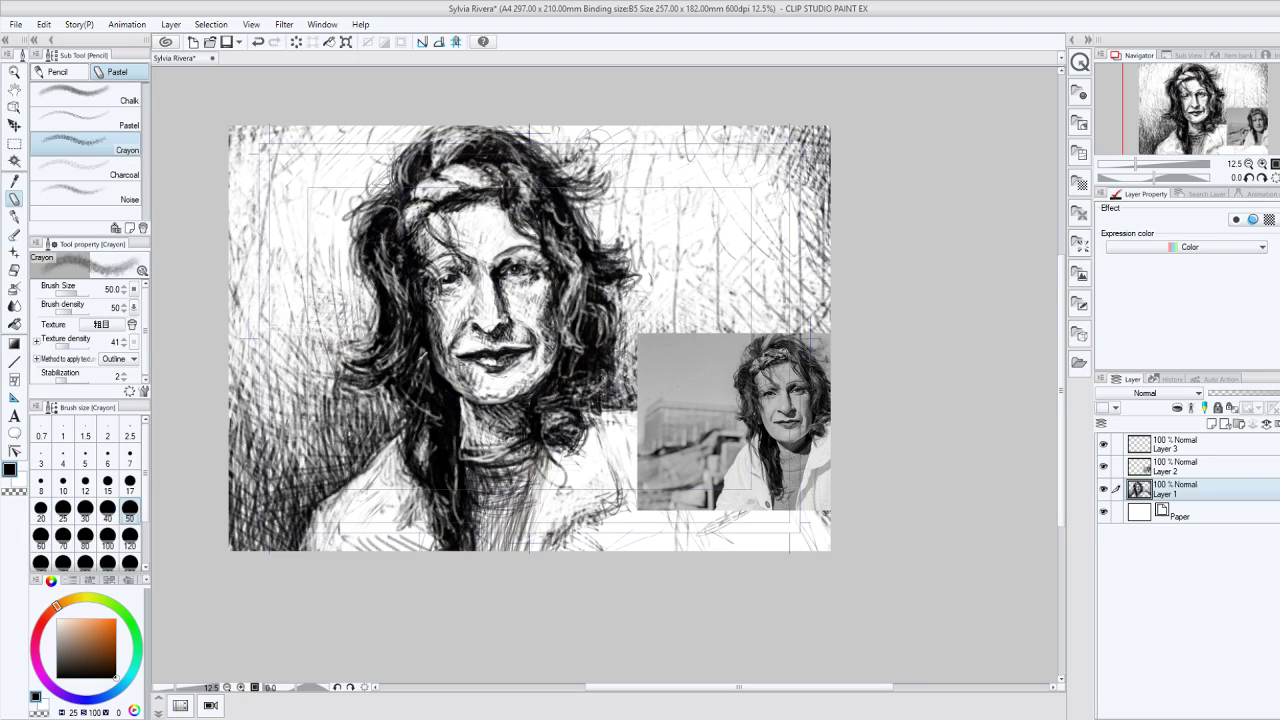
left_click_drag(422, 352, 428, 410)
left_click_drag(410, 439, 423, 407)
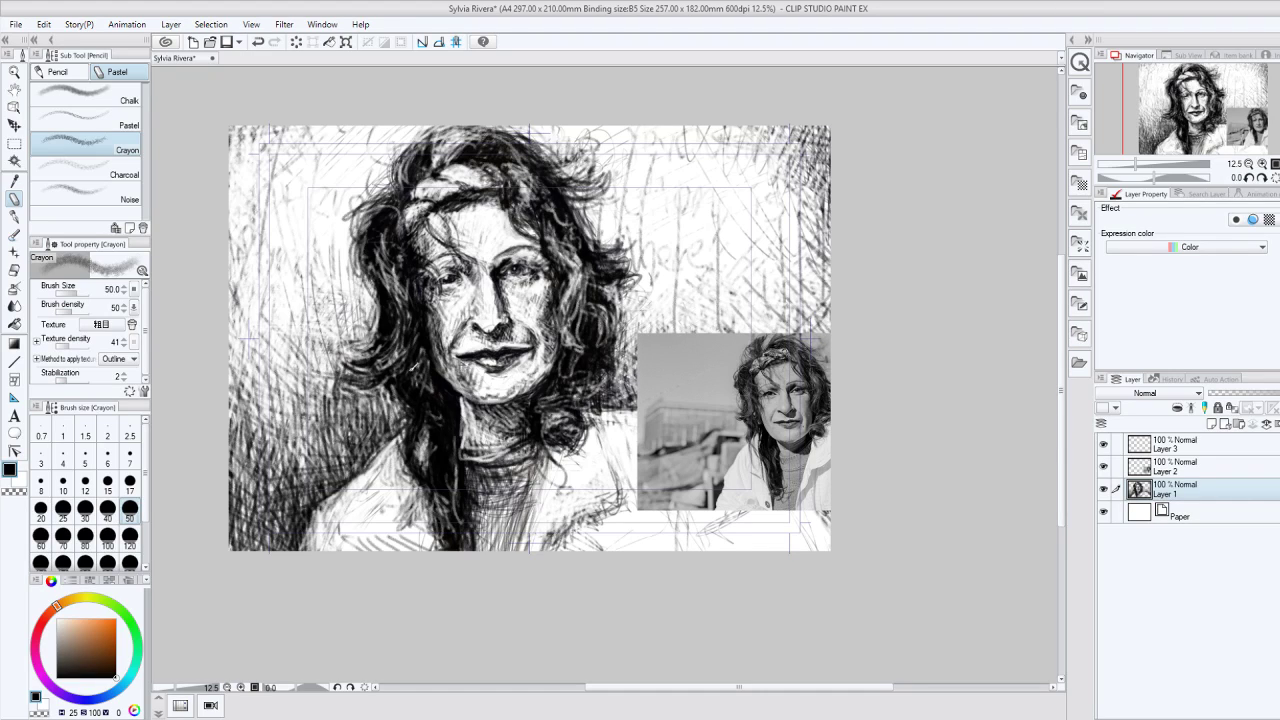
mouse_move(414, 371)
left_mouse_down()
mouse_move(429, 381)
mouse_move(421, 358)
mouse_move(427, 373)
left_mouse_up()
left_click_drag(461, 421, 457, 437)
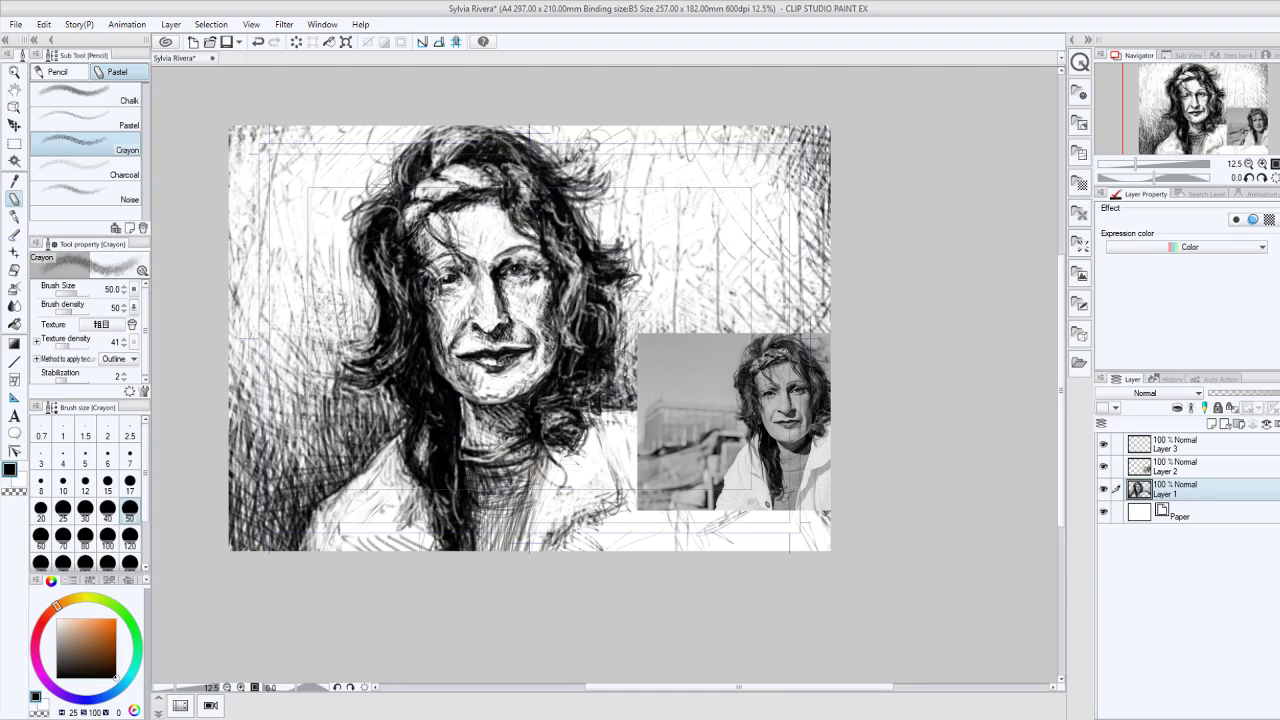
mouse_move(504, 460)
left_mouse_down()
mouse_move(464, 452)
mouse_move(488, 454)
left_mouse_up()
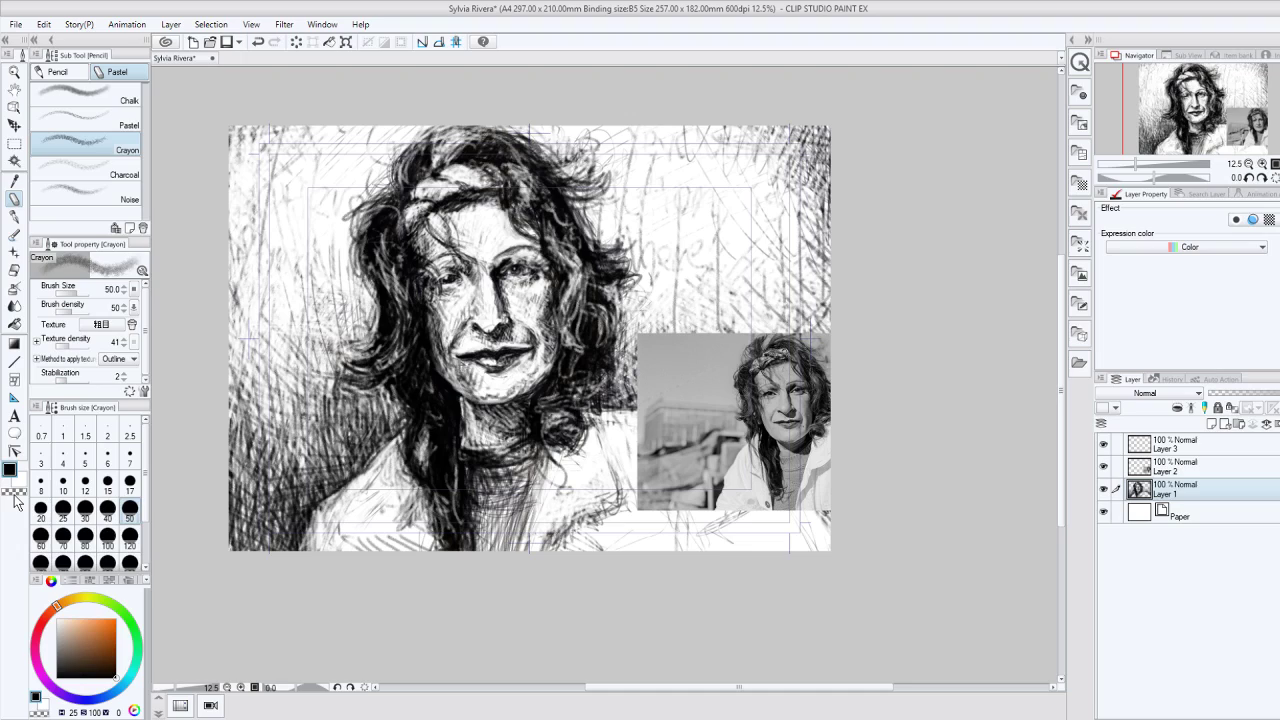
Step: Add transparent highlight strands to the long hair lock below the jaw, undoing two strokes along the way
left_click(14, 493)
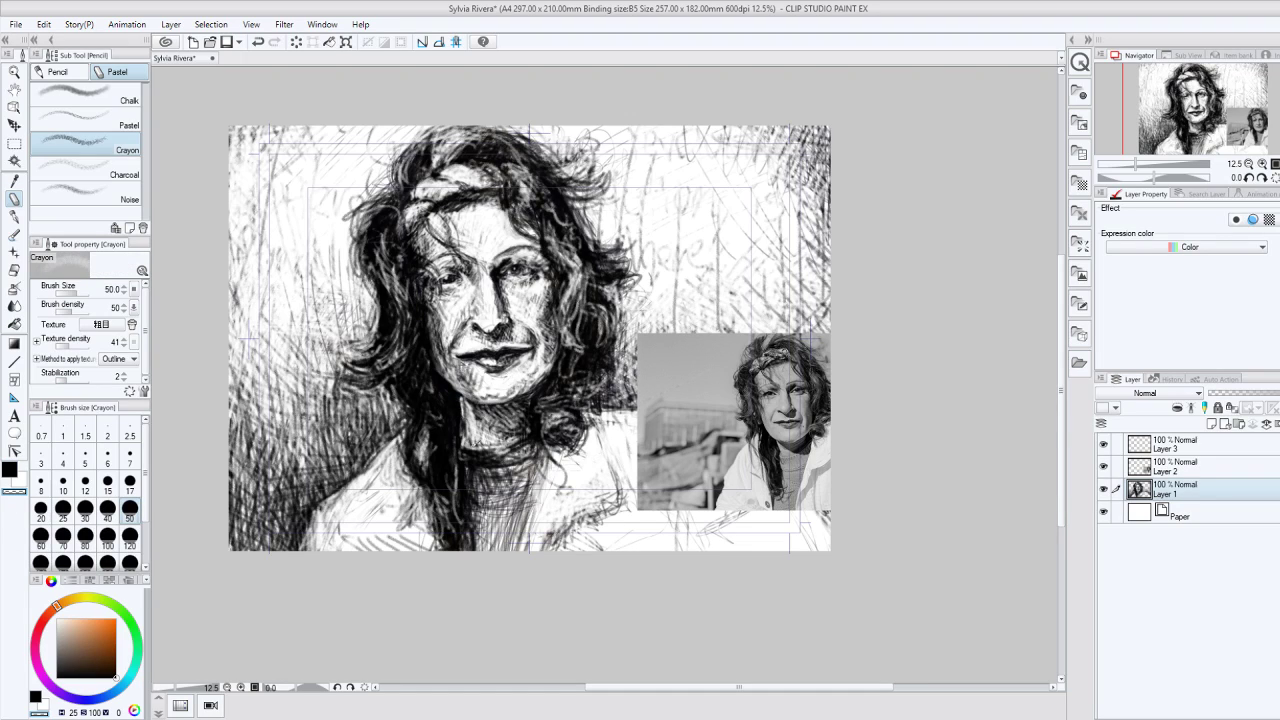
mouse_move(470, 458)
left_mouse_down()
mouse_move(522, 460)
mouse_move(462, 448)
mouse_move(470, 456)
left_mouse_up()
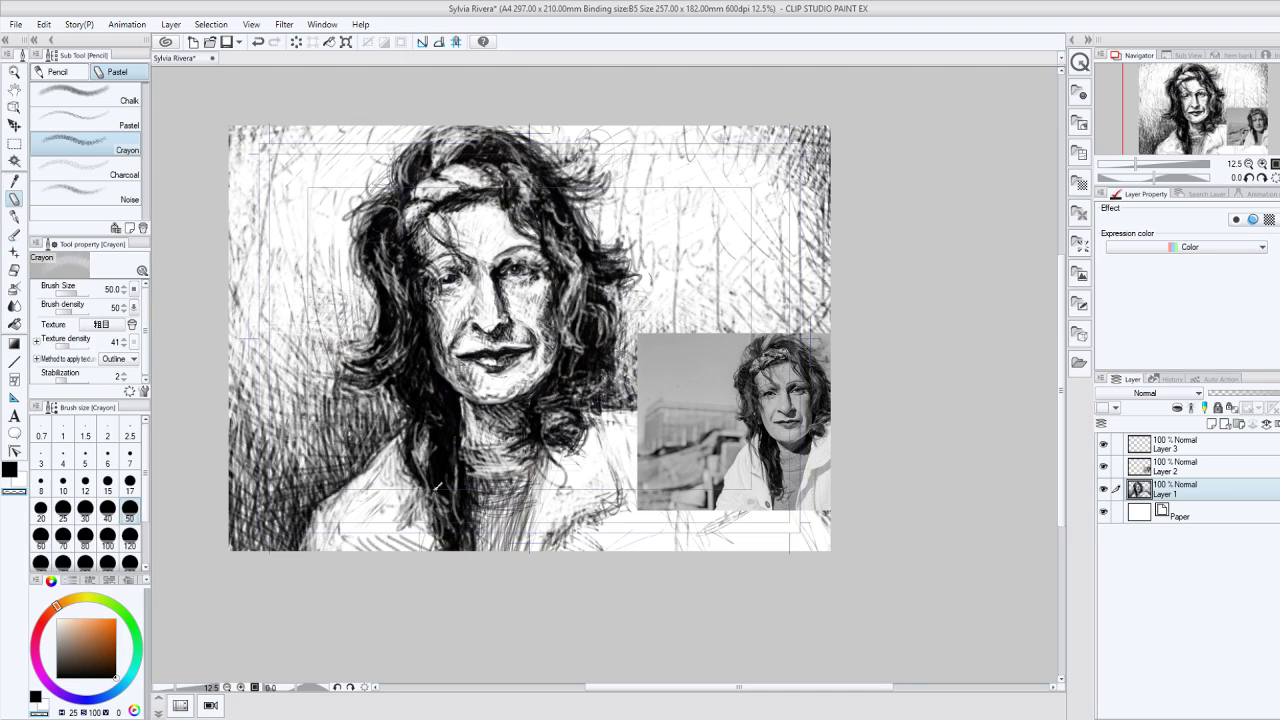
left_click_drag(416, 432, 442, 488)
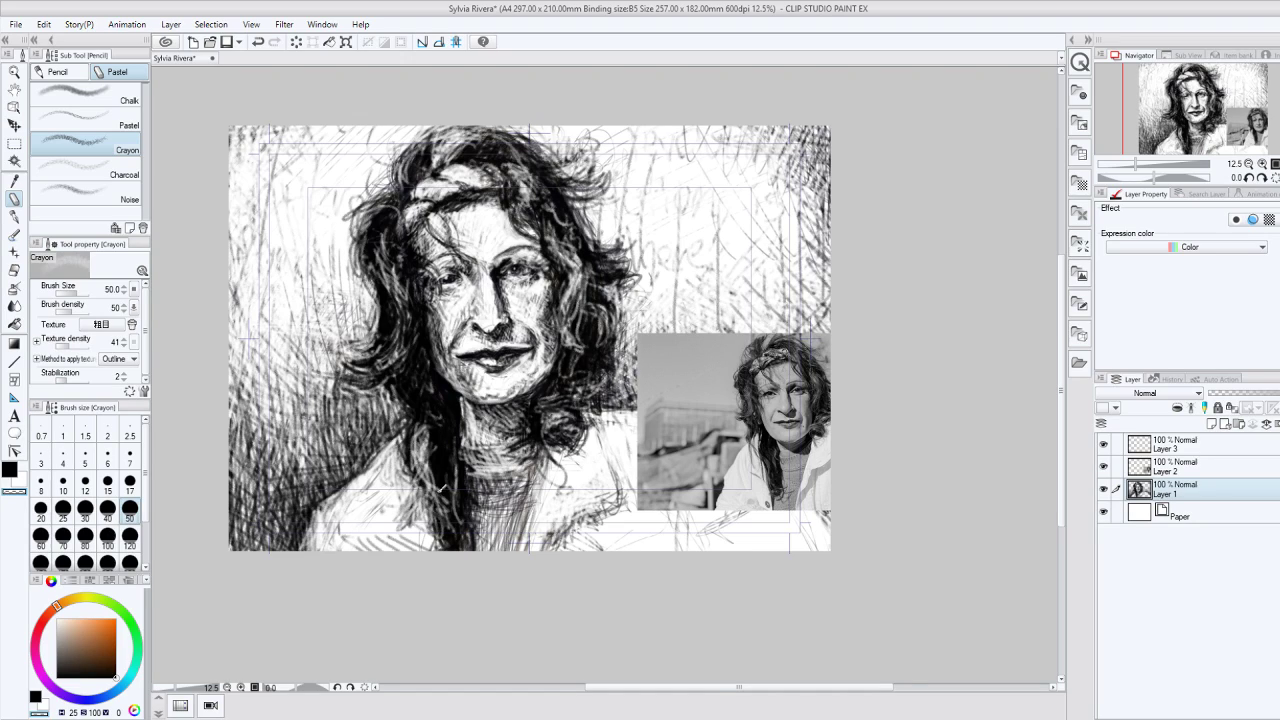
left_click_drag(440, 441, 459, 506)
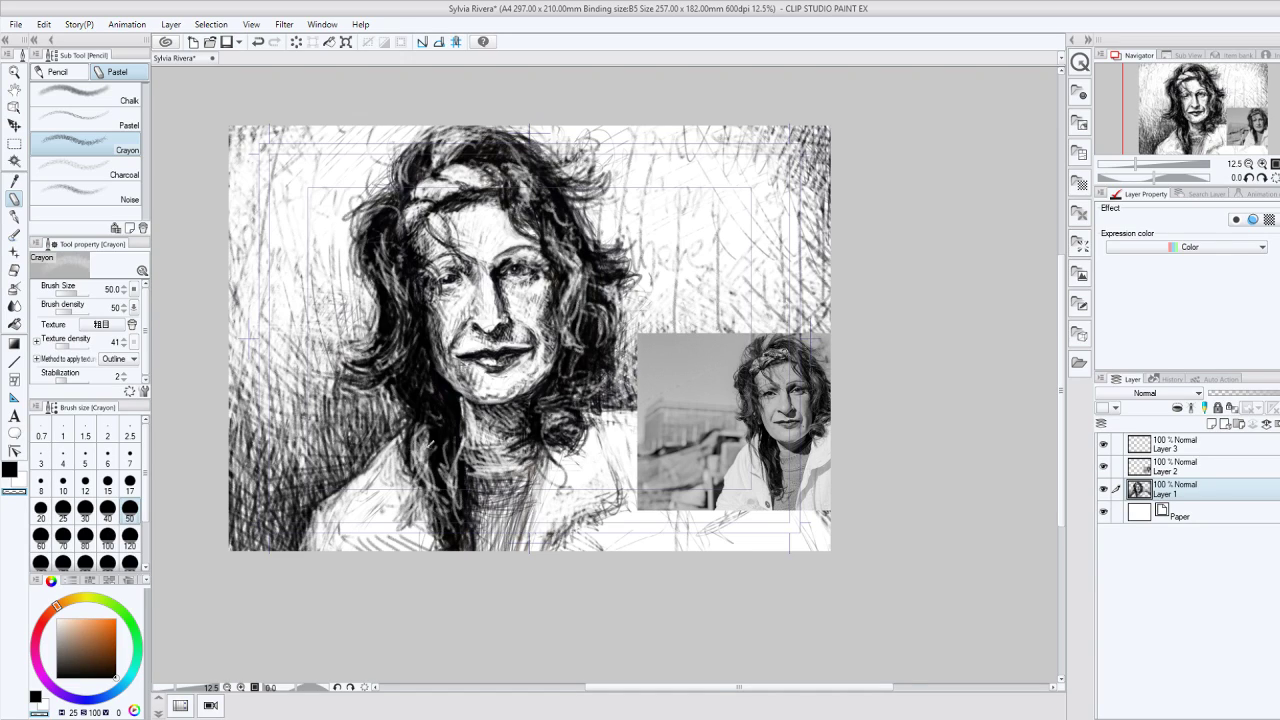
key("ctrl+z")
key("ctrl+z")
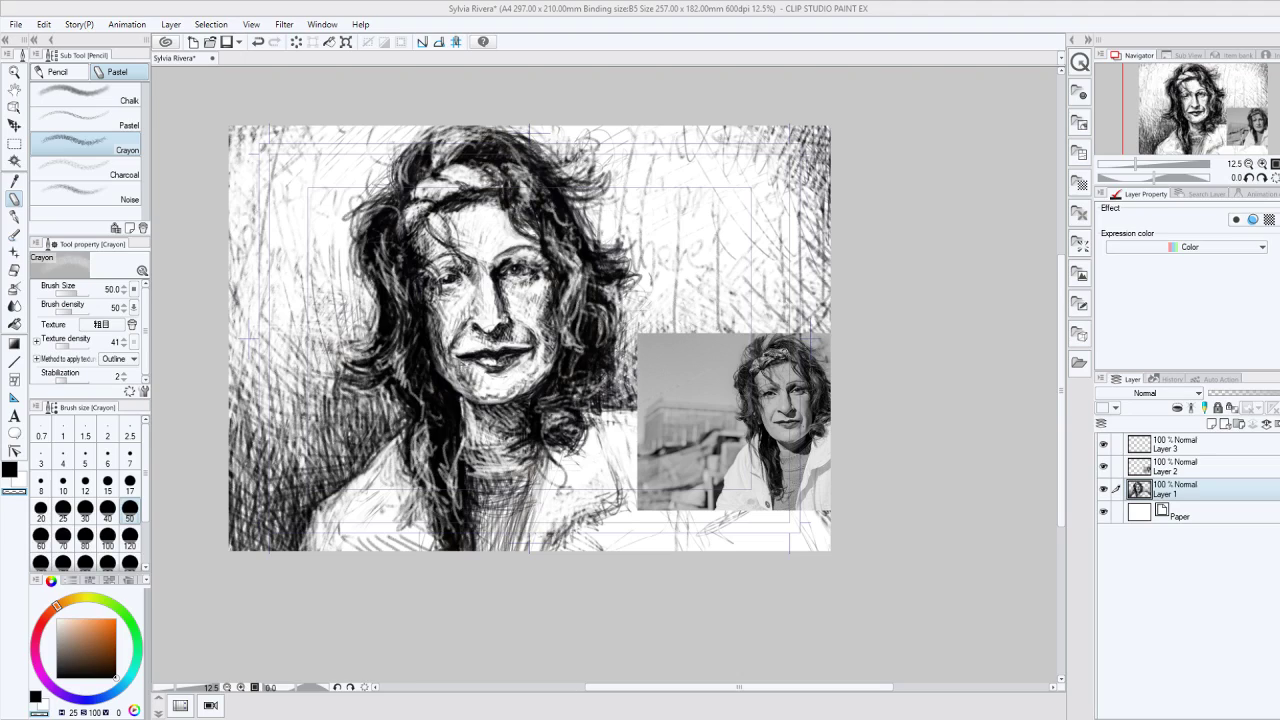
mouse_move(406, 434)
left_mouse_down()
mouse_move(414, 418)
mouse_move(436, 424)
left_mouse_up()
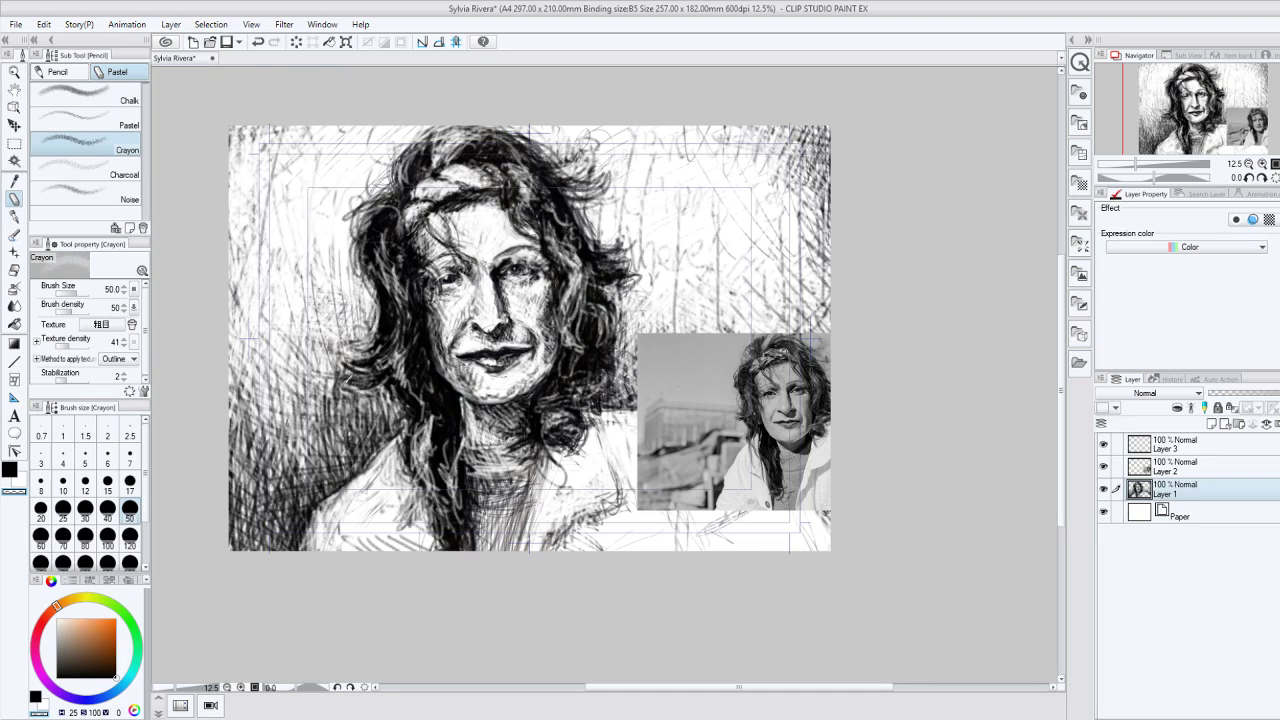
Step: Switch to black and redraw dark strands through the lower part of the long hair lock
key("c")
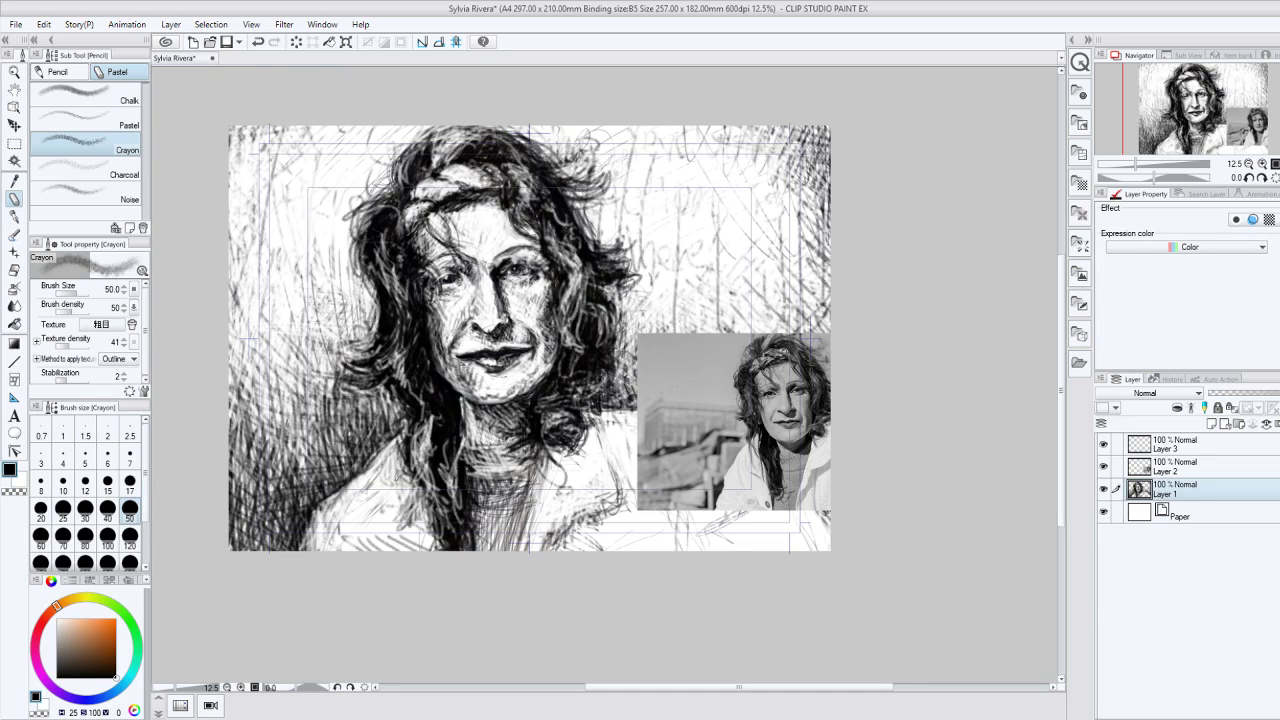
left_click_drag(417, 452, 414, 482)
mouse_move(432, 410)
left_mouse_down()
mouse_move(415, 478)
mouse_move(413, 448)
mouse_move(430, 536)
left_mouse_up()
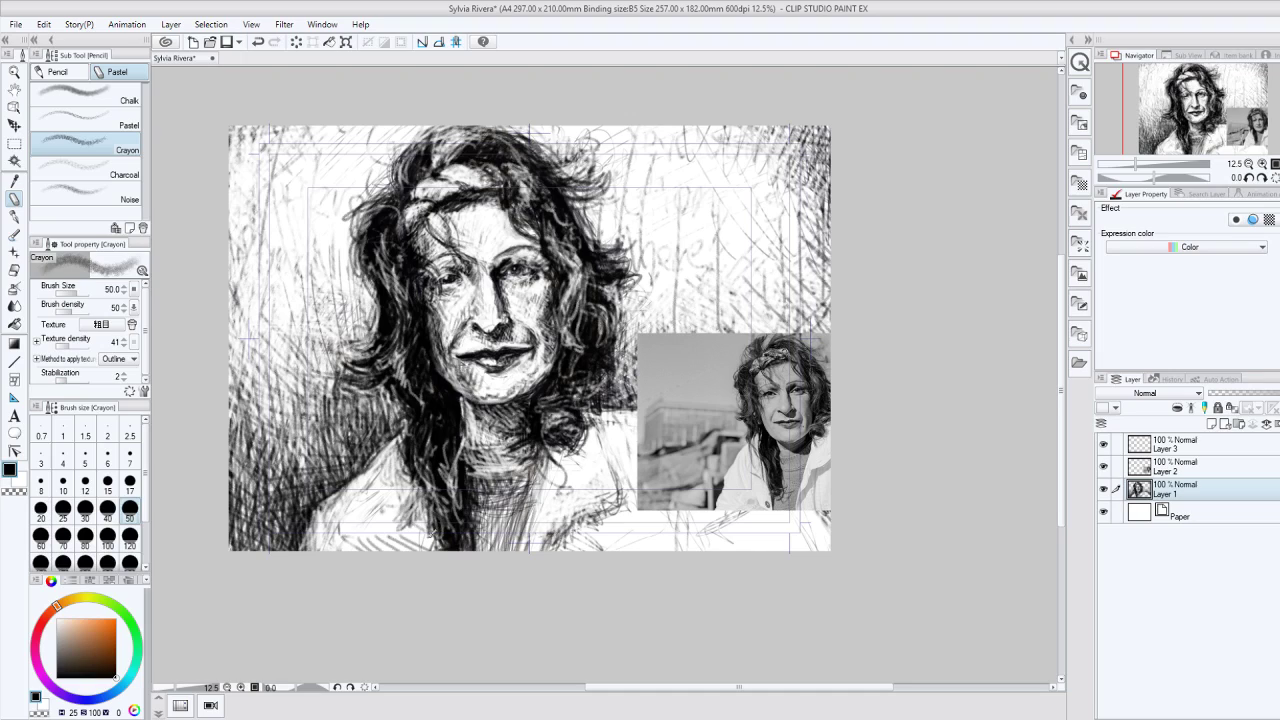
mouse_move(442, 490)
left_mouse_down()
mouse_move(430, 550)
mouse_move(438, 530)
left_mouse_up()
left_click_drag(464, 486, 450, 506)
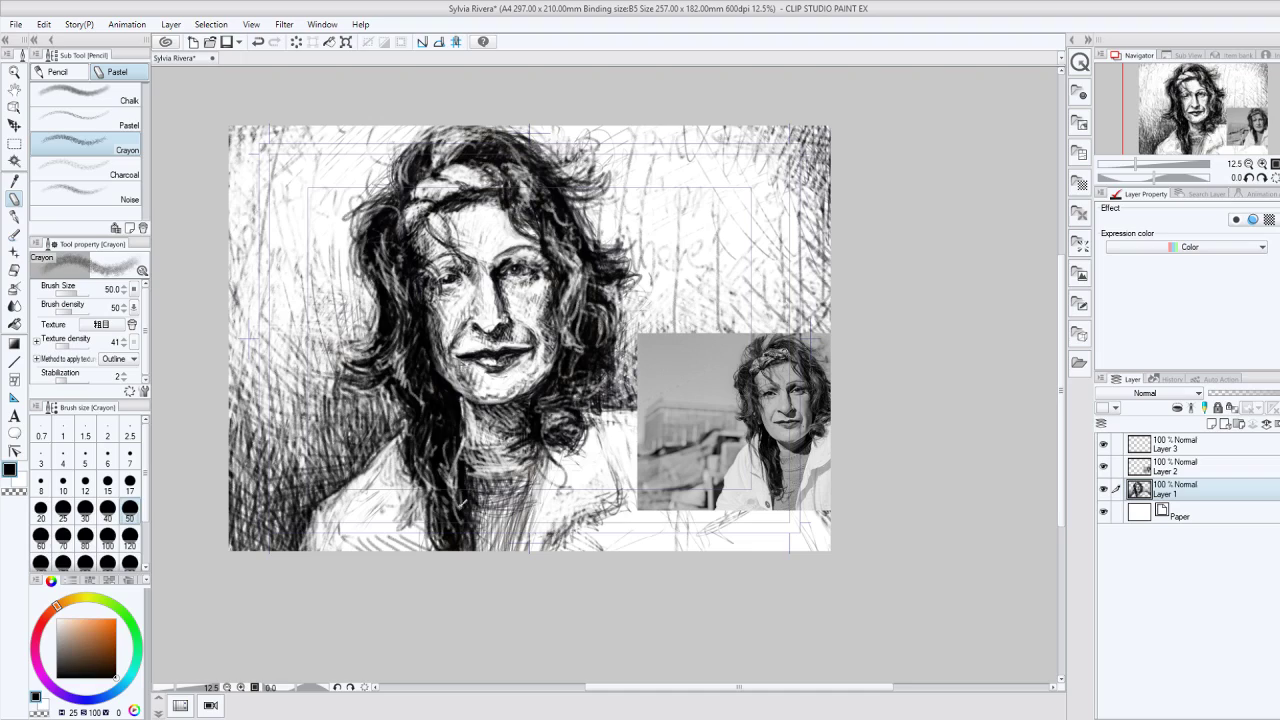
Step: Darken the long lock's inner edge and shade the neck and turtleneck collar with black Crayon strokes
left_click_drag(460, 424, 450, 518)
mouse_move(470, 400)
left_mouse_down()
mouse_move(460, 436)
mouse_move(496, 444)
mouse_move(496, 460)
mouse_move(474, 466)
left_mouse_up()
left_click_drag(476, 446, 487, 466)
mouse_move(485, 442)
left_mouse_down()
mouse_move(500, 464)
mouse_move(462, 430)
mouse_move(478, 456)
mouse_move(482, 418)
mouse_move(470, 452)
mouse_move(540, 446)
mouse_move(468, 472)
mouse_move(526, 460)
mouse_move(478, 466)
mouse_move(514, 466)
left_mouse_up()
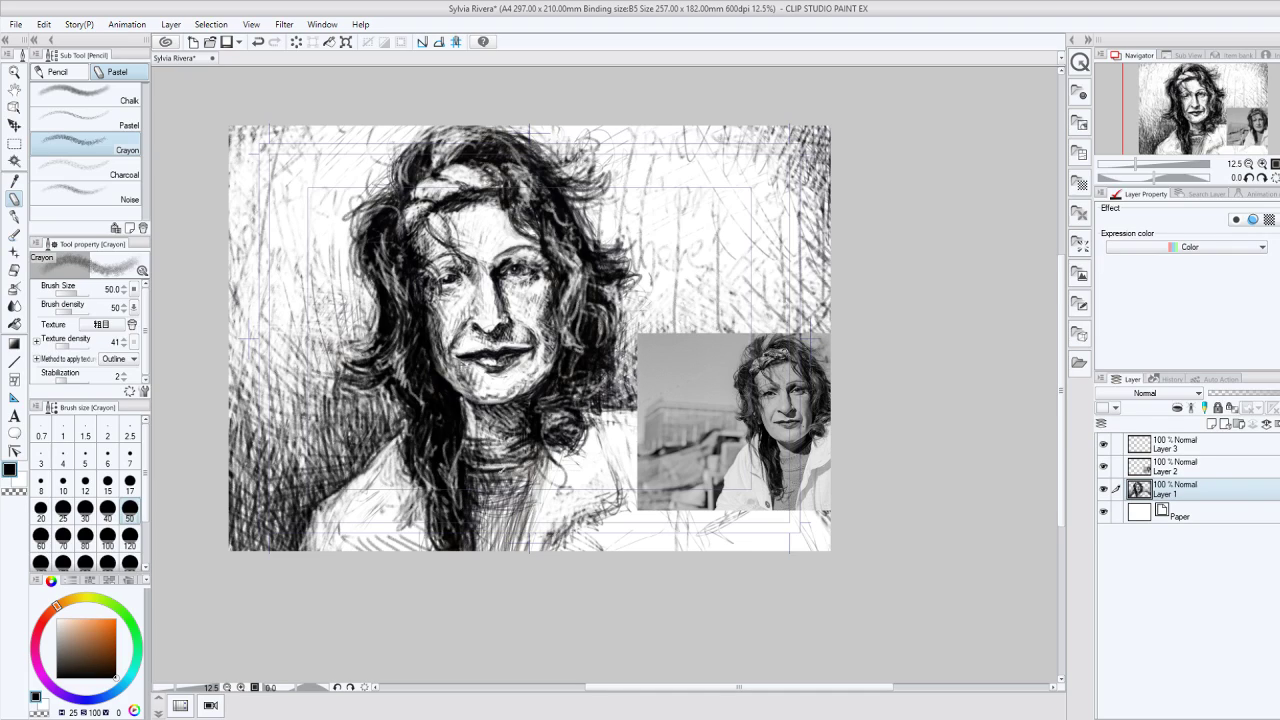
Step: Lighten the folds of the turtleneck collar with transparent Crayon strokes
left_click(18, 486)
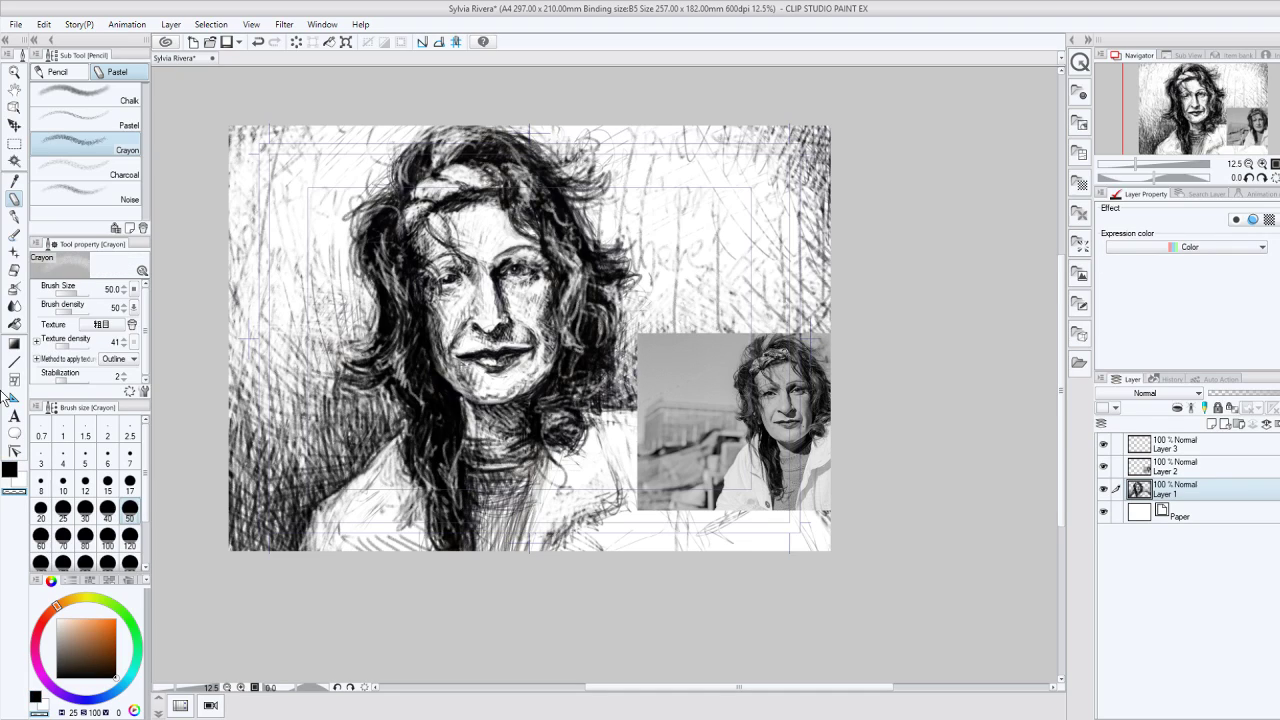
mouse_move(467, 448)
left_mouse_down()
mouse_move(538, 455)
mouse_move(464, 465)
mouse_move(500, 468)
mouse_move(532, 452)
mouse_move(466, 452)
mouse_move(520, 470)
left_mouse_up()
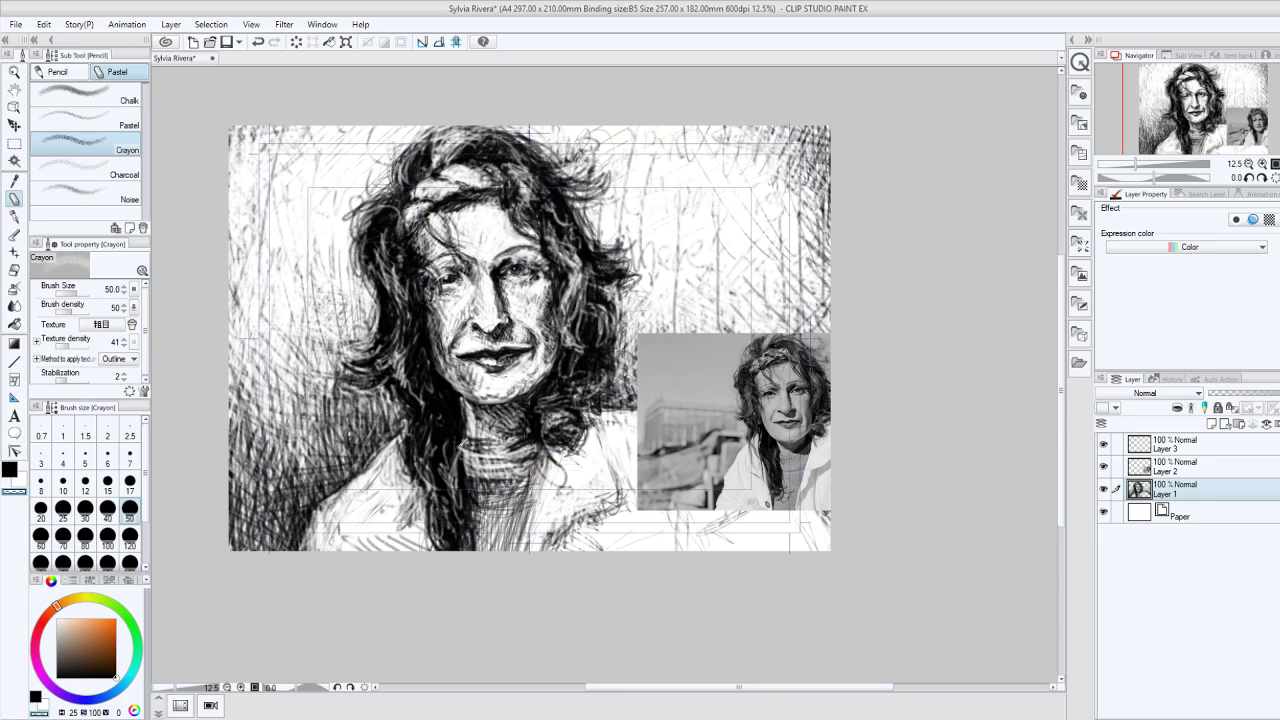
mouse_move(462, 443)
left_mouse_down()
mouse_move(507, 439)
mouse_move(464, 468)
mouse_move(508, 466)
left_mouse_up()
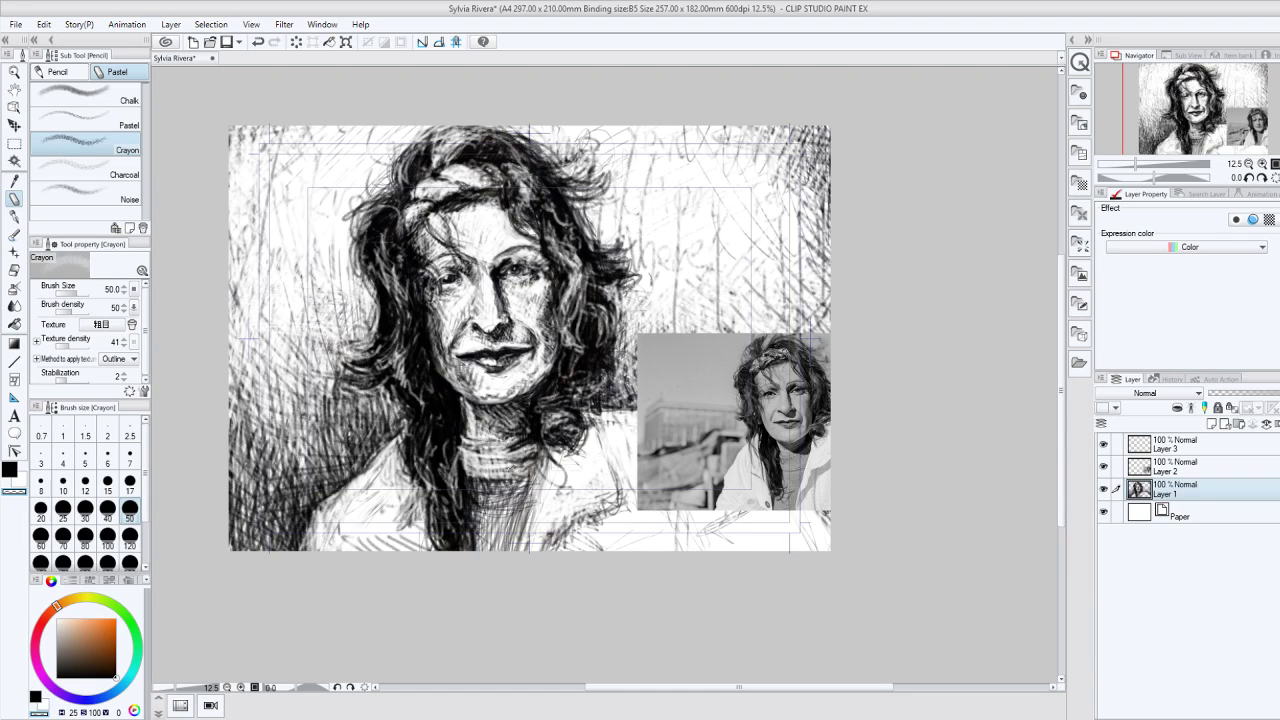
Step: Switch to black and darken the sweater beneath the turtleneck collar with Crayon shading
left_click(12, 470)
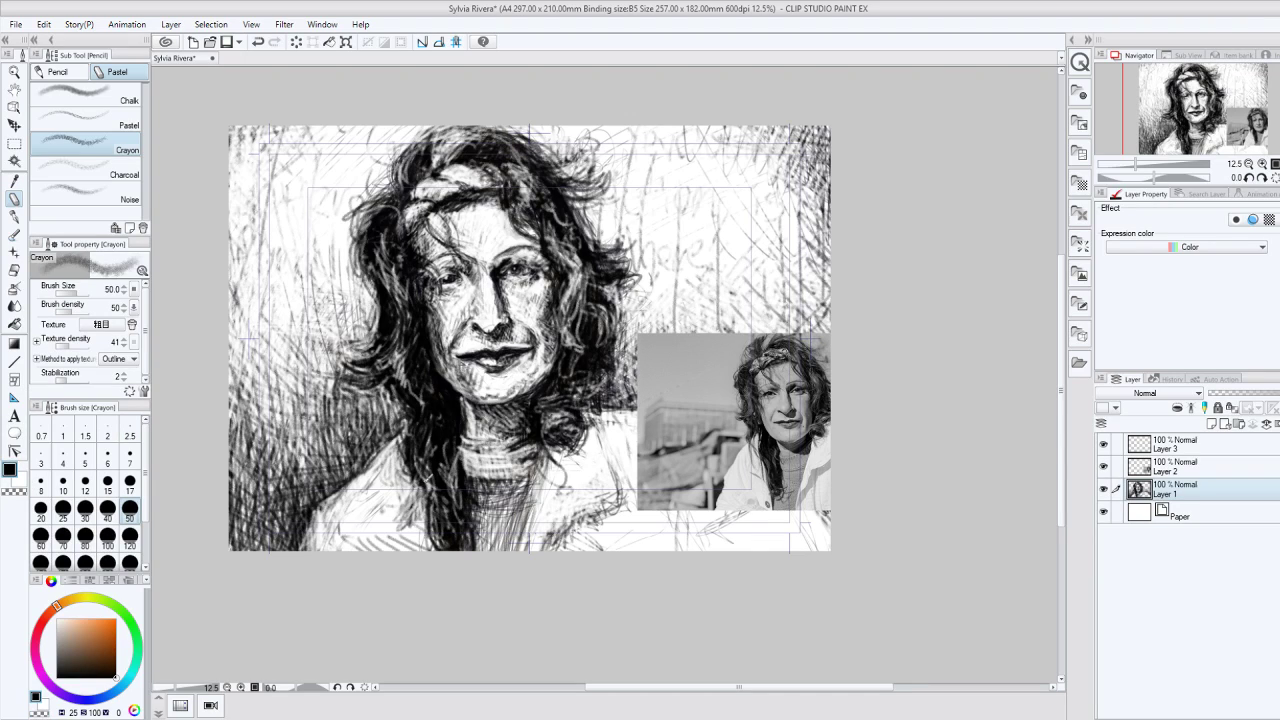
mouse_move(462, 446)
left_mouse_down()
mouse_move(488, 466)
mouse_move(498, 448)
mouse_move(470, 436)
mouse_move(478, 464)
mouse_move(506, 472)
mouse_move(526, 500)
mouse_move(518, 536)
left_mouse_up()
left_click_drag(524, 492, 514, 528)
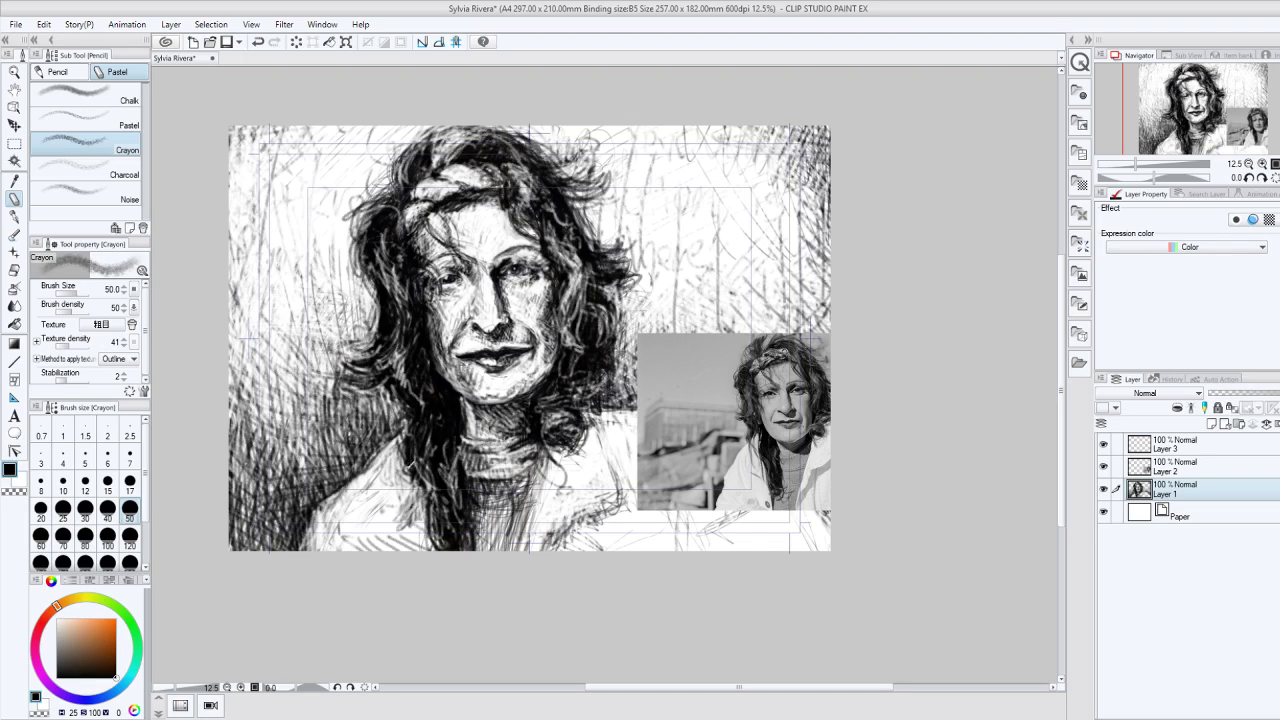
Step: Soften the shading on the sweater and lower collar folds with transparent strokes
left_click(14, 492)
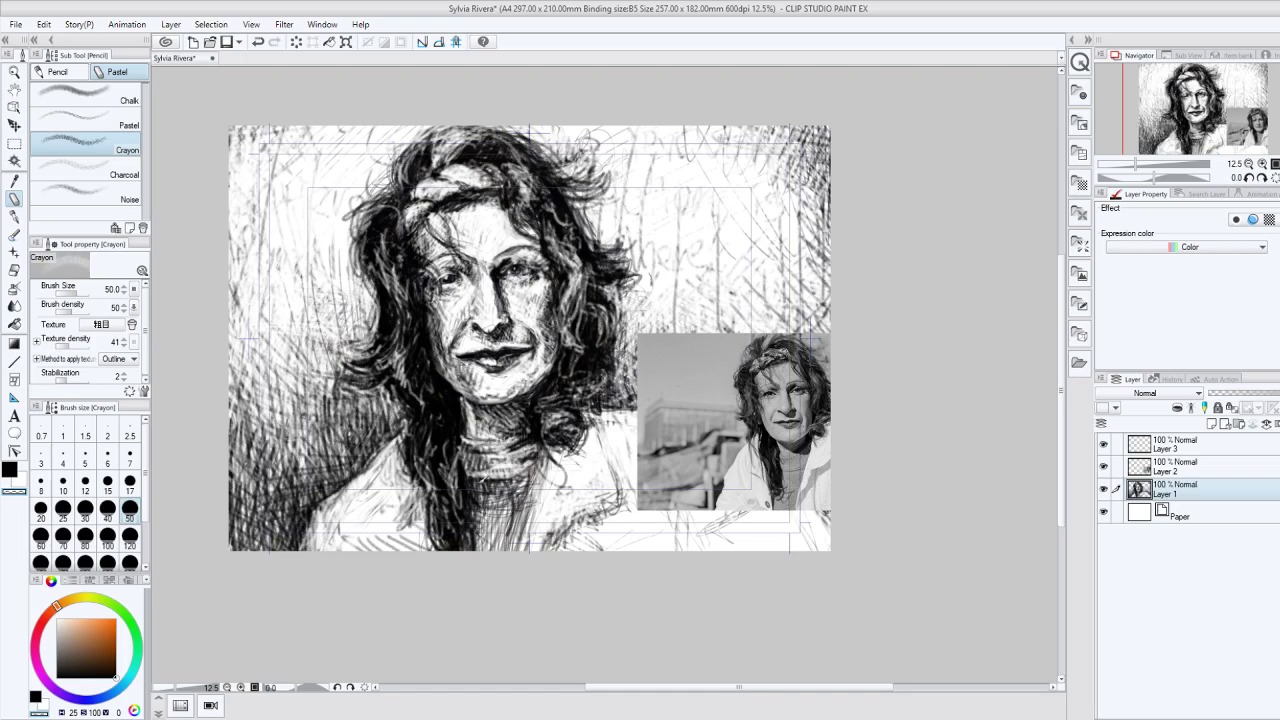
mouse_move(496, 480)
left_mouse_down()
mouse_move(482, 516)
mouse_move(512, 482)
mouse_move(480, 490)
mouse_move(500, 498)
mouse_move(488, 466)
mouse_move(514, 462)
left_mouse_up()
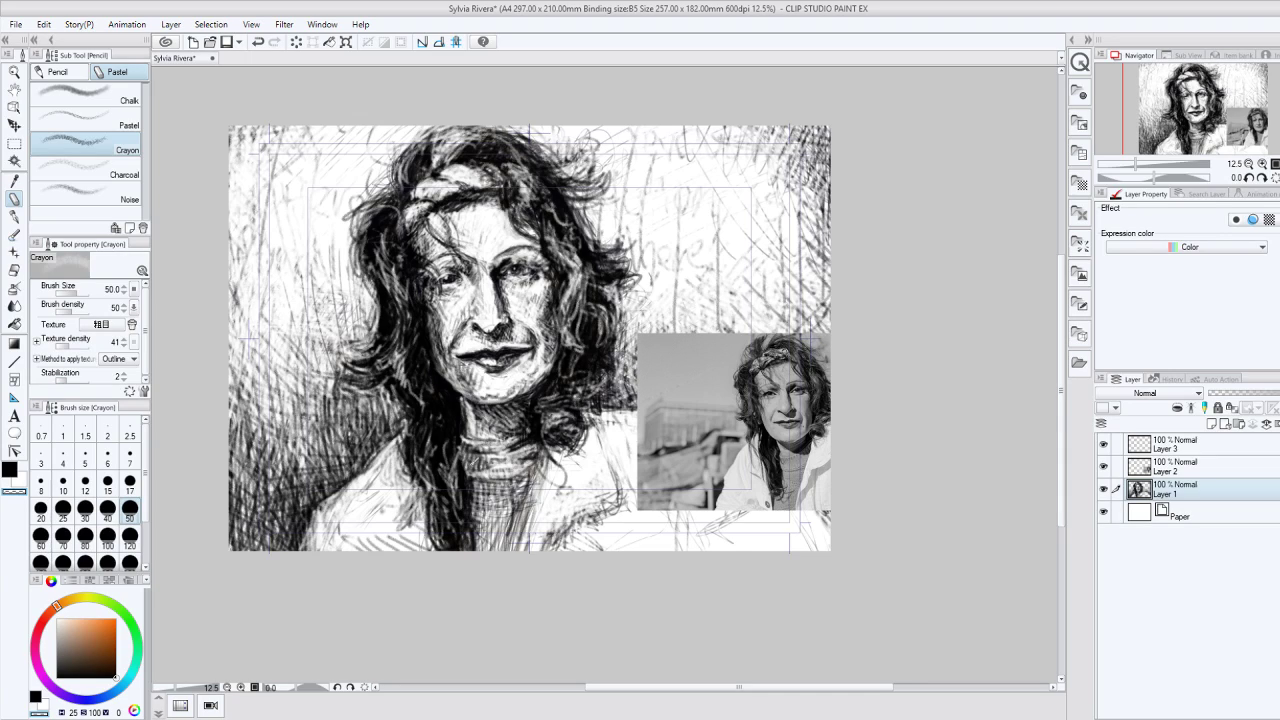
mouse_move(490, 474)
left_mouse_down()
mouse_move(476, 454)
mouse_move(496, 440)
mouse_move(470, 434)
mouse_move(470, 452)
mouse_move(490, 448)
mouse_move(486, 434)
left_mouse_up()
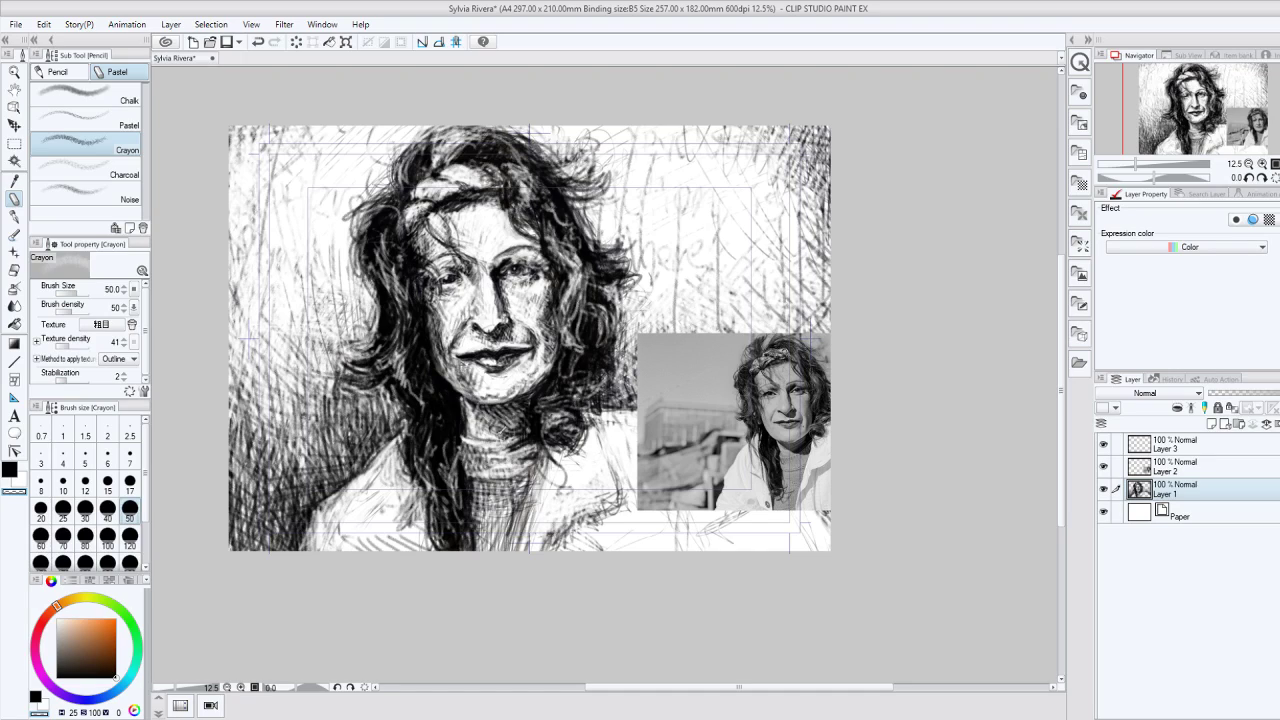
Step: Carve out the coat's light collar edge beside the long hair lock with transparent strokes, and switch back to black
left_click_drag(467, 406, 459, 421)
left_click_drag(426, 400, 407, 461)
left_click_drag(430, 394, 404, 474)
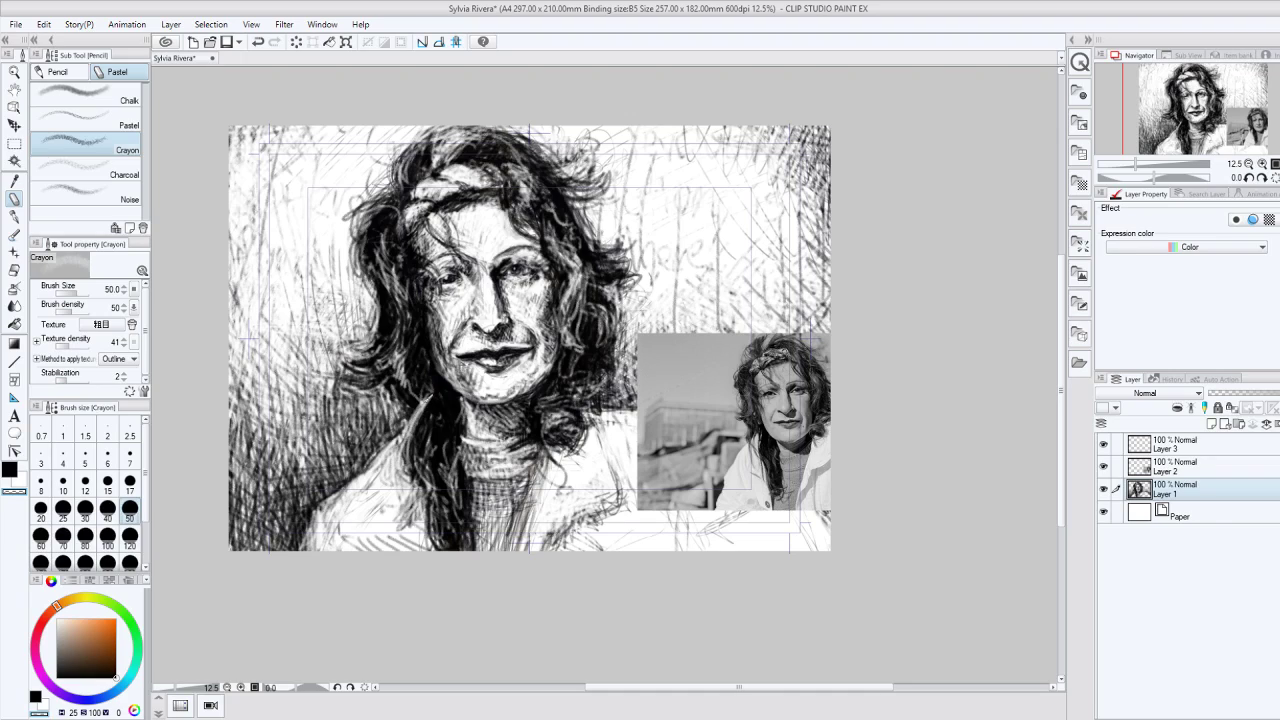
mouse_move(436, 394)
left_mouse_down()
mouse_move(405, 422)
mouse_move(410, 480)
left_mouse_up()
left_click_drag(426, 424, 410, 464)
left_click_drag(432, 398, 408, 476)
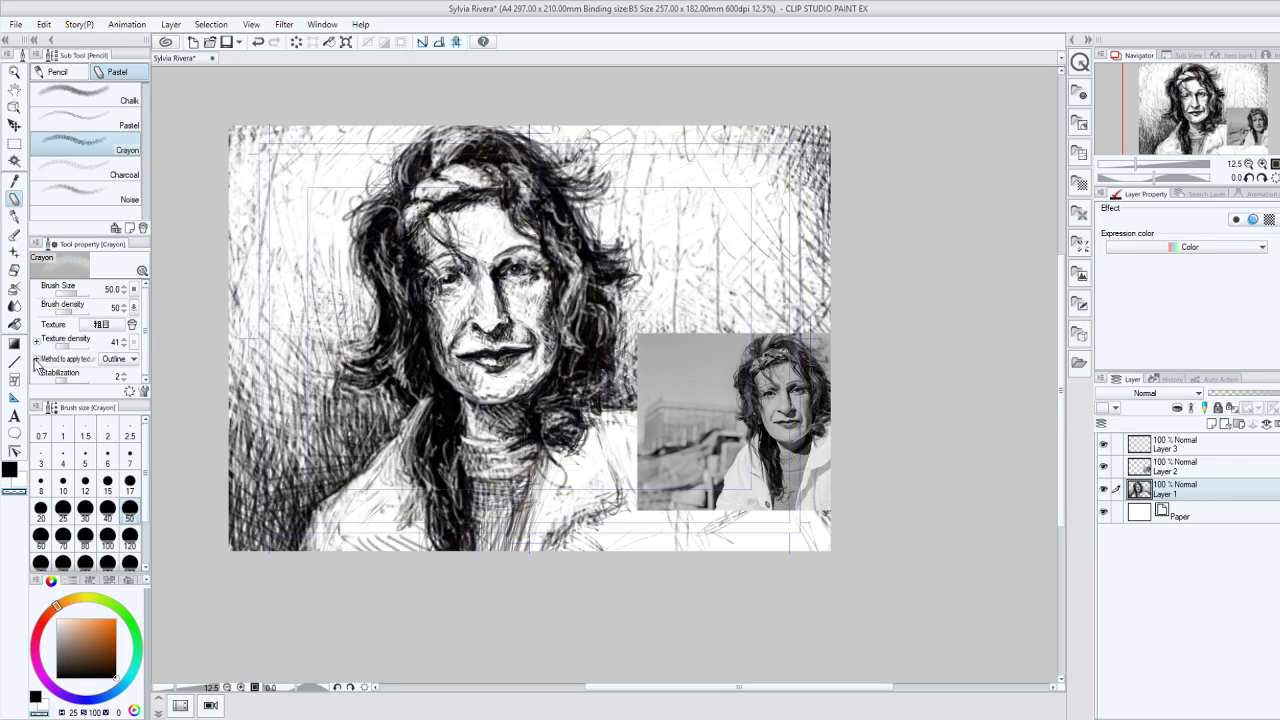
left_click(6, 470)
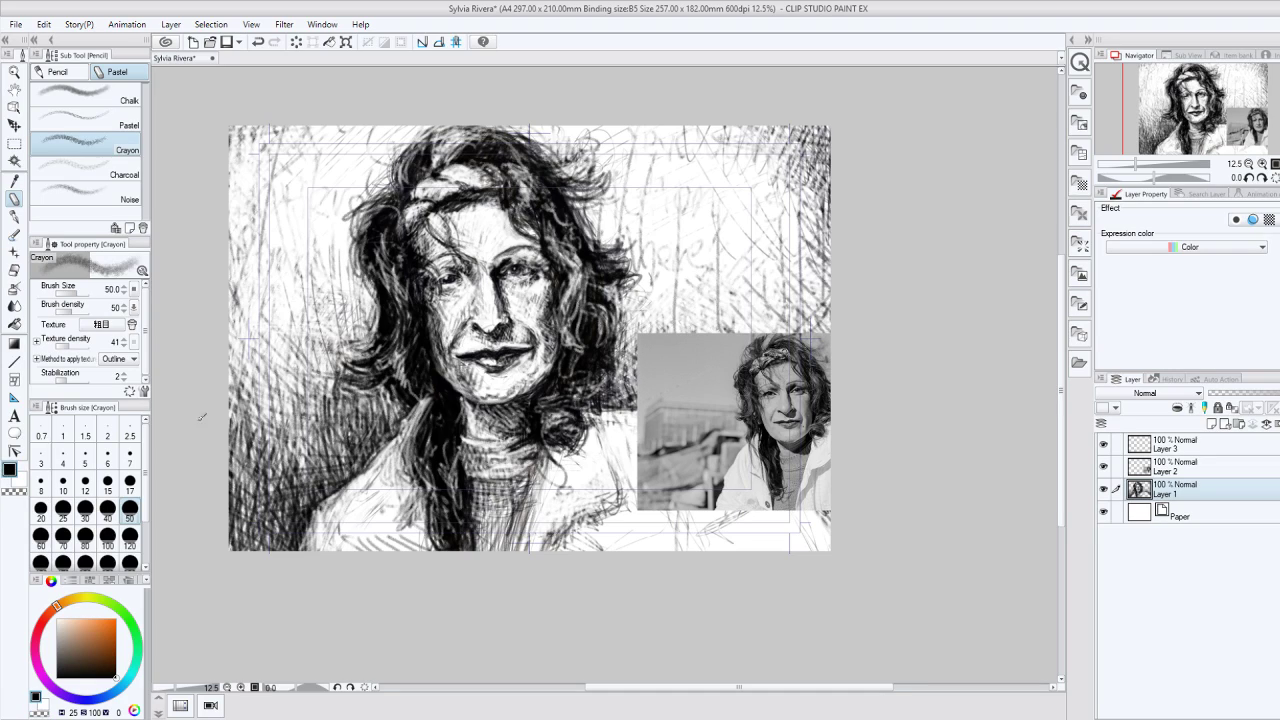
Step: Switch to transparent and trim the outward hair flicks on the portrait's left side with Crayon strokes
left_click(18, 492)
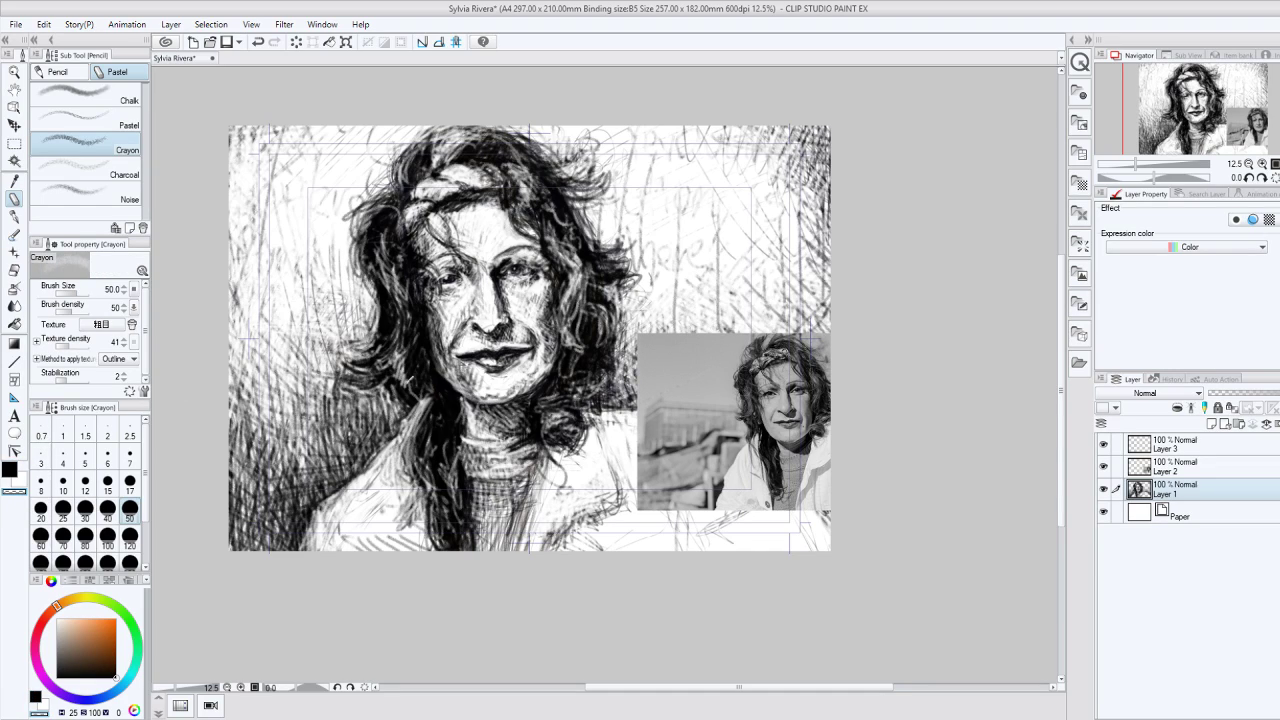
left_click_drag(424, 378, 390, 406)
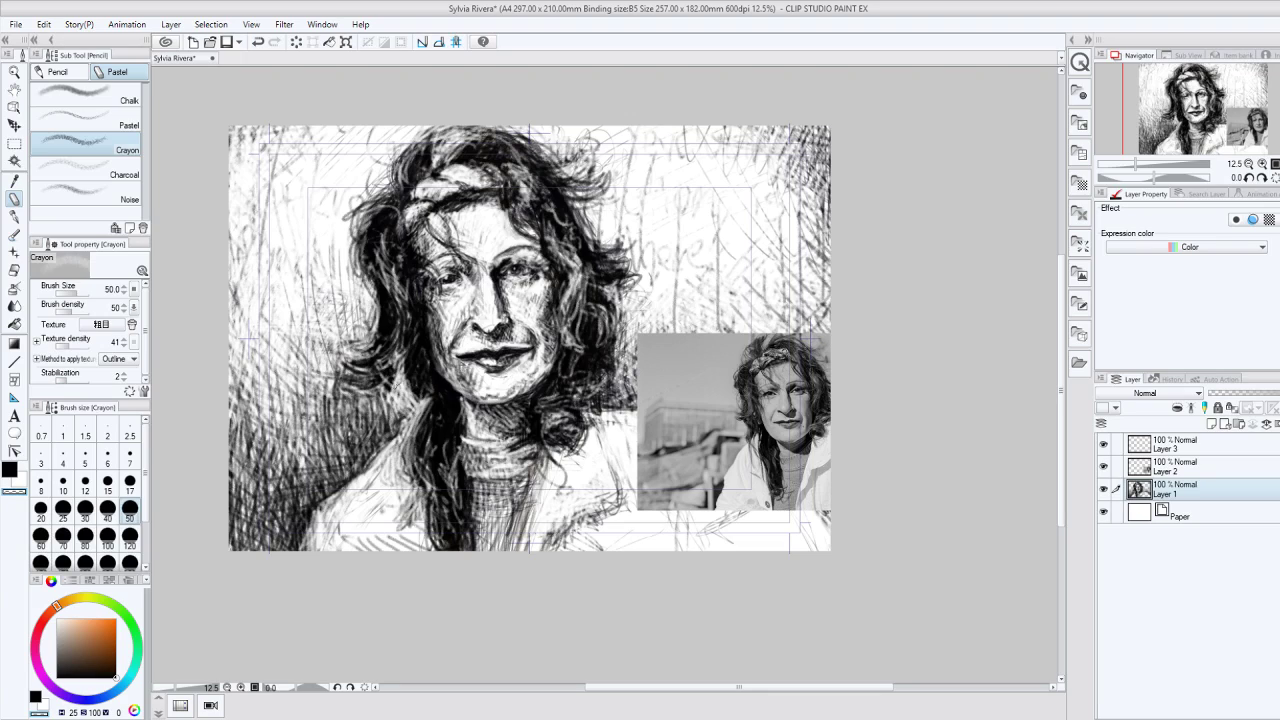
mouse_move(356, 352)
left_mouse_down()
mouse_move(388, 320)
mouse_move(392, 268)
mouse_move(394, 342)
mouse_move(380, 348)
mouse_move(384, 294)
left_mouse_up()
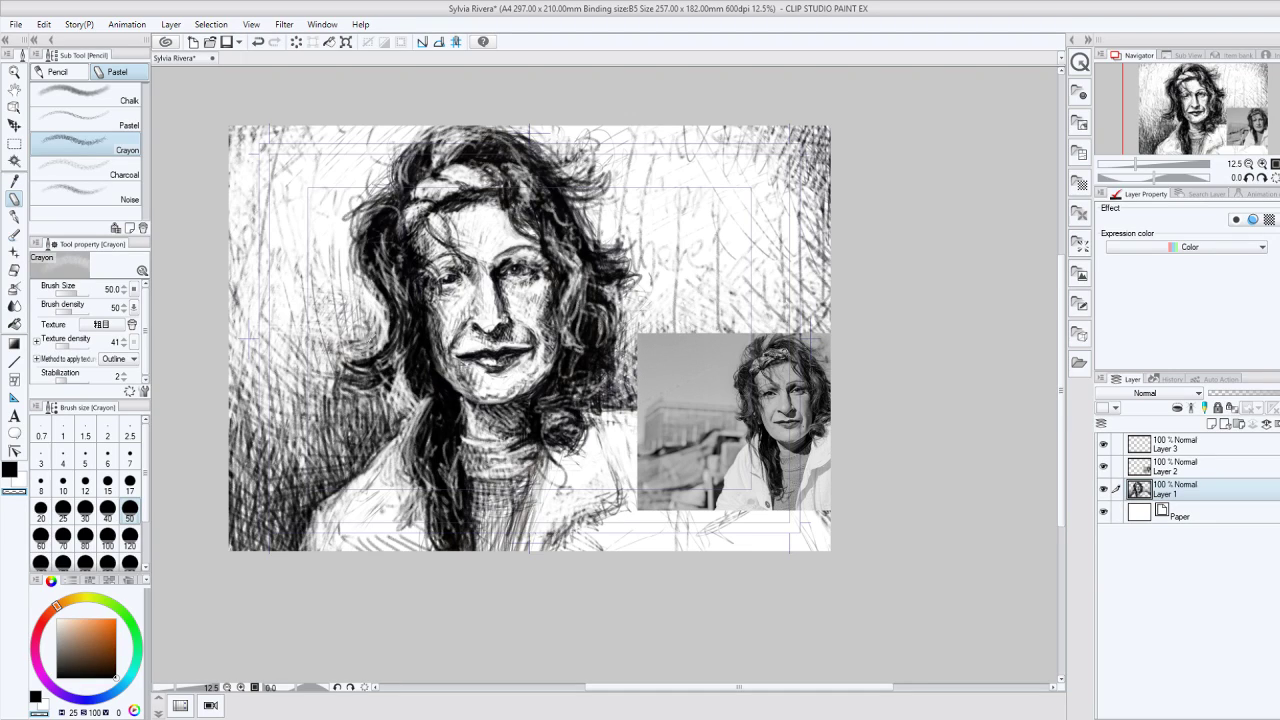
left_click_drag(340, 358, 366, 298)
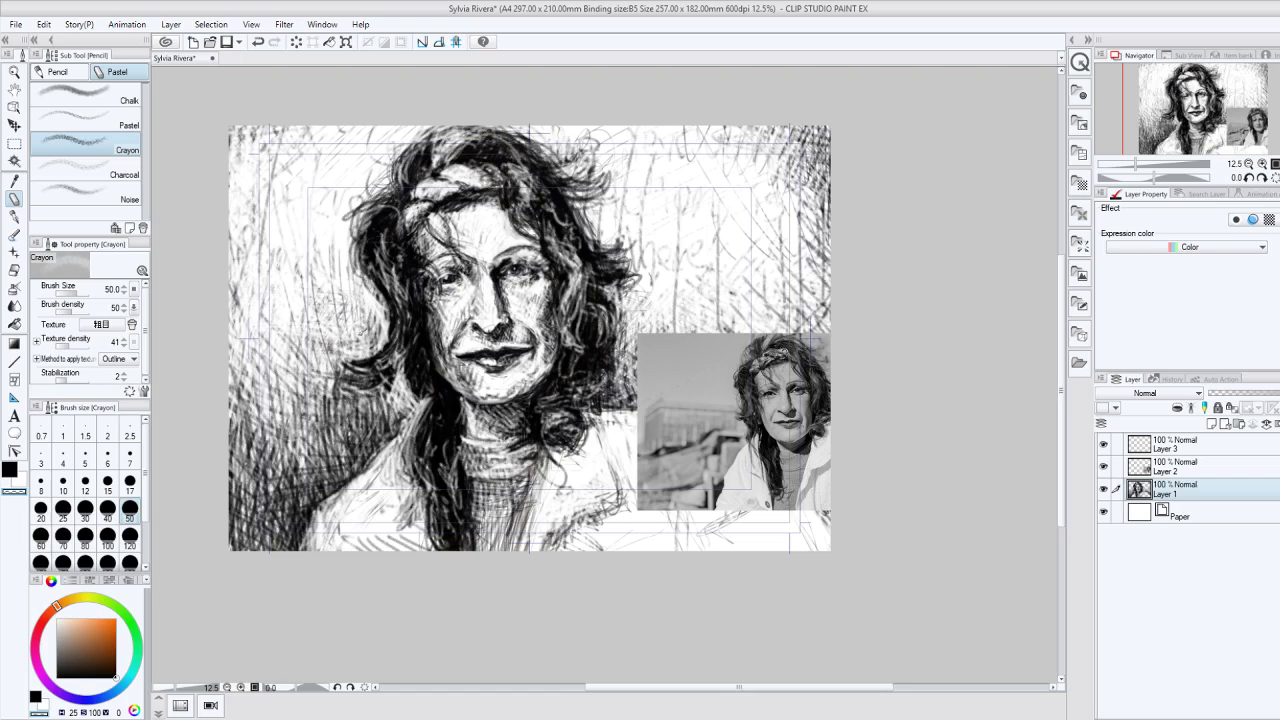
left_click_drag(364, 350, 384, 312)
mouse_move(340, 404)
left_mouse_down()
mouse_move(354, 344)
mouse_move(368, 342)
left_mouse_up()
left_click_drag(360, 402, 378, 350)
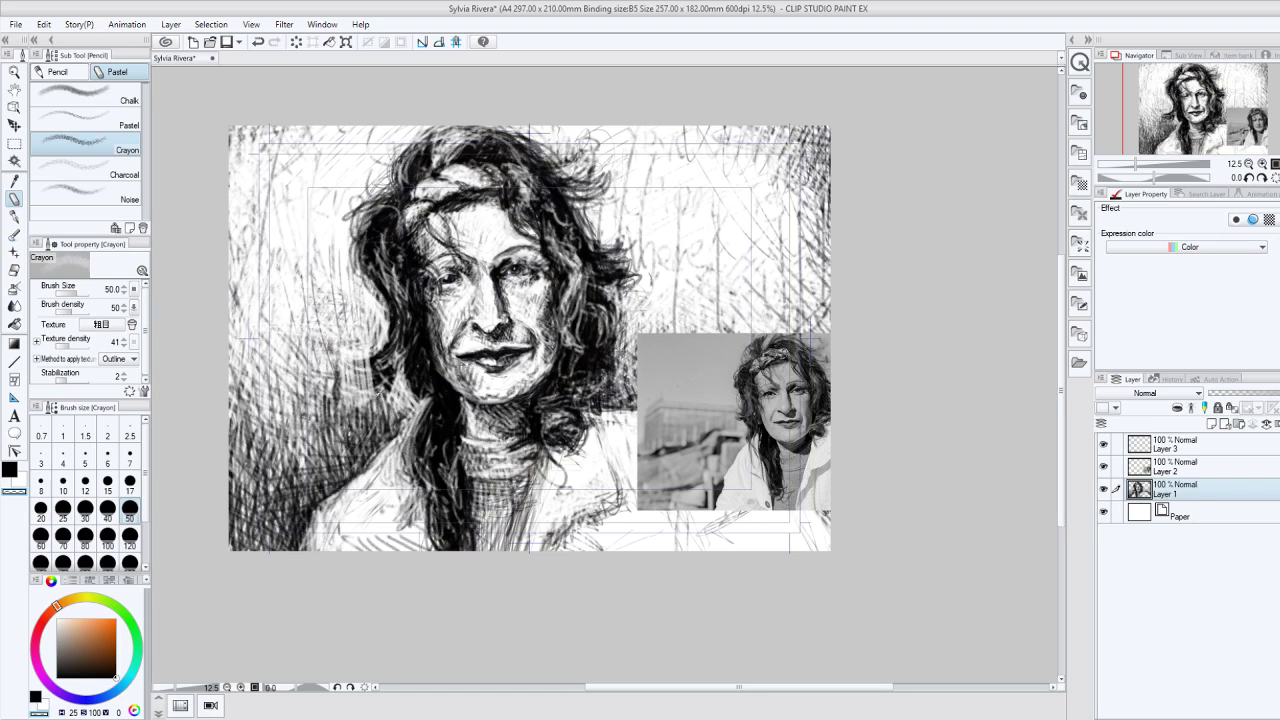
Step: Cut back the lower hair outline beside the jaw and lighten the adjacent background hatching with transparent strokes
left_click_drag(376, 395, 396, 324)
left_click_drag(396, 372, 400, 330)
left_click_drag(392, 404, 400, 324)
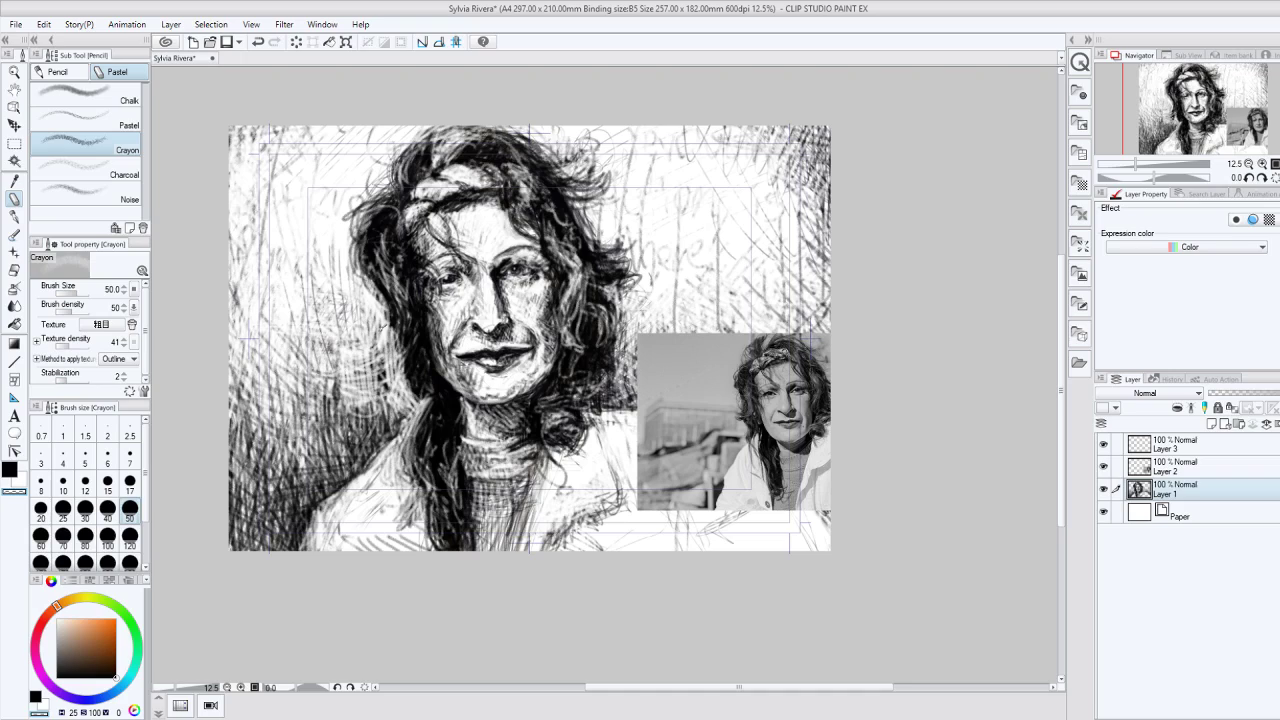
left_click_drag(374, 402, 386, 350)
left_click_drag(312, 378, 322, 338)
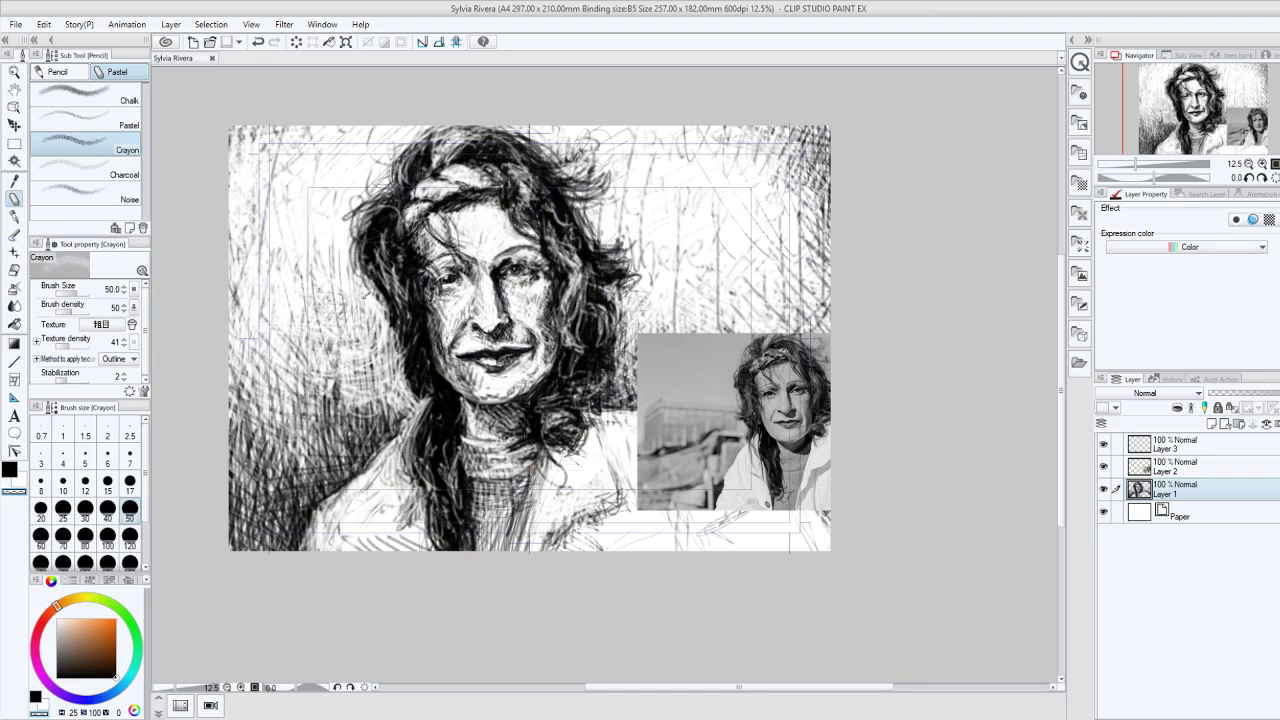
Step: Rework the background hatching between the lower left hair and the shoulder with Crayon strokes
mouse_move(390, 406)
left_mouse_down()
mouse_move(424, 368)
mouse_move(434, 374)
left_mouse_up()
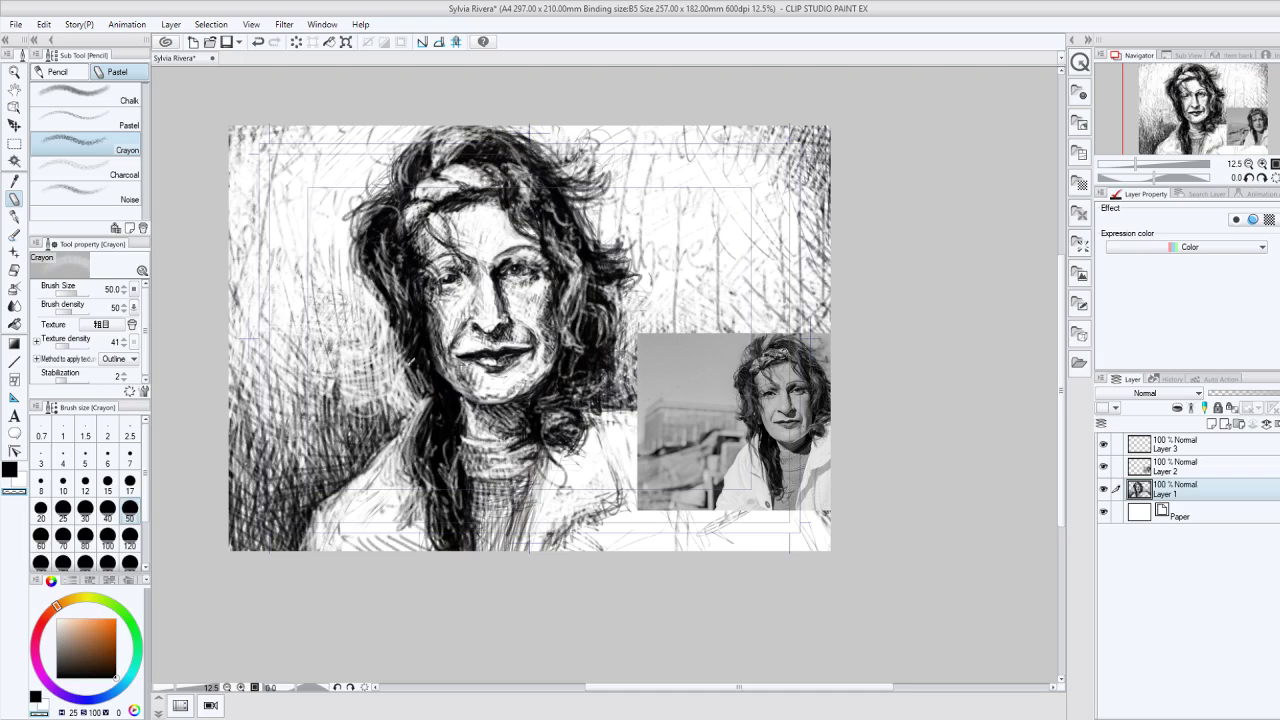
mouse_move(388, 380)
left_mouse_down()
mouse_move(378, 342)
mouse_move(364, 420)
left_mouse_up()
left_click_drag(350, 374, 340, 428)
mouse_move(336, 352)
left_mouse_down()
mouse_move(328, 418)
mouse_move(318, 404)
left_mouse_up()
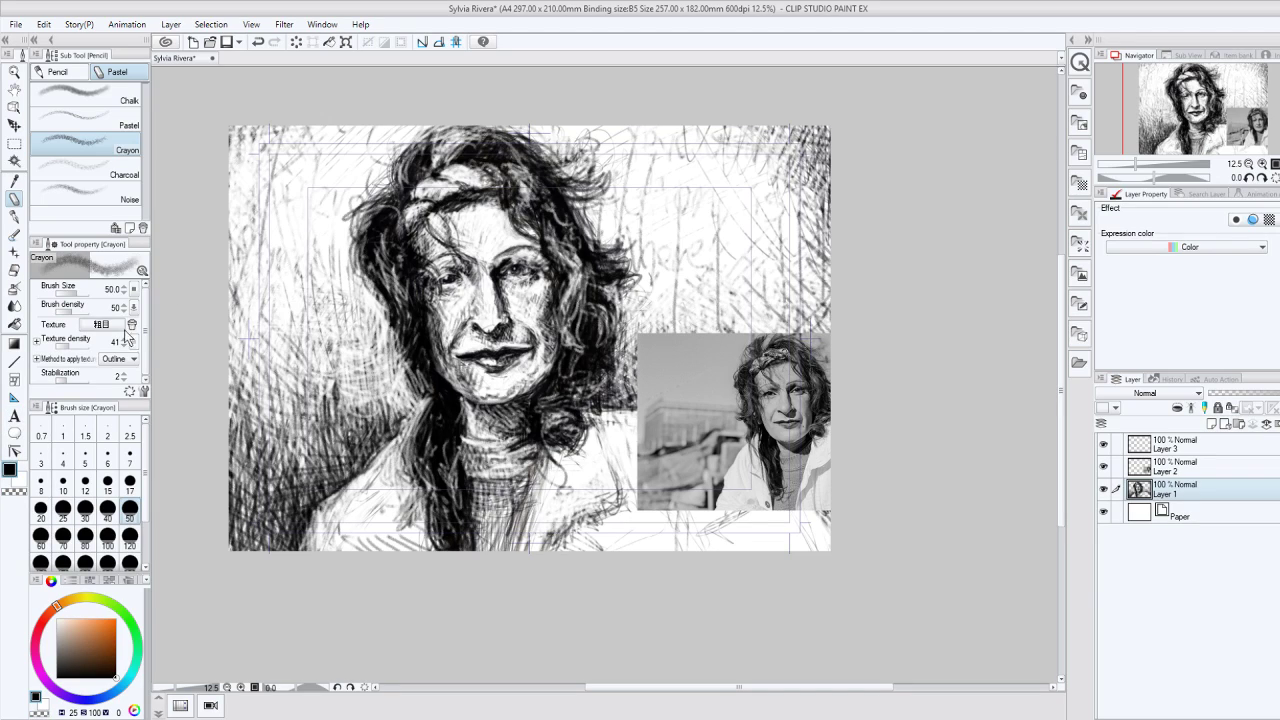
Step: Return to transparent and thin the outer edge of the upper hair on the portrait's left side
left_click(17, 490)
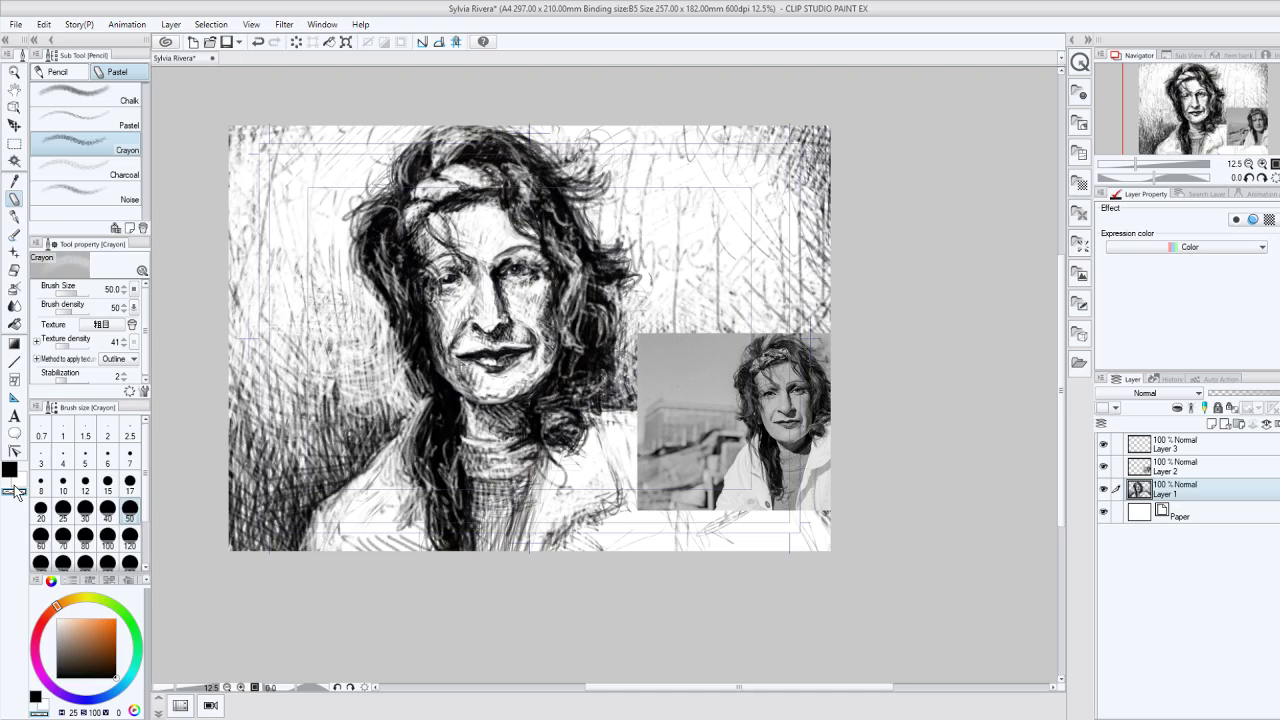
mouse_move(352, 255)
left_mouse_down()
mouse_move(370, 232)
mouse_move(350, 296)
left_mouse_up()
mouse_move(378, 236)
left_mouse_down()
mouse_move(392, 284)
mouse_move(374, 271)
left_mouse_up()
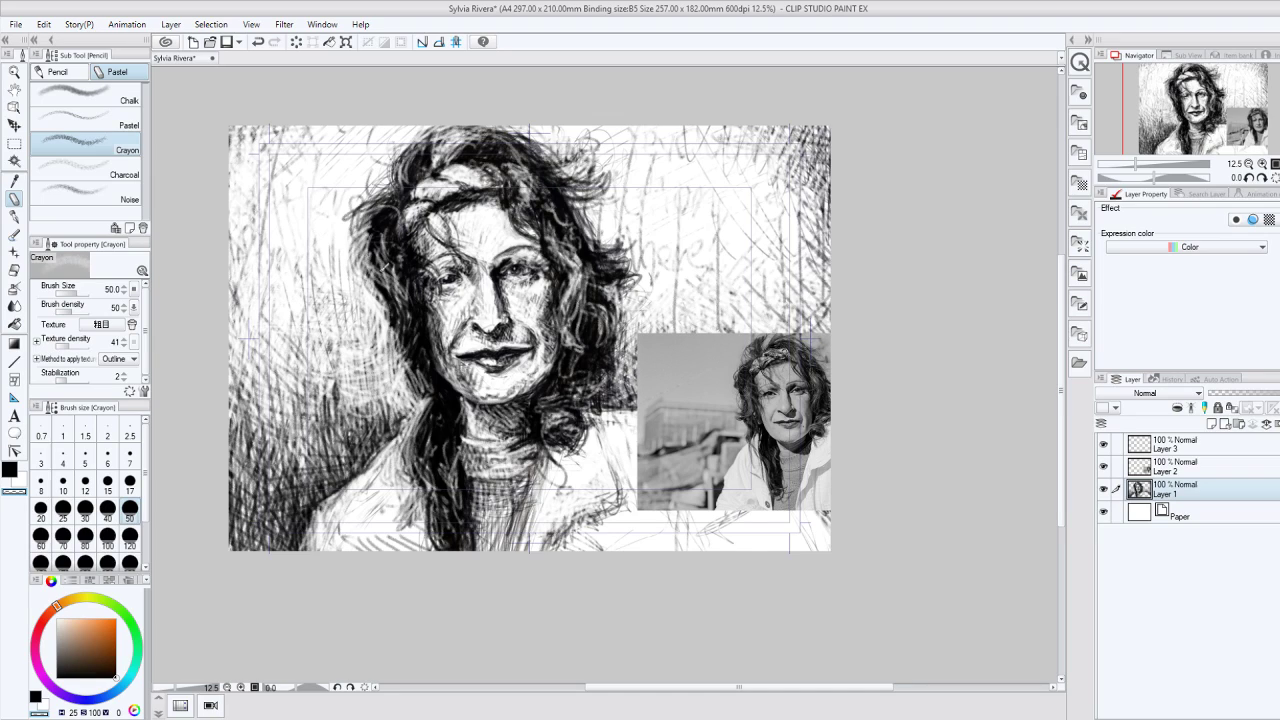
mouse_move(372, 220)
left_mouse_down()
mouse_move(352, 276)
mouse_move(372, 290)
mouse_move(367, 302)
left_mouse_up()
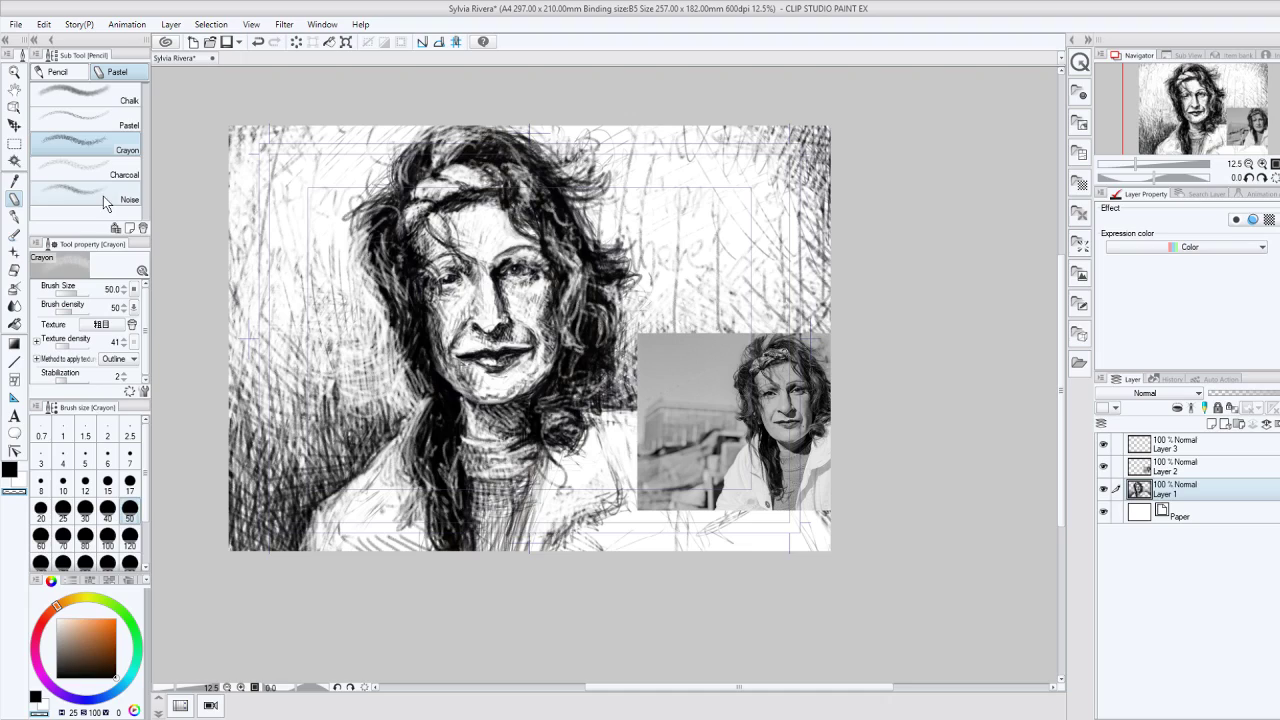
Step: Switch to black and redraw the left hair outline from the temple down to the shoulder, undoing one unwanted stroke
key("c")
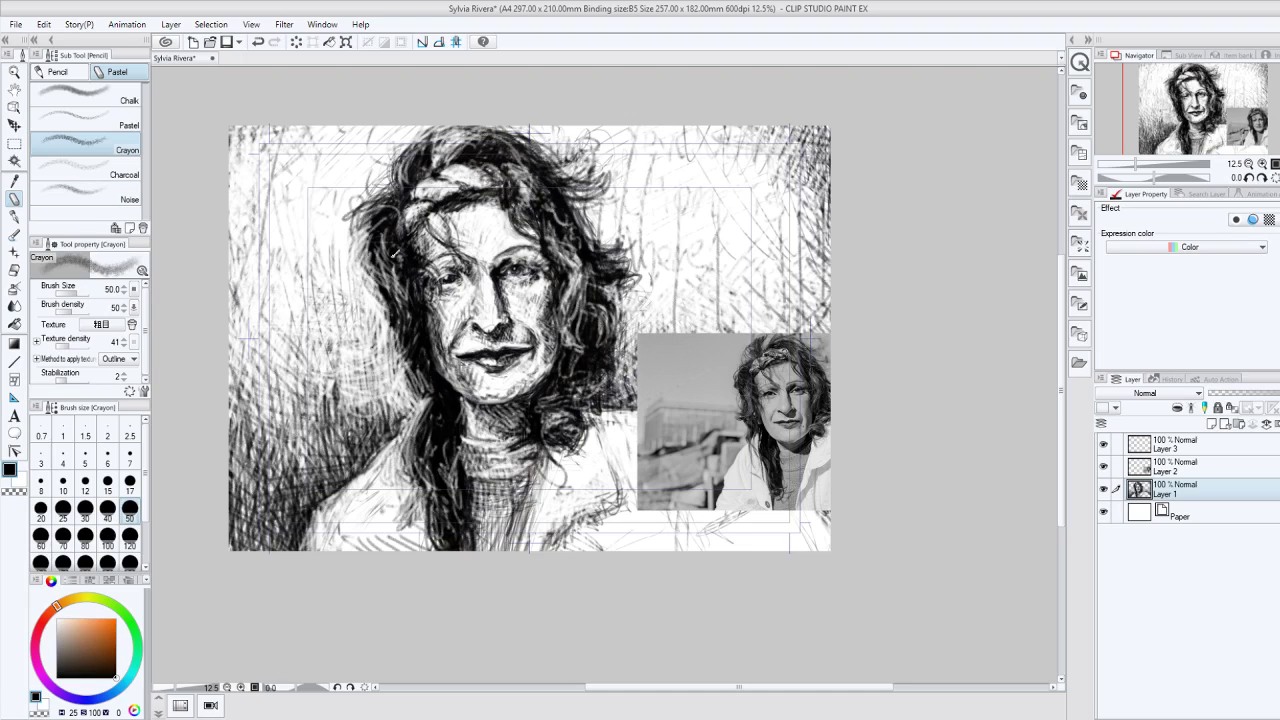
mouse_move(395, 253)
left_mouse_down()
mouse_move(370, 305)
mouse_move(378, 346)
left_mouse_up()
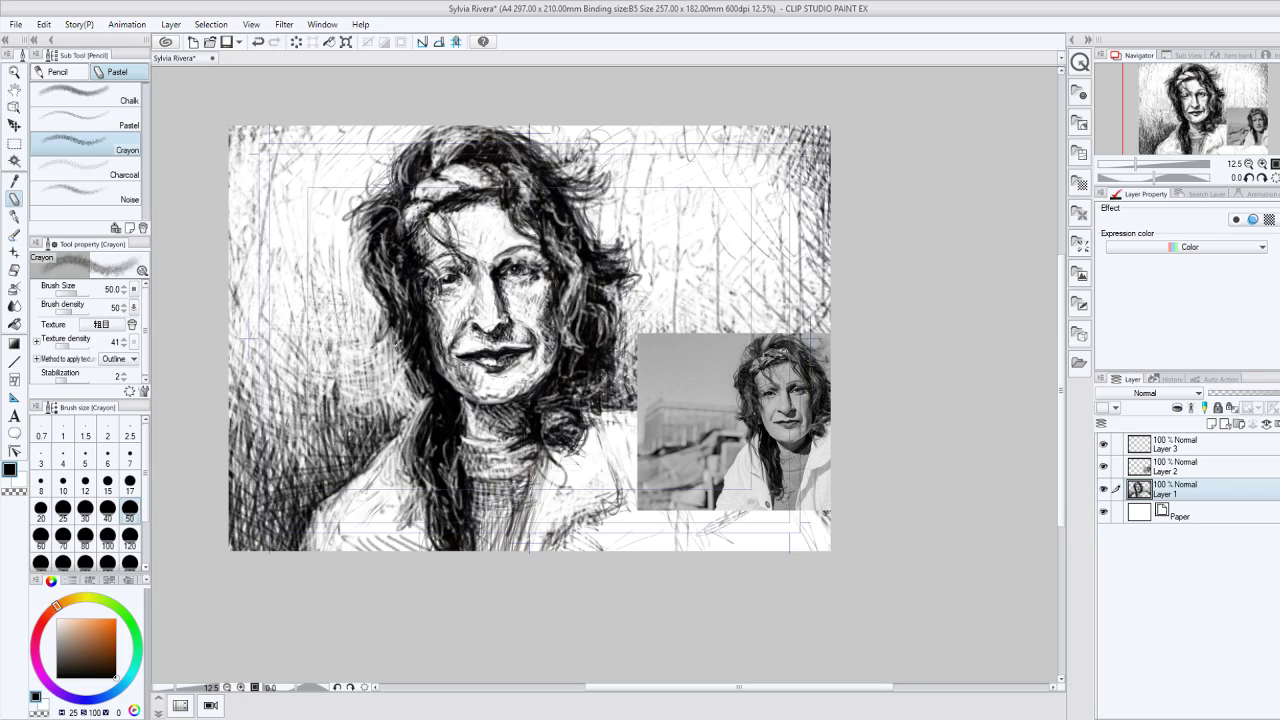
mouse_move(405, 300)
left_mouse_down()
mouse_move(372, 350)
mouse_move(385, 392)
left_mouse_up()
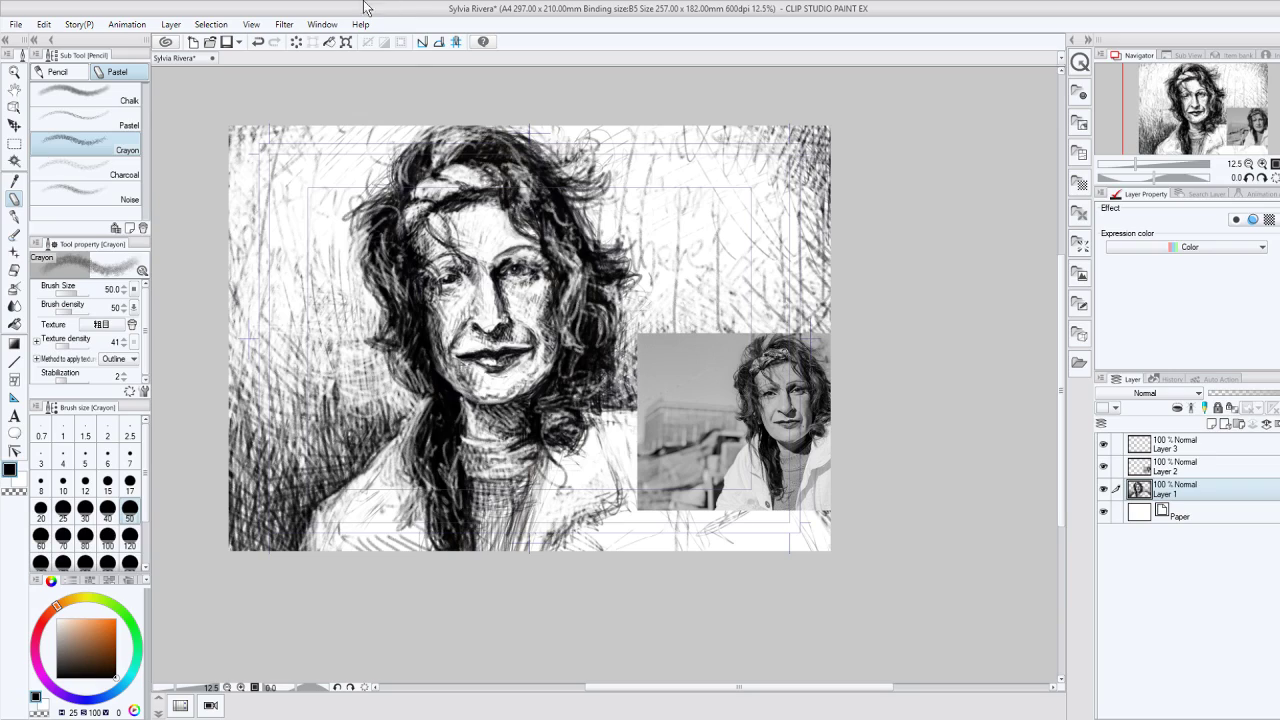
left_click(257, 42)
left_click_drag(357, 342, 349, 376)
mouse_move(414, 350)
left_mouse_down()
mouse_move(424, 393)
mouse_move(394, 432)
left_mouse_up()
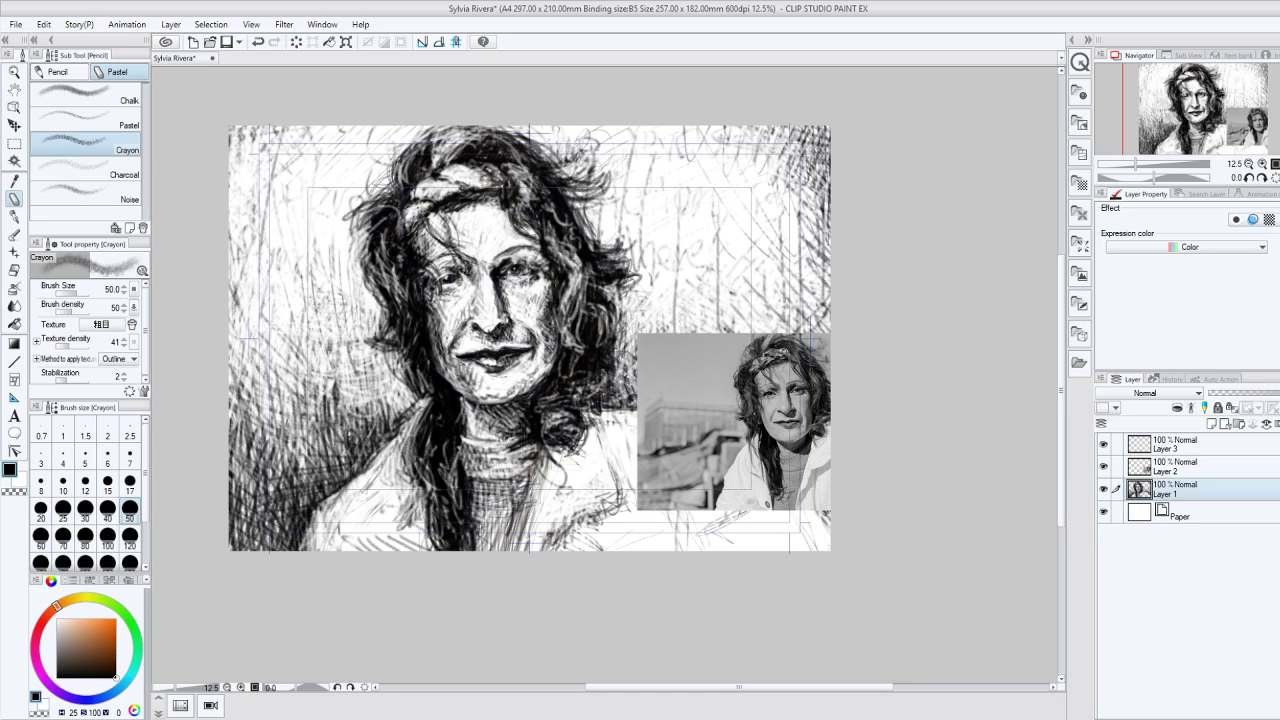
Step: Thicken the long hair lock falling over the left coat collar with black Crayon strands
mouse_move(426, 384)
left_mouse_down()
mouse_move(392, 460)
mouse_move(414, 486)
left_mouse_up()
left_click_drag(416, 440, 396, 478)
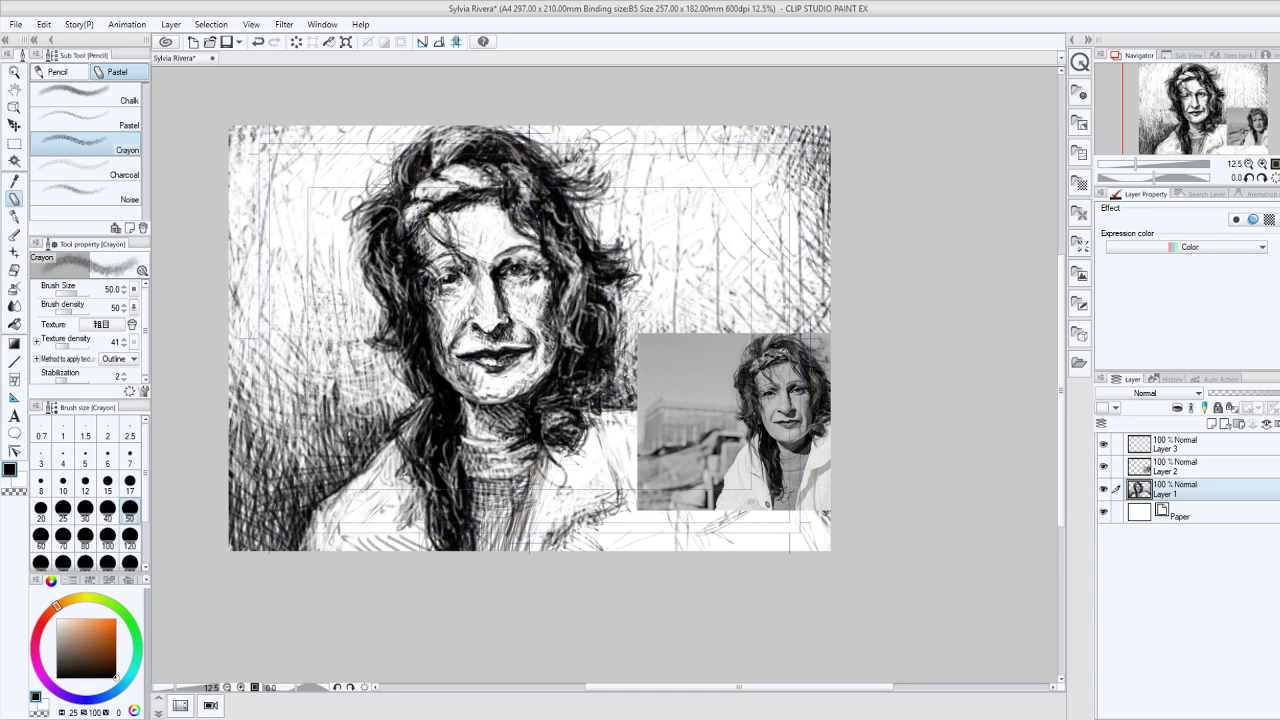
left_click_drag(422, 404, 400, 454)
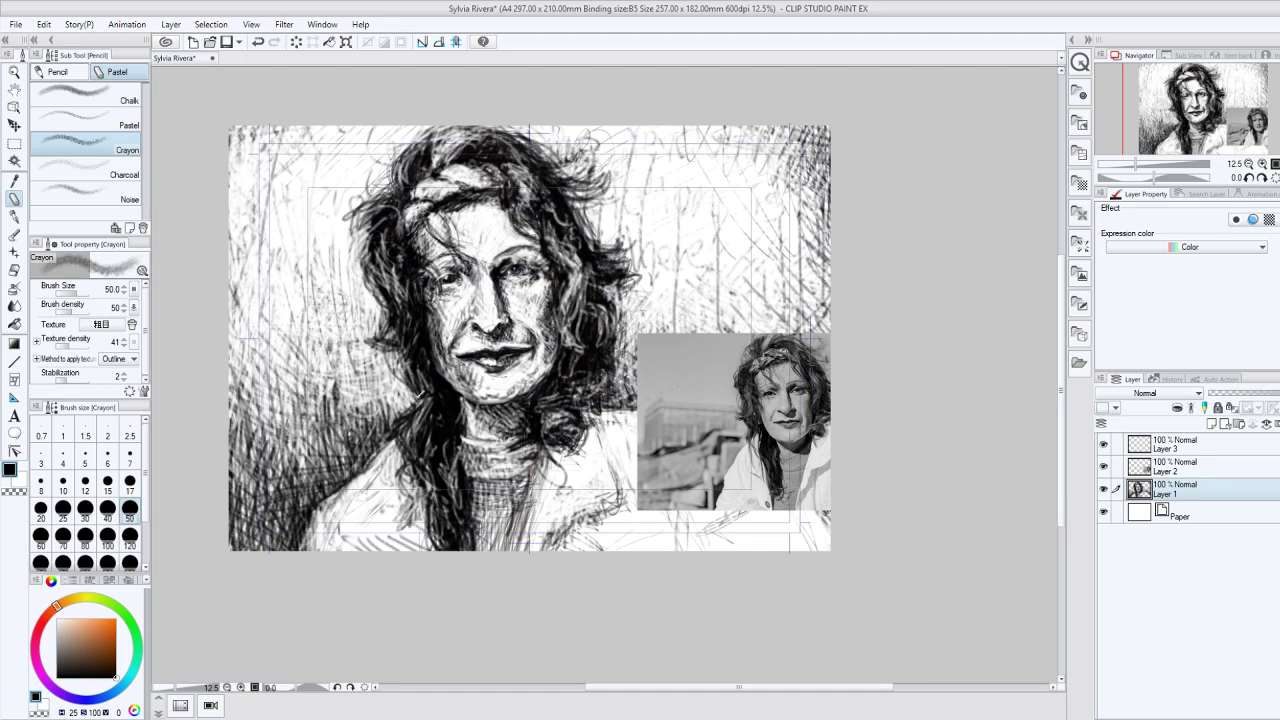
left_click_drag(425, 385, 415, 399)
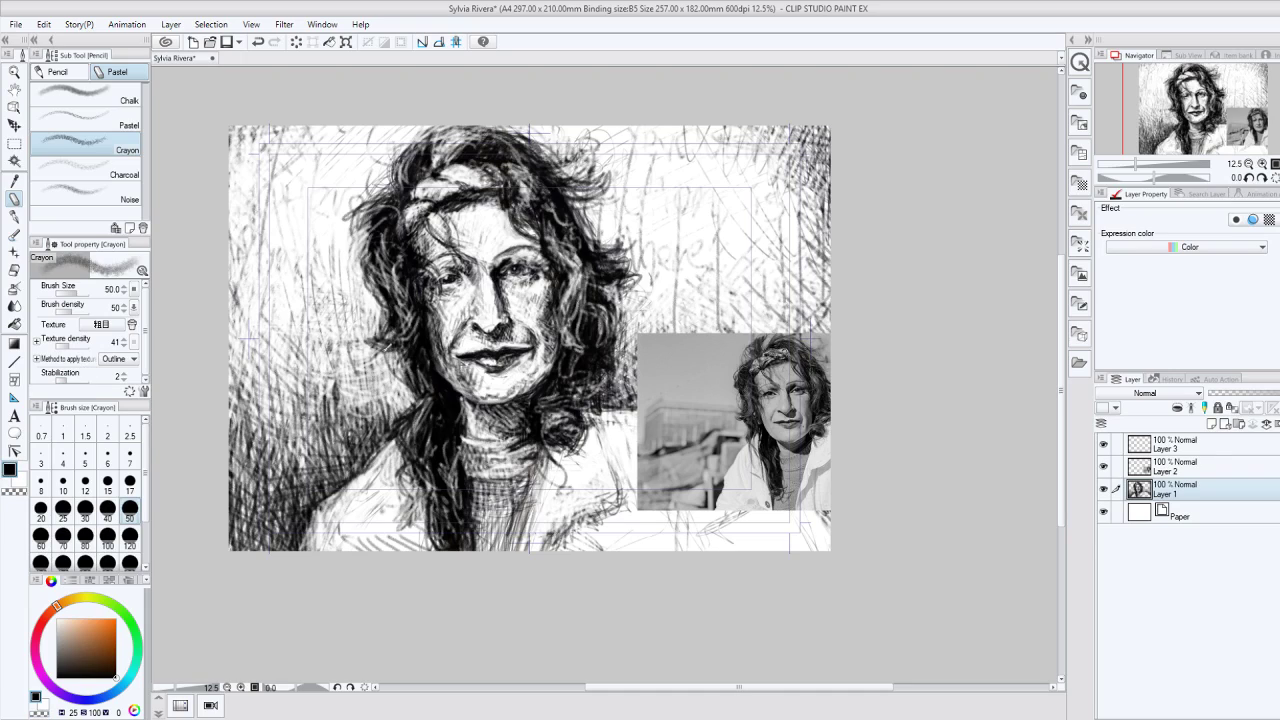
Step: Add loose black strands along the left hair edge and connect them to the long lock below the jaw
left_click_drag(380, 358, 410, 334)
left_click_drag(382, 256, 374, 250)
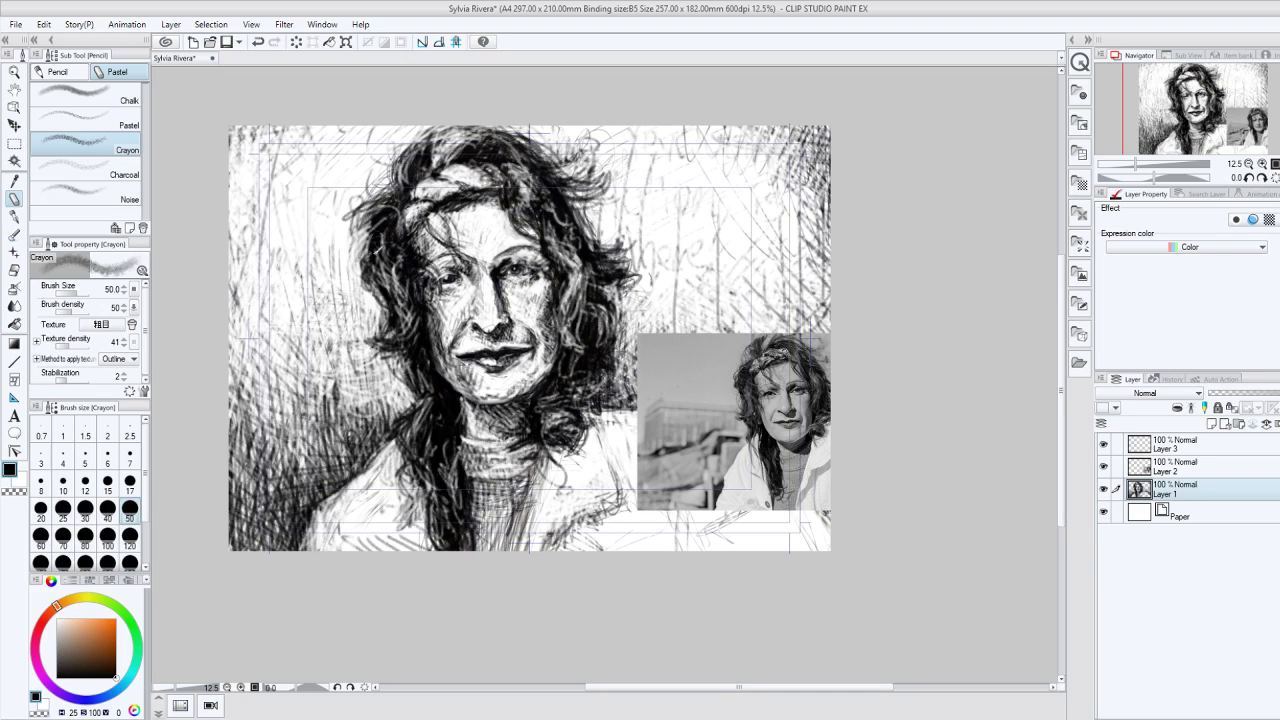
left_click_drag(404, 353, 375, 371)
mouse_move(404, 356)
left_mouse_down()
mouse_move(413, 412)
mouse_move(436, 392)
mouse_move(428, 445)
left_mouse_up()
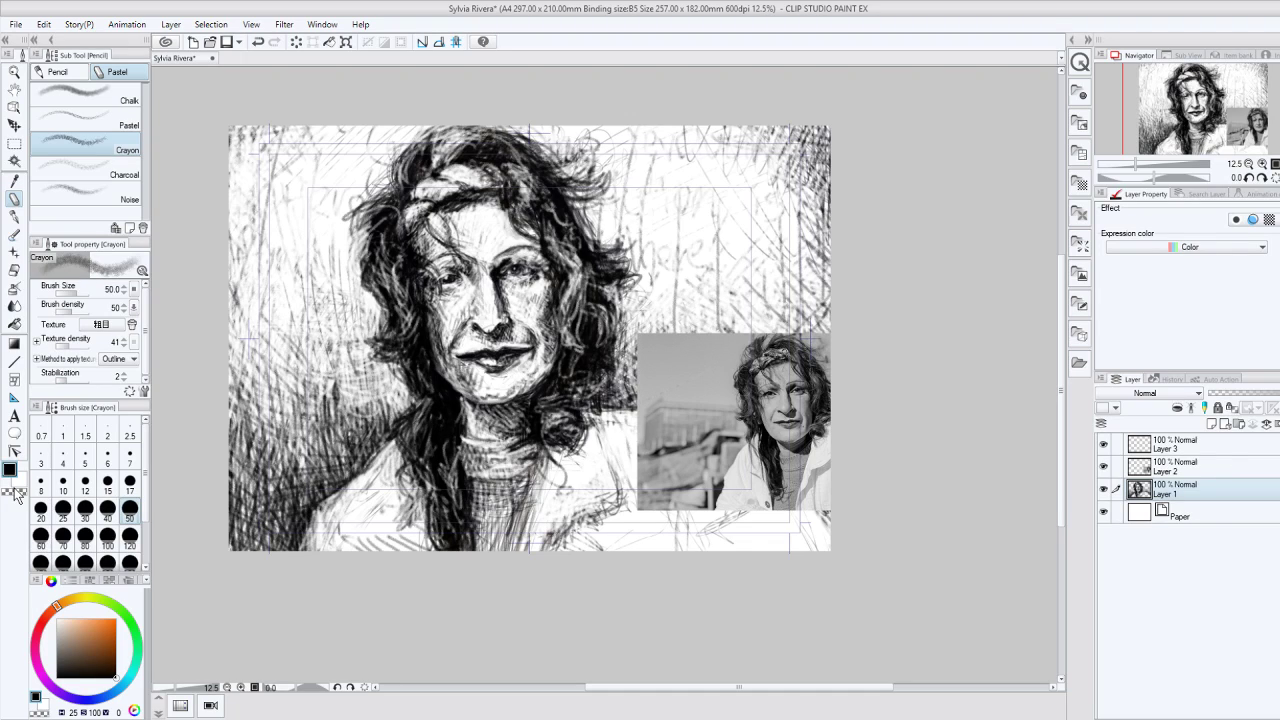
Step: Clean the coat collar beside the long lock with transparent strokes, and redefine the lock and coat edge in black
left_click(15, 492)
mouse_move(434, 418)
left_mouse_down()
mouse_move(410, 474)
mouse_move(424, 407)
mouse_move(386, 468)
mouse_move(348, 478)
mouse_move(400, 438)
mouse_move(364, 478)
left_mouse_up()
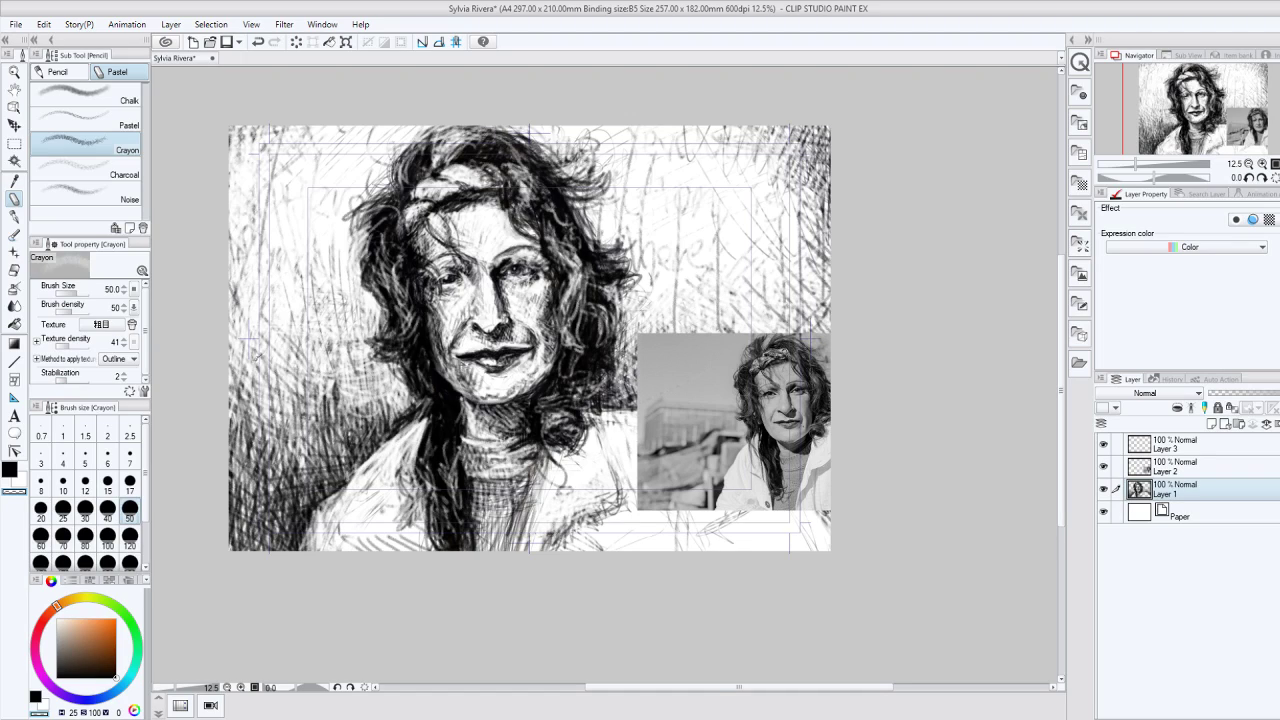
key("c")
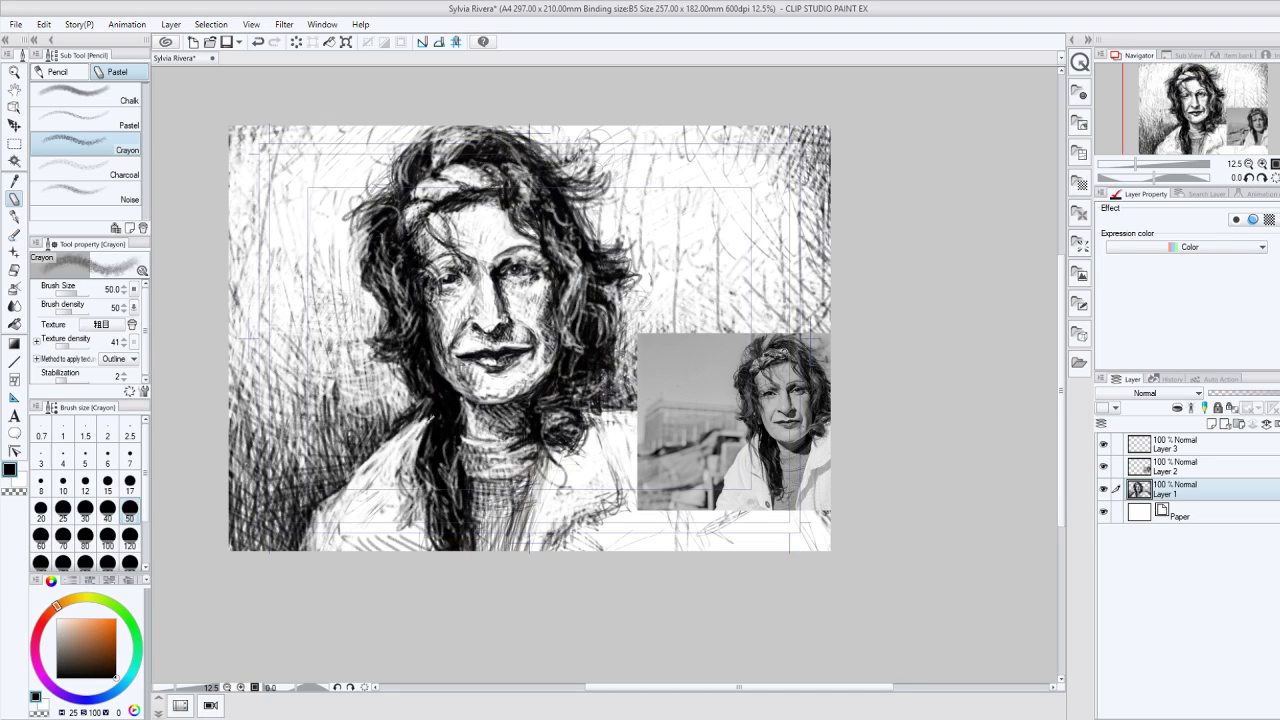
mouse_move(432, 417)
left_mouse_down()
mouse_move(398, 472)
mouse_move(404, 462)
mouse_move(402, 490)
left_mouse_up()
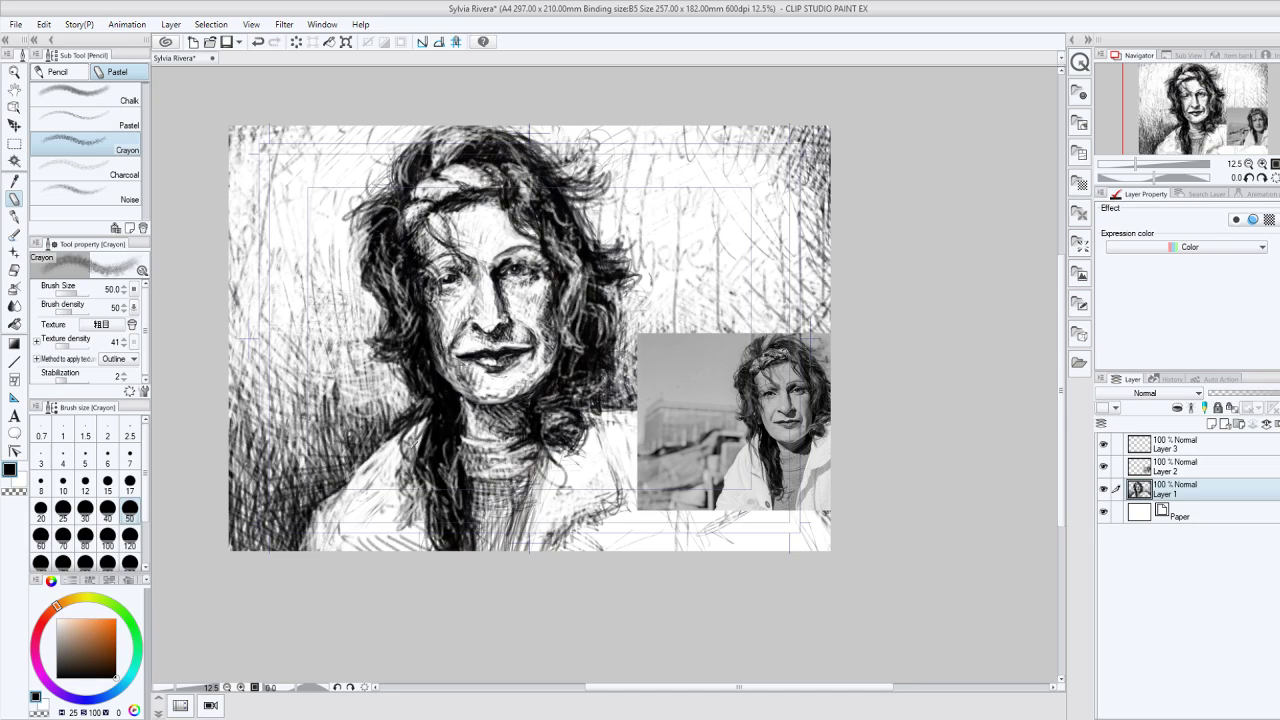
left_click_drag(416, 424, 402, 464)
left_click_drag(324, 450, 320, 476)
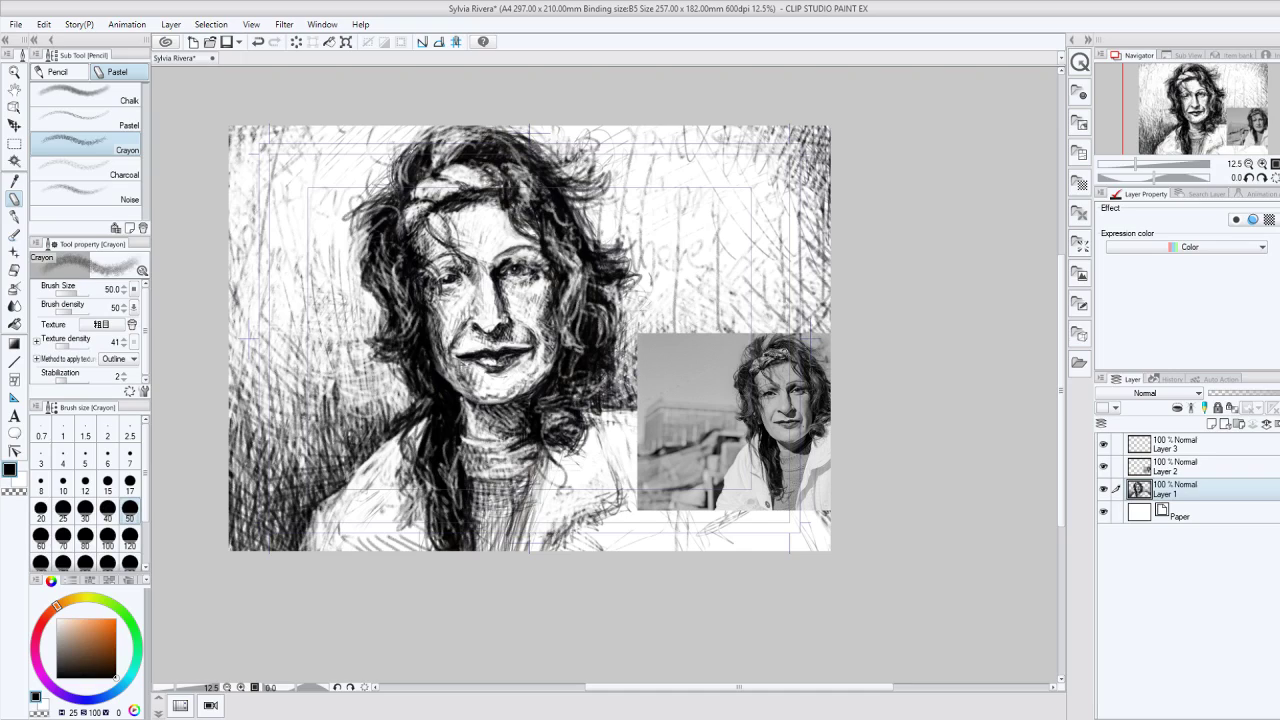
Step: Reinforce the black strands at the crown, the left side hair and the long lock over the sweater
left_click_drag(444, 131, 424, 150)
mouse_move(372, 261)
left_mouse_down()
mouse_move(366, 242)
mouse_move(407, 300)
mouse_move(404, 318)
left_mouse_up()
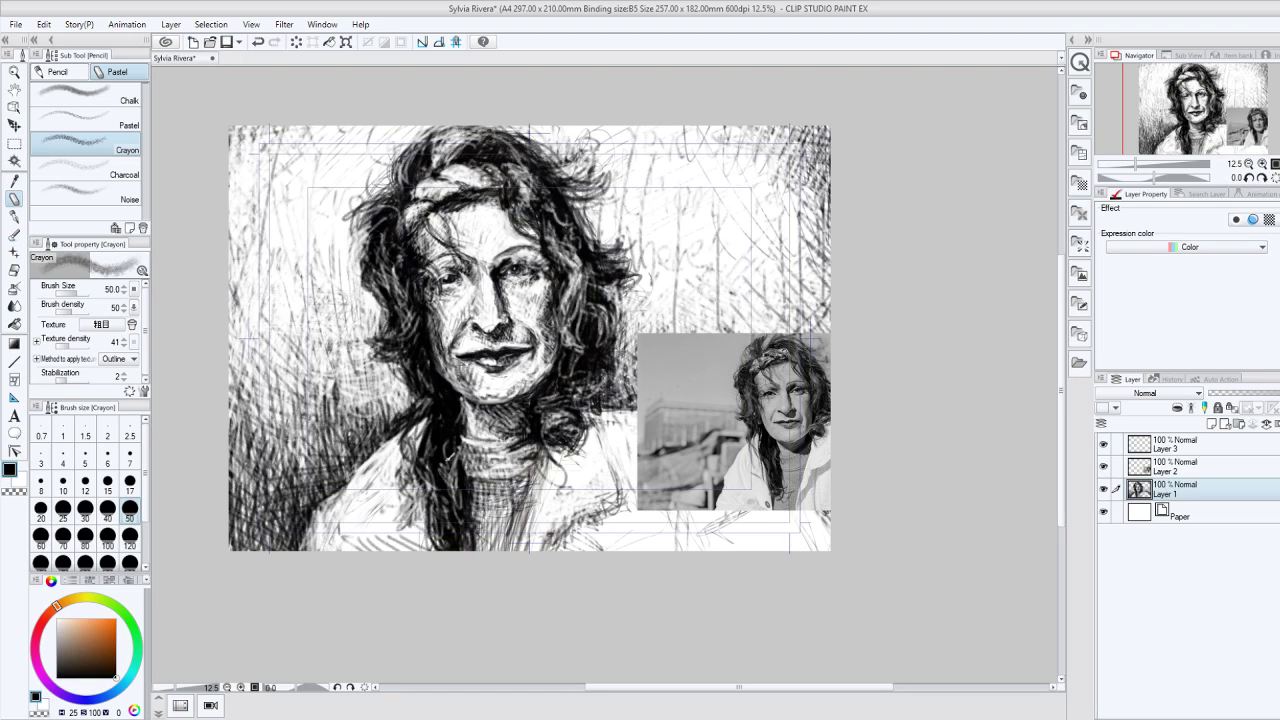
left_click_drag(449, 457, 454, 503)
mouse_move(437, 407)
left_mouse_down()
mouse_move(435, 428)
mouse_move(408, 374)
left_mouse_up()
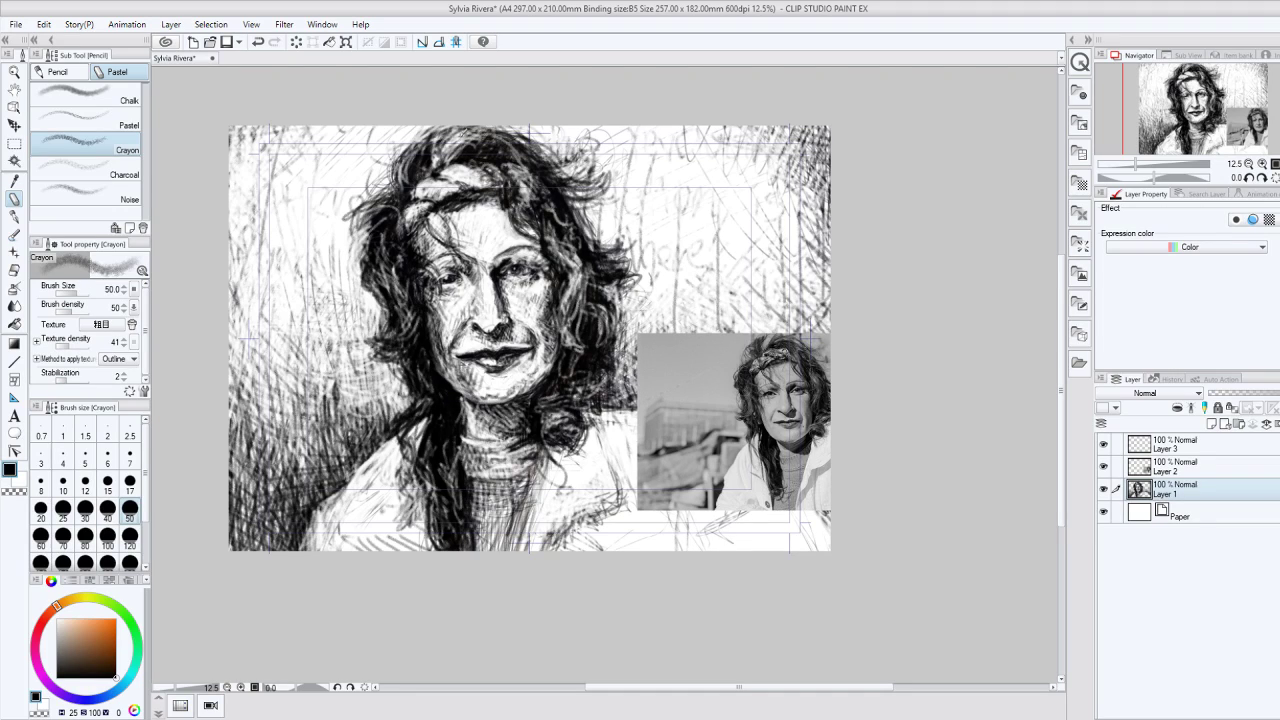
Step: Darken the hair strands running from the crown down the portrait's right side with black Crayon strokes
mouse_move(410, 160)
left_mouse_down()
mouse_move(389, 186)
mouse_move(418, 150)
left_mouse_up()
mouse_move(504, 136)
left_mouse_down()
mouse_move(602, 178)
mouse_move(580, 196)
mouse_move(584, 338)
left_mouse_up()
left_click_drag(586, 262, 566, 308)
left_click_drag(570, 258, 558, 222)
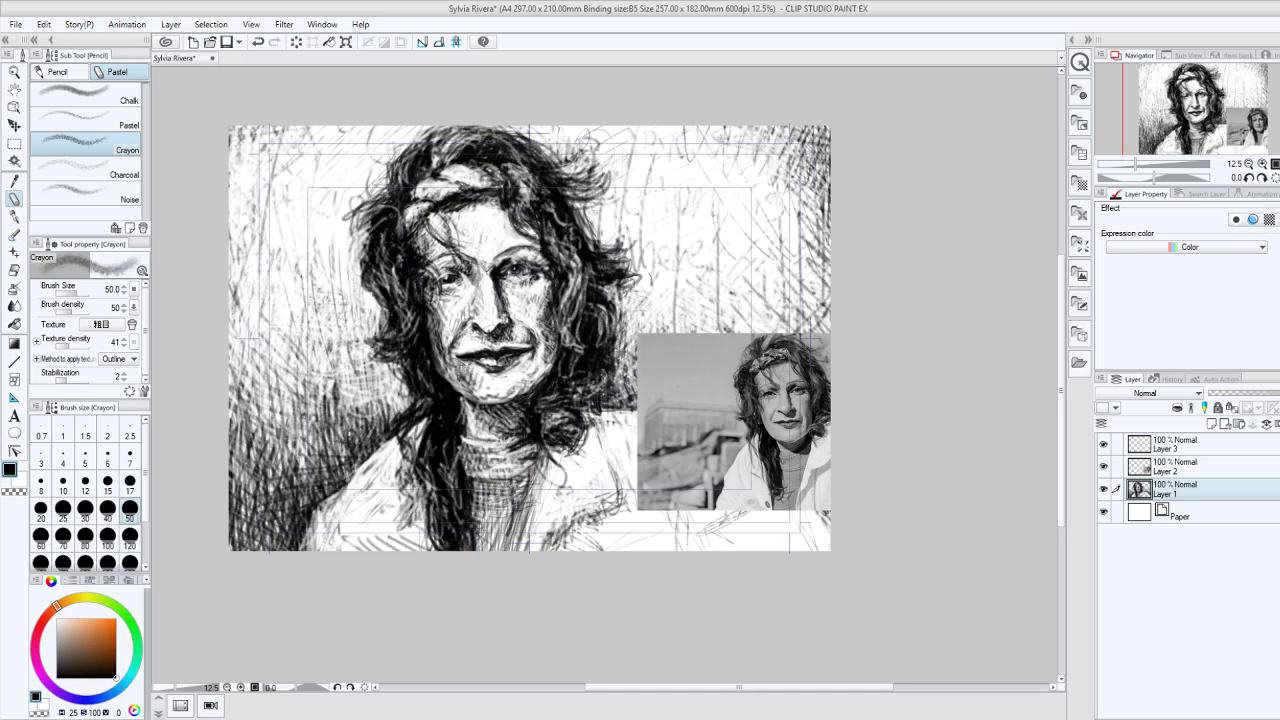
Step: Switch to transparent and add light touches beside the nose bridge and on the lower end of the long lock
key("c")
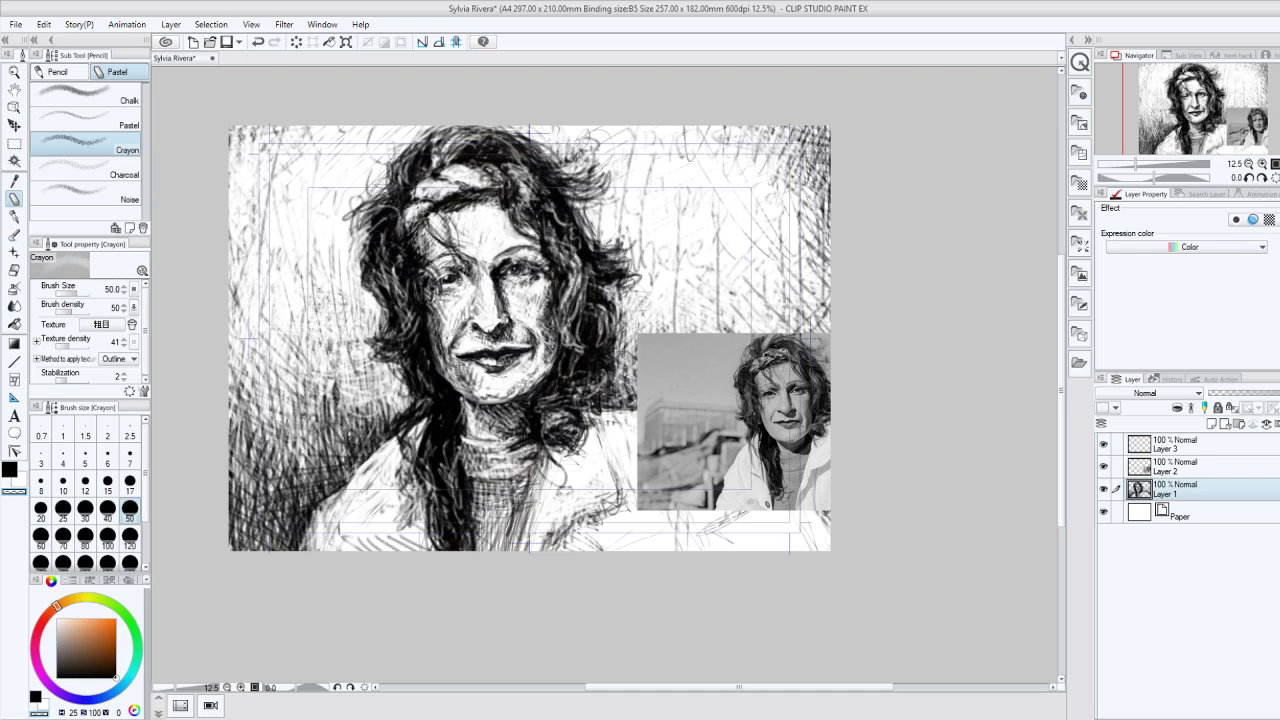
left_click_drag(491, 269, 499, 279)
mouse_move(474, 514)
left_mouse_down()
mouse_move(454, 548)
mouse_move(468, 526)
mouse_move(466, 548)
mouse_move(455, 500)
left_mouse_up()
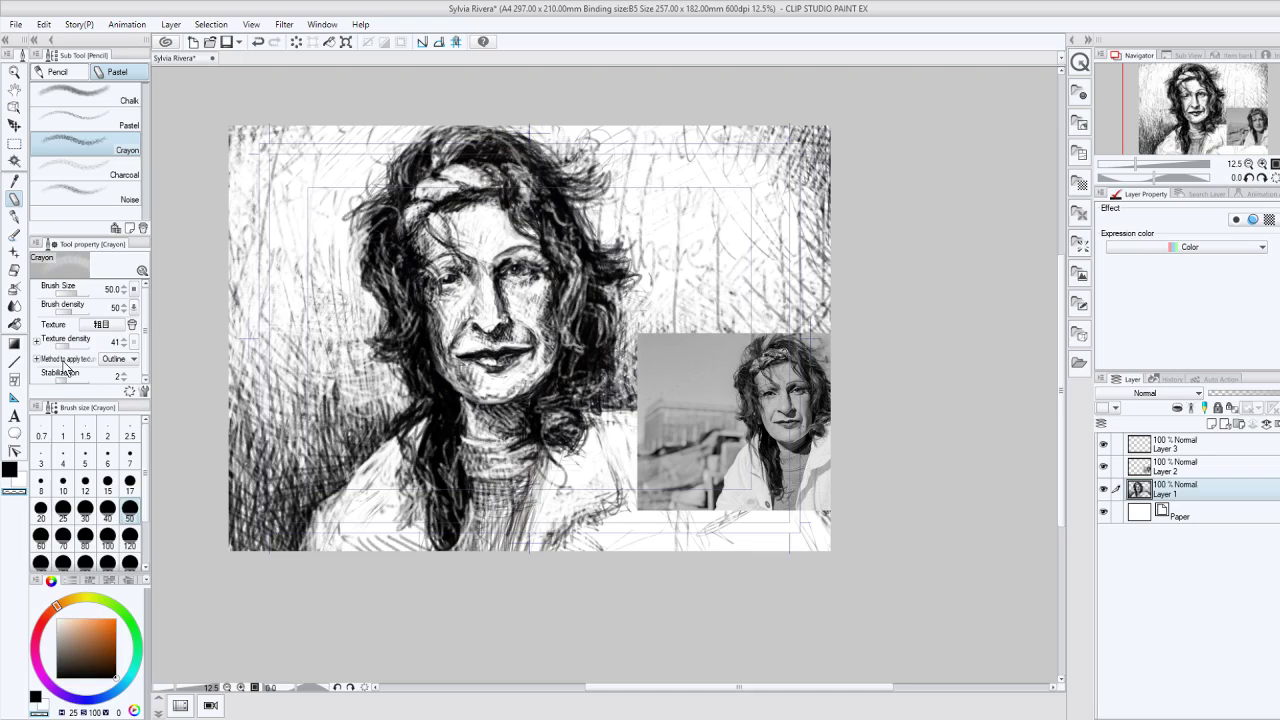
Step: Switch back to black and darken the long lock along the sweater and beside the coat collar
key("c")
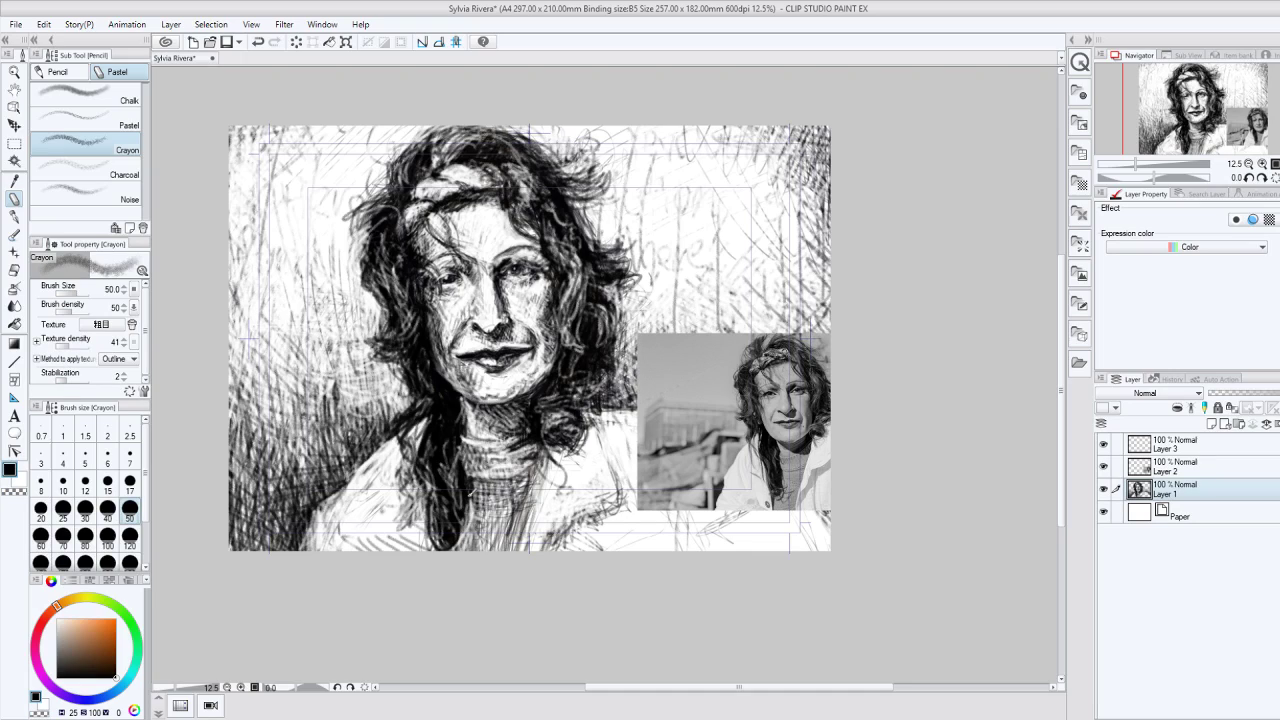
mouse_move(464, 494)
left_mouse_down()
mouse_move(479, 562)
mouse_move(457, 529)
mouse_move(459, 556)
mouse_move(475, 502)
left_mouse_up()
left_click_drag(465, 548, 455, 466)
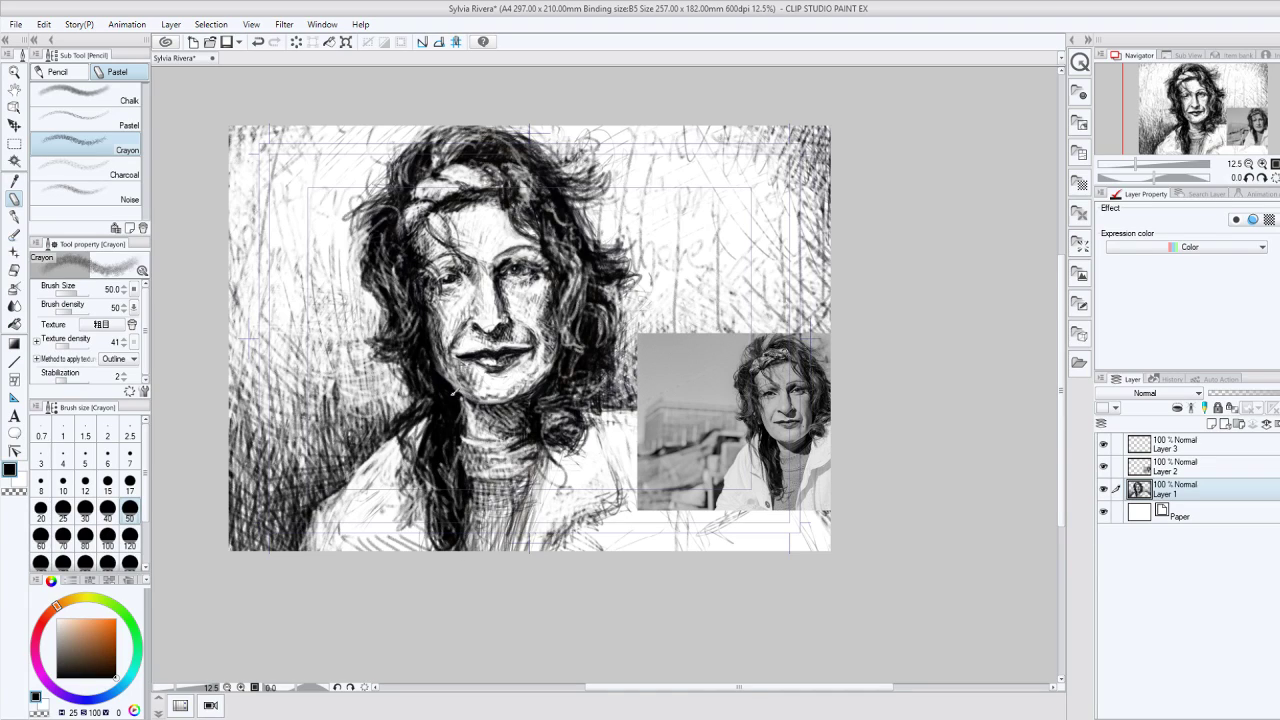
left_click_drag(420, 422, 422, 440)
Step: Shade the right side hair, long lock, sweater and right coat lapel with black Crayon strokes
left_click_drag(576, 256, 610, 388)
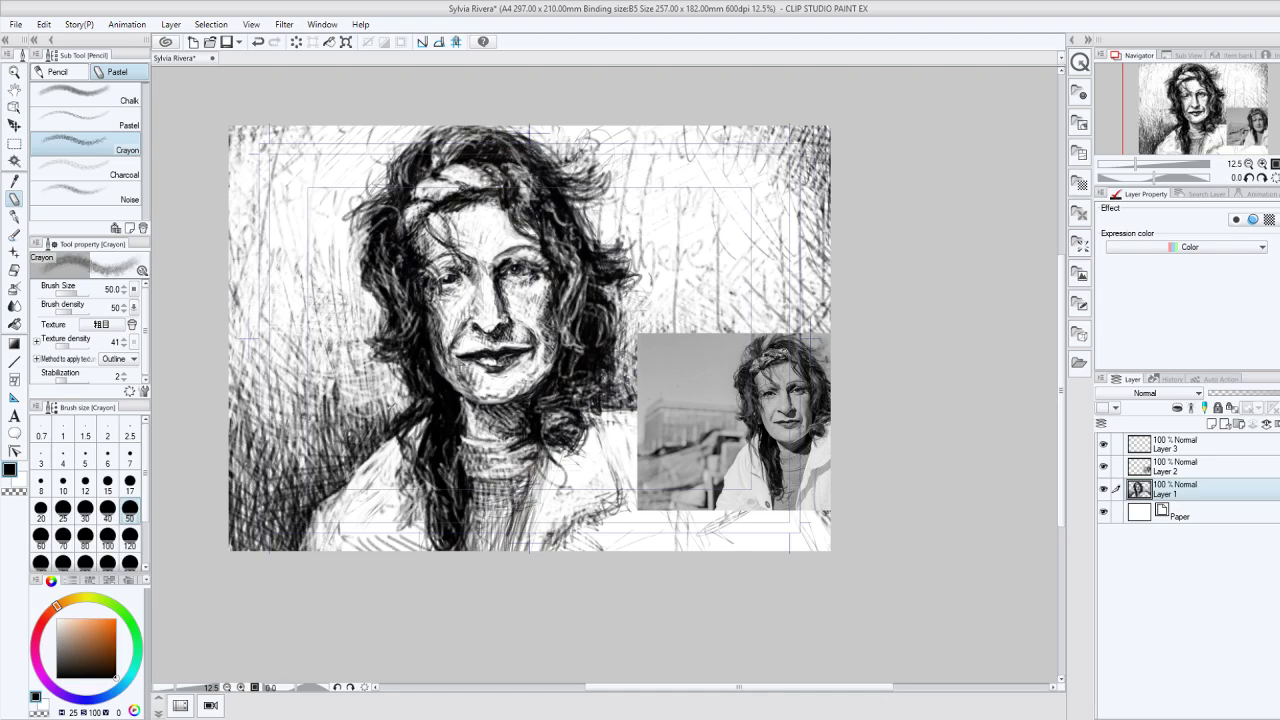
mouse_move(410, 420)
left_mouse_down()
mouse_move(422, 460)
mouse_move(400, 442)
mouse_move(418, 462)
mouse_move(409, 520)
mouse_move(398, 492)
mouse_move(412, 536)
mouse_move(380, 540)
mouse_move(372, 526)
mouse_move(384, 548)
mouse_move(391, 523)
mouse_move(307, 507)
mouse_move(314, 530)
mouse_move(338, 536)
mouse_move(386, 470)
mouse_move(412, 520)
mouse_move(419, 508)
left_mouse_up()
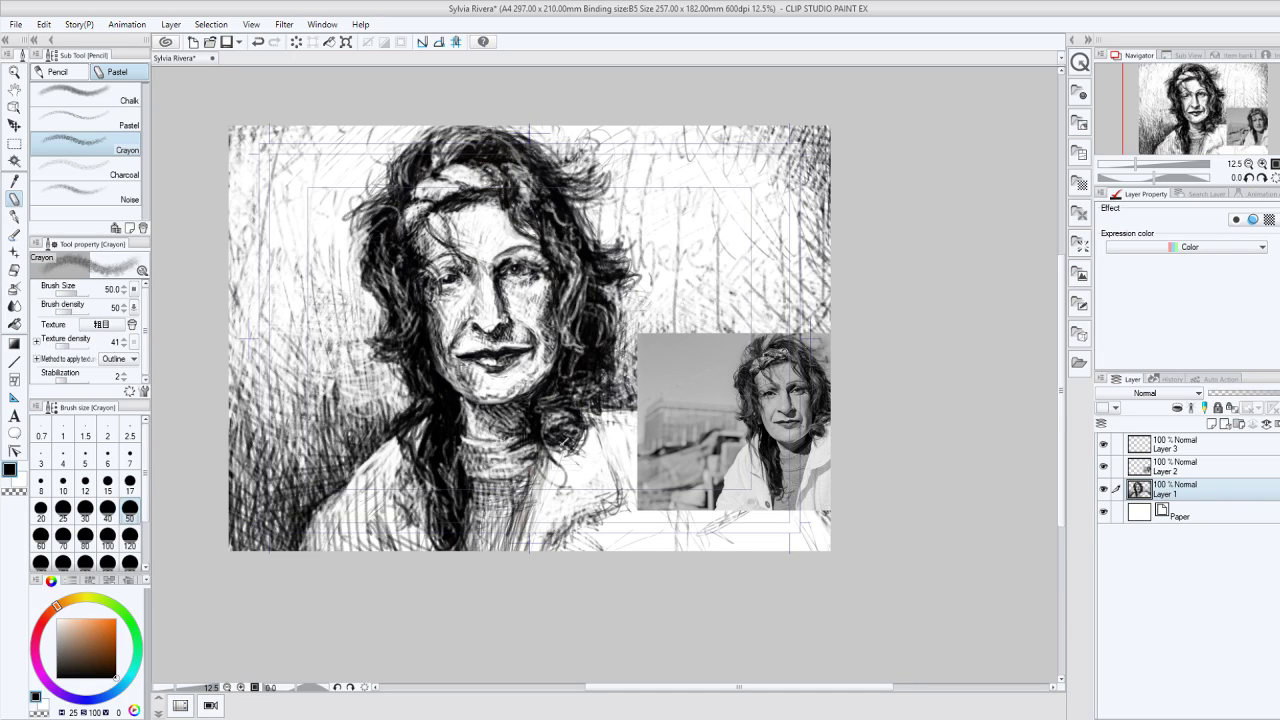
left_click_drag(545, 450, 556, 488)
mouse_move(580, 438)
left_mouse_down()
mouse_move(562, 492)
mouse_move(516, 528)
left_mouse_up()
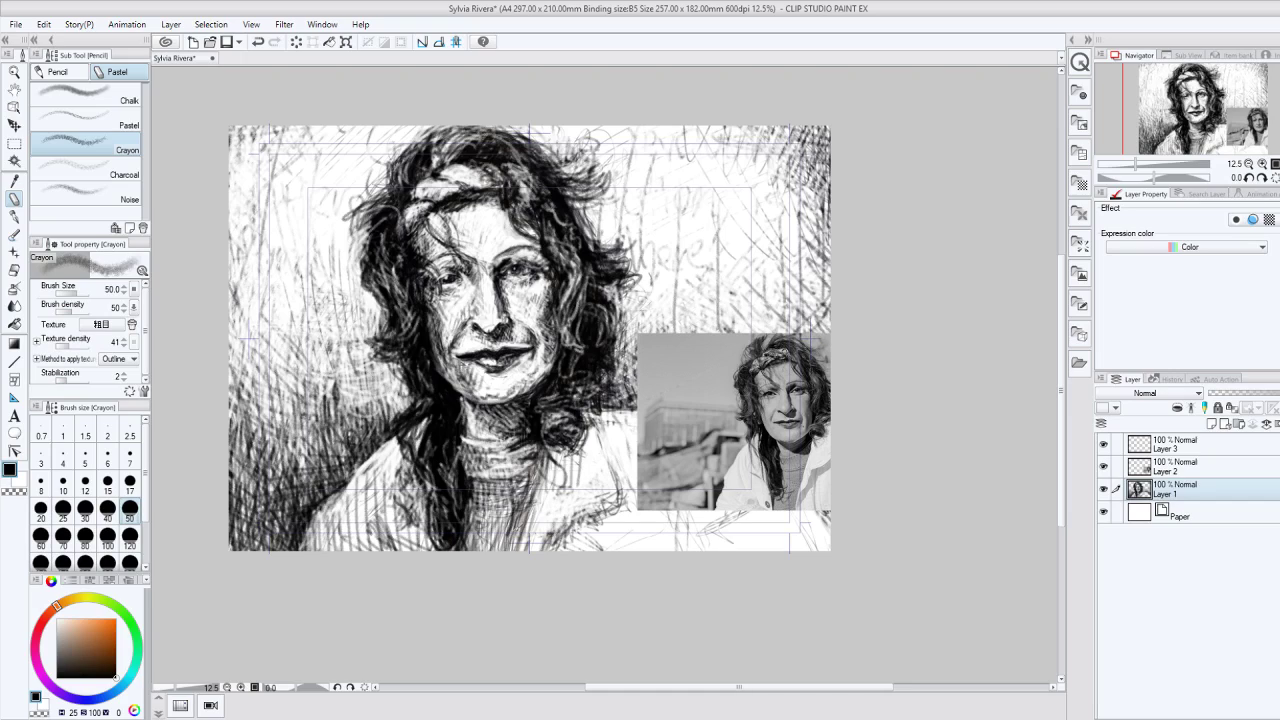
Step: Add black Crayon hatching to the lower sweater and the coat lapel on the portrait's right side
left_click_drag(544, 448, 514, 550)
left_click_drag(616, 498, 556, 532)
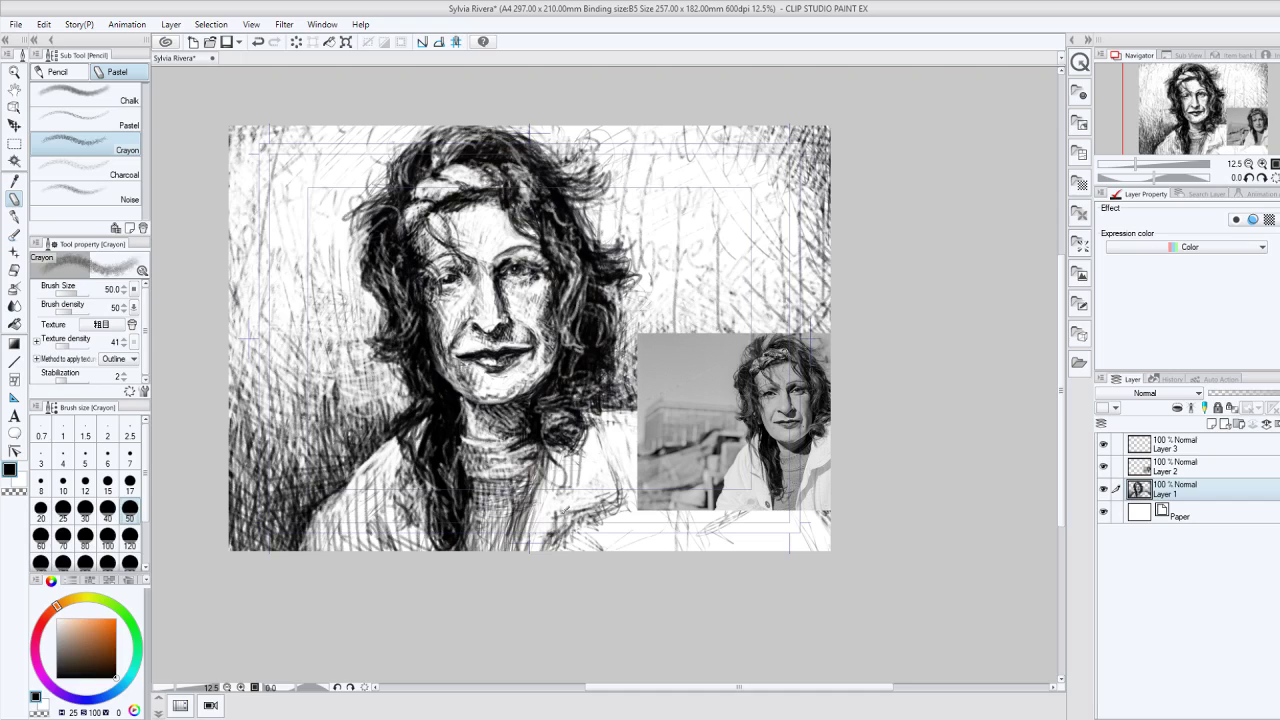
left_click_drag(618, 468, 536, 551)
left_click_drag(597, 503, 582, 550)
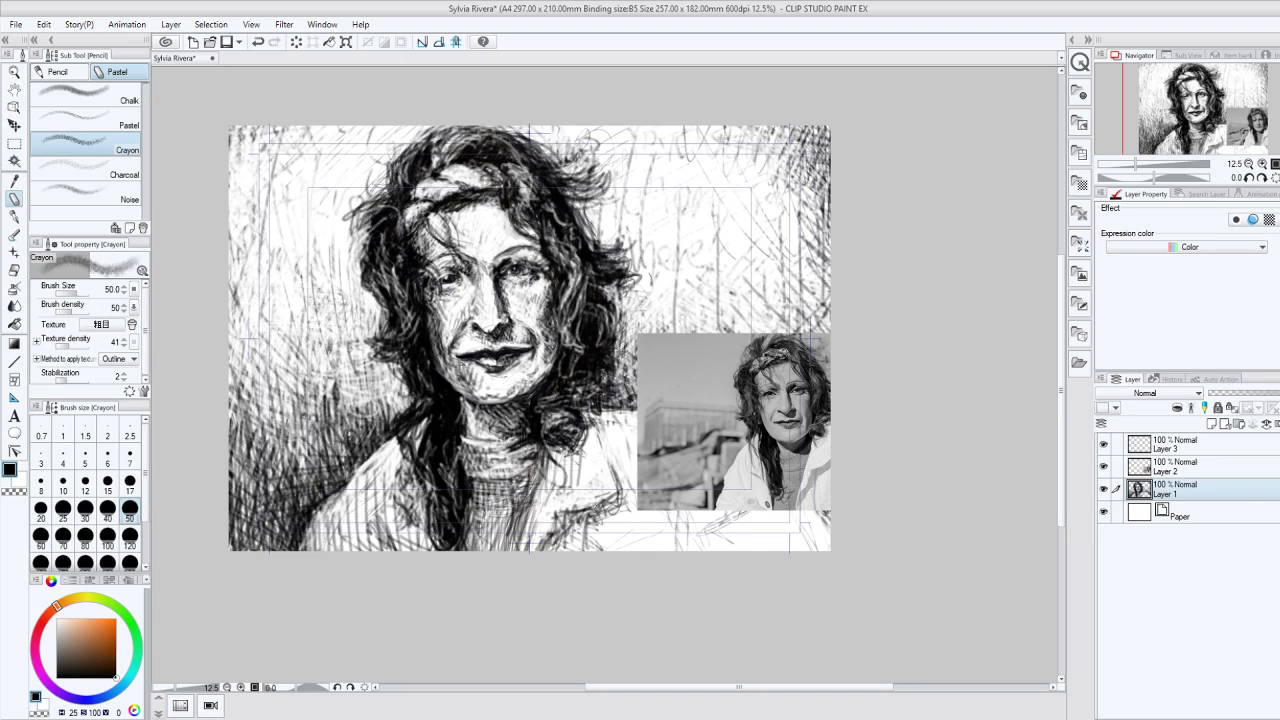
left_click_drag(597, 503, 576, 551)
left_click_drag(566, 519, 550, 551)
left_click_drag(606, 513, 588, 551)
left_click_drag(626, 446, 610, 485)
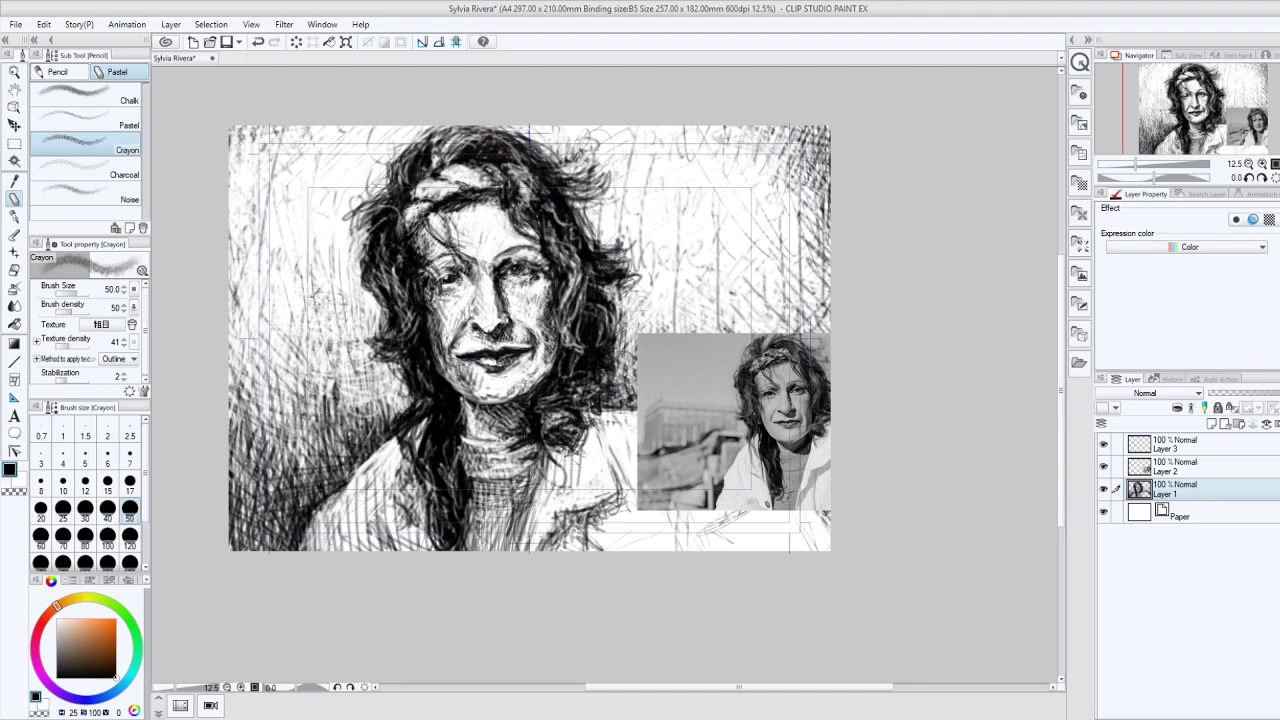
Step: Move the reference photo on Layer 2 to the canvas's upper left and return to the Crayon on Layer 1
left_click(1104, 466)
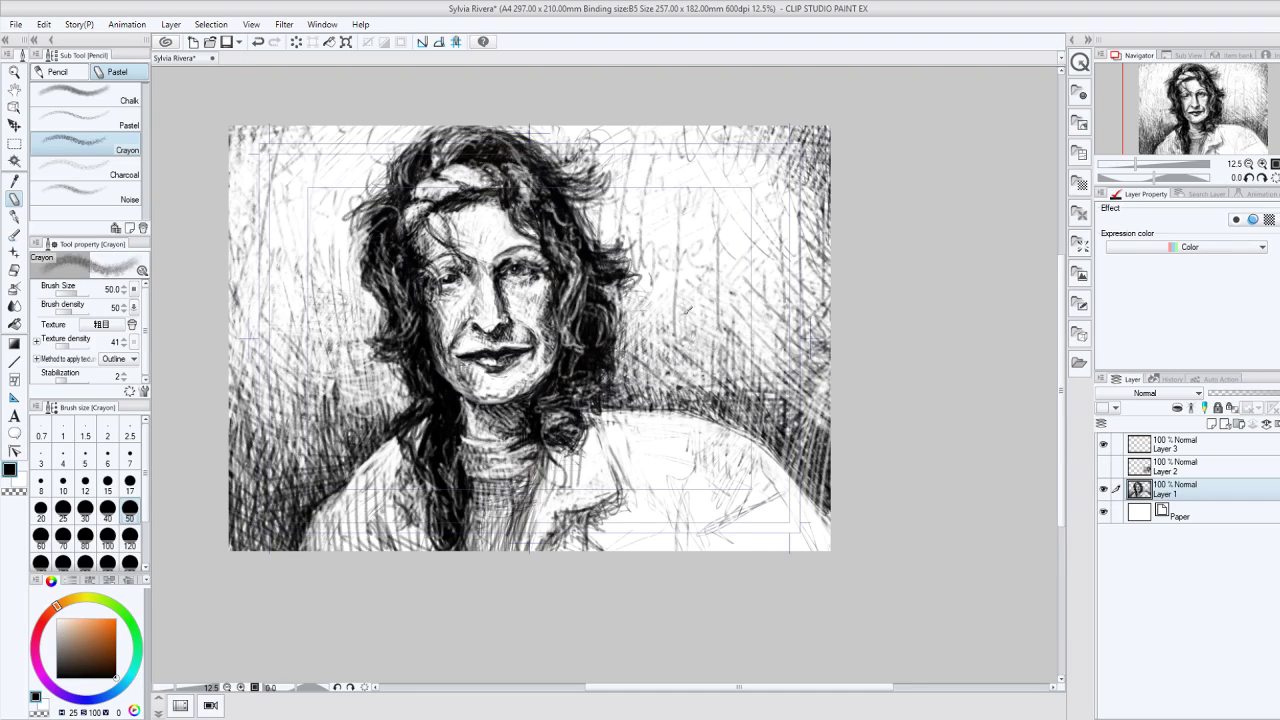
left_click(1104, 466)
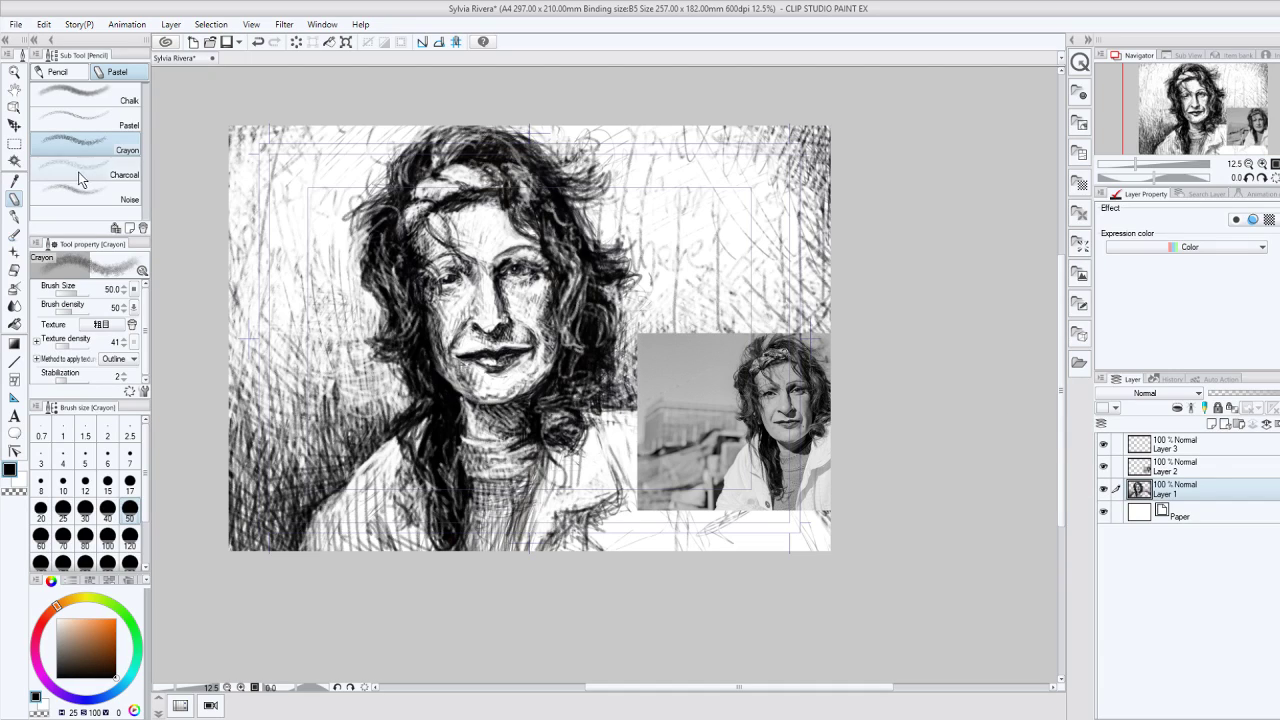
left_click(1185, 472)
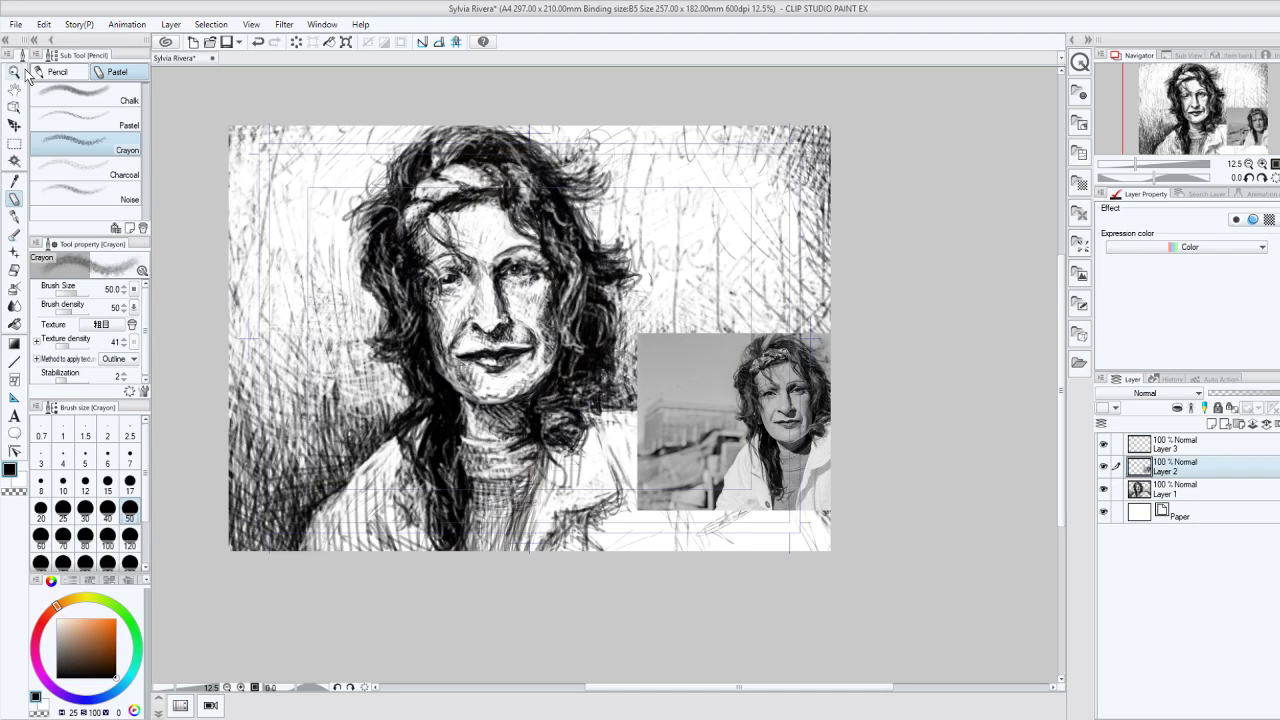
left_click(14, 124)
left_click_drag(629, 428, 258, 246)
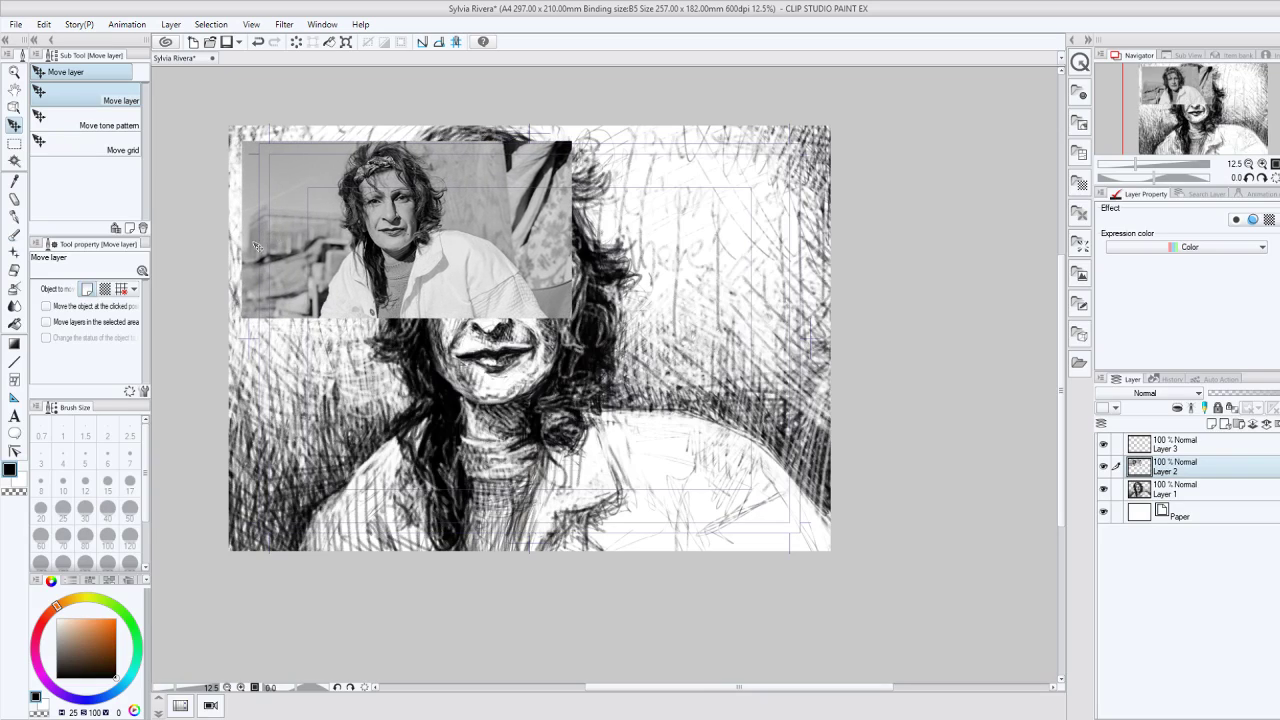
left_click(14, 198)
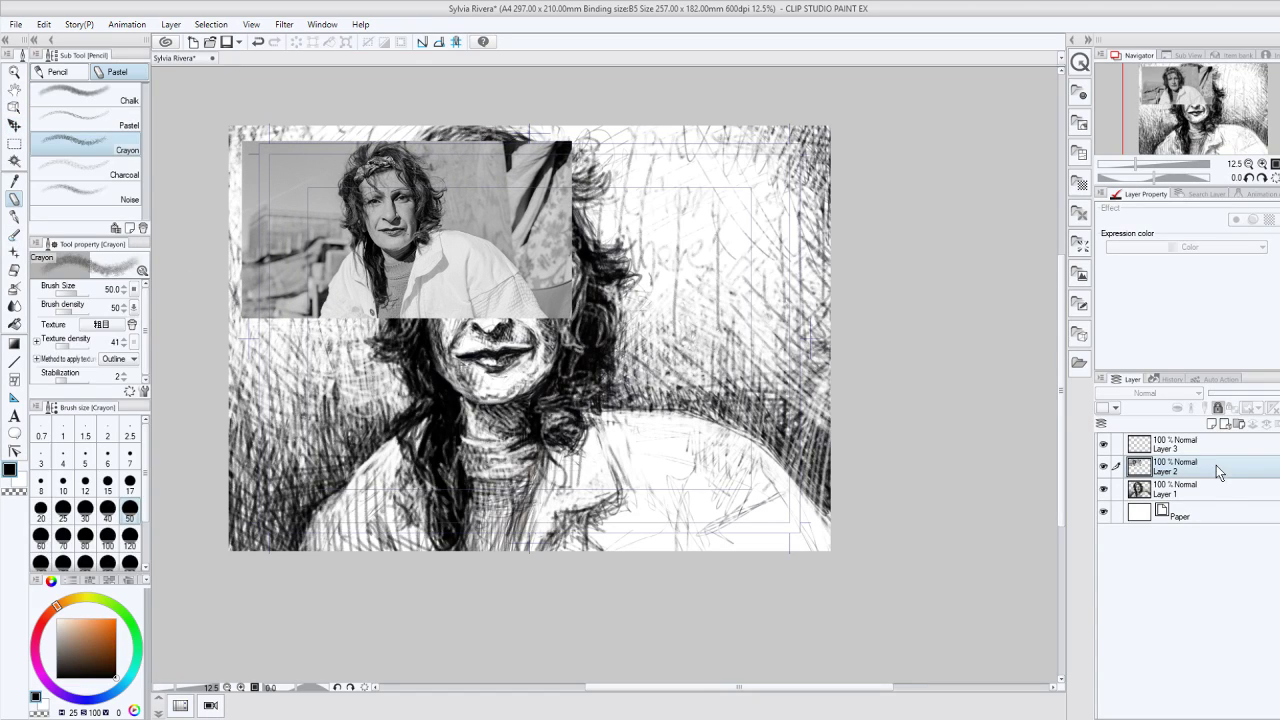
left_click(1210, 488)
Step: Darken the coat's right shoulder outline from the hair curl down the sleeve to the canvas's lower right corner
left_click_drag(598, 408, 684, 391)
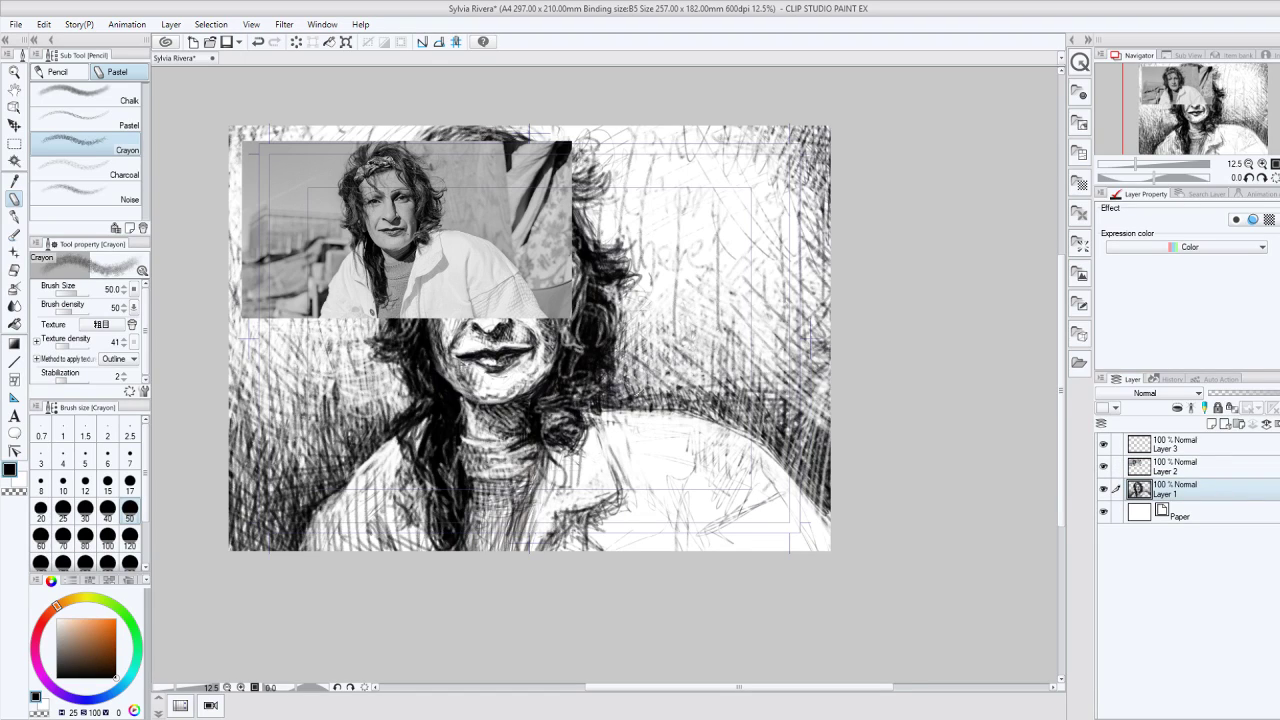
left_click_drag(606, 462, 620, 430)
mouse_move(624, 416)
left_mouse_down()
mouse_move(674, 400)
mouse_move(708, 424)
mouse_move(756, 398)
left_mouse_up()
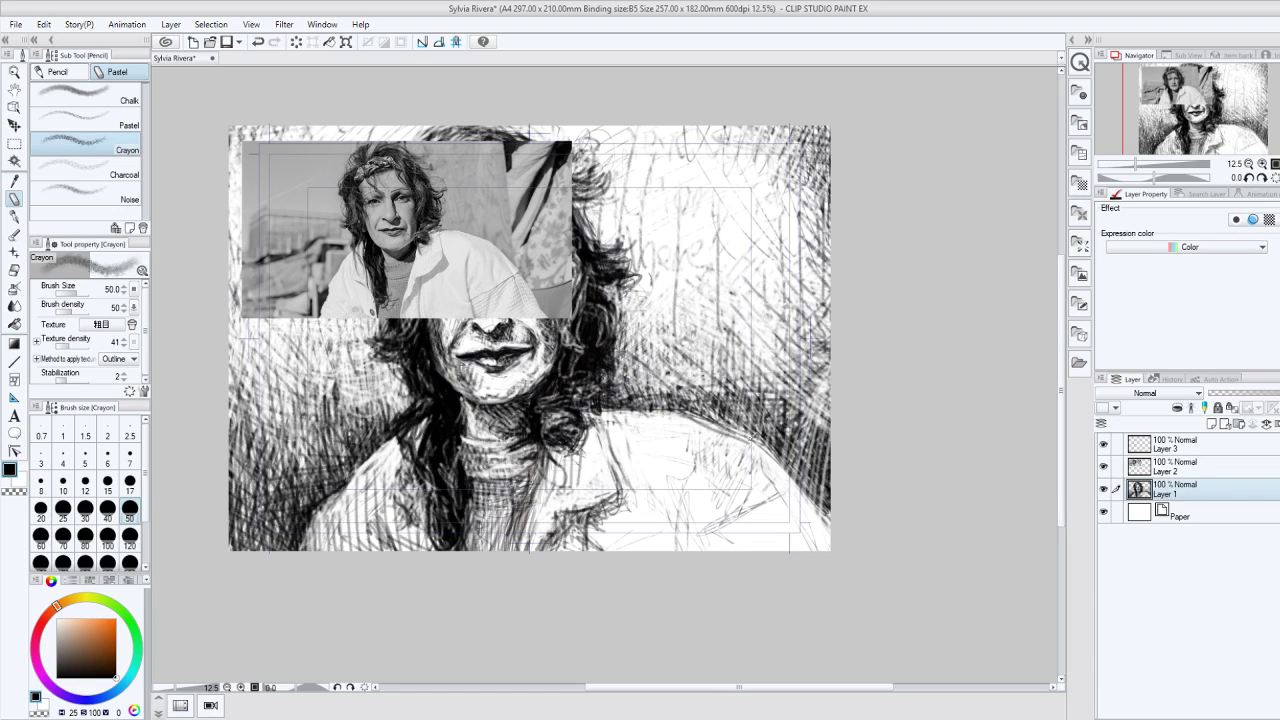
left_click_drag(656, 402, 754, 442)
left_click_drag(706, 408, 718, 420)
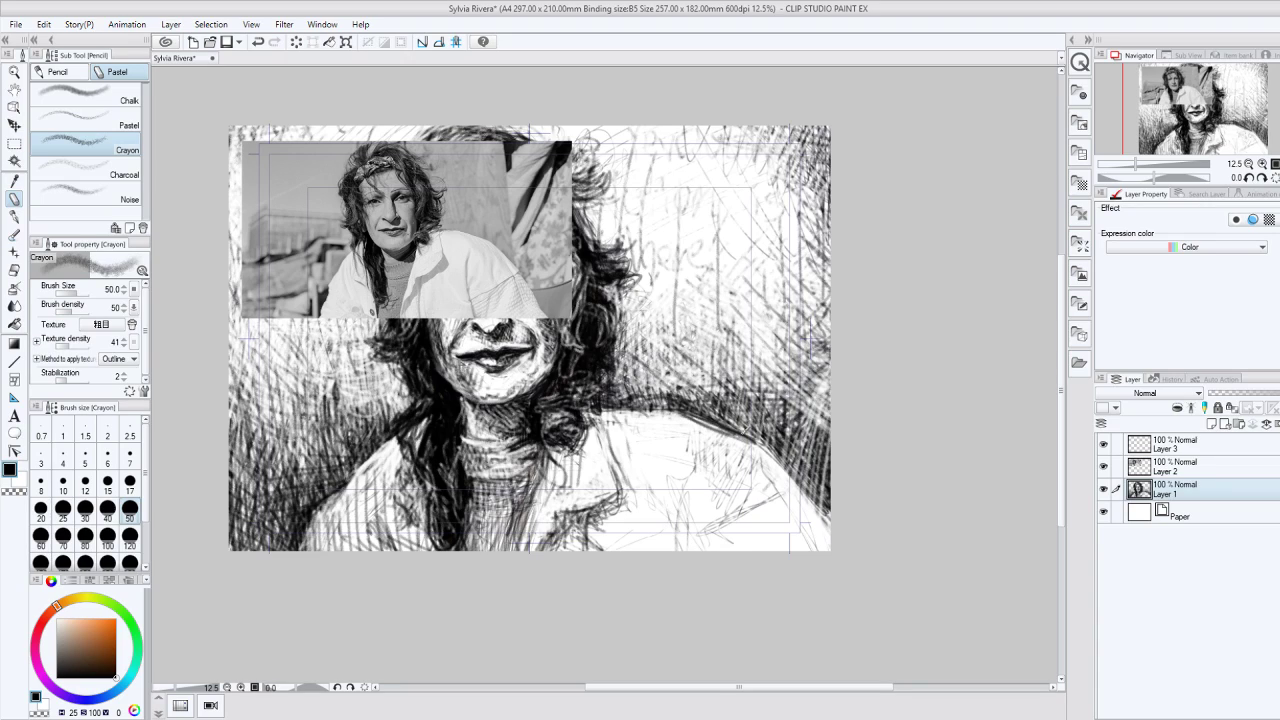
left_click_drag(764, 442, 820, 545)
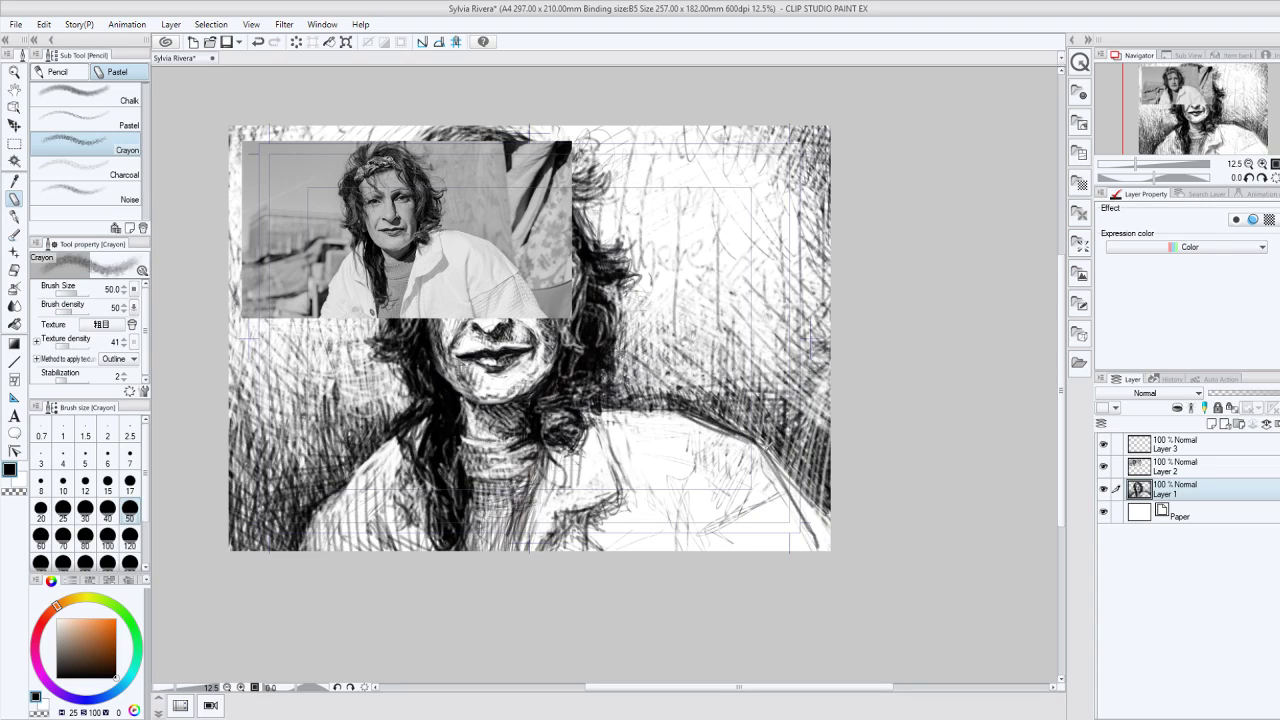
mouse_move(764, 430)
left_mouse_down()
mouse_move(826, 548)
mouse_move(826, 512)
left_mouse_up()
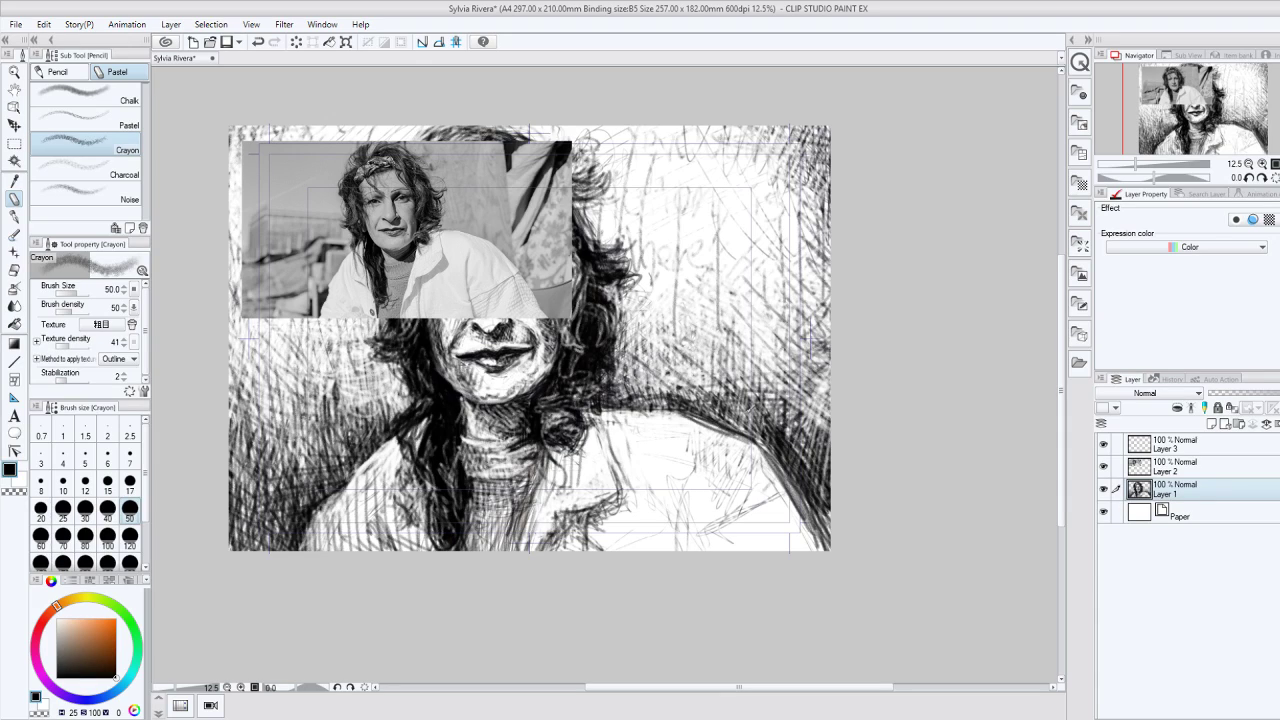
mouse_move(702, 378)
left_mouse_down()
mouse_move(721, 418)
mouse_move(760, 438)
left_mouse_up()
Step: Draw black fold lines across the right shoulder and where the sleeve meets the coat body
mouse_move(650, 400)
left_mouse_down()
mouse_move(686, 410)
mouse_move(694, 448)
mouse_move(696, 436)
mouse_move(744, 438)
mouse_move(768, 482)
left_mouse_up()
left_click_drag(734, 514, 697, 544)
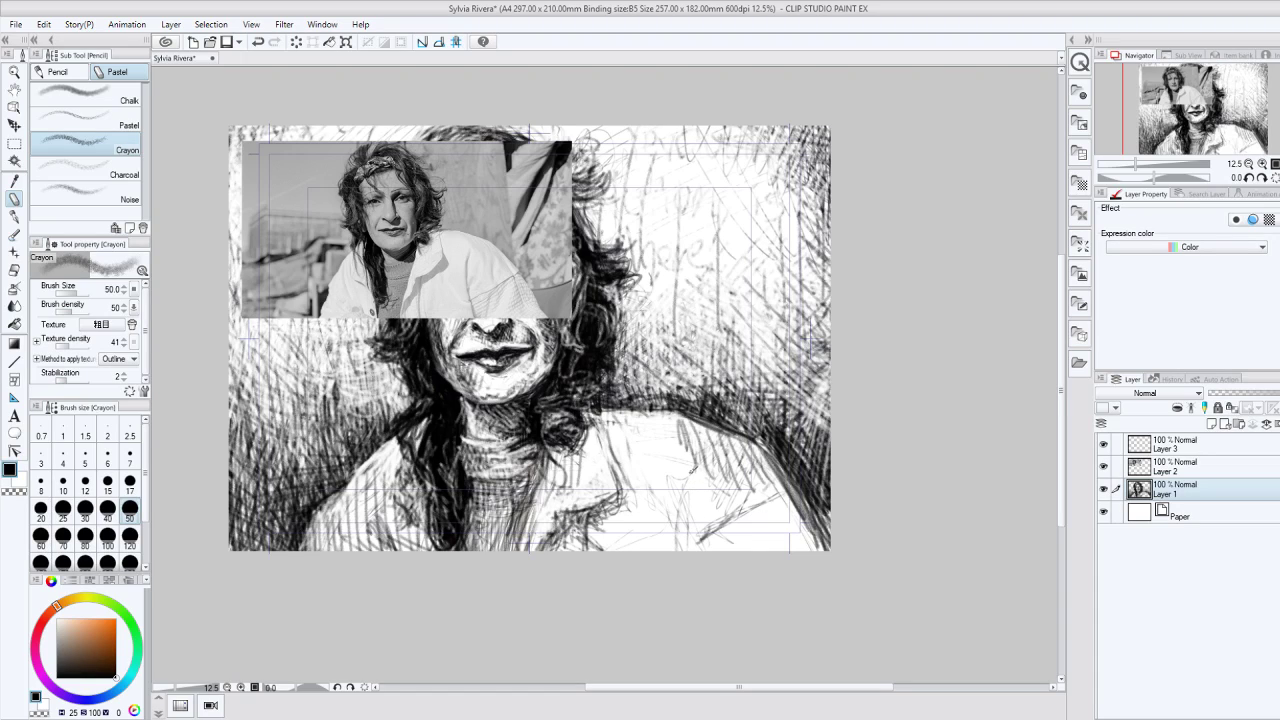
left_click_drag(690, 468, 695, 549)
mouse_move(702, 544)
left_mouse_down()
mouse_move(730, 522)
mouse_move(728, 540)
left_mouse_up()
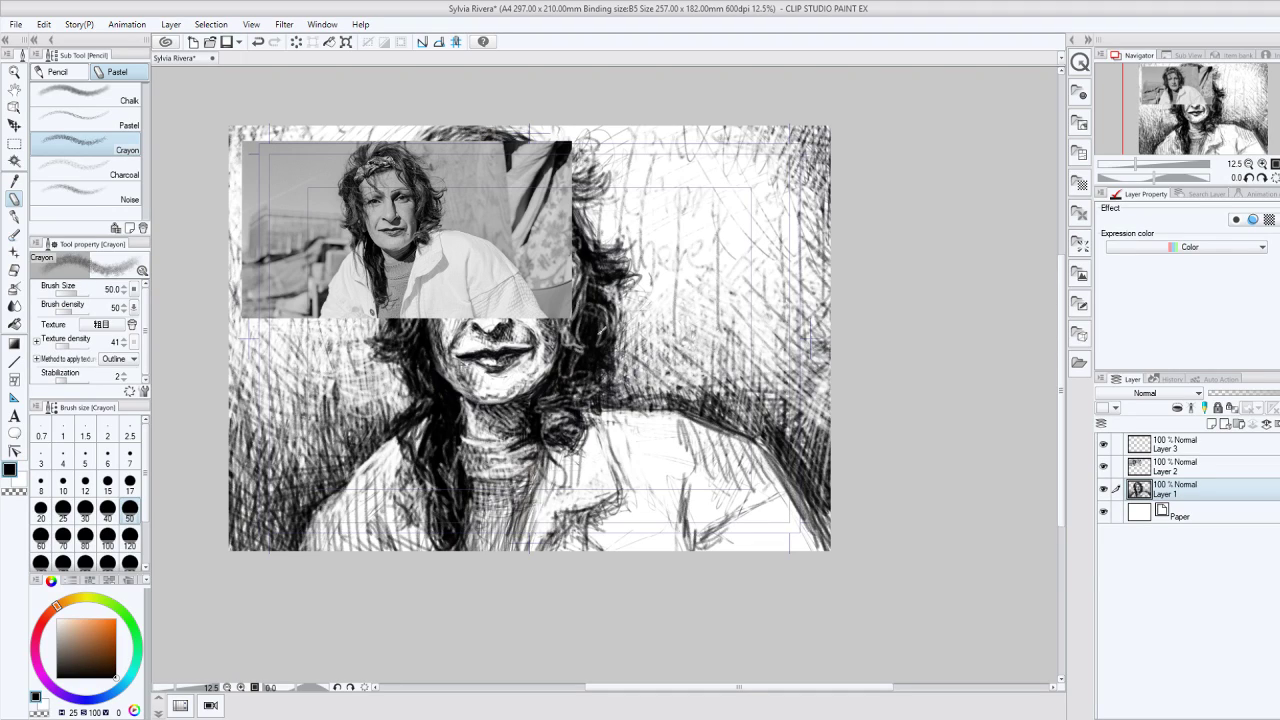
Step: Hatch the coat front between the lapel and the right sleeve with black Crayon strokes
left_click_drag(598, 328, 606, 334)
mouse_move(626, 470)
left_mouse_down()
mouse_move(605, 416)
mouse_move(648, 424)
left_mouse_up()
left_click_drag(600, 529, 604, 550)
mouse_move(611, 514)
left_mouse_down()
mouse_move(628, 550)
mouse_move(638, 488)
left_mouse_up()
left_click_drag(652, 550, 660, 488)
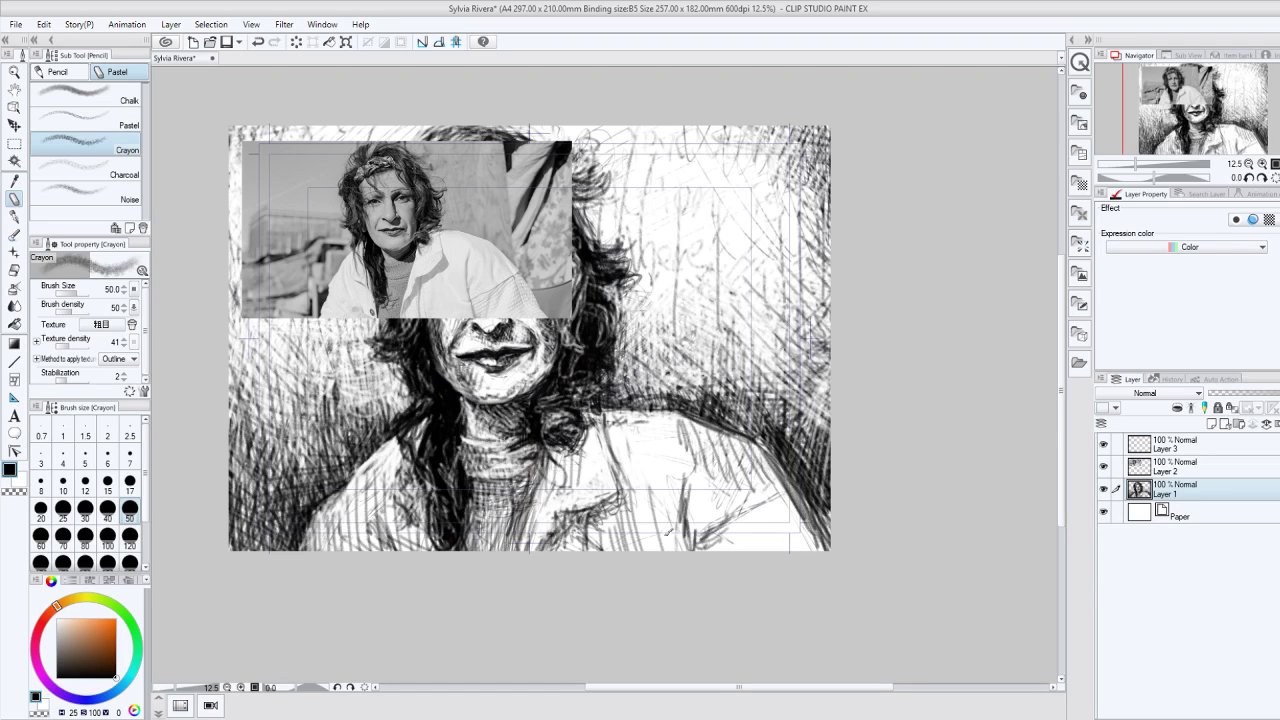
left_click_drag(648, 540, 640, 476)
left_click_drag(676, 544, 662, 490)
mouse_move(640, 432)
left_mouse_down()
mouse_move(636, 414)
mouse_move(676, 438)
left_mouse_up()
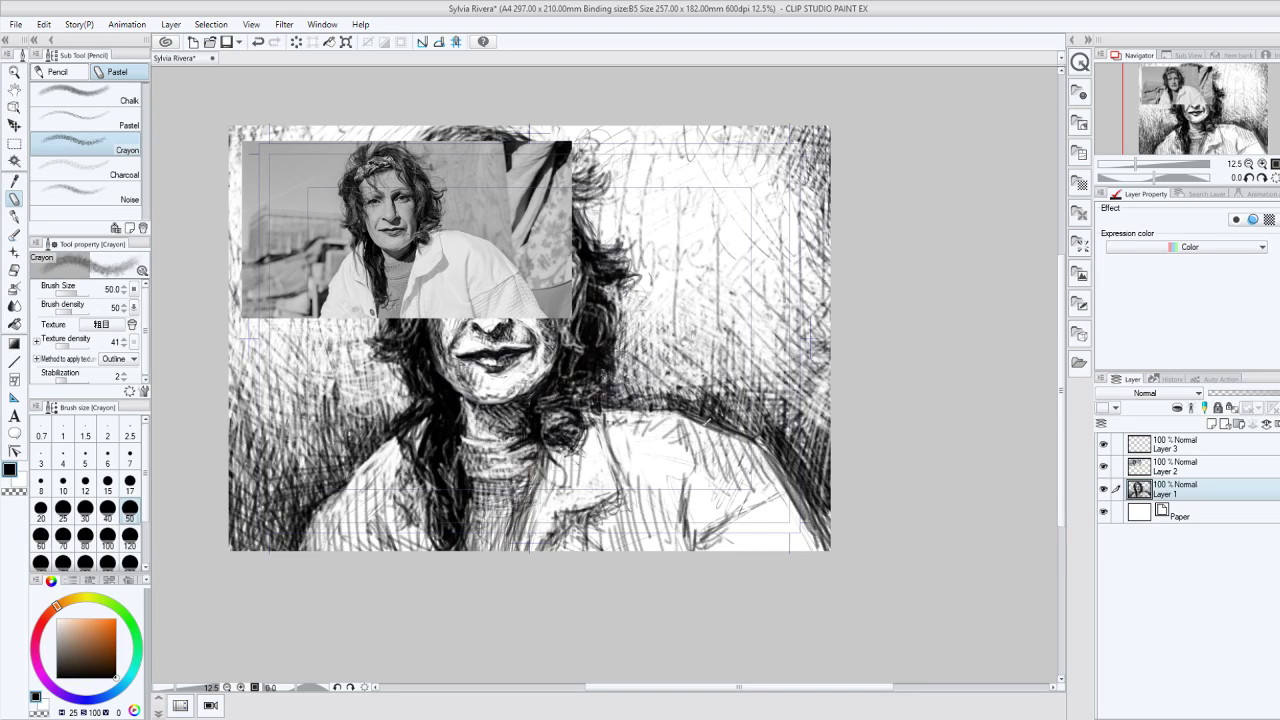
Step: Deepen the fold shading on the lower right sleeve and darken the background edge above the right shoulder
left_click_drag(700, 538, 692, 496)
mouse_move(714, 522)
left_mouse_down()
mouse_move(730, 512)
mouse_move(722, 548)
mouse_move(706, 534)
left_mouse_up()
left_click_drag(736, 530, 722, 550)
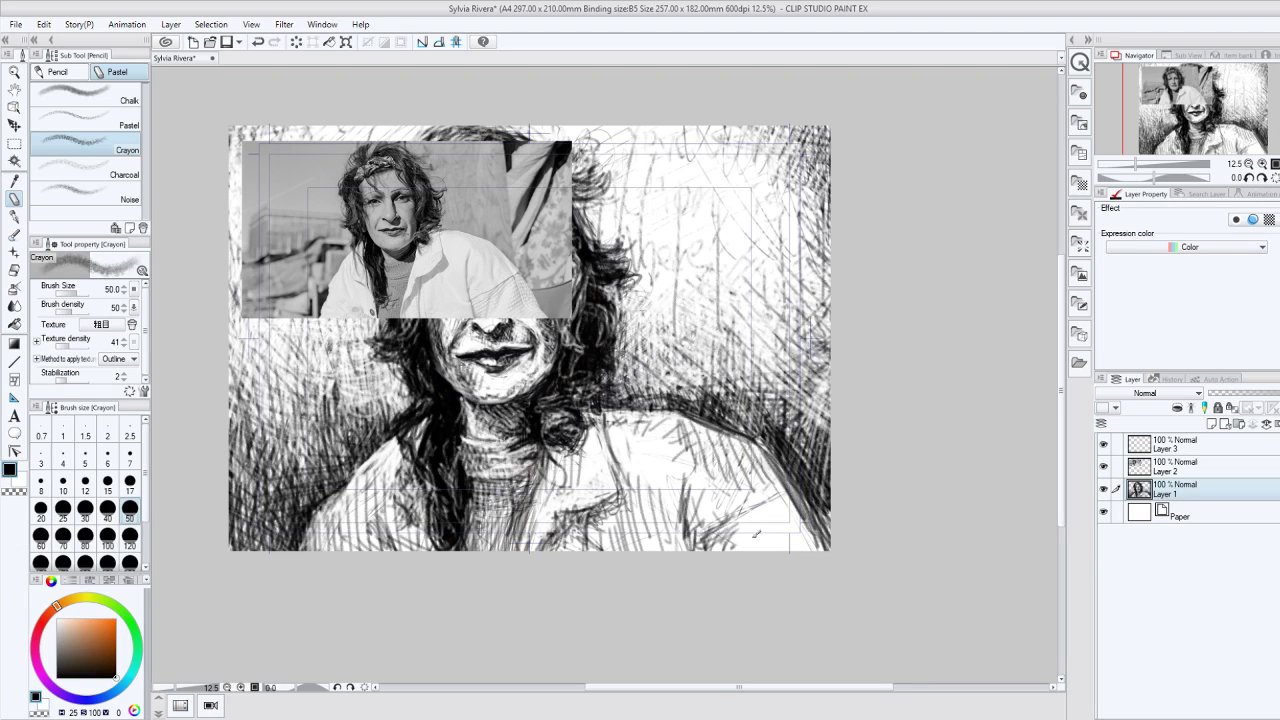
mouse_move(790, 494)
left_mouse_down()
mouse_move(768, 536)
mouse_move(792, 542)
mouse_move(768, 540)
mouse_move(766, 521)
left_mouse_up()
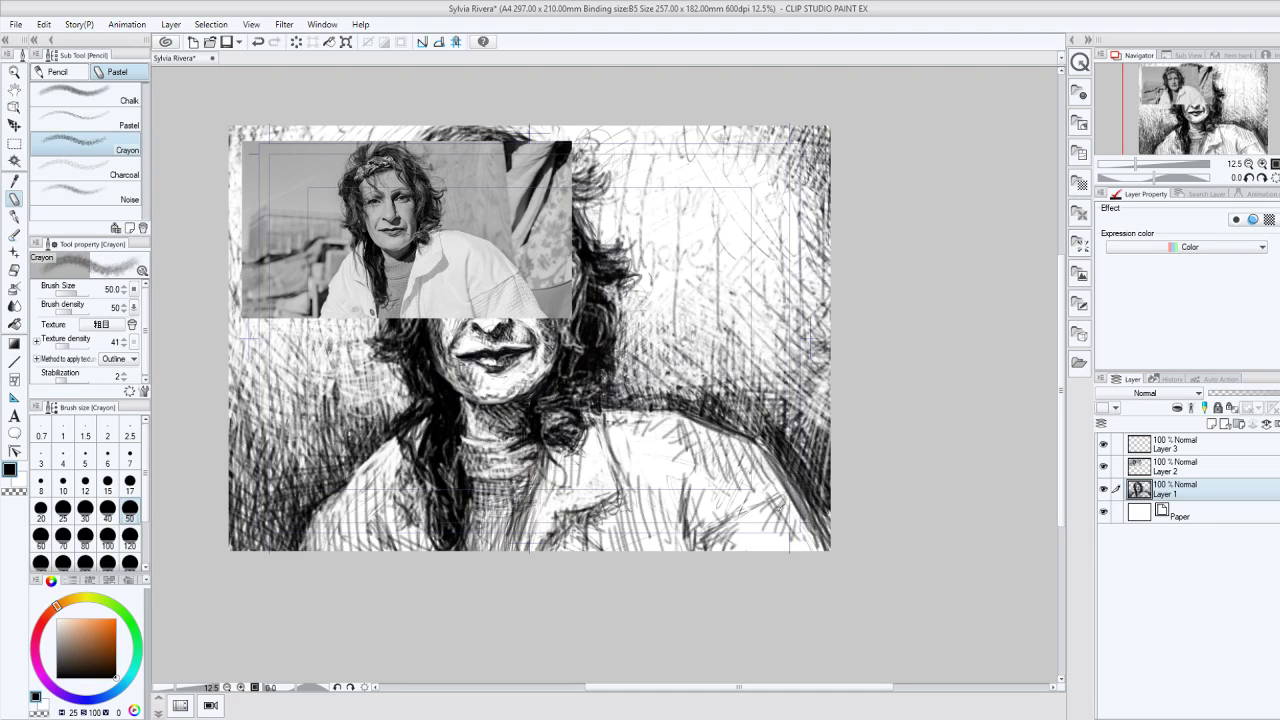
mouse_move(769, 463)
left_mouse_down()
mouse_move(753, 493)
mouse_move(828, 536)
mouse_move(762, 432)
mouse_move(724, 408)
left_mouse_up()
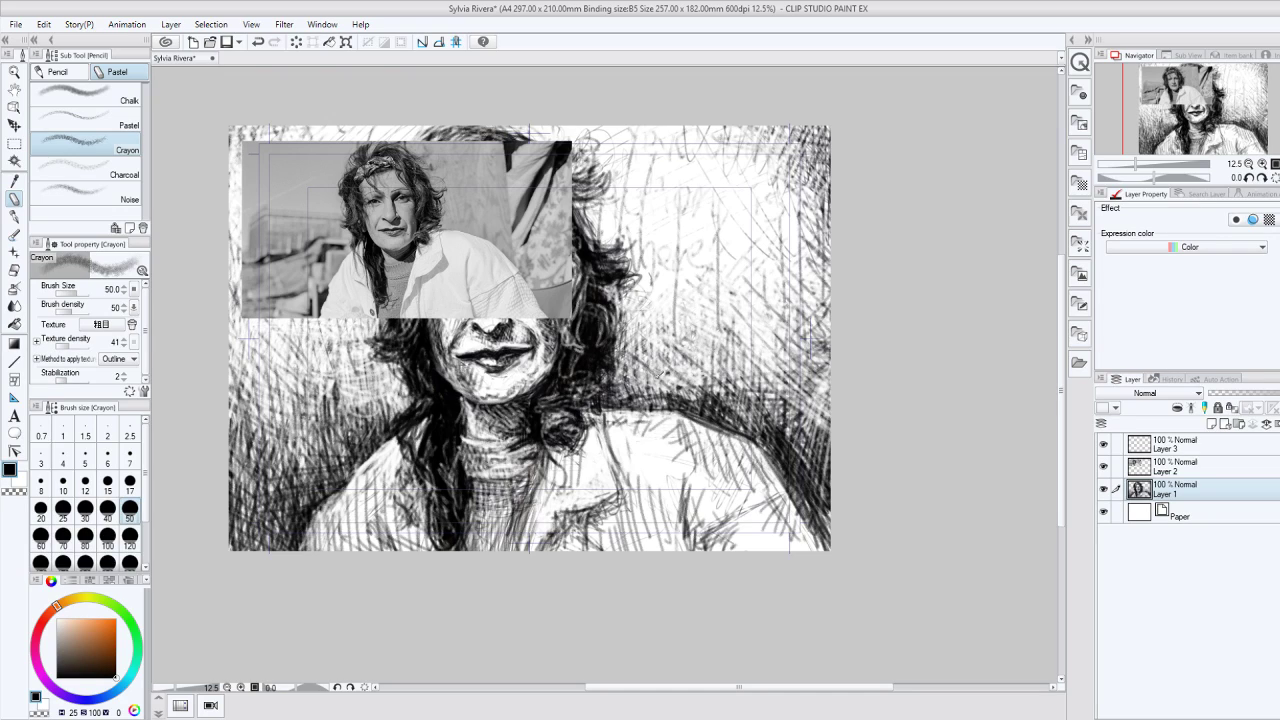
Step: Darken the background hatching in the lower left corner and beside the right shoulder with black Crayon
mouse_move(298, 507)
left_mouse_down()
mouse_move(309, 518)
mouse_move(302, 488)
mouse_move(326, 484)
mouse_move(232, 548)
left_mouse_up()
mouse_move(250, 484)
left_mouse_down()
mouse_move(232, 530)
mouse_move(229, 490)
left_mouse_up()
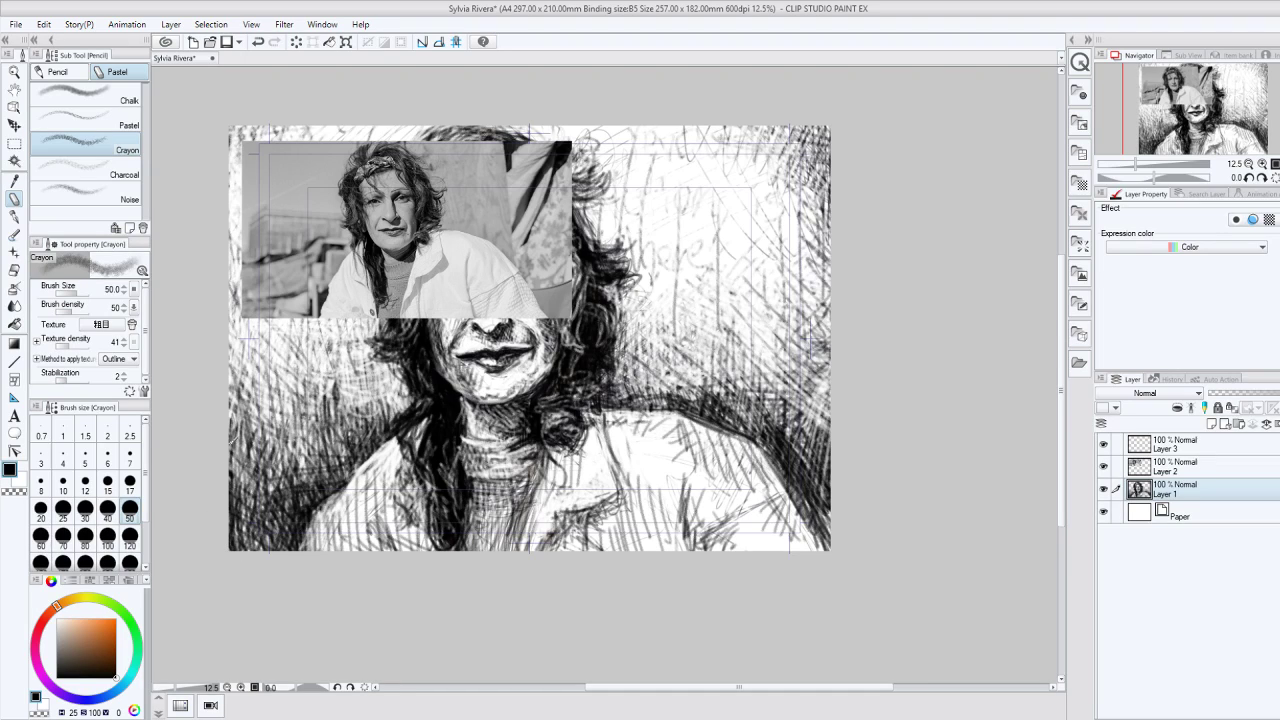
left_click_drag(272, 514, 234, 548)
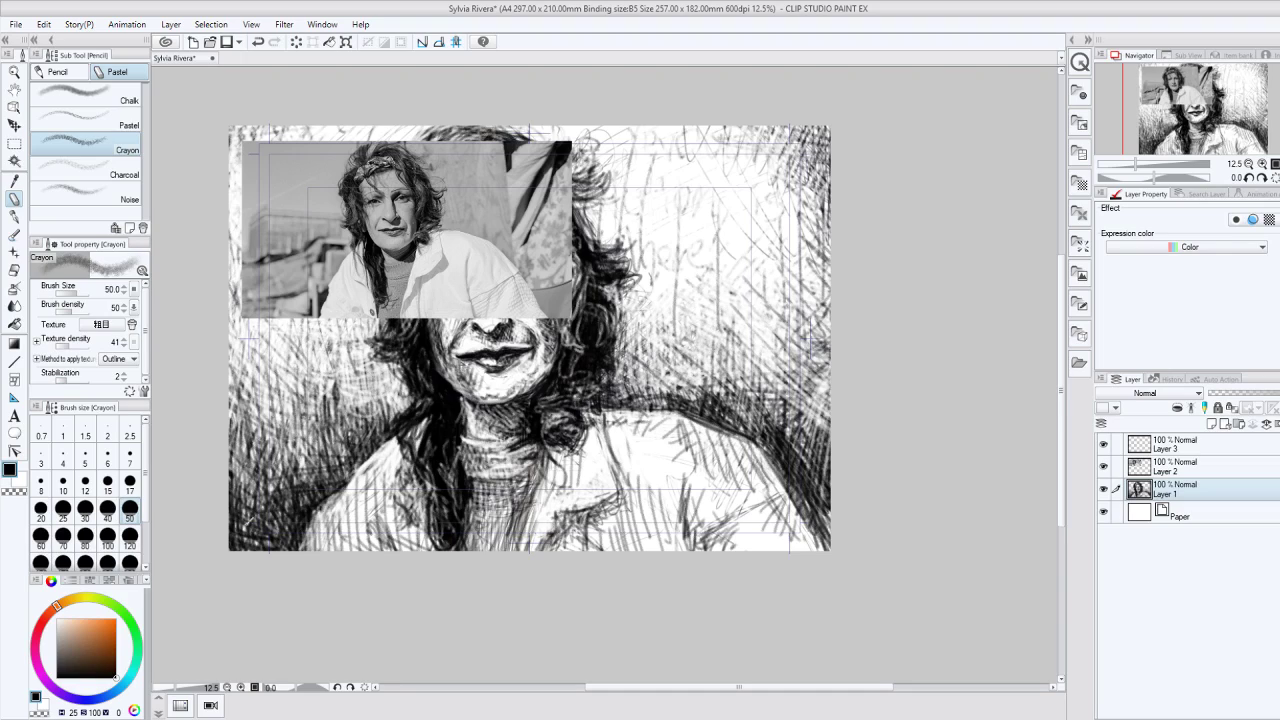
left_click_drag(264, 456, 232, 528)
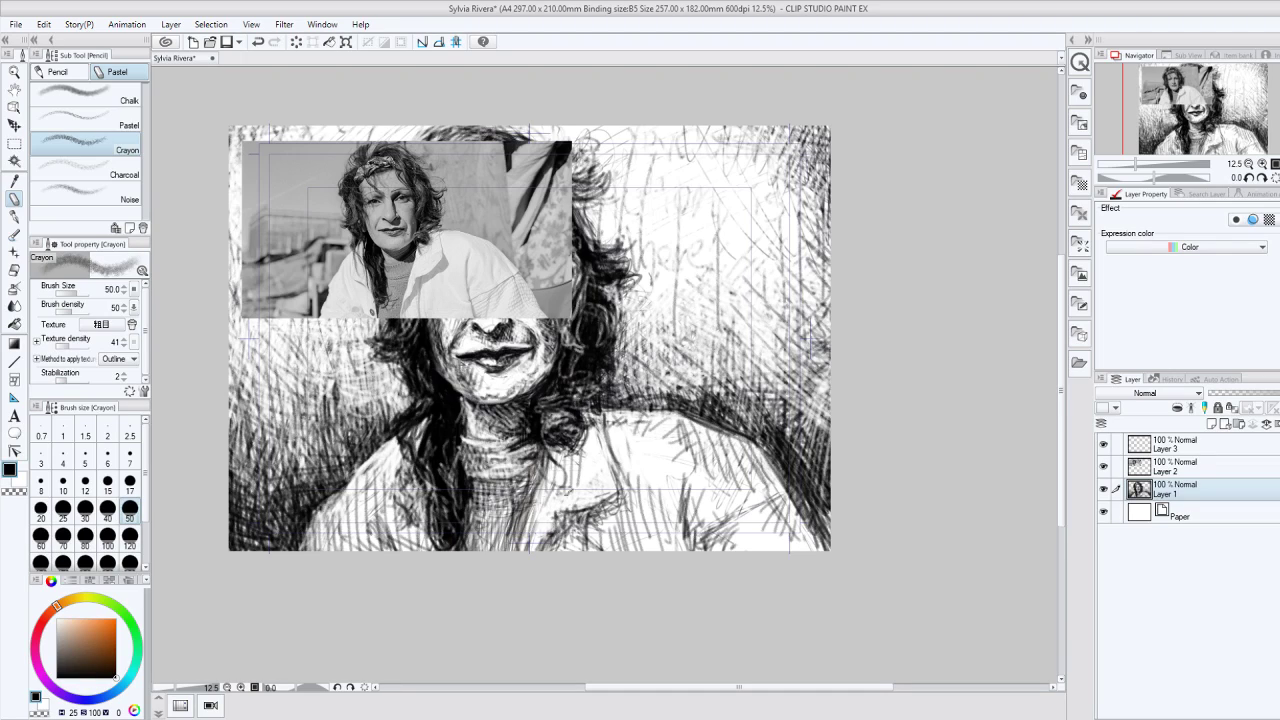
mouse_move(828, 516)
left_mouse_down()
mouse_move(814, 530)
mouse_move(790, 468)
mouse_move(822, 440)
mouse_move(800, 455)
mouse_move(824, 457)
mouse_move(830, 508)
left_mouse_up()
left_click_drag(828, 446, 726, 419)
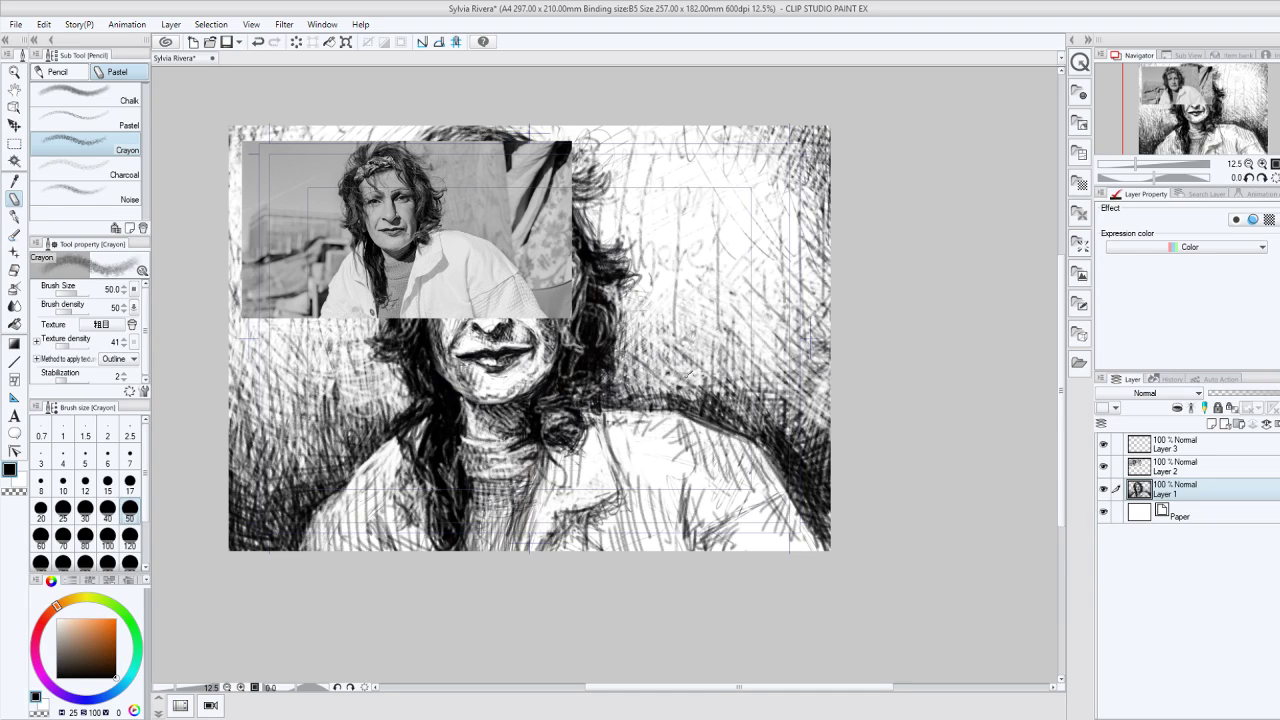
Step: Switch to transparent and break up the dark background strokes along the top of the right shoulder
key("c")
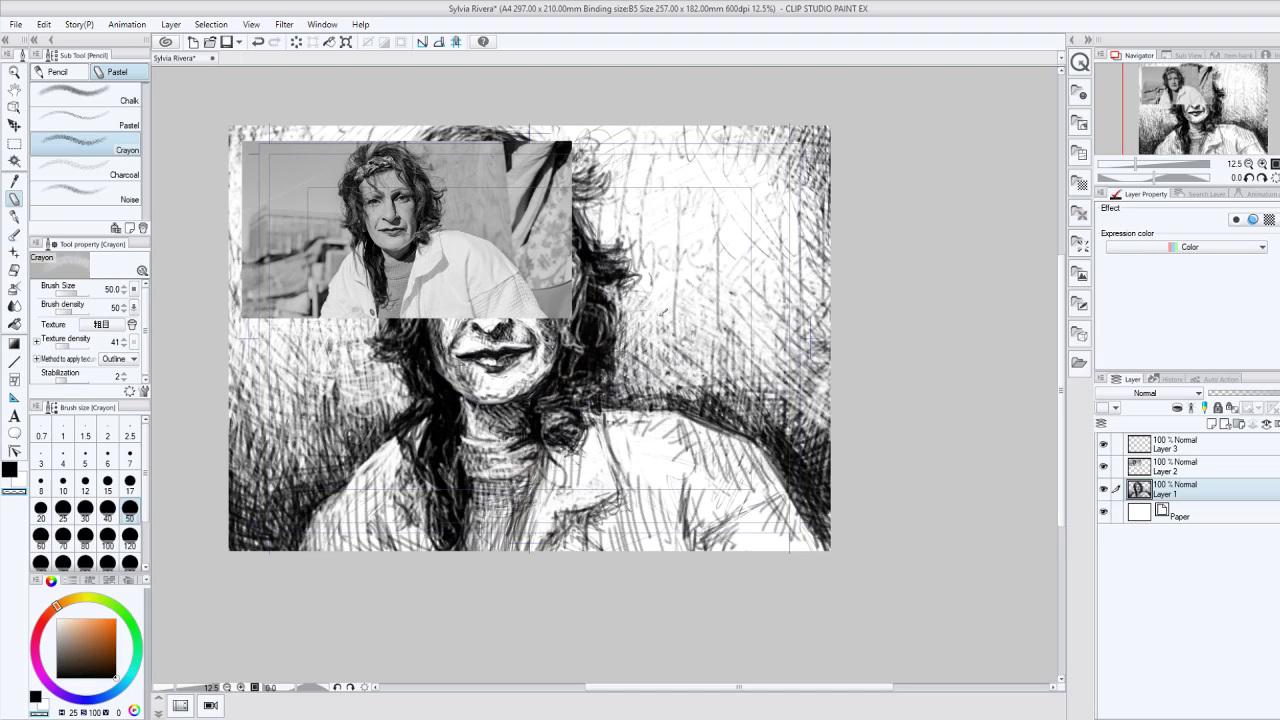
mouse_move(688, 380)
left_mouse_down()
mouse_move(702, 428)
mouse_move(652, 422)
left_mouse_up()
left_click_drag(726, 358, 710, 436)
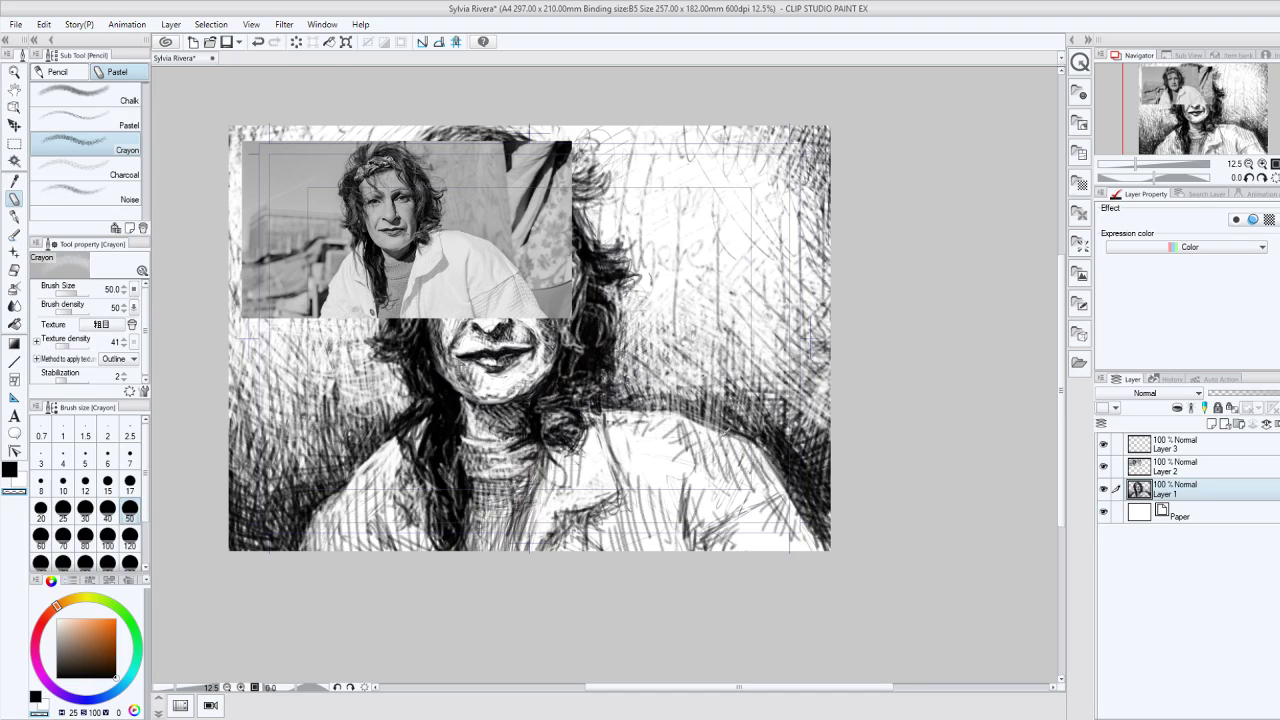
left_click_drag(744, 380, 724, 444)
left_click_drag(714, 386, 698, 428)
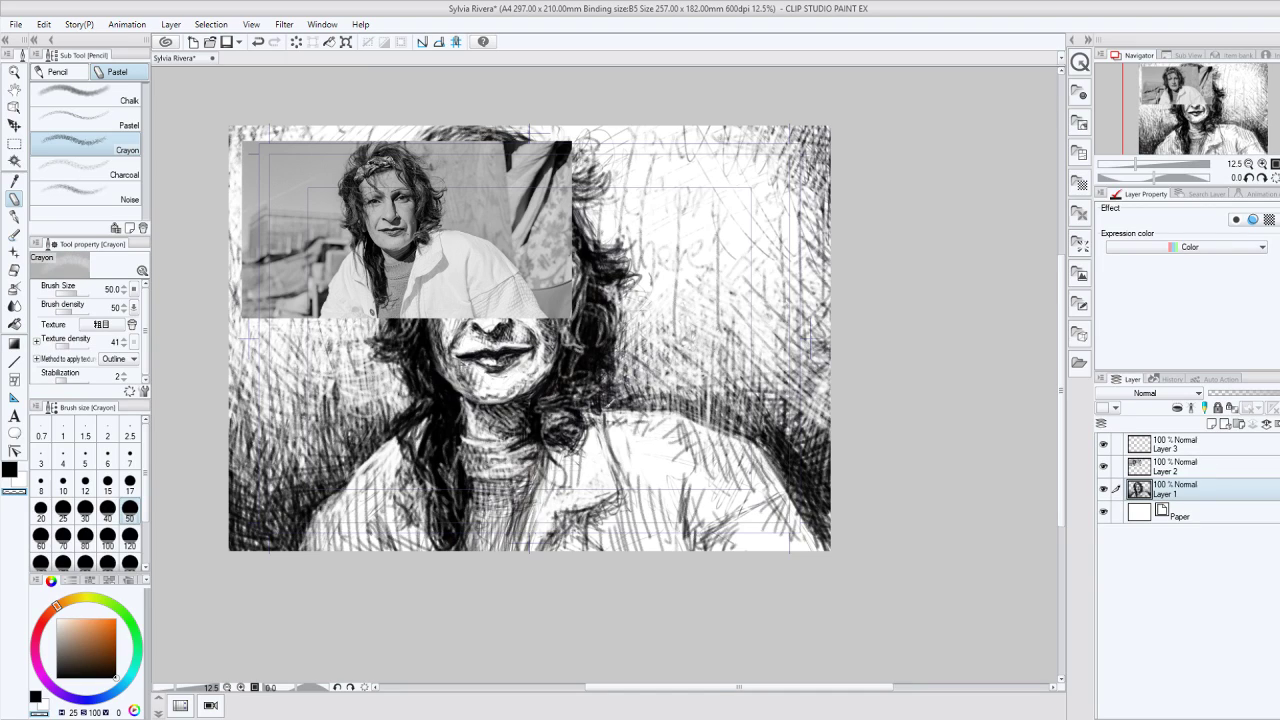
mouse_move(606, 405)
left_mouse_down()
mouse_move(706, 417)
mouse_move(769, 448)
left_mouse_up()
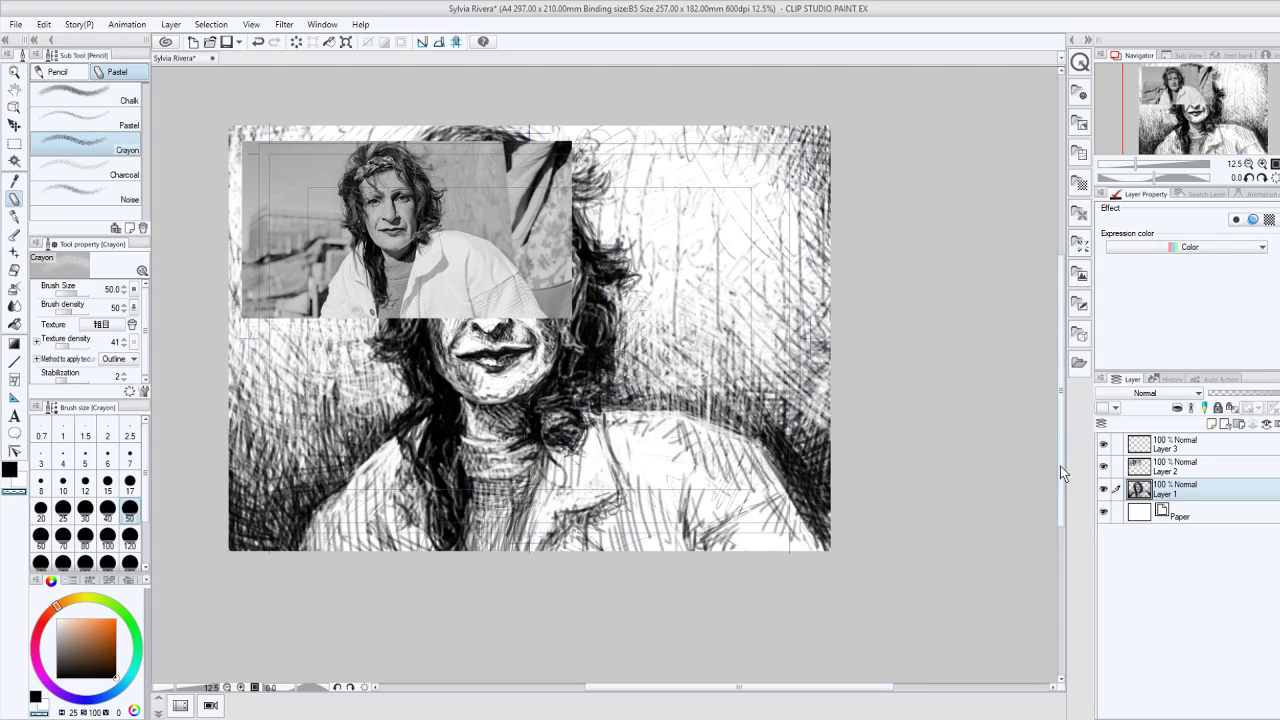
Step: Toggle the reference photo layer off and on to compare the full portrait with the photo
left_click(1104, 468)
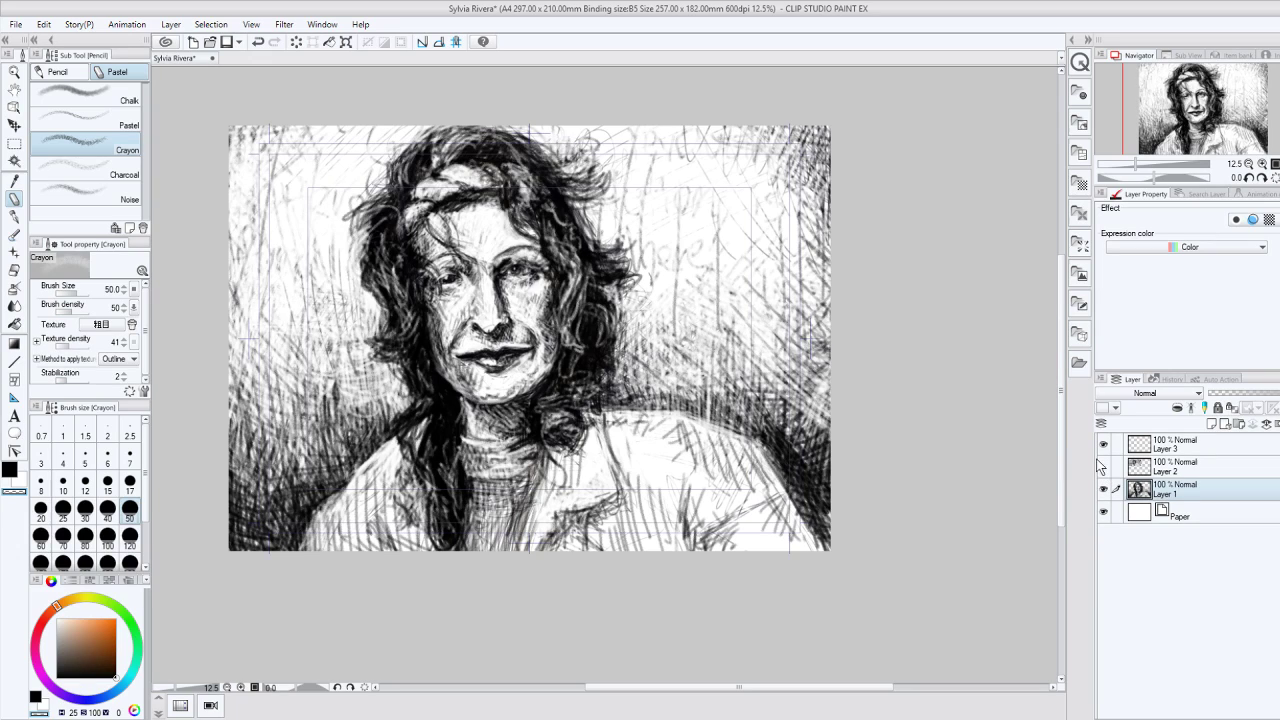
left_click(1102, 467)
left_click(1102, 467)
left_click(1103, 467)
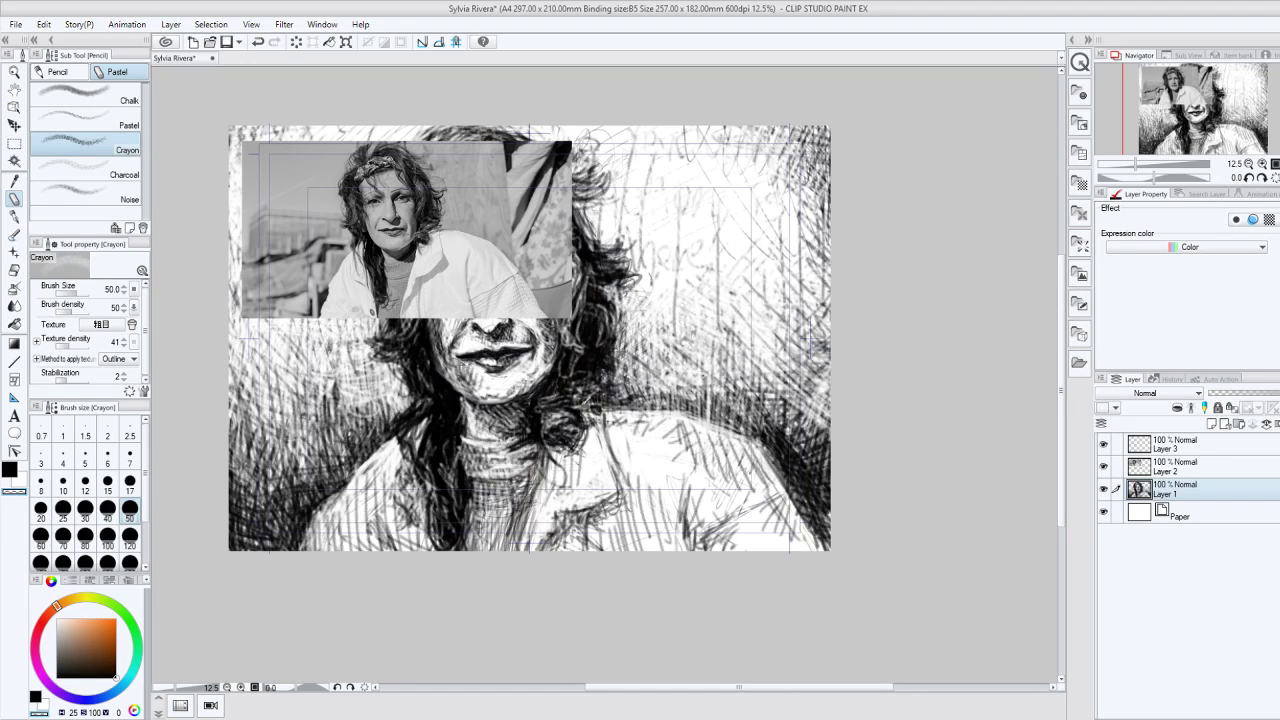
Step: Lighten the edge of the hair curl and the adjoining shoulder line with transparent Crayon, undoing a stray stroke
left_click_drag(592, 408, 598, 428)
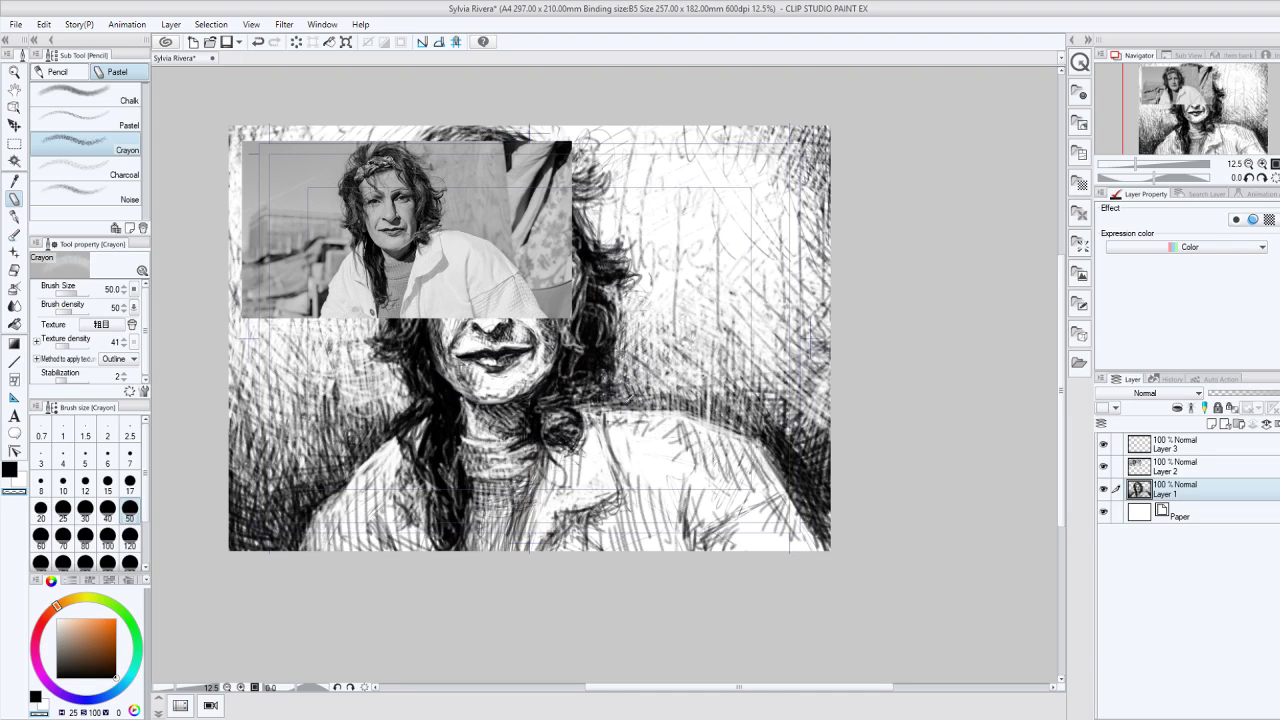
left_click_drag(608, 408, 662, 403)
key("ctrl+z")
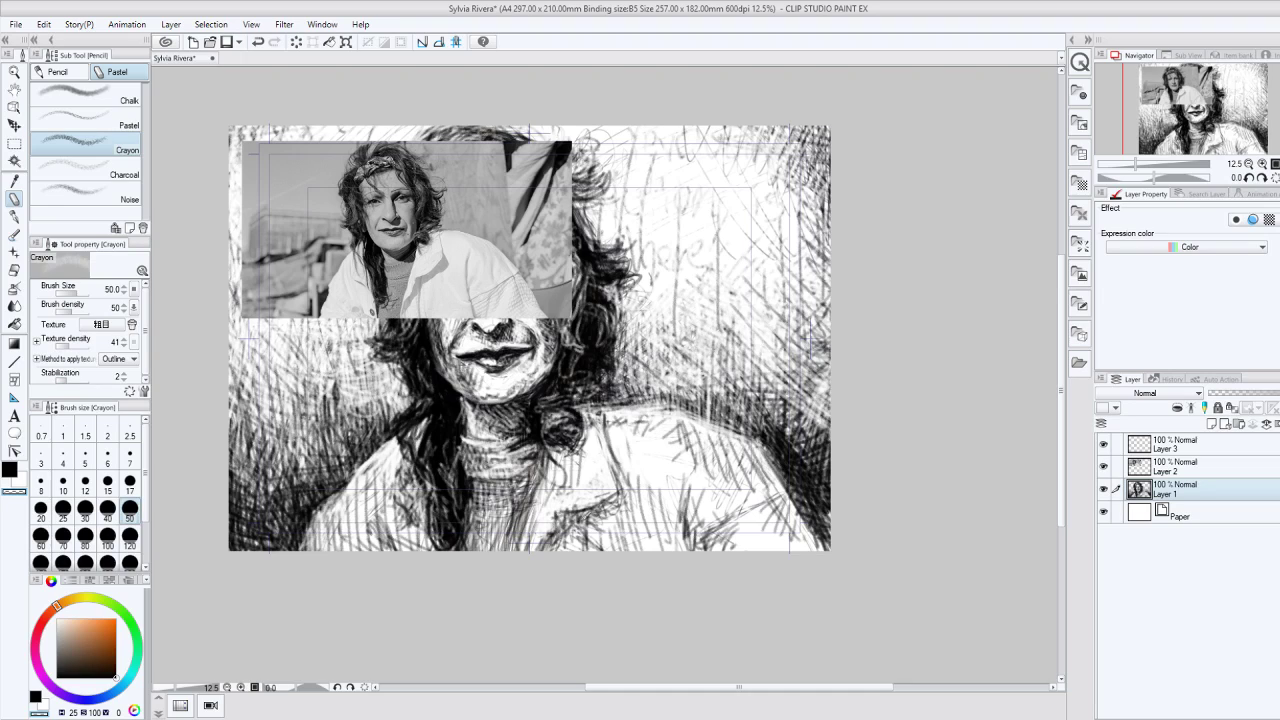
Step: Compare the portrait with the reference photo, move the photo layer to the canvas's lower right corner, and reselect Layer 1
left_click(1103, 466)
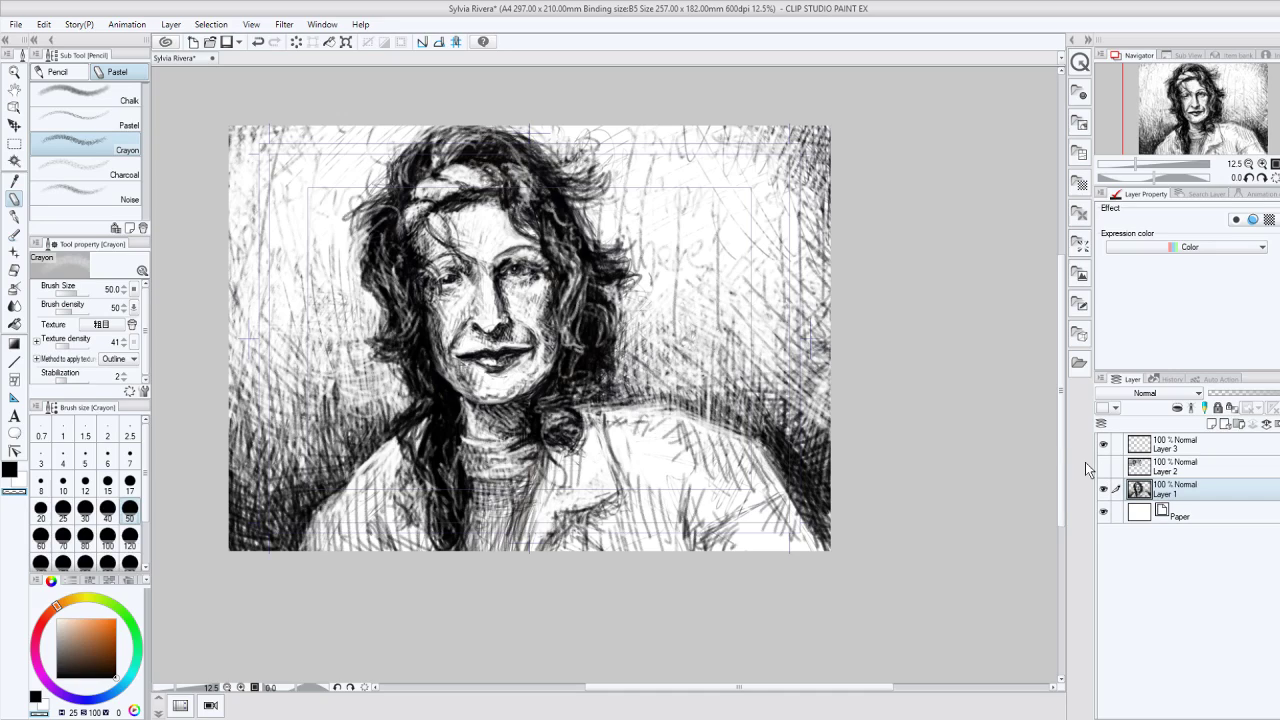
left_click(1103, 466)
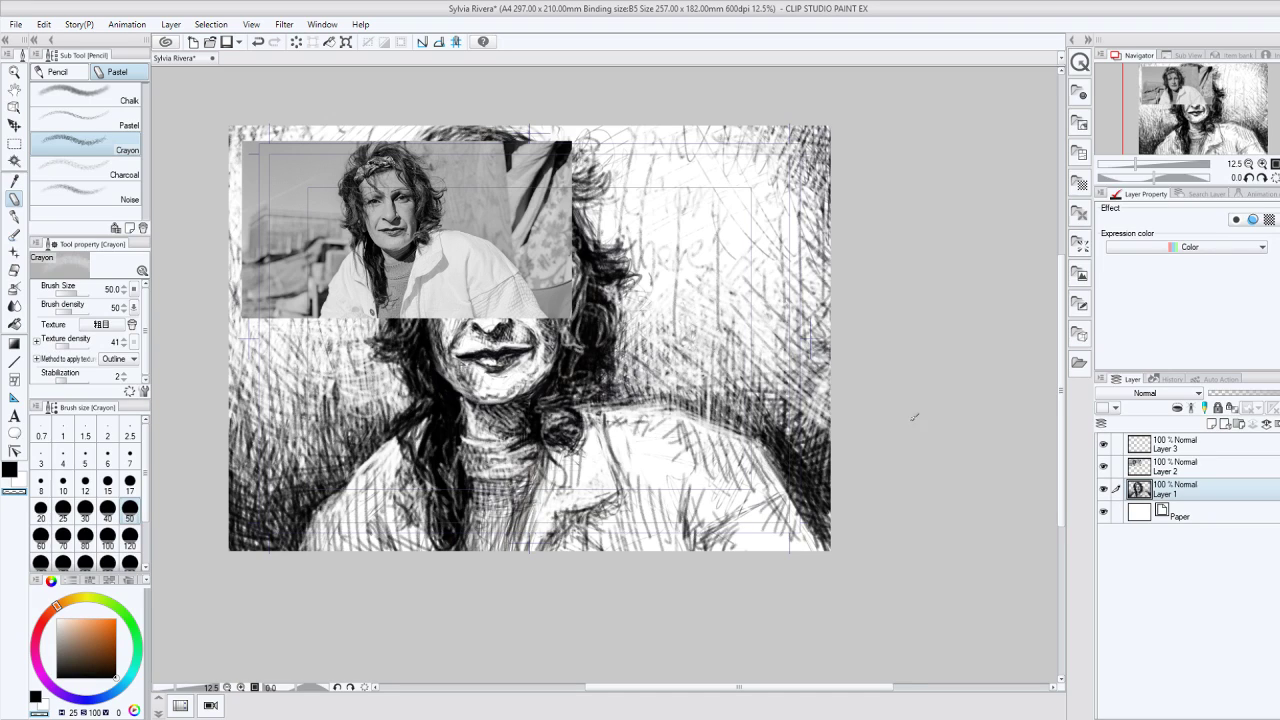
key("alt+bracketright")
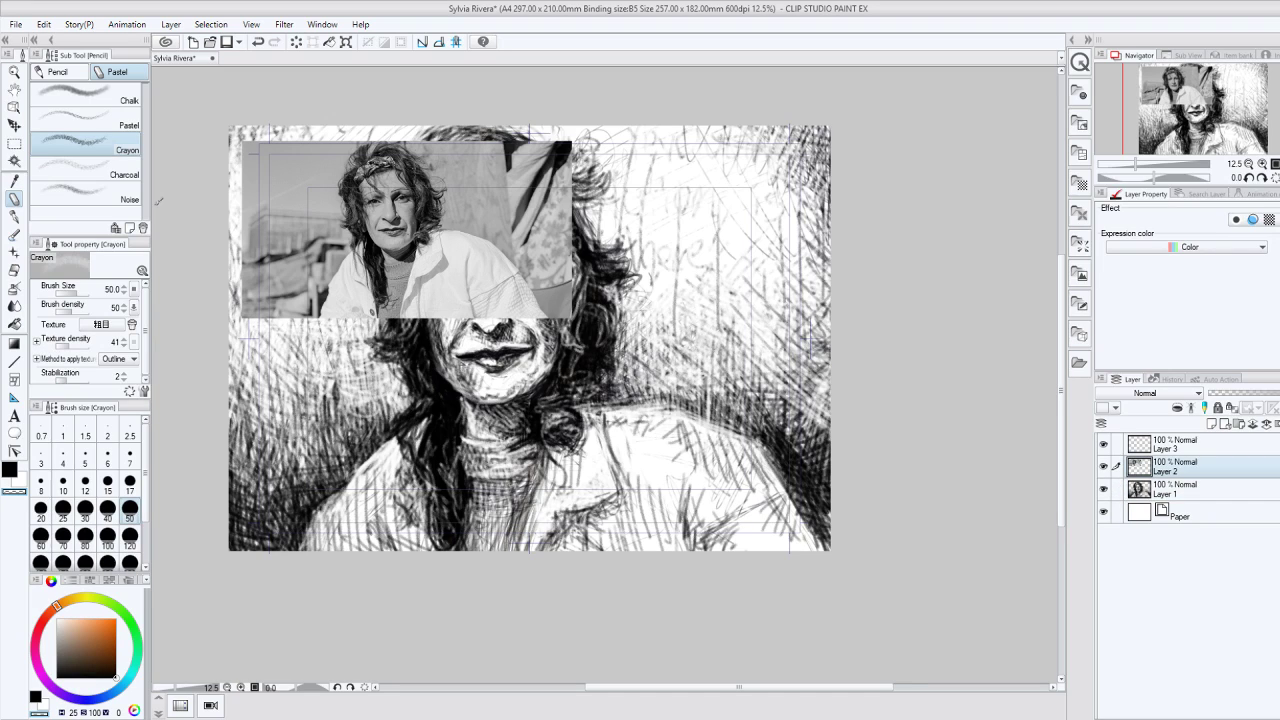
key("k")
left_click_drag(382, 226, 688, 497)
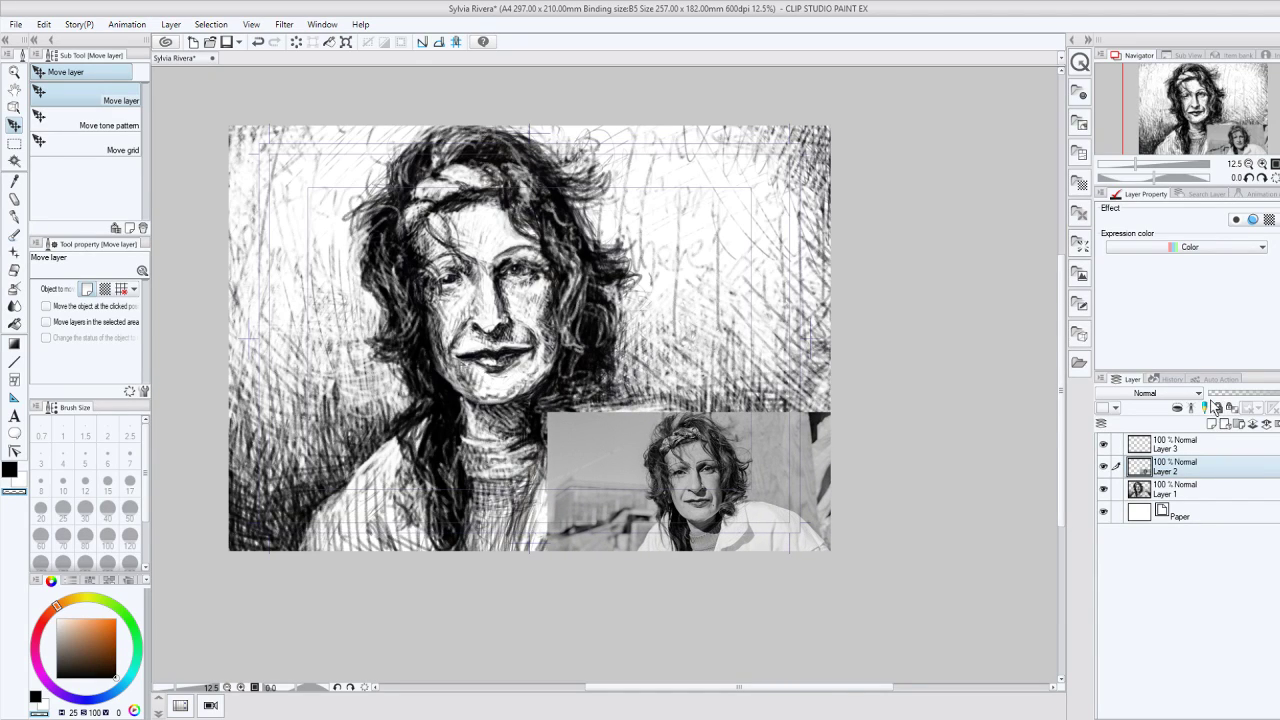
left_click(1200, 489)
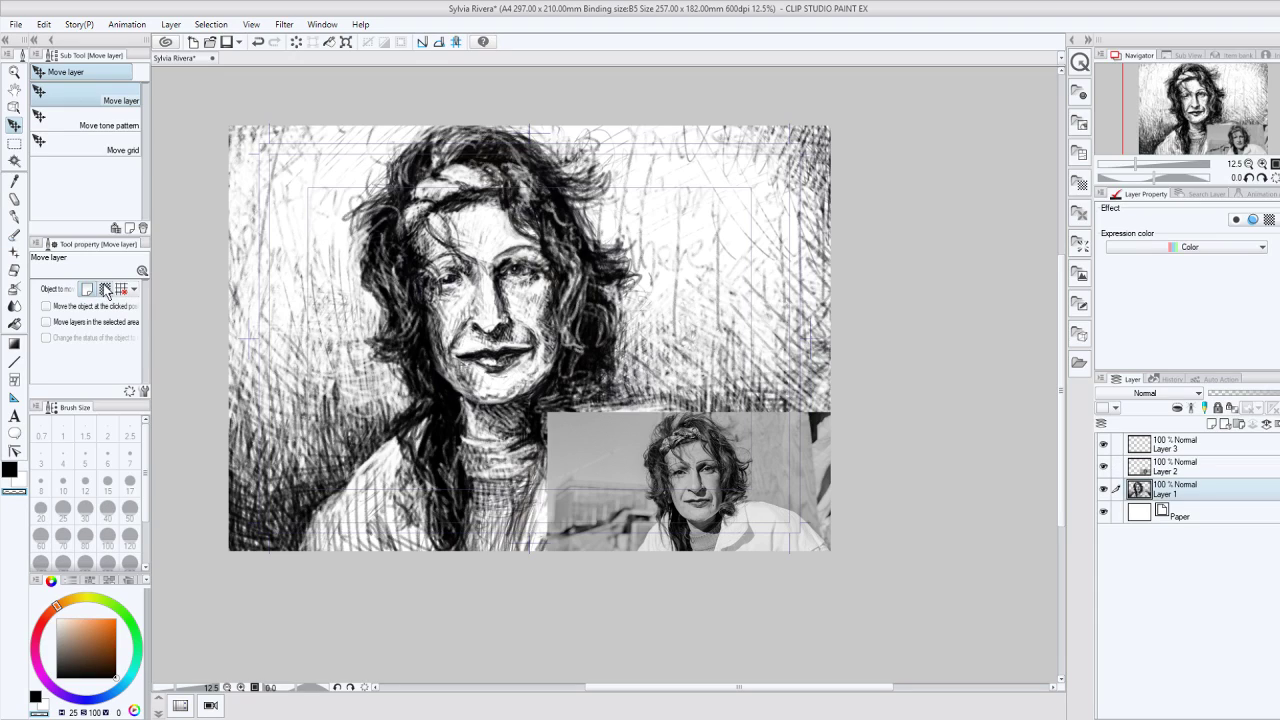
Step: Add black Crayon strokes to the cheek beside the mouth, the inner eye corner and the shadowed side of the forehead
key("p")
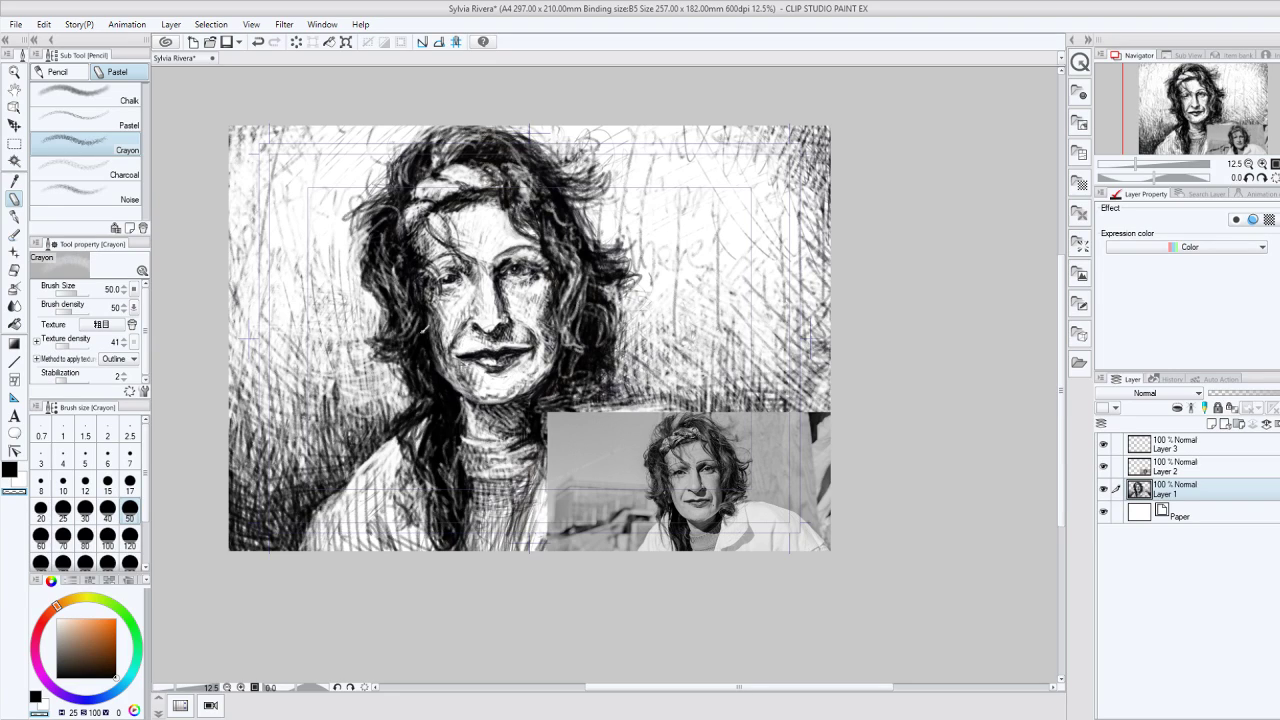
key("c")
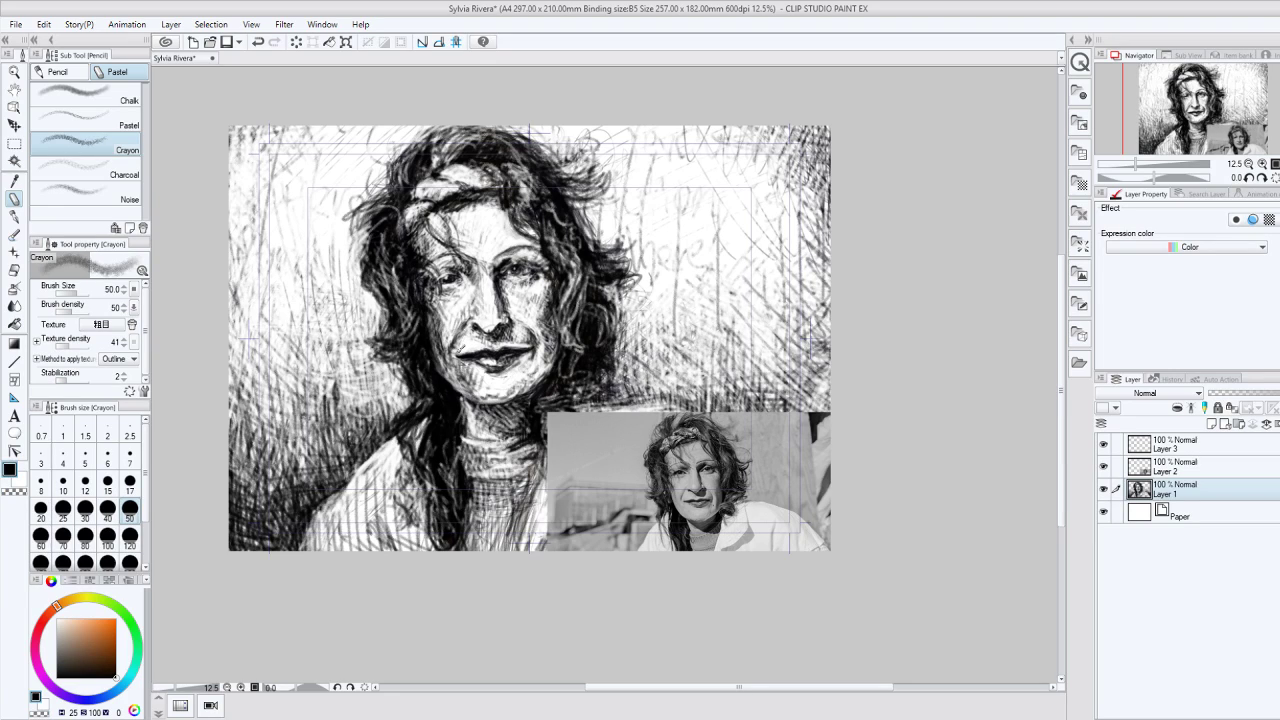
left_click_drag(474, 332, 458, 348)
mouse_move(474, 283)
left_mouse_down()
mouse_move(462, 291)
mouse_move(478, 284)
left_mouse_up()
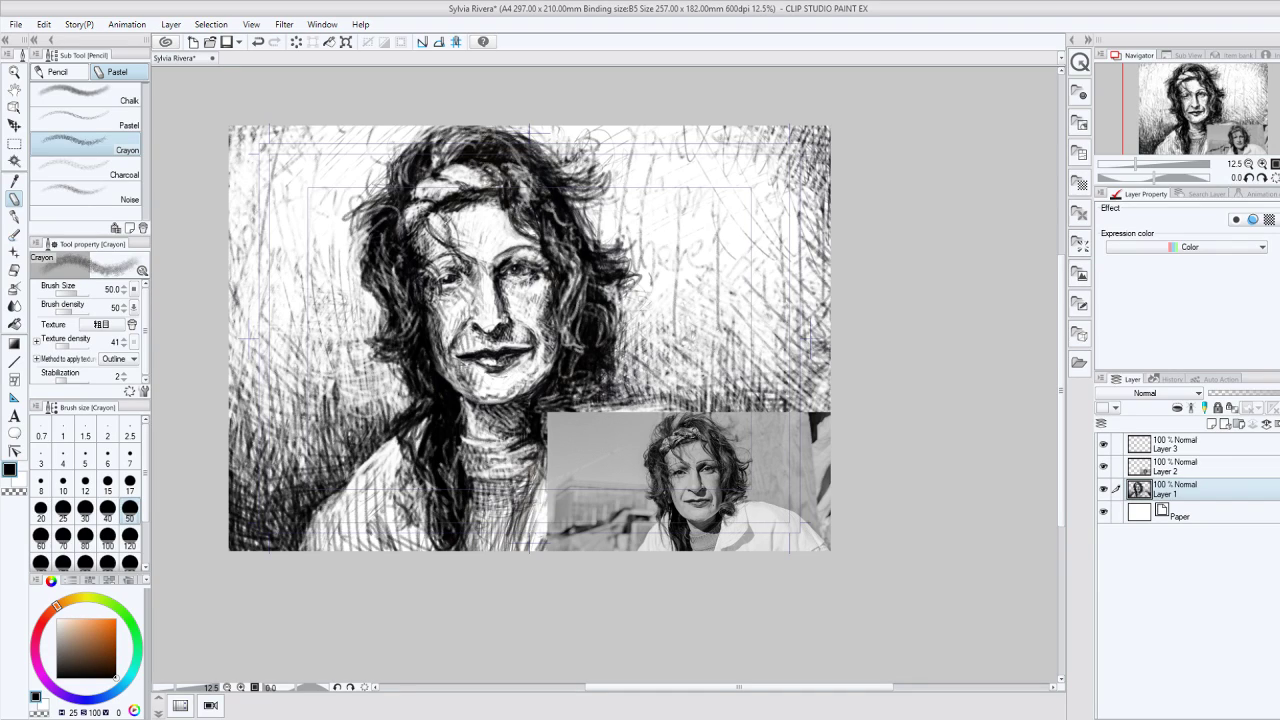
left_click_drag(436, 213, 433, 235)
mouse_move(473, 204)
left_mouse_down()
mouse_move(467, 236)
mouse_move(421, 260)
left_mouse_up()
Step: Lighten the forehead below the hairline and the area under the left eye with transparent Crayon
left_click(15, 492)
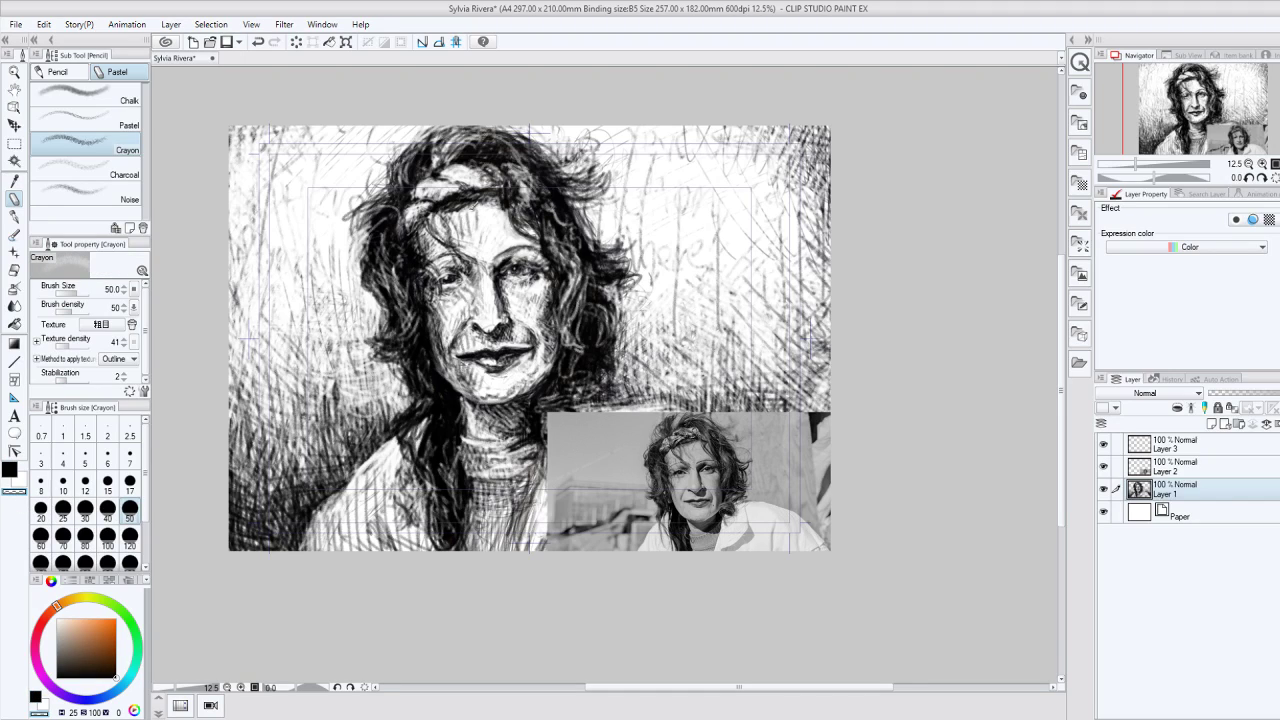
left_click_drag(458, 244, 471, 206)
left_click_drag(437, 301, 469, 290)
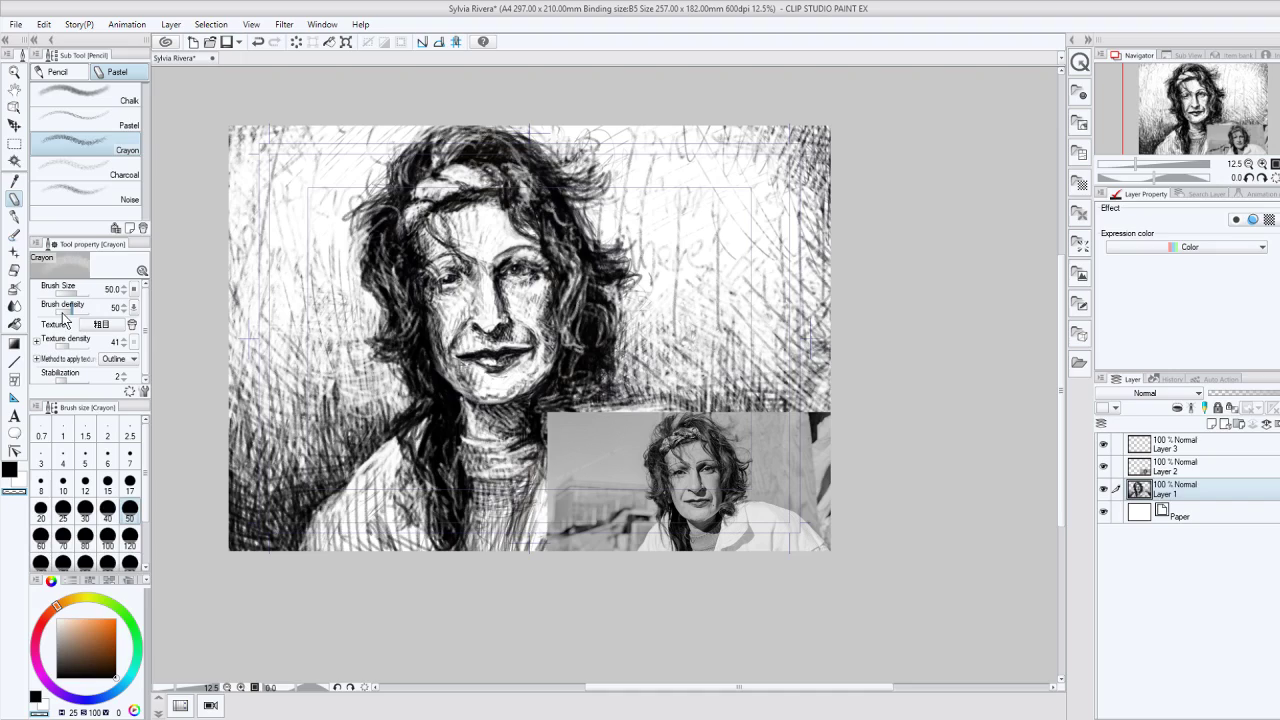
Step: Set the brush density to 21 and shade the left background edge, lower left corner and right-hand hair with black Crayon
left_click_drag(63, 311, 53, 311)
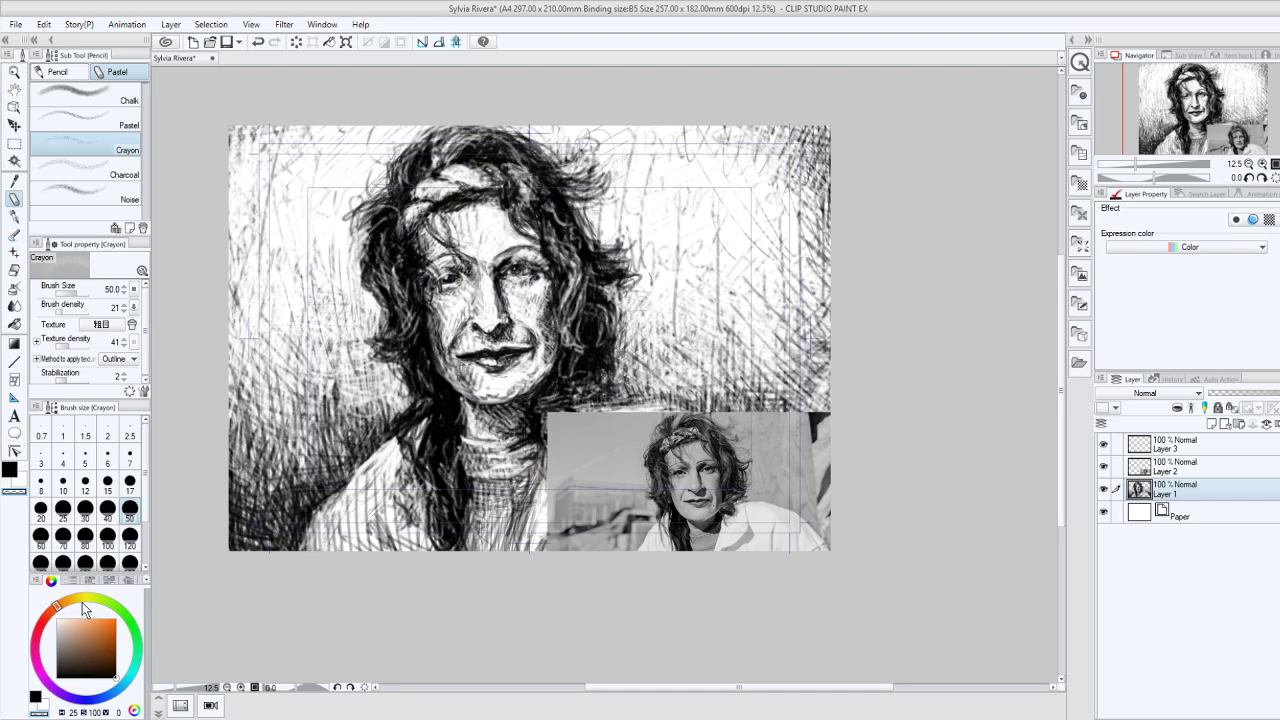
left_click(93, 698)
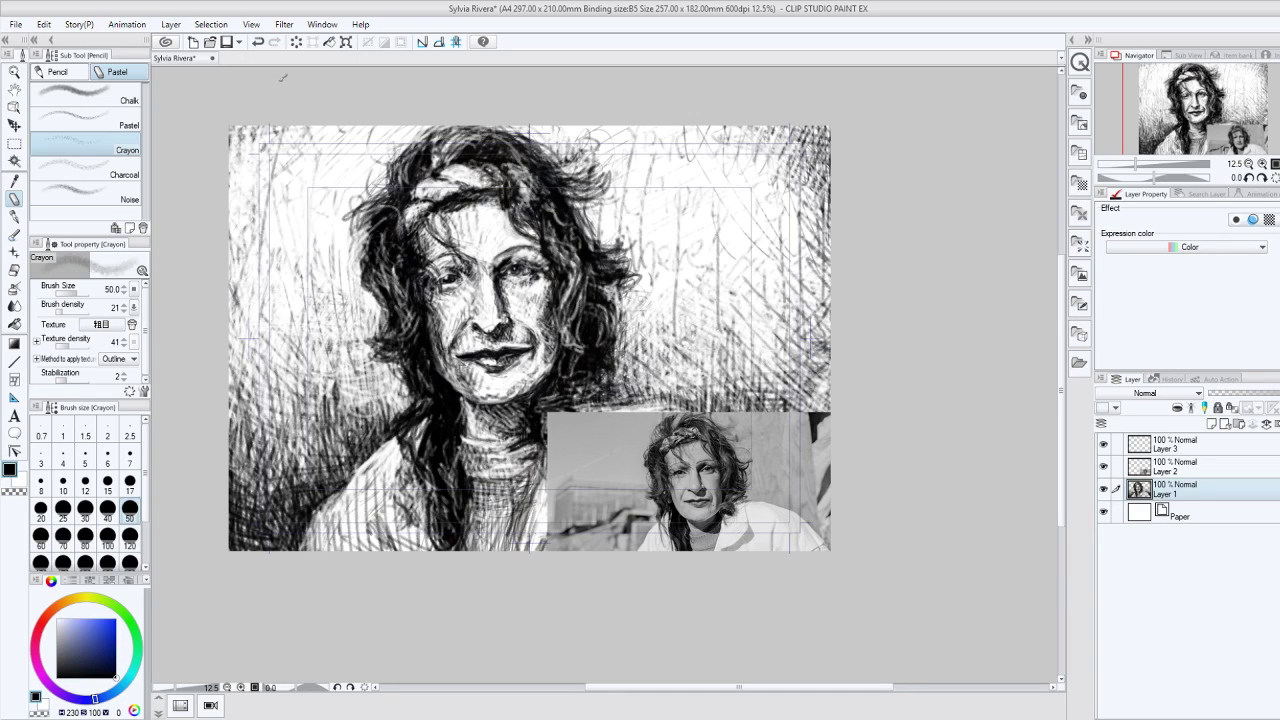
left_click_drag(238, 128, 229, 157)
left_click_drag(266, 472, 236, 500)
mouse_move(256, 462)
left_mouse_down()
mouse_move(236, 492)
mouse_move(286, 418)
mouse_move(308, 468)
left_mouse_up()
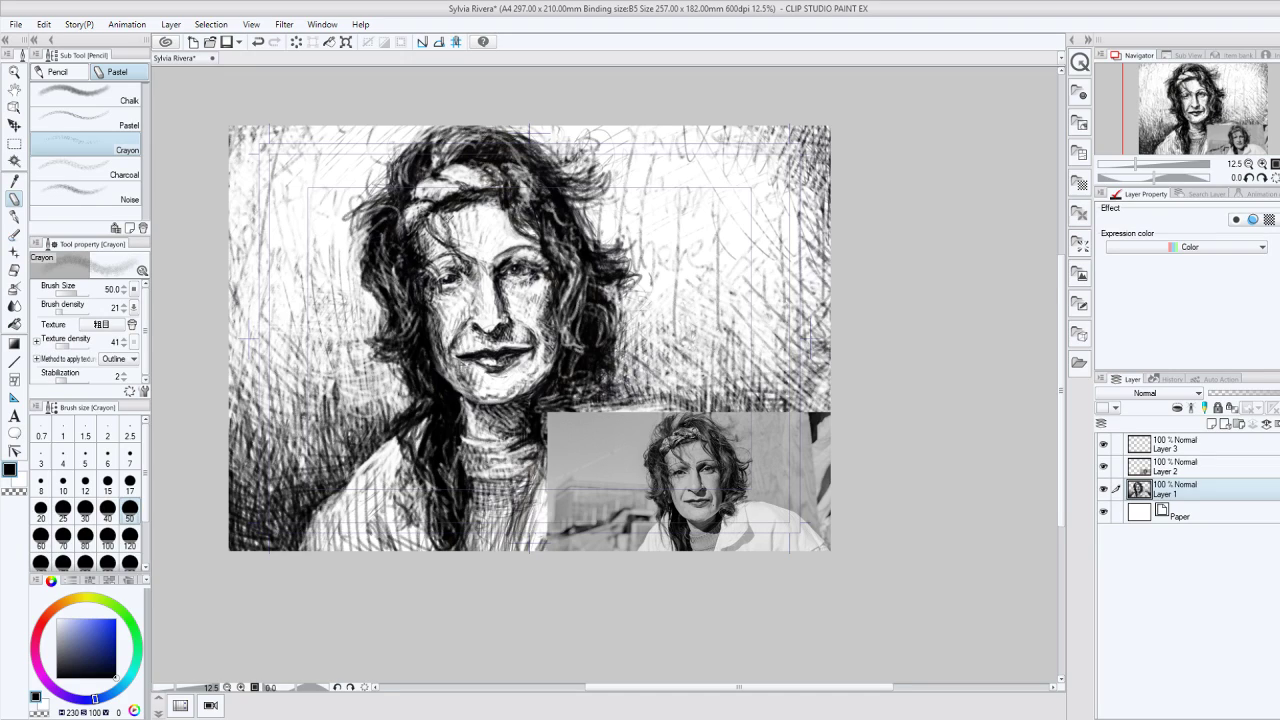
left_click_drag(564, 336, 586, 278)
Step: Hide the reference photo layer and lightly shade the coat opening and the sweater front
left_click(1104, 466)
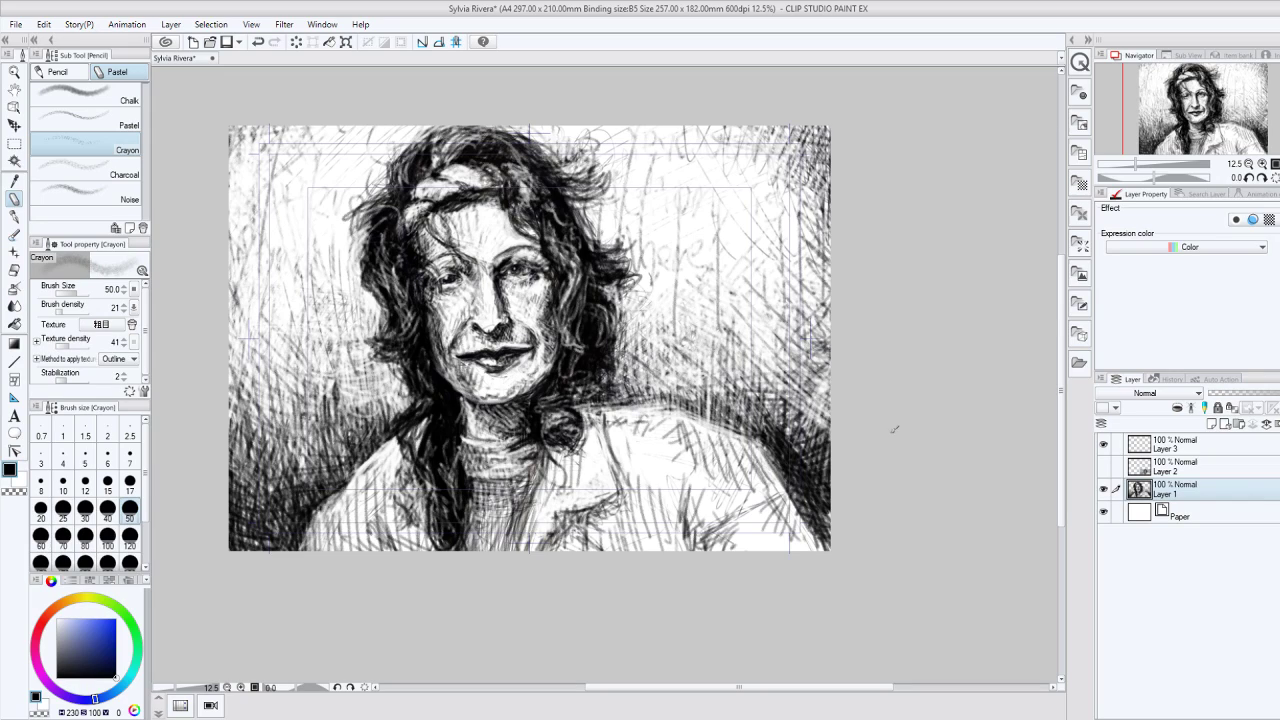
left_click_drag(546, 538, 564, 522)
left_click_drag(474, 488, 496, 476)
Step: Switch to white at brush size 100 and soften the background hatching along the right edge, undoing a stray stroke
left_click(18, 481)
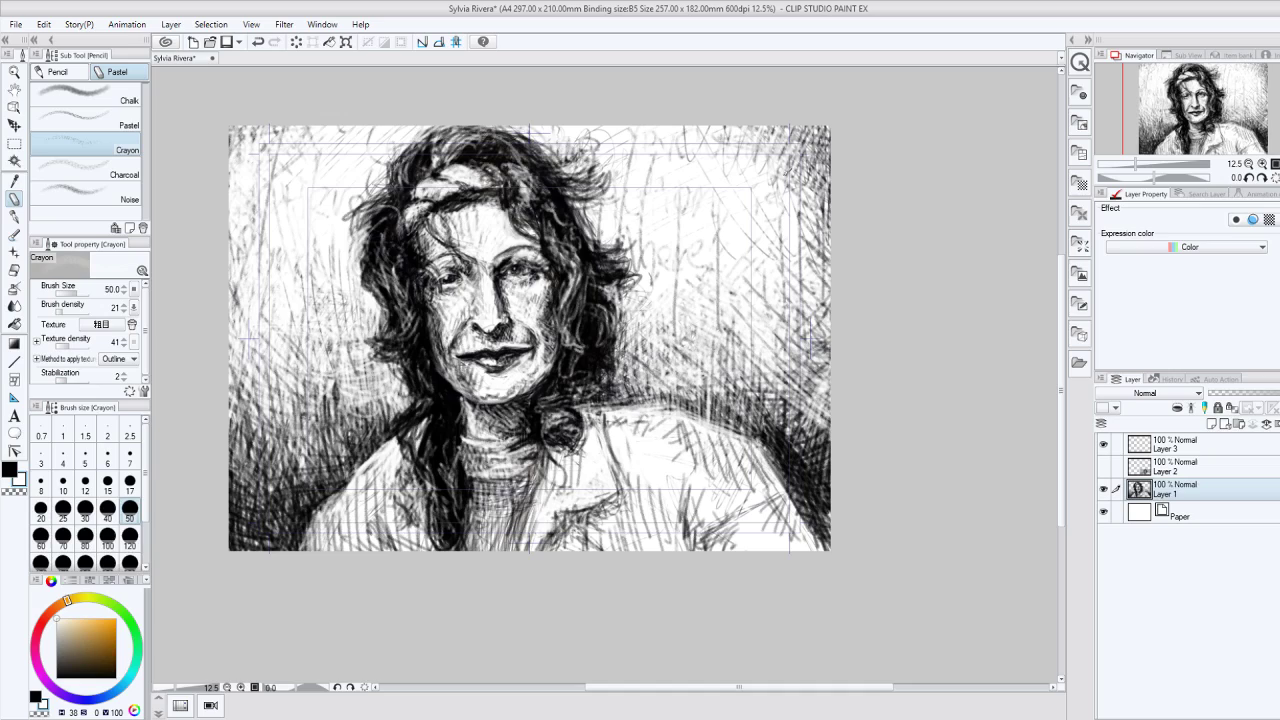
key("bracketright")
key("bracketright")
key("bracketright")
key("bracketright")
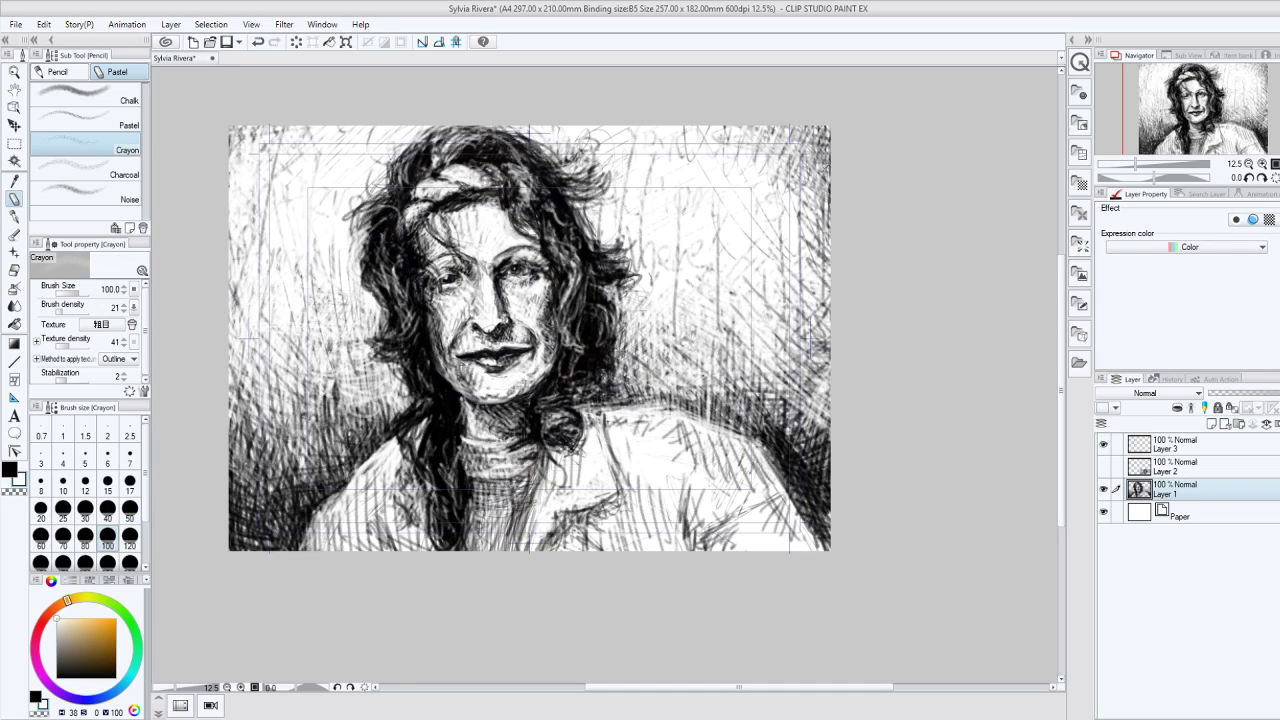
key("ctrl+z")
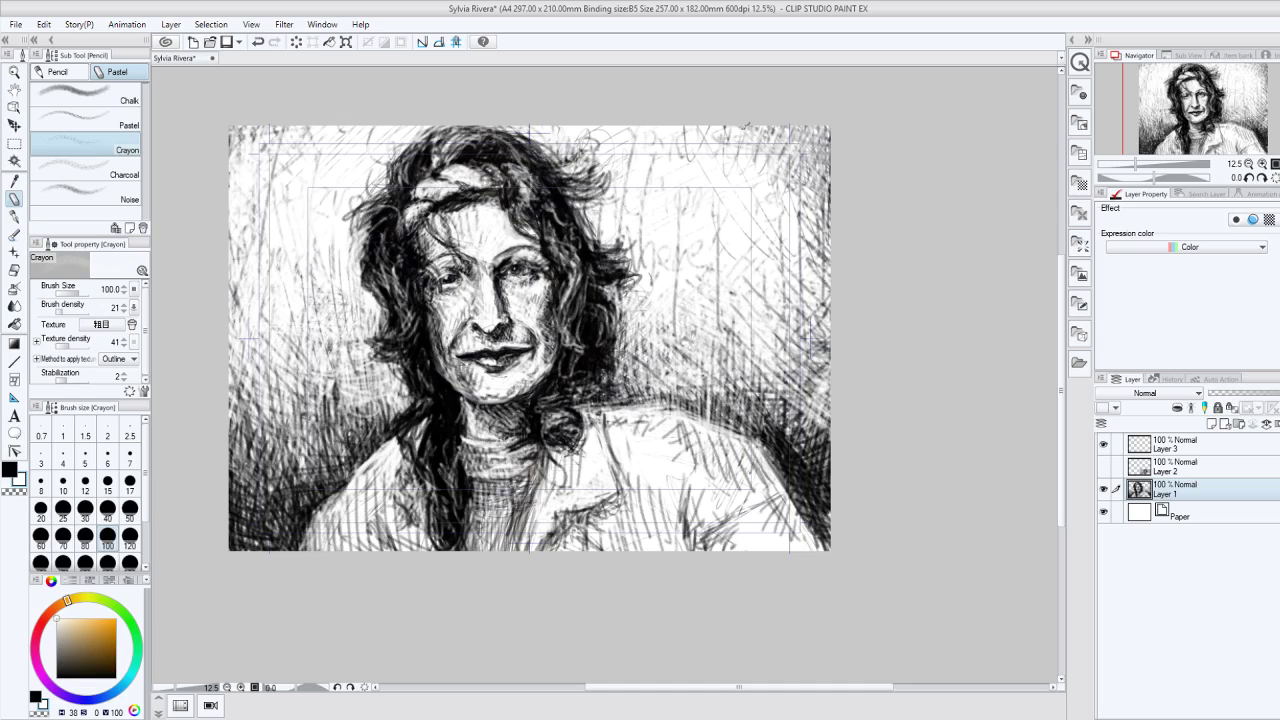
left_click_drag(816, 140, 829, 214)
left_click_drag(816, 260, 824, 236)
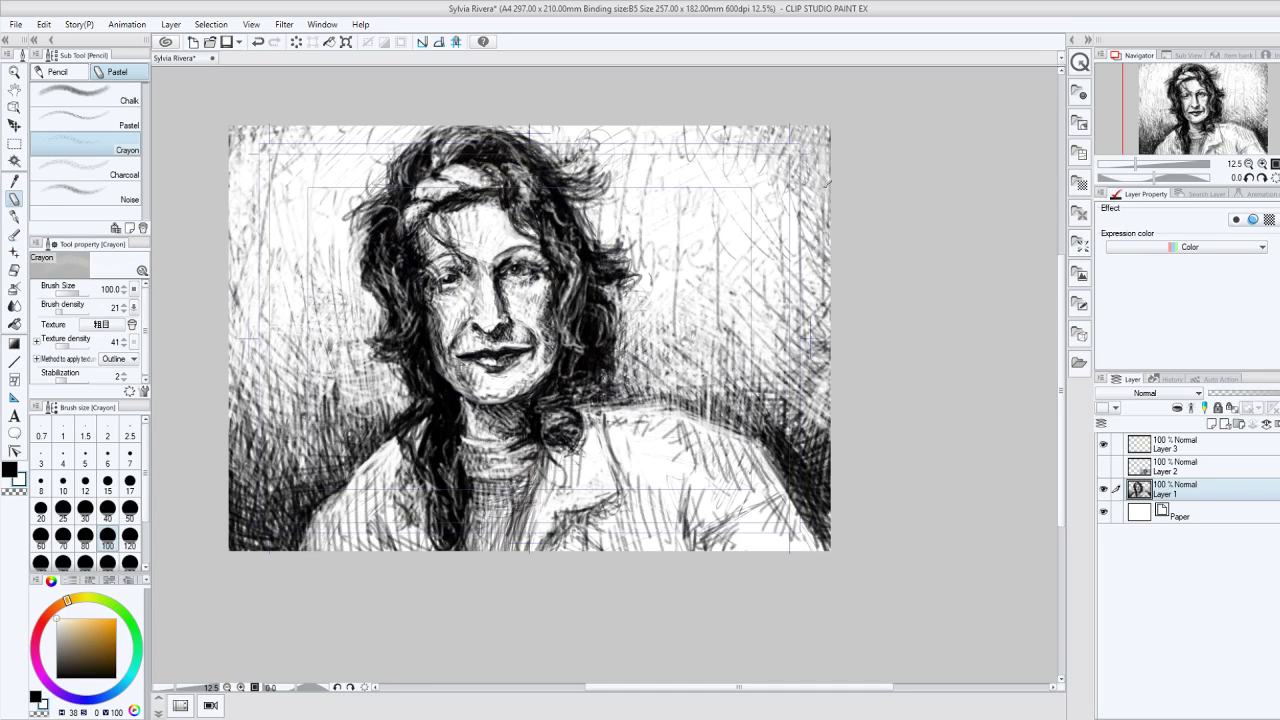
left_click_drag(826, 182, 818, 284)
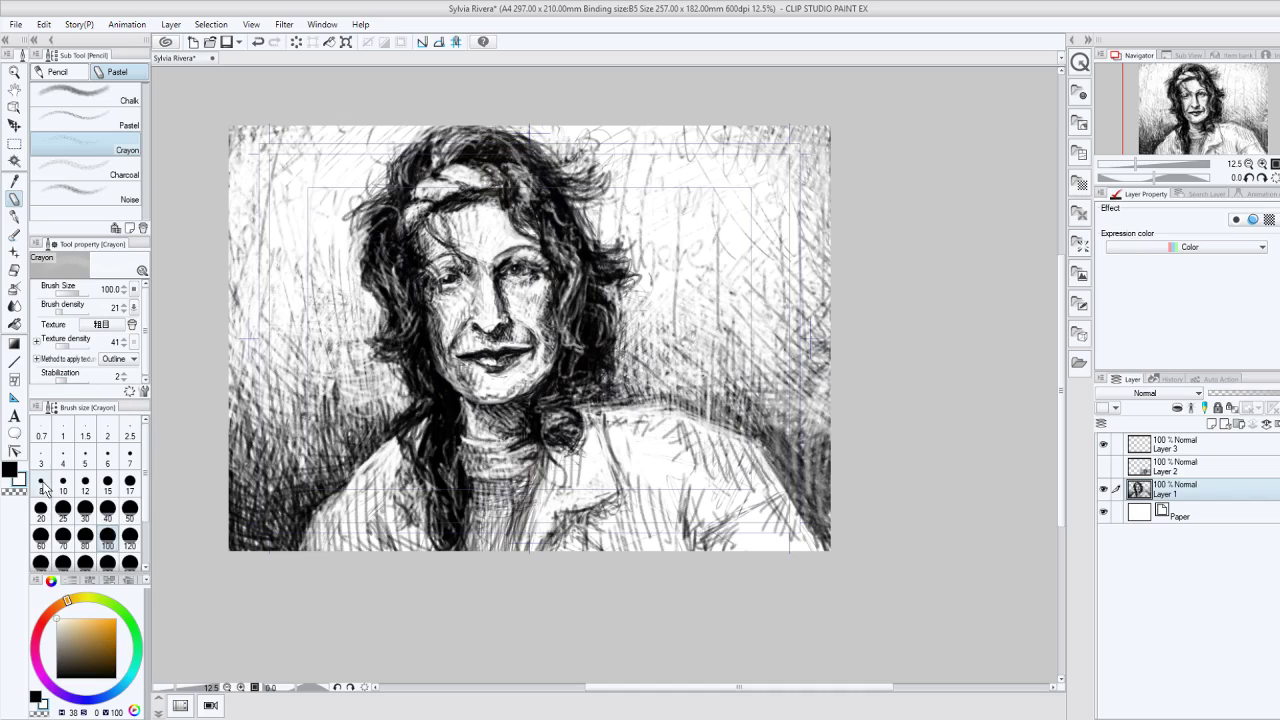
Step: Switch back to black and deepen the left side of the hair and the background hatching around the left shoulder
left_click(95, 688)
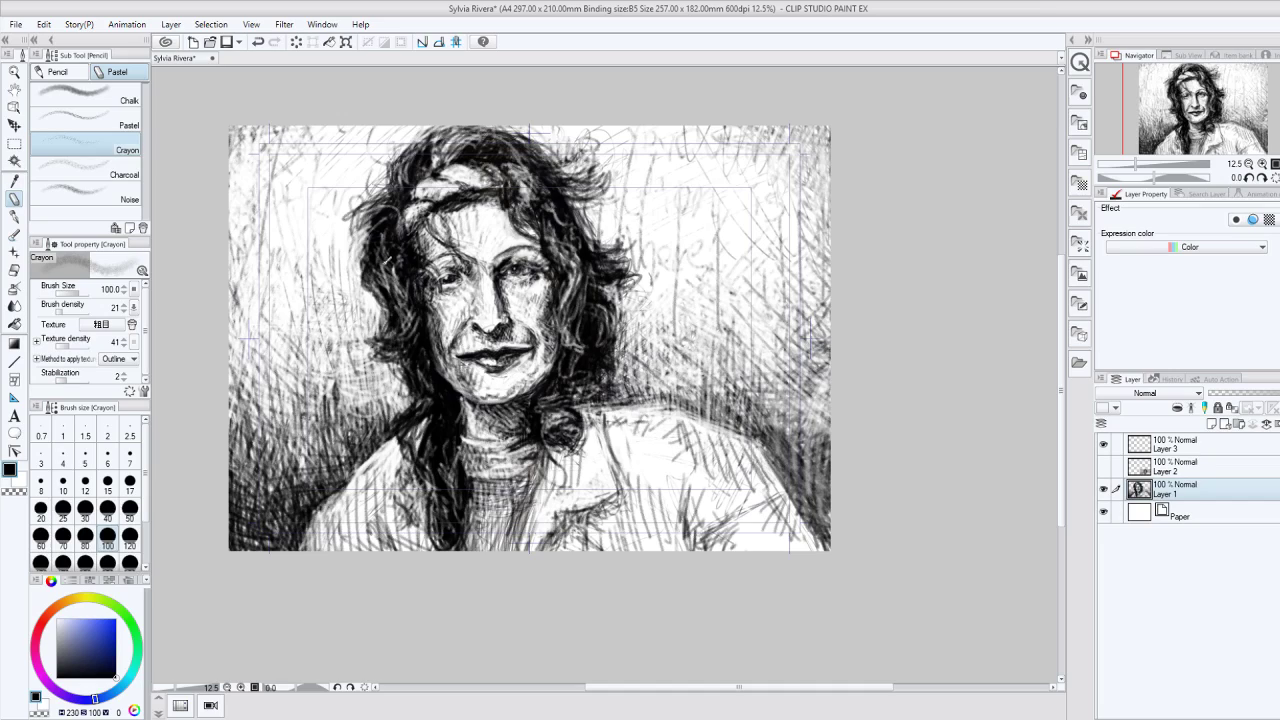
left_click_drag(362, 214, 406, 164)
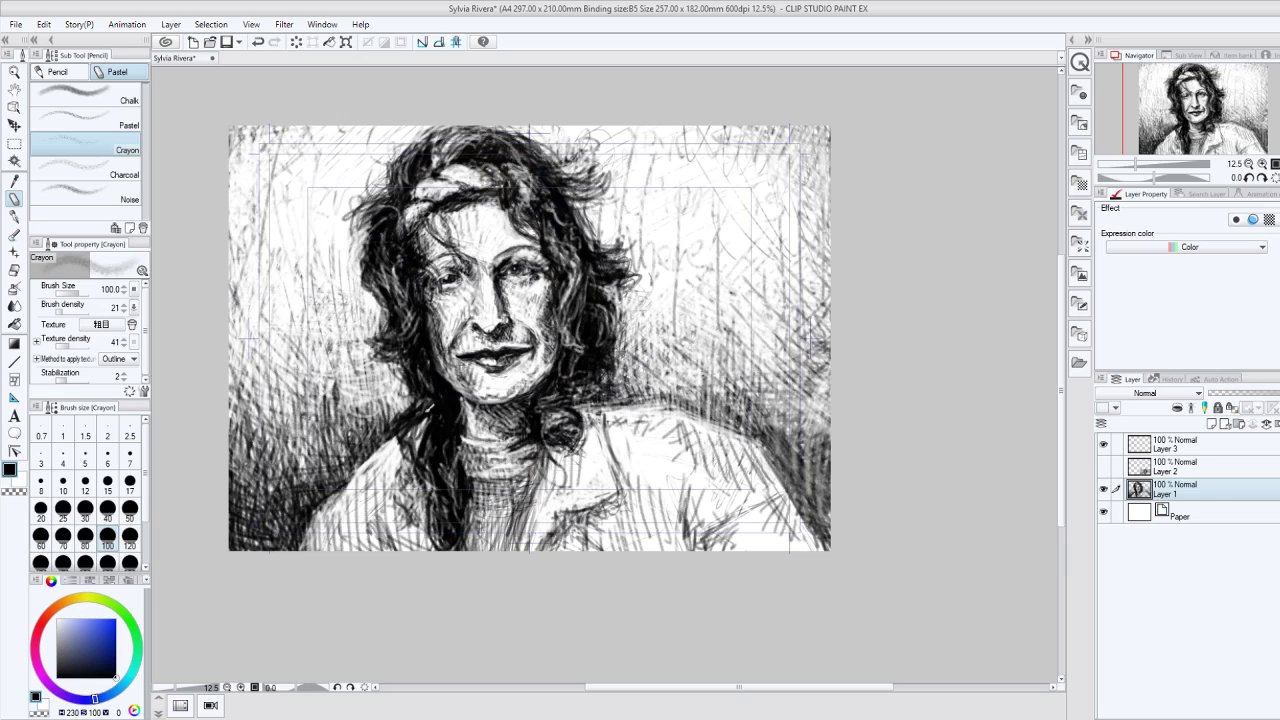
mouse_move(400, 441)
left_mouse_down()
mouse_move(242, 550)
mouse_move(266, 546)
left_mouse_up()
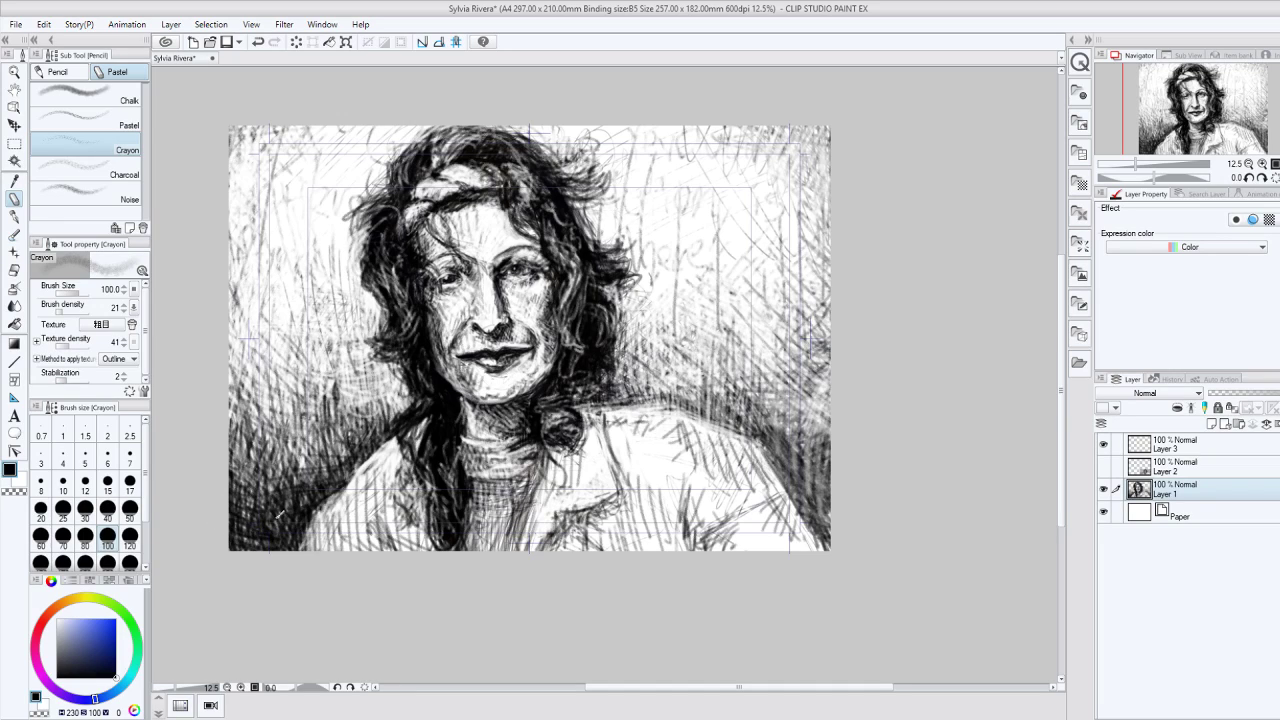
left_click_drag(286, 504, 274, 536)
left_click_drag(262, 422, 238, 492)
left_click_drag(372, 410, 350, 440)
left_click_drag(346, 446, 334, 468)
mouse_move(398, 386)
left_mouse_down()
mouse_move(366, 442)
mouse_move(384, 404)
left_mouse_up()
left_click_drag(410, 357, 382, 425)
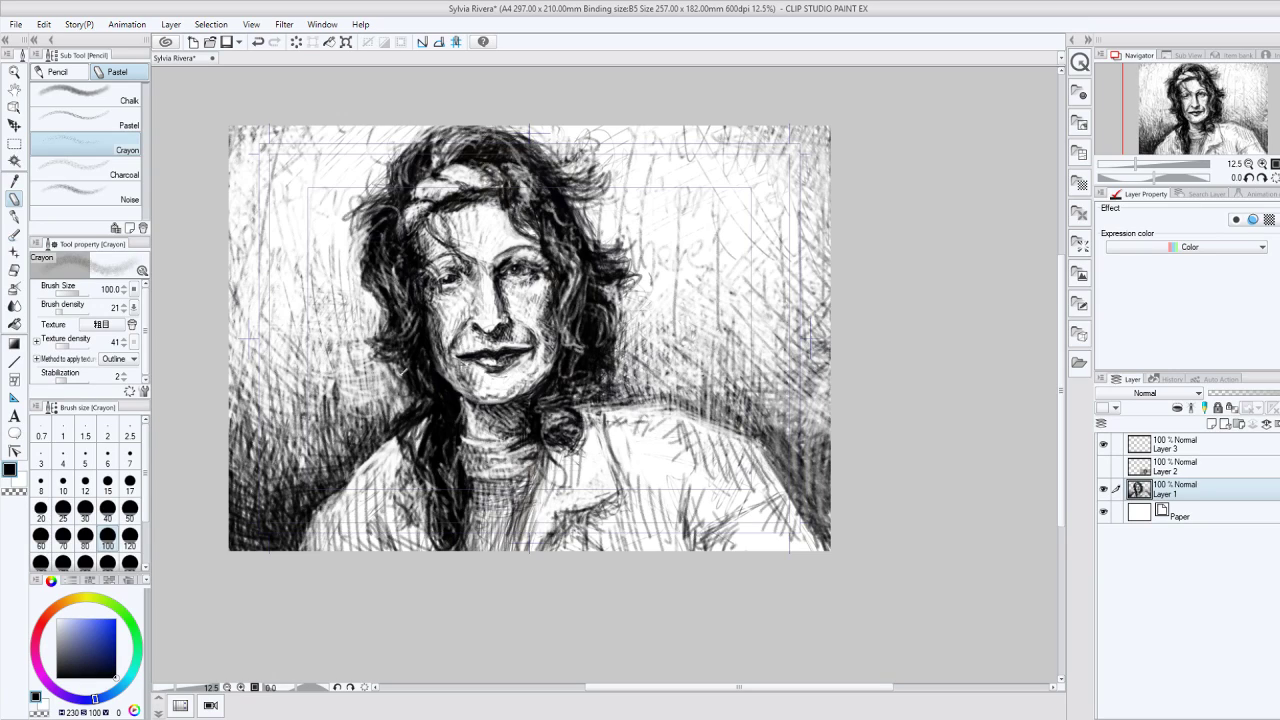
left_click_drag(392, 302, 360, 426)
left_click_drag(404, 376, 388, 406)
left_click_drag(248, 470, 238, 490)
left_click_drag(240, 420, 232, 466)
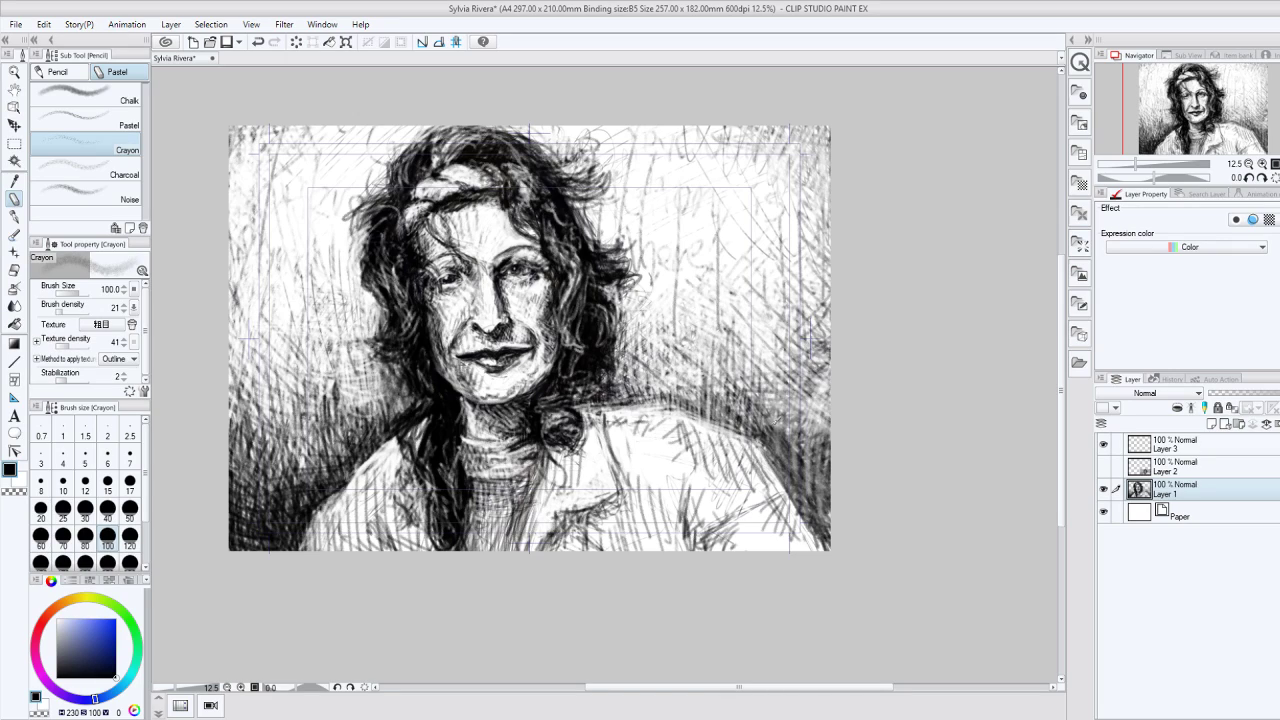
Step: Darken the background above and beside the right shoulder with broad, low-density black Crayon strokes
left_click_drag(762, 422, 824, 536)
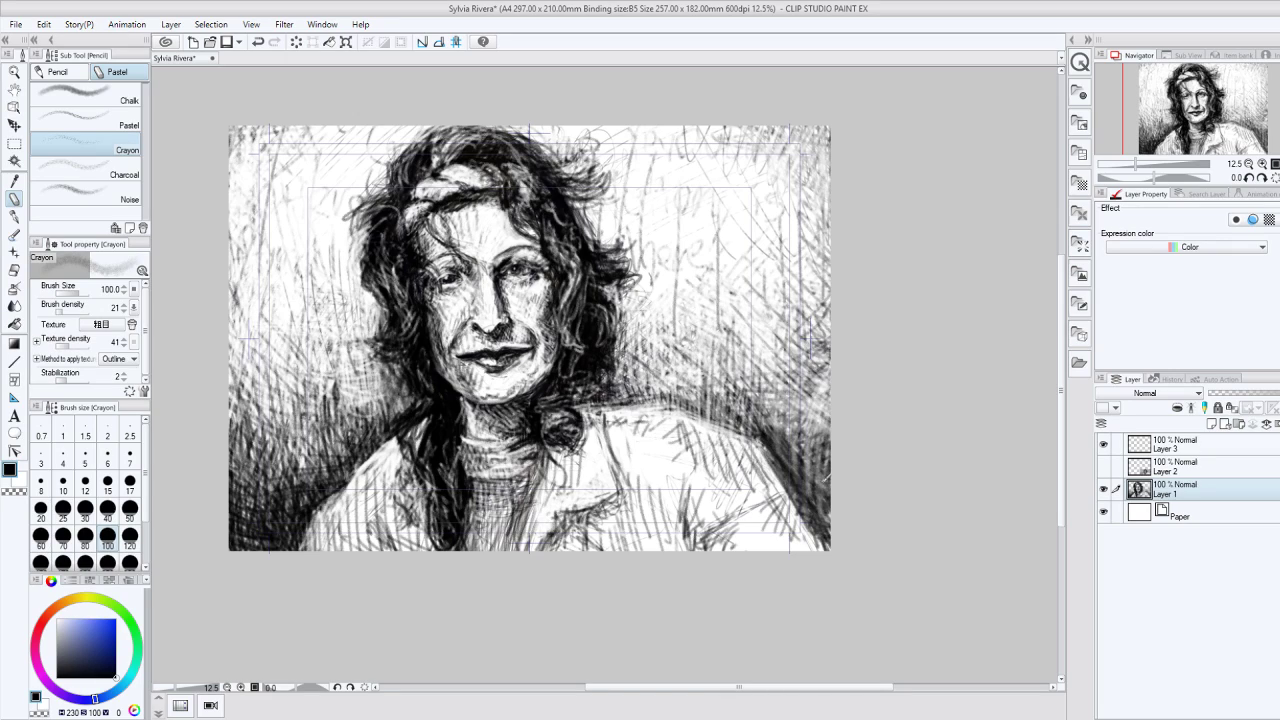
left_click_drag(830, 414, 774, 492)
mouse_move(818, 446)
left_mouse_down()
mouse_move(802, 472)
mouse_move(778, 460)
left_mouse_up()
mouse_move(818, 416)
left_mouse_down()
mouse_move(783, 449)
mouse_move(732, 440)
left_mouse_up()
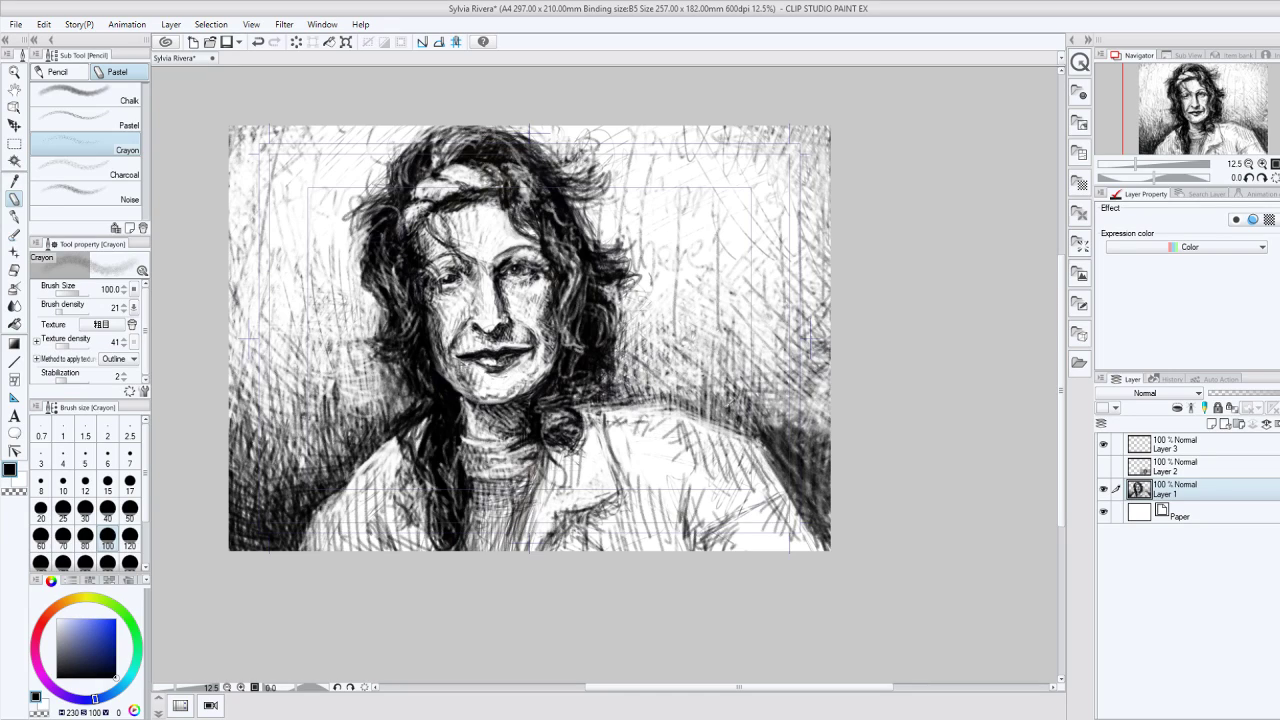
mouse_move(826, 408)
left_mouse_down()
mouse_move(722, 446)
mouse_move(752, 432)
left_mouse_up()
left_click_drag(818, 376, 768, 404)
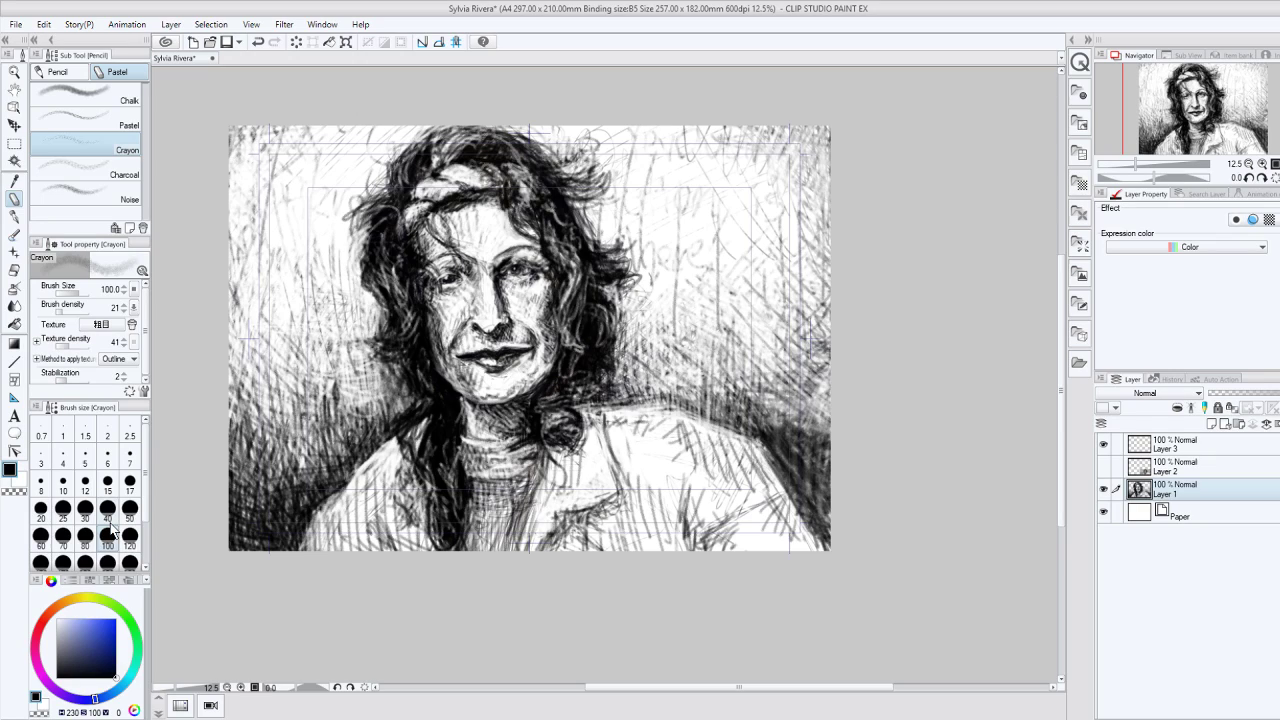
Step: Set the brush size to 50 and touch up the right side of the hair down to the shoulder
left_click(129, 508)
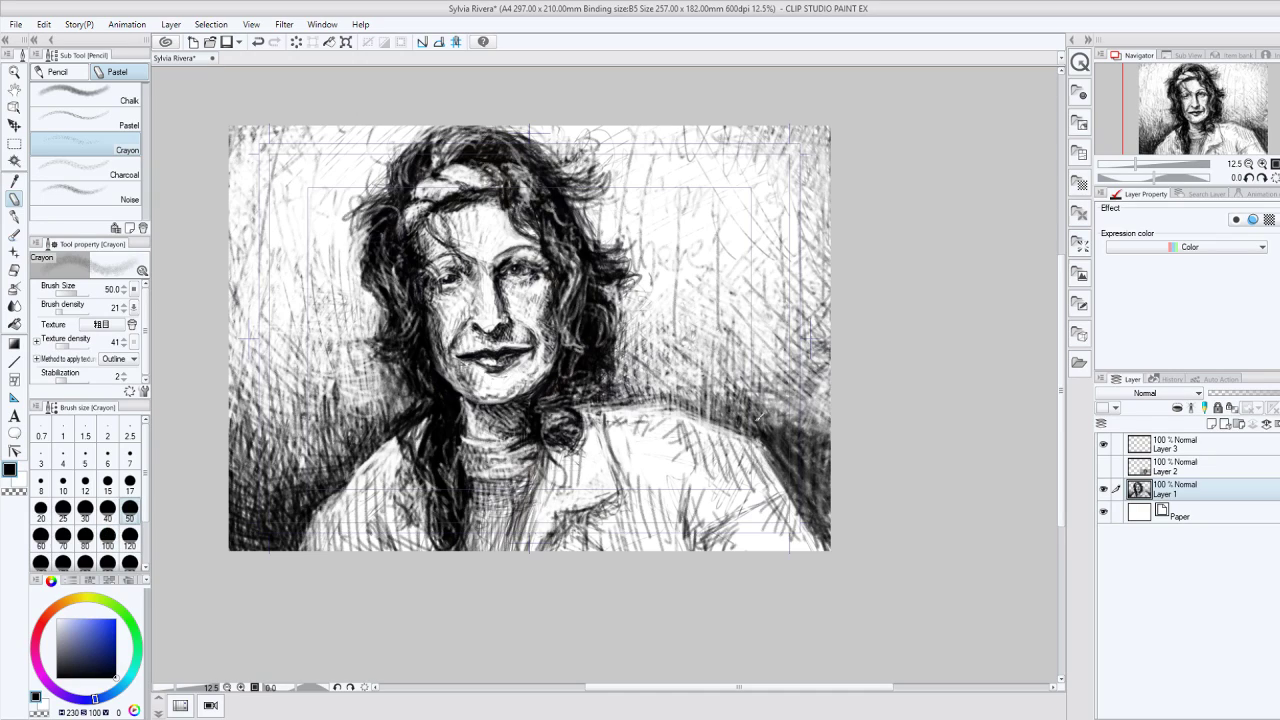
left_click_drag(600, 385, 590, 396)
left_click_drag(580, 310, 580, 296)
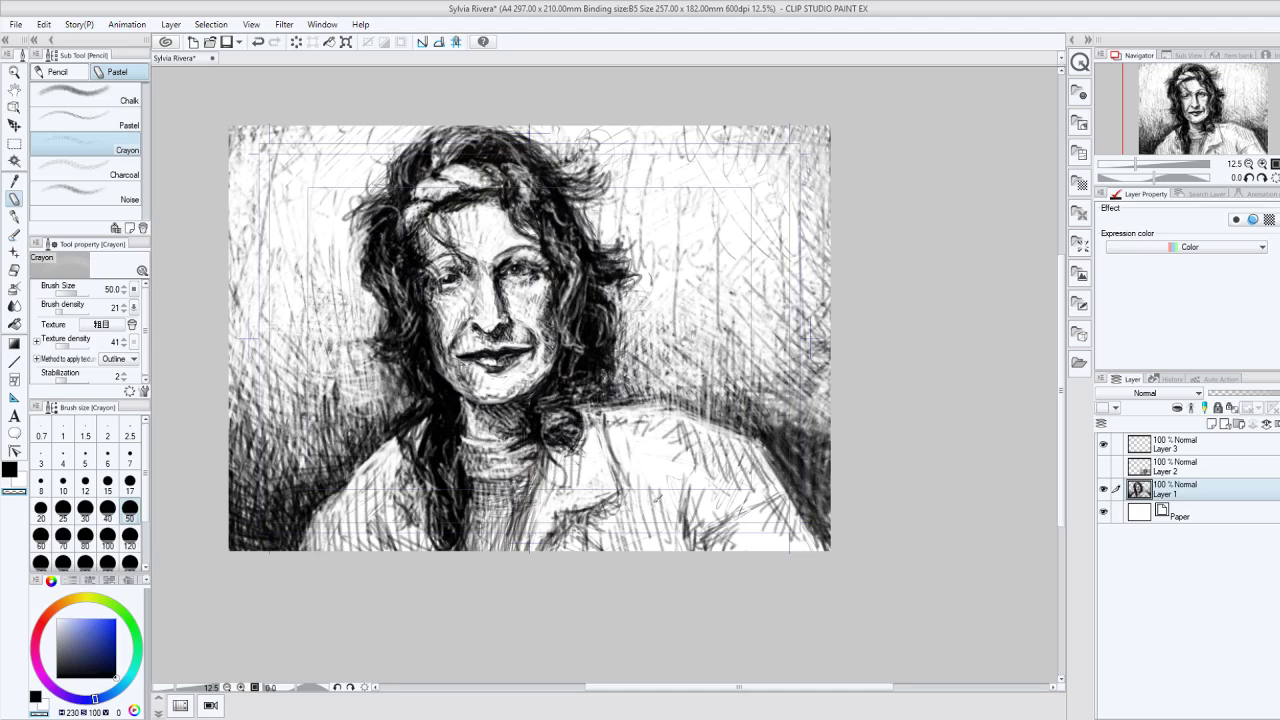
Step: Set the brush density to 39 and break up the background beside the right shoulder with transparent Crayon, undoing the last strokes
left_click(75, 311)
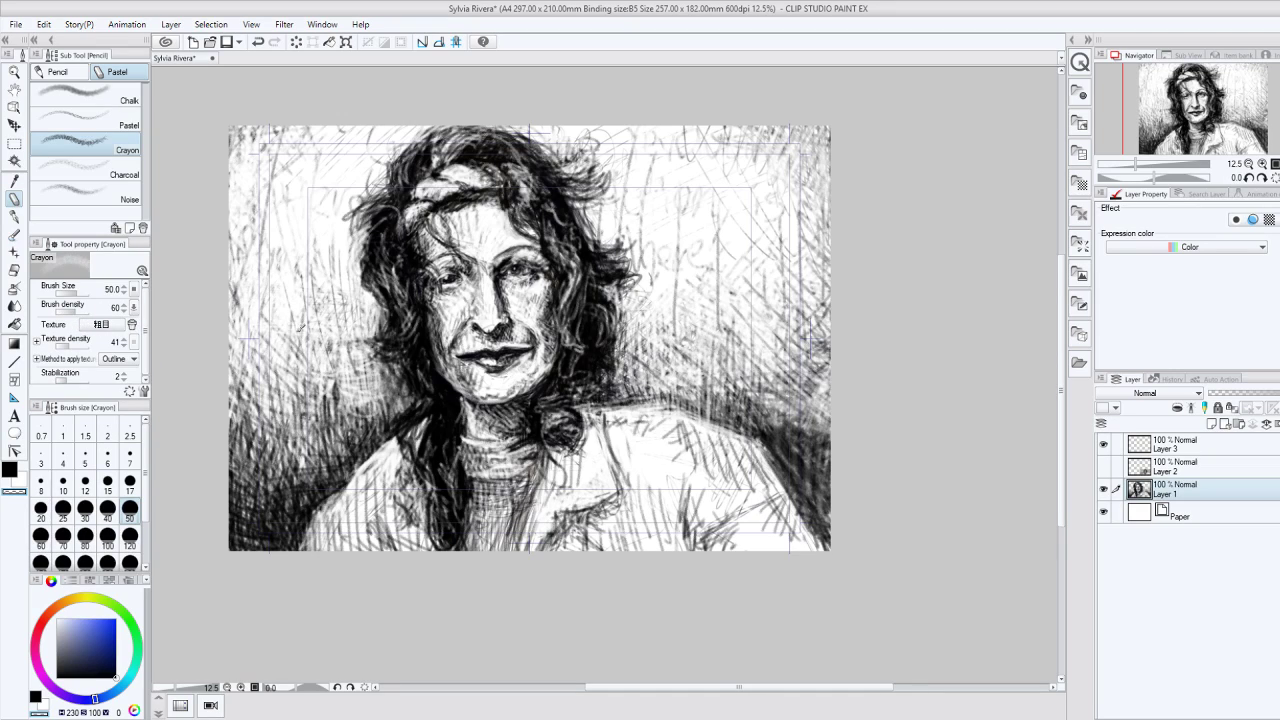
left_click(67, 311)
mouse_move(798, 461)
left_mouse_down()
mouse_move(778, 418)
mouse_move(762, 424)
mouse_move(778, 452)
mouse_move(829, 422)
mouse_move(822, 505)
left_mouse_up()
mouse_move(816, 400)
left_mouse_down()
mouse_move(785, 432)
mouse_move(780, 385)
mouse_move(809, 323)
left_mouse_up()
key("ctrl+z")
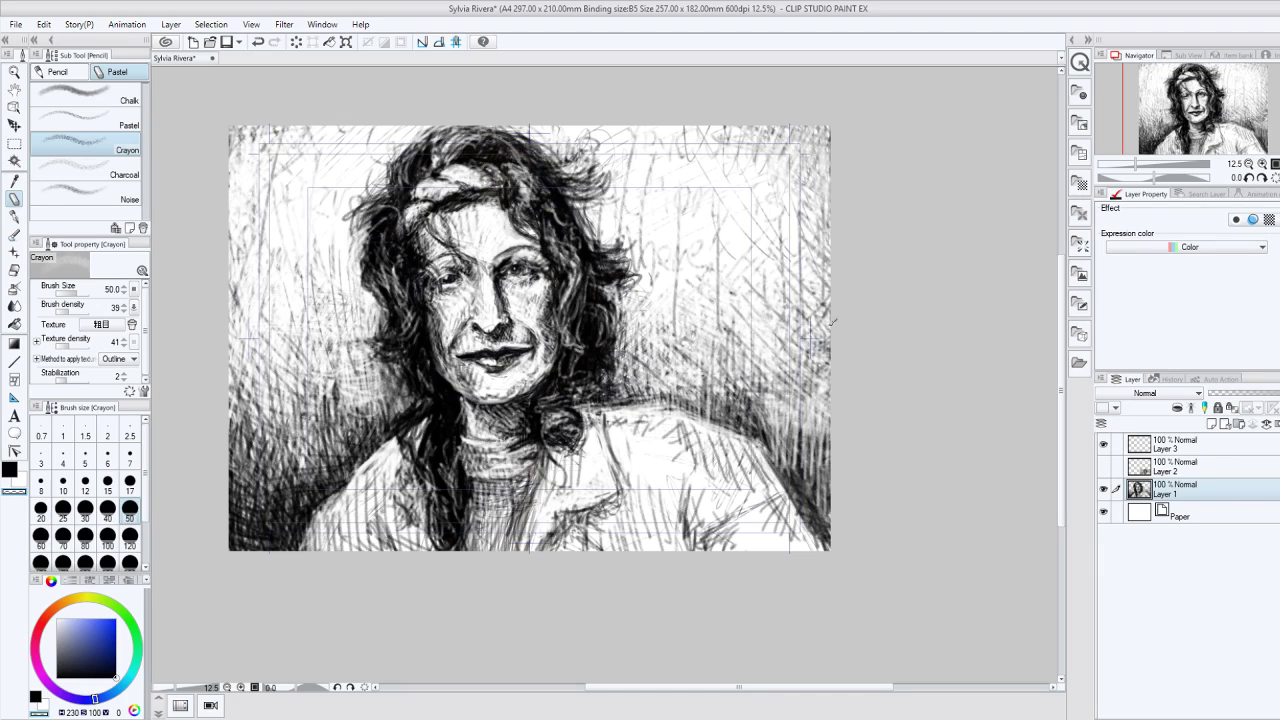
key("ctrl+z")
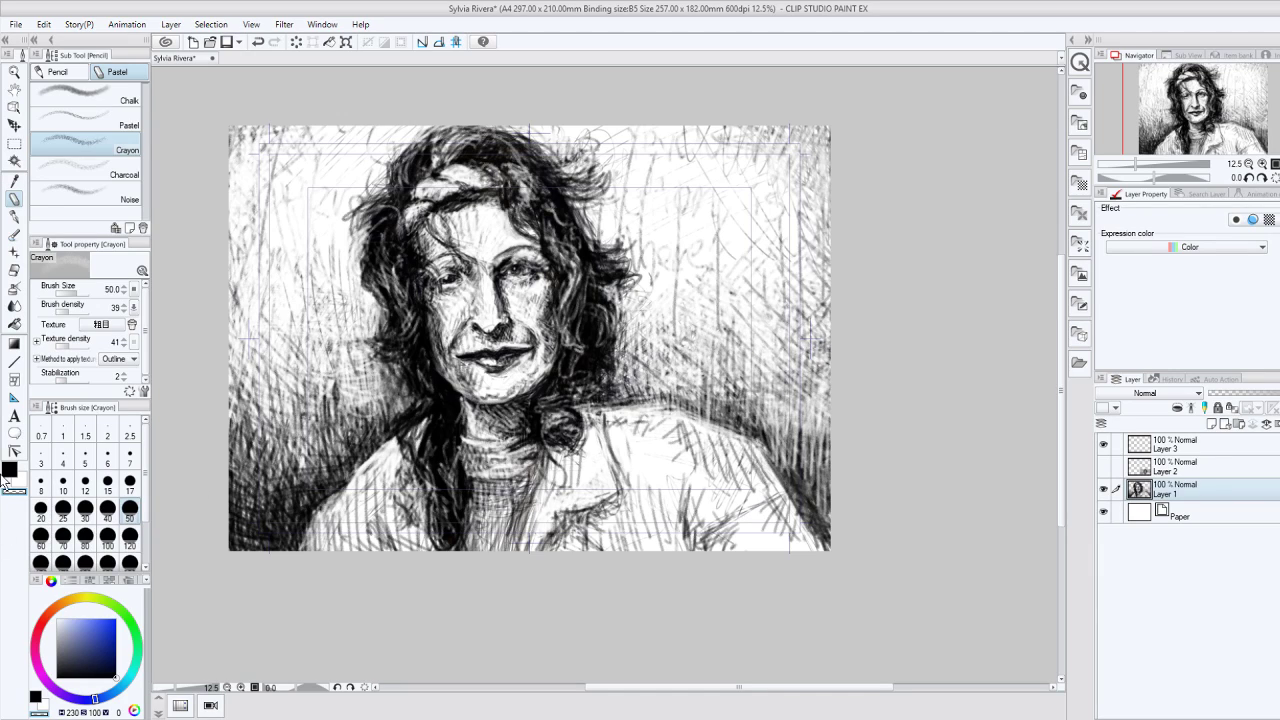
key("ctrl+z")
key("ctrl+z")
key("ctrl+z")
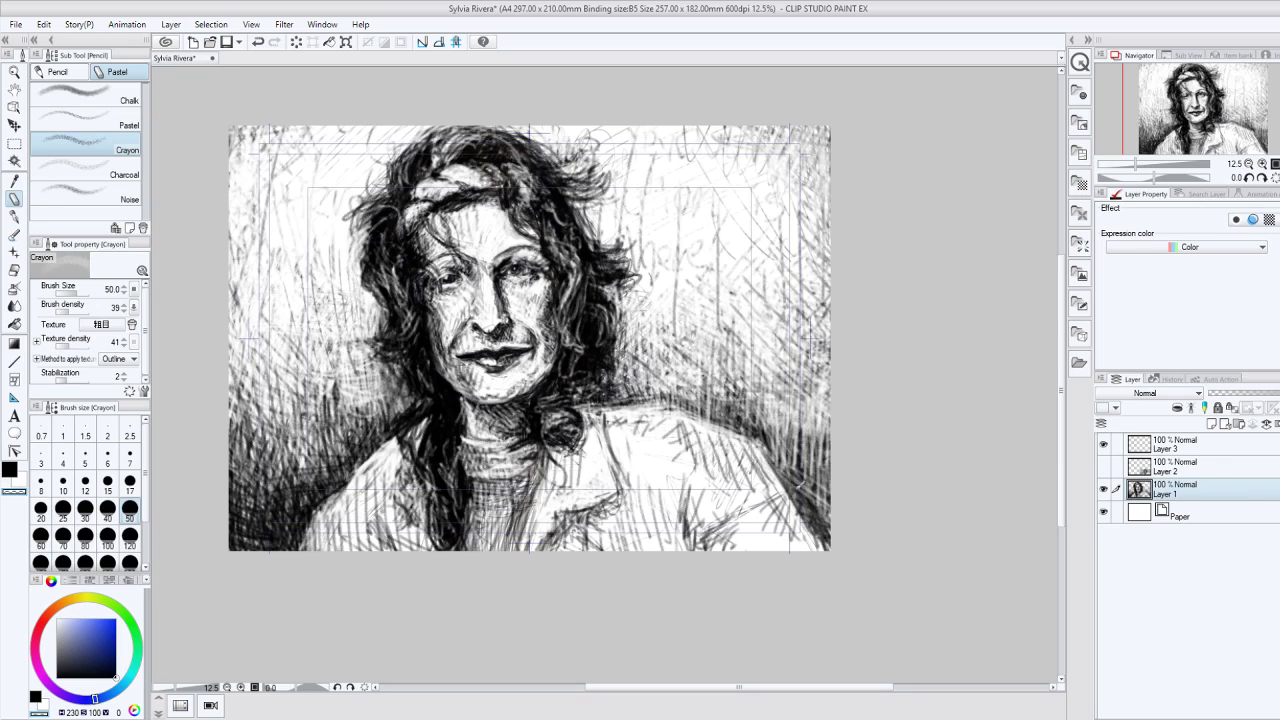
Step: Switch back to black and deepen the Crayon hatching in the background beside the right shoulder and along both shoulder edges
left_click(7, 467)
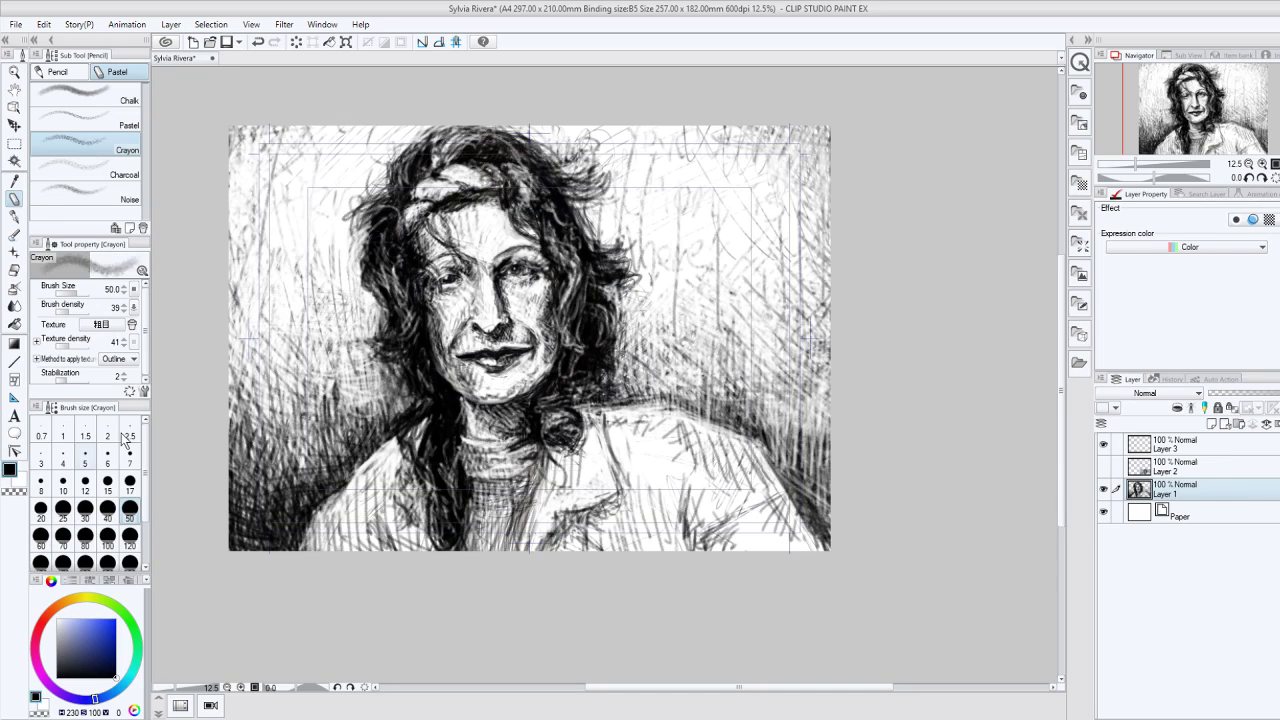
left_click_drag(788, 496, 817, 439)
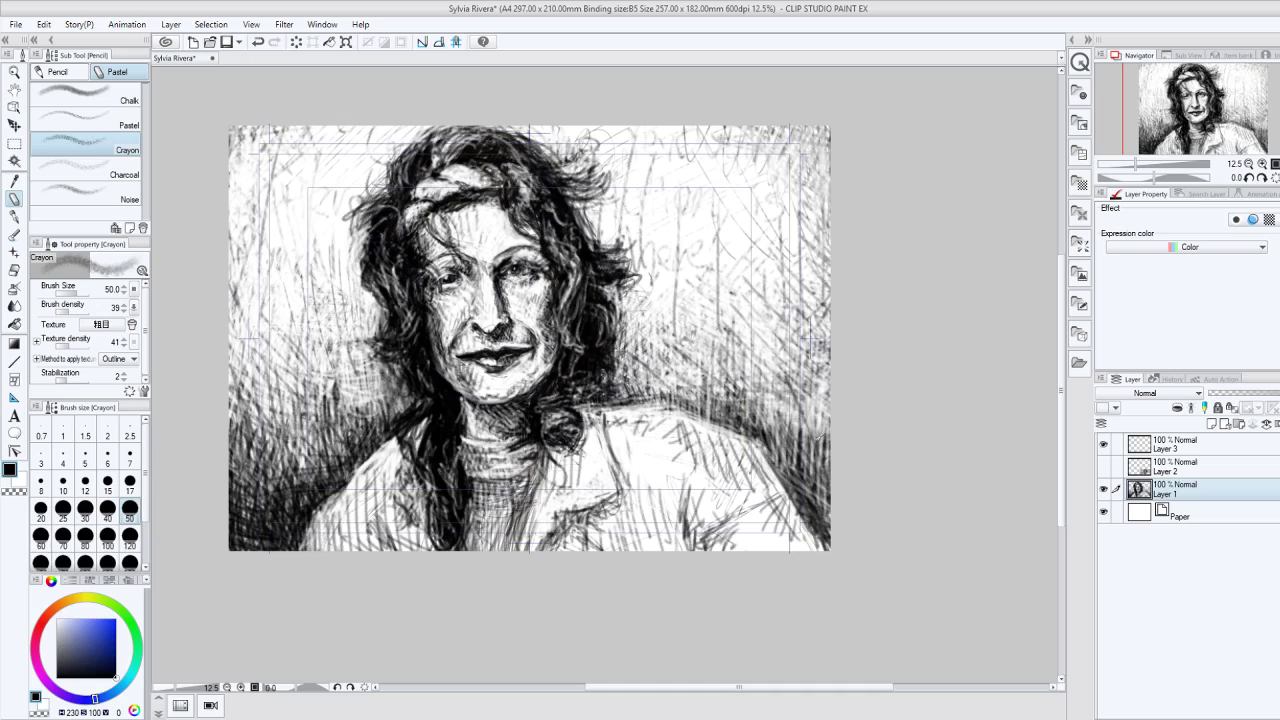
mouse_move(812, 340)
left_mouse_down()
mouse_move(800, 465)
mouse_move(822, 432)
left_mouse_up()
mouse_move(776, 470)
left_mouse_down()
mouse_move(824, 462)
mouse_move(773, 396)
mouse_move(814, 338)
mouse_move(790, 470)
left_mouse_up()
left_click_drag(808, 418, 814, 340)
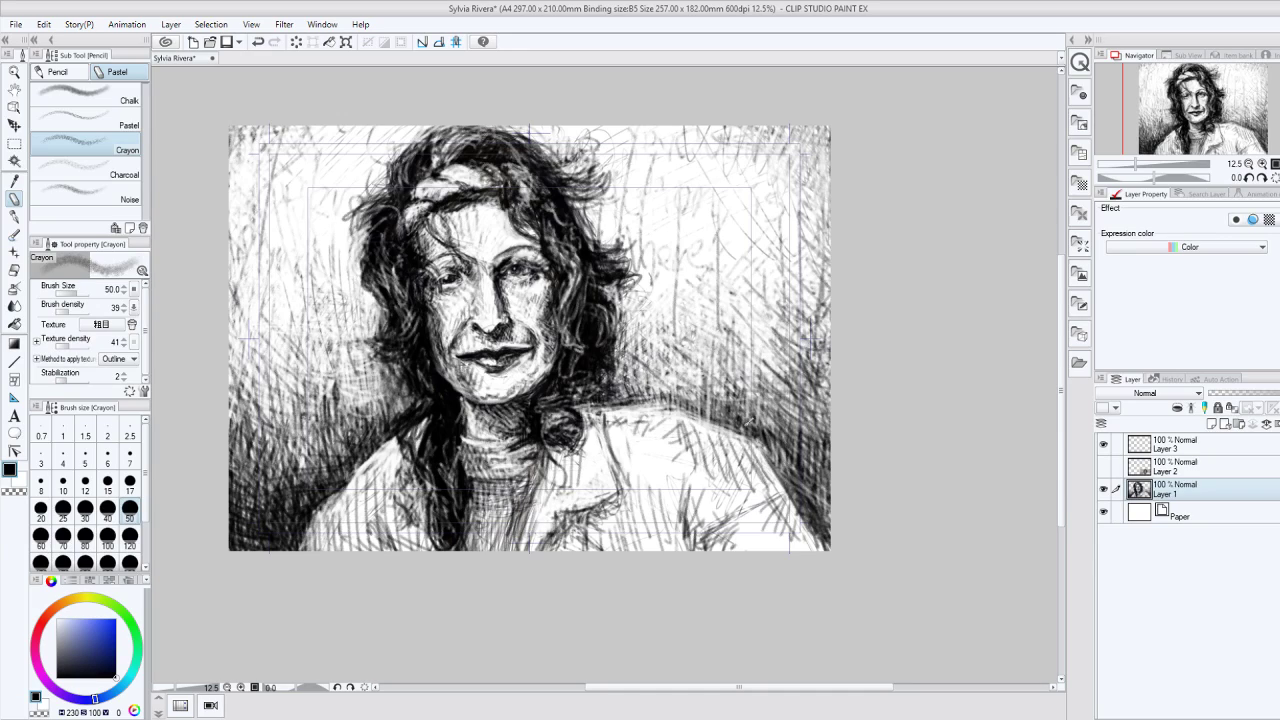
mouse_move(690, 430)
left_mouse_down()
mouse_move(828, 390)
mouse_move(814, 399)
mouse_move(822, 385)
left_mouse_up()
left_click_drag(772, 442, 814, 431)
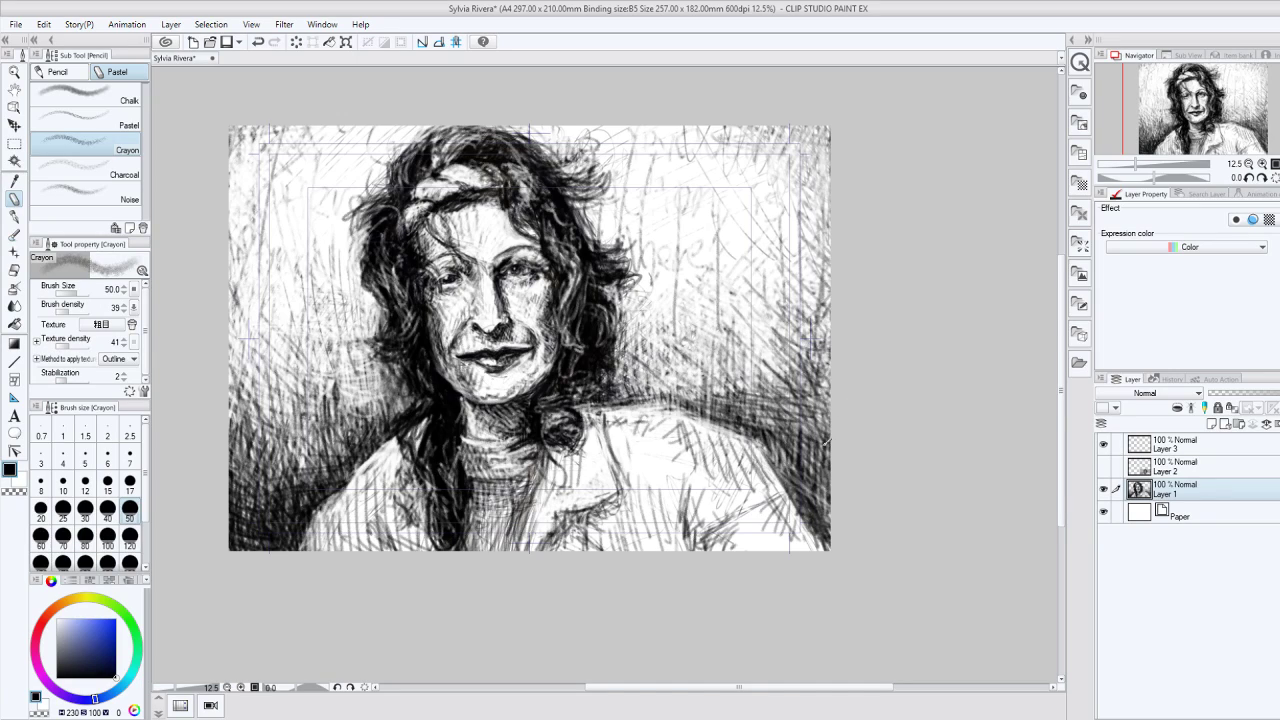
left_click_drag(768, 502, 830, 430)
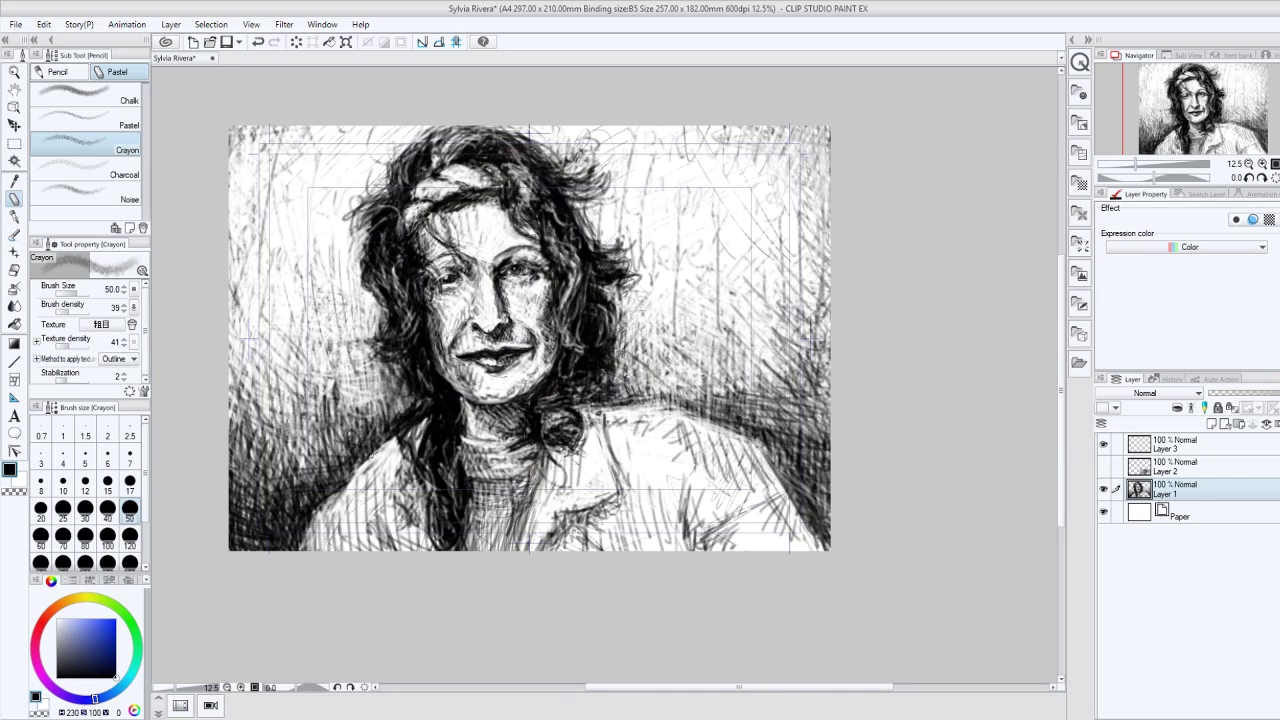
left_click_drag(354, 466, 396, 436)
left_click_drag(612, 410, 686, 406)
Step: Show the reference photo on Layer 2 and refine the headband, forehead, eye, cheek and neck with transparent and black Crayon strokes
left_click(1104, 466)
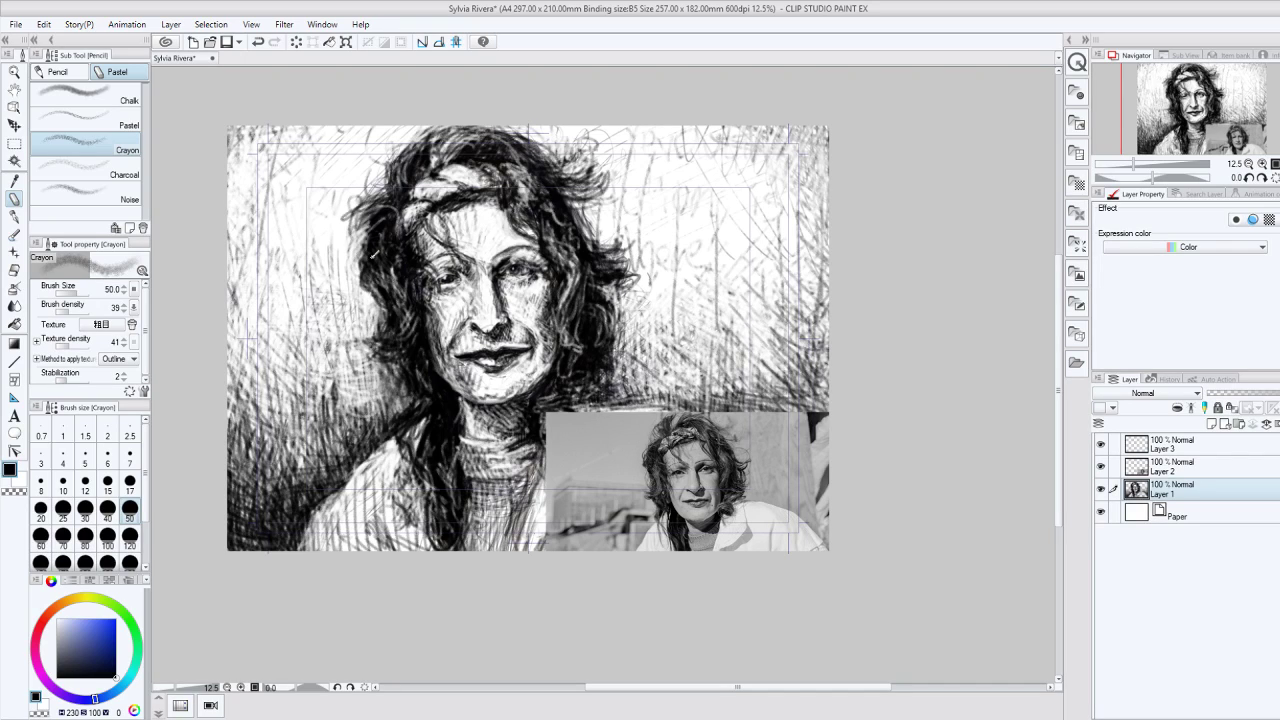
left_click(16, 493)
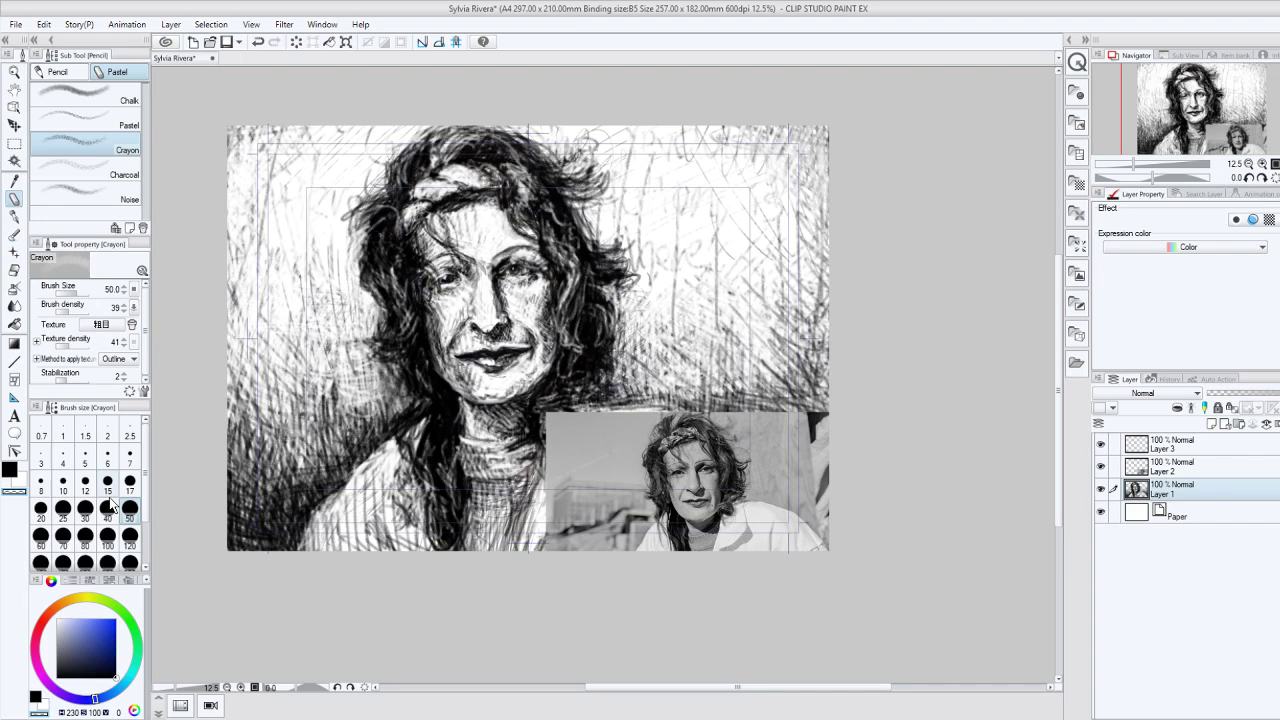
left_click_drag(422, 198, 460, 180)
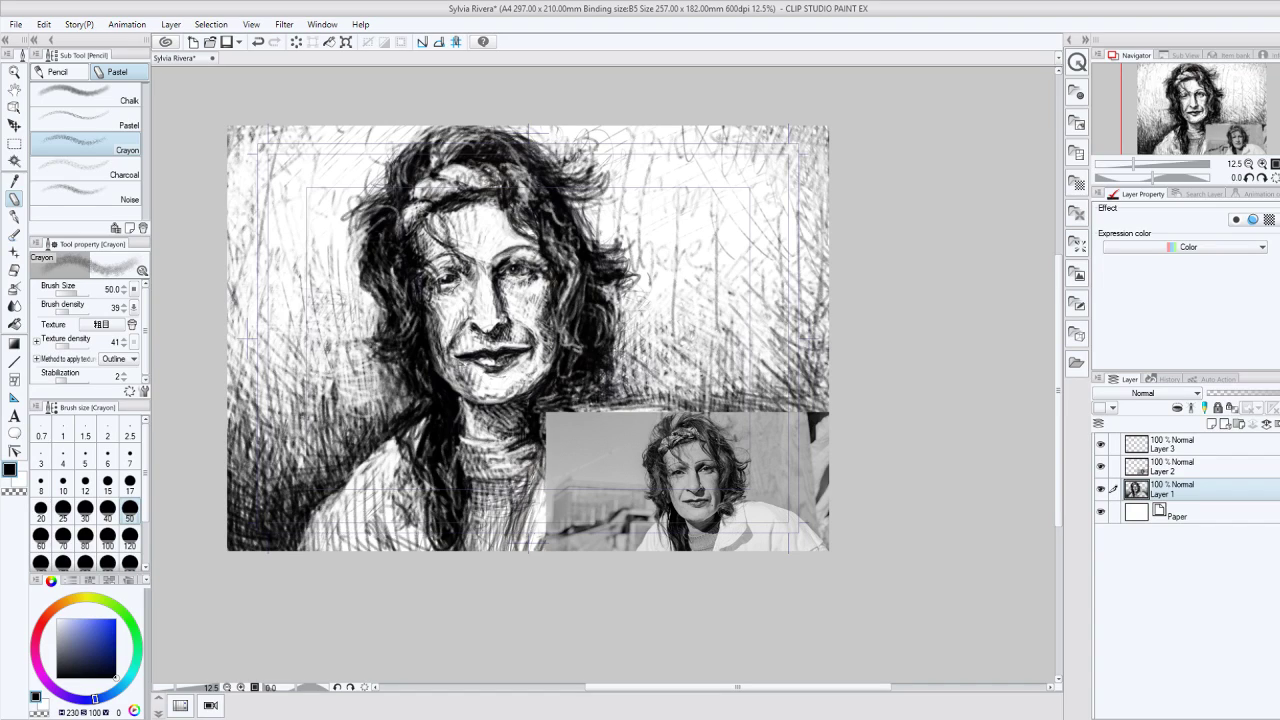
left_click_drag(432, 292, 454, 291)
left_click_drag(541, 308, 528, 326)
left_click_drag(546, 268, 532, 298)
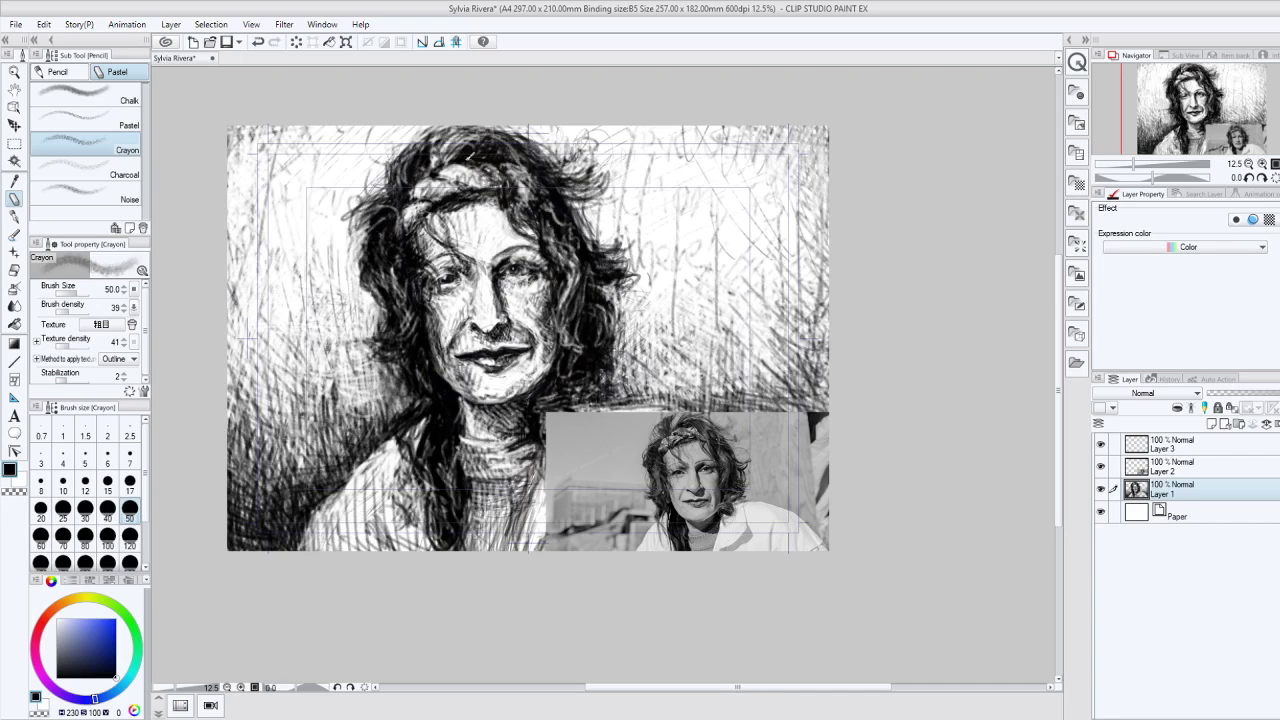
mouse_move(442, 222)
left_mouse_down()
mouse_move(426, 250)
mouse_move(438, 246)
left_mouse_up()
left_click_drag(512, 408, 474, 430)
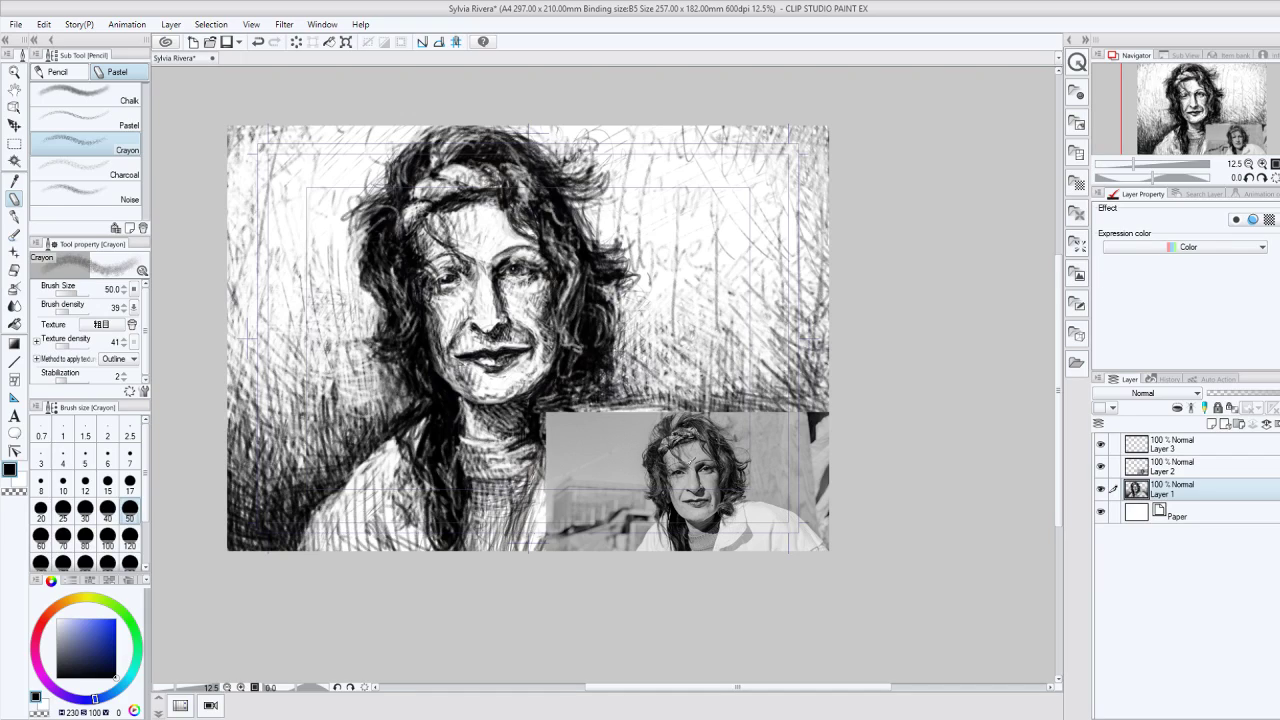
Step: Hide the reference photo and darken the background around both shoulders with crossing black Crayon strokes
left_click(1101, 466)
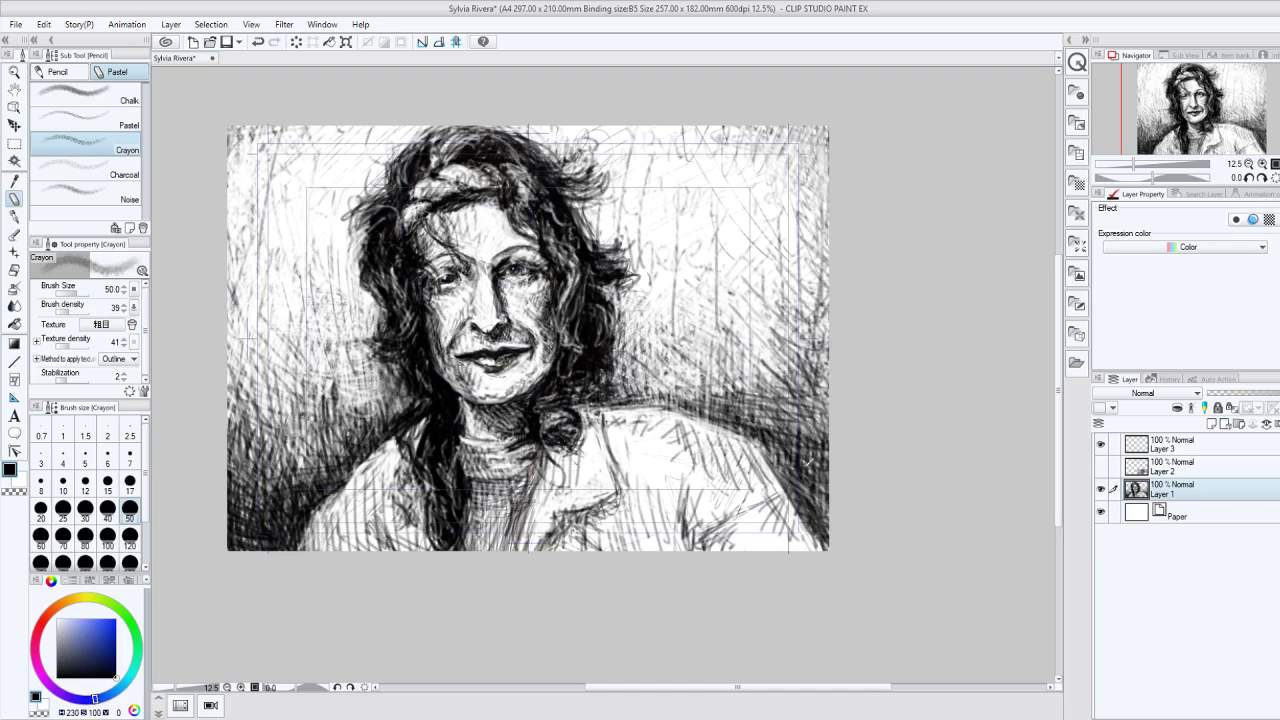
mouse_move(808, 463)
left_mouse_down()
mouse_move(752, 433)
mouse_move(818, 525)
mouse_move(800, 505)
mouse_move(780, 411)
mouse_move(768, 482)
left_mouse_up()
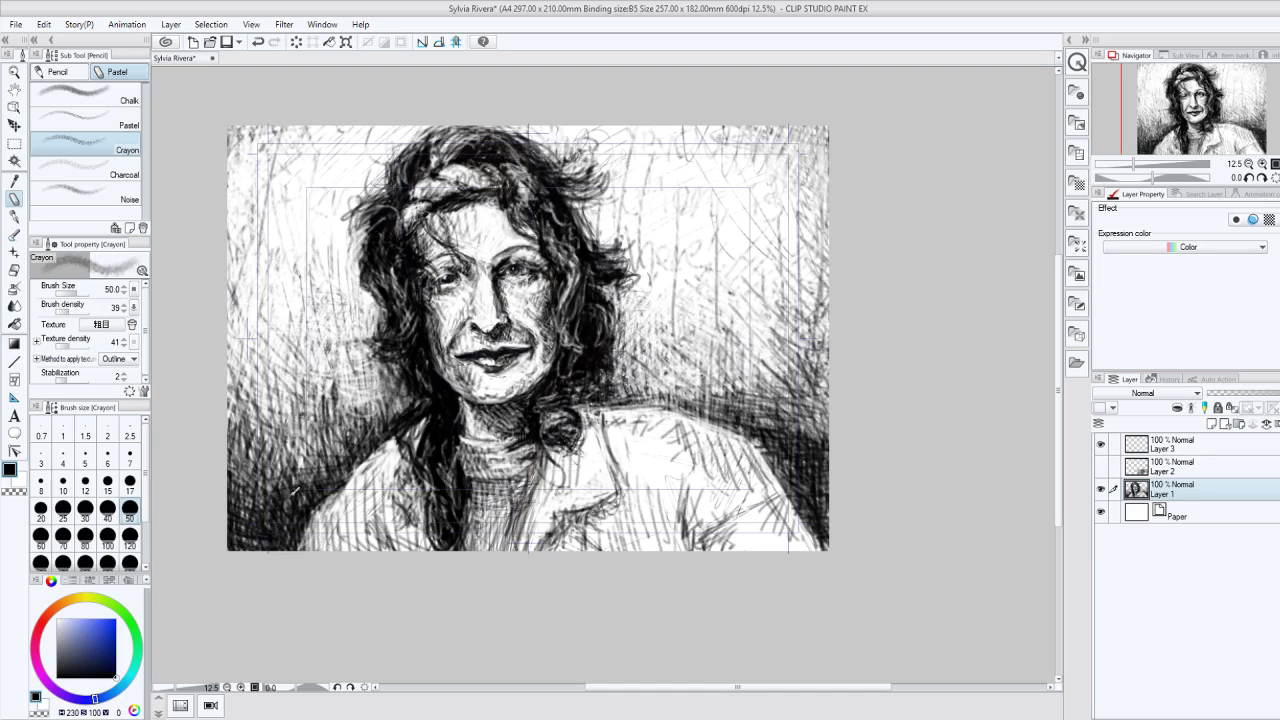
mouse_move(294, 491)
left_mouse_down()
mouse_move(250, 491)
mouse_move(300, 445)
mouse_move(354, 441)
mouse_move(380, 406)
mouse_move(290, 450)
mouse_move(366, 380)
left_mouse_up()
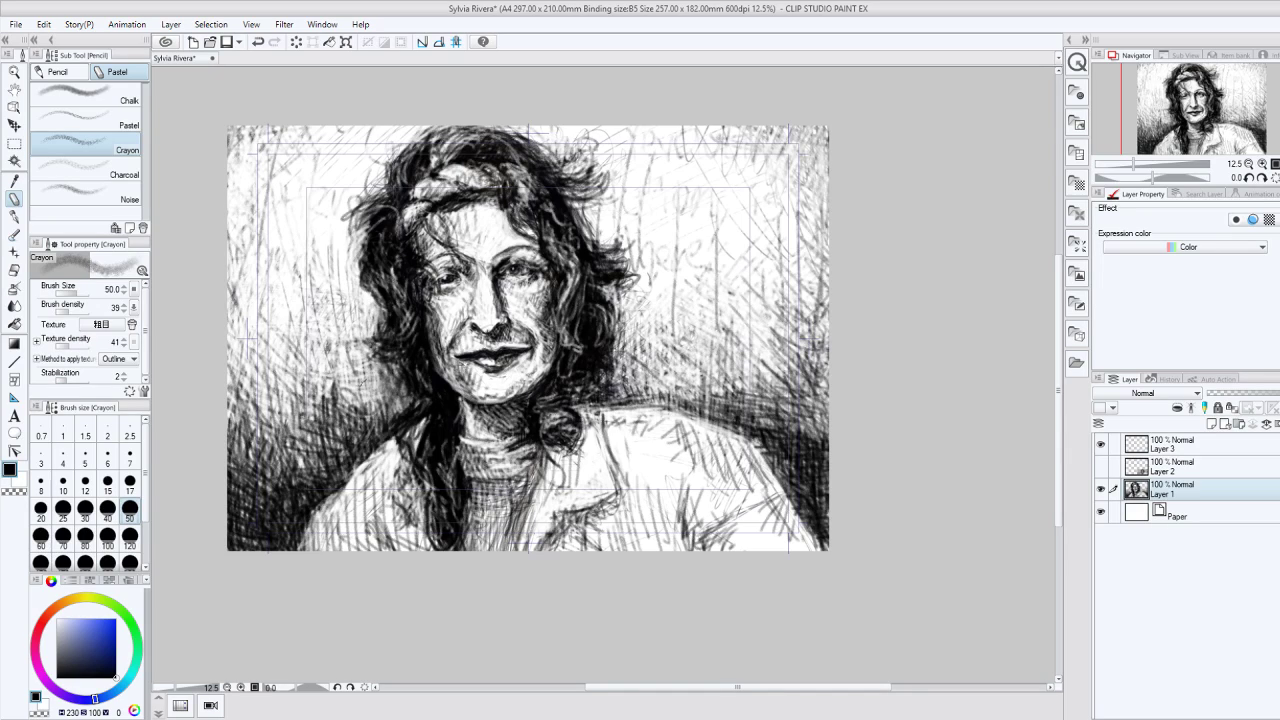
left_click_drag(398, 426, 360, 380)
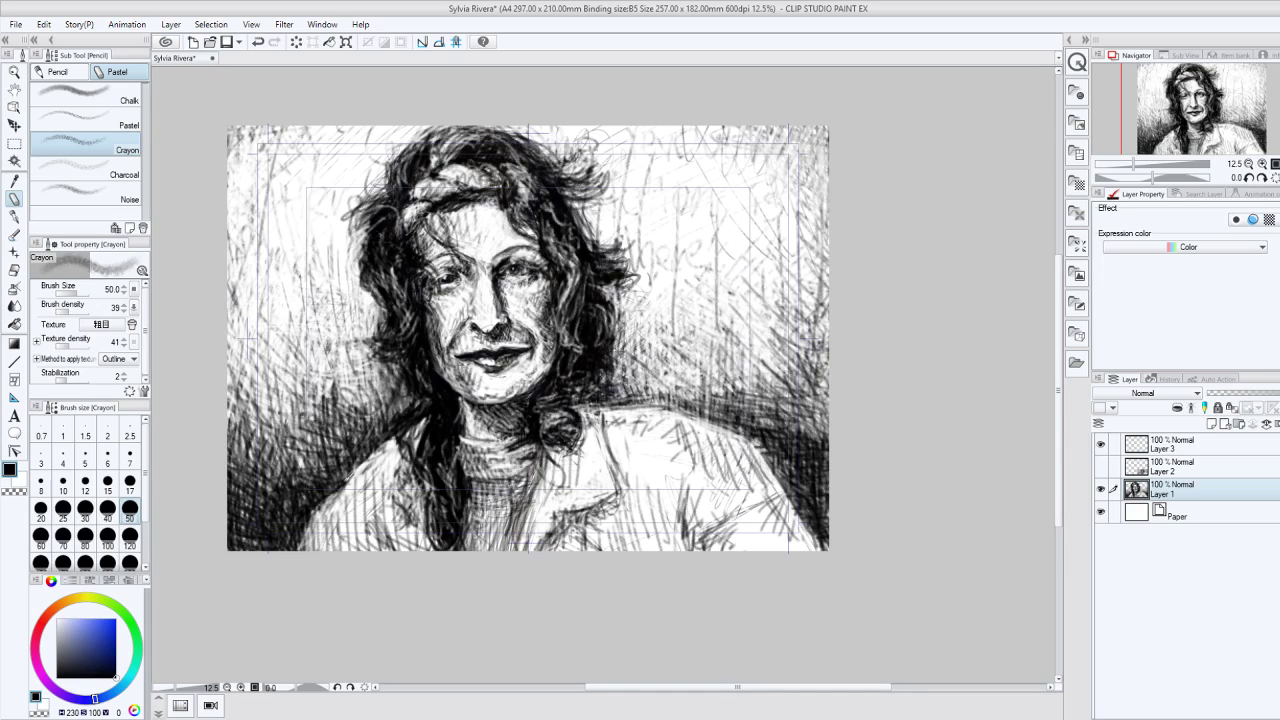
left_click_drag(320, 422, 280, 486)
mouse_move(306, 484)
left_mouse_down()
mouse_move(300, 457)
mouse_move(312, 484)
left_mouse_up()
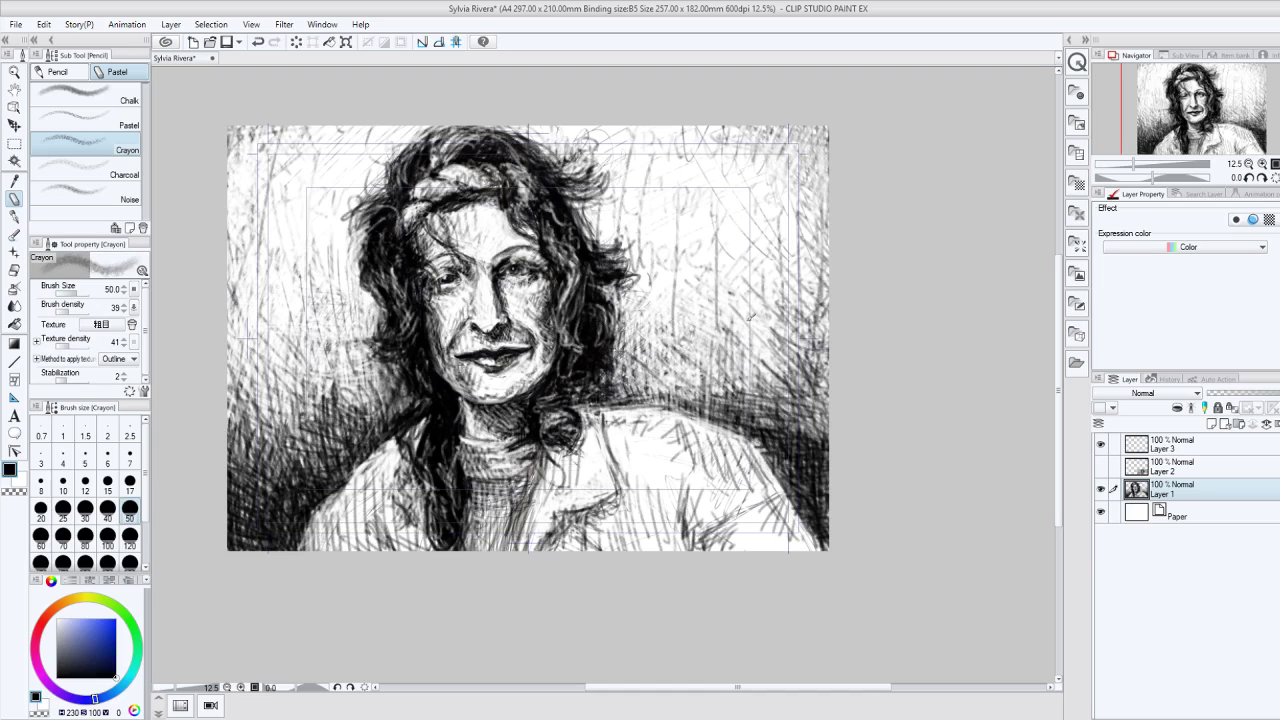
left_click_drag(768, 386, 824, 430)
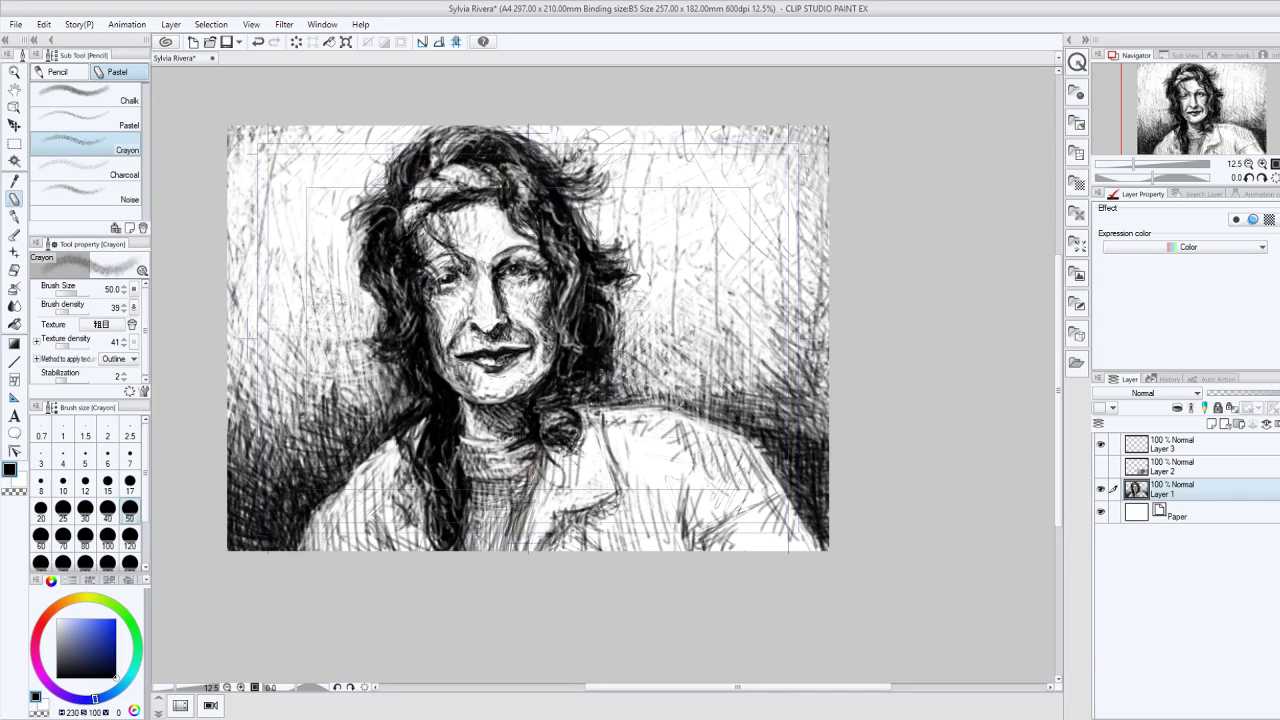
left_click_drag(678, 398, 734, 428)
Step: Show the reference photo again and rework the chin and jaw edge with alternating white, black and transparent Crayon strokes
left_click(1100, 466)
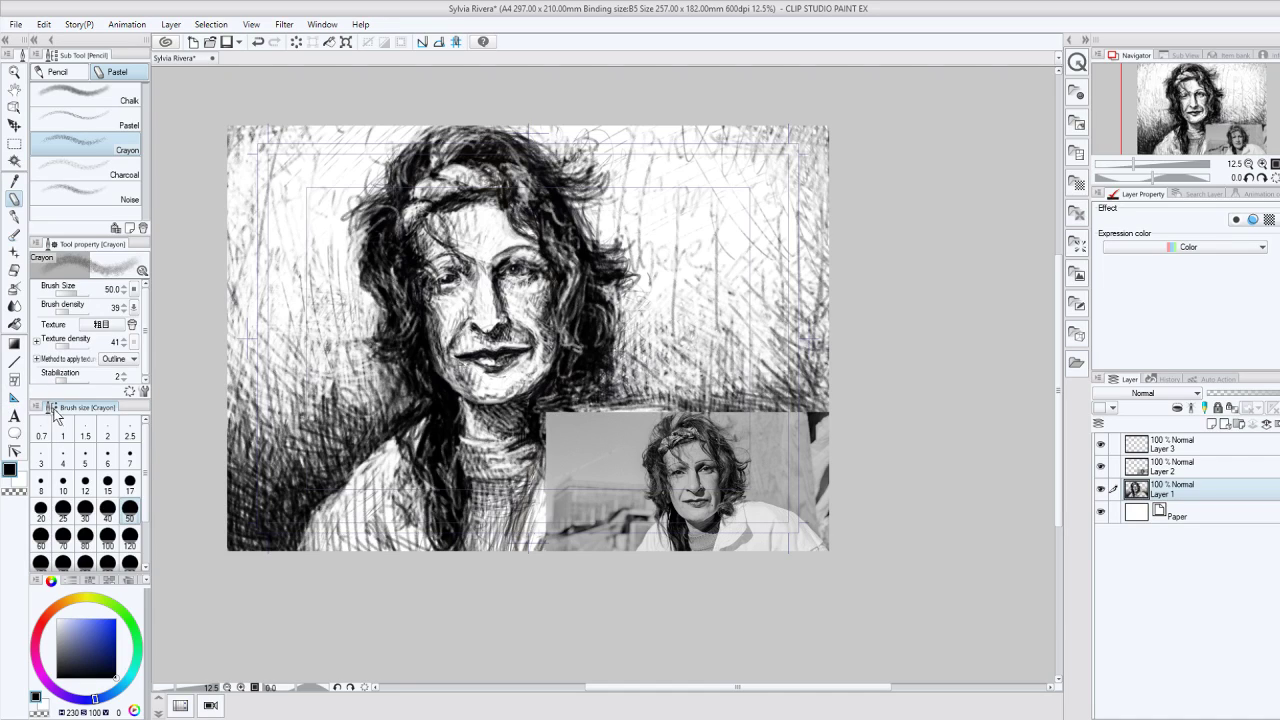
left_click(13, 479)
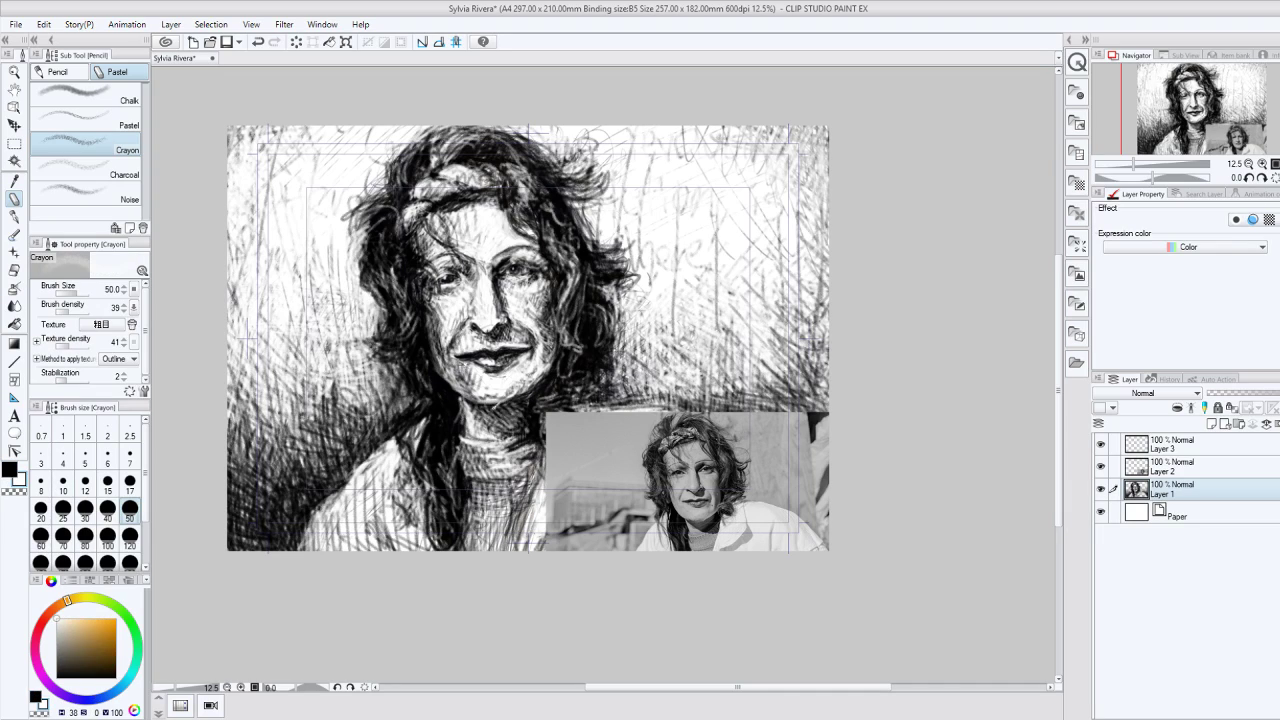
left_click_drag(493, 410, 510, 398)
key("x")
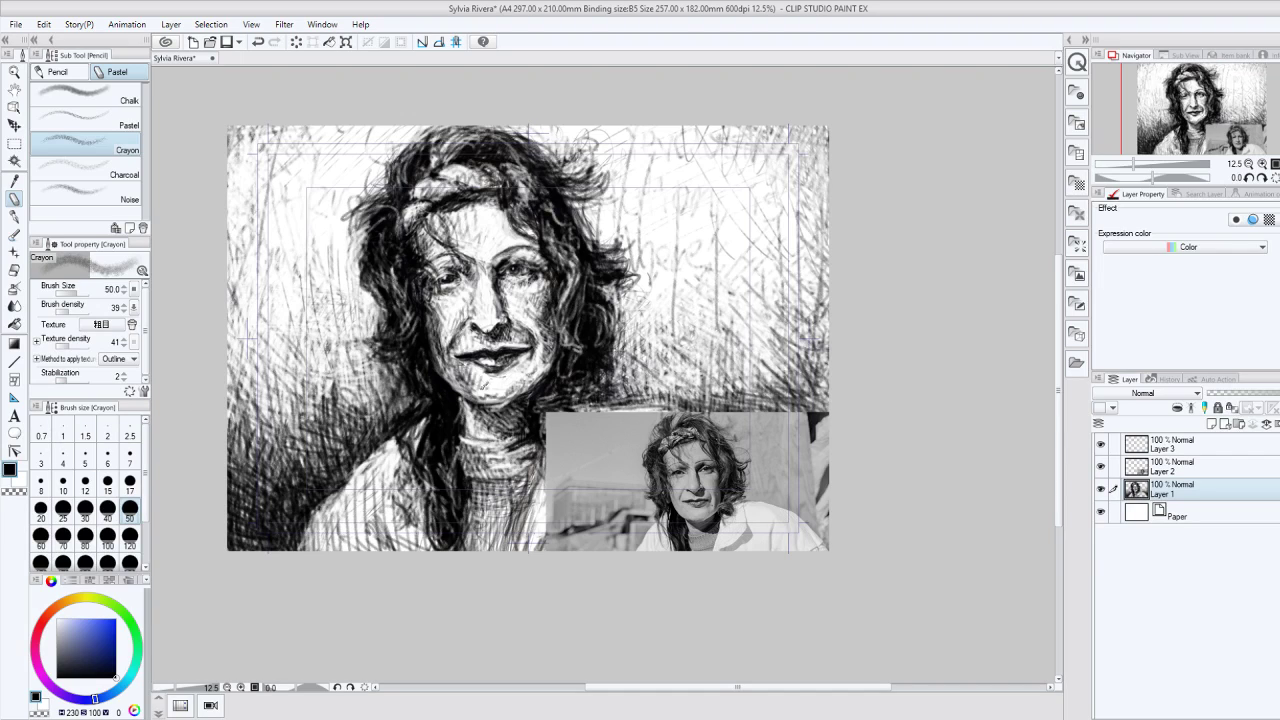
left_click_drag(508, 405, 488, 408)
key("c")
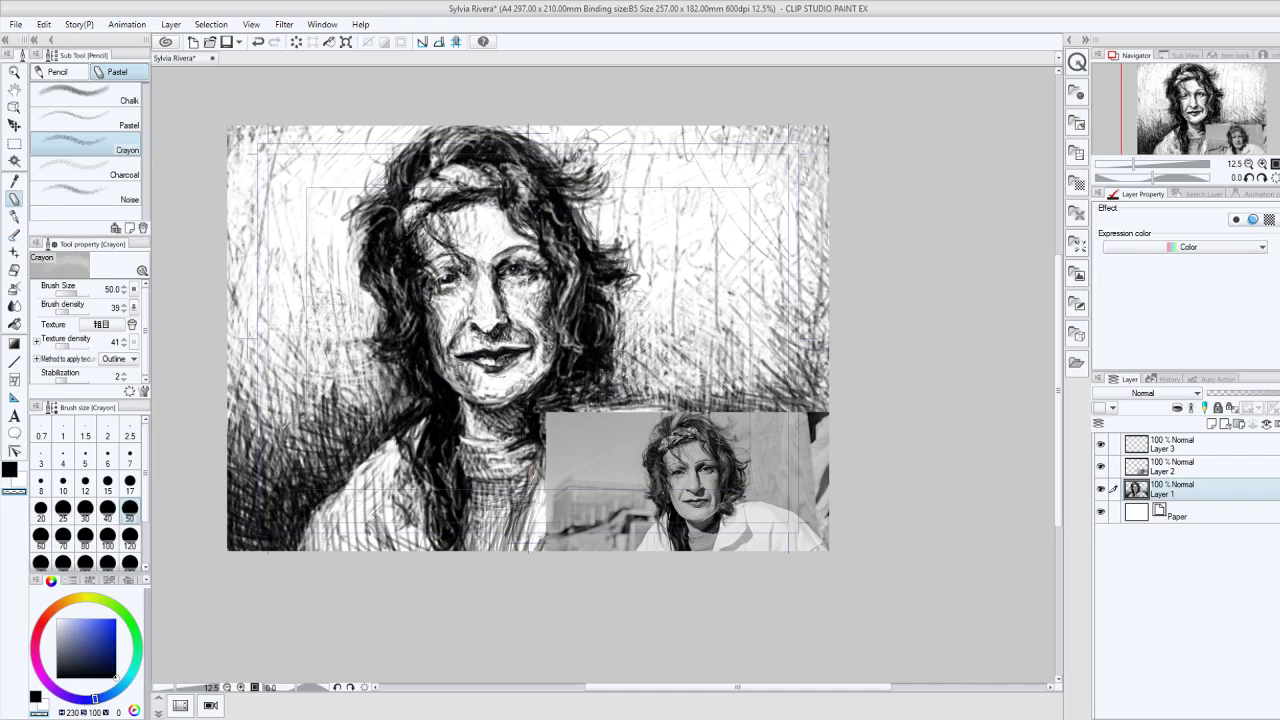
left_click_drag(506, 405, 516, 399)
left_click_drag(829, 310, 830, 358)
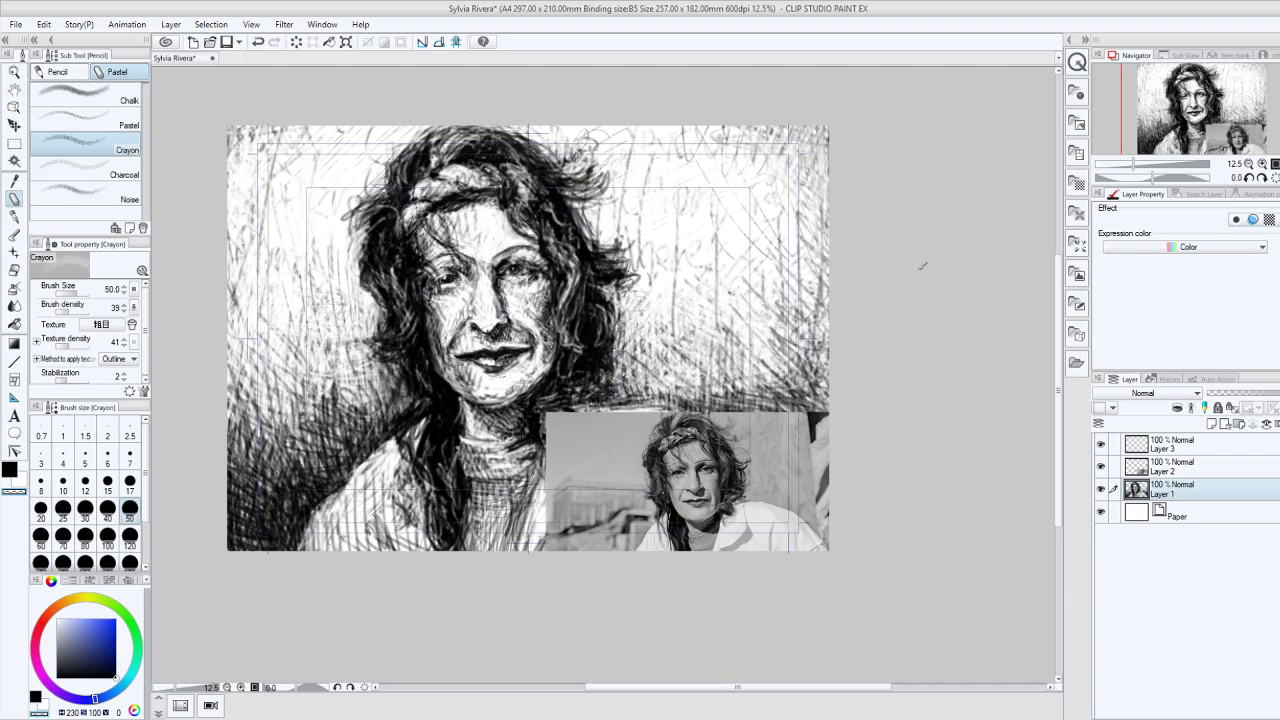
Step: Hide Layer 2, return to Layer 1 and lighten the background beside the right shoulder with transparent Crayon, undoing the last strokes
left_click(1170, 466)
left_click(1101, 466)
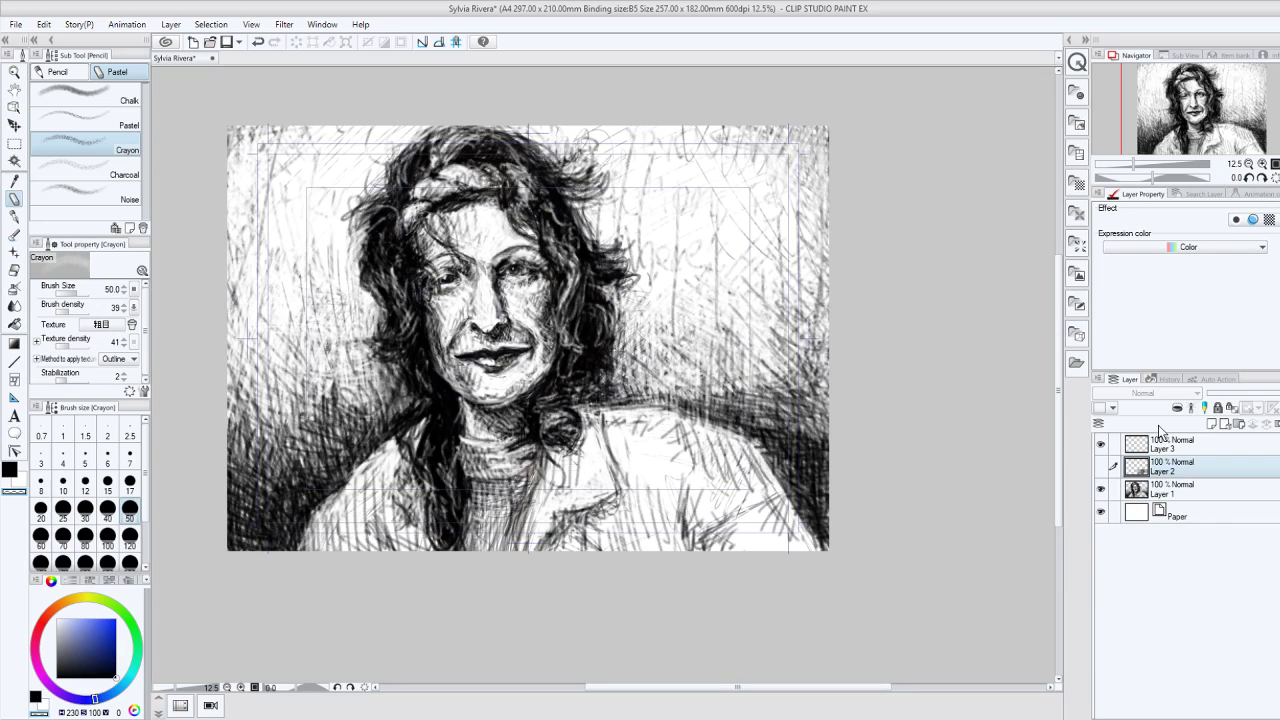
left_click(1130, 485)
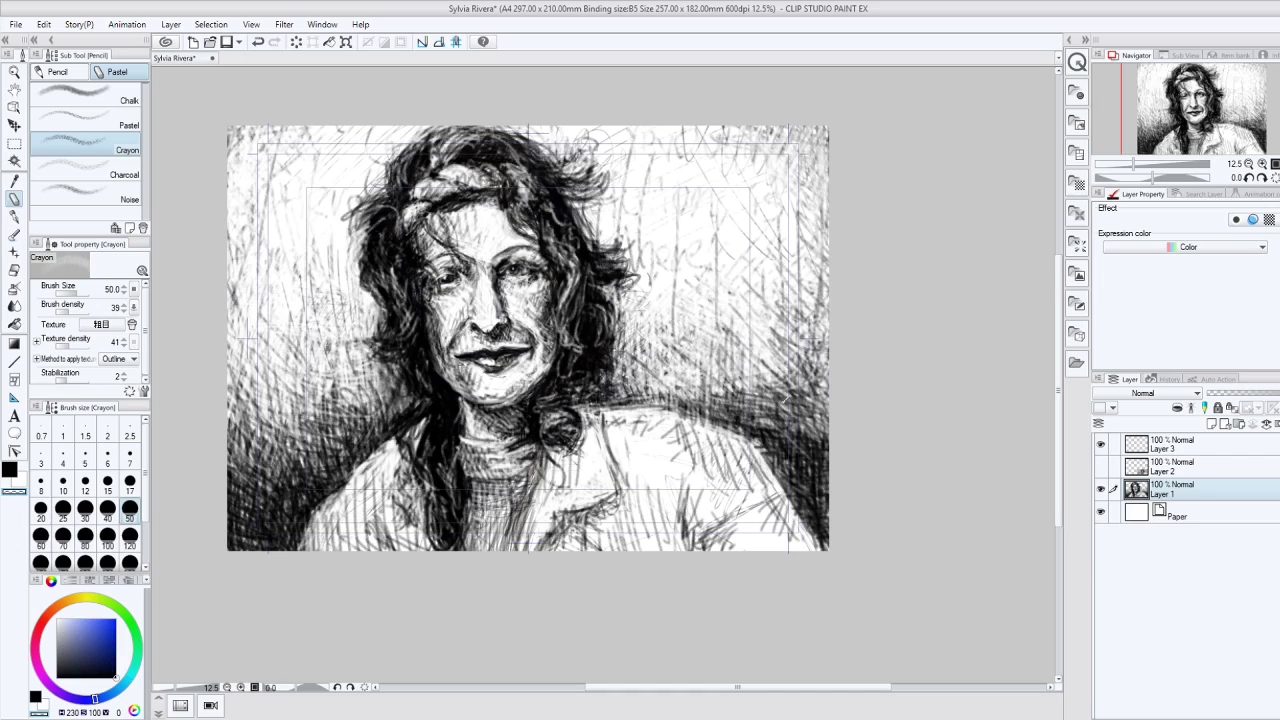
left_click_drag(783, 436, 816, 400)
left_click_drag(790, 444, 822, 410)
left_click_drag(793, 452, 818, 418)
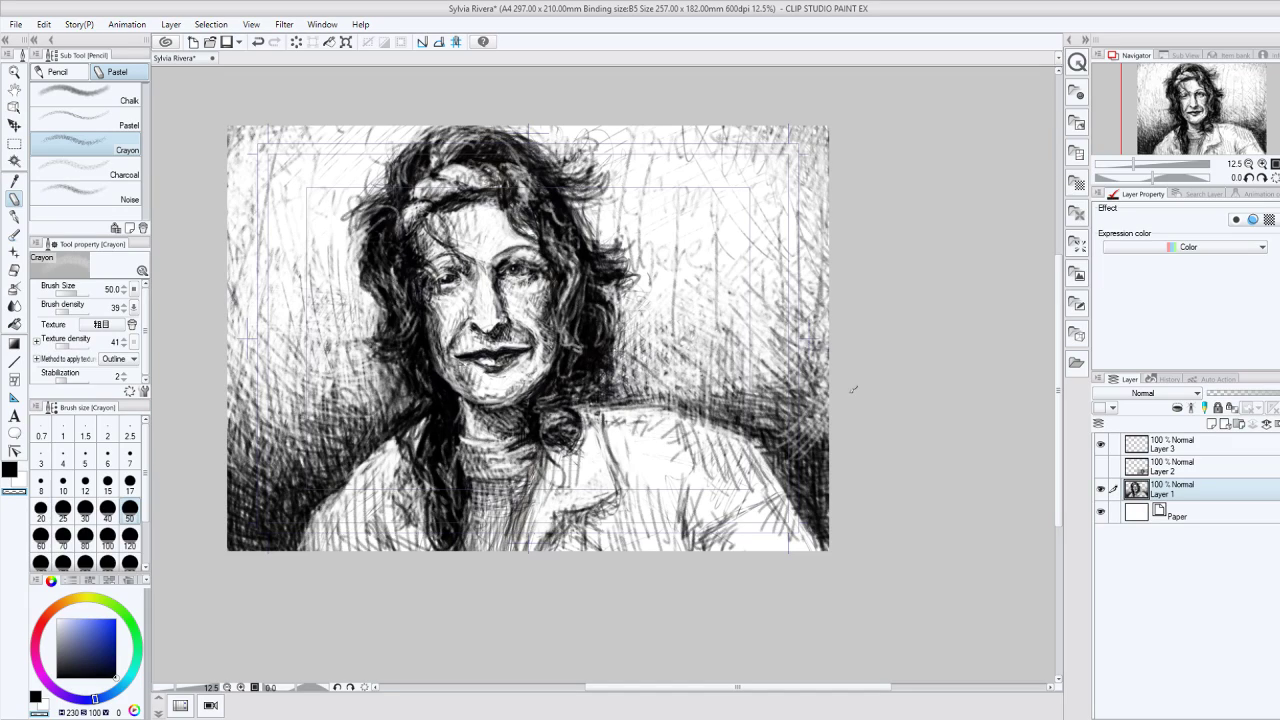
mouse_move(822, 468)
left_mouse_down()
mouse_move(765, 429)
mouse_move(738, 459)
mouse_move(734, 506)
left_mouse_up()
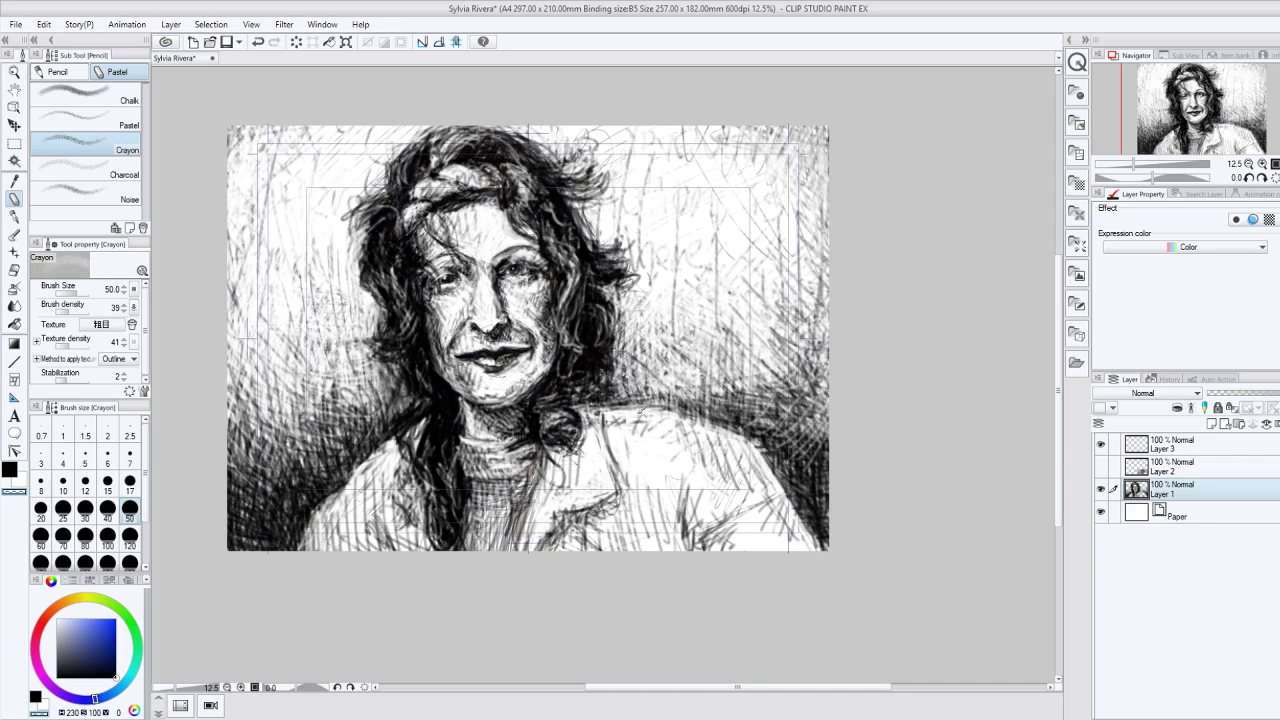
mouse_move(645, 405)
left_mouse_down()
mouse_move(742, 398)
mouse_move(762, 421)
left_mouse_up()
key("ctrl+z")
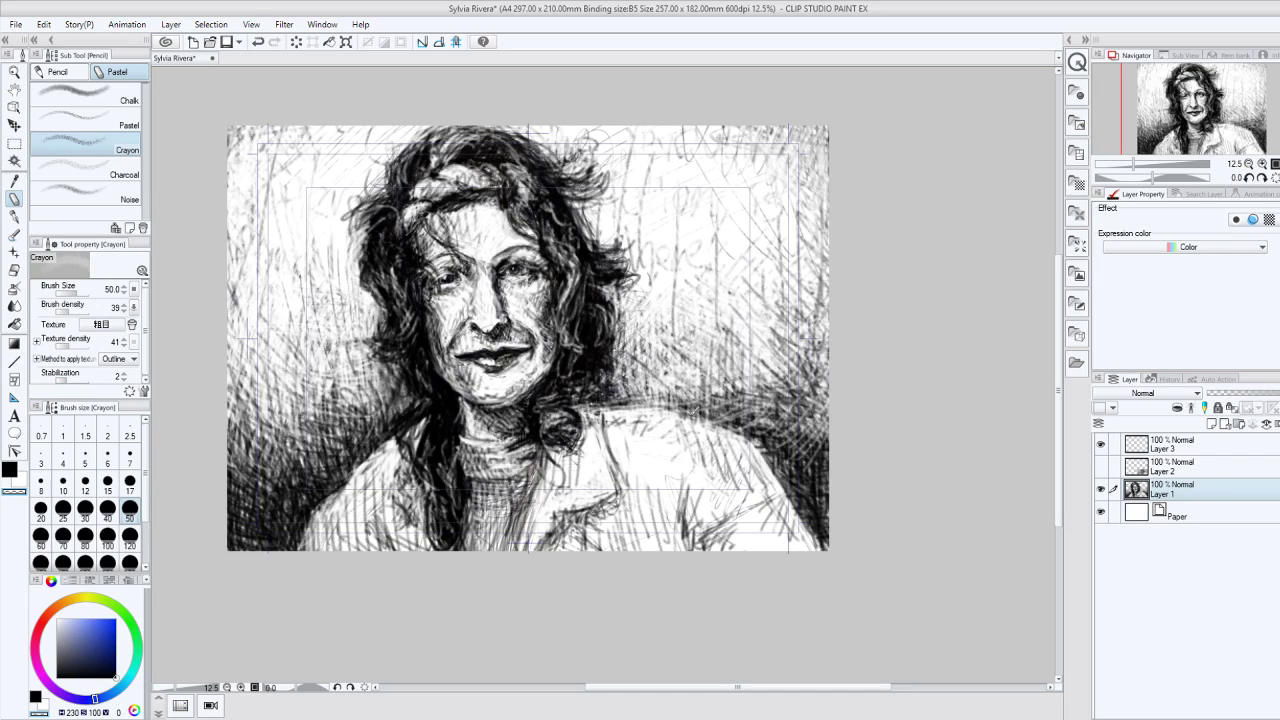
key("ctrl+z")
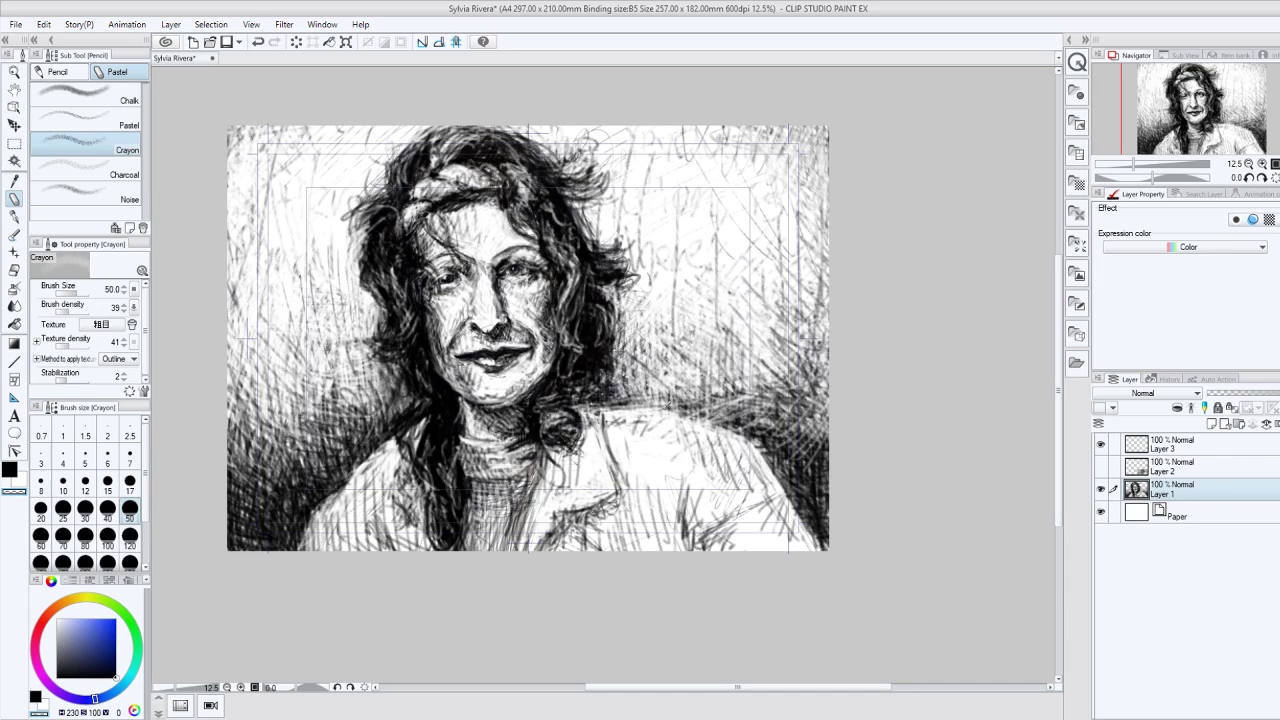
key("ctrl+z")
Step: On Layer 3, paint a large black patch over the middle of the portrait with the Fill-in mono pen marker at size 120
left_click(1175, 450)
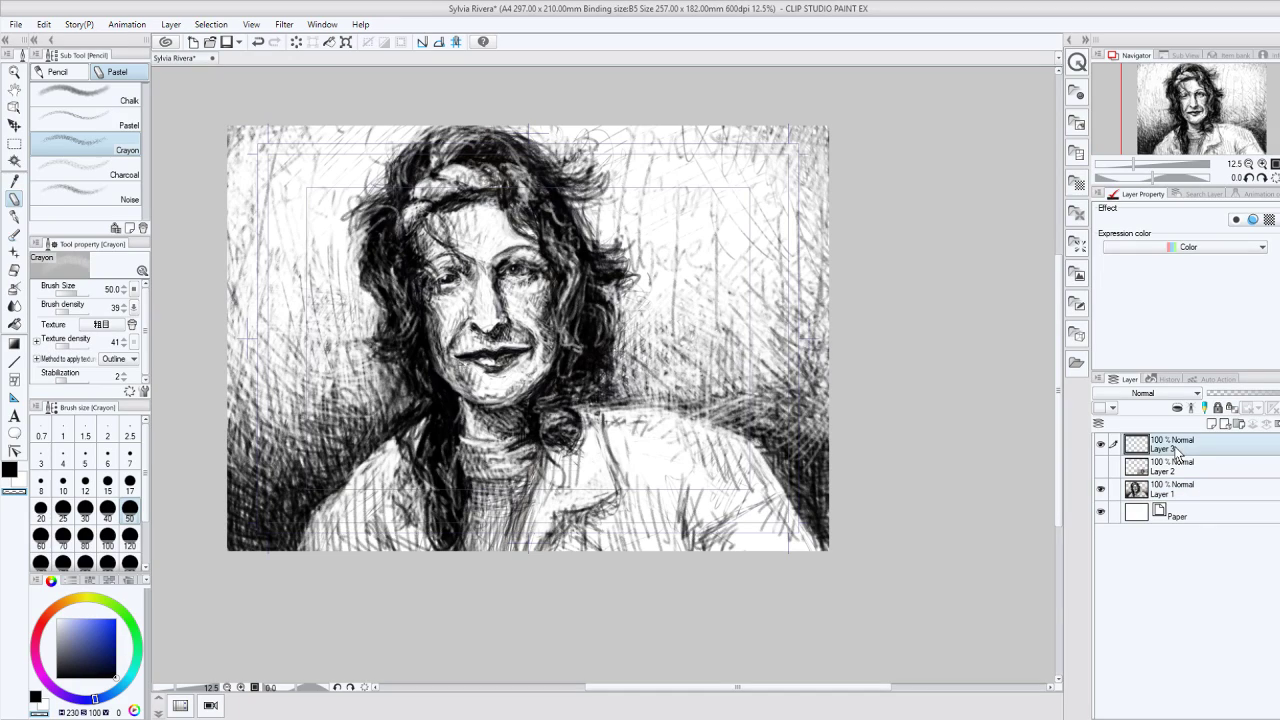
left_click(14, 216)
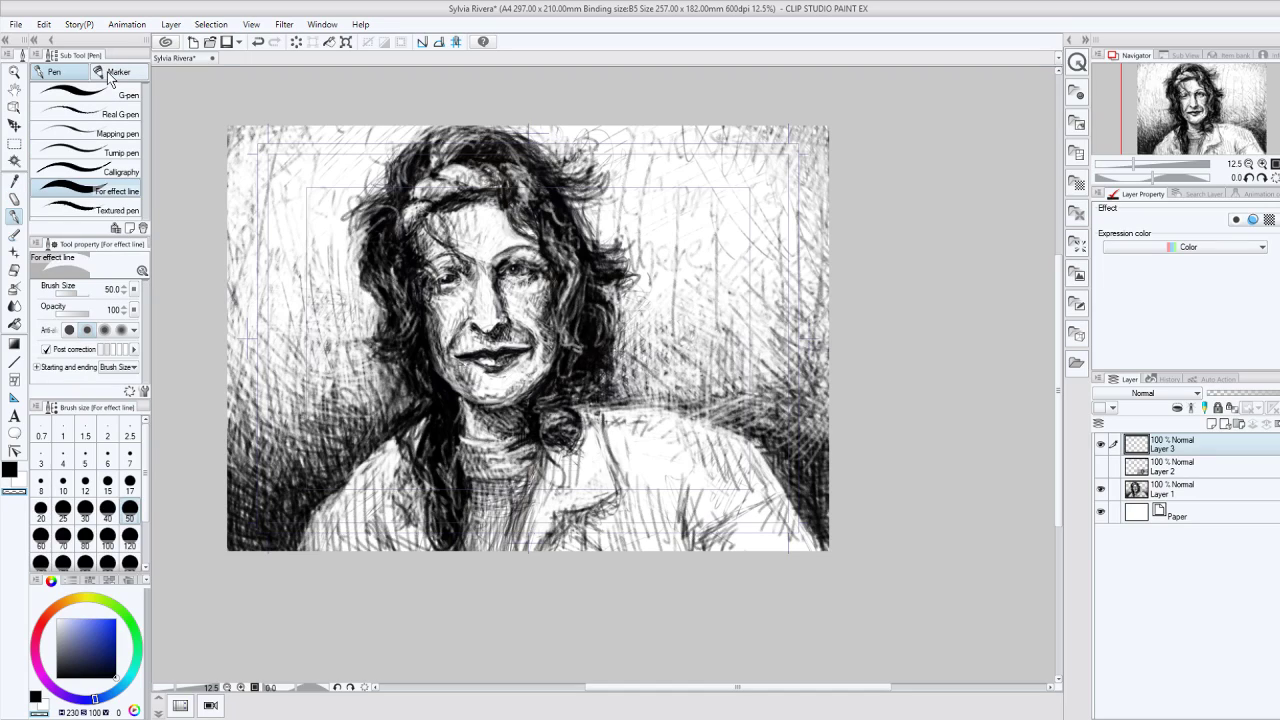
left_click(113, 73)
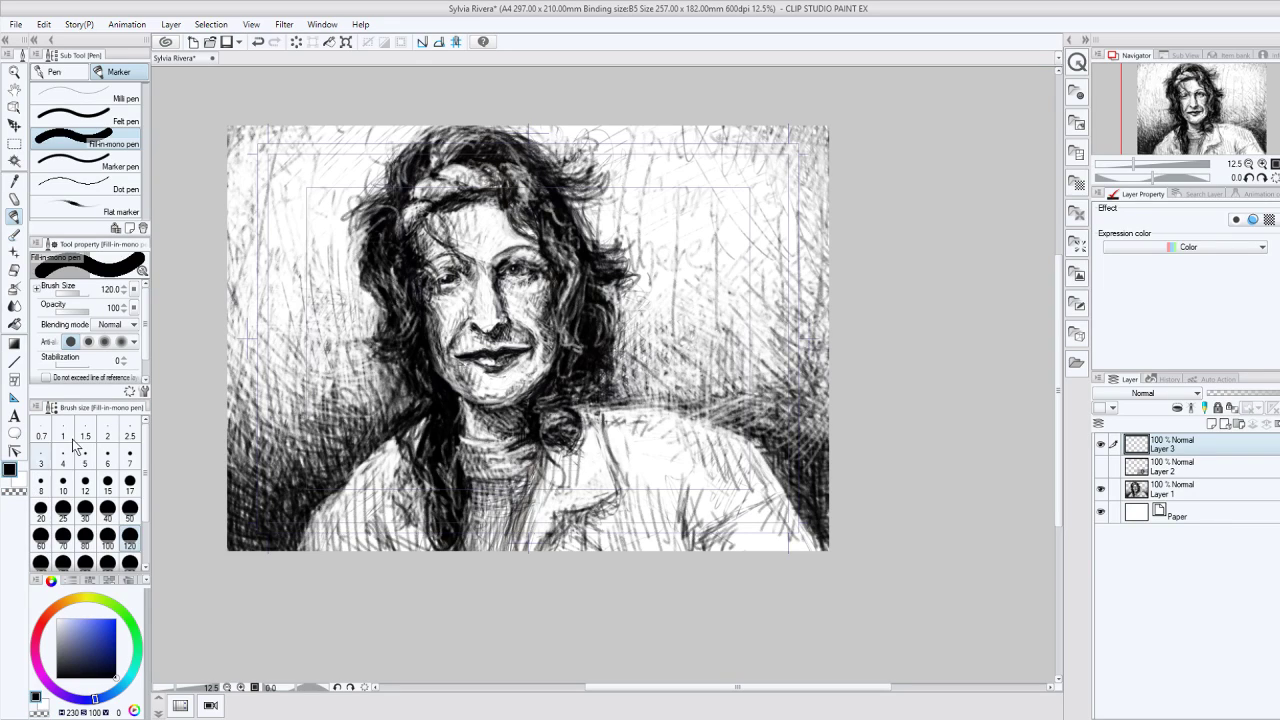
left_click_drag(280, 440, 677, 366)
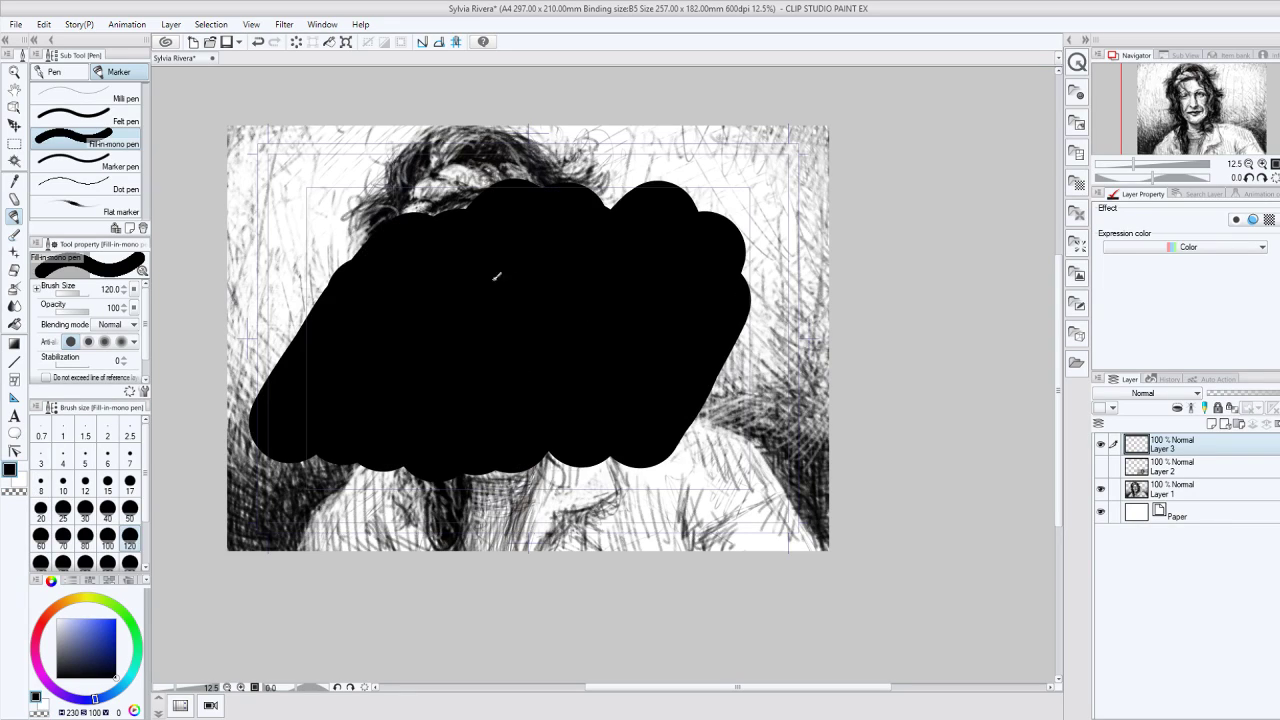
left_click_drag(457, 290, 335, 304)
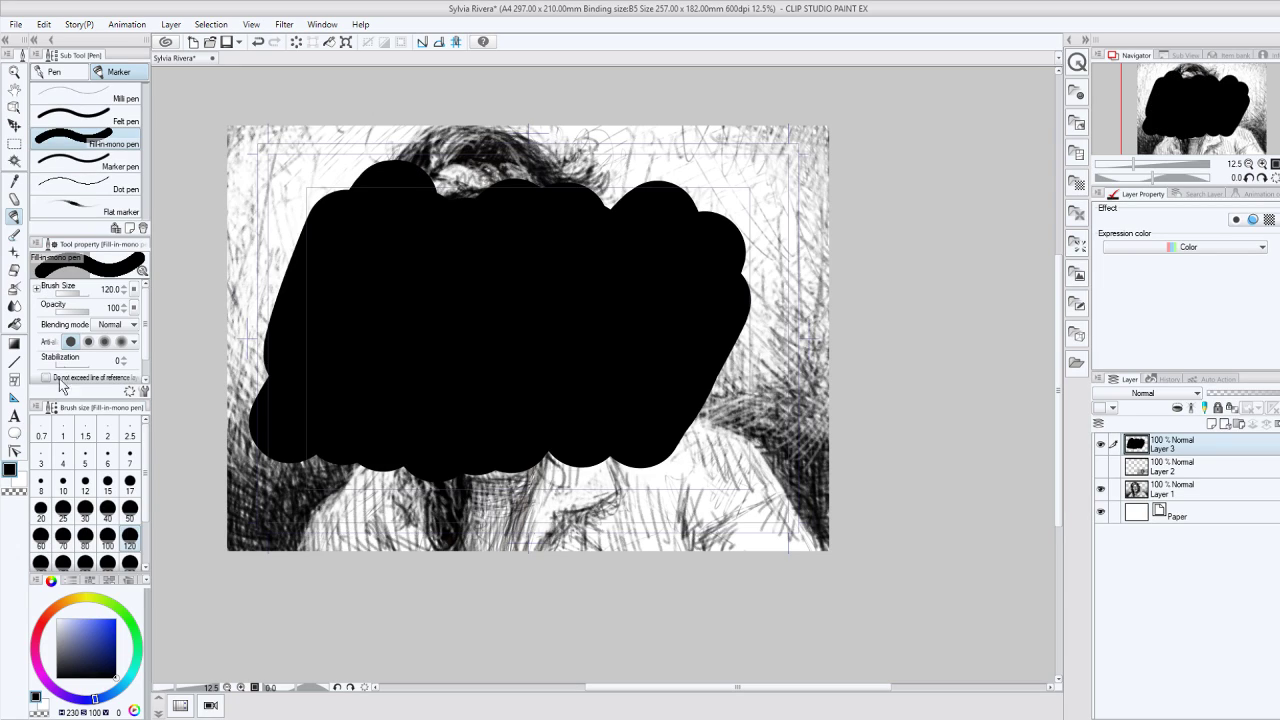
Step: Set the marker size to 1, switch to white and handwrite "Tommorrow..." and "Marsha P." on the upper part of the black patch
left_click(63, 438)
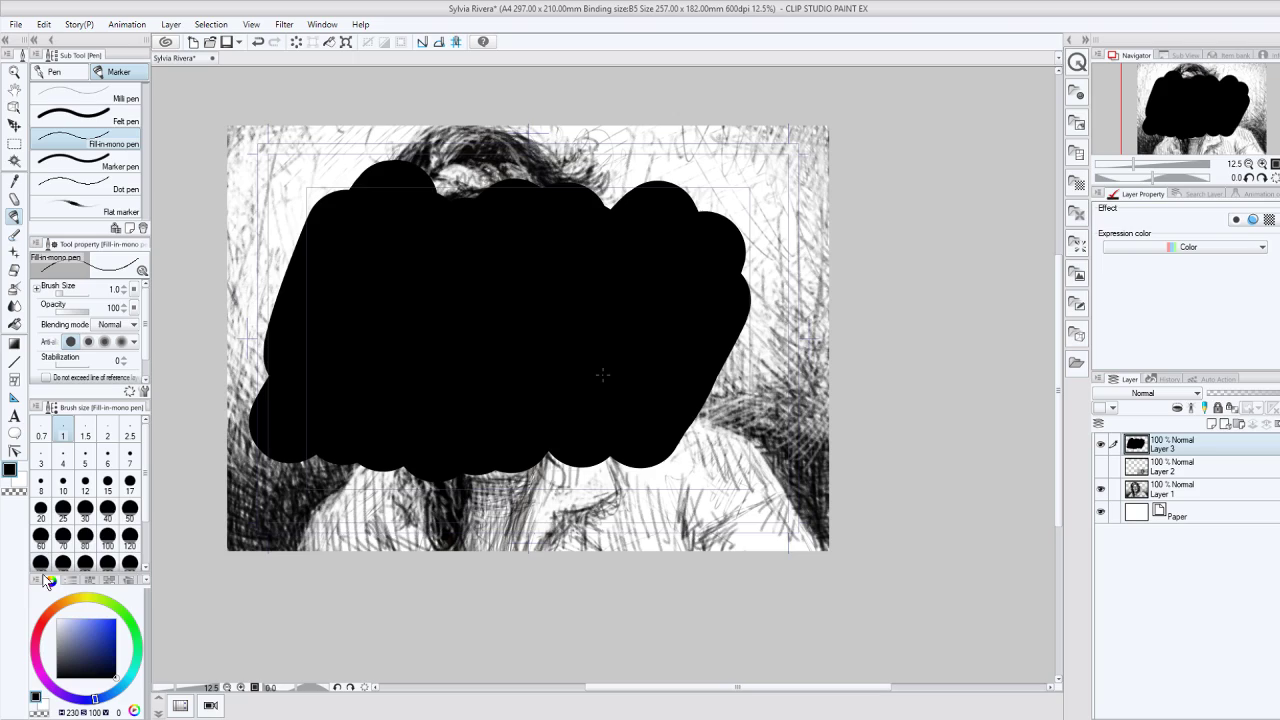
key("x")
mouse_move(336, 234)
left_mouse_down()
mouse_move(334, 259)
mouse_move(354, 227)
mouse_move(351, 240)
mouse_move(382, 257)
mouse_move(480, 214)
mouse_move(500, 244)
left_mouse_up()
left_click(512, 231)
left_click(530, 229)
left_click(546, 226)
mouse_move(312, 338)
left_mouse_down()
mouse_move(319, 294)
mouse_move(344, 338)
left_mouse_up()
mouse_move(354, 300)
left_mouse_down()
mouse_move(362, 314)
mouse_move(482, 288)
mouse_move(490, 306)
mouse_move(517, 258)
left_mouse_up()
left_click_drag(508, 257, 528, 271)
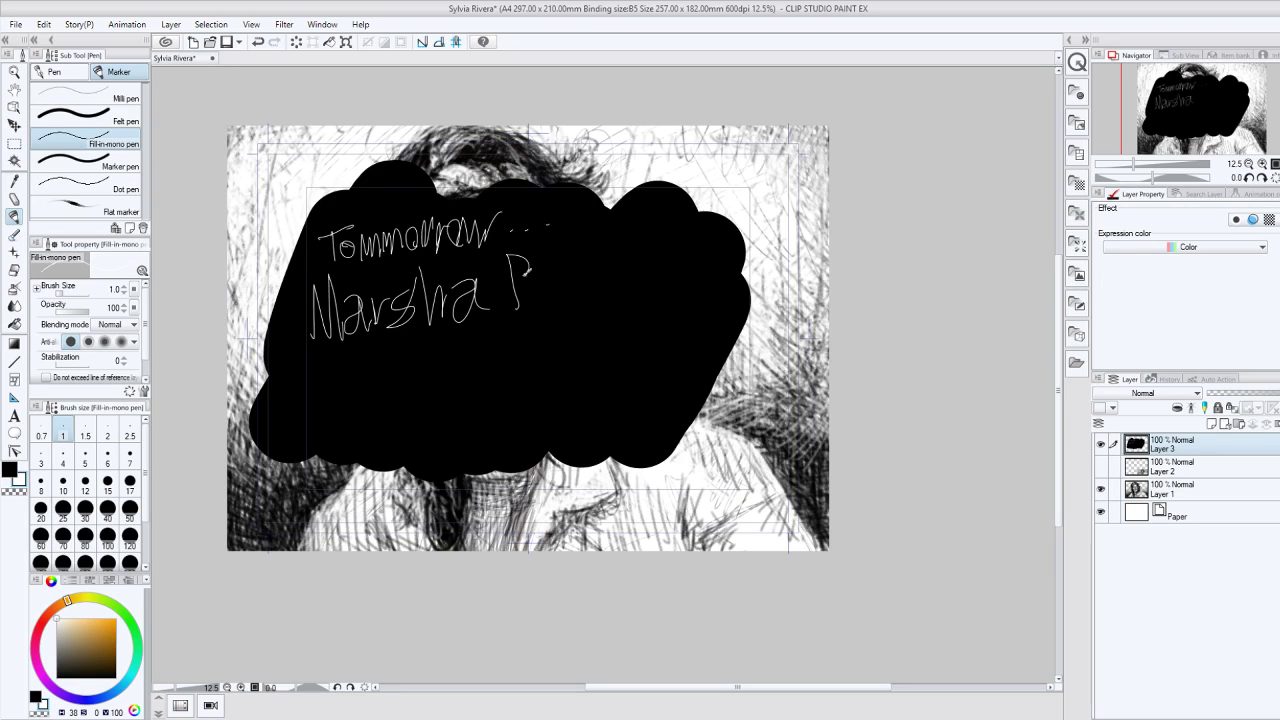
left_click(544, 294)
Step: Handwrite "portrait!" on the third line of the black patch and add a slanted "XOXO" beside it
mouse_move(305, 370)
left_mouse_down()
mouse_move(320, 388)
mouse_move(364, 370)
mouse_move(372, 396)
left_mouse_up()
left_click_drag(360, 368, 405, 361)
left_click_drag(420, 363, 433, 386)
mouse_move(438, 362)
left_mouse_down()
mouse_move(468, 337)
mouse_move(481, 372)
mouse_move(513, 352)
mouse_move(505, 337)
mouse_move(504, 357)
mouse_move(538, 336)
mouse_move(538, 388)
mouse_move(579, 414)
left_mouse_up()
left_click_drag(535, 362, 534, 424)
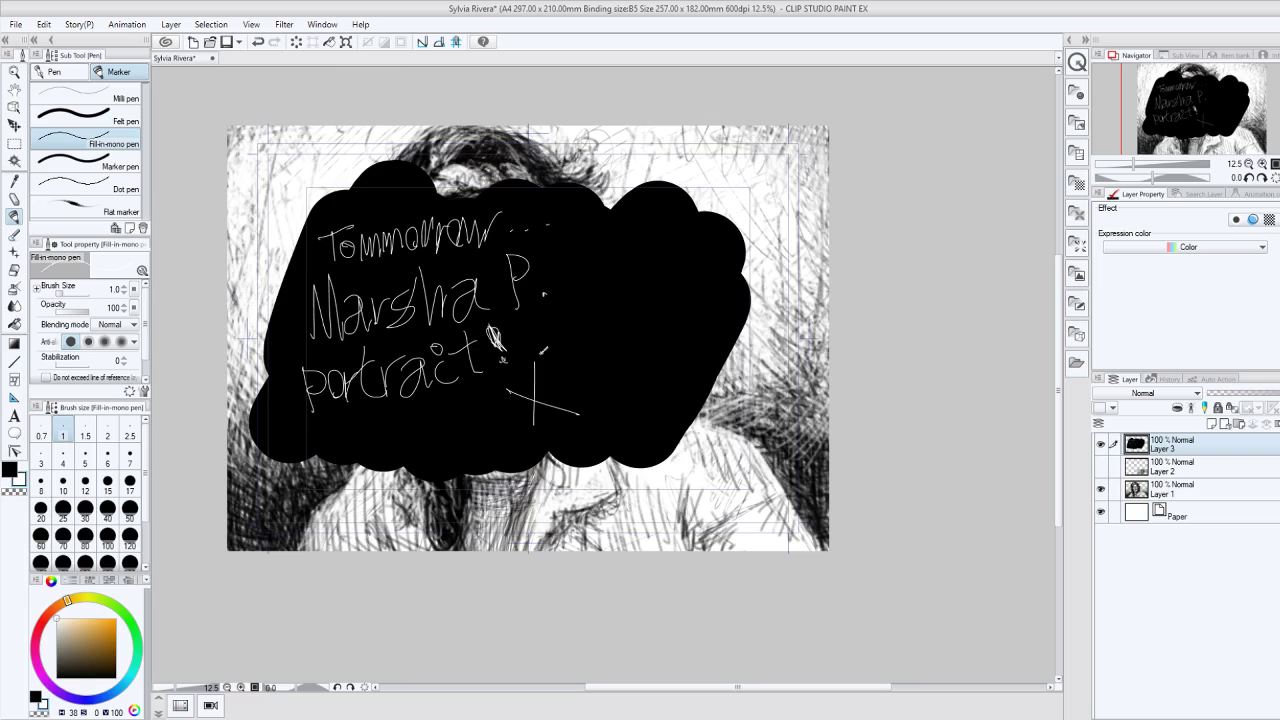
left_click_drag(580, 334, 578, 338)
left_click_drag(598, 290, 614, 324)
left_click_drag(565, 320, 640, 296)
left_click_drag(640, 256, 636, 262)
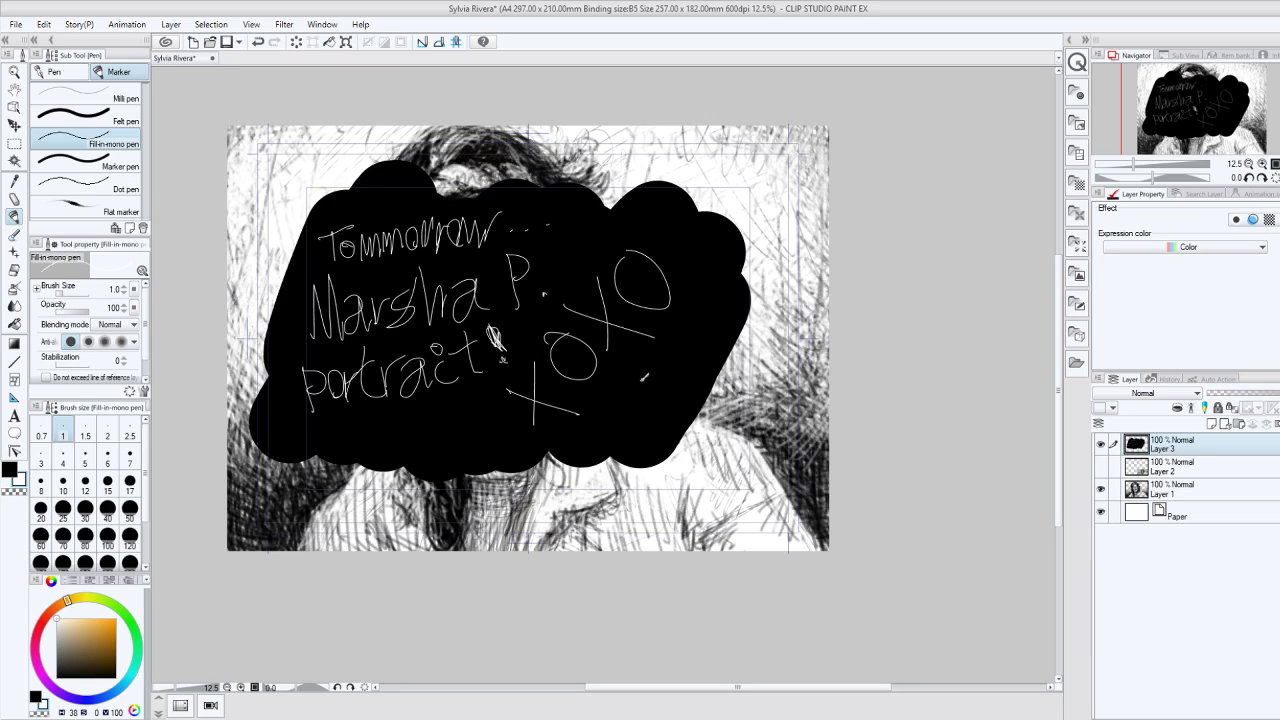
Step: Hide the handwritten note on Layer 3 and save the drawing
left_click(1100, 444)
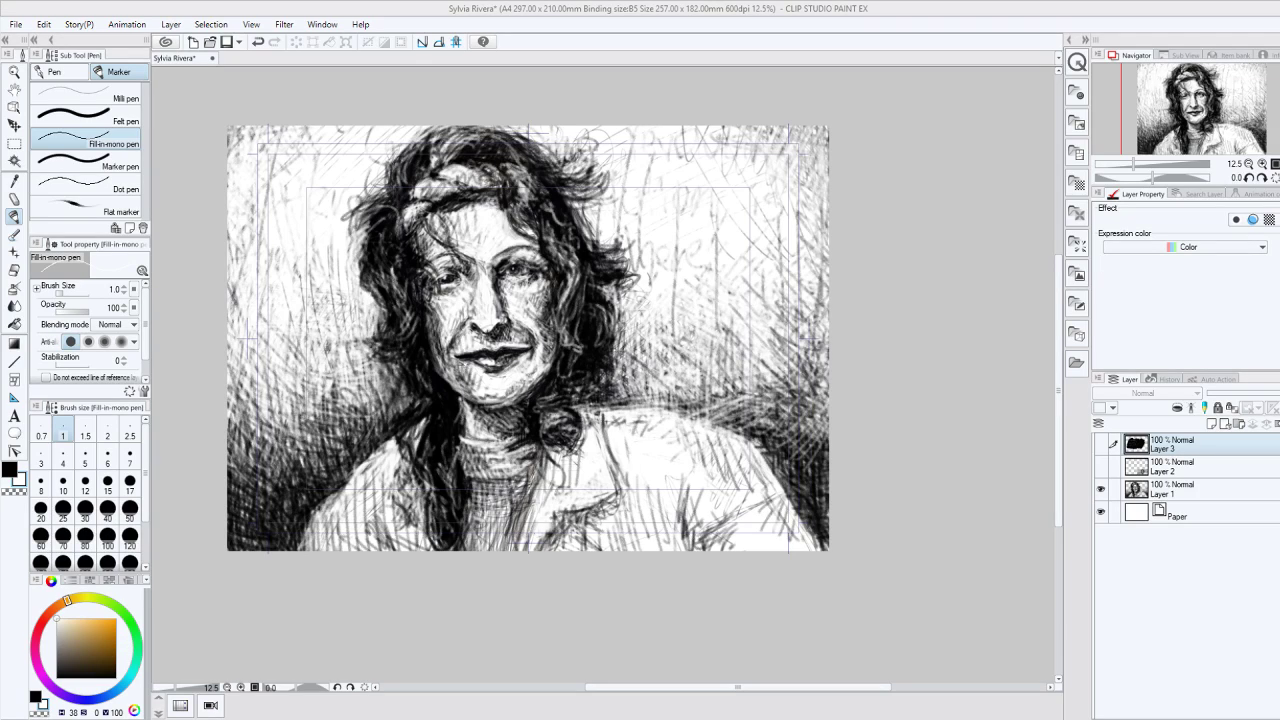
key("ctrl+s")
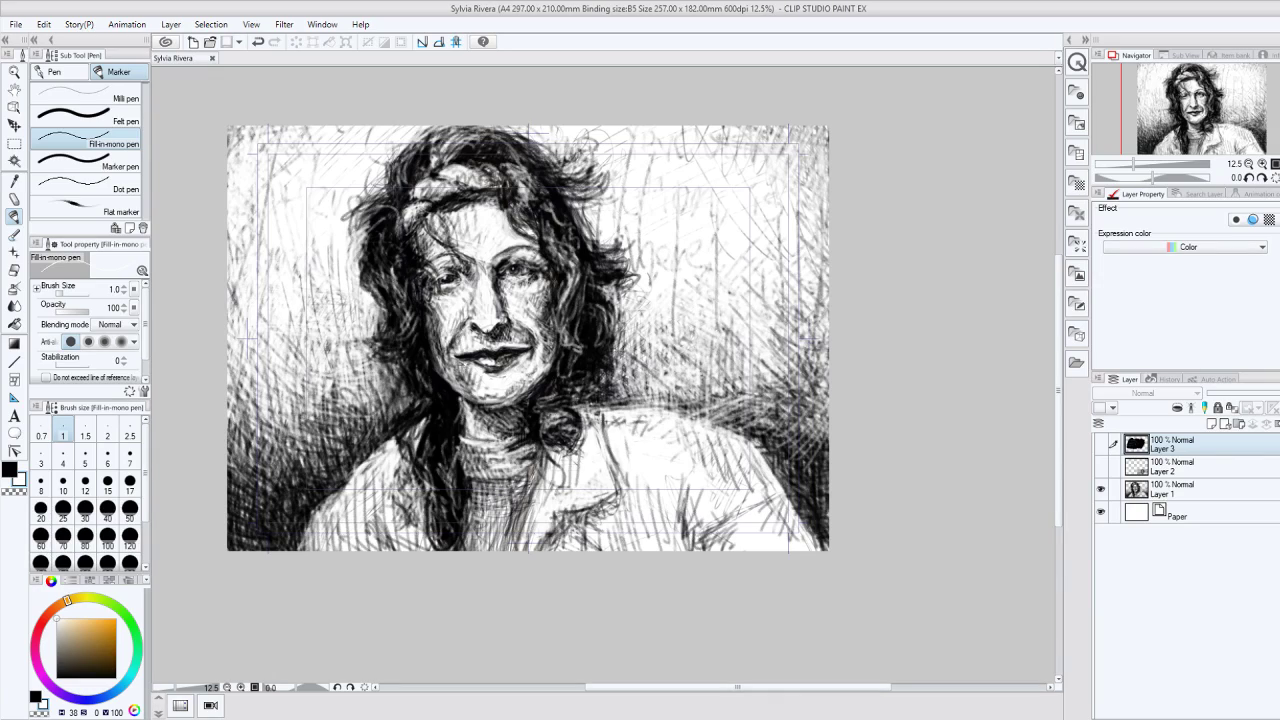